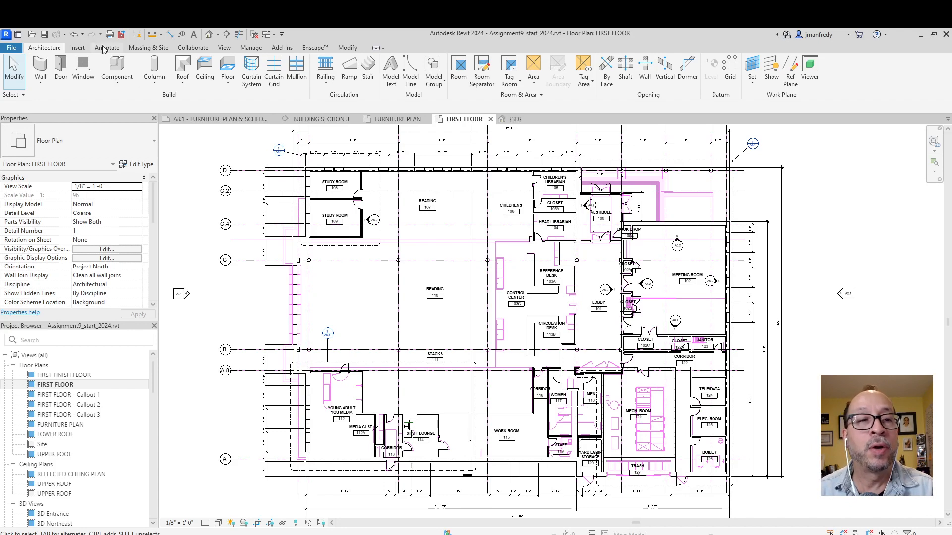
- Unload the linked CAD file A-FP01-floor plan.dwg from the project
left_click(78, 47)
left_click(284, 72)
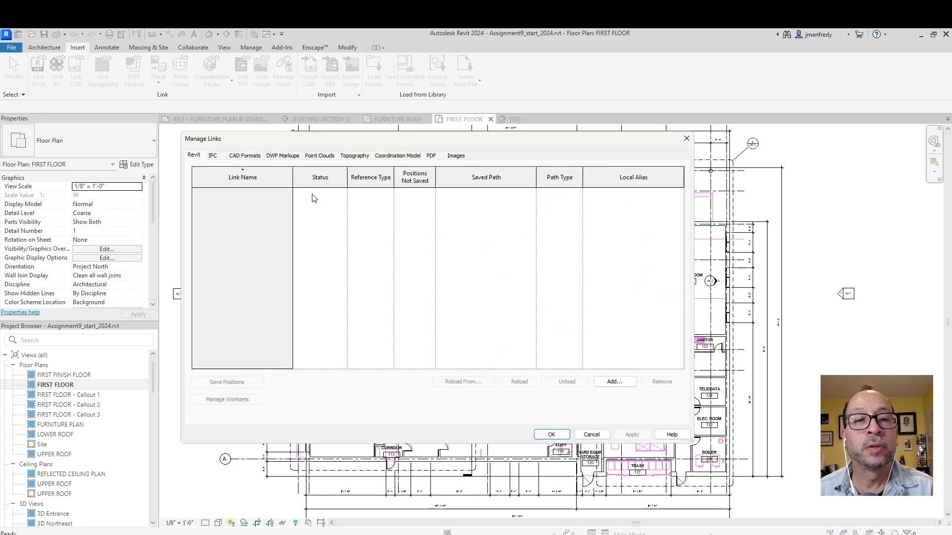
left_click(244, 156)
left_click(257, 192)
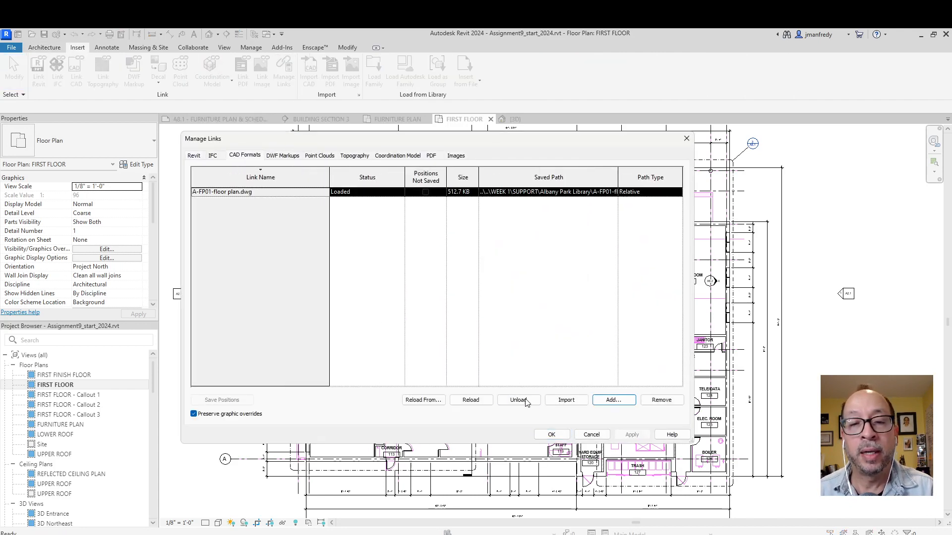
left_click(549, 435)
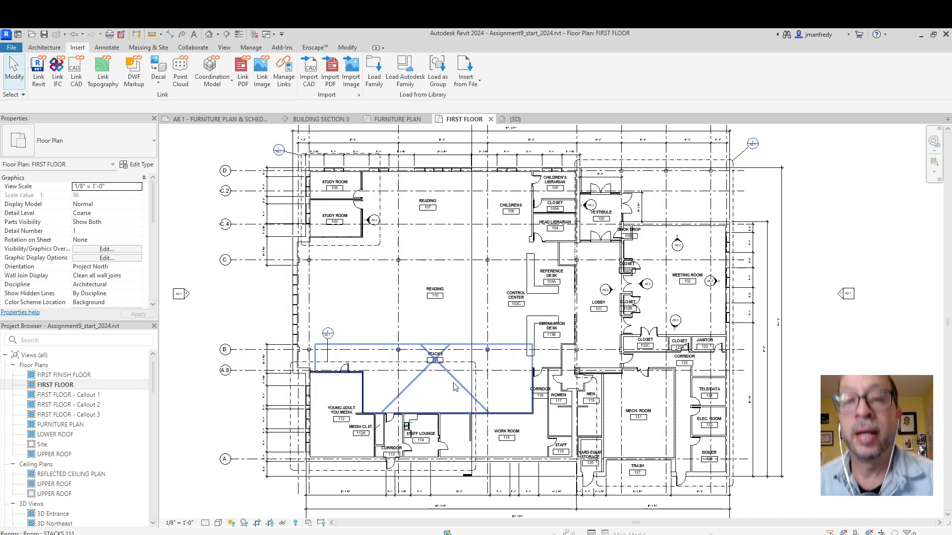
- Review the type properties of the double storefront door in the vestibule's upper wall on the first floor plan
middle_click_drag(277, 306, 336, 311)
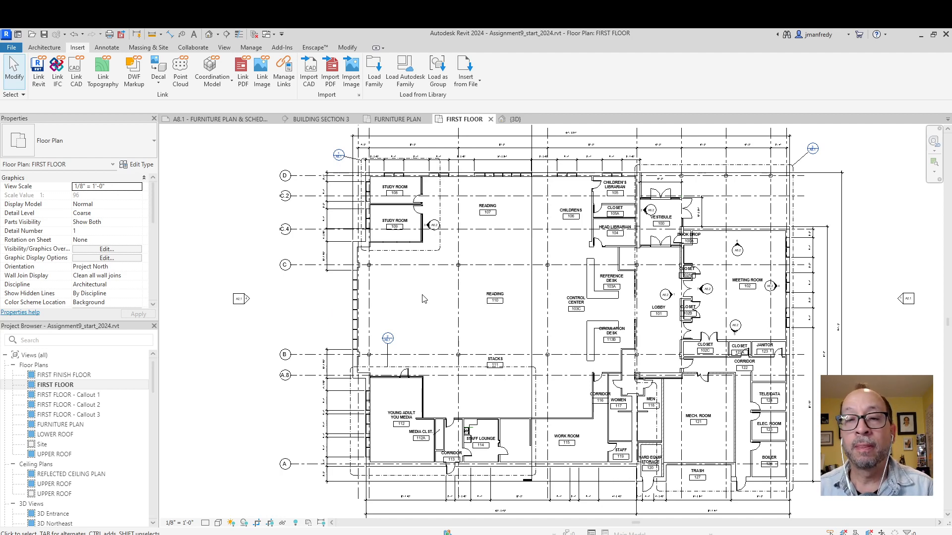
scroll(664, 193, "up", 7)
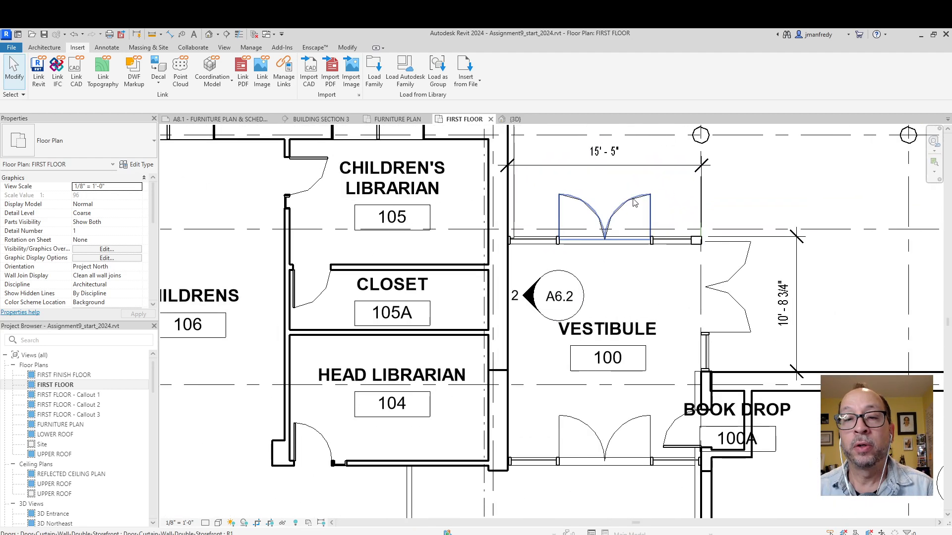
left_click(635, 202)
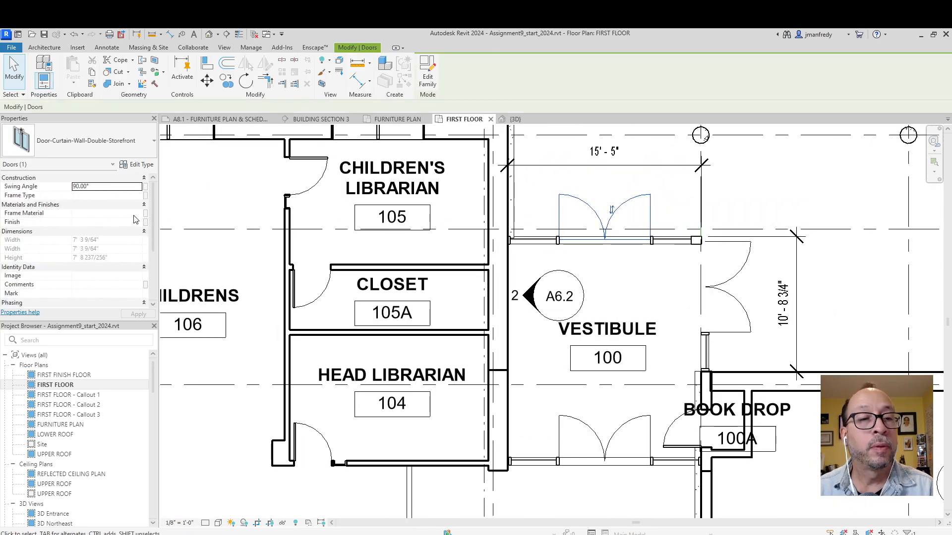
left_click(138, 164)
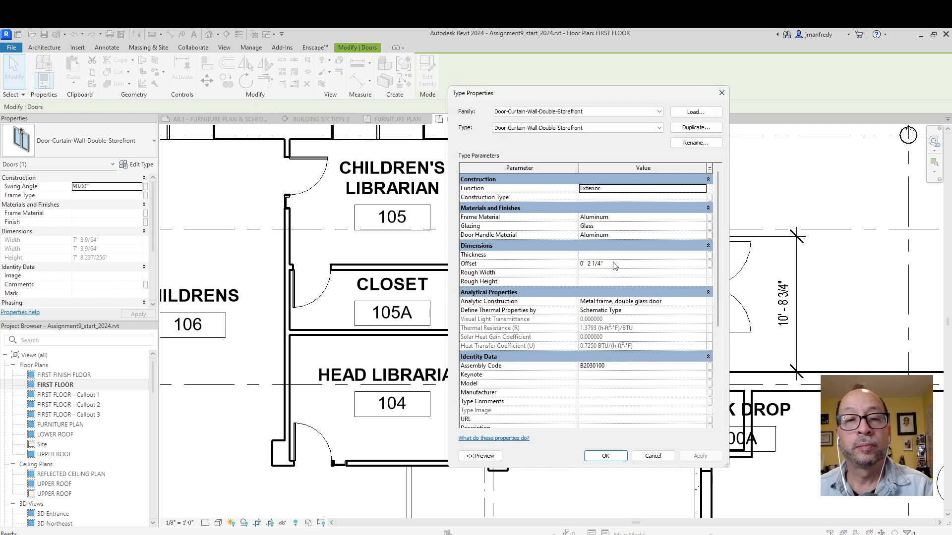
key("Escape")
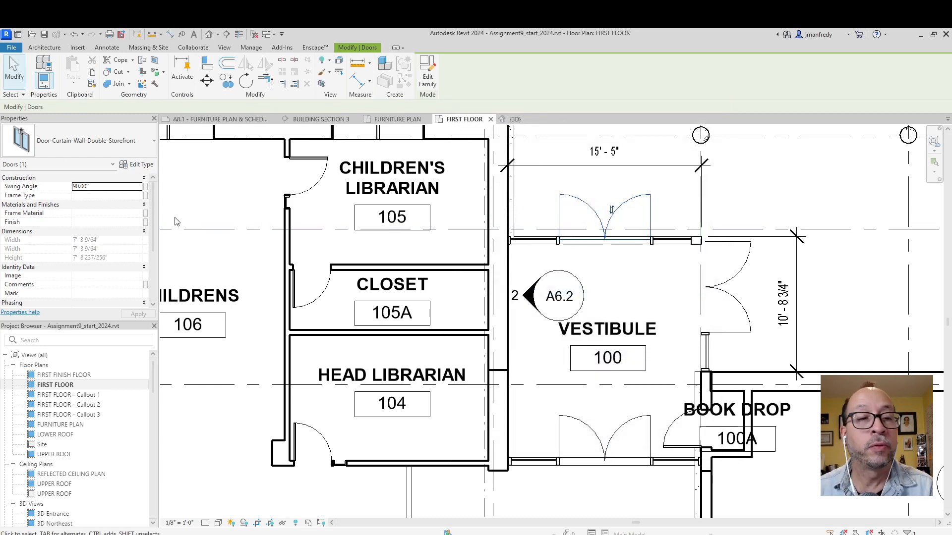
- Set the Mark of the double storefront door in the vestibule's upper wall to 100
left_click_drag(153, 226, 151, 256)
left_click(102, 232)
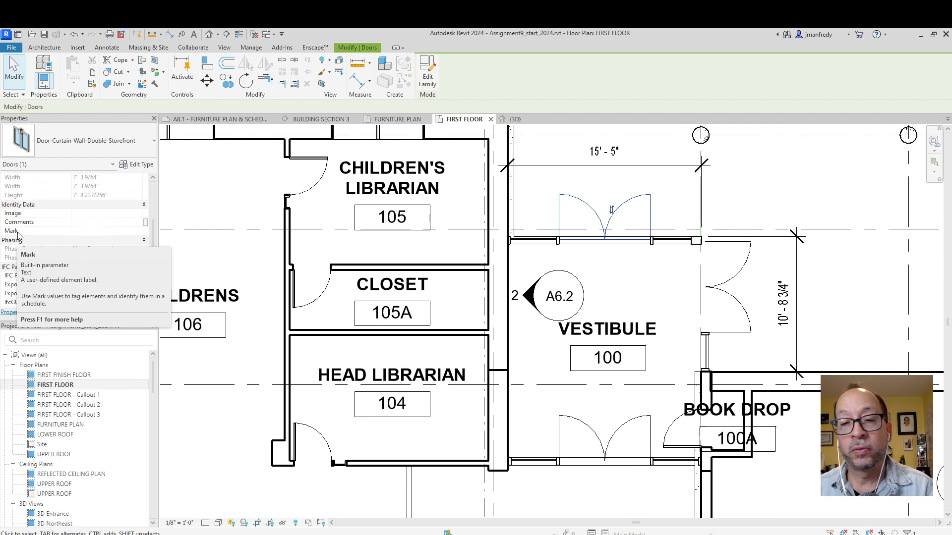
type("100")
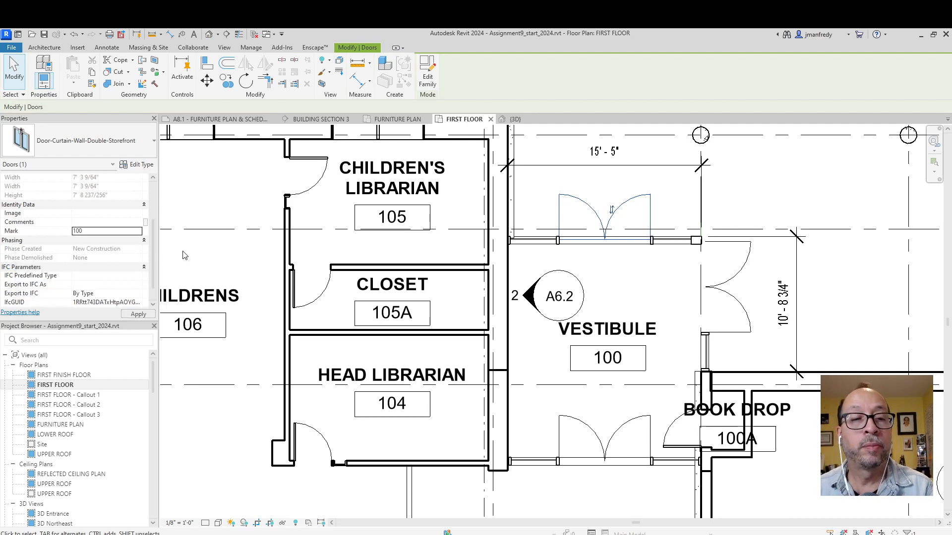
left_click(203, 251)
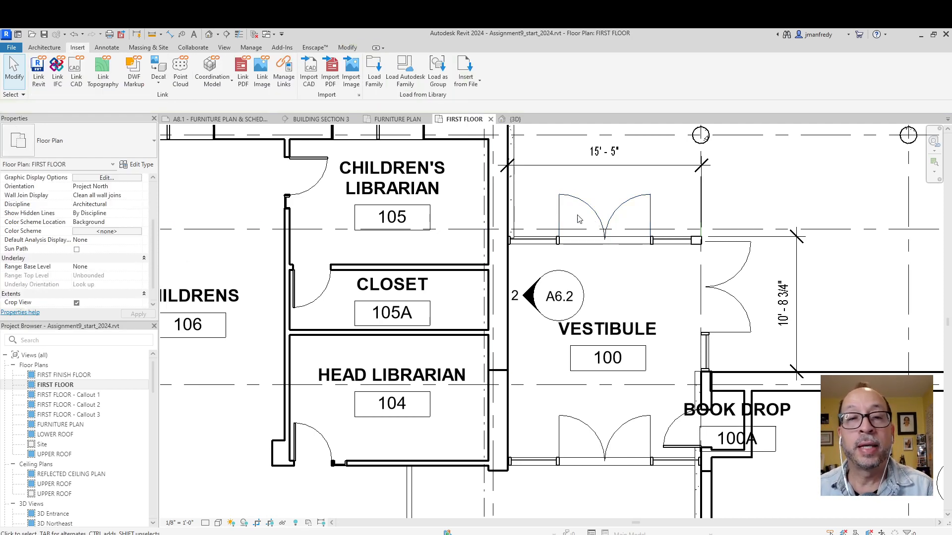
- Tag all untagged doors in the first floor plan with the Door Tag, horizontal and without leaders
left_click(52, 49)
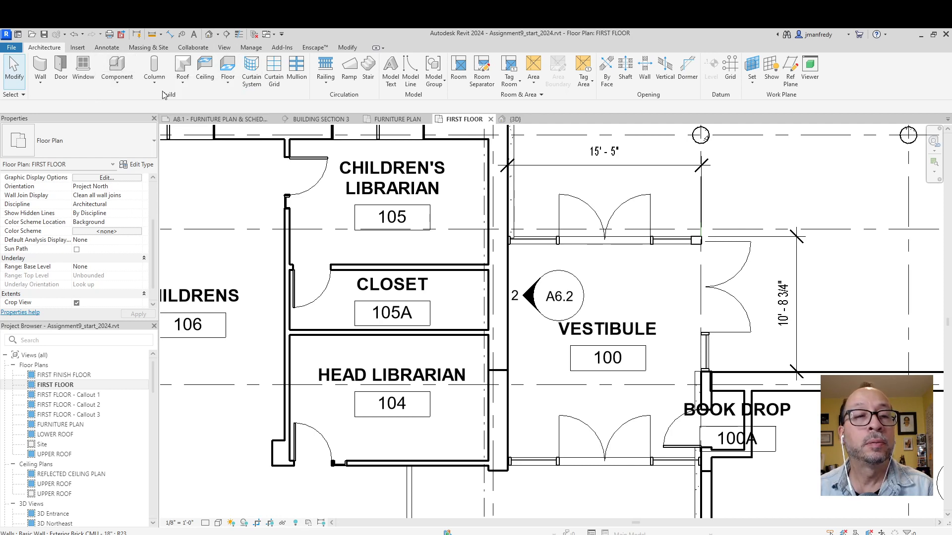
left_click(106, 47)
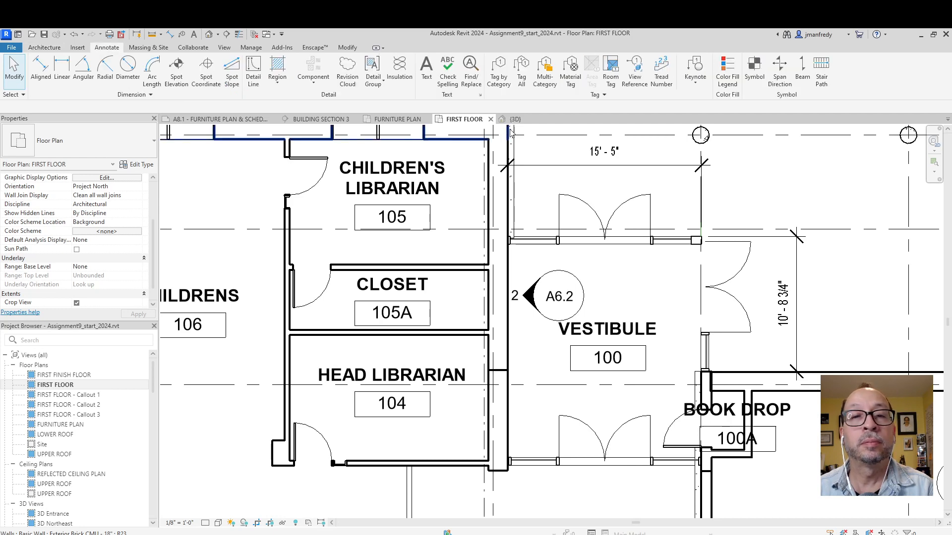
left_click(522, 70)
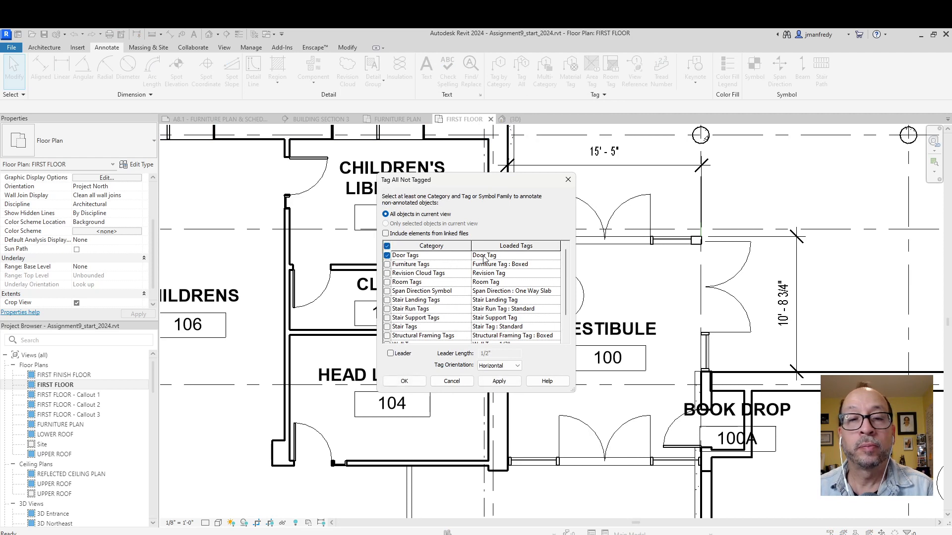
left_click(498, 382)
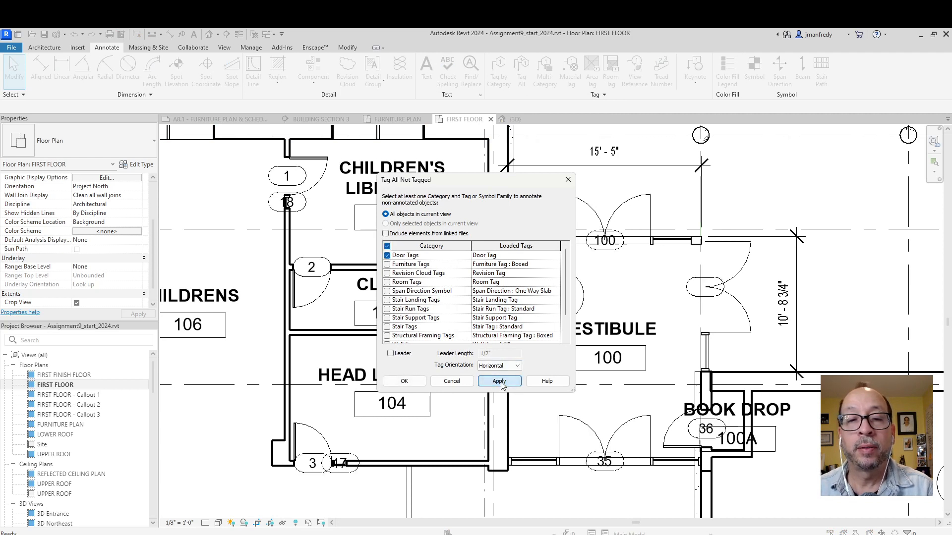
left_click(404, 381)
- Check the vestibule storefront door's new tag against its Mark value in the instance properties
middle_click_drag(462, 360, 534, 299)
middle_click_drag(647, 219, 579, 281)
scroll(580, 283, "up", 4)
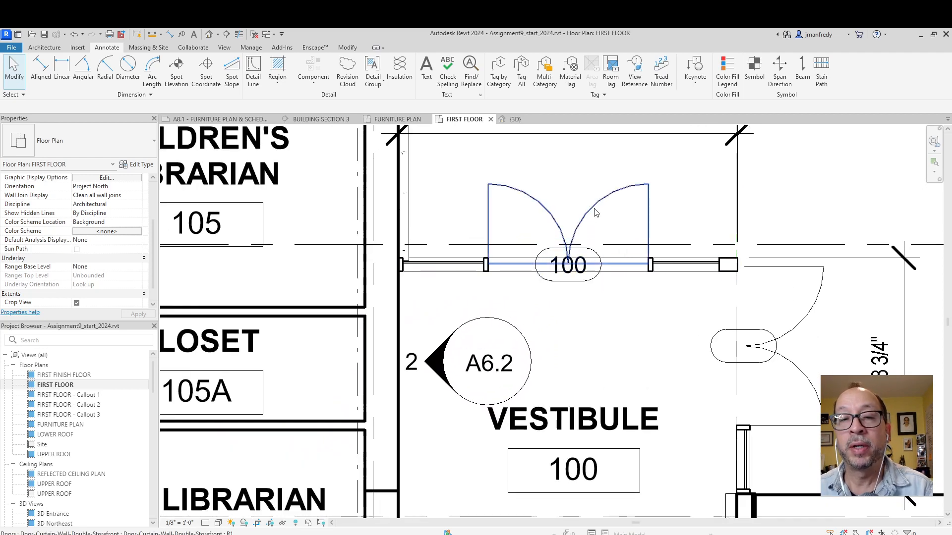
left_click(598, 262)
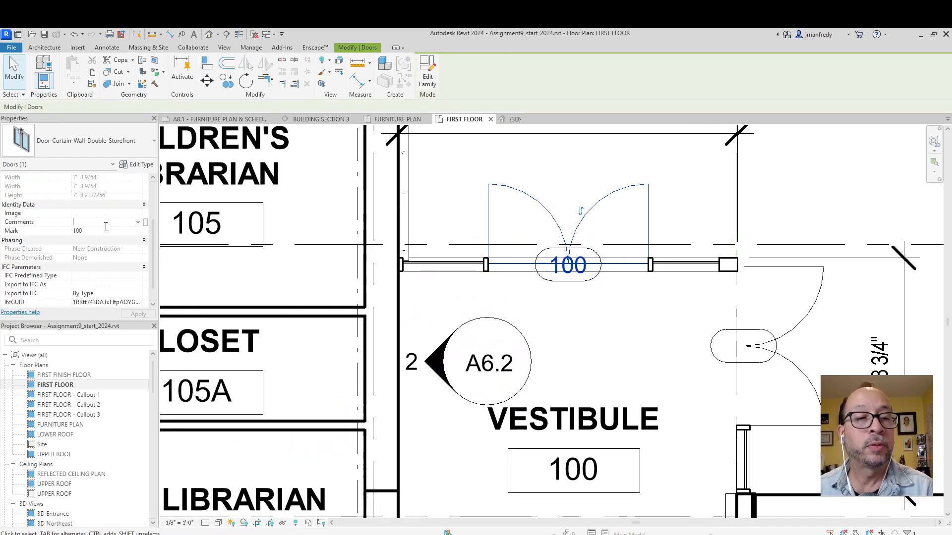
left_click(546, 300)
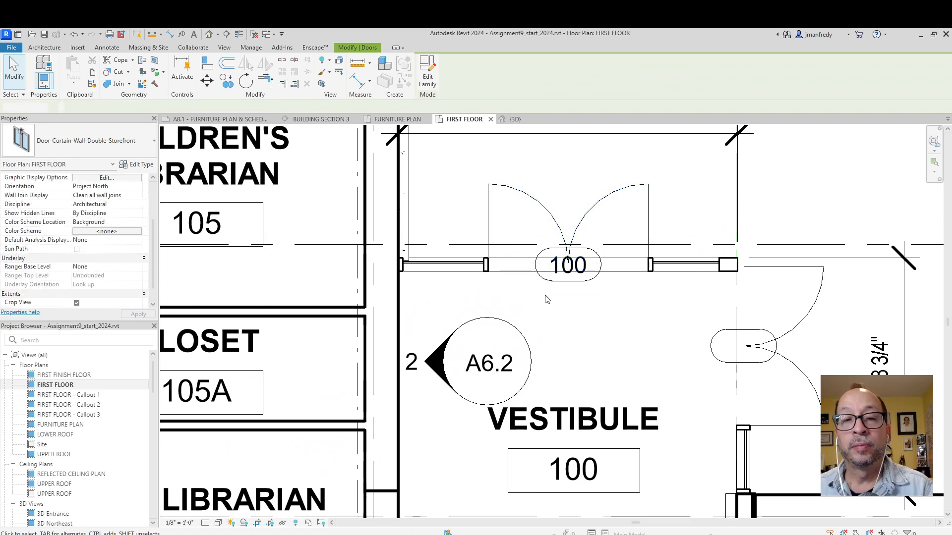
scroll(568, 299, "down", 2)
scroll(567, 279, "down", 3)
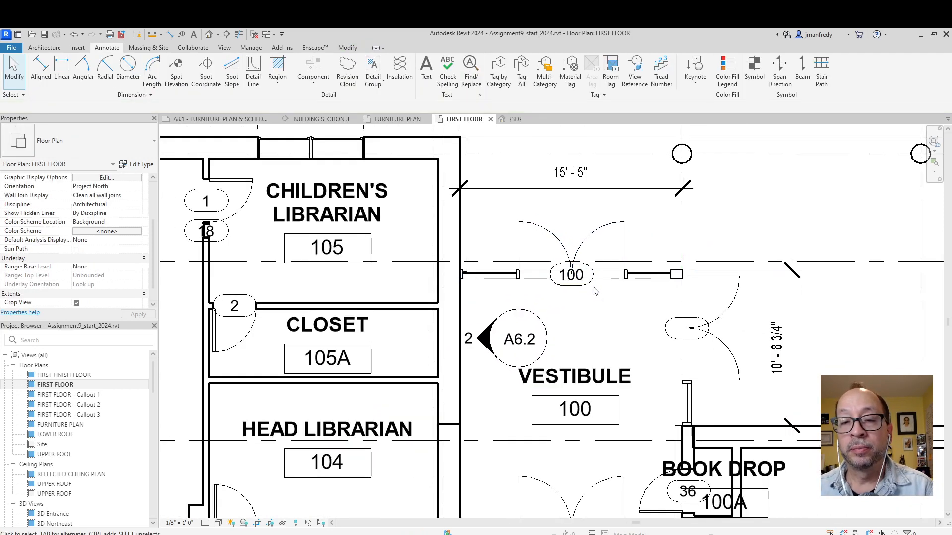
scroll(595, 298, "up", 4)
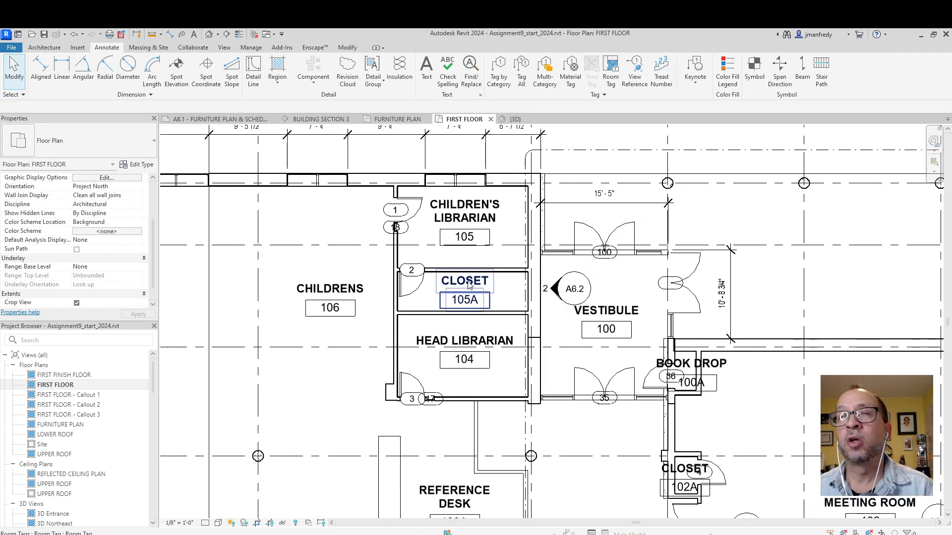
scroll(635, 284, "up", 5)
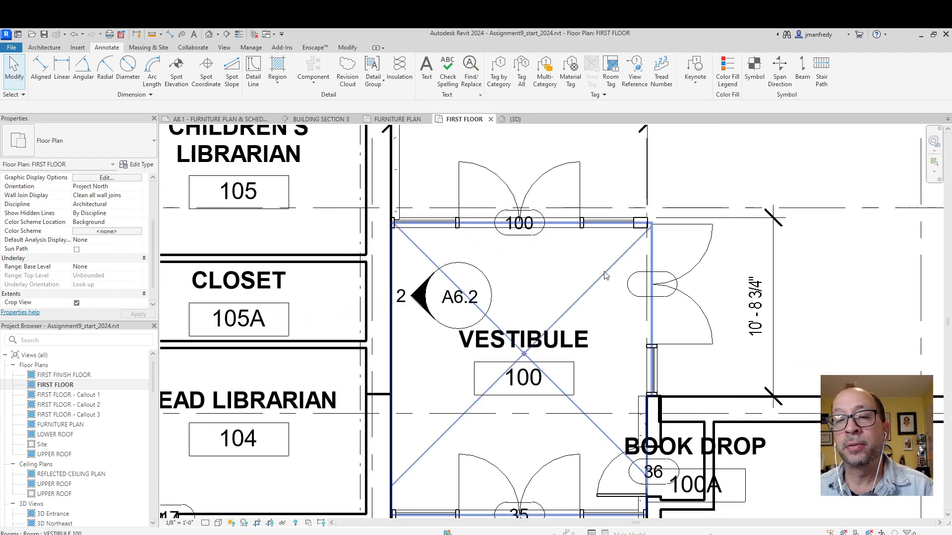
left_click(676, 276)
left_click(664, 289)
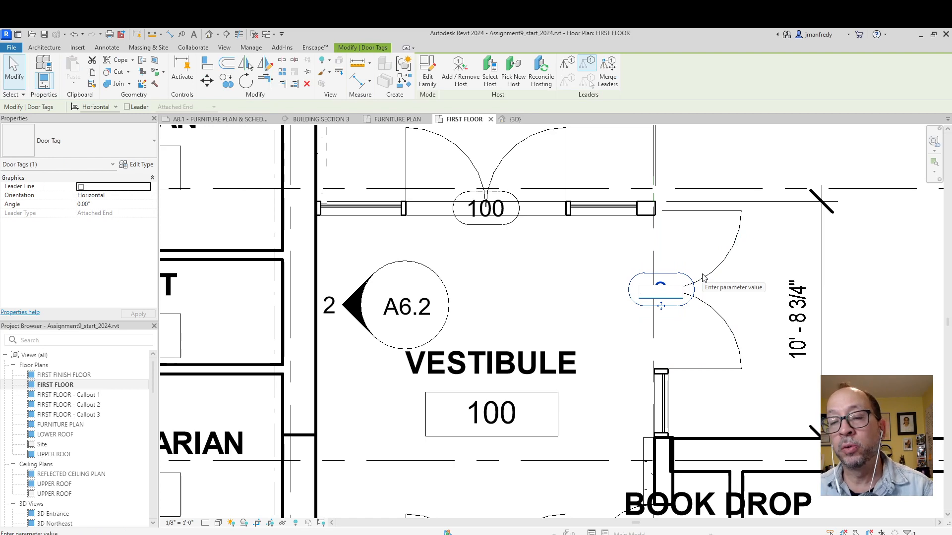
key("Escape")
key("Escape")
- Inspect the side lite beside the Head Librarian door and its door tag 17
scroll(567, 276, "down", 6)
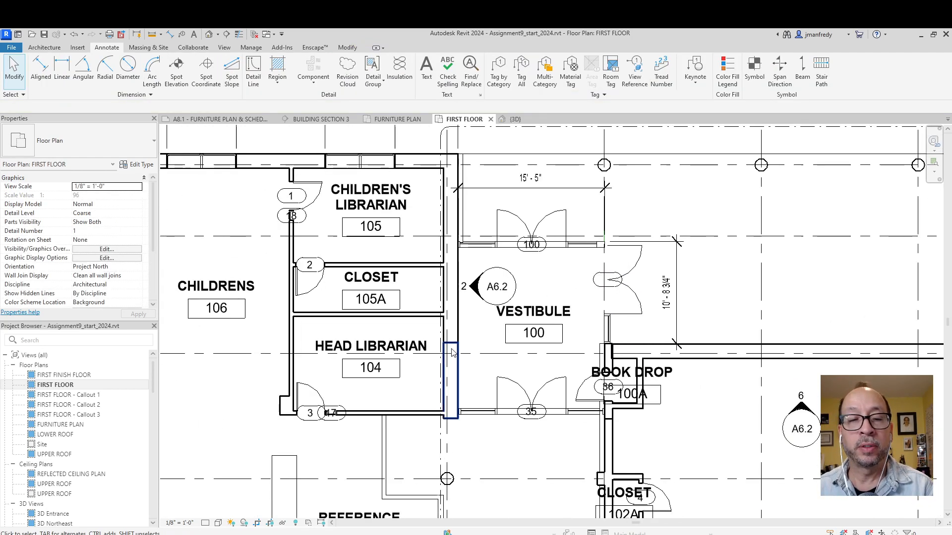
middle_click_drag(369, 386, 542, 301)
scroll(477, 331, "up", 2)
scroll(480, 332, "up", 5)
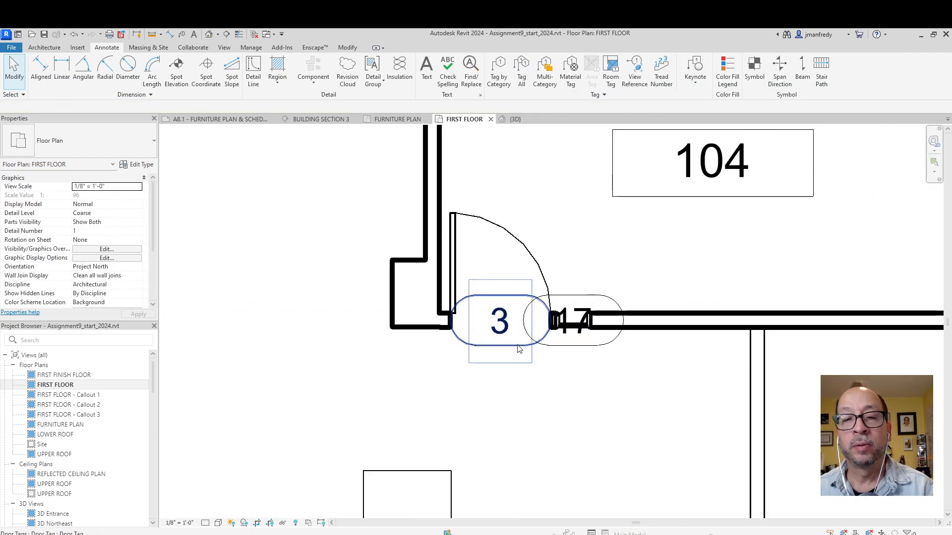
left_click(586, 316)
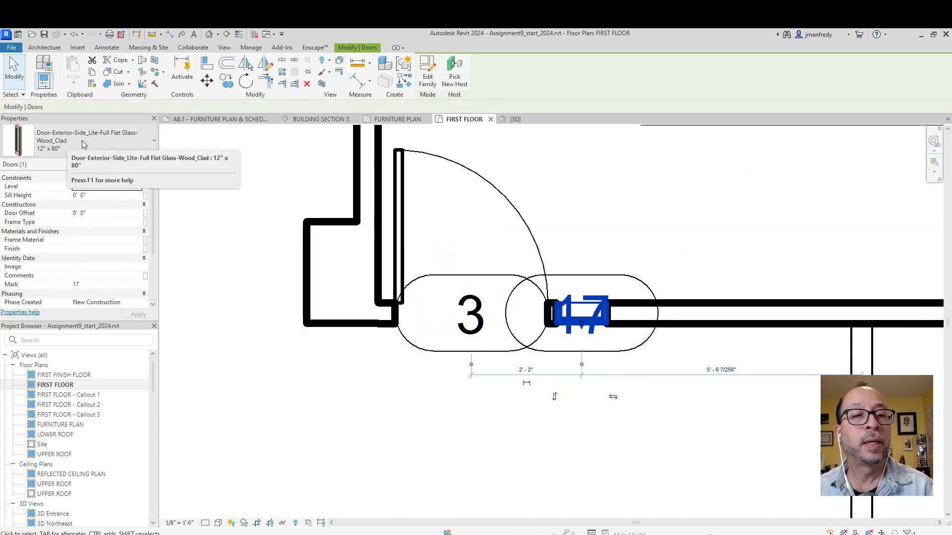
key("Escape")
left_click(605, 356)
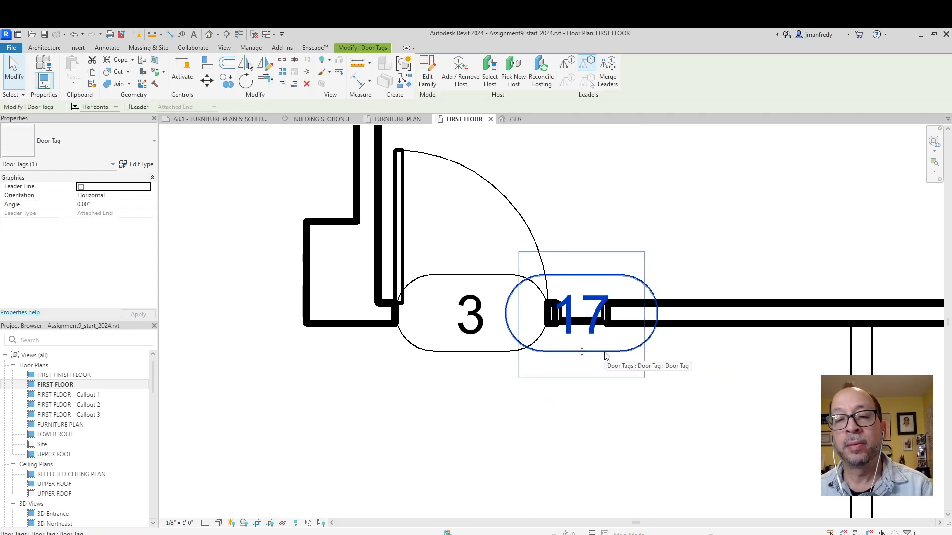
key("Escape")
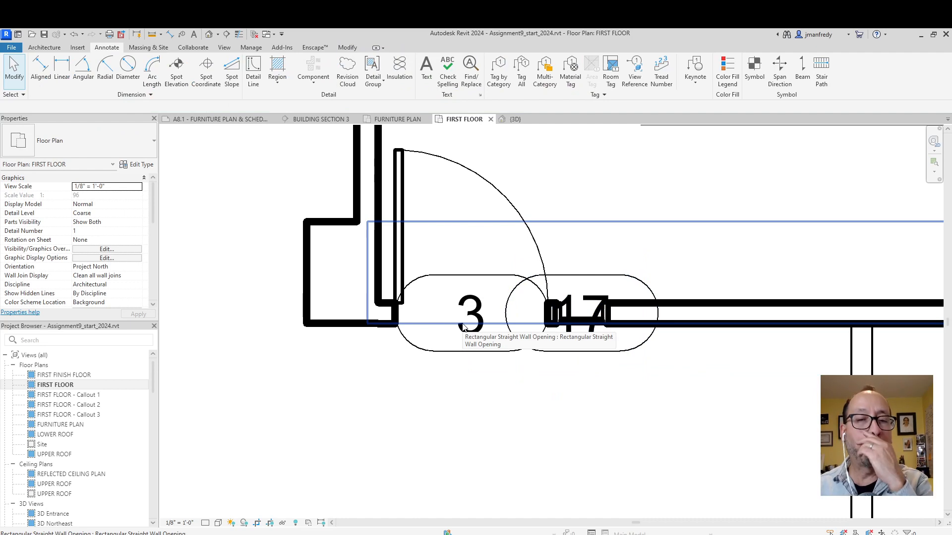
- Move door tag 18 off the Children's Librarian side lite into the adjacent Childrens room, clear of the wall
scroll(464, 327, "down", 8)
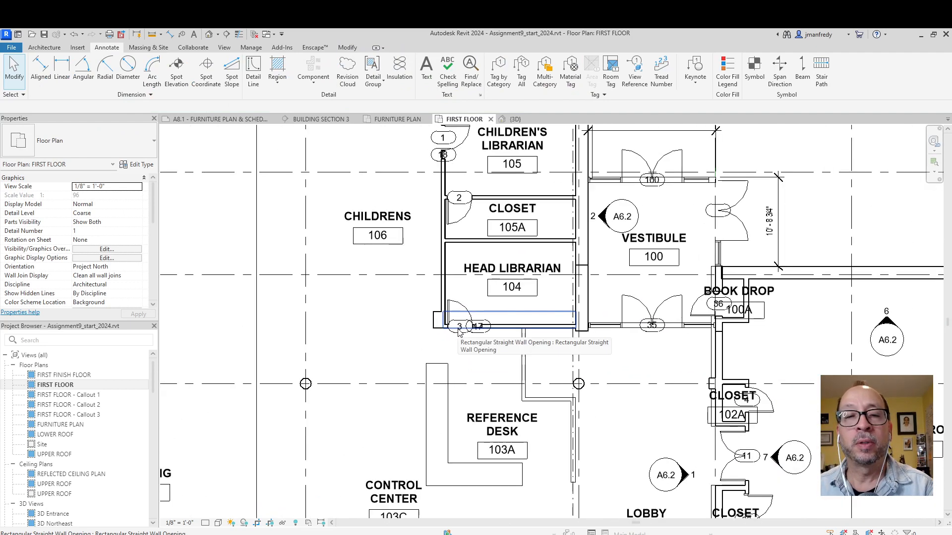
scroll(442, 155, "up", 7)
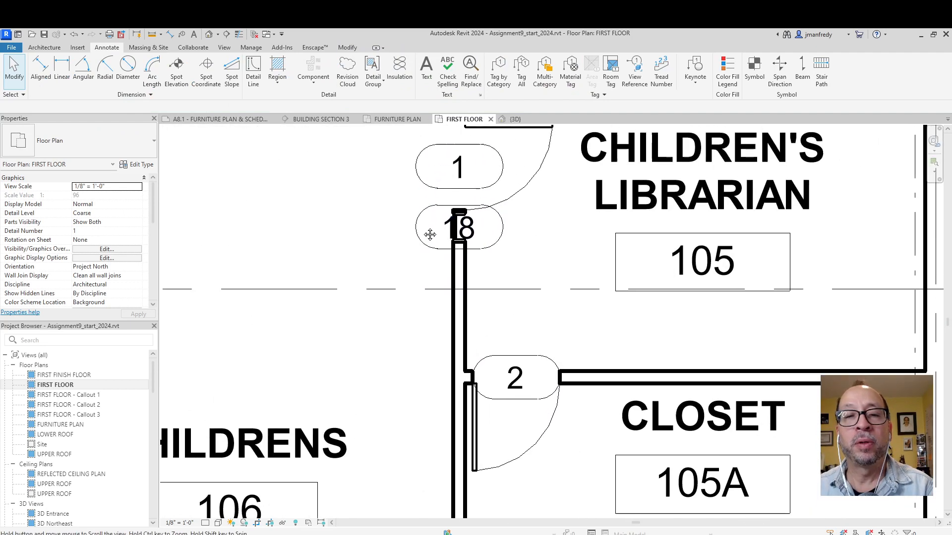
middle_click_drag(430, 235, 435, 284)
left_click(432, 257)
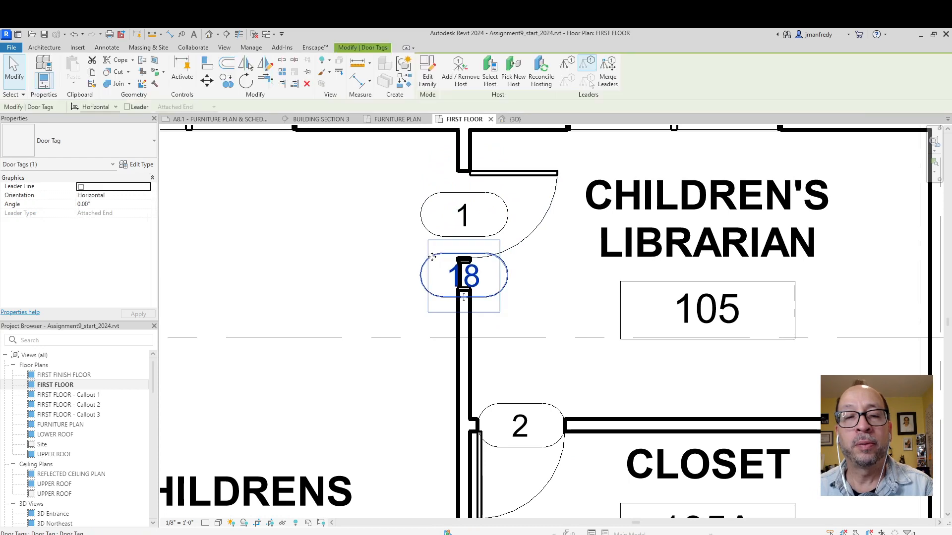
left_click_drag(464, 297, 413, 295)
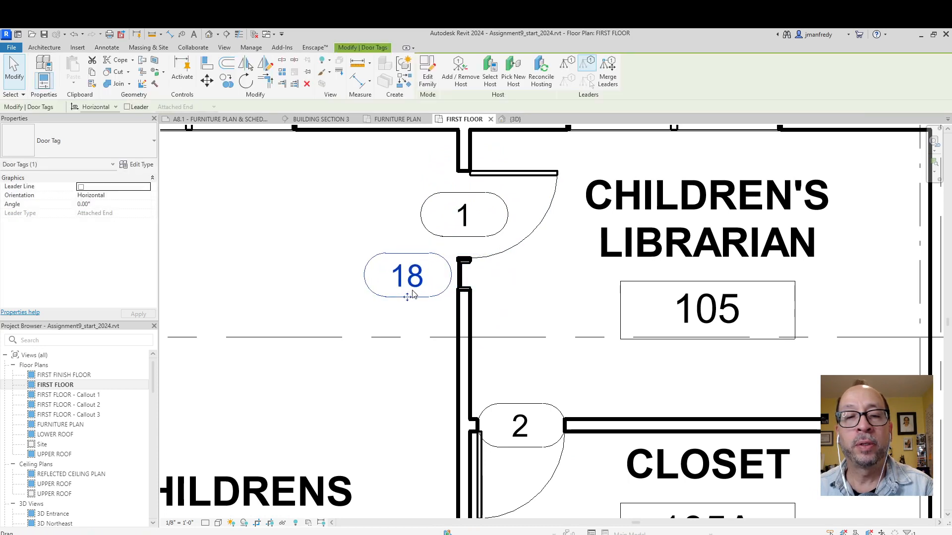
key("Escape")
- Survey the door tags across the first floor plan for tags that overlap room tags, walls or other tags
scroll(474, 274, "down", 8)
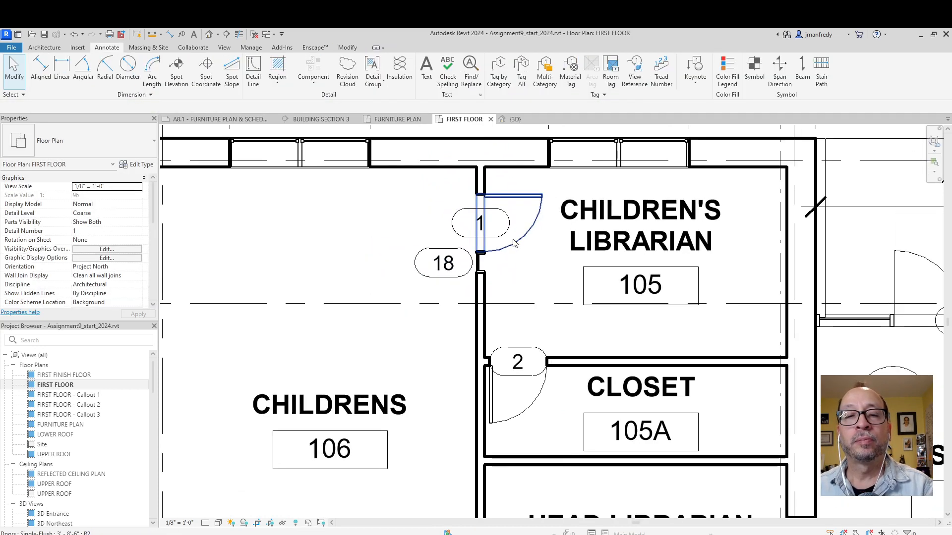
scroll(514, 241, "down", 1)
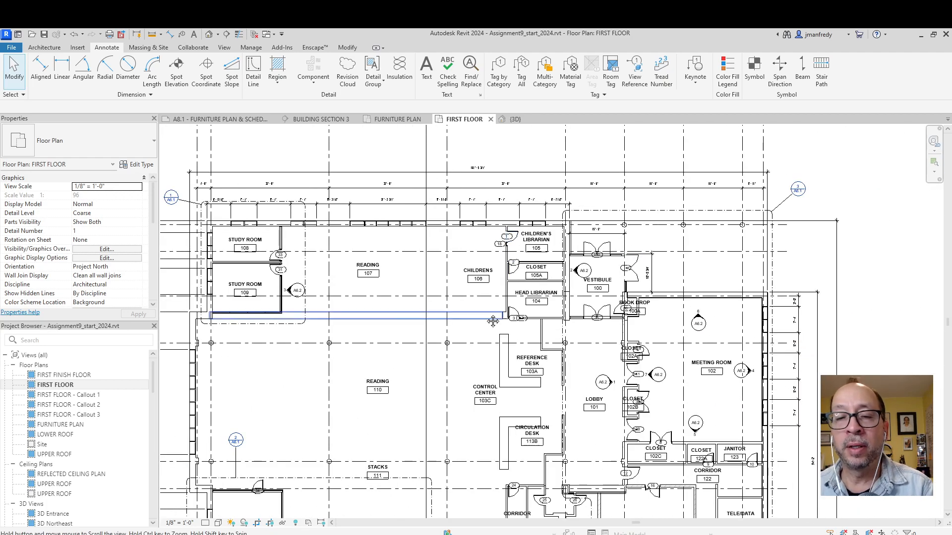
middle_click_drag(492, 321, 511, 276)
scroll(511, 276, "down", 1)
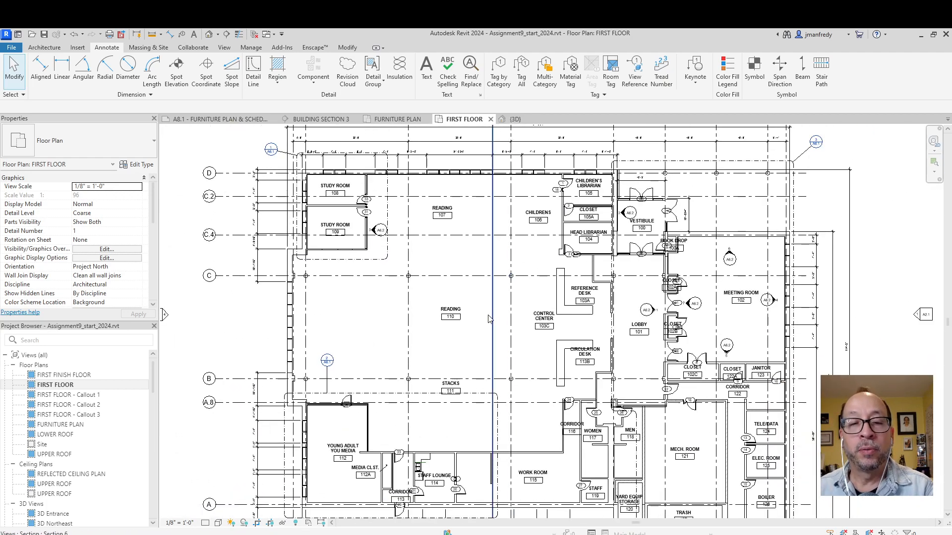
middle_click_drag(501, 391, 477, 333)
scroll(551, 362, "up", 4)
scroll(565, 353, "up", 2)
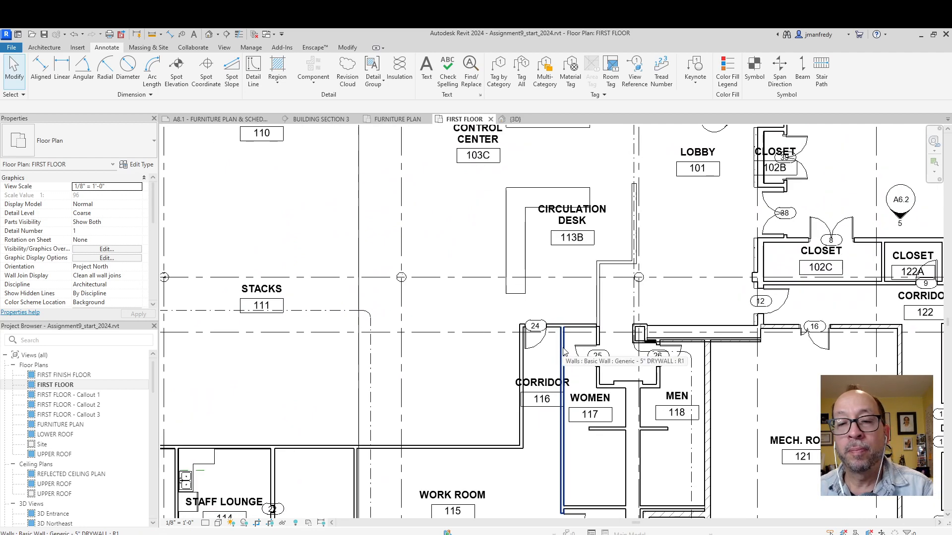
scroll(565, 353, "down", 2)
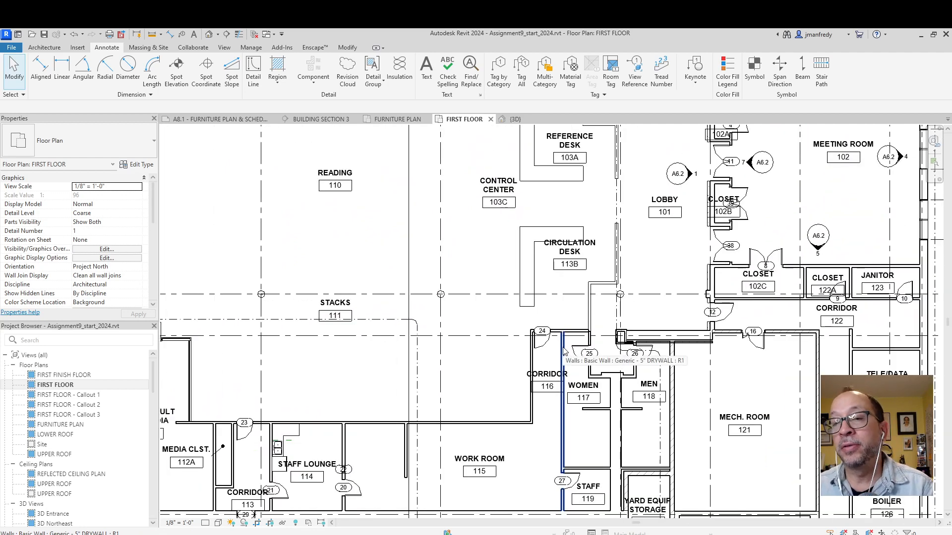
scroll(564, 351, "down", 1)
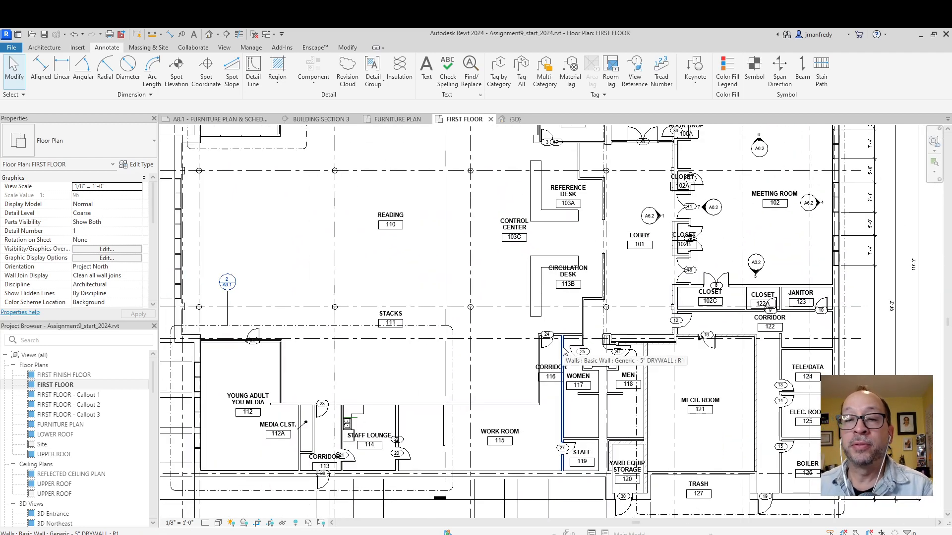
scroll(564, 351, "down", 2)
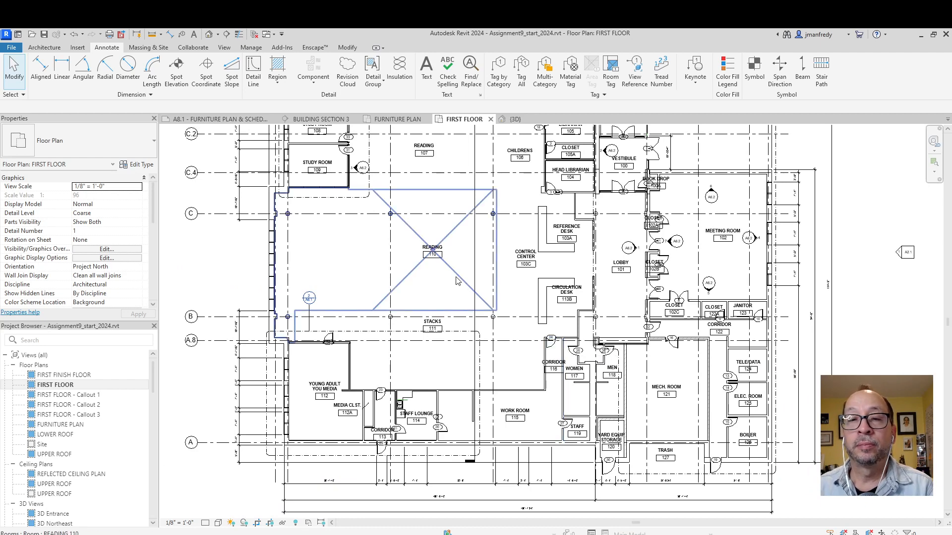
- Move door tag 4 at Closet 102A off the room name and into the door swing
scroll(659, 218, "up", 8)
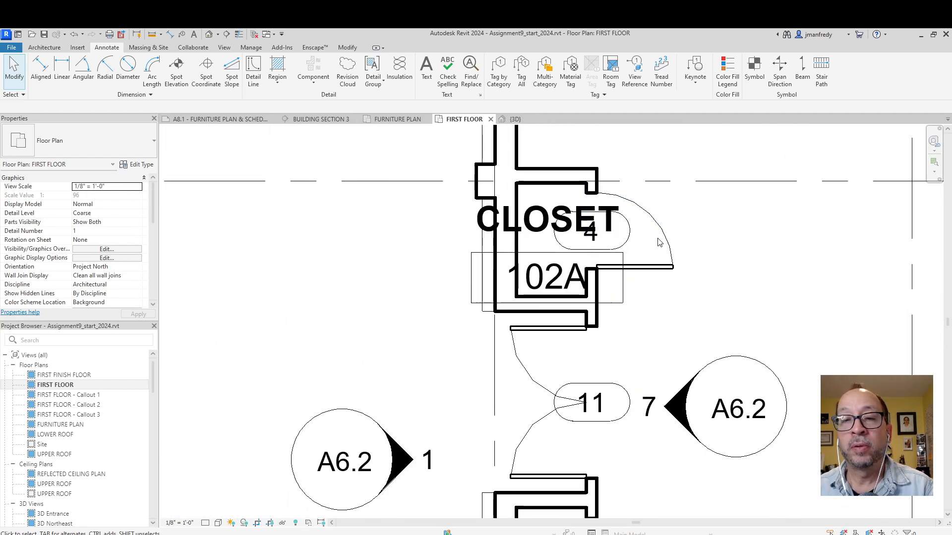
left_click(628, 245)
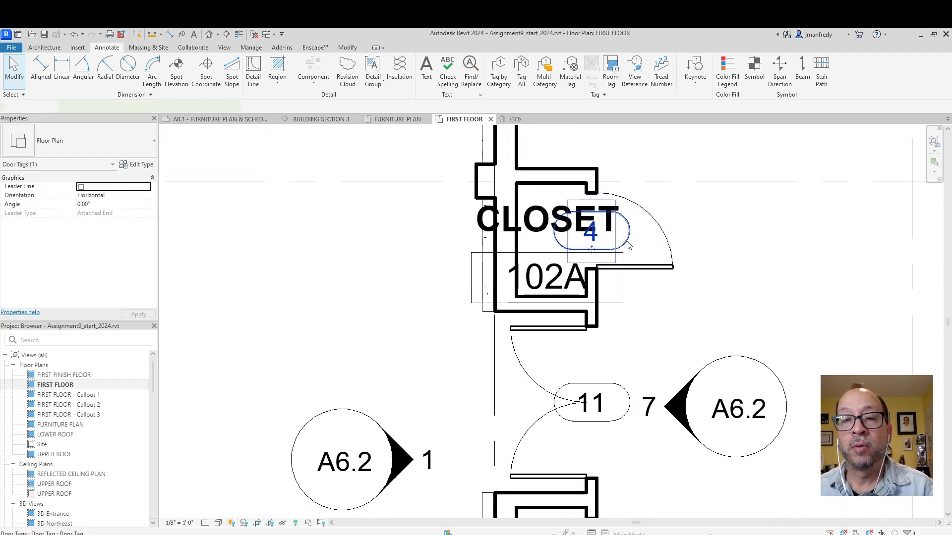
mouse_move(627, 244)
left_mouse_down()
mouse_move(660, 248)
mouse_move(625, 263)
left_mouse_up()
key("Escape")
key("Escape")
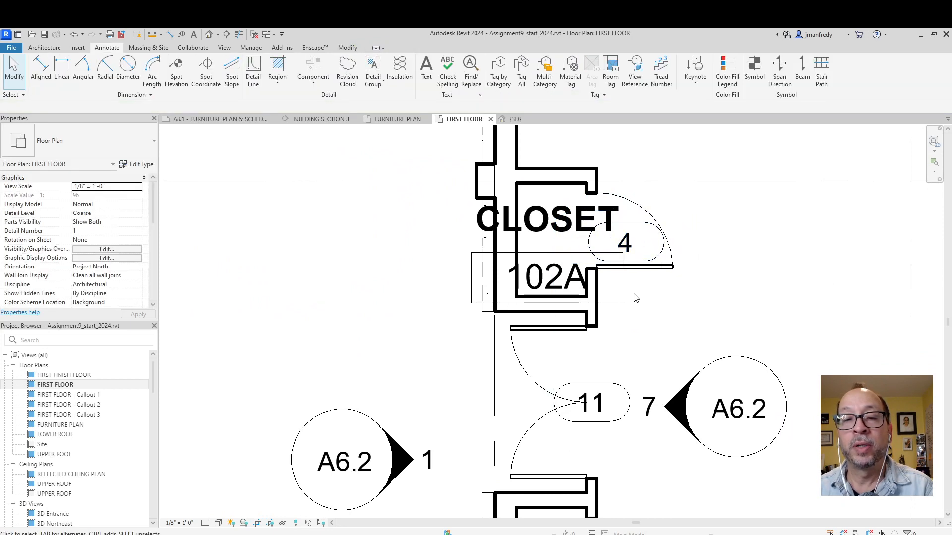
- Turn on the leader line for the Closet 102A room tag and move the tag out of the closet into the lobby
left_click(572, 260)
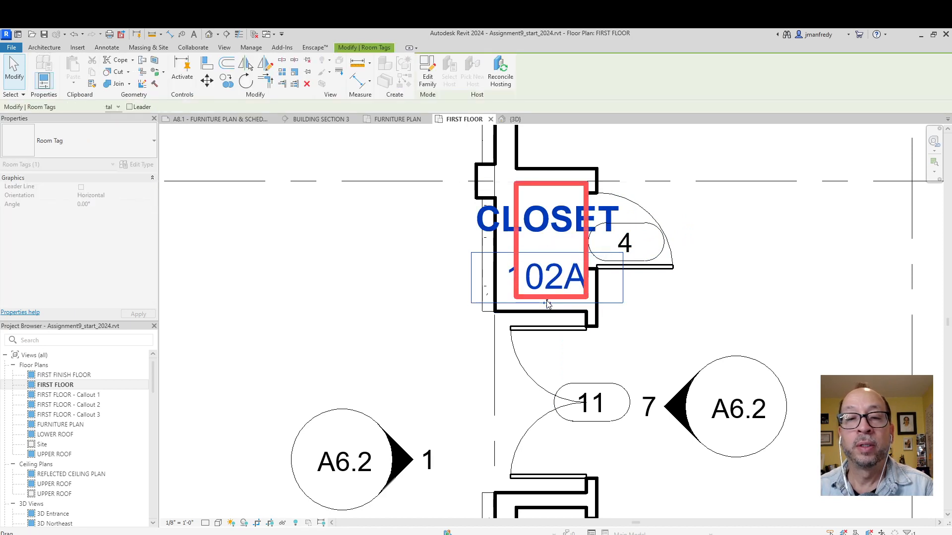
left_click(80, 186)
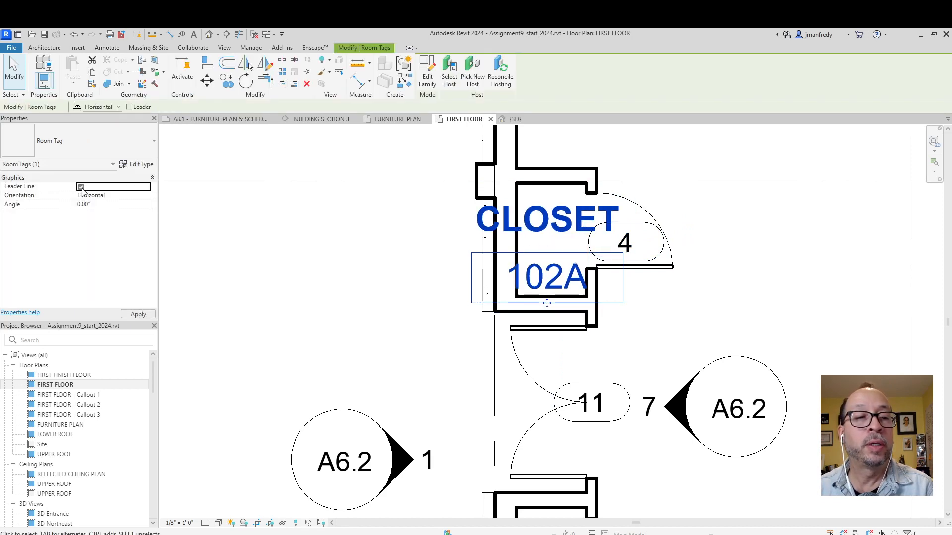
left_click_drag(523, 305, 347, 296)
key("Escape")
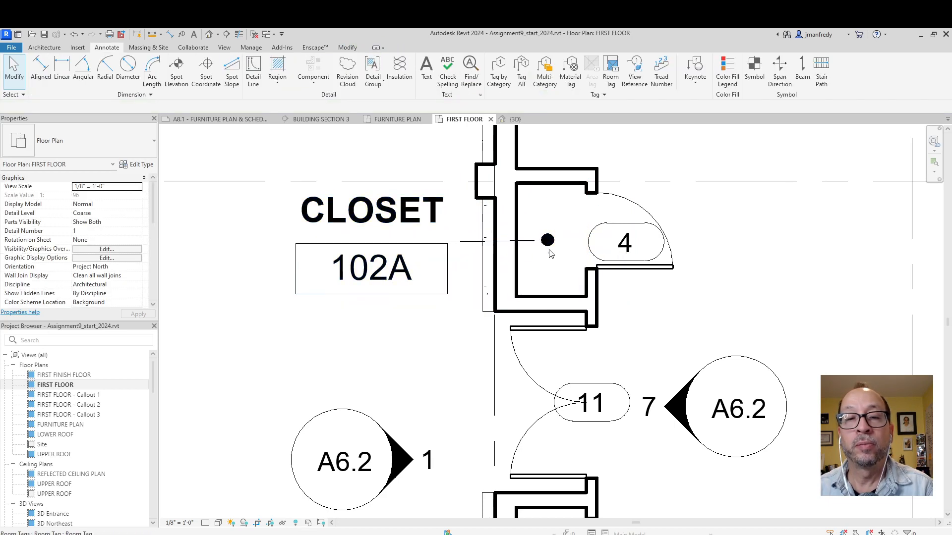
- Reposition door tag 4 slightly so it sits across the Closet 102A door opening, clear of the door leaf
left_click(567, 233)
scroll(568, 233, "down", 1)
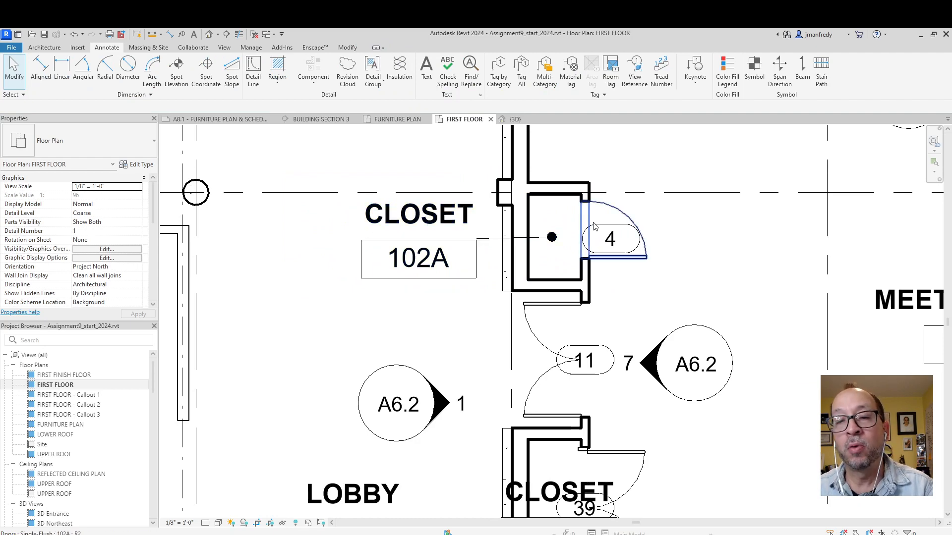
left_click_drag(611, 251, 602, 244)
key("Escape")
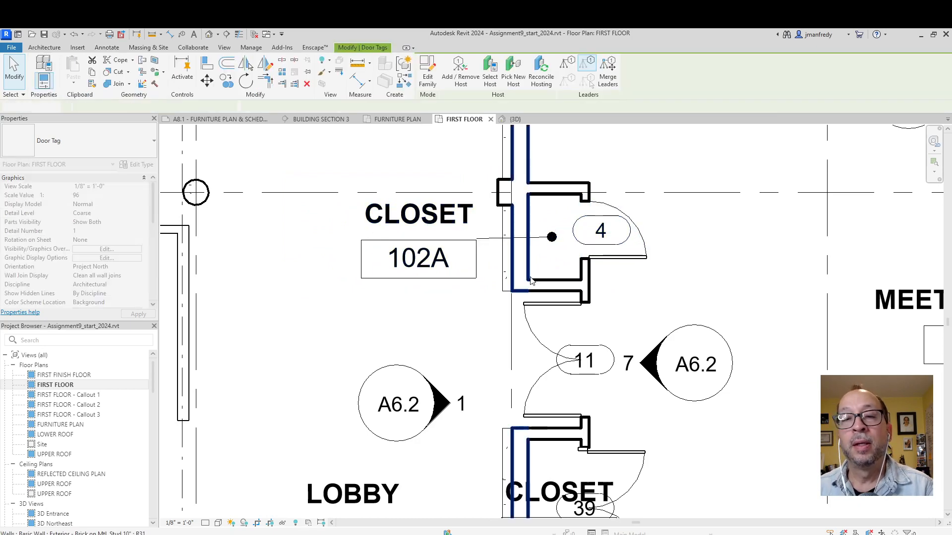
scroll(529, 289, "down", 1)
scroll(530, 293, "down", 2)
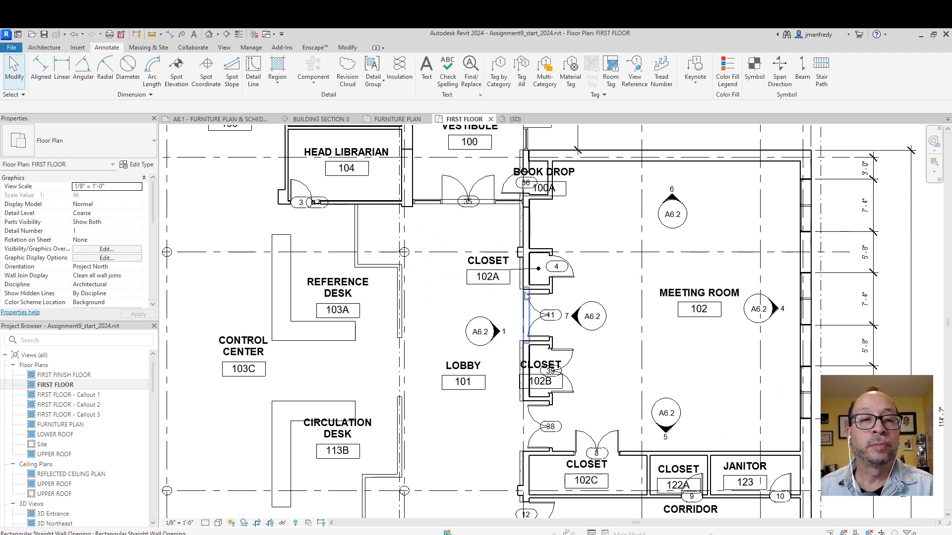
- Create a new schedule of building components for the Doors category, named Door Schedule, in the New Construction phase
left_click(48, 48)
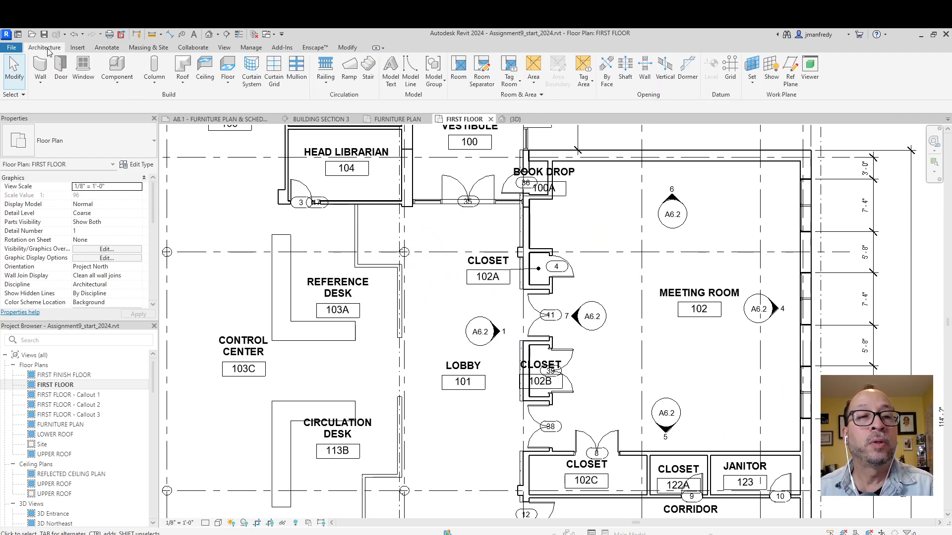
left_click(226, 48)
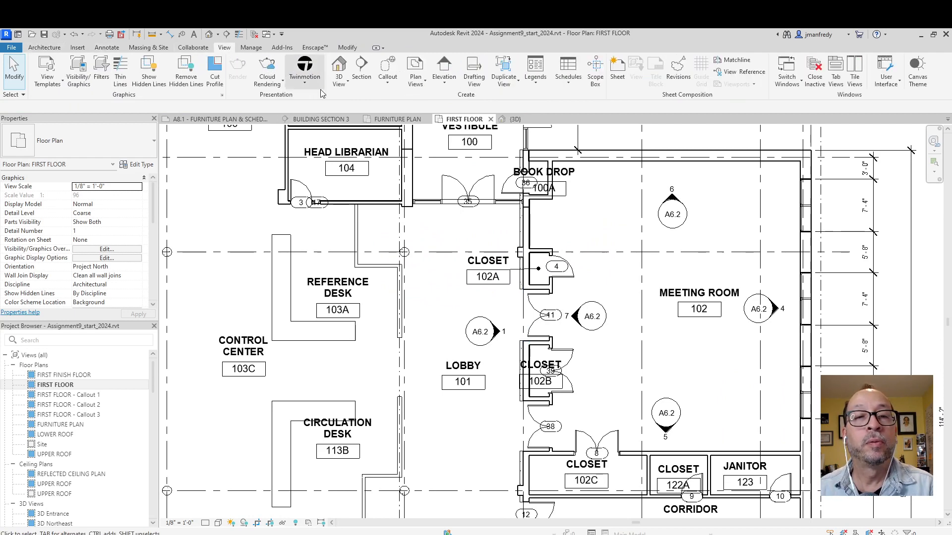
left_click(569, 88)
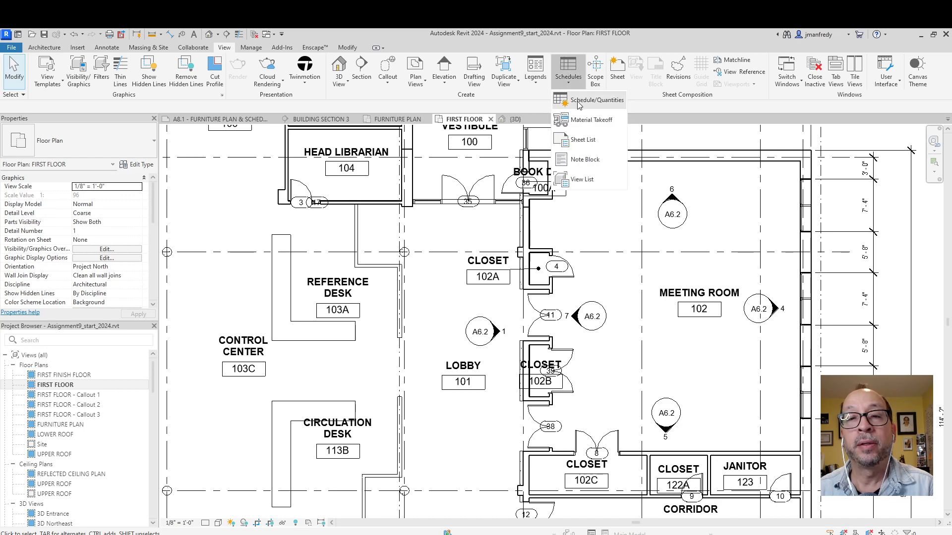
left_click(595, 101)
scroll(431, 253, "down", 4)
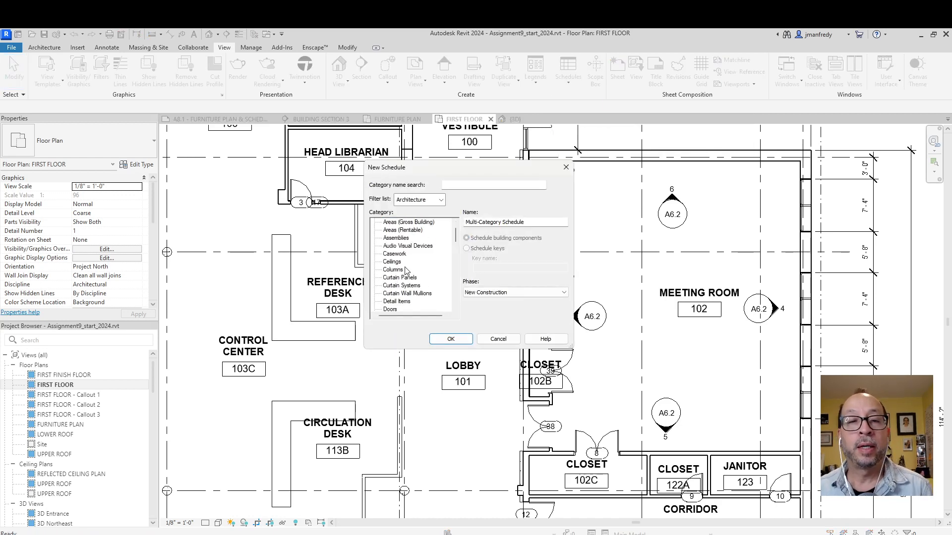
left_click(393, 286)
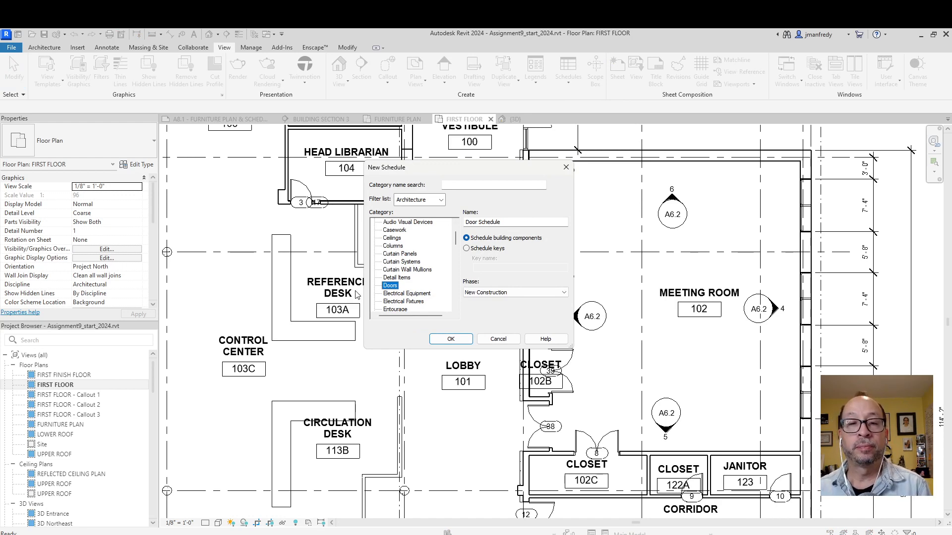
left_click(440, 340)
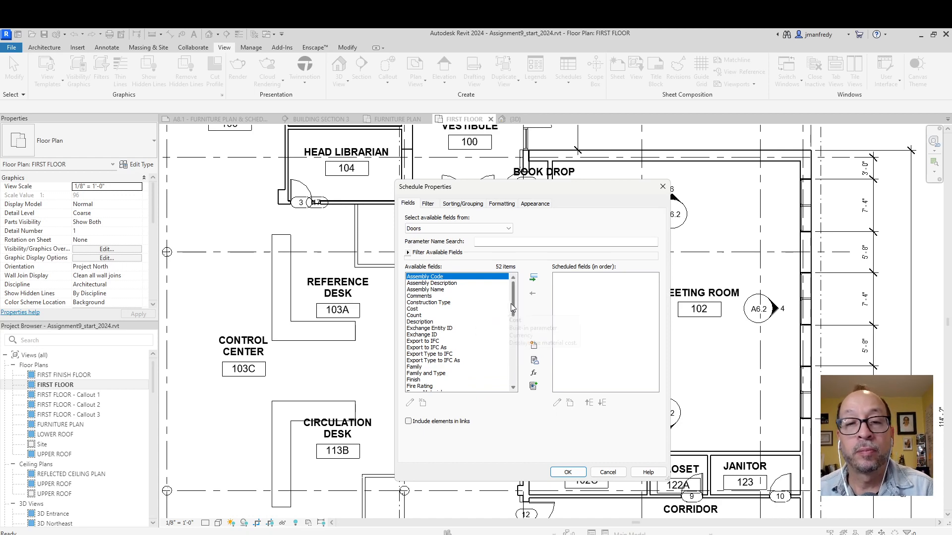
- Add the door Mark field and the From Room: Name field to the door schedule
left_click_drag(513, 307, 513, 347)
left_click(411, 341)
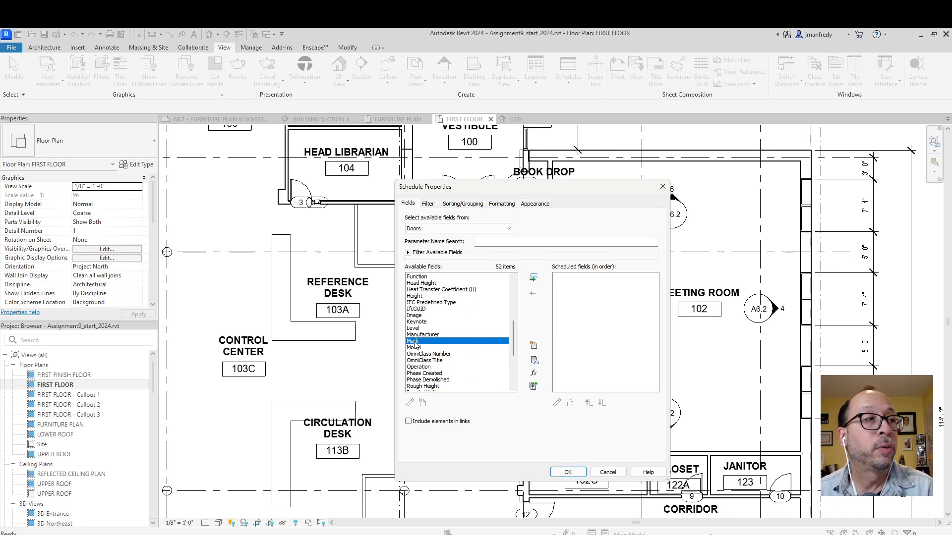
left_click(534, 280)
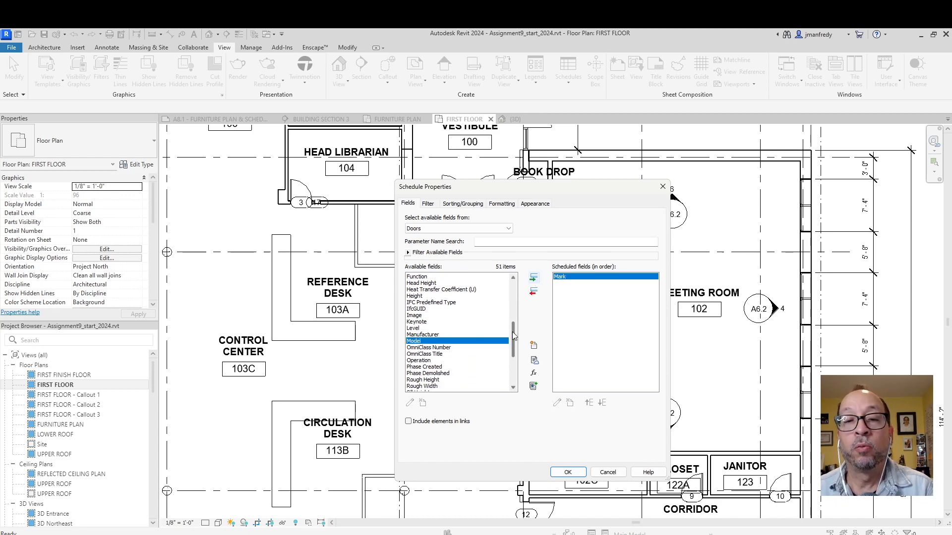
left_click(506, 229)
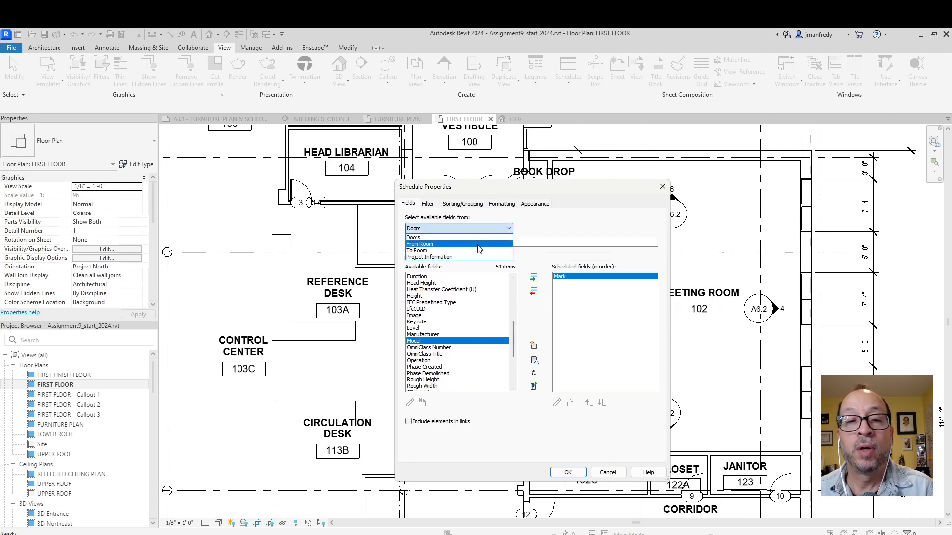
left_click(480, 249)
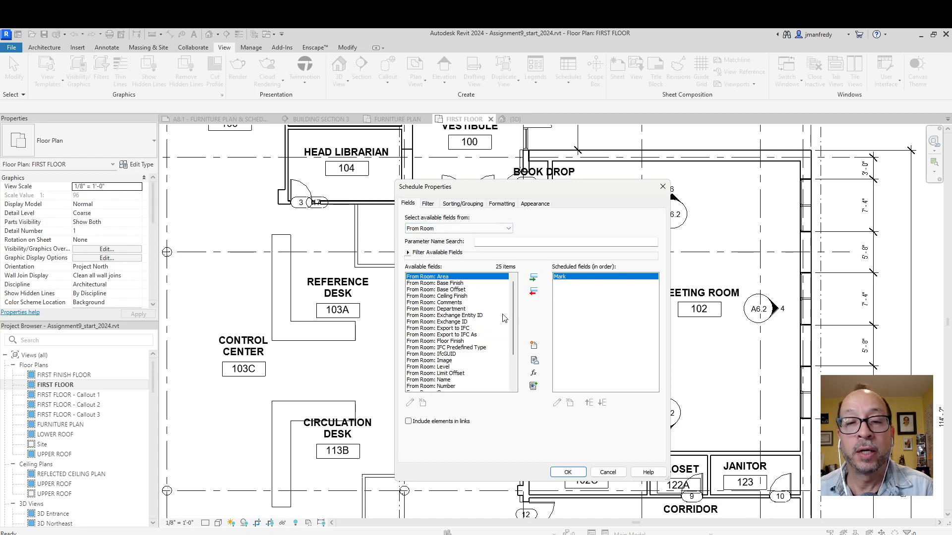
scroll(511, 311, "down", 2)
left_click(428, 342)
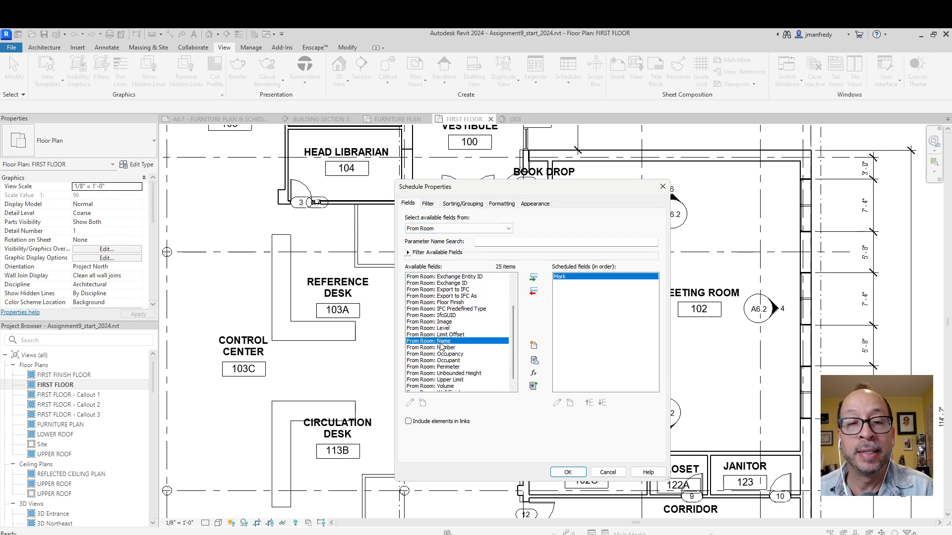
left_click(533, 278)
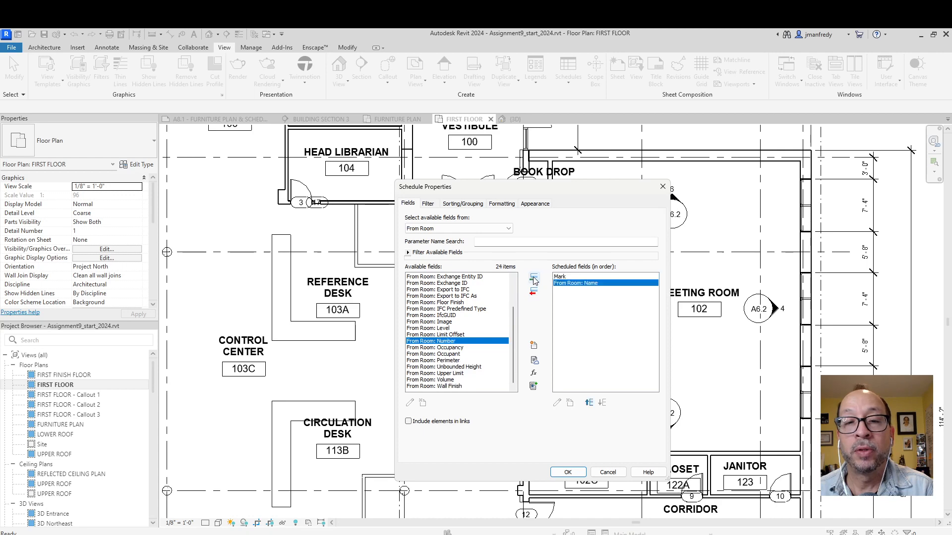
- Add the Frame Type, Frame Material and Finish fields from the Doors category to the door schedule
left_click(471, 229)
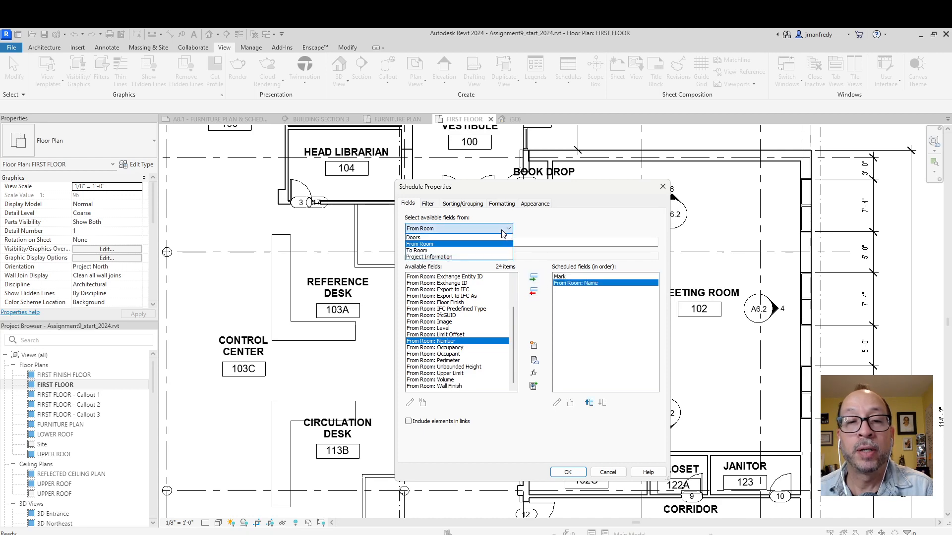
left_click(472, 238)
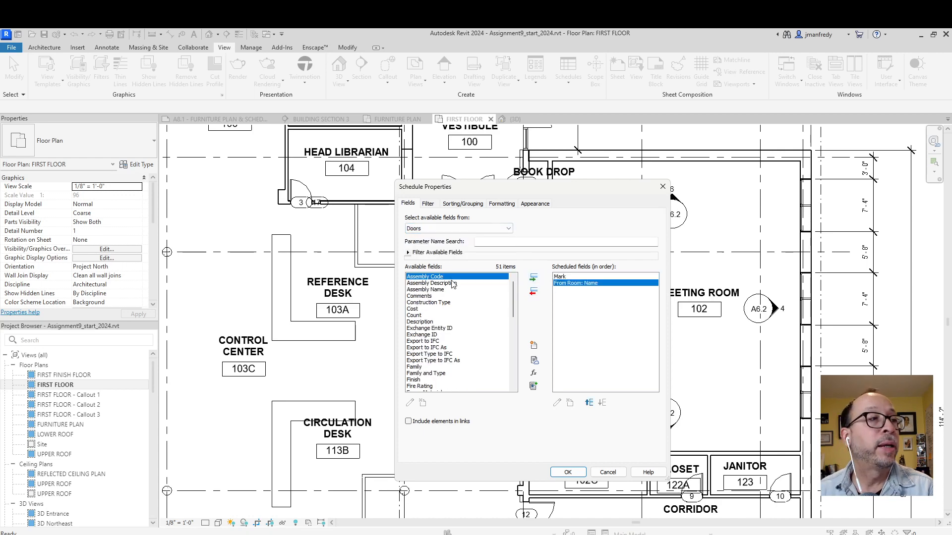
scroll(448, 312, "down", 2)
scroll(448, 312, "down", 3)
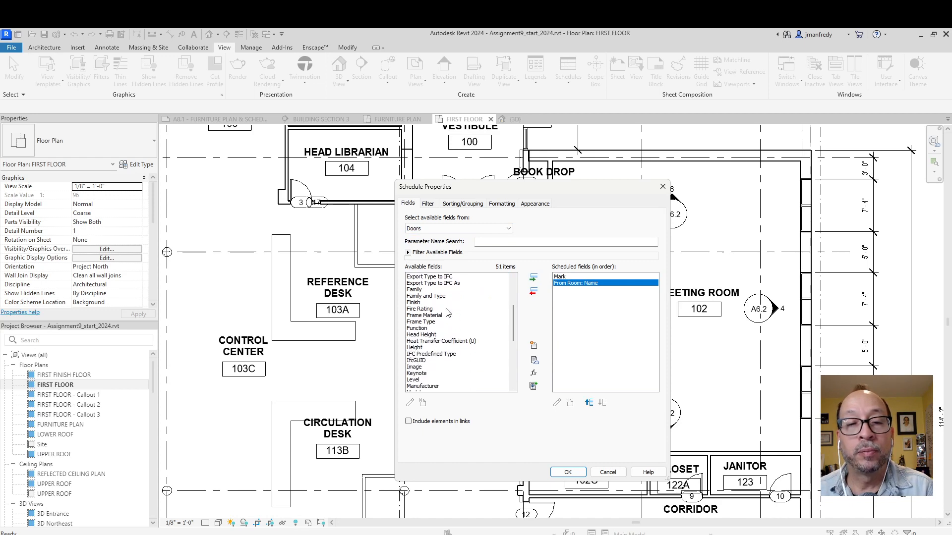
left_click(431, 322)
left_click(533, 279)
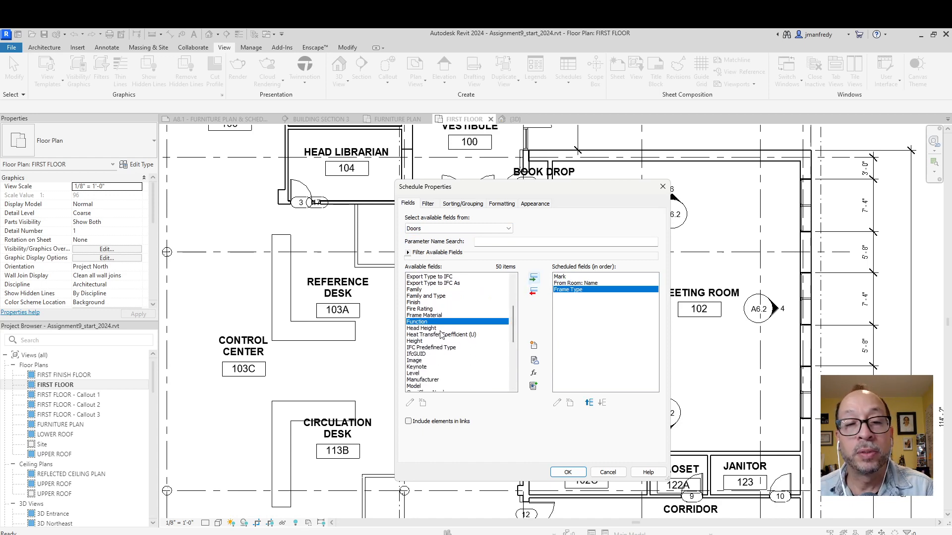
double_click(450, 316)
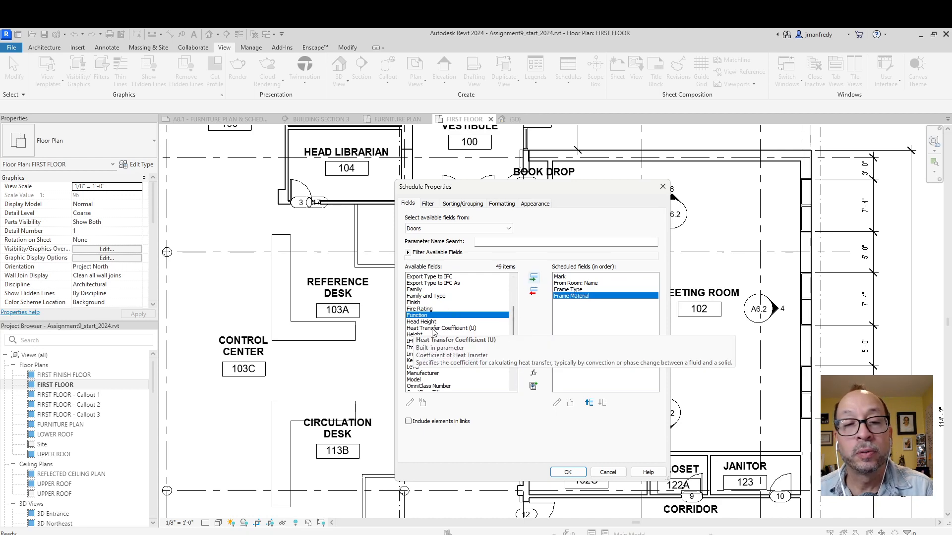
left_click(429, 303)
left_click(533, 278)
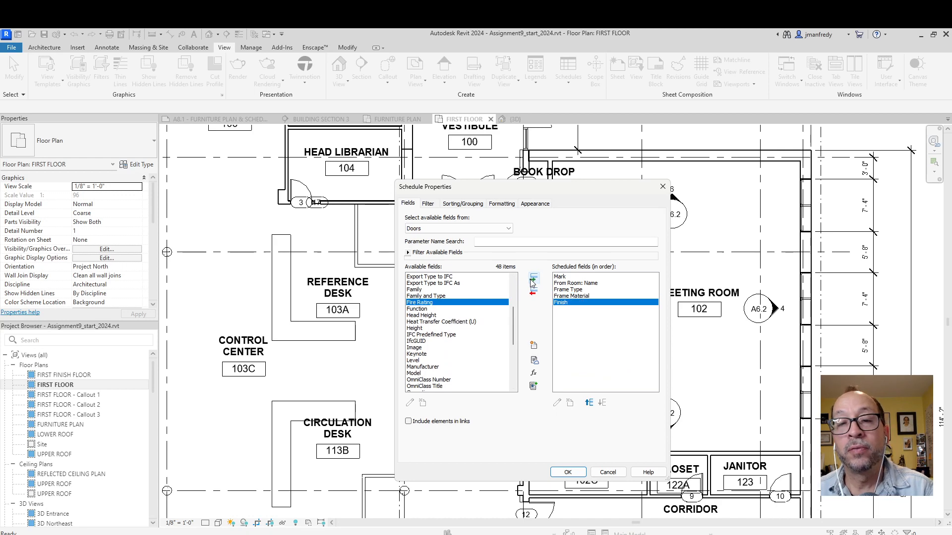
- Add the door Width, Height and Thickness fields to the schedule after Finish
scroll(446, 329, "down", 1)
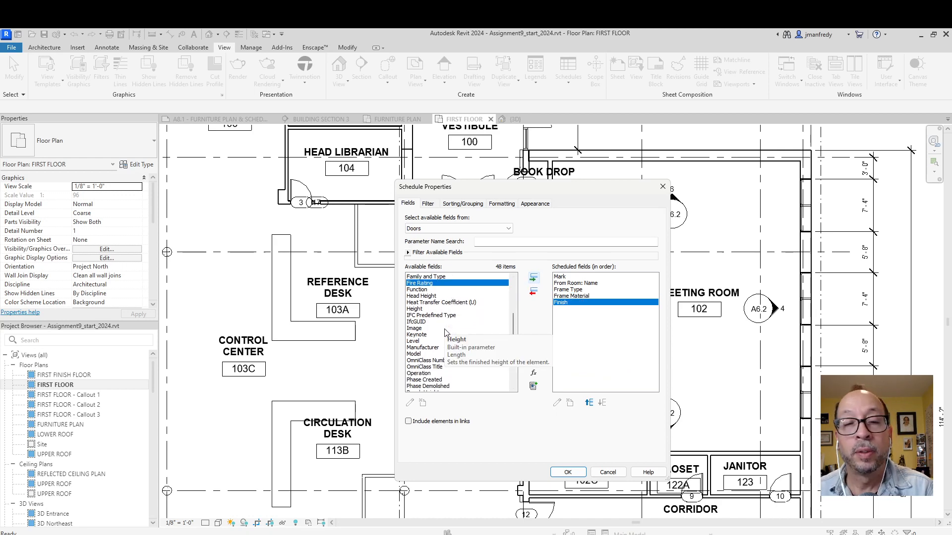
scroll(444, 333, "down", 5)
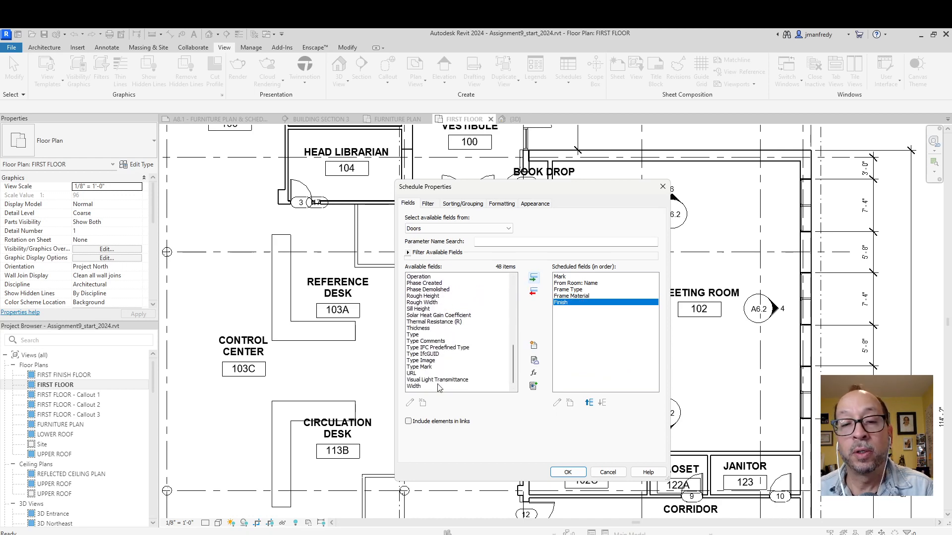
left_click(422, 387)
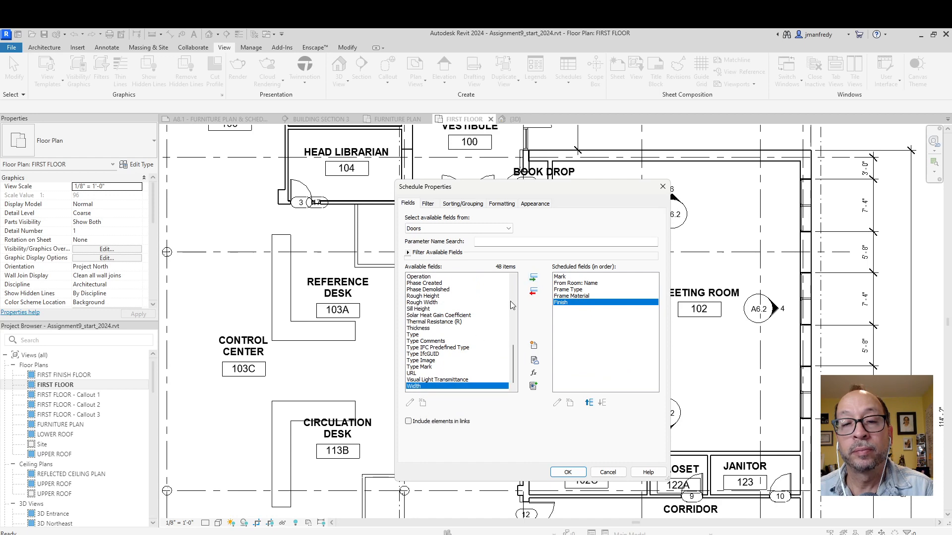
left_click(534, 280)
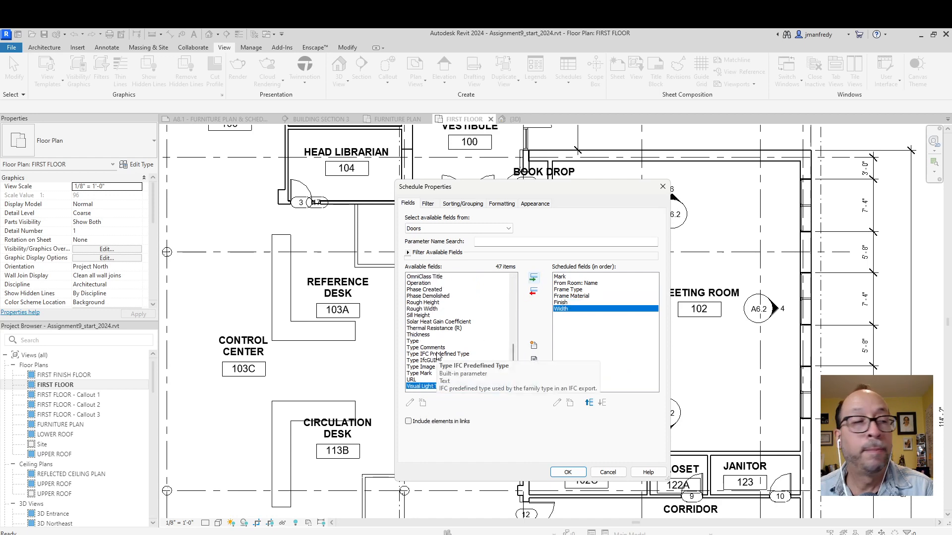
scroll(439, 330, "up", 2)
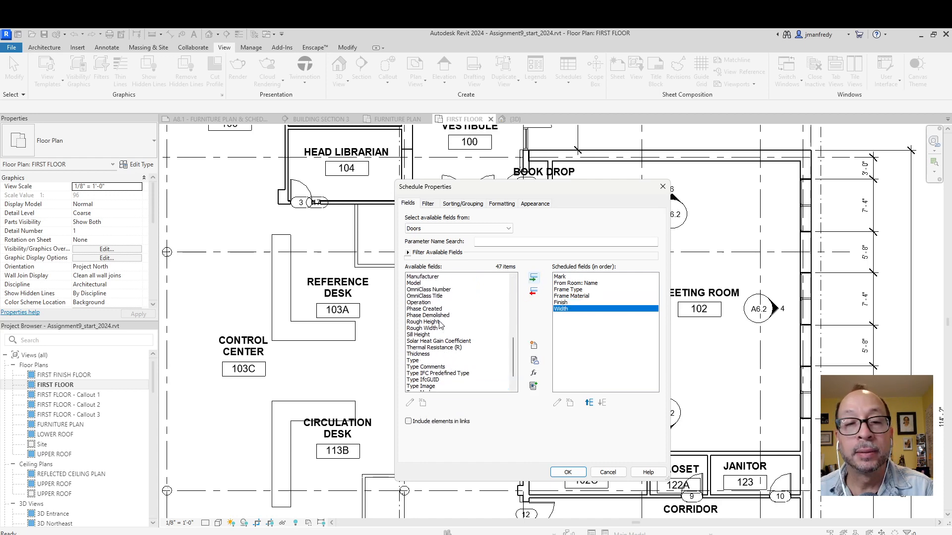
scroll(427, 307, "up", 2)
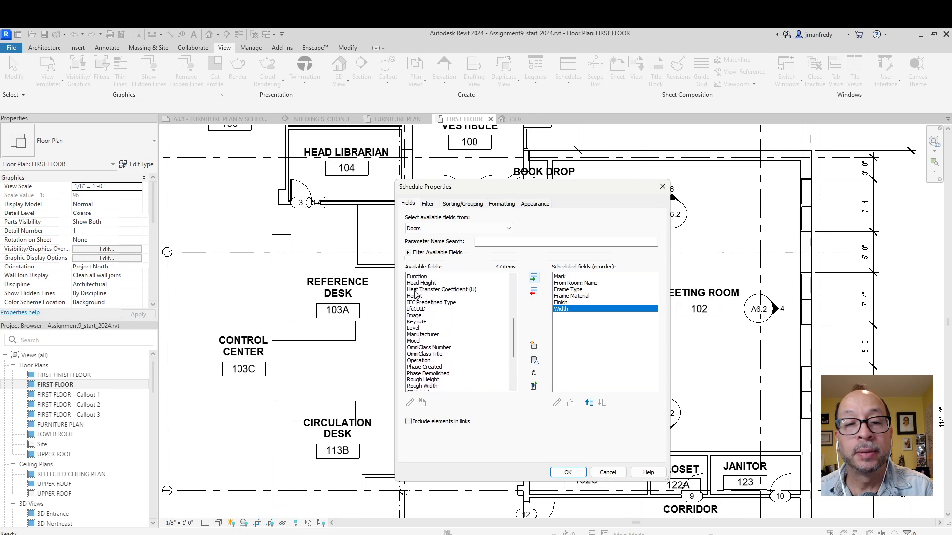
left_click(417, 296)
left_click(533, 279)
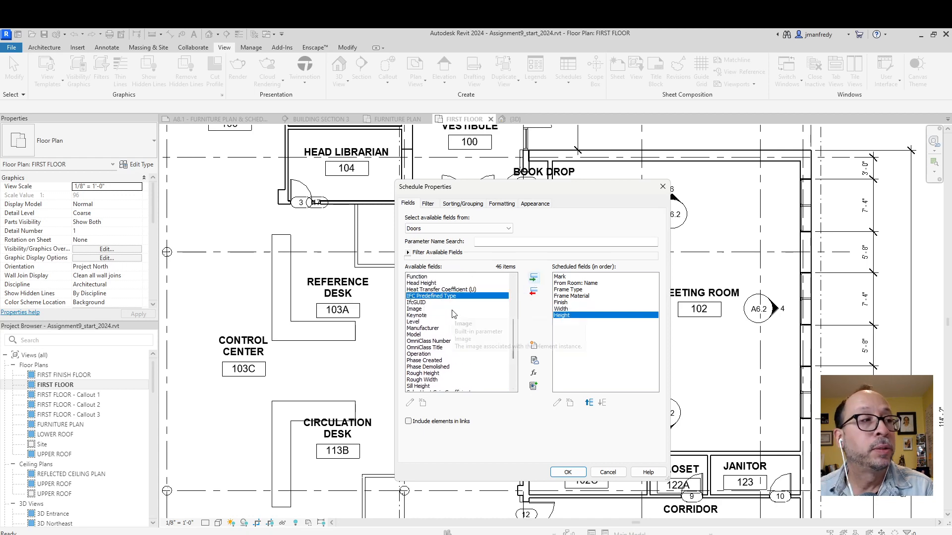
scroll(420, 342, "down", 4)
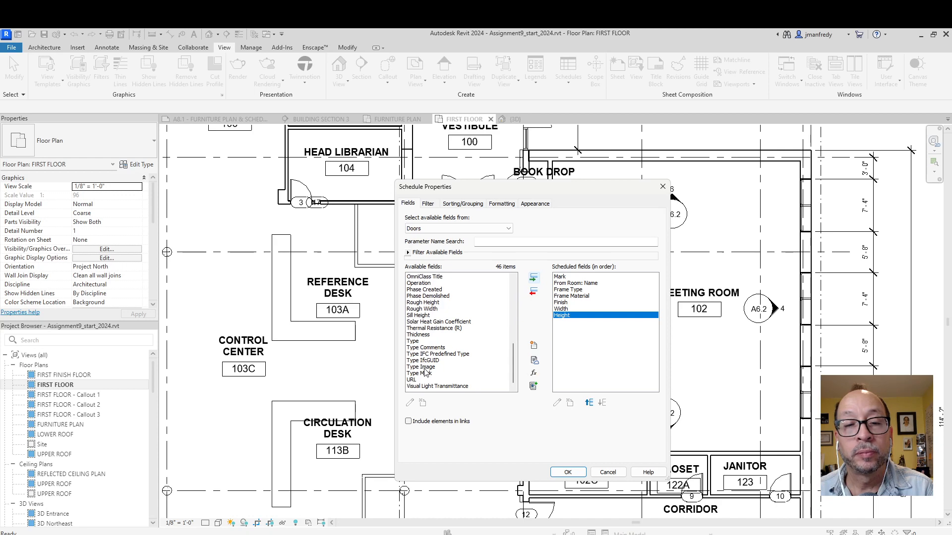
left_click(418, 335)
left_click(534, 278)
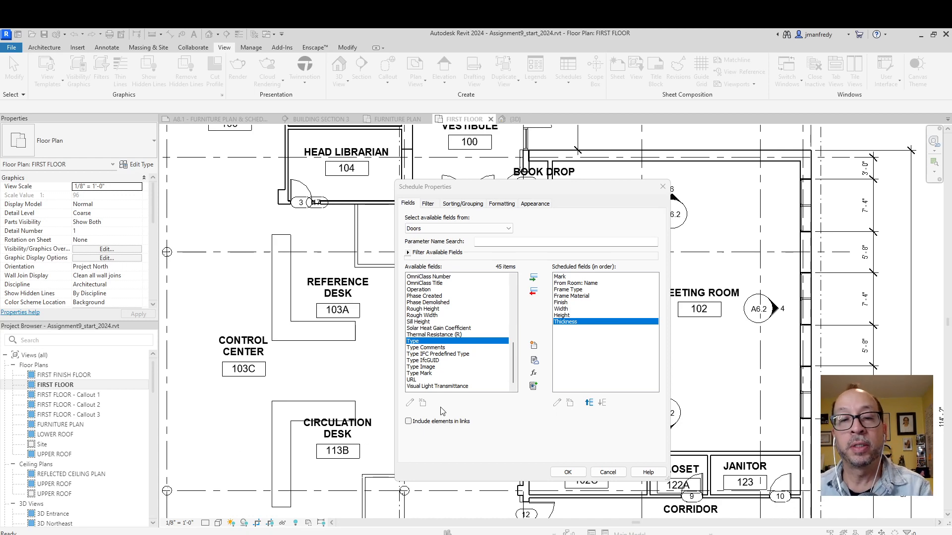
mouse_move(513, 357)
left_mouse_down()
mouse_move(513, 298)
mouse_move(513, 358)
left_mouse_up()
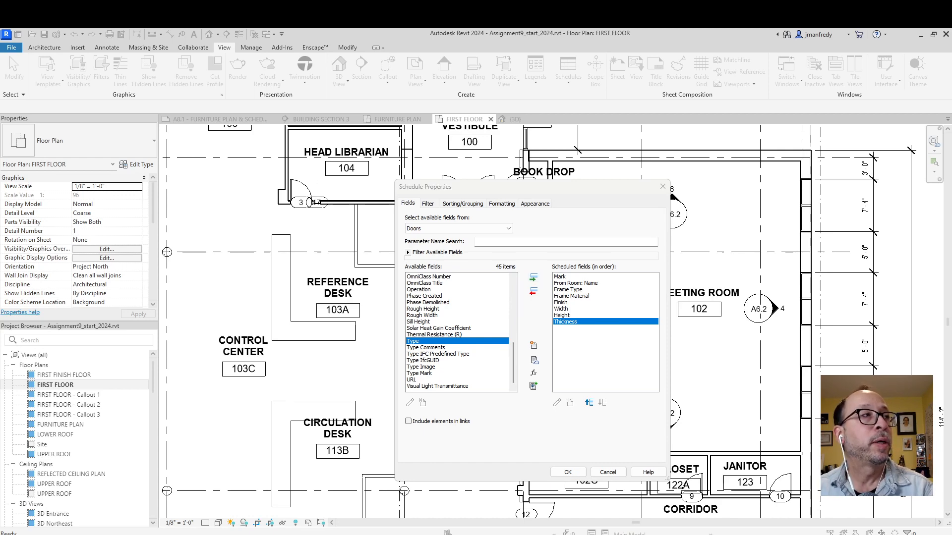
- Switch to the reference drawing set PDF in Acrobat and go to the door schedule sheet on page 68
left_click_drag(0, 191, 433, 148)
double_click(473, 144)
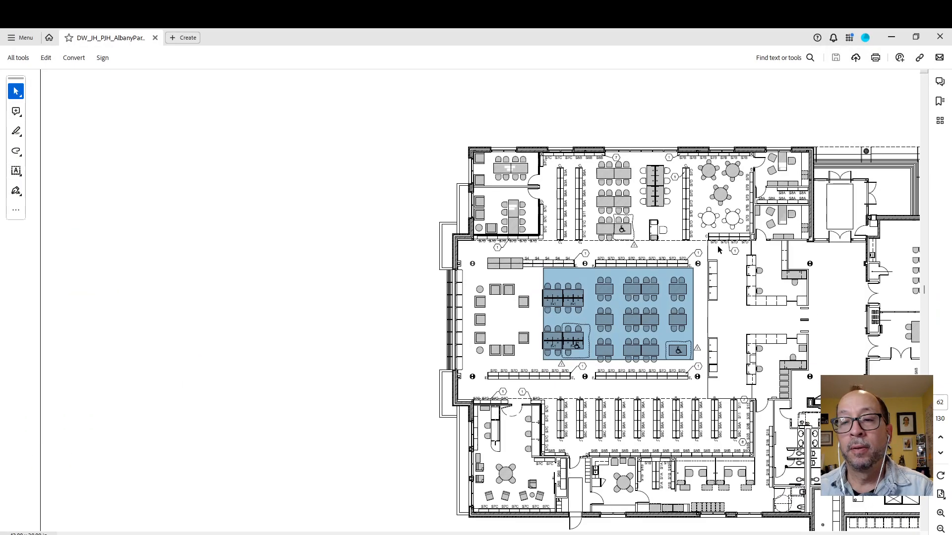
left_click(940, 529)
left_click(941, 529)
left_click(940, 529)
left_click(940, 529)
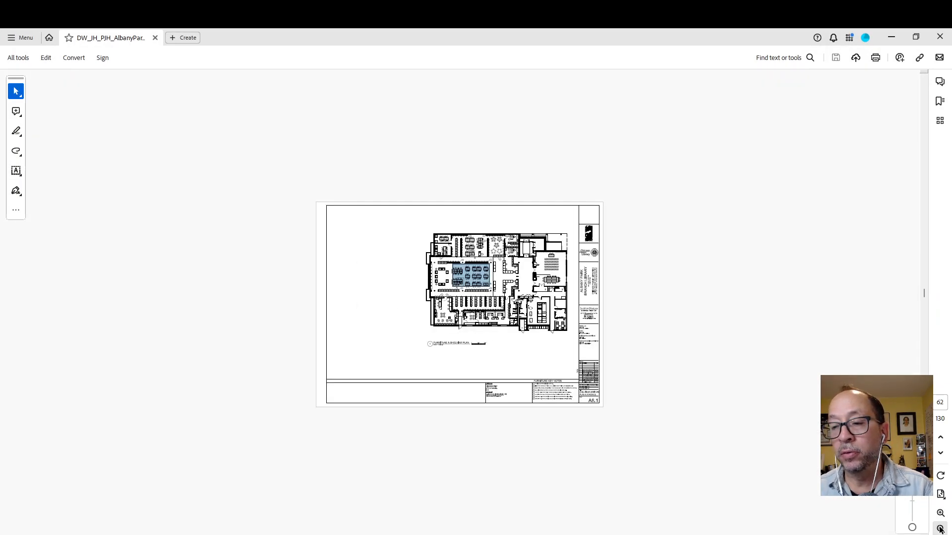
scroll(460, 304, "down", 2)
scroll(460, 304, "down", 4)
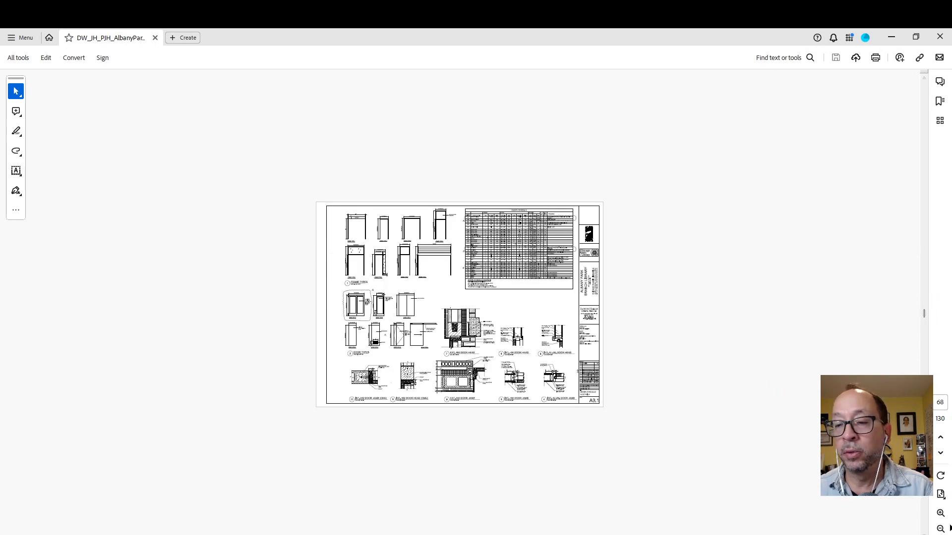
- Examine the frame, door, details, hardware, fire rating and remarks columns of the reference door schedule, and return to Revit
left_click(940, 513)
left_click(940, 514)
left_click(941, 513)
left_click(941, 514)
left_click(941, 513)
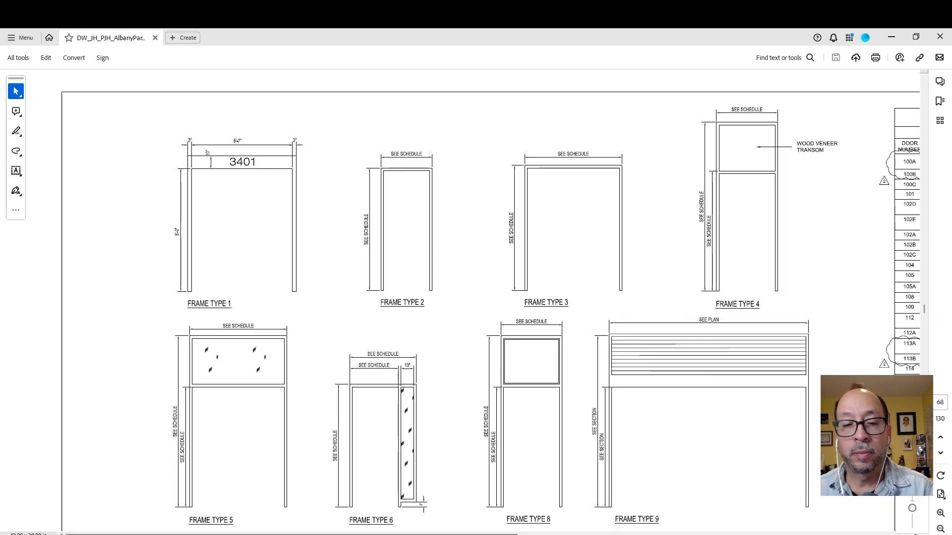
scroll(710, 508, "right", 10)
scroll(710, 508, "right", 2)
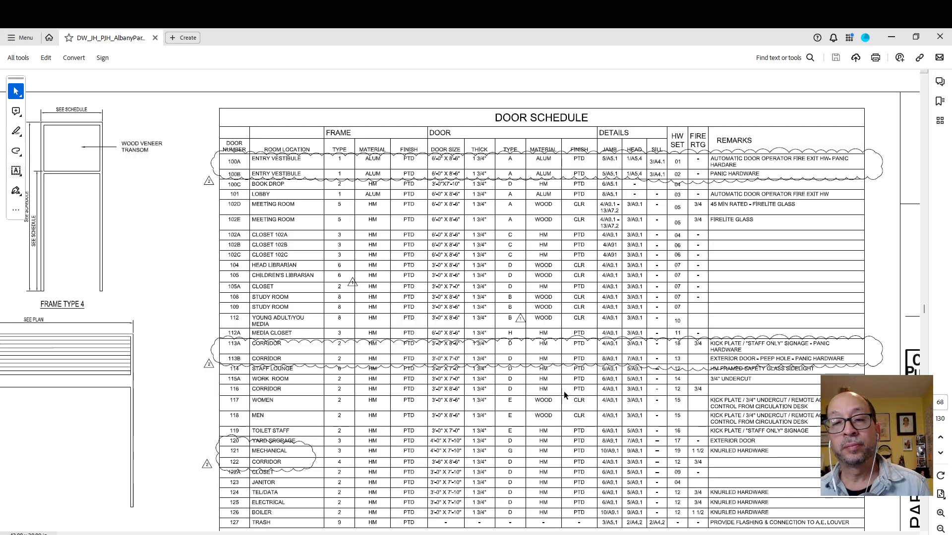
left_click_drag(604, 130, 805, 168)
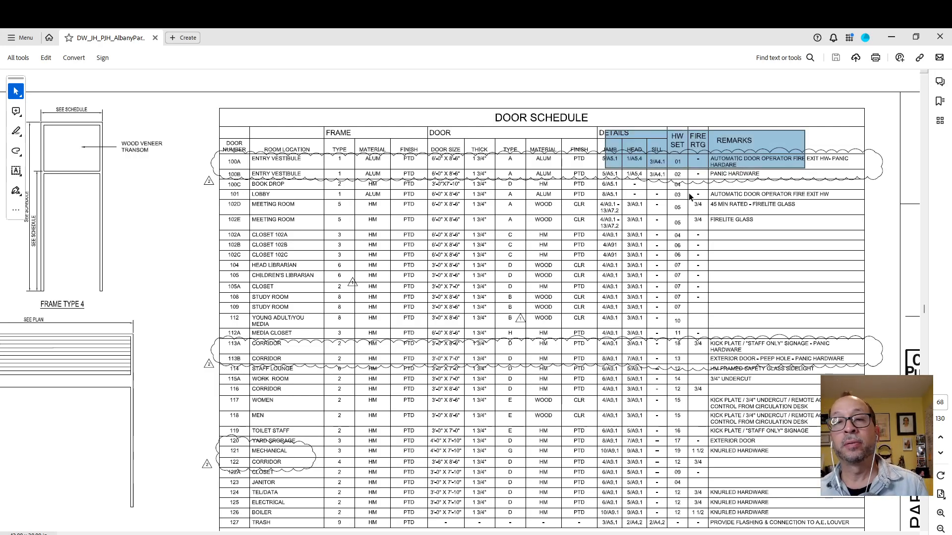
double_click(740, 40)
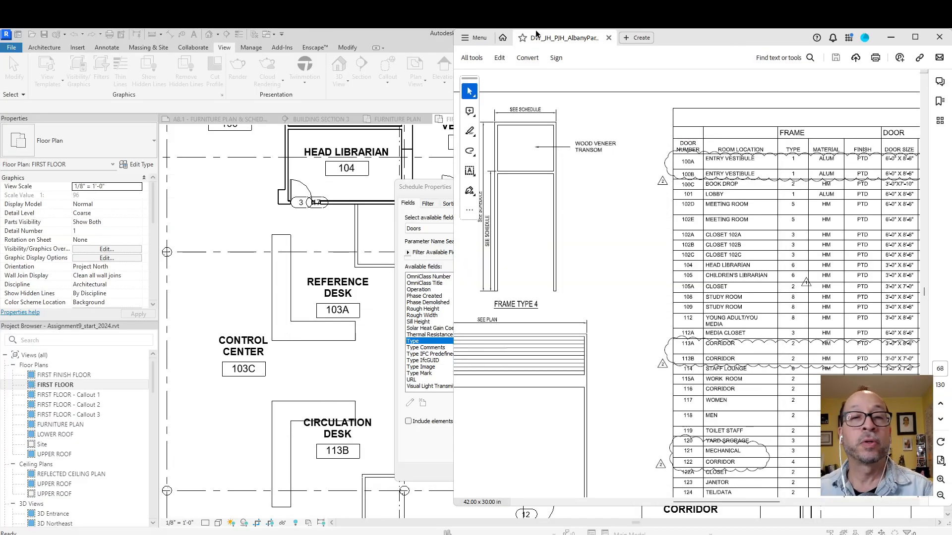
left_click_drag(686, 35, 0, 79)
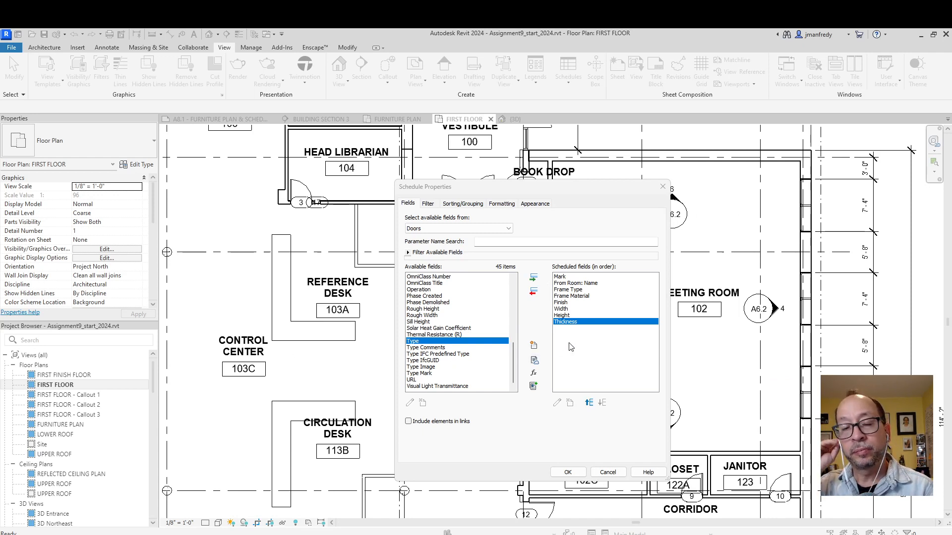
- Create a DOOR TYPE project parameter as an instance parameter with the Text data type and add it to the schedule
left_click(533, 346)
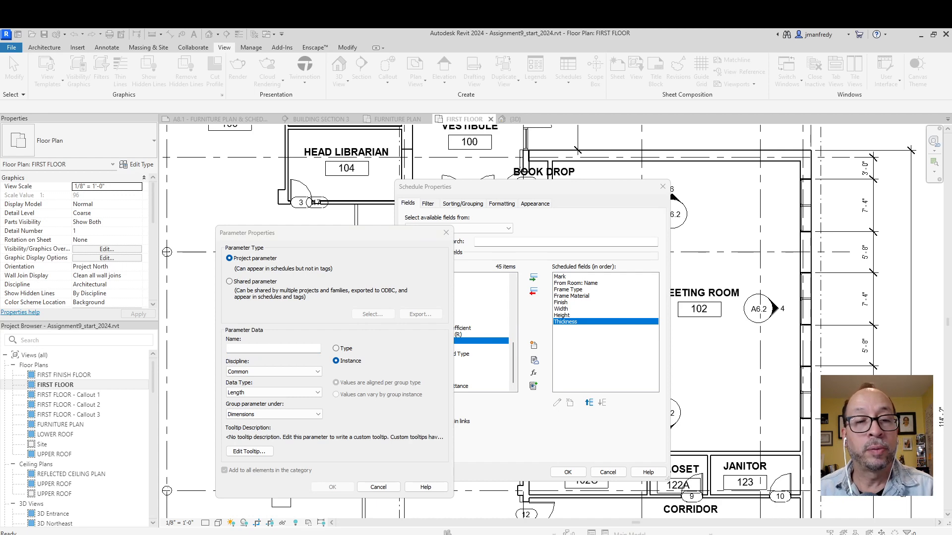
left_click(281, 350)
type("DOOR TYPE")
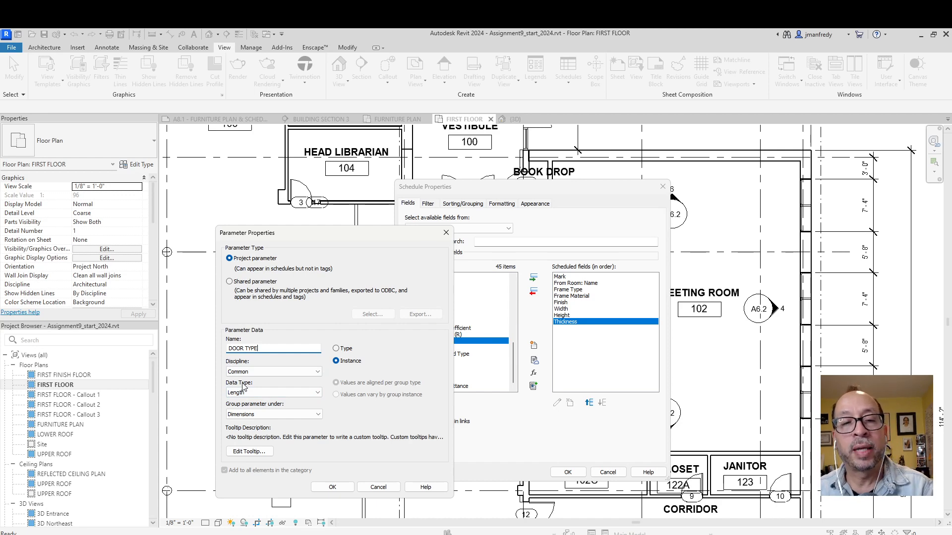
left_click(257, 393)
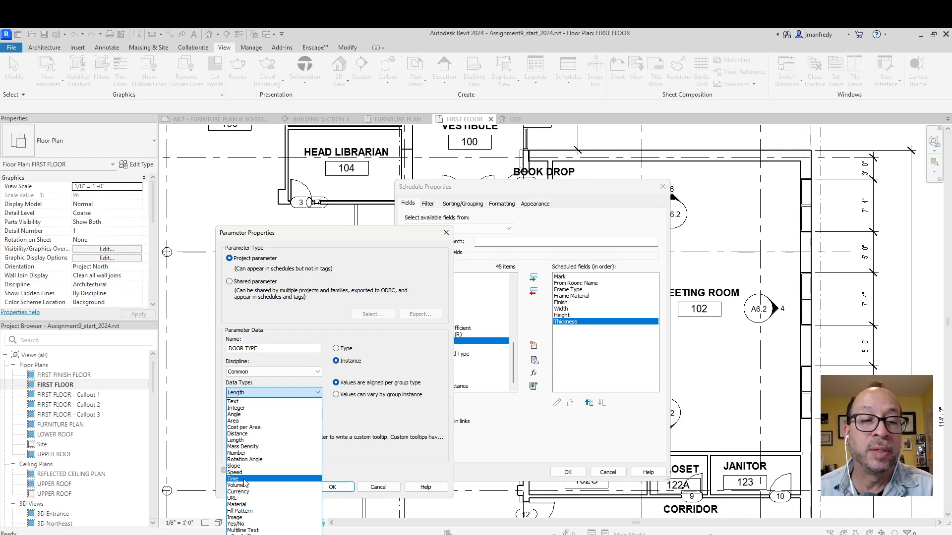
left_click(252, 402)
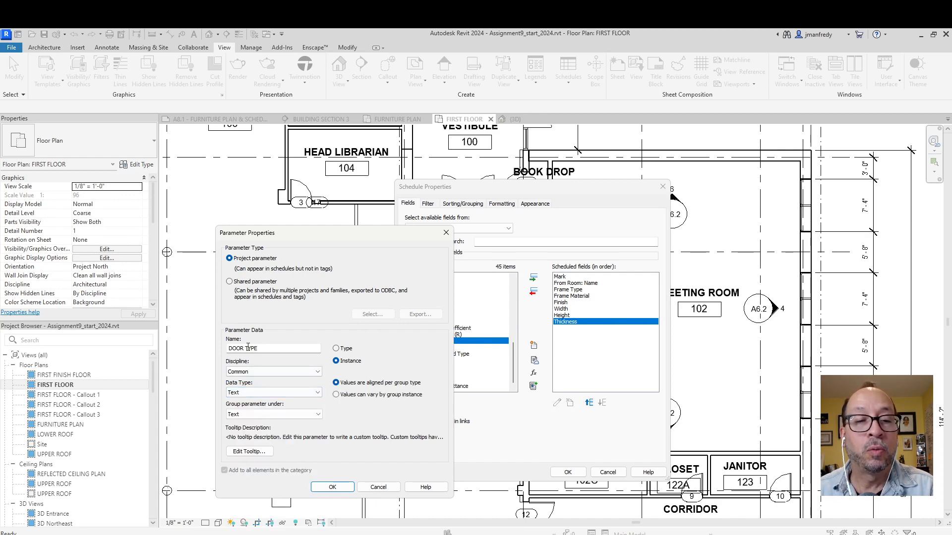
left_click(327, 485)
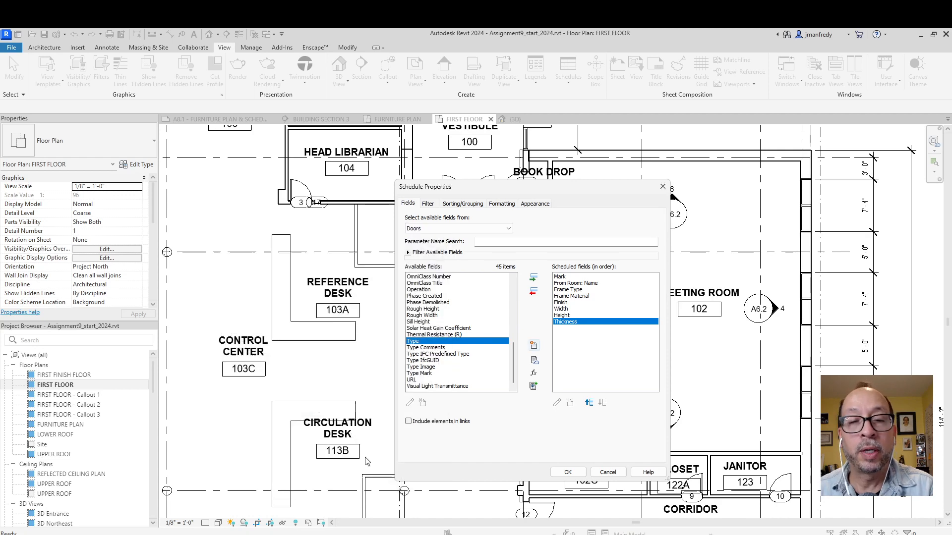
- Create a DOOR MATERIAL instance project parameter with the Text data type for the door schedule
left_click(534, 345)
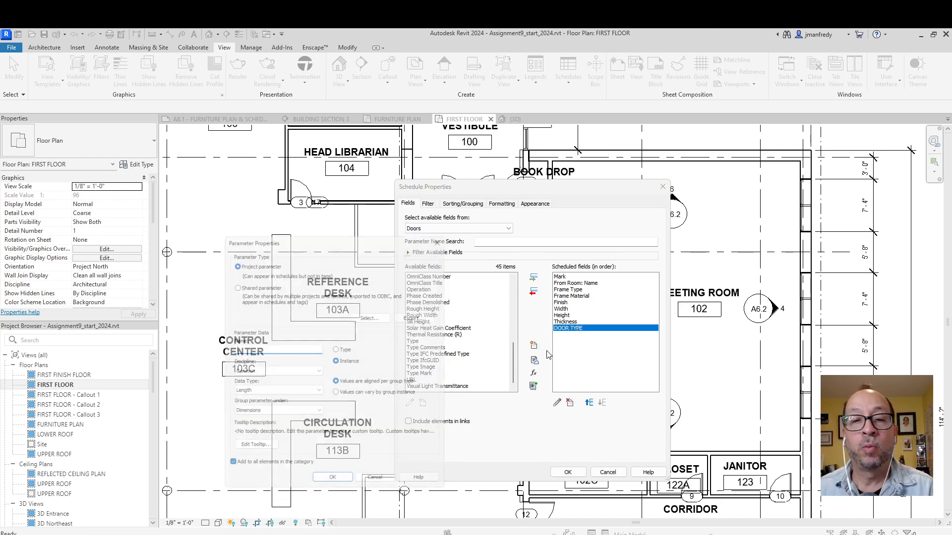
type("DOOR MATERIAL")
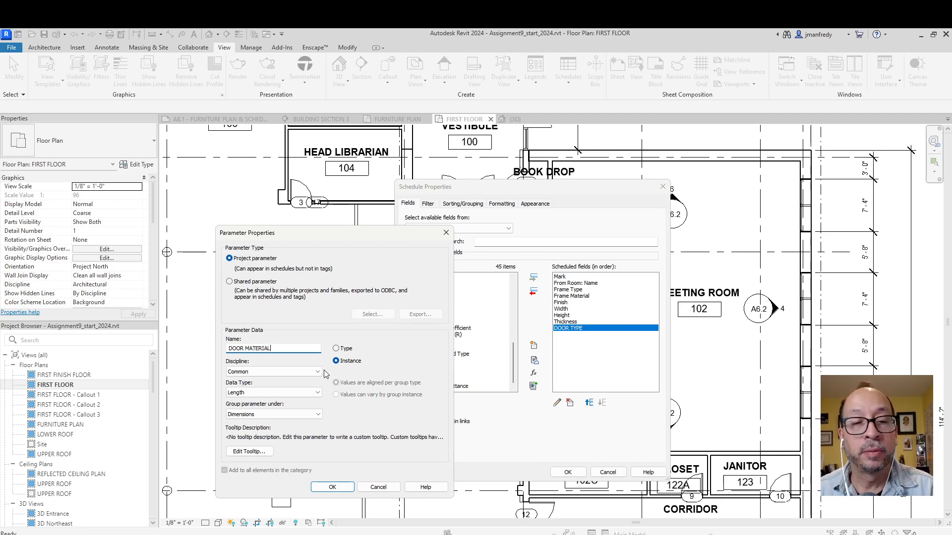
left_click(298, 392)
left_click(258, 402)
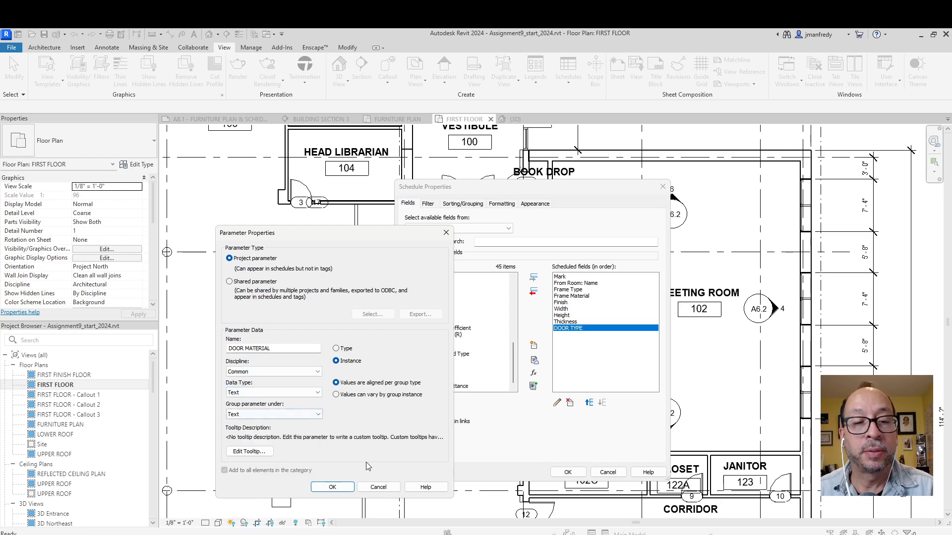
left_click(333, 487)
- Create a DOOR FINISH instance project parameter with the Text data type, grouped under Text, for the door schedule
left_click(534, 346)
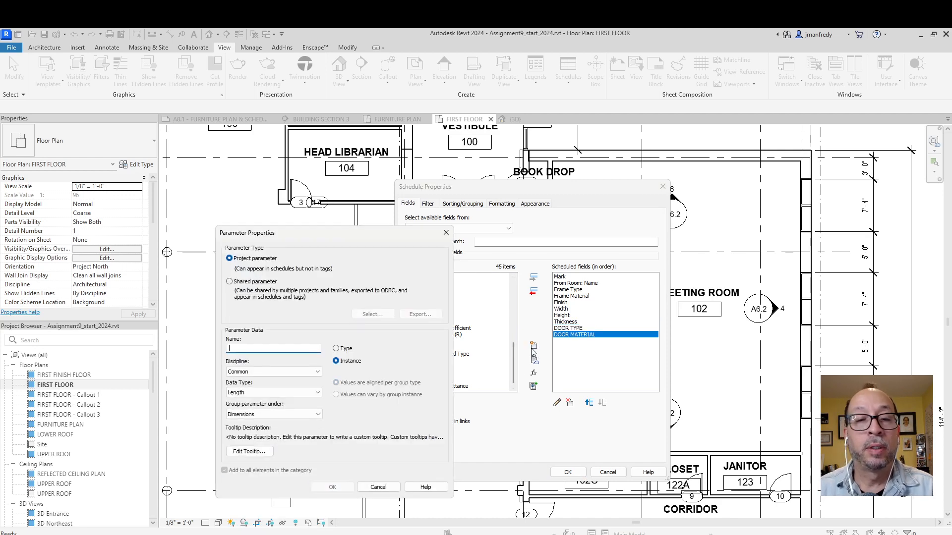
type("DOOR FINISH")
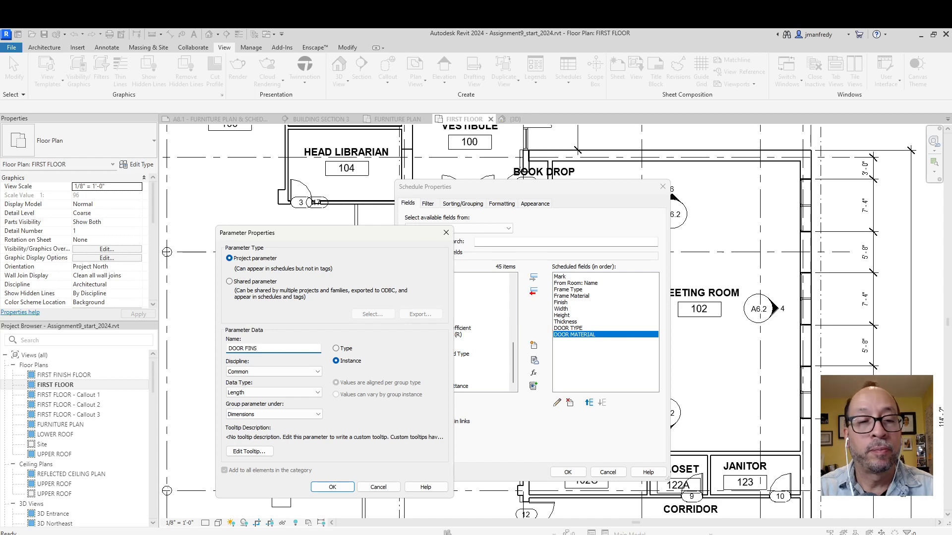
left_click(259, 393)
left_click(257, 404)
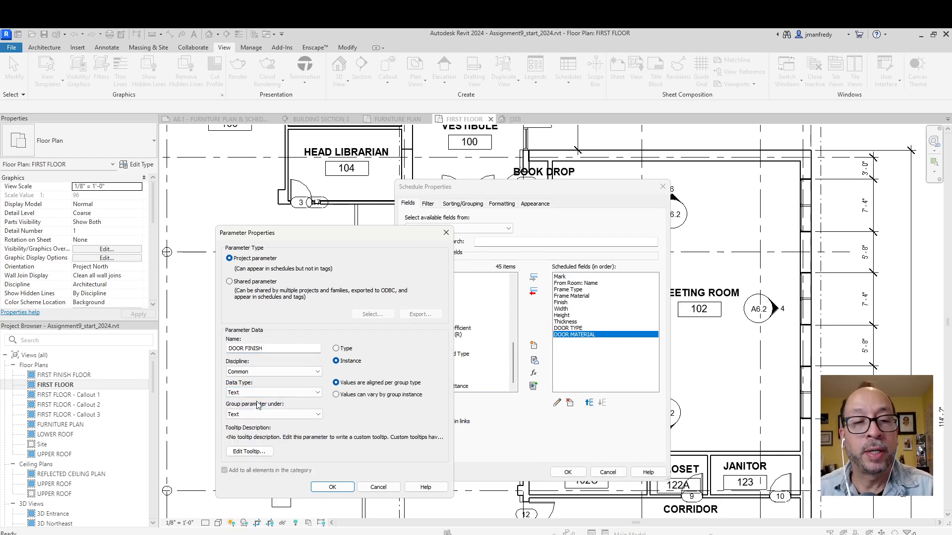
left_click(333, 487)
- Check the DOOR MATERIAL and DOOR FINISH entries in the scheduled fields and generate the door schedule
scroll(429, 307, "down", 3)
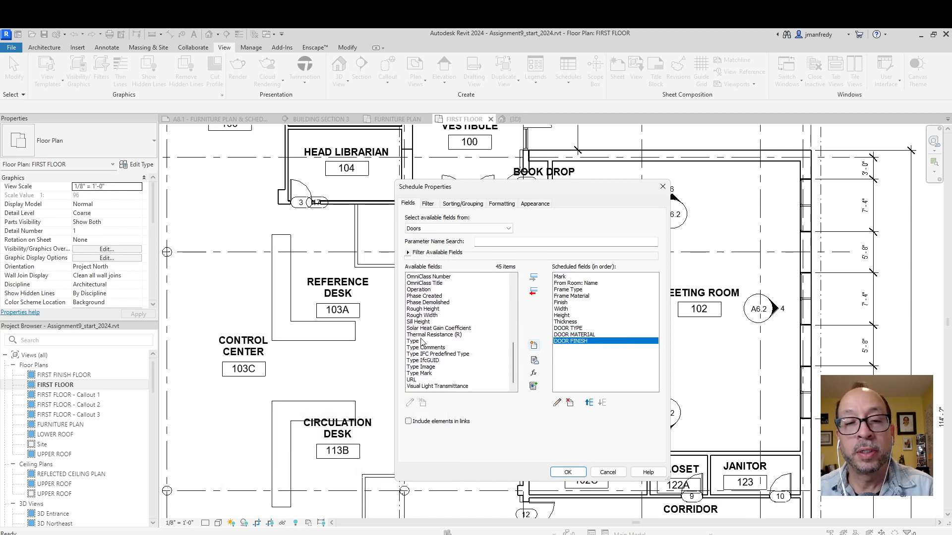
left_click(584, 334)
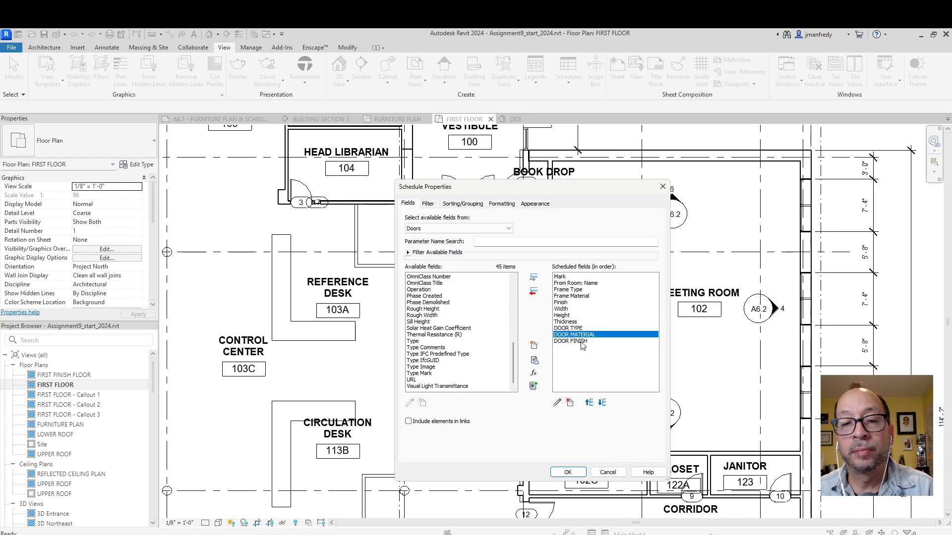
left_click(582, 341)
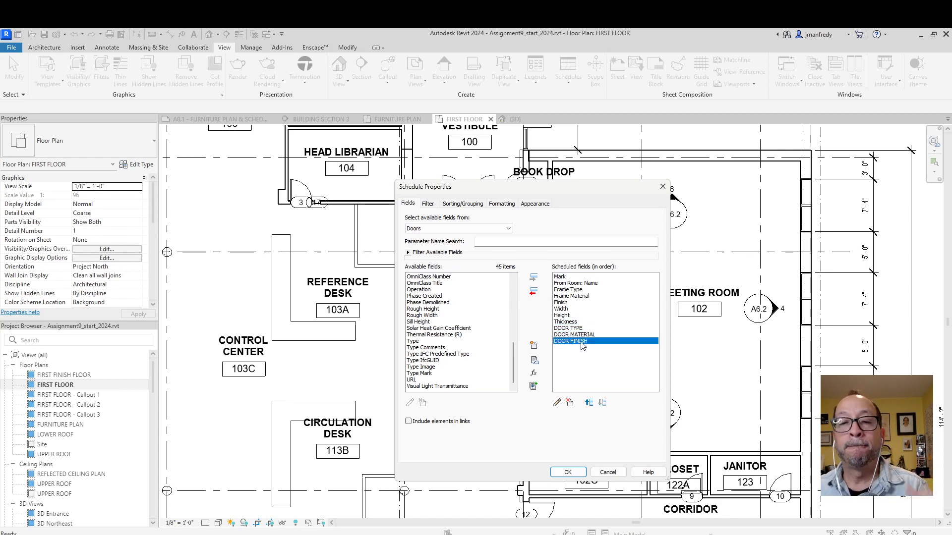
left_click(568, 472)
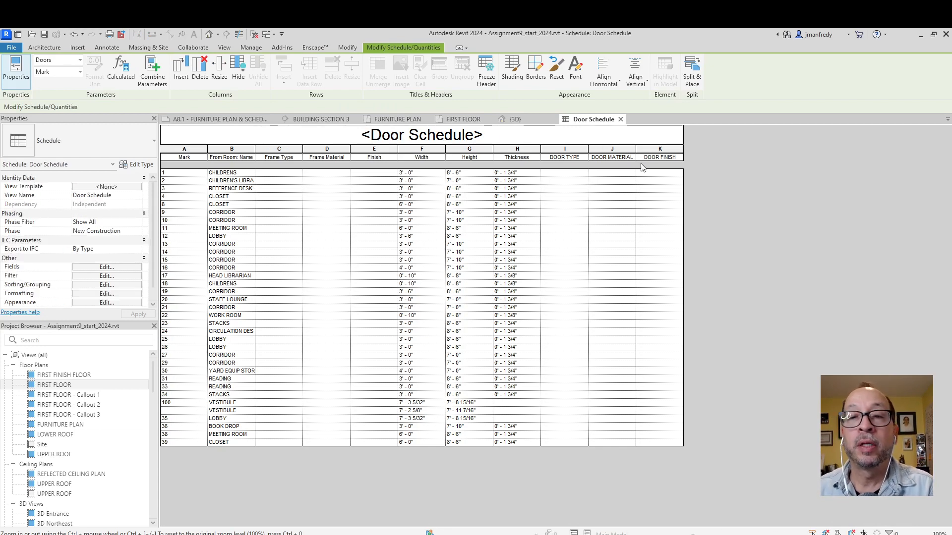
- Center the text horizontally in all schedule columns from Mark to DOOR FINISH
left_click_drag(655, 153, 184, 154)
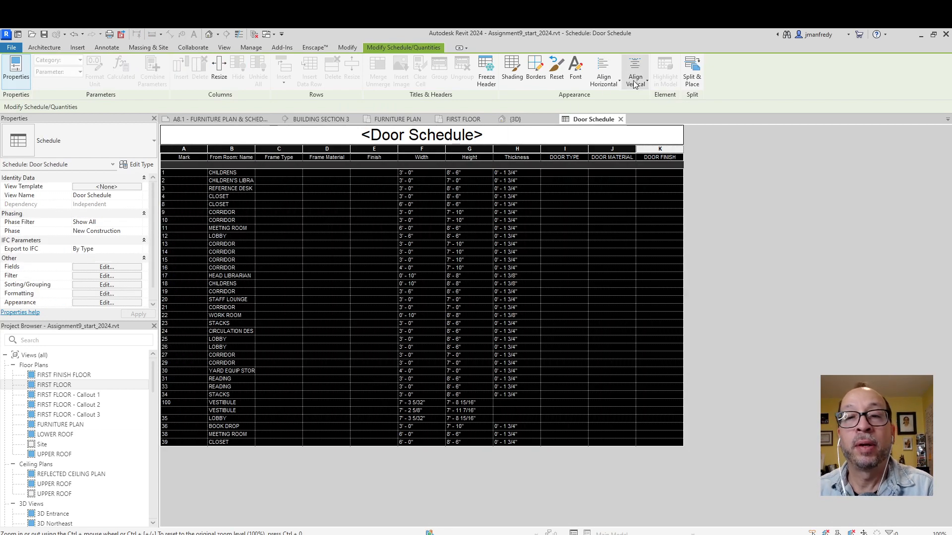
left_click(603, 74)
left_click(611, 120)
left_click(564, 213)
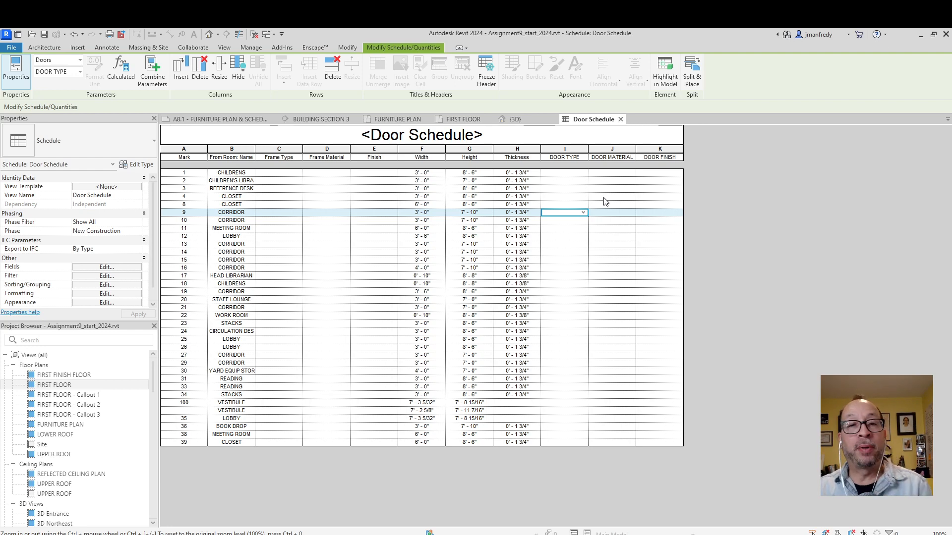
- Change the schedule title to DOOR SCHEDULE in capital letters
left_click(472, 138)
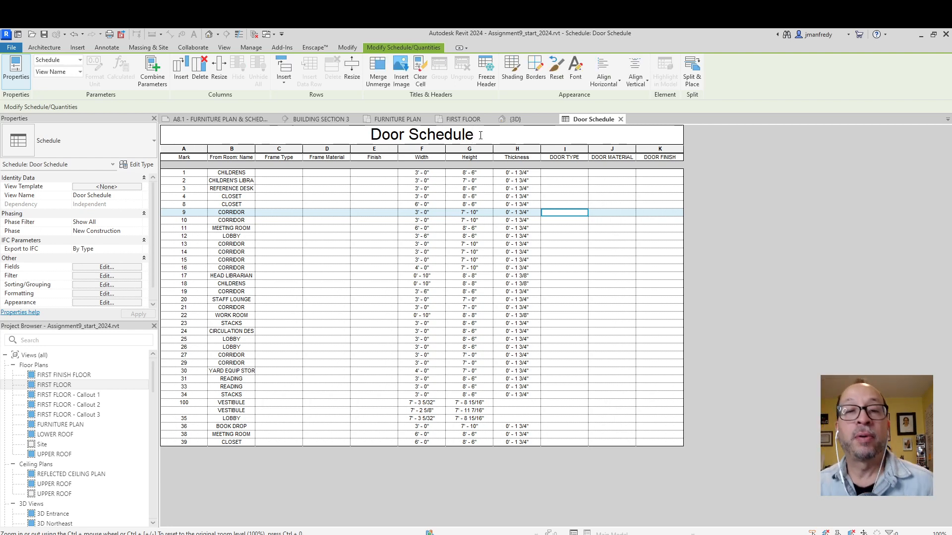
left_click_drag(483, 135, 325, 122)
type("DOOR SHCEDU")
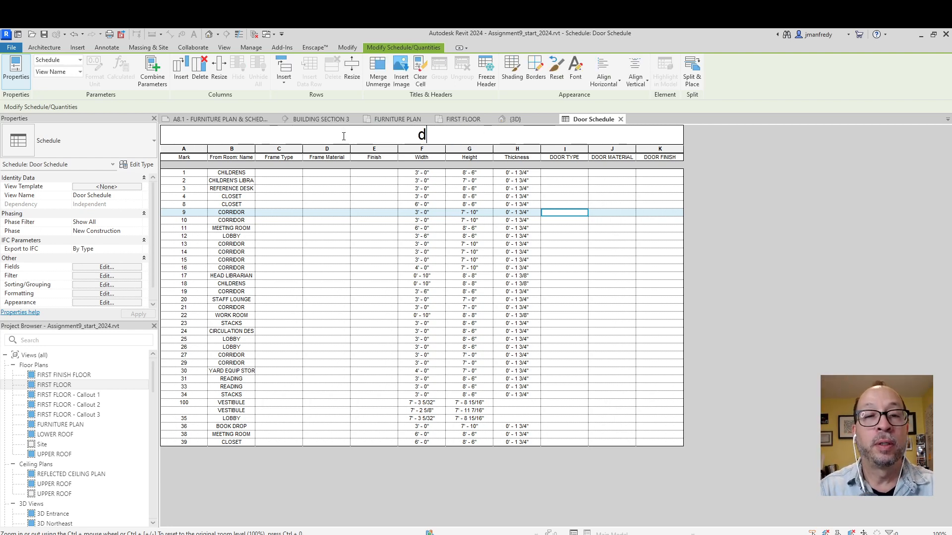
key("BackSpace")
key("BackSpace")
key("BackSpace")
key("BackSpace")
key("BackSpace")
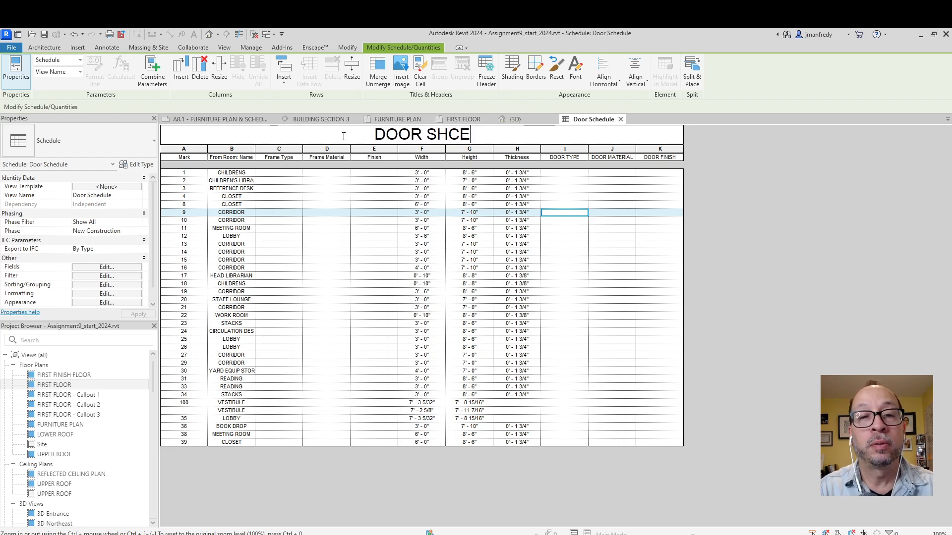
type("CHEDULE")
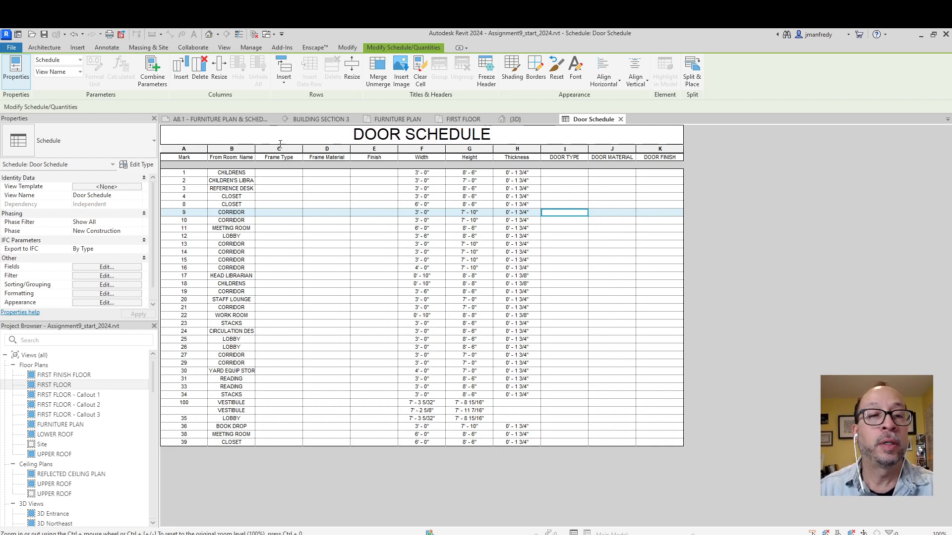
- Rename the Mark column header to DOOR NUMBER
left_click(195, 158)
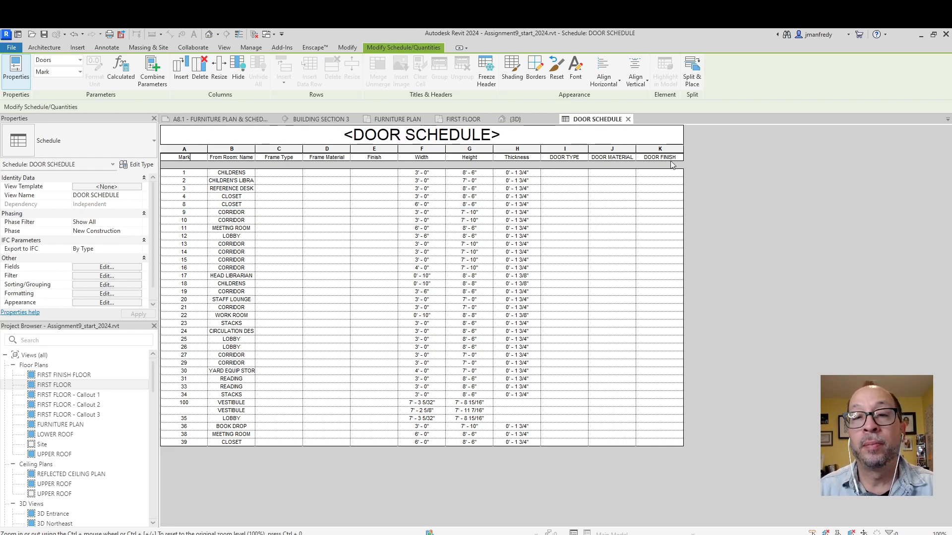
double_click(187, 158)
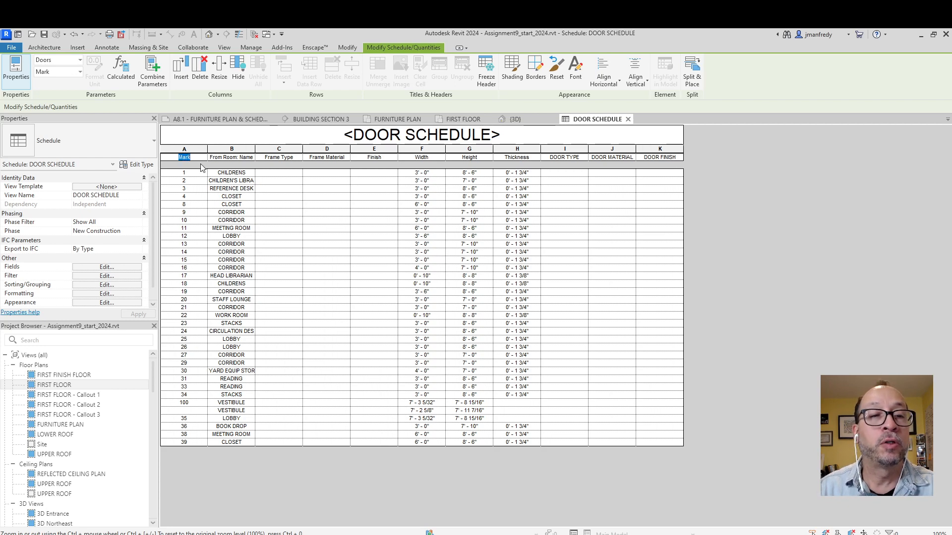
type("do")
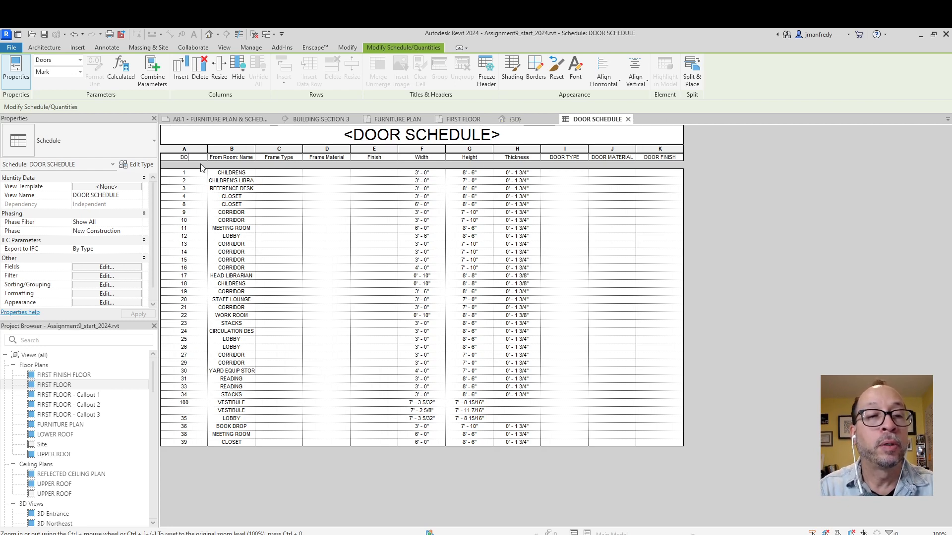
type("OR NUMBER")
key("Return")
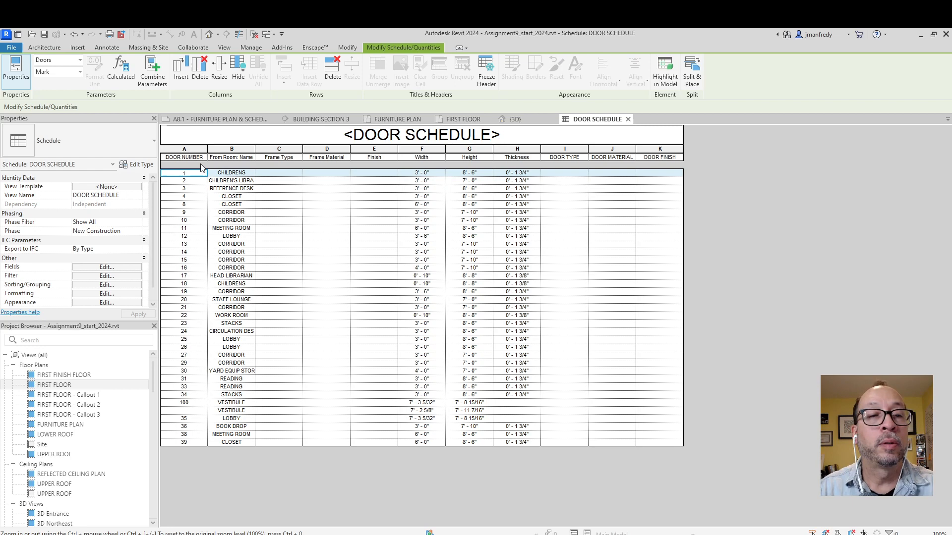
- Rename the From Room: Name column header to ROOM LOCATION
double_click(245, 158)
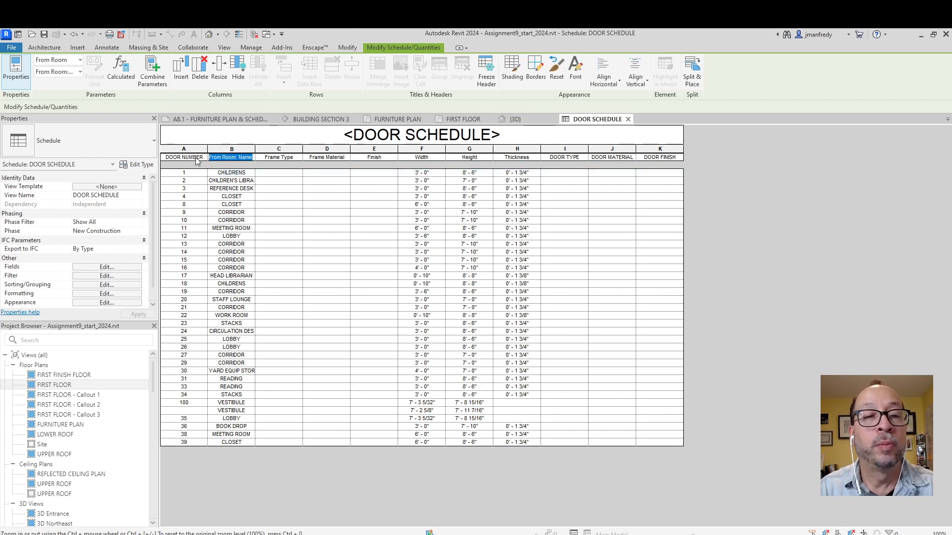
type("R")
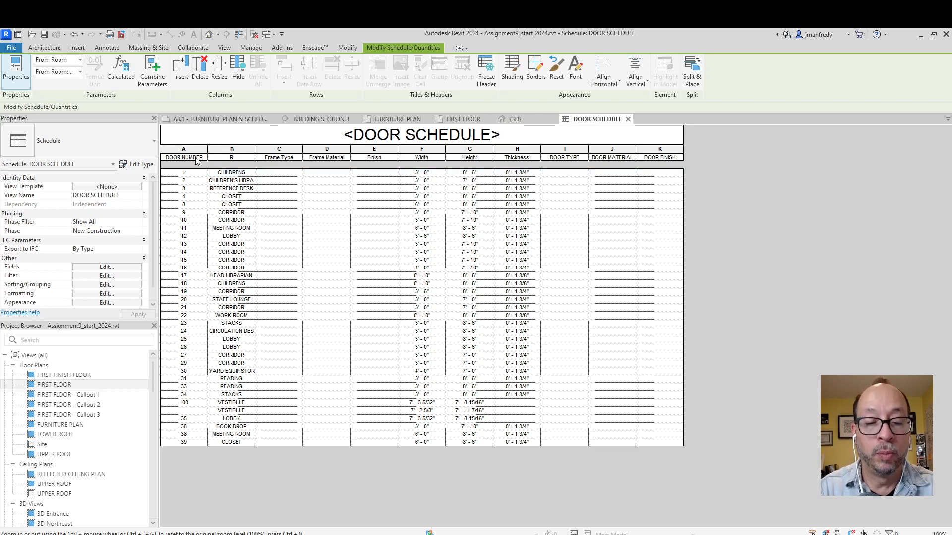
type("OOM LOCATION")
key("Return")
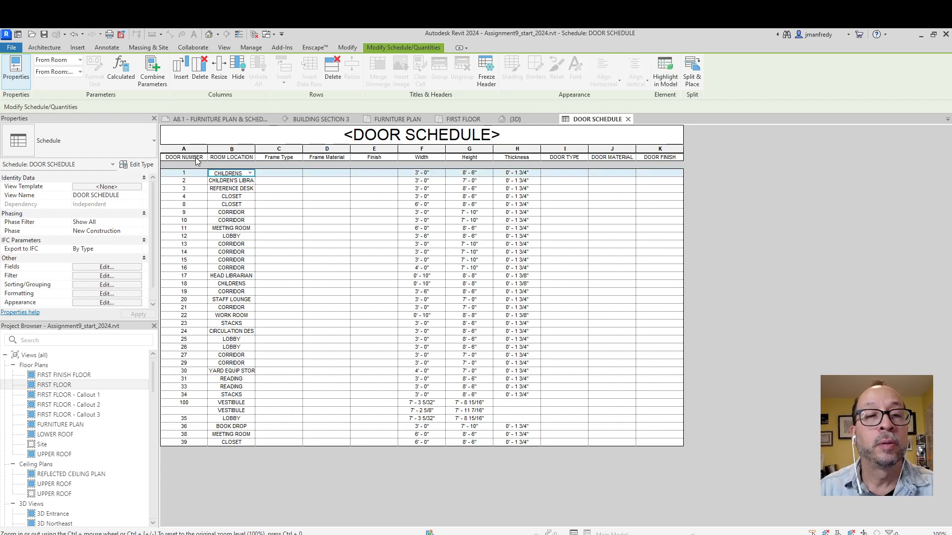
double_click(287, 157)
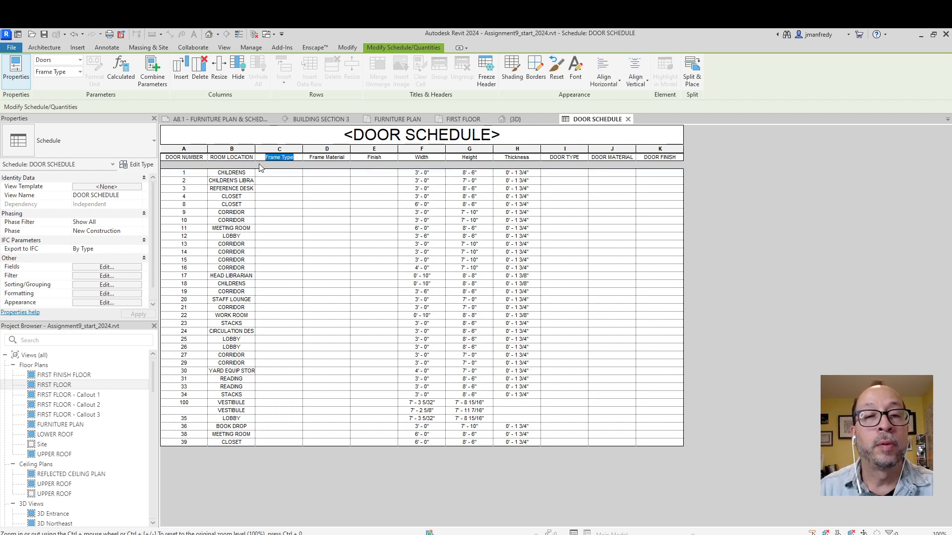
left_click_drag(288, 155, 647, 152)
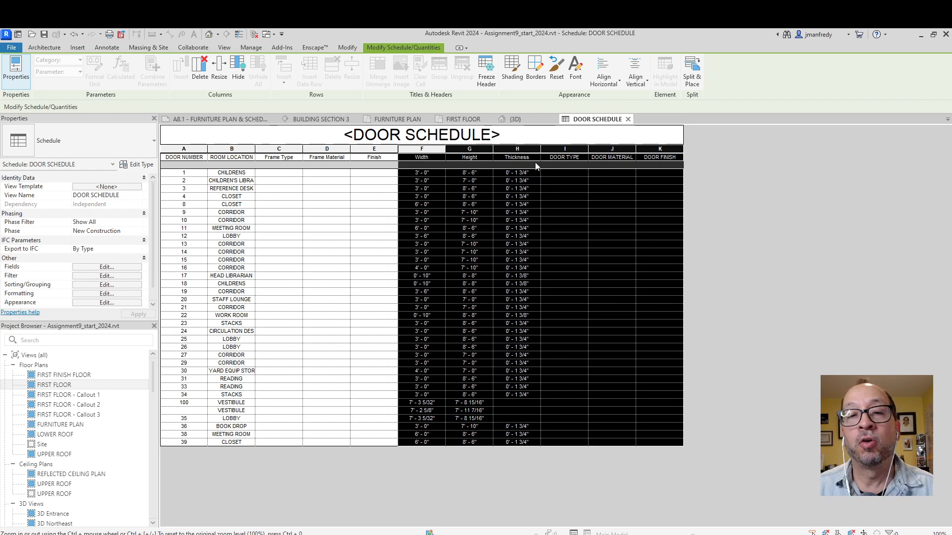
left_click(624, 214)
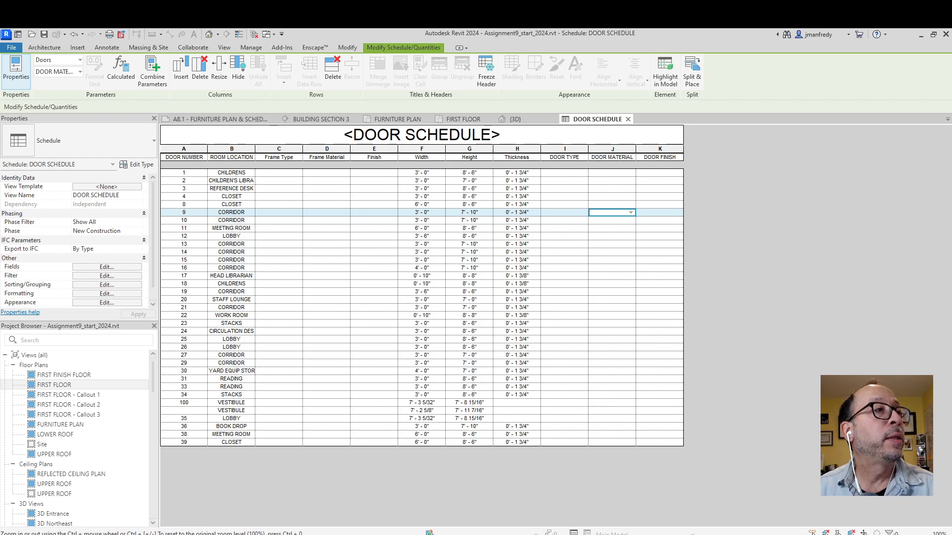
- Switch to the reference PDF, examine which door schedule columns sit under the DOOR heading, and return to Revit
left_click_drag(0, 143, 379, 105)
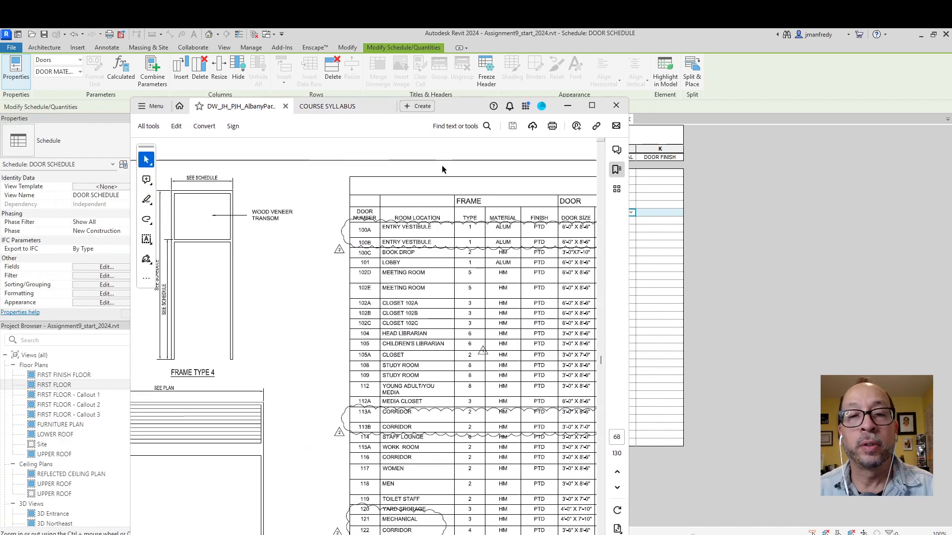
left_click_drag(629, 211, 852, 211)
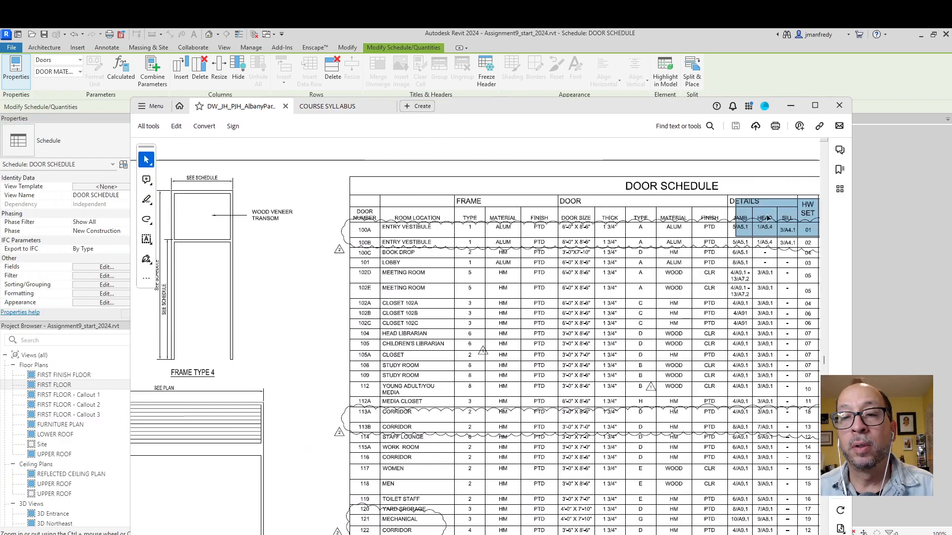
left_click_drag(714, 219, 590, 210)
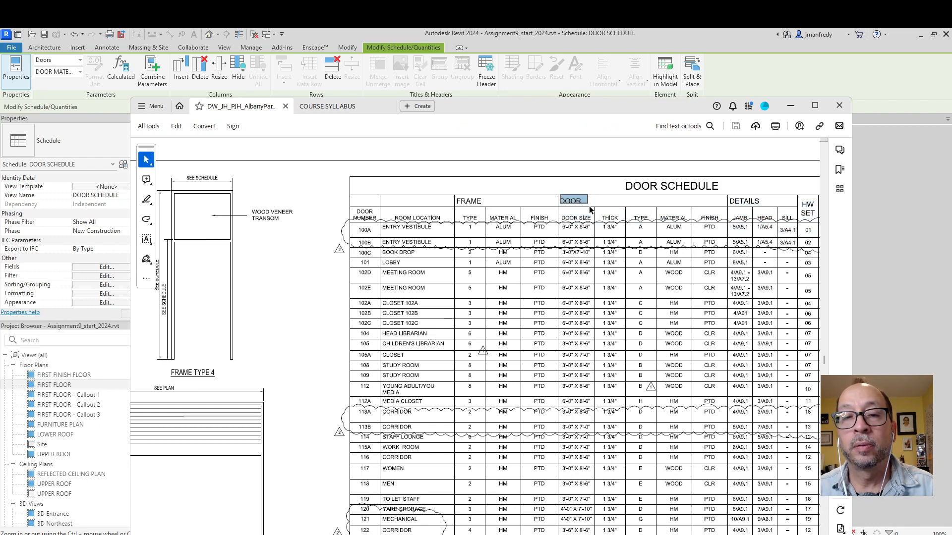
left_click(791, 106)
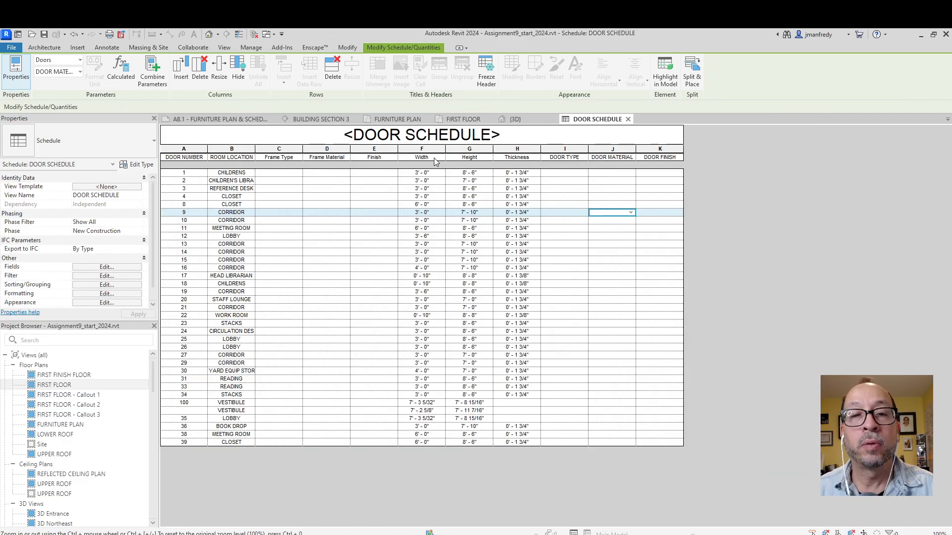
left_click_drag(434, 159, 563, 157)
left_click_drag(664, 156, 610, 159)
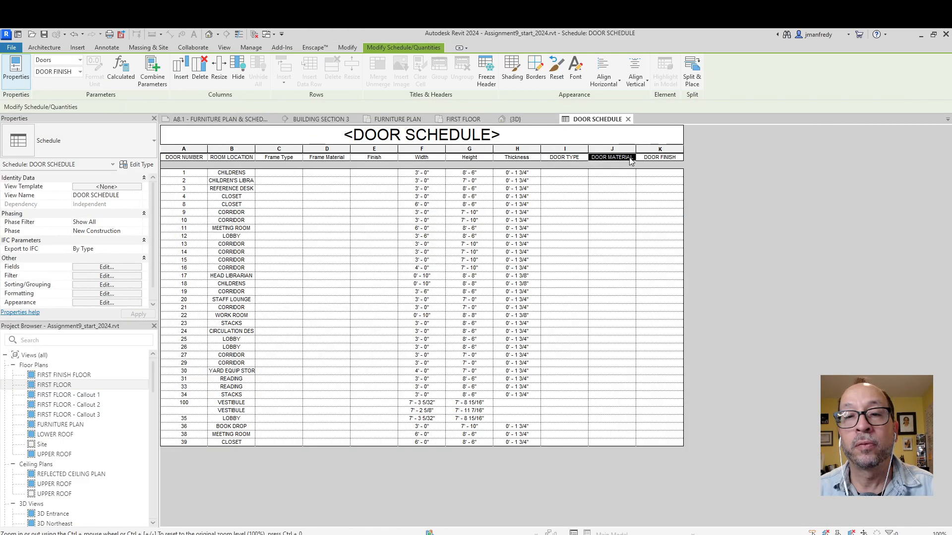
double_click(441, 159)
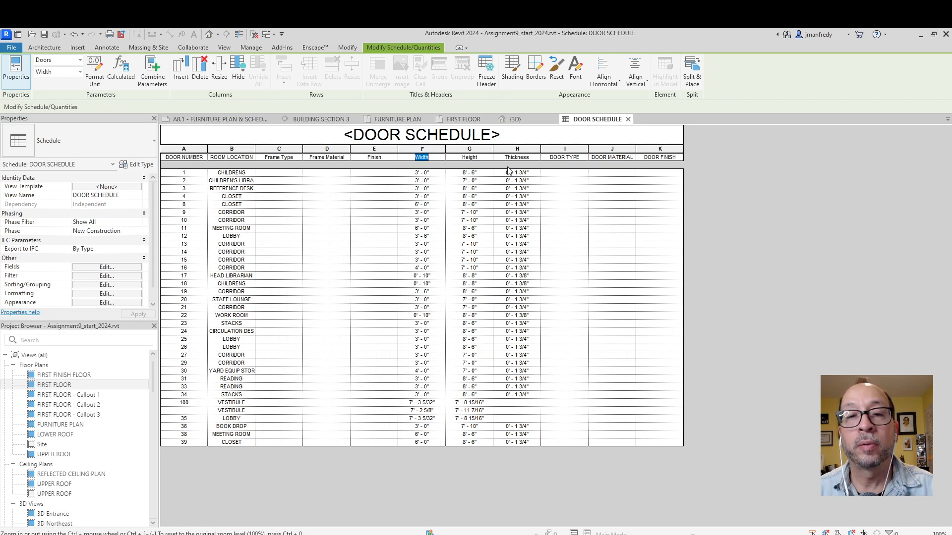
left_click(429, 152)
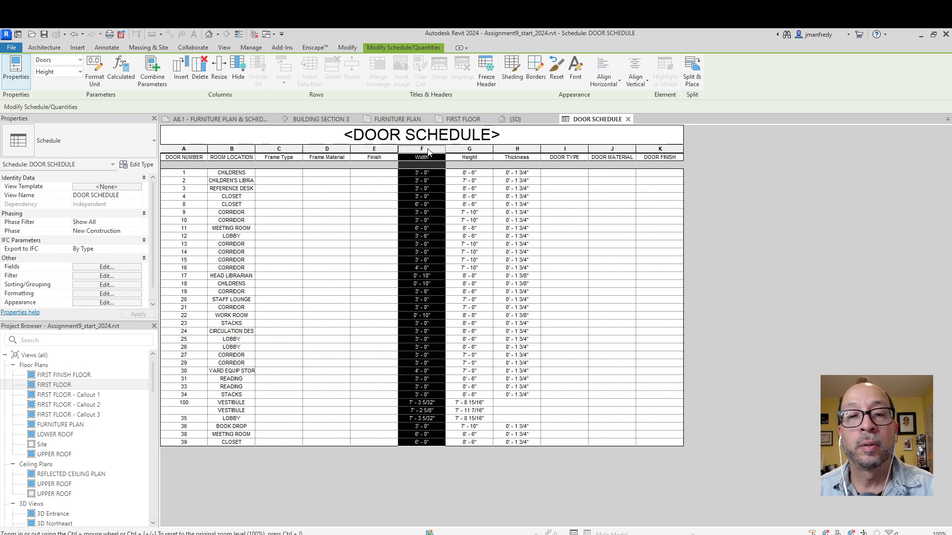
left_click_drag(444, 150, 648, 151)
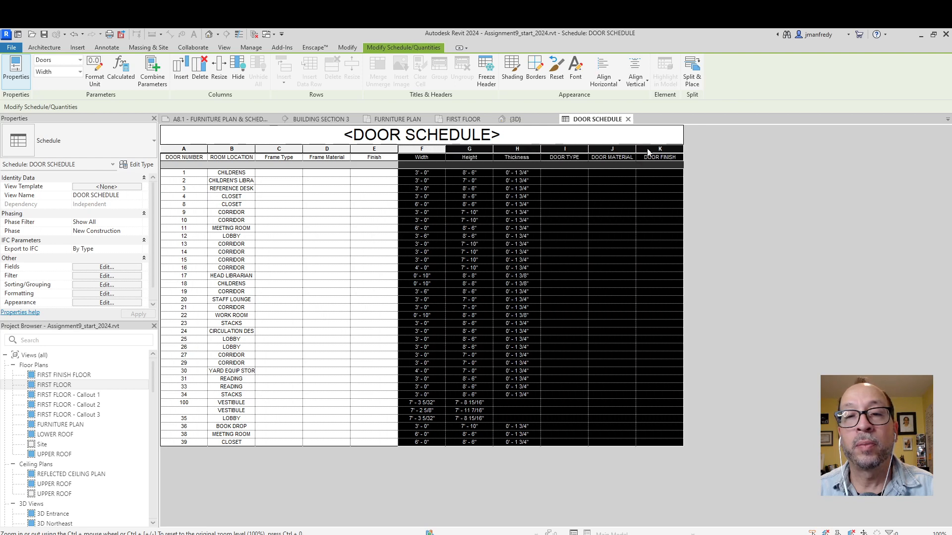
left_click(483, 204)
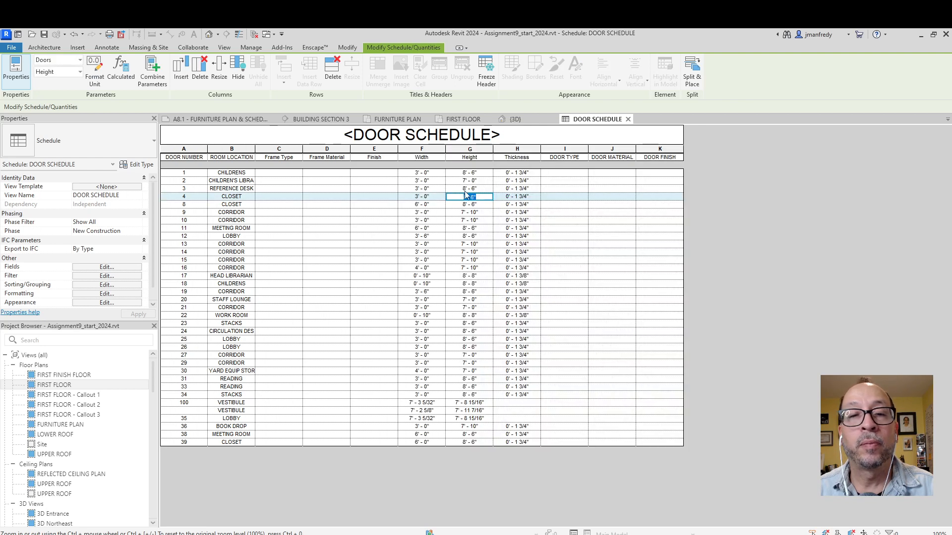
left_click(426, 160)
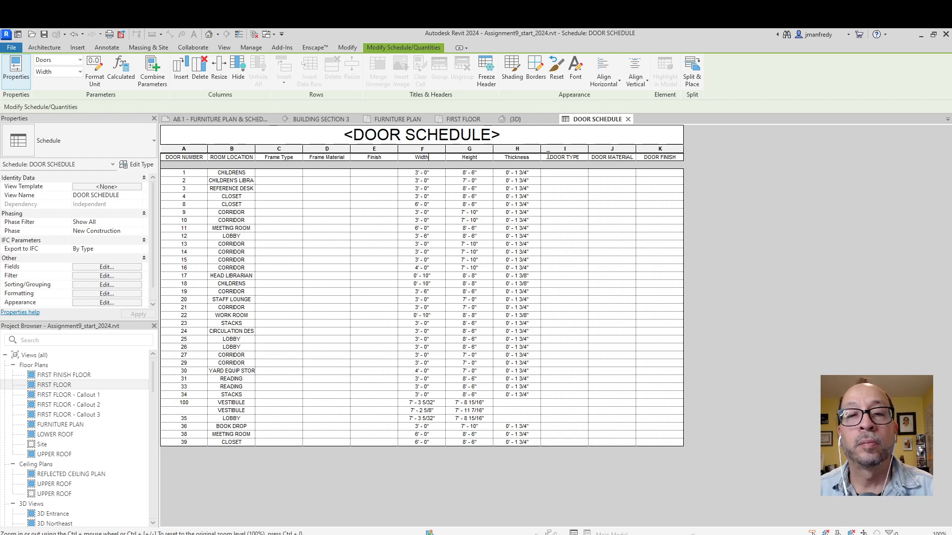
left_click_drag(660, 157, 433, 164)
left_click(663, 159)
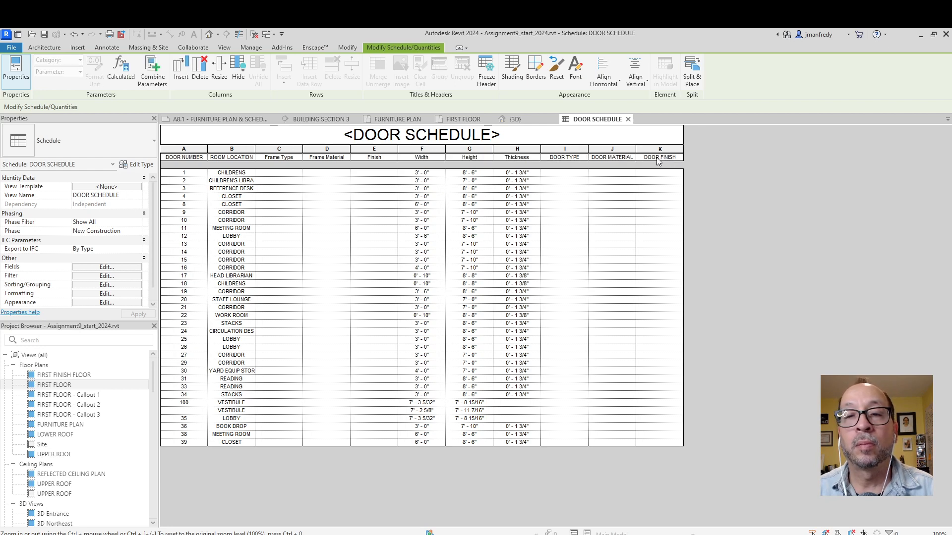
left_click(632, 161)
left_click(656, 179)
left_click(663, 157)
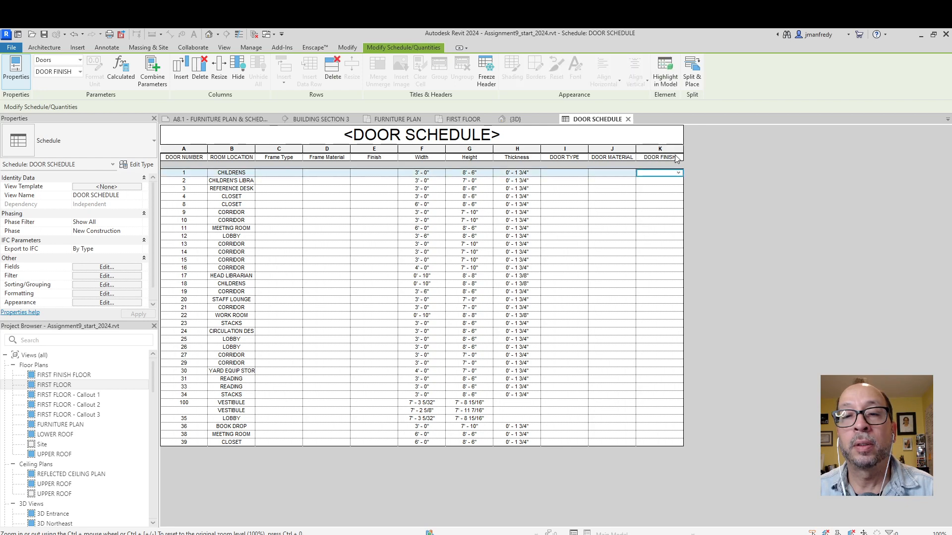
- Group the Width, Height, Thickness, DOOR TYPE, DOOR MATERIAL and DOOR FINISH column headers under a shared header titled DOOR
left_click(604, 162)
left_click_drag(604, 161, 431, 161)
left_click(439, 70)
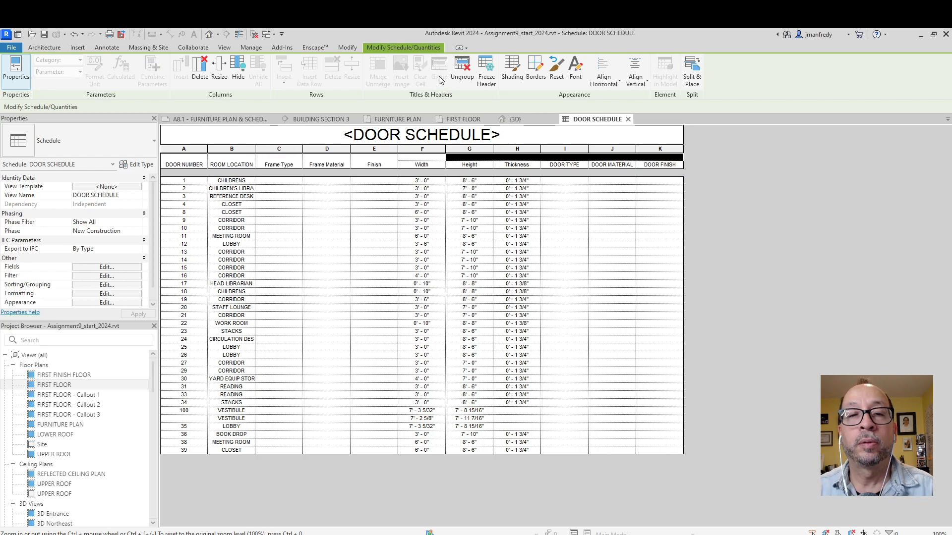
left_click(658, 158)
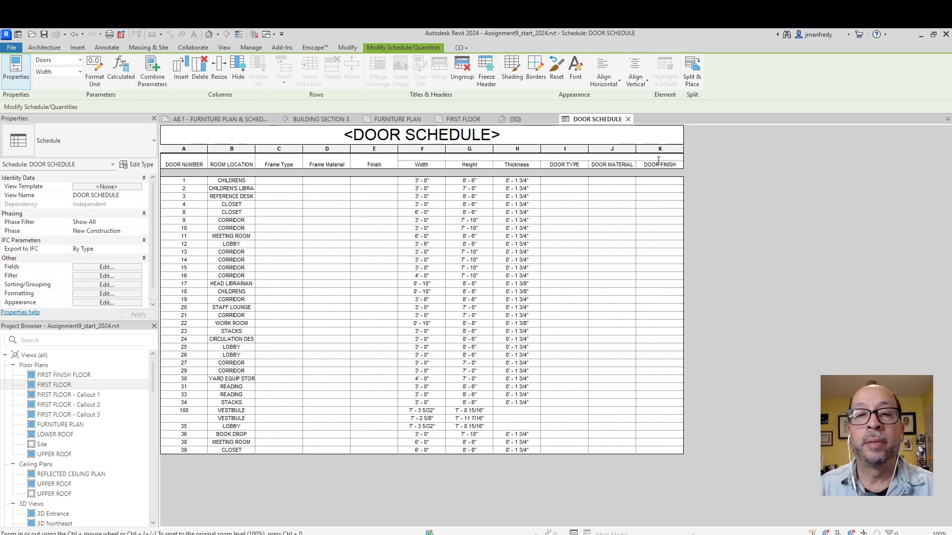
type("DOOR")
key("Return")
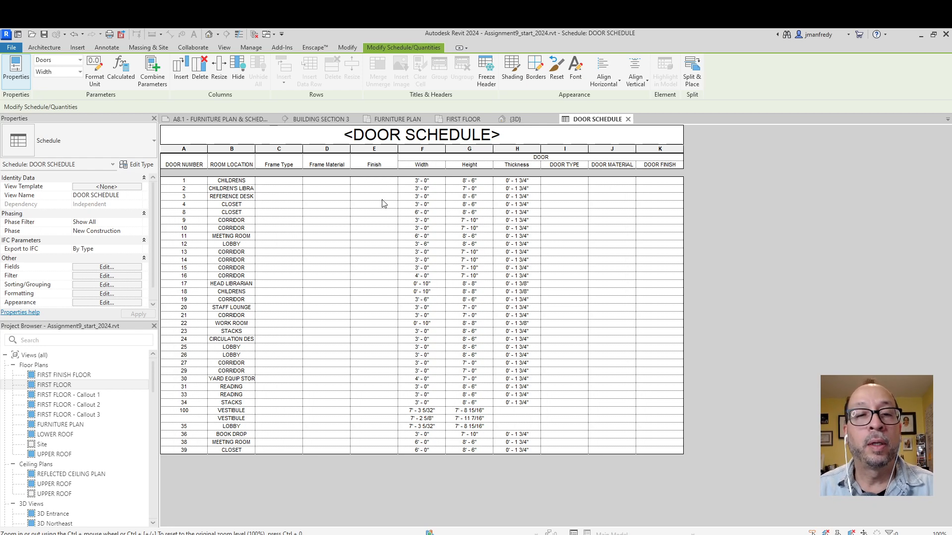
- Group the Frame Type, Frame Material and Finish column headers under a shared header titled FRAME
left_click_drag(384, 170, 280, 169)
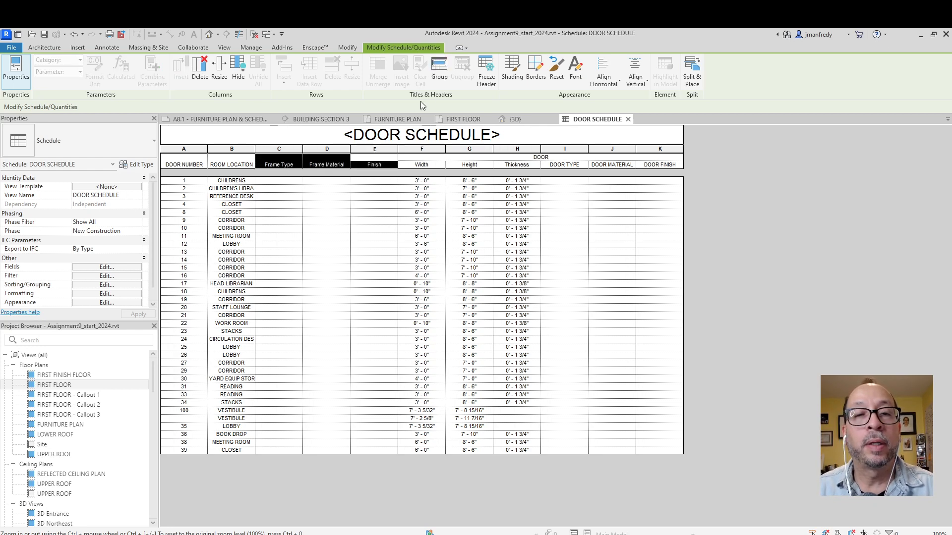
left_click(436, 80)
left_click(386, 158)
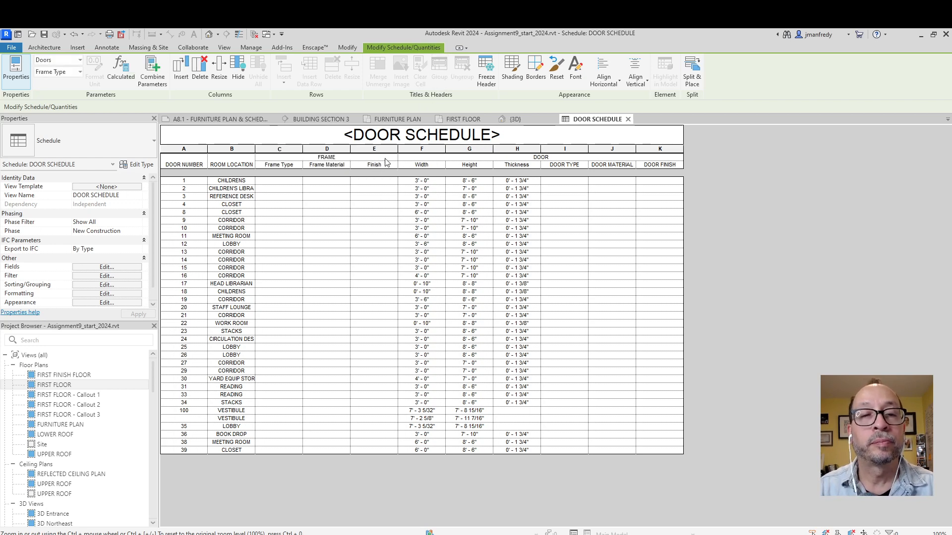
key("Return")
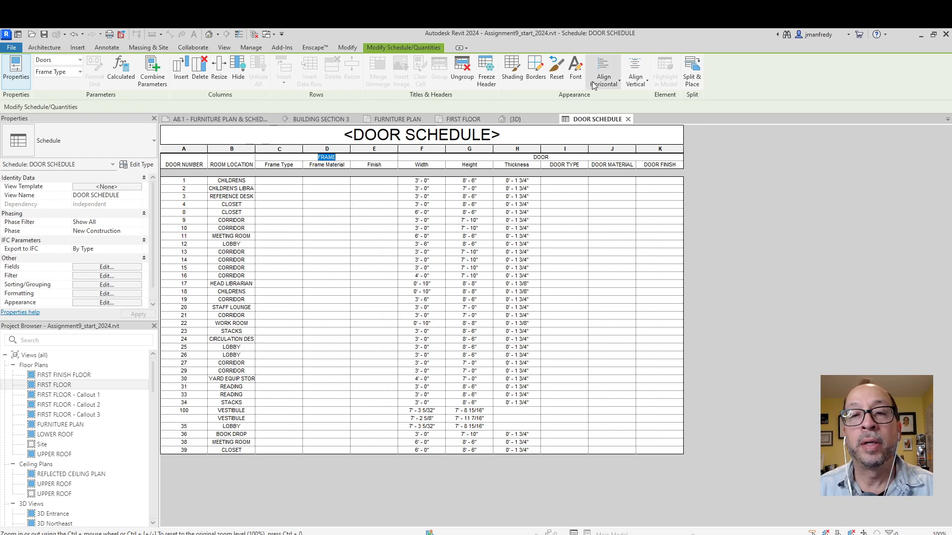
- Left-align the FRAME and DOOR group headers horizontally
left_click(603, 69)
left_click(601, 101)
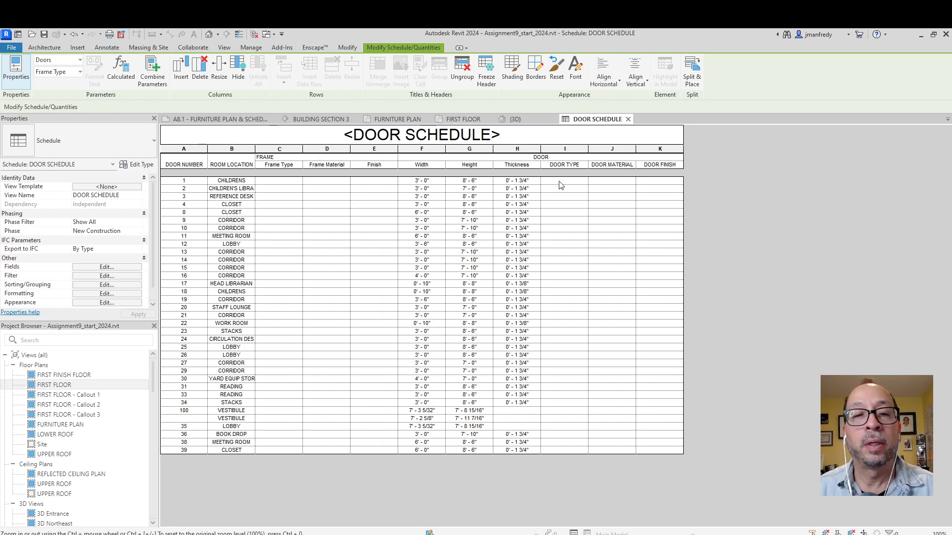
left_click(586, 157)
left_click(575, 157)
left_click(603, 69)
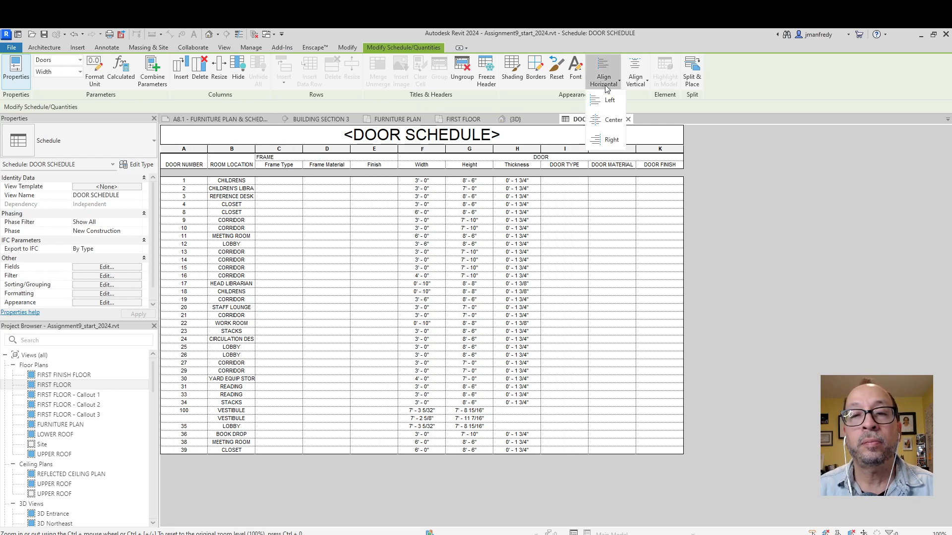
left_click(601, 100)
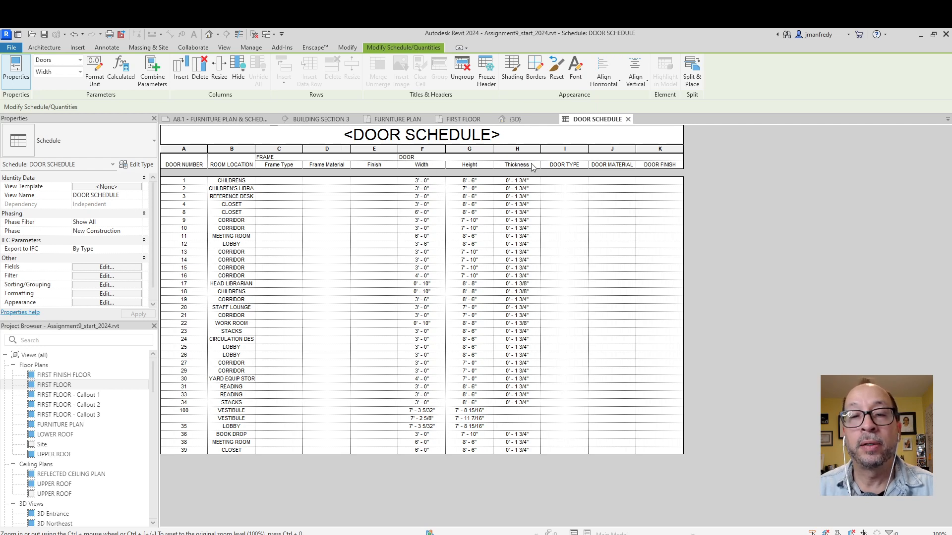
- Rename the Width and Height column headers to WIDTH and HEIGHT in capital letters
left_click(424, 165)
left_click(425, 165)
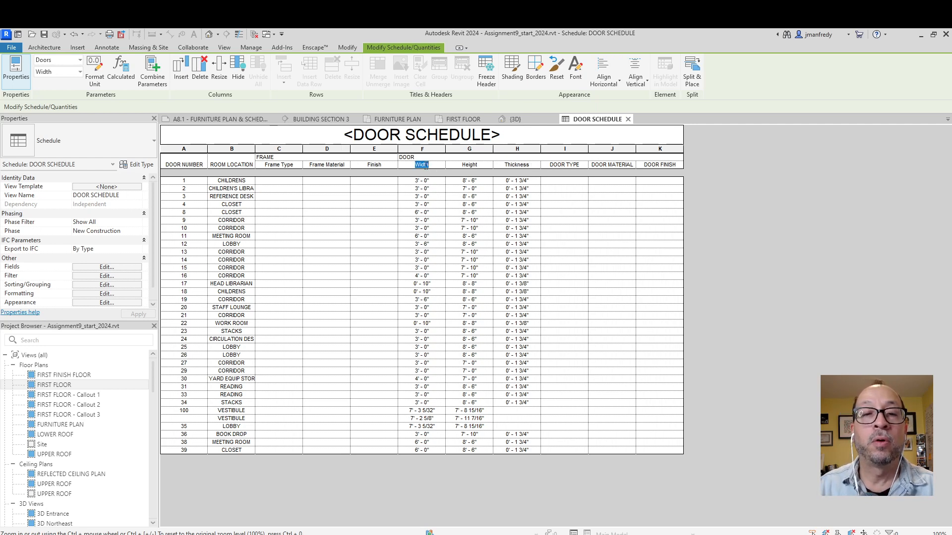
type("w")
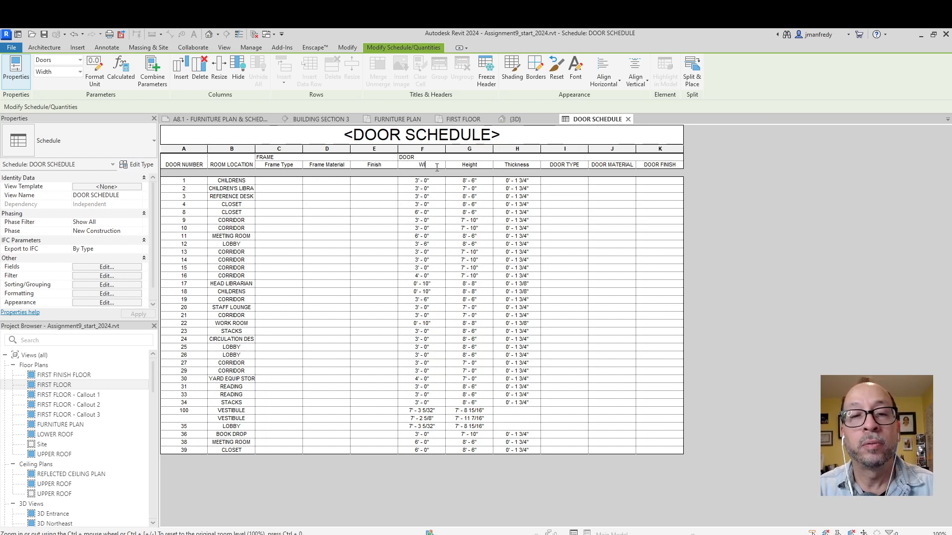
type("IDTH")
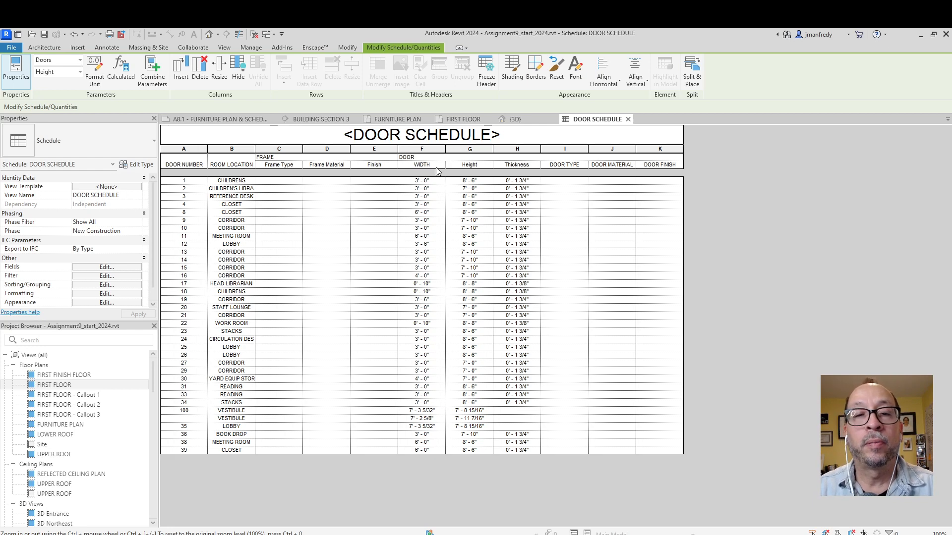
left_click(471, 168)
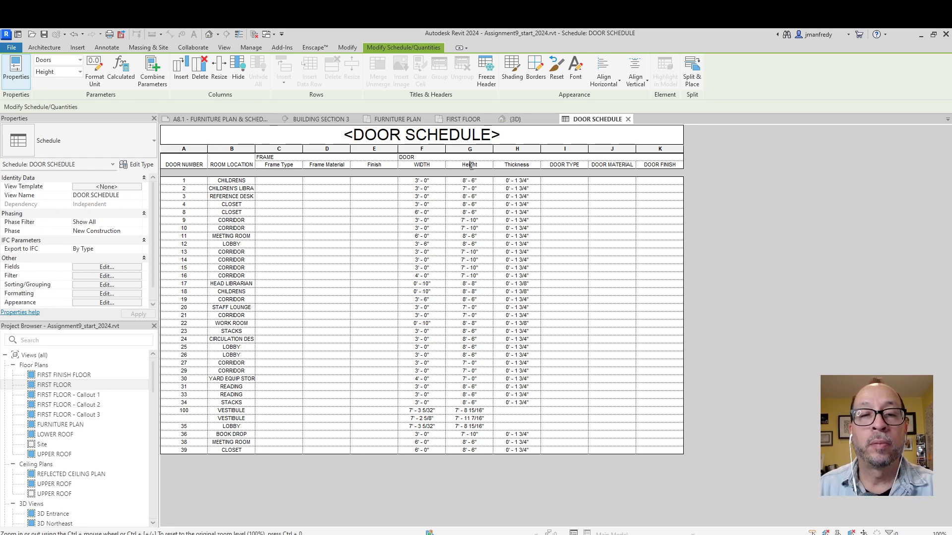
left_click(470, 165)
type("HEIGHT")
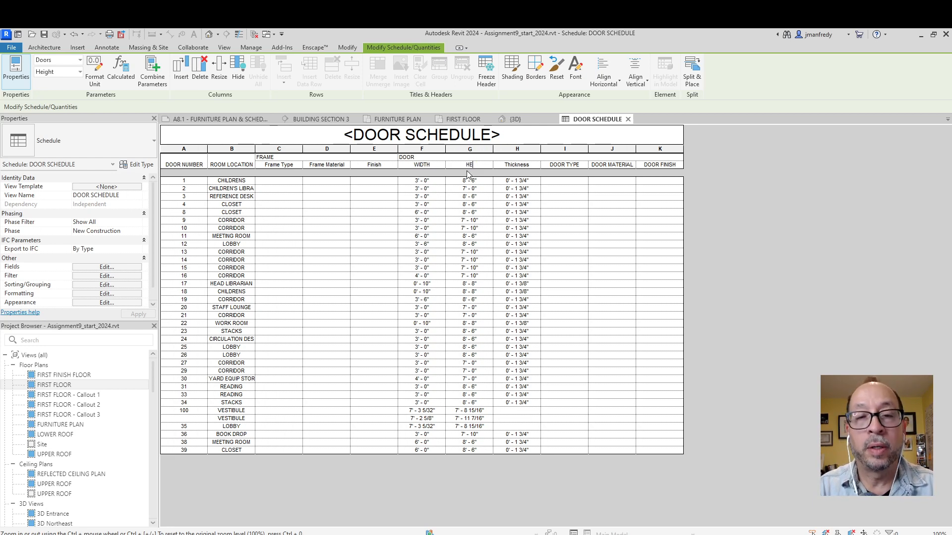
- Rename the Thickness column header to THICKNESS in capital letters
left_click(515, 165)
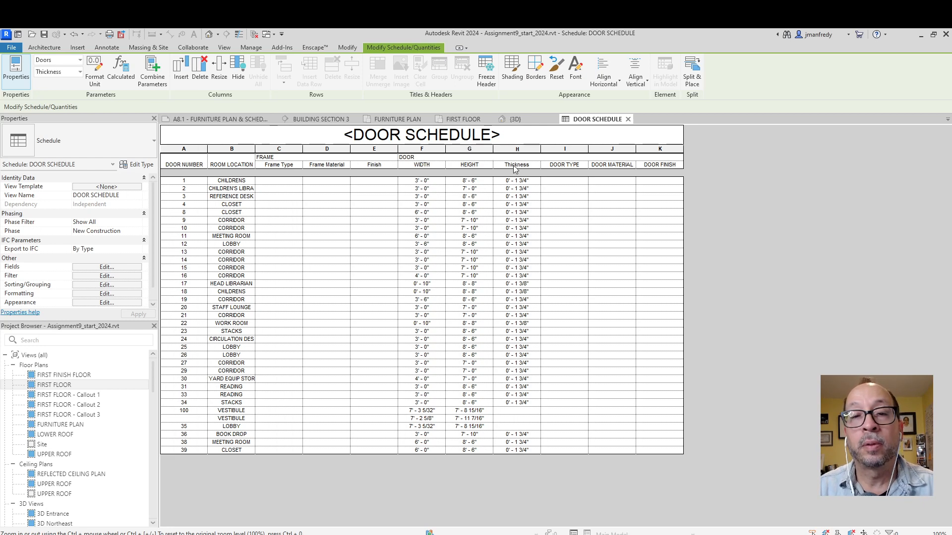
left_click(515, 165)
type("THCIK")
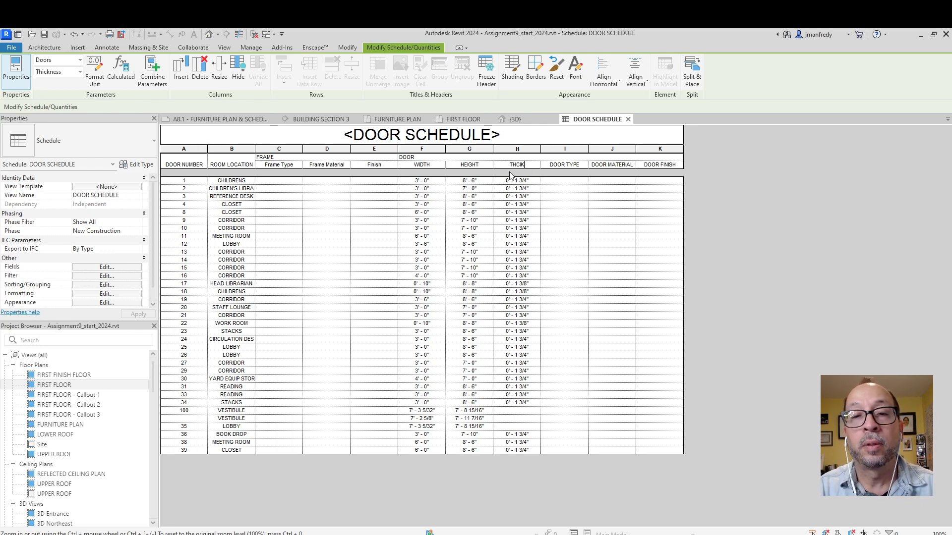
key("BackSpace")
key("BackSpace")
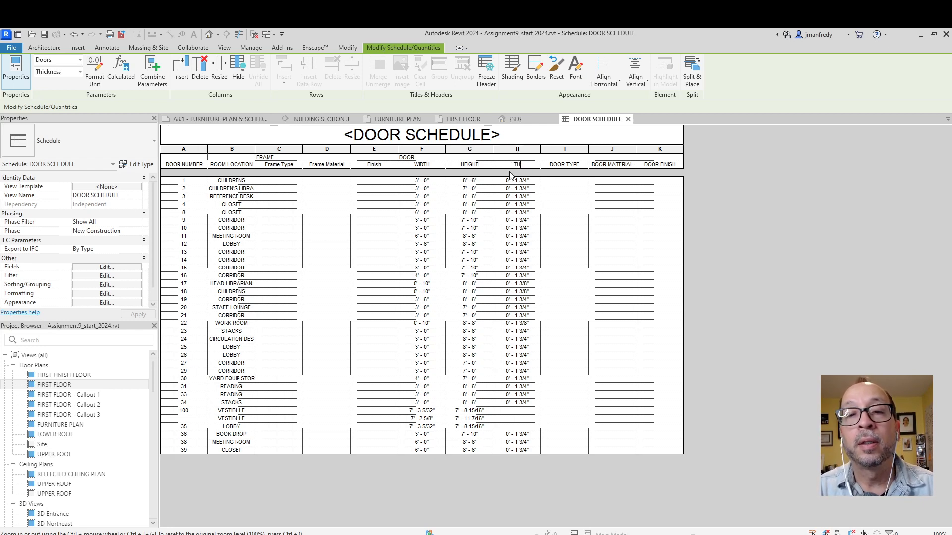
type("NESS")
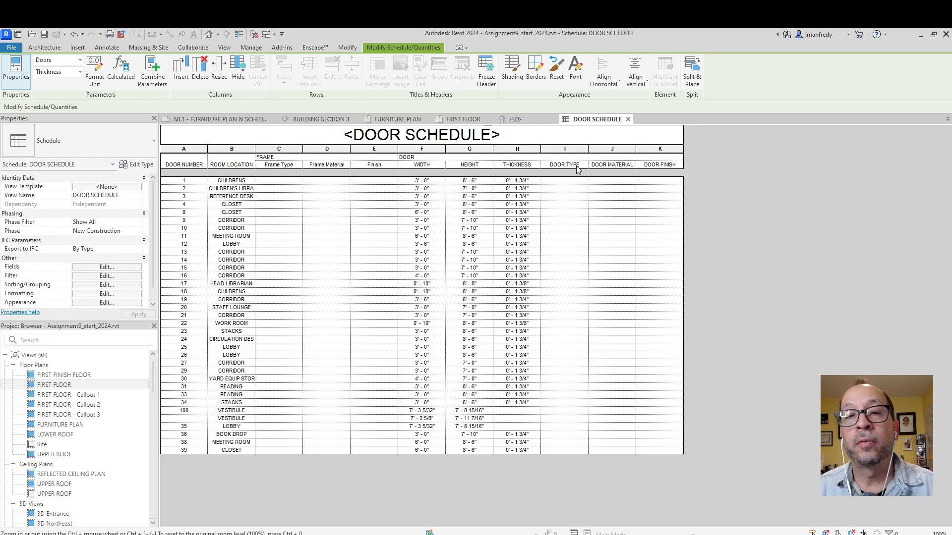
- Remove the word DOOR from the door type, material and finish column headers, leaving TYPE, MATERIAL and FINISH
left_click(575, 165)
double_click(565, 166)
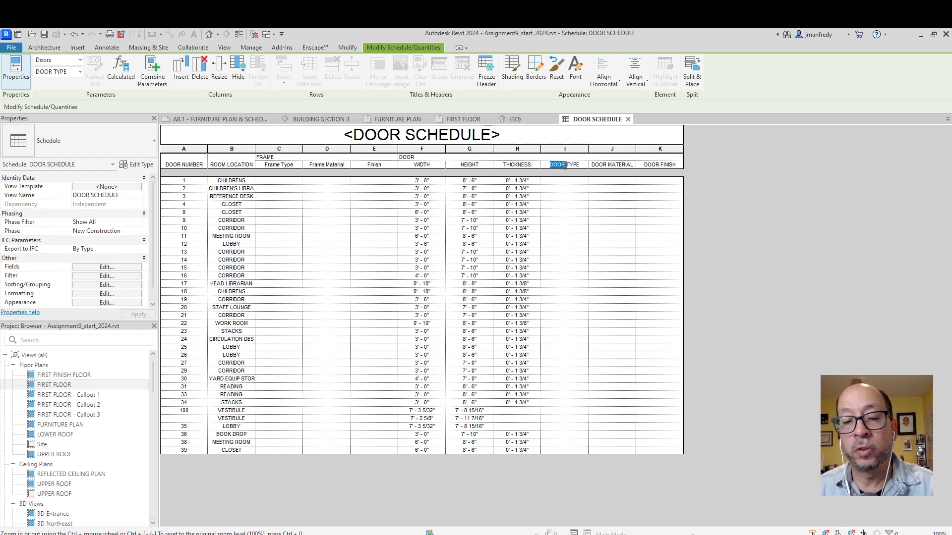
key("BackSpace")
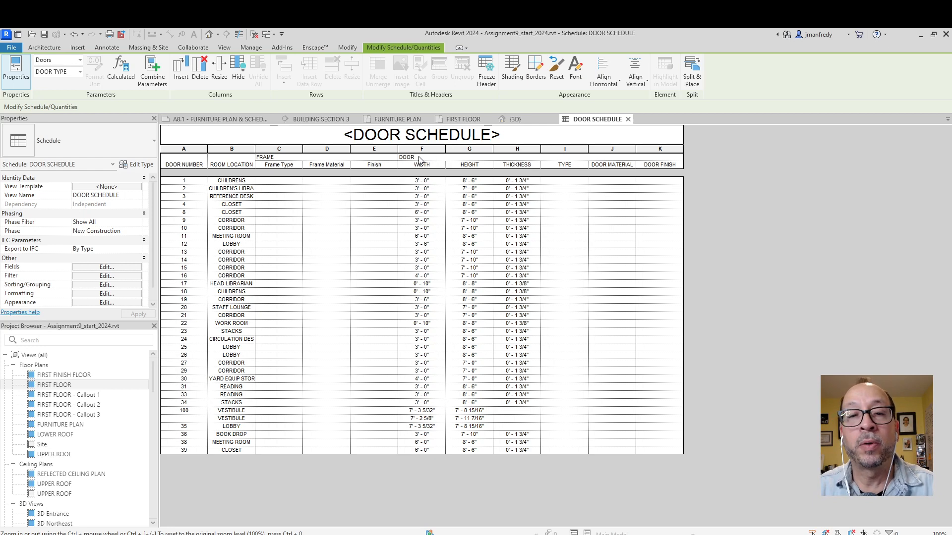
left_click(598, 166)
double_click(600, 166)
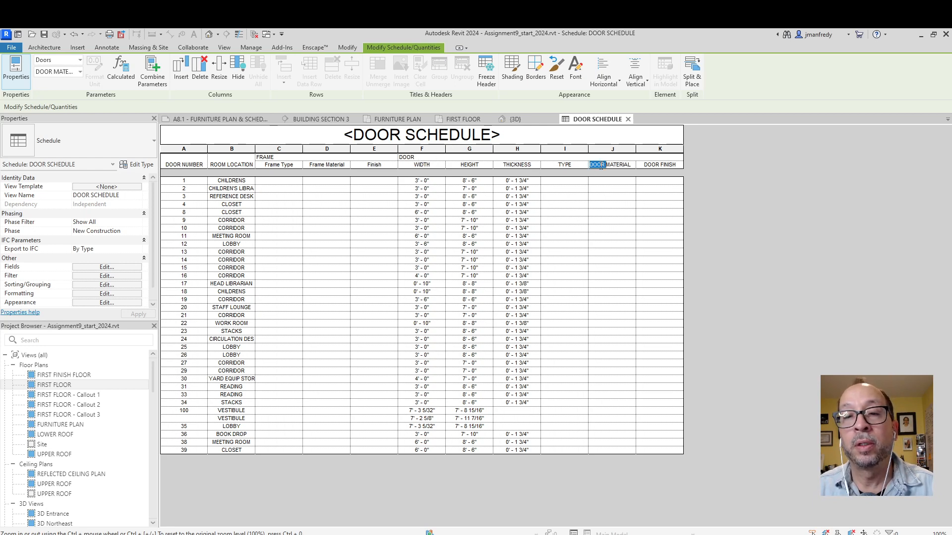
key("BackSpace")
left_click(647, 166)
double_click(646, 166)
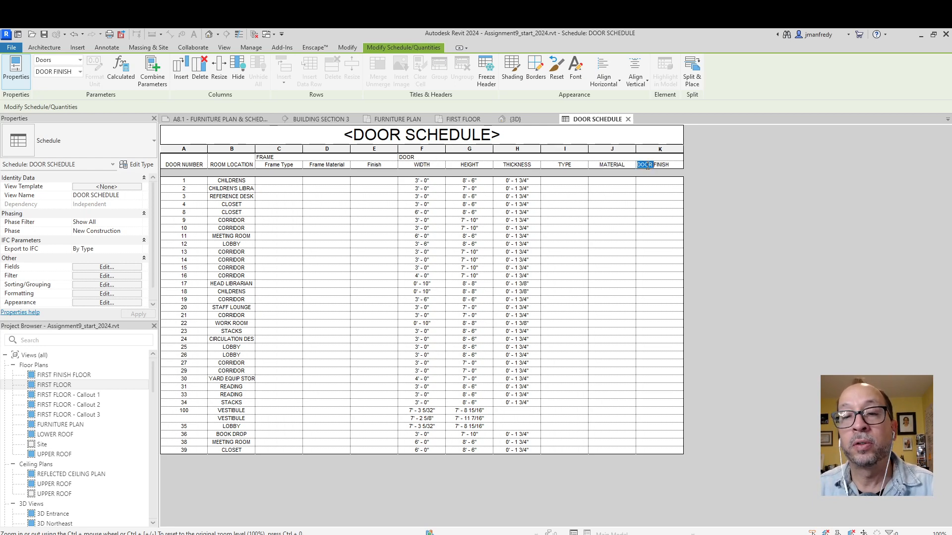
key("BackSpace")
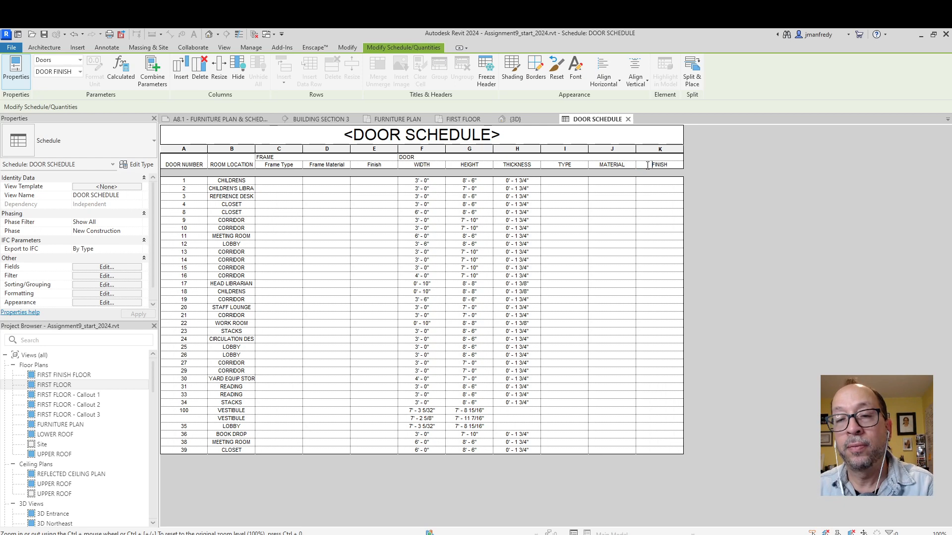
- Rename the Finish column header under the FRAME group to FINISH in capital letters
left_click(377, 166)
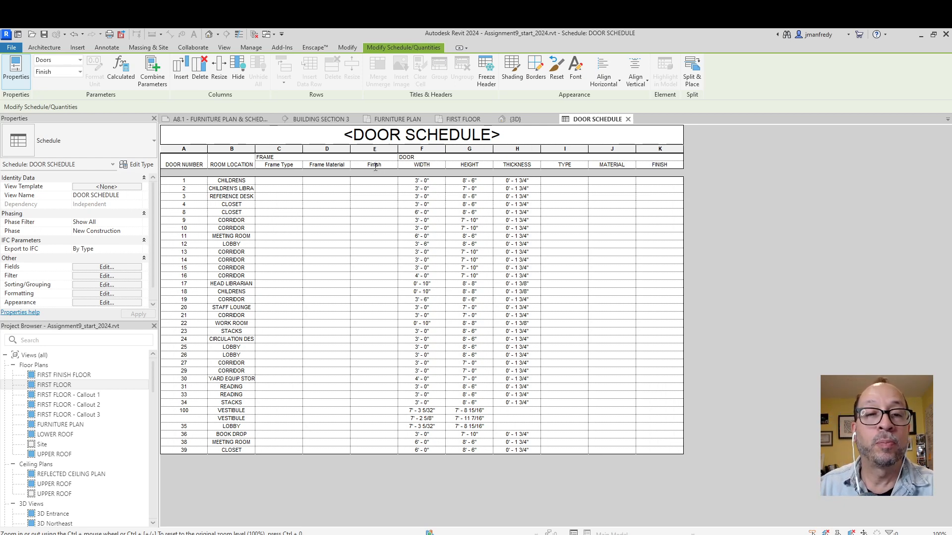
double_click(375, 167)
type("f")
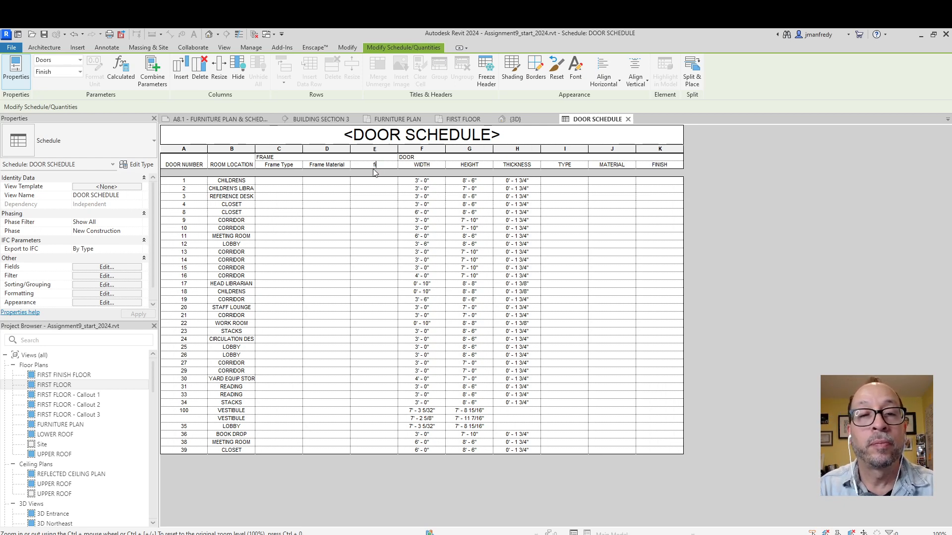
key("BackSpace")
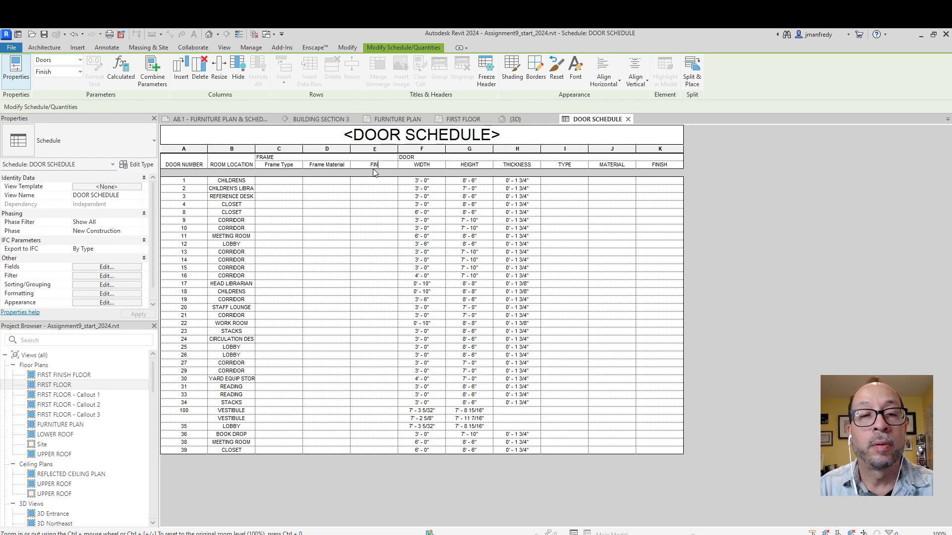
left_click(346, 165)
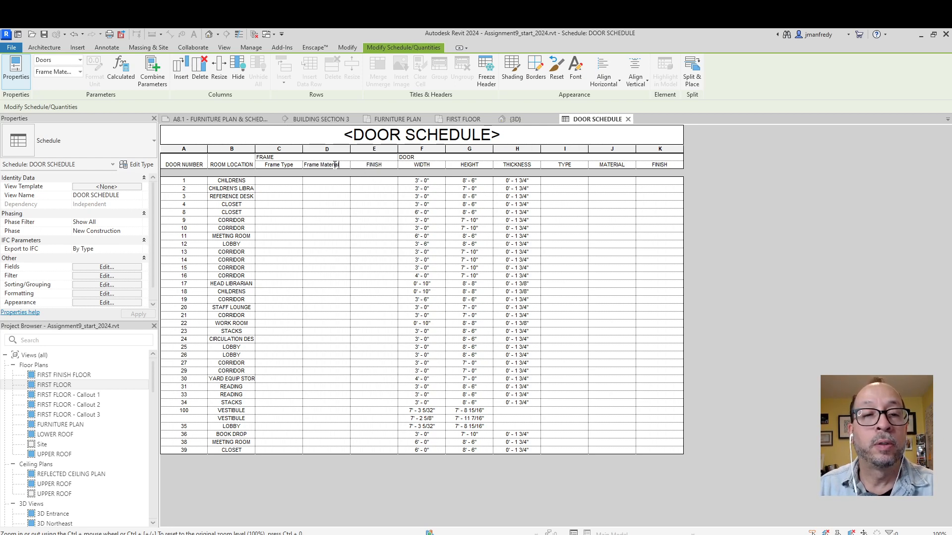
- Rename the Frame Material and Frame Type column headers under the FRAME group to MATERIAL and TYPE
left_click_drag(339, 165, 296, 168)
type("M")
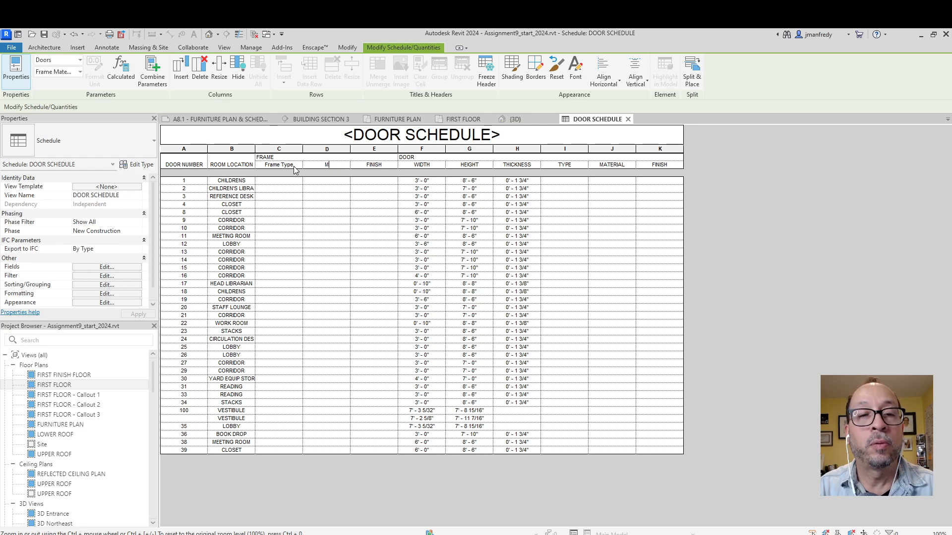
type("ATERIAL")
left_click(296, 167)
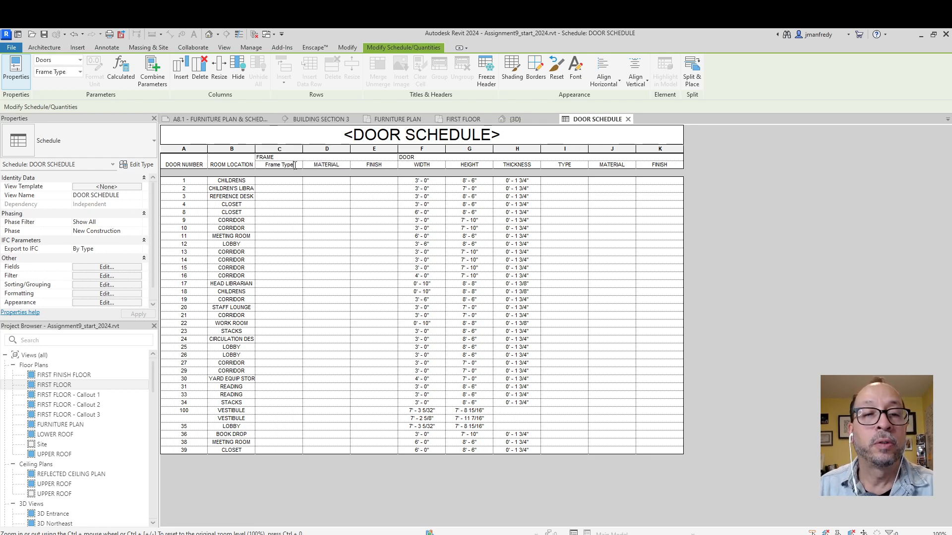
left_click_drag(296, 166, 253, 165)
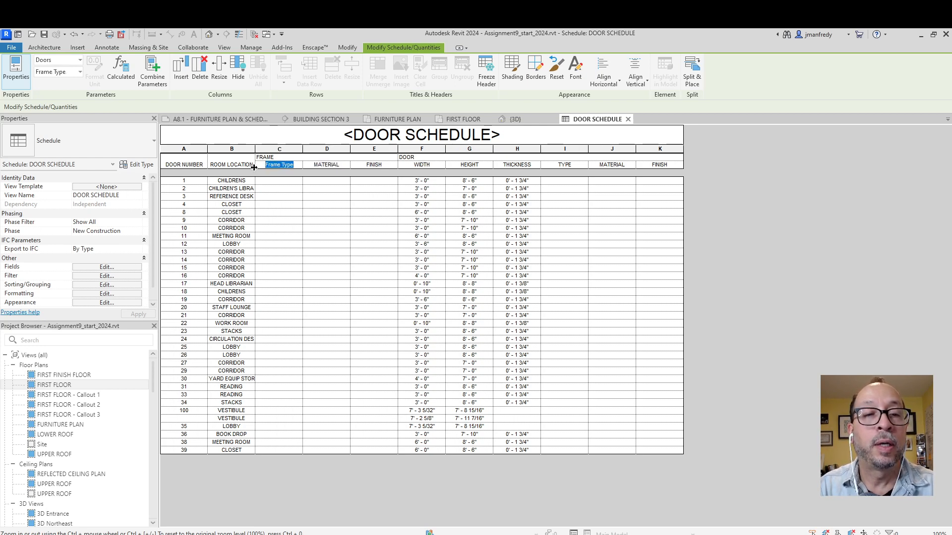
type("TYPE")
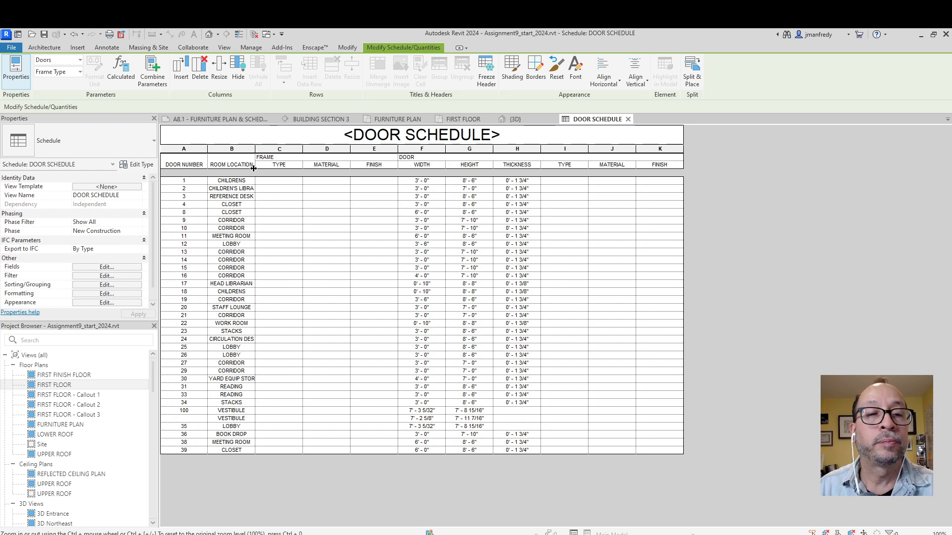
- Widen the MATERIAL column of the FRAME group slightly
left_click(299, 214)
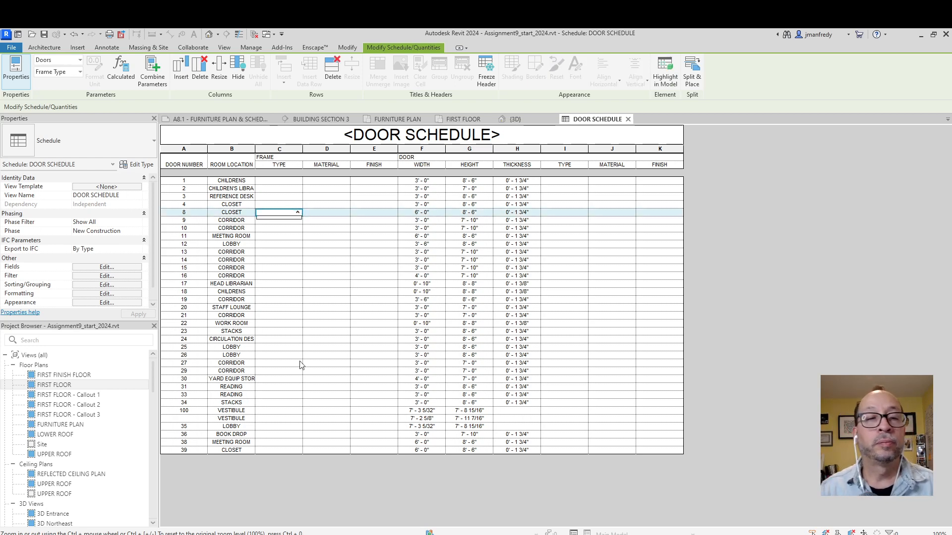
left_click(325, 341)
left_click_drag(350, 224, 352, 225)
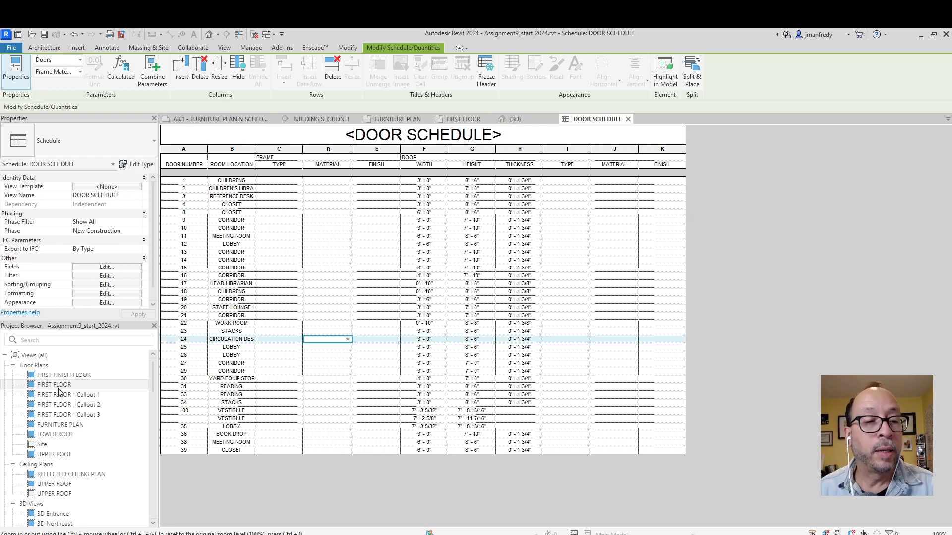
- Create a new sheet using the E1 30x42 Horizontal titleblock
scroll(59, 391, "down", 10)
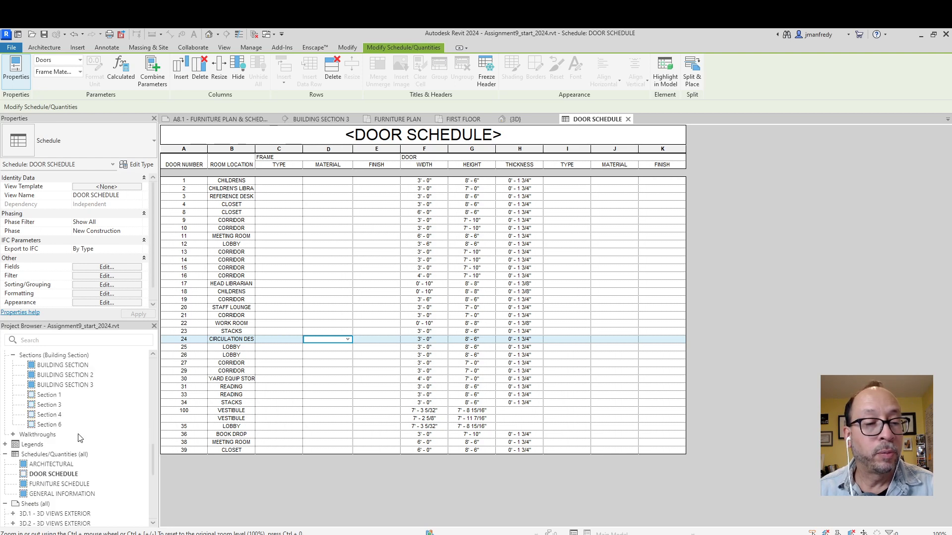
scroll(79, 438, "down", 5)
right_click(93, 405)
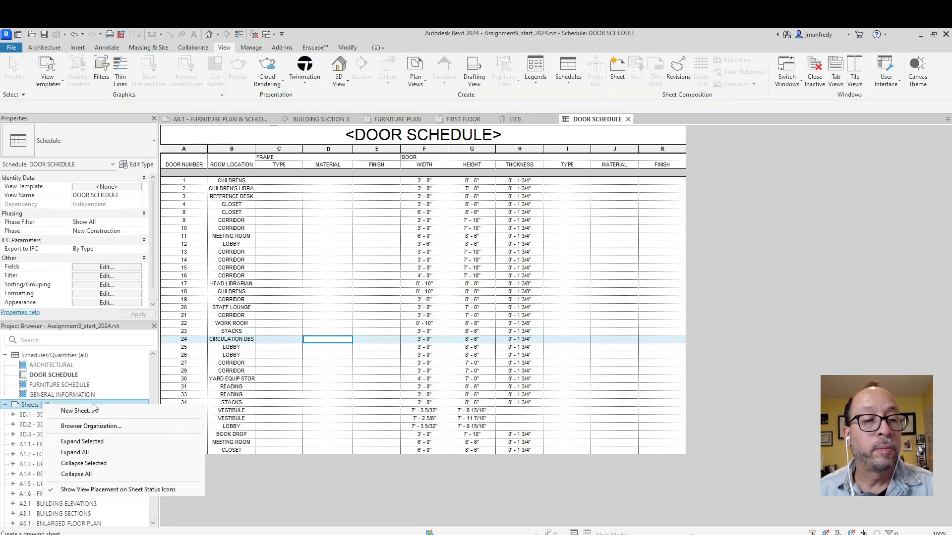
left_click(94, 409)
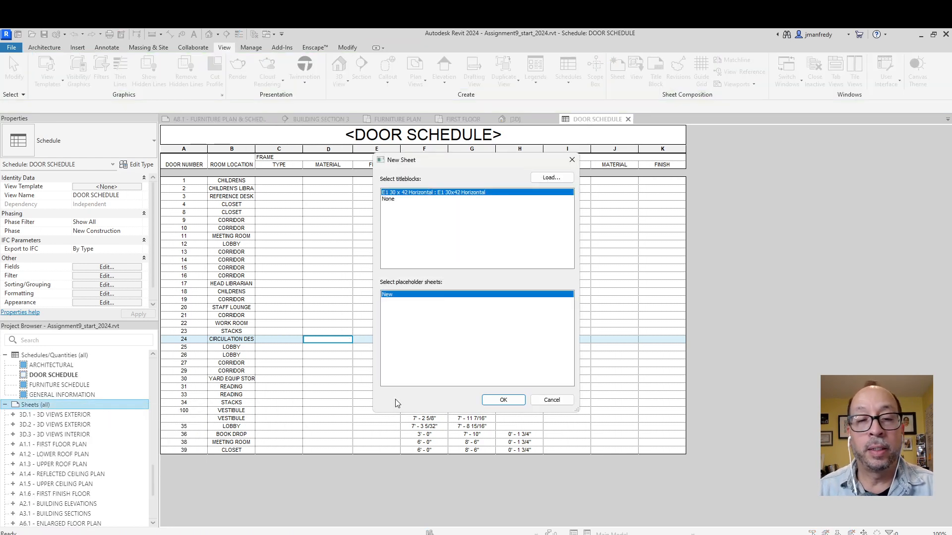
left_click(503, 400)
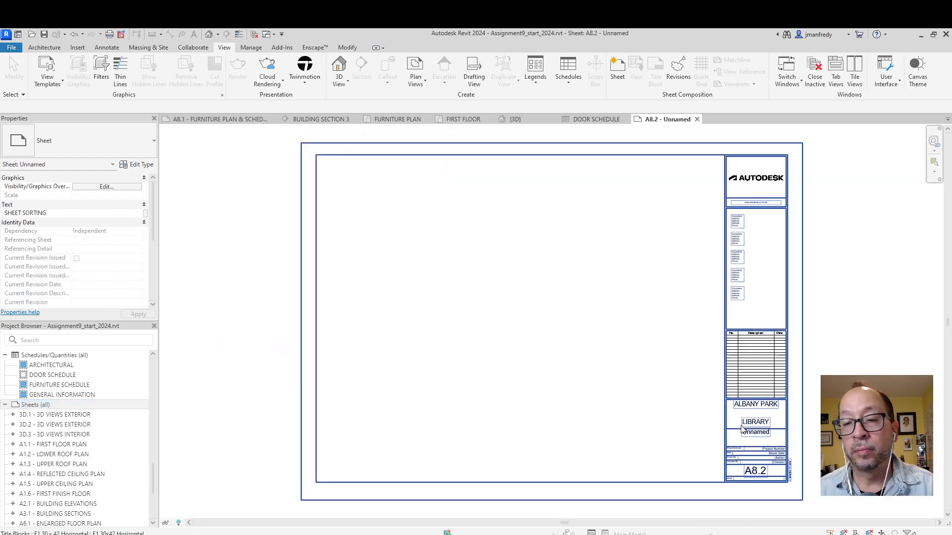
- Name the new sheet DOOR SCHEDULE and set its sheet number to A9.1 in the titleblock
double_click(753, 435)
type("DOOR S")
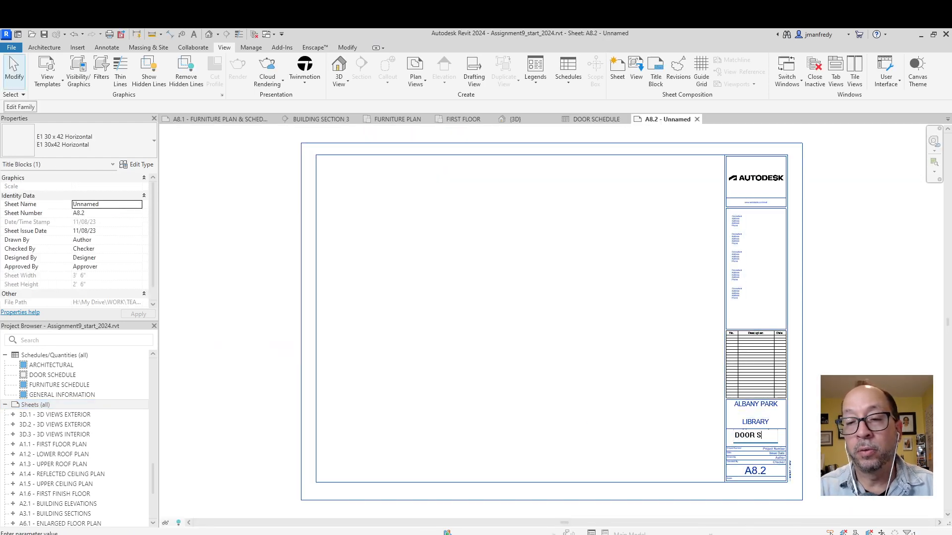
type("CHEDULE")
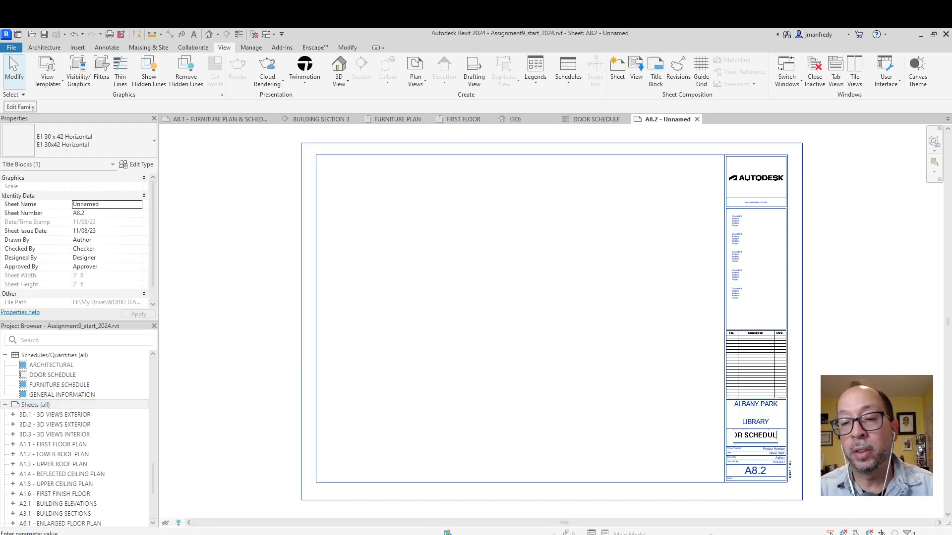
key("Return")
left_click(756, 476)
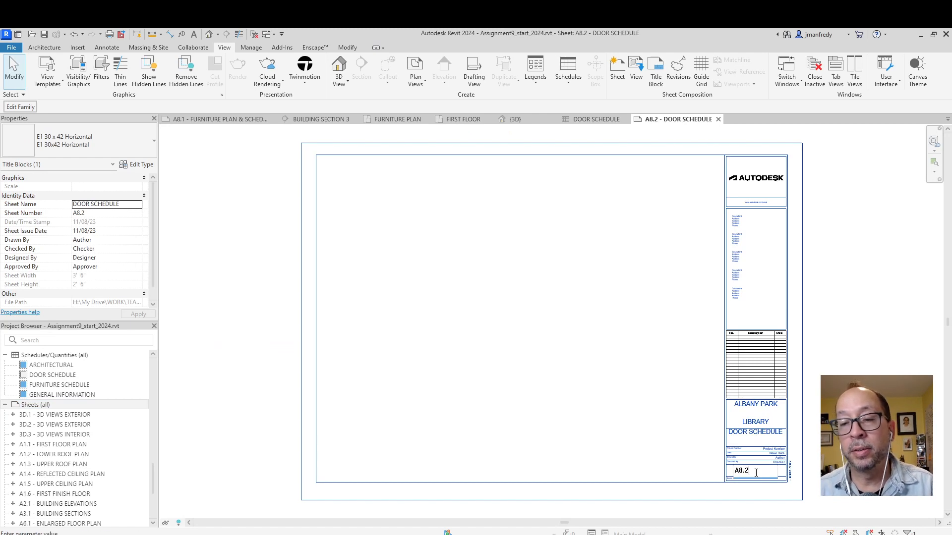
type("A")
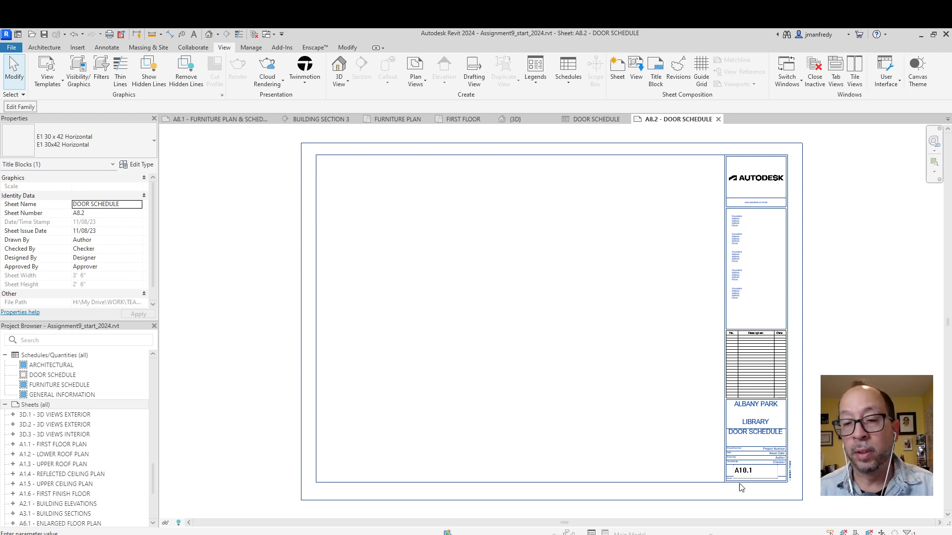
type("9.1")
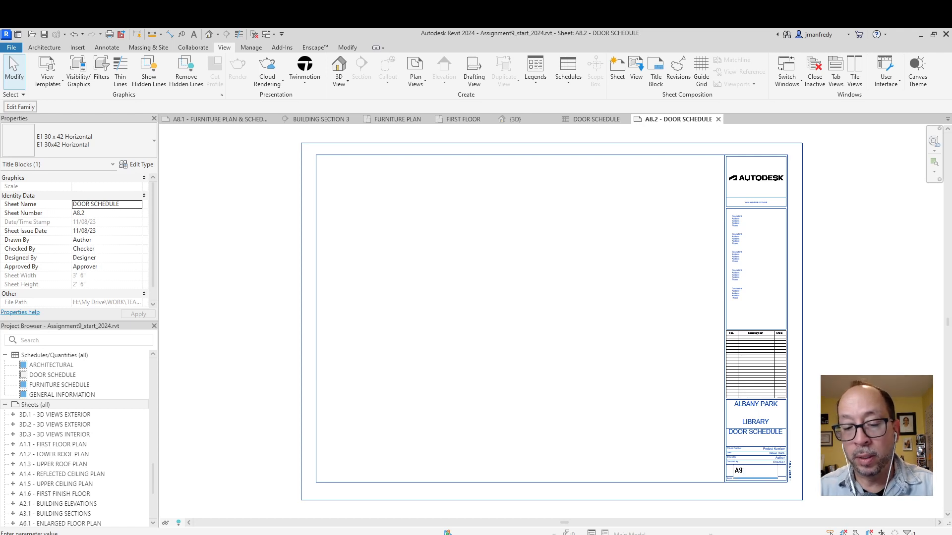
left_click(581, 387)
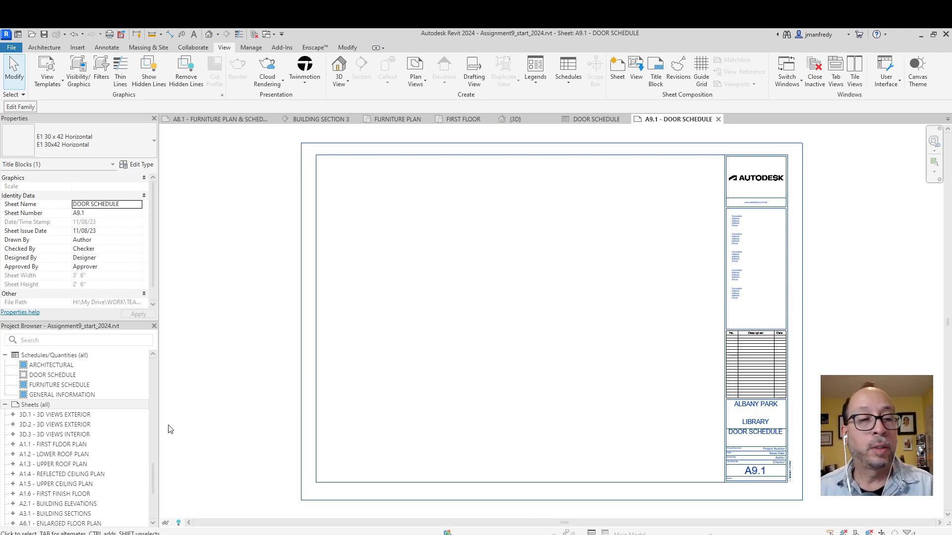
- Place the DOOR SCHEDULE on sheet A9.1 near the upper edge of the sheet's drawing area
left_click(52, 375)
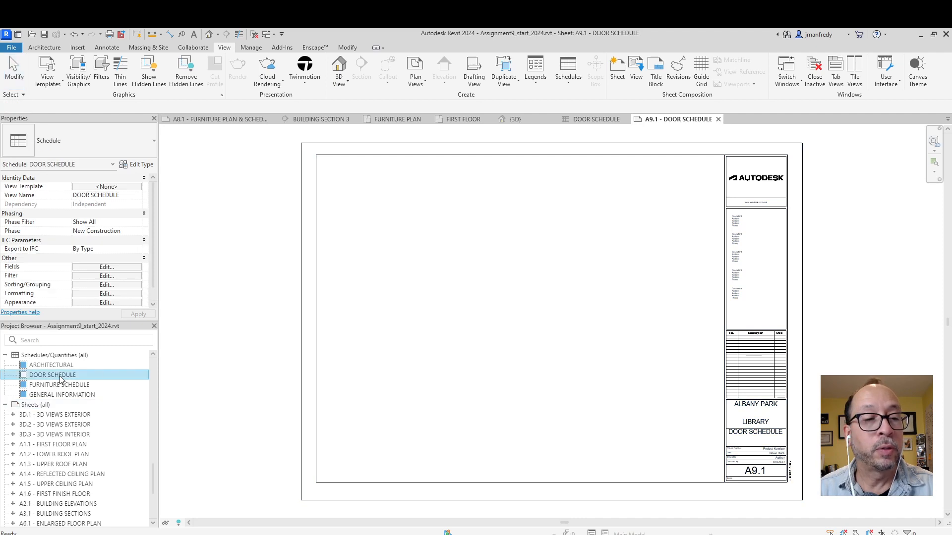
left_click_drag(438, 271, 439, 270)
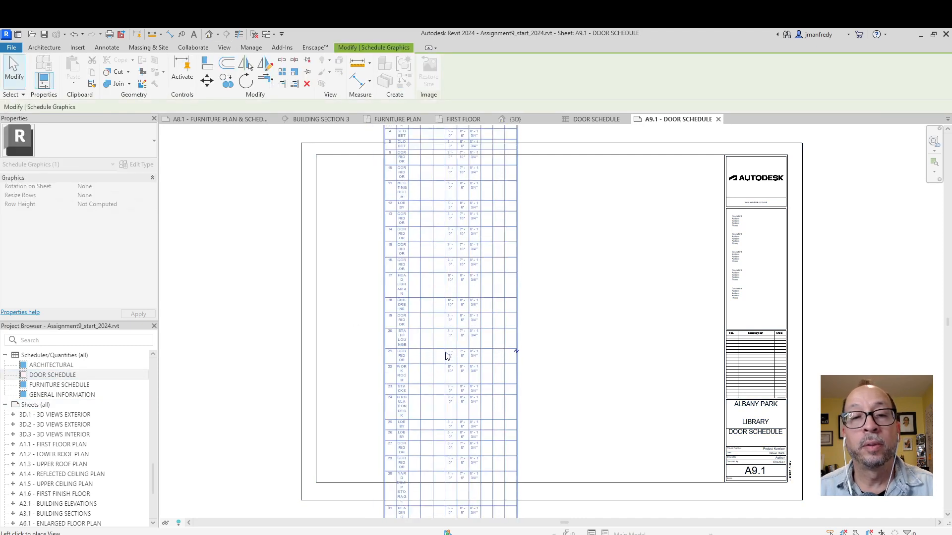
scroll(454, 430, "down", 3)
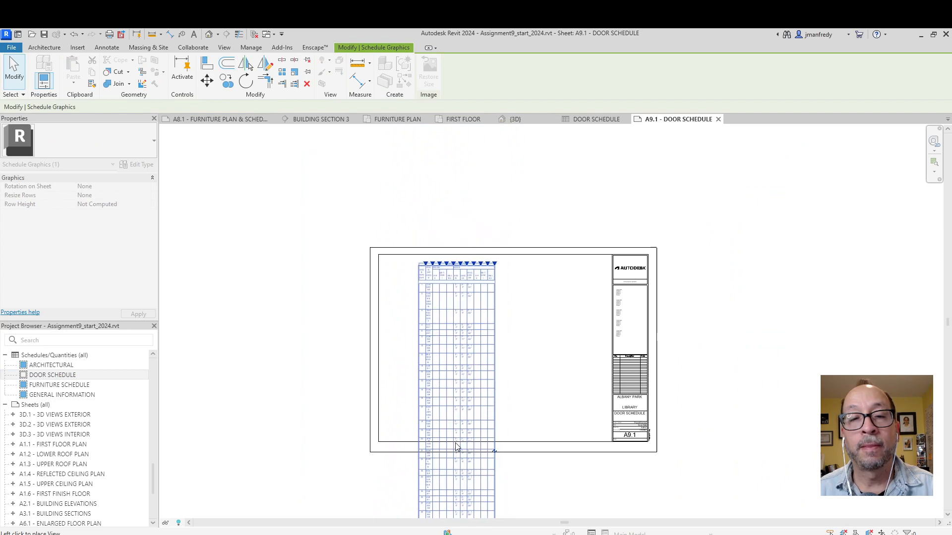
left_click(457, 438)
left_click(400, 302)
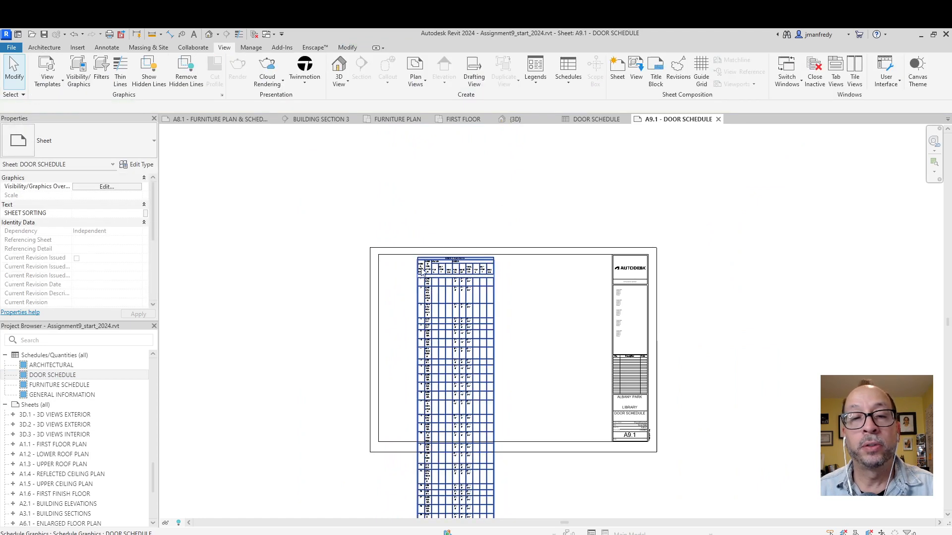
- In the door schedule's appearance properties, turn off the blank row before data and set the header and body text to 3/32" Arial
scroll(427, 260, "up", 5)
scroll(436, 334, "up", 3)
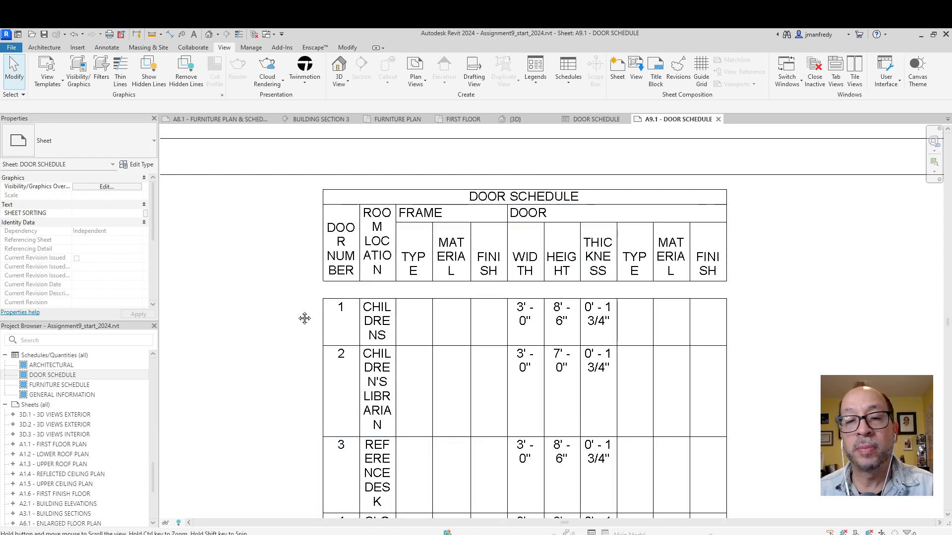
middle_click_drag(304, 318, 350, 317)
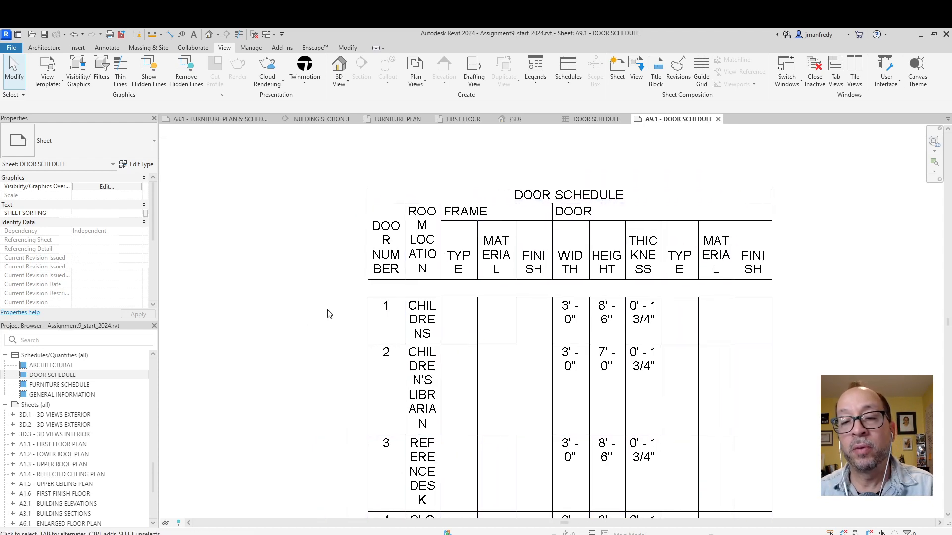
double_click(379, 304)
left_click(123, 303)
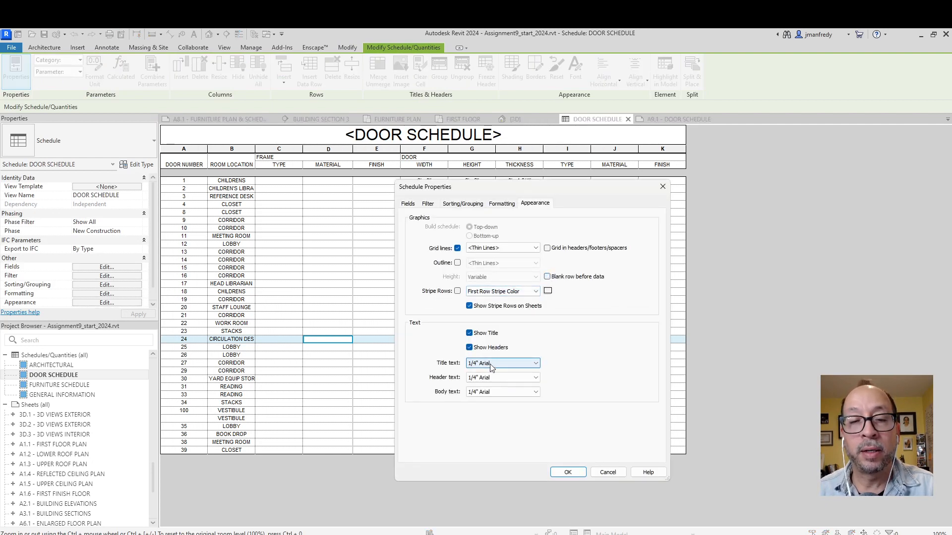
left_click(497, 378)
left_click(491, 399)
left_click(496, 392)
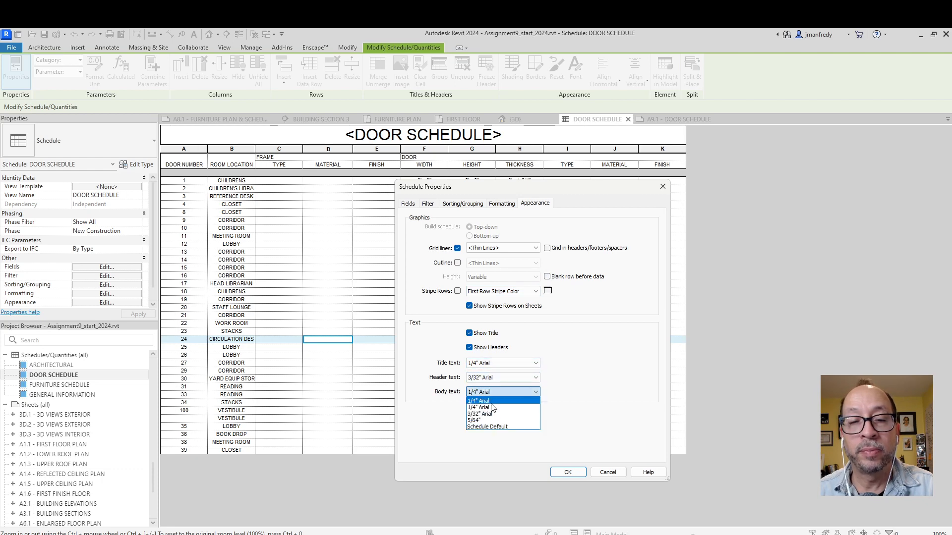
left_click(483, 414)
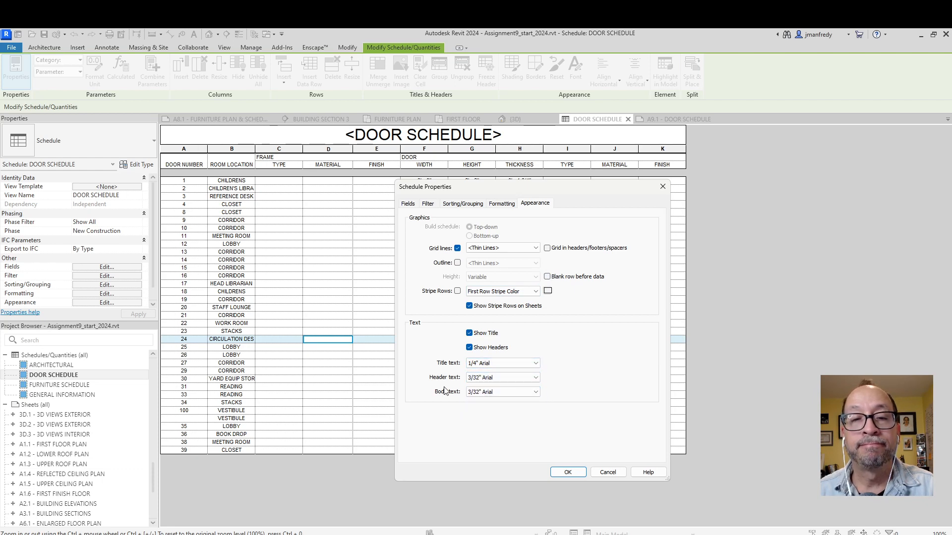
left_click(568, 472)
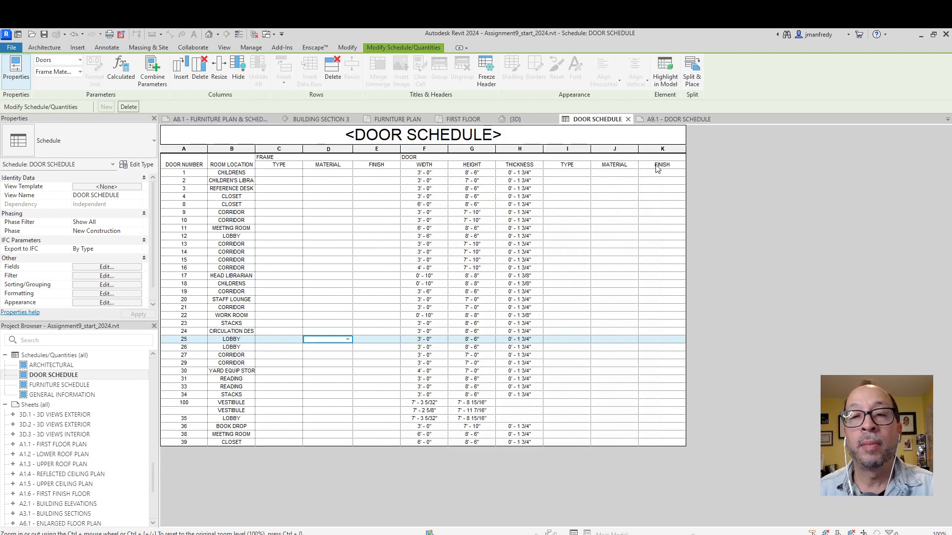
left_click(677, 165)
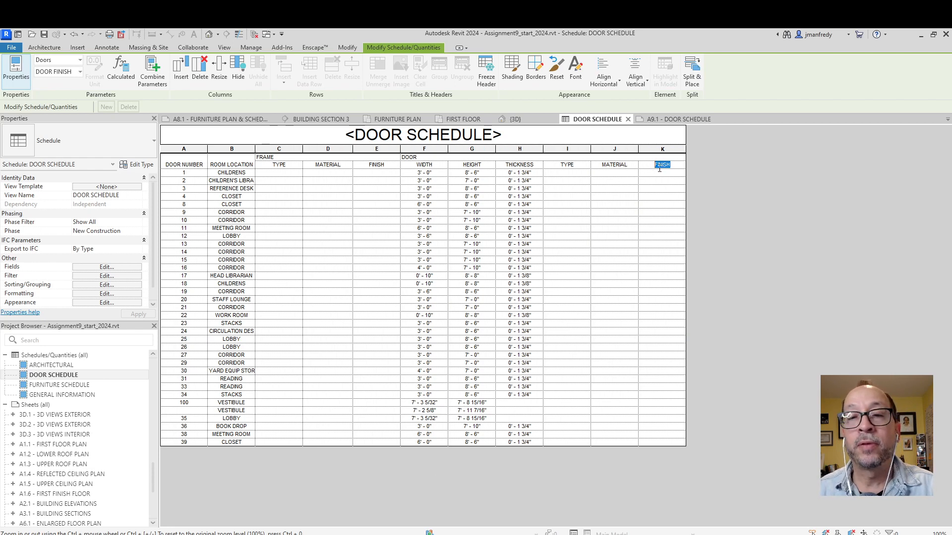
left_click(575, 70)
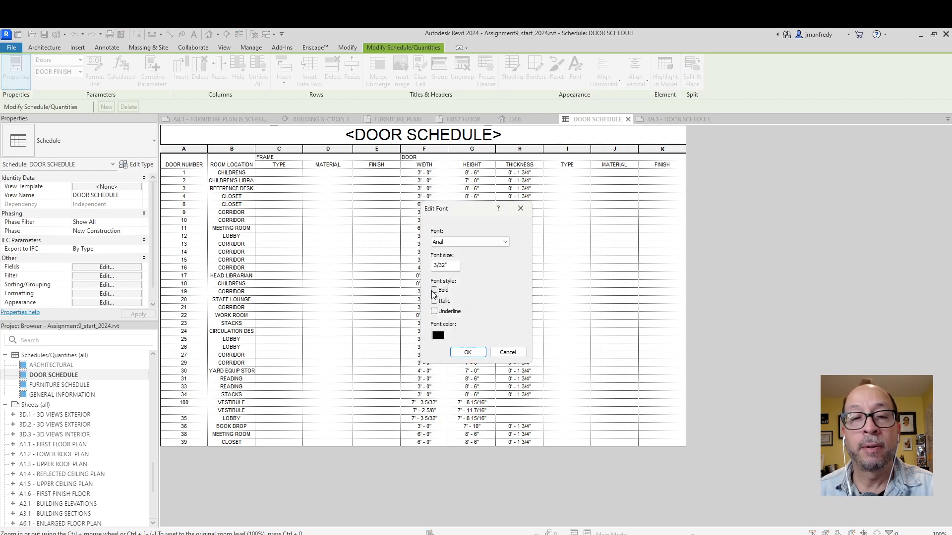
key("Escape")
left_click(632, 164)
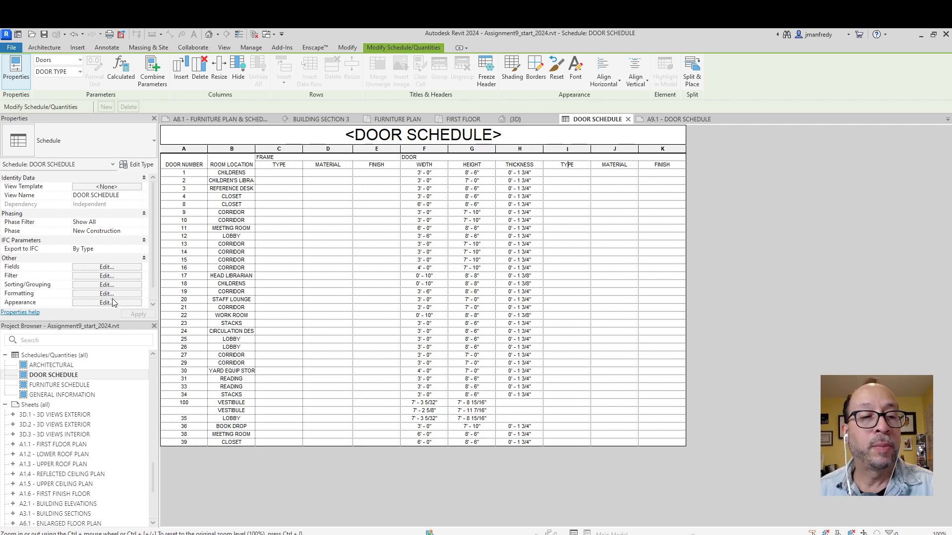
left_click(111, 303)
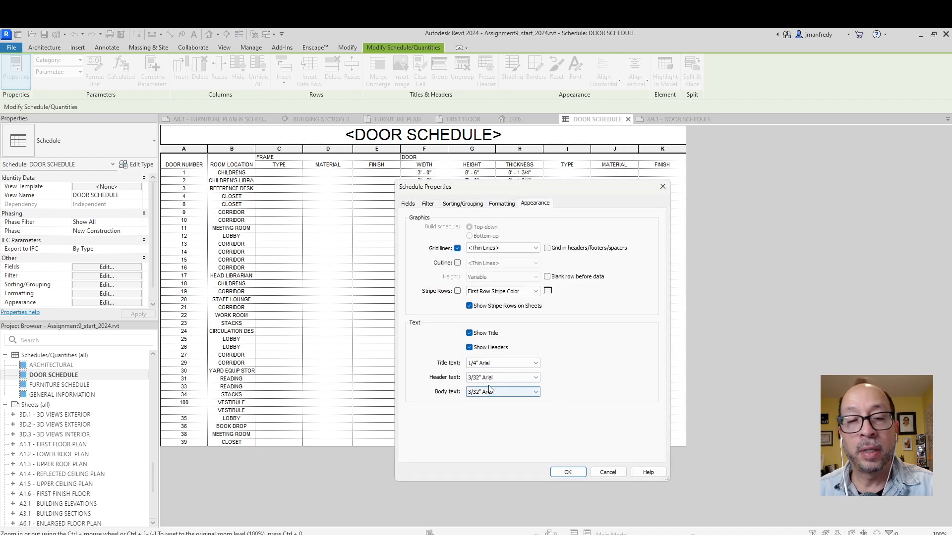
left_click(493, 379)
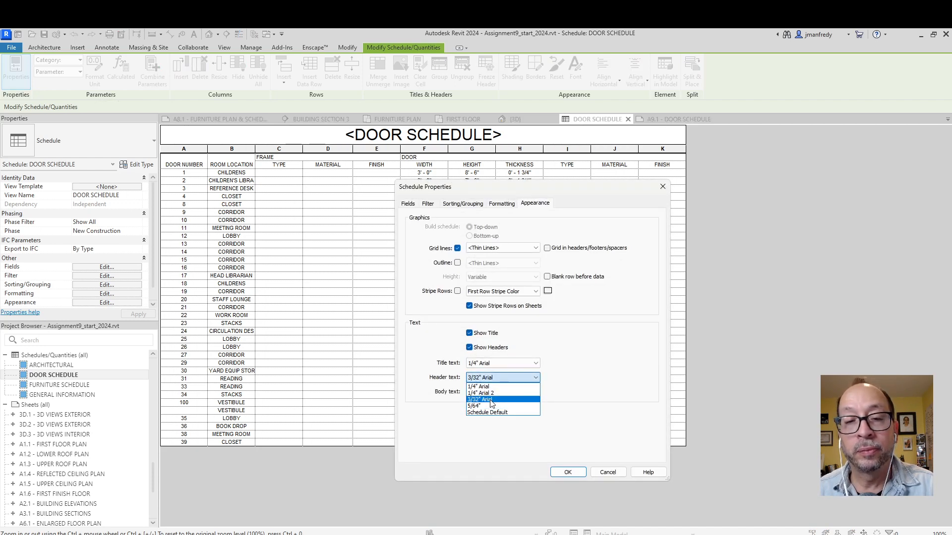
key("Escape")
key("Escape")
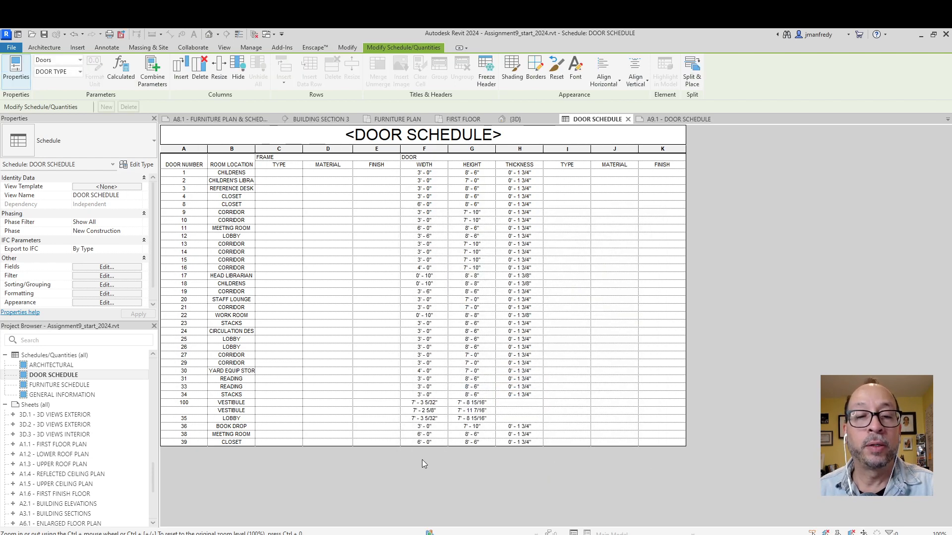
left_click_drag(153, 471, 154, 361)
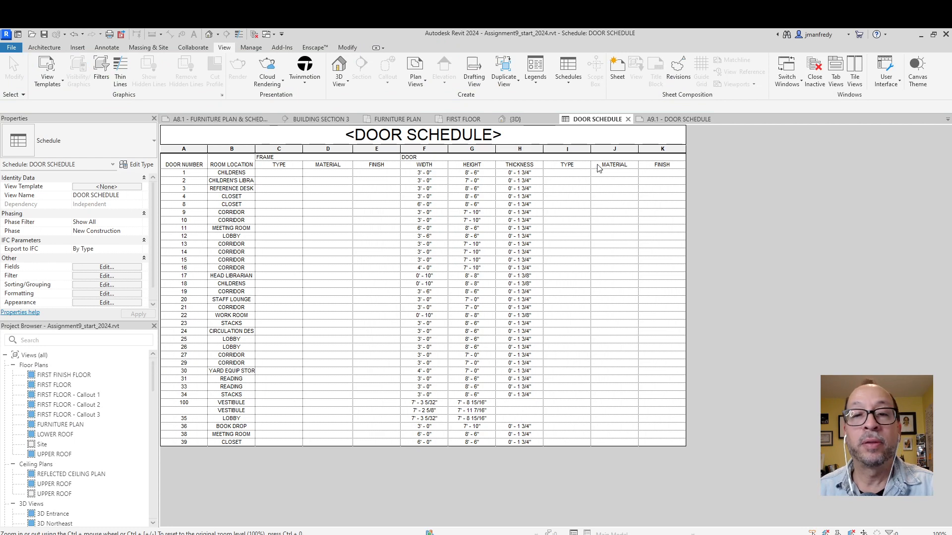
left_click(659, 164)
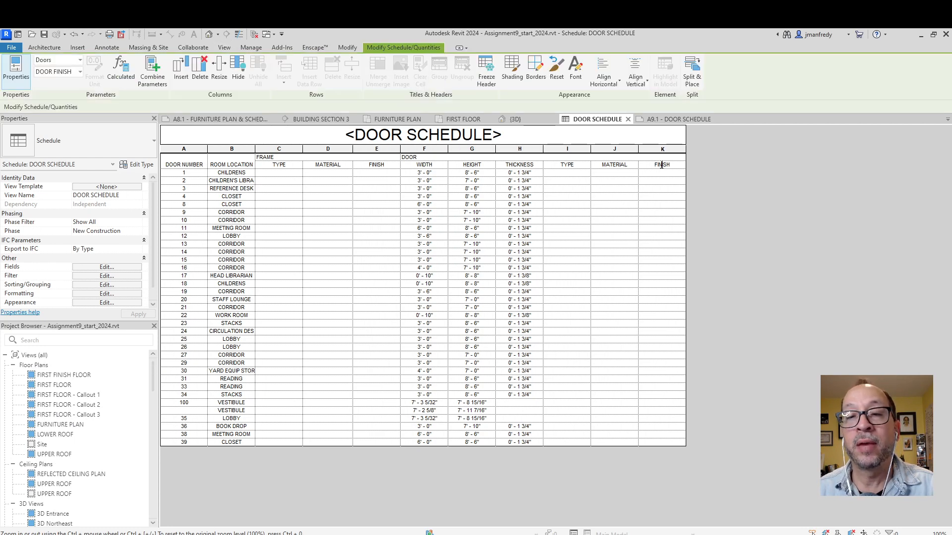
left_click(660, 164)
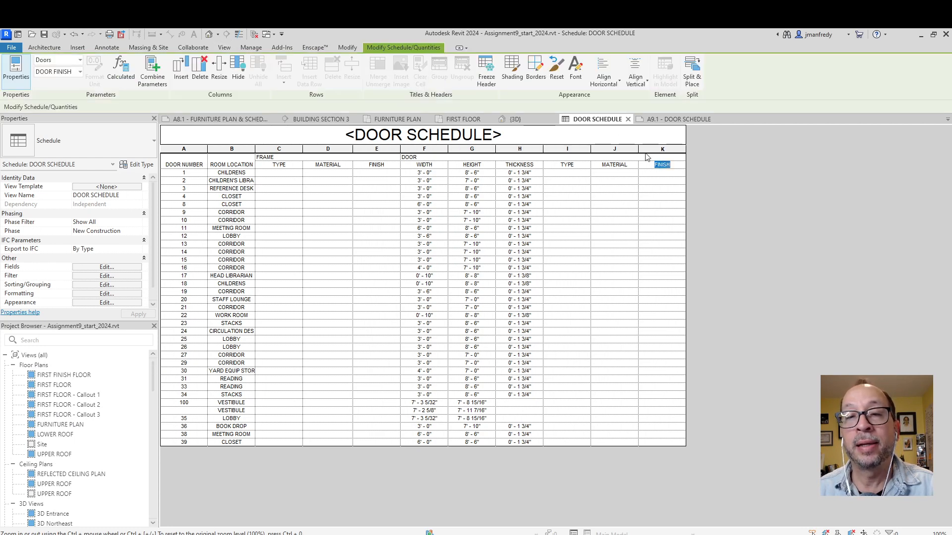
left_click(574, 74)
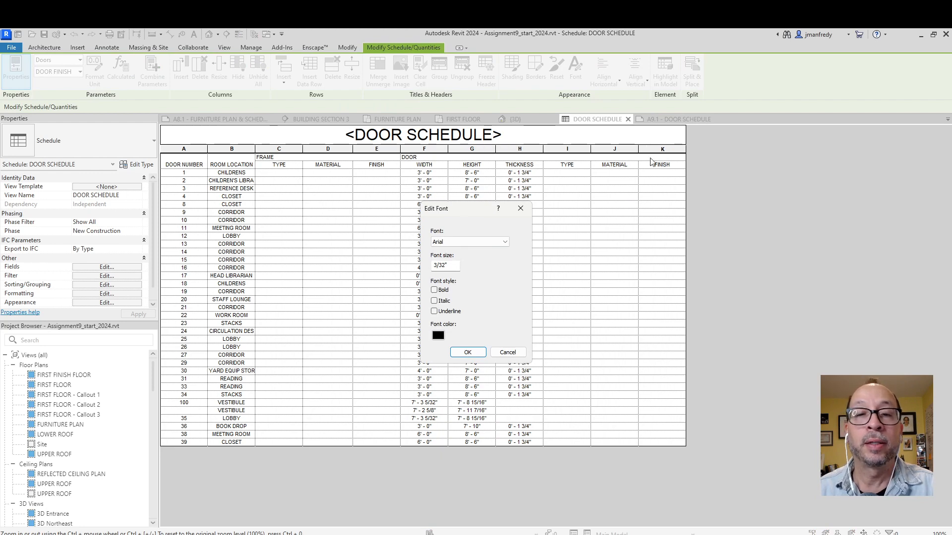
key("Escape")
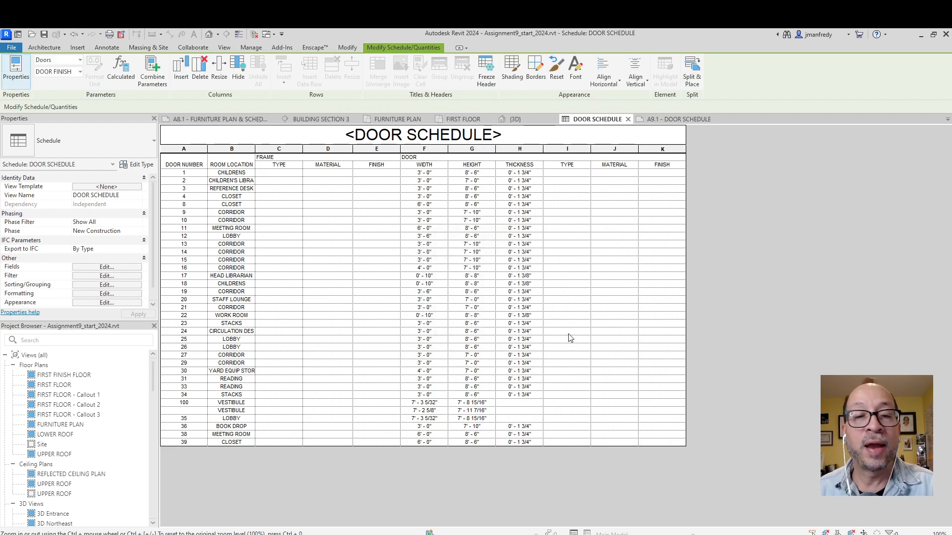
- From the FIRST FLOOR plan, duplicate the 3/32" Arial text type as JM 3/32" Arial Bold and make it bold
double_click(65, 387)
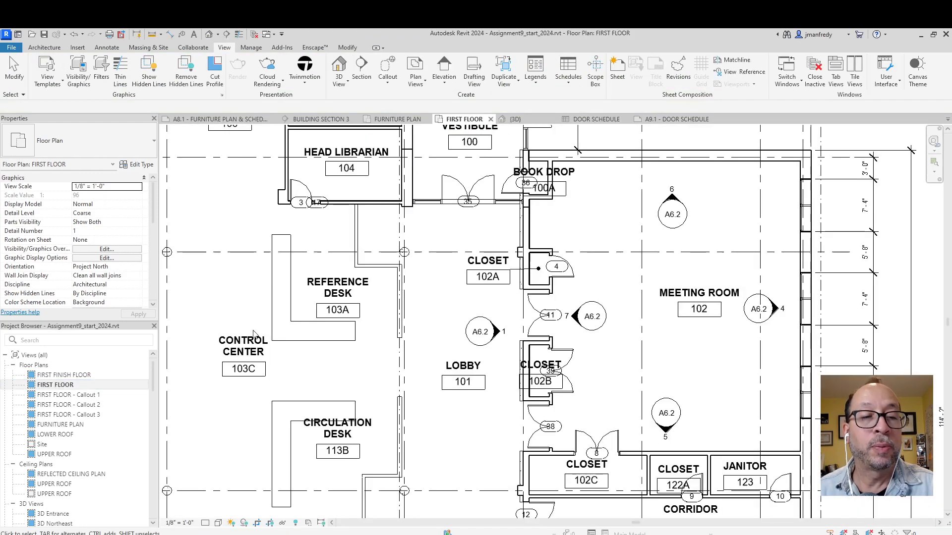
scroll(415, 74, "up", 3)
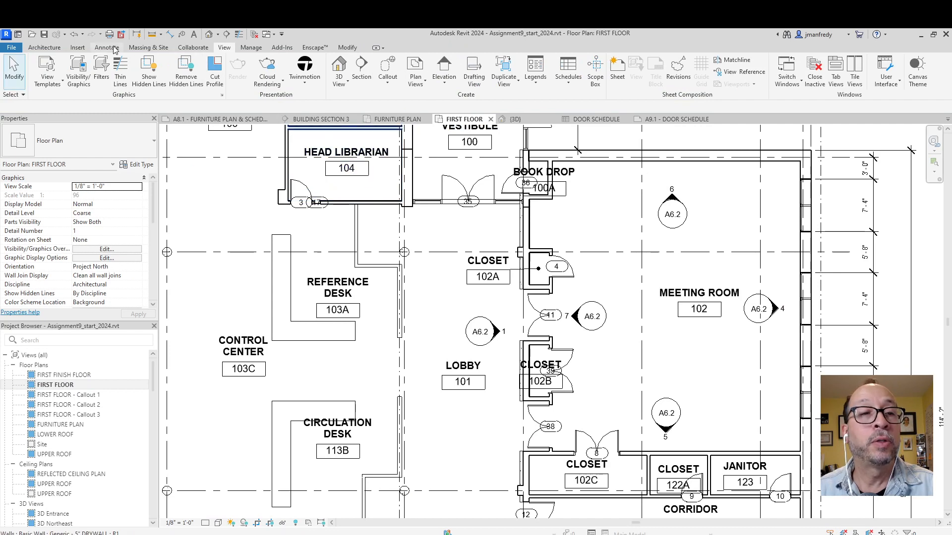
left_click(426, 71)
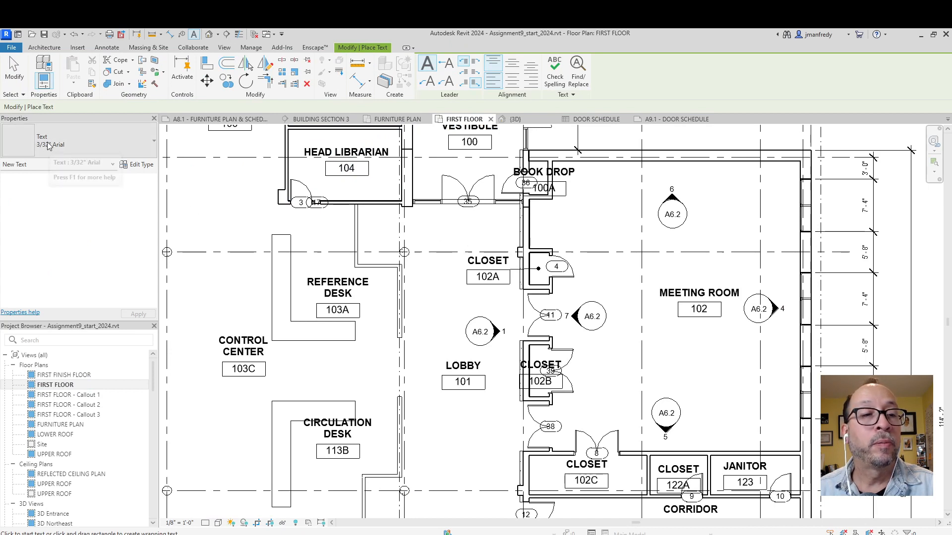
left_click(136, 165)
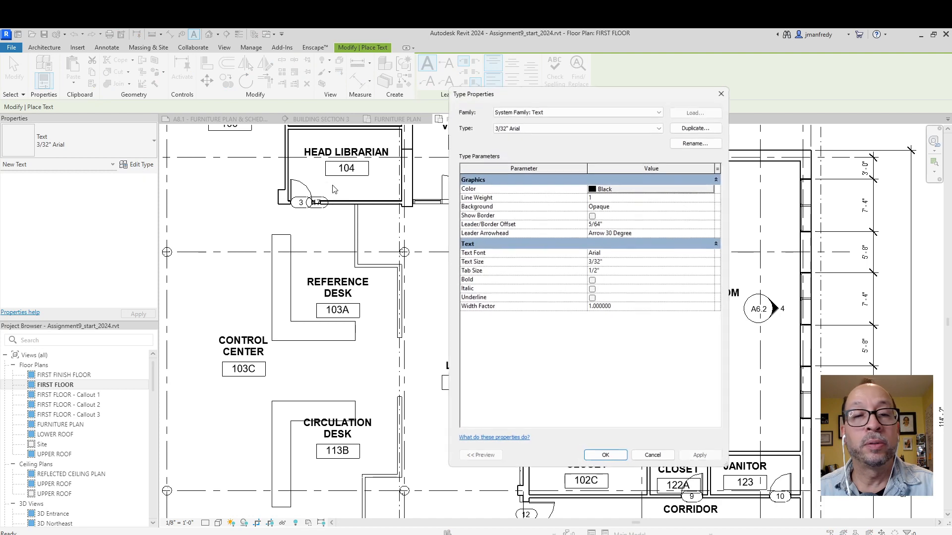
left_click(692, 128)
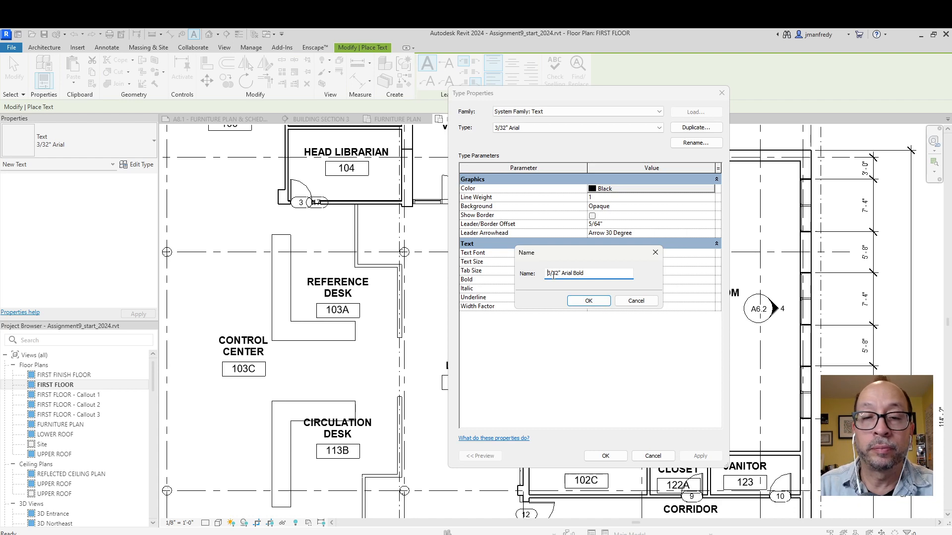
left_click(588, 301)
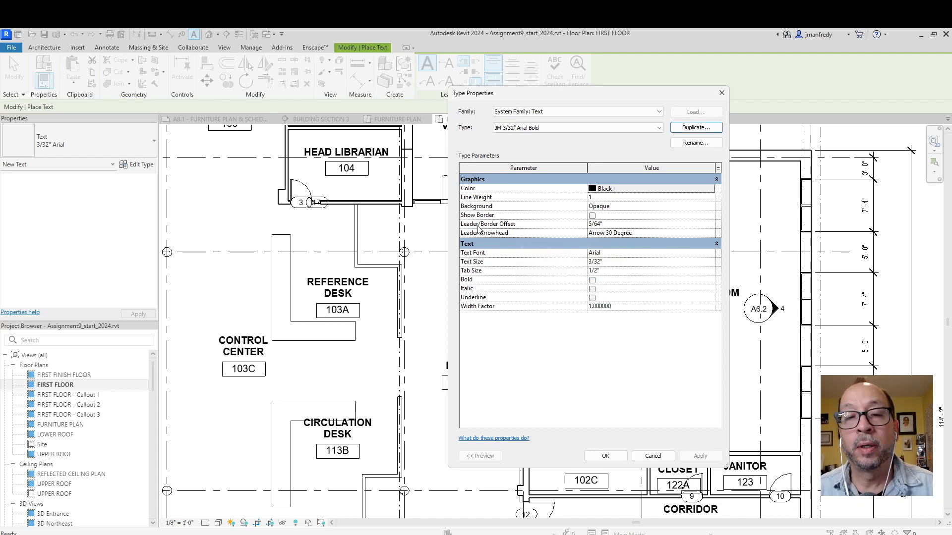
left_click(592, 280)
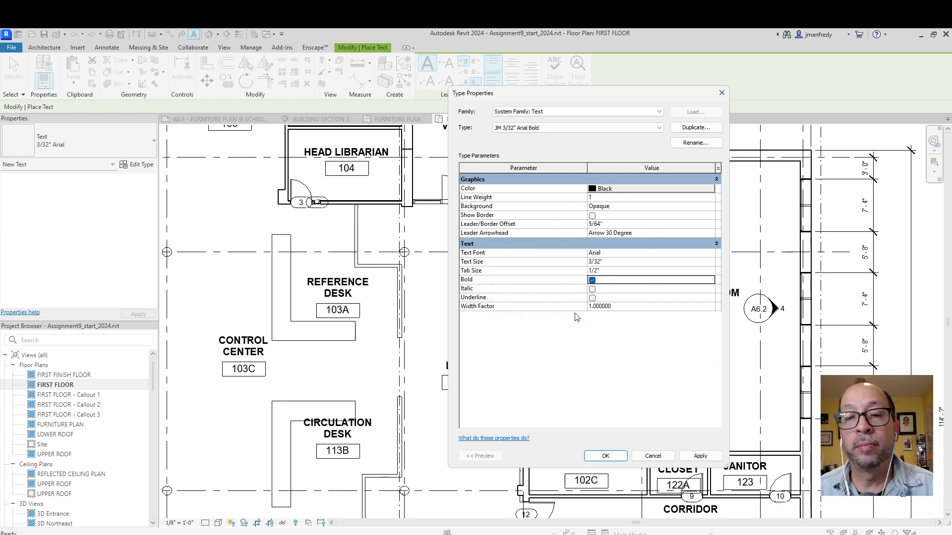
left_click(605, 457)
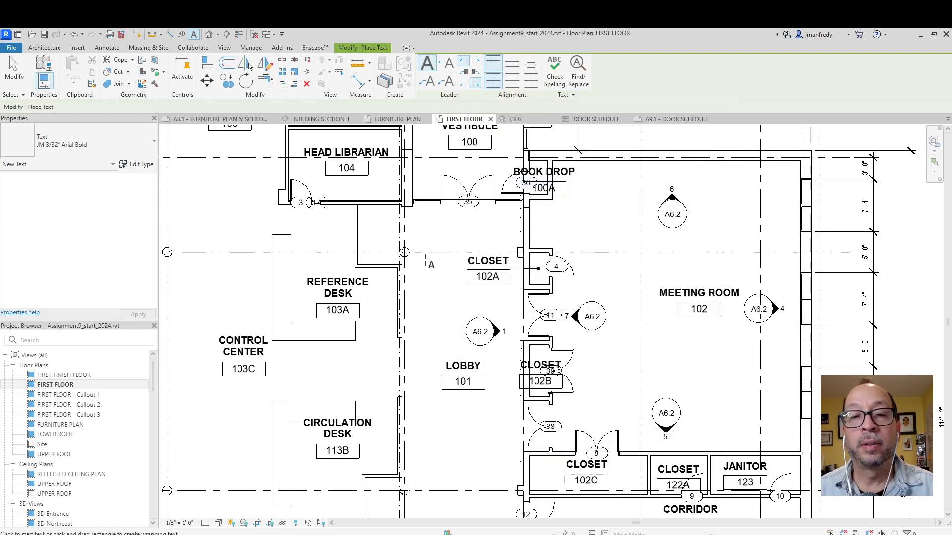
- Place a test text note reading adfad in the plan's lobby and delete it
left_click(436, 233)
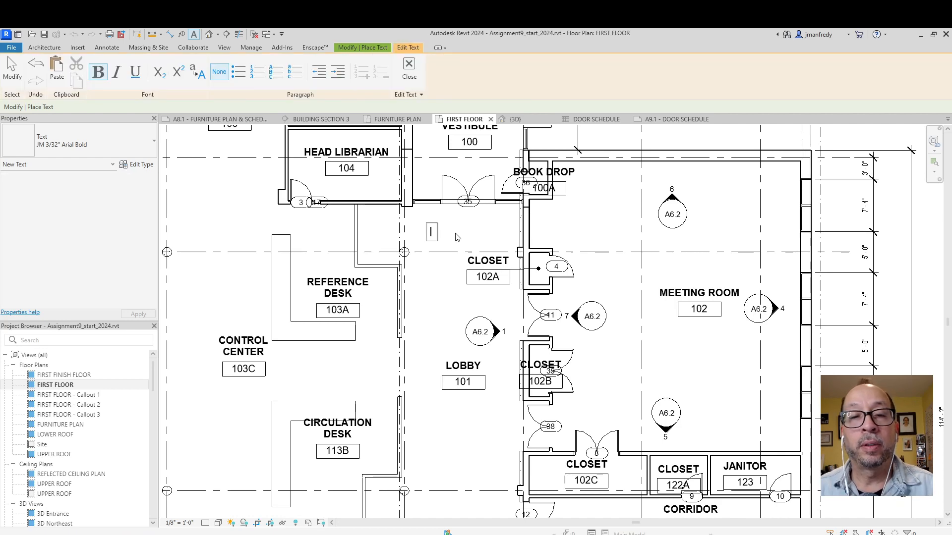
left_click(442, 265)
key("Escape")
left_click(445, 237)
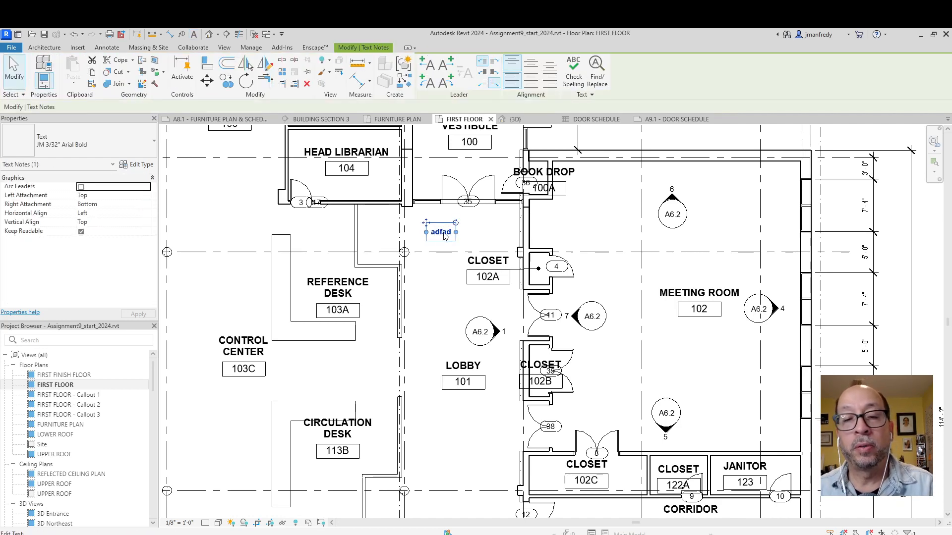
key("Delete")
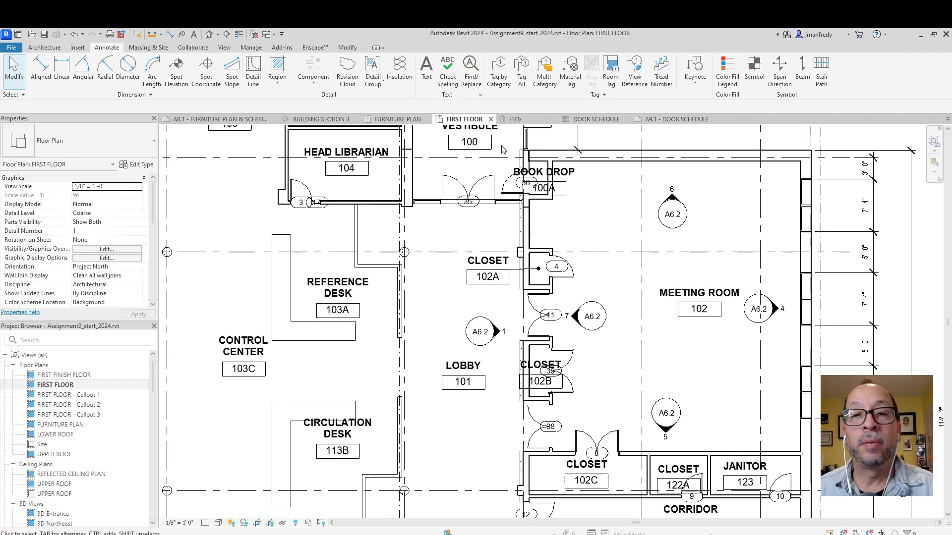
- Set the door schedule's header text to JM 3/32" Arial Bold in its appearance properties
left_click(665, 120)
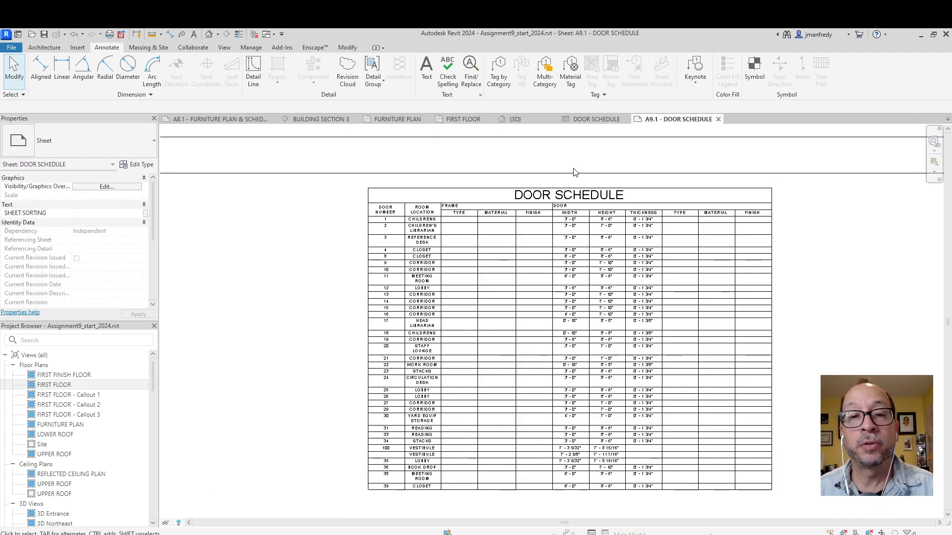
left_click(597, 123)
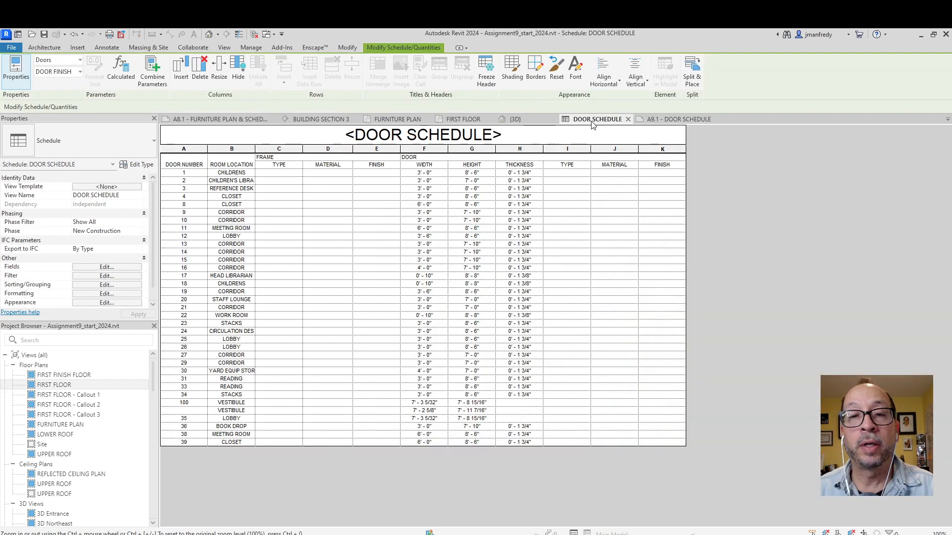
left_click(88, 304)
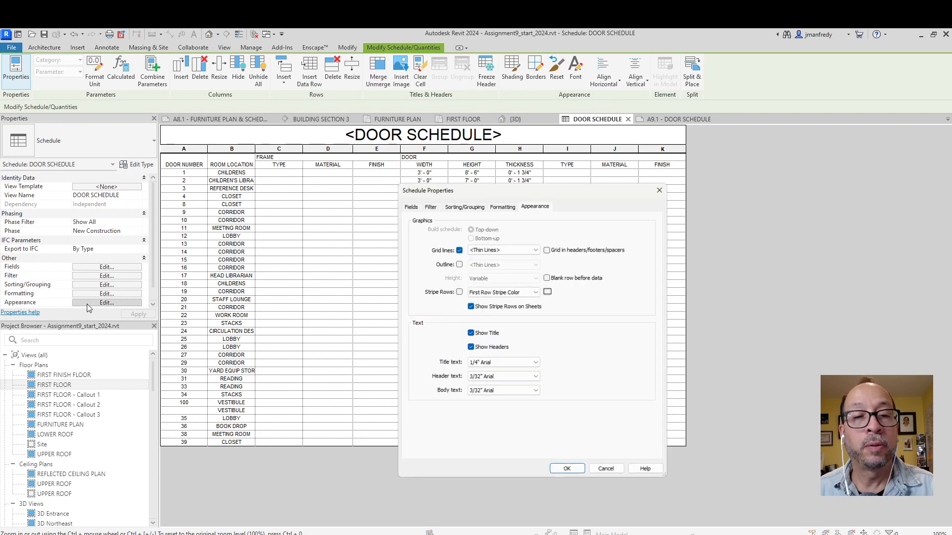
left_click(496, 378)
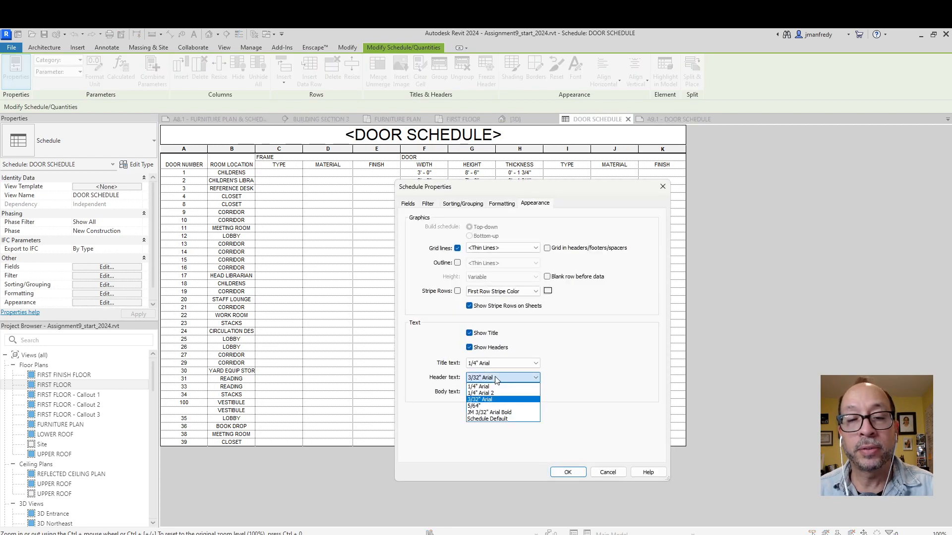
left_click(500, 413)
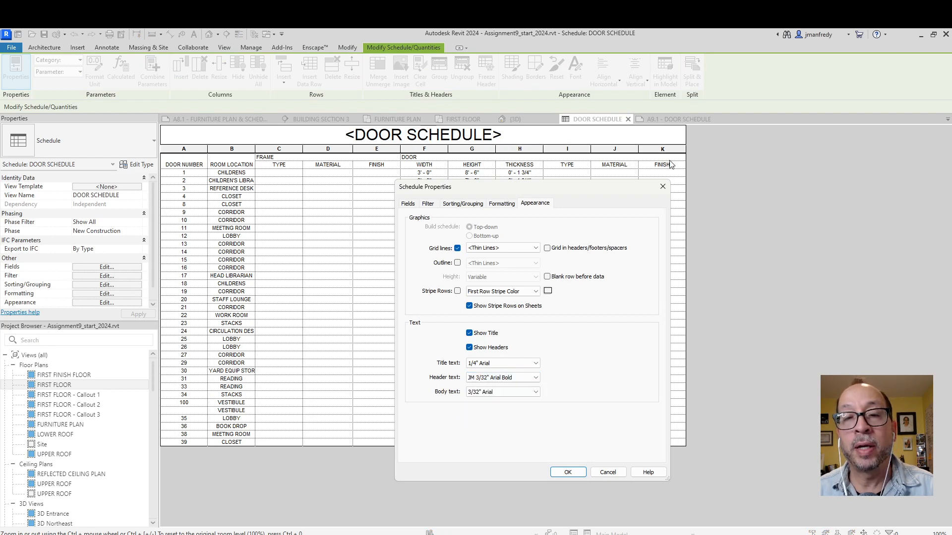
left_click(567, 472)
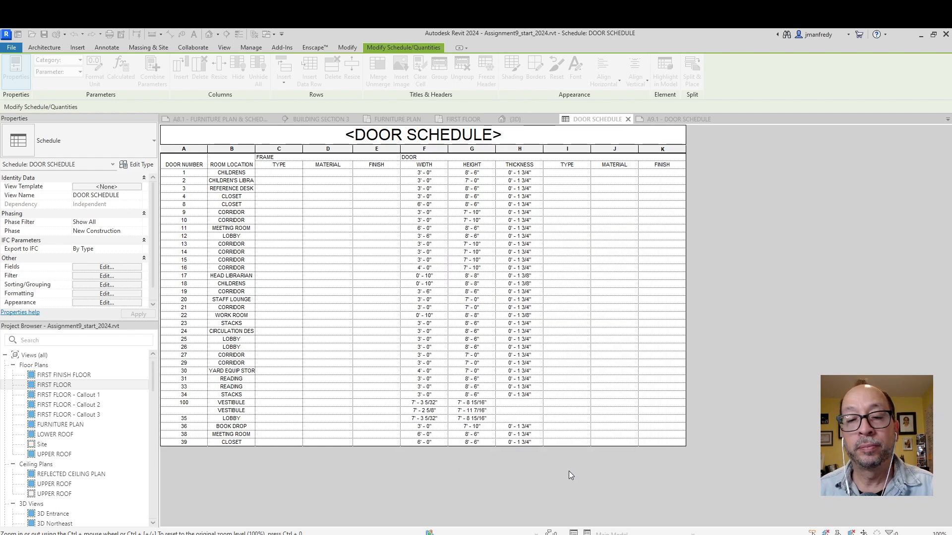
- On sheet A9.1, move the door schedule across to the upper right of the drawing area, beside the titleblock
left_click(678, 119)
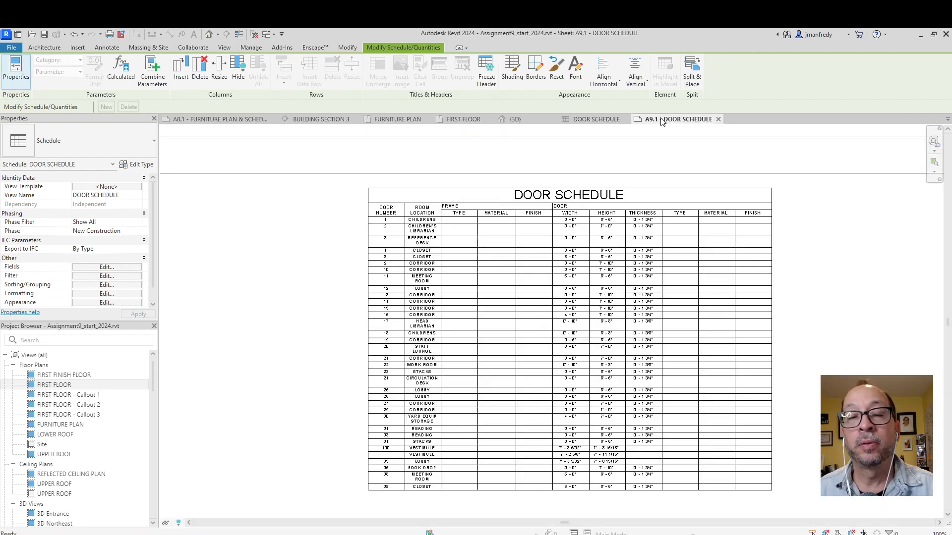
scroll(394, 214, "up", 4)
scroll(394, 214, "up", 3)
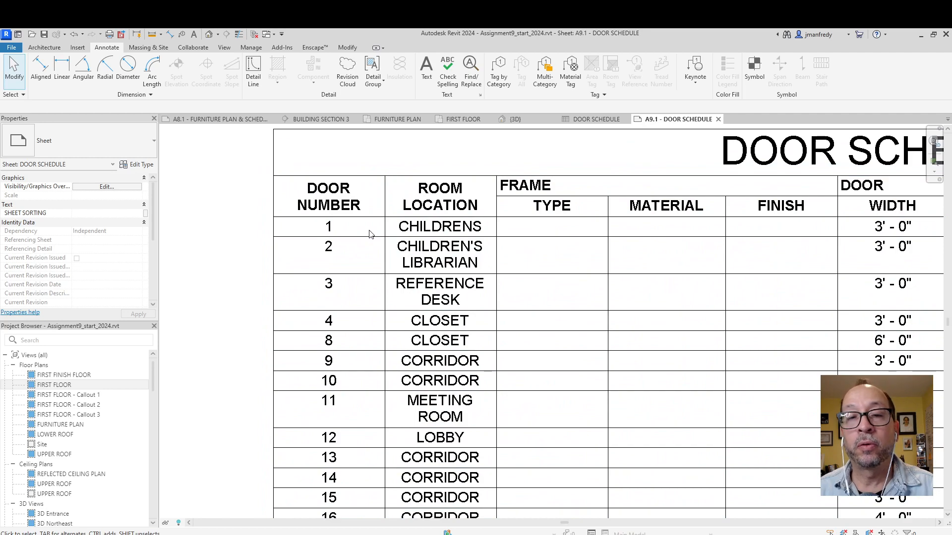
scroll(369, 233, "down", 7)
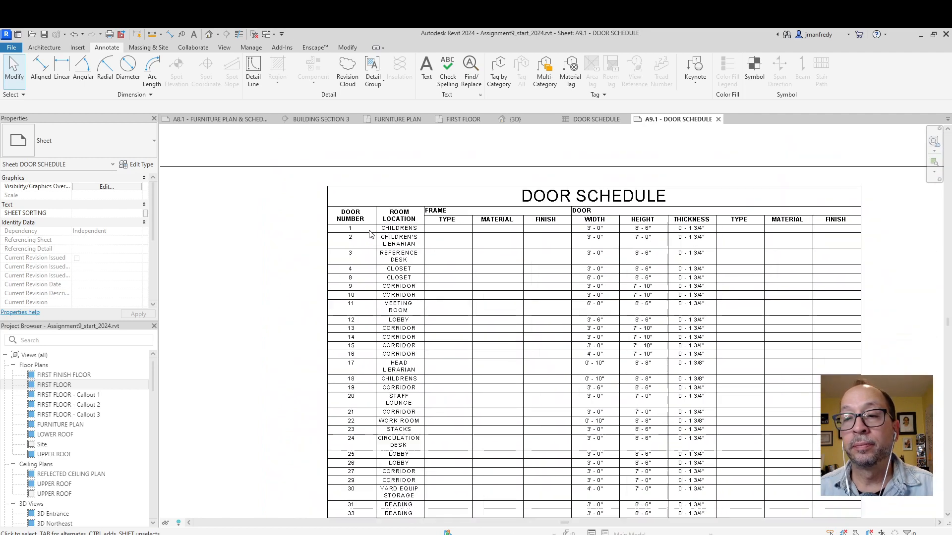
scroll(309, 246, "down", 2)
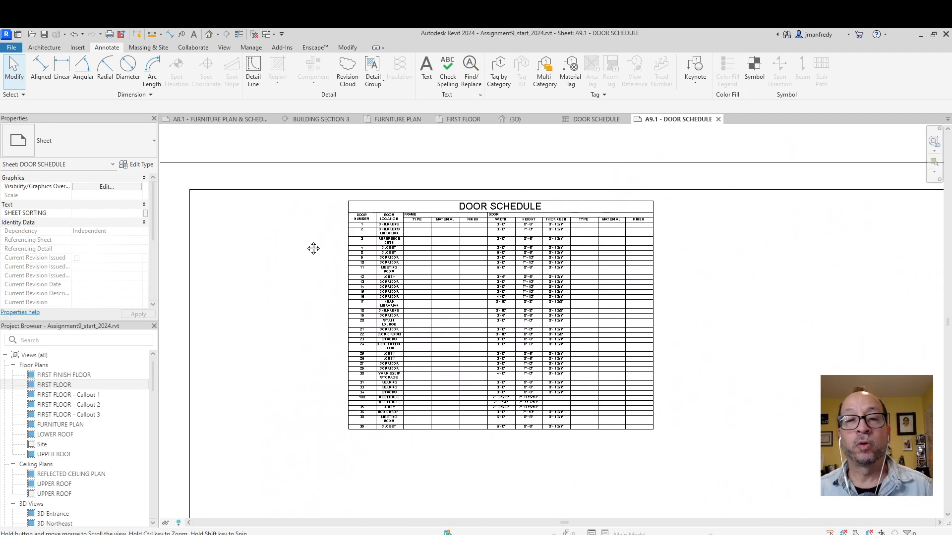
scroll(309, 246, "down", 2)
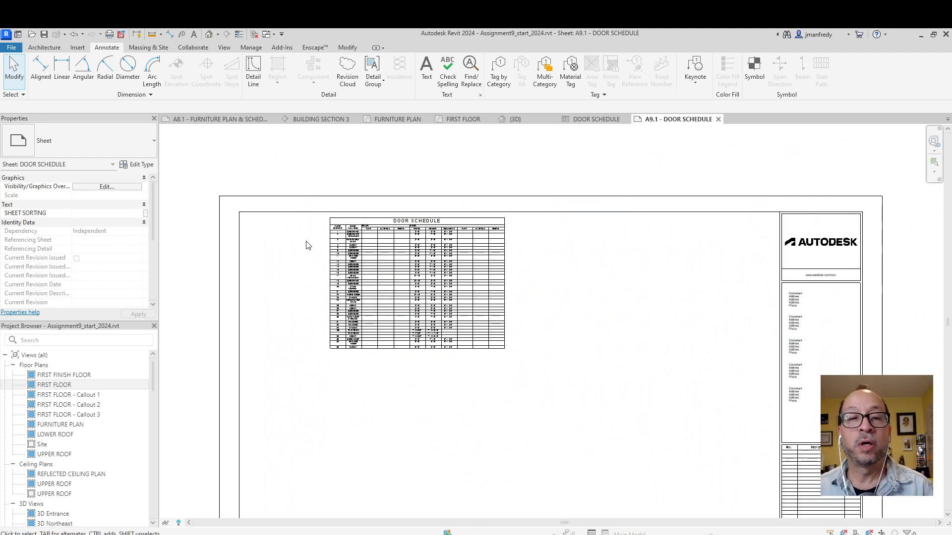
left_click(378, 227)
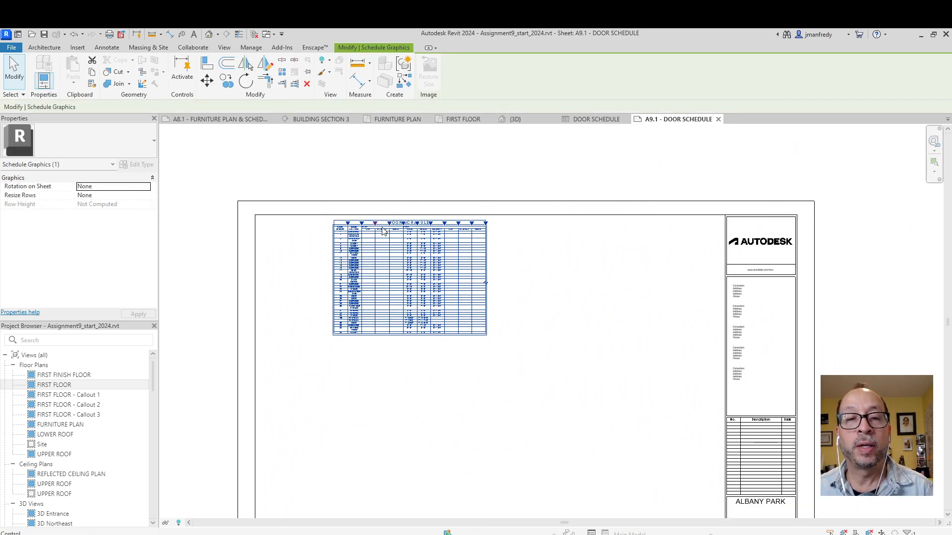
left_click_drag(534, 239, 601, 240)
left_click(512, 275)
scroll(512, 275, "up", 5)
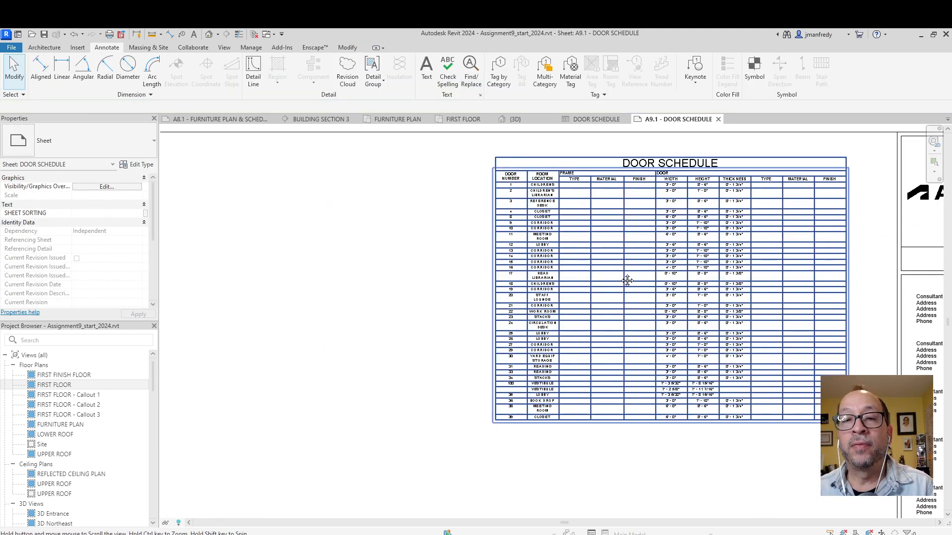
middle_click_drag(345, 278, 303, 296)
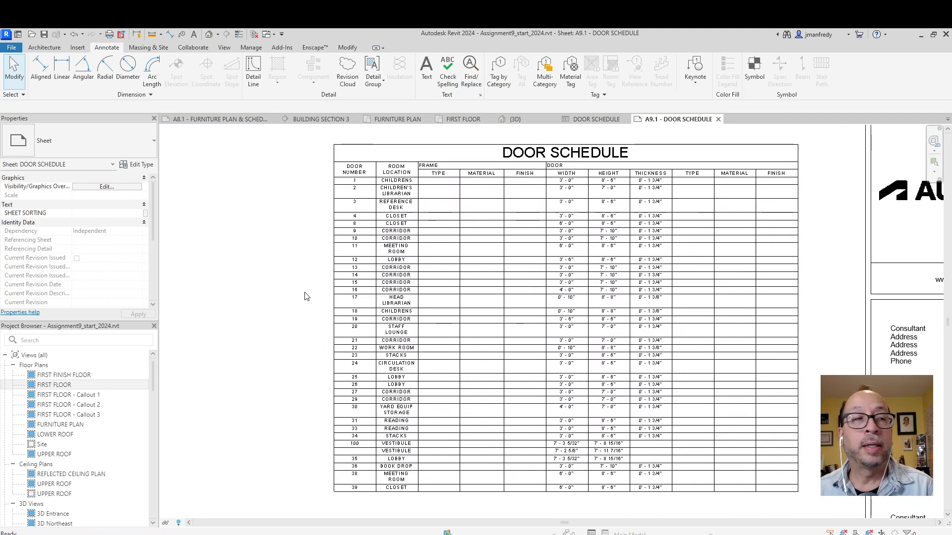
- Switch to the reference PDF drawing set and examine the column groups and entries of the door schedule on sheet A9.1
left_click_drag(0, 122, 332, 117)
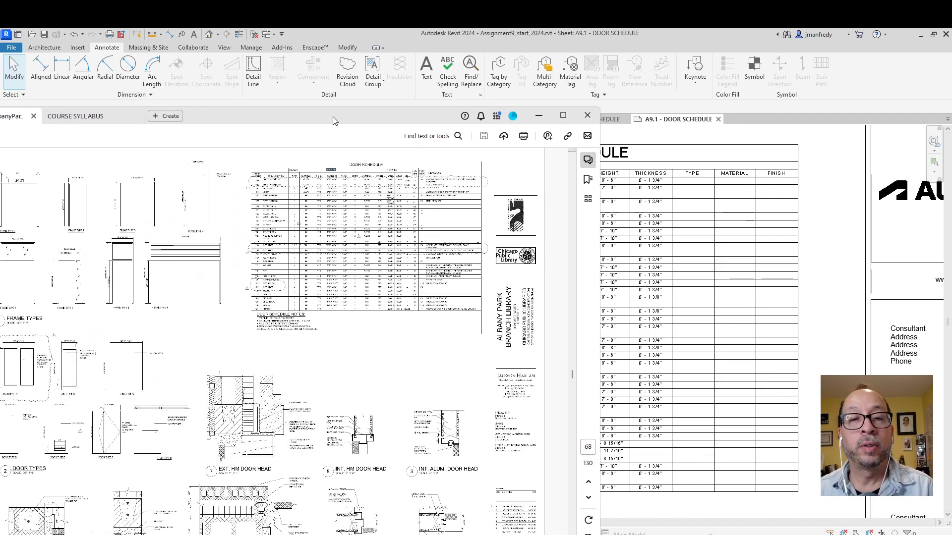
scroll(459, 369, "up", 2)
scroll(463, 379, "down", 2)
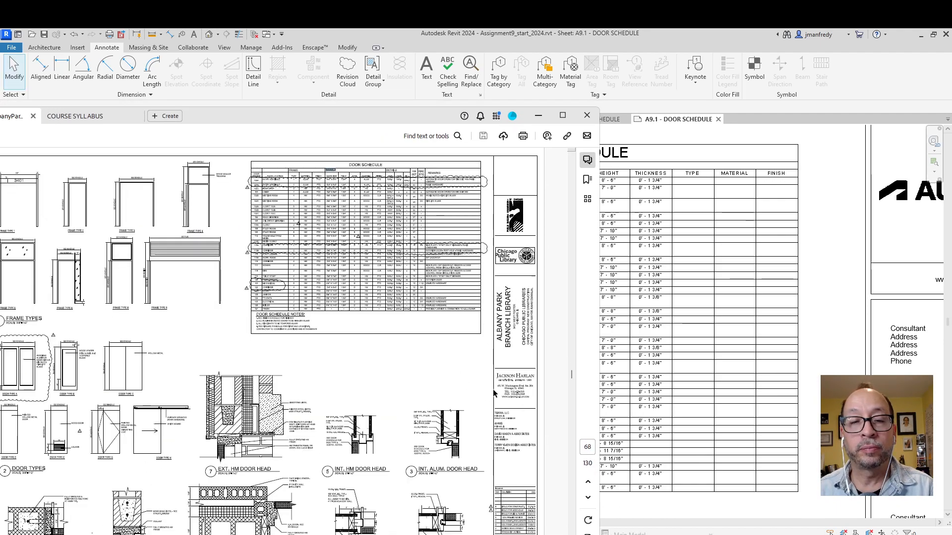
left_click(562, 115)
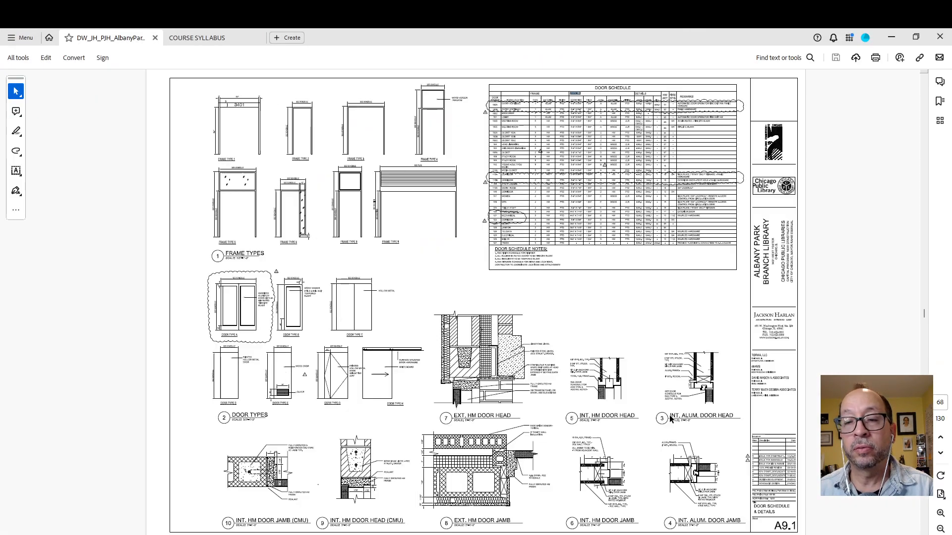
left_click(941, 514)
left_click(940, 513)
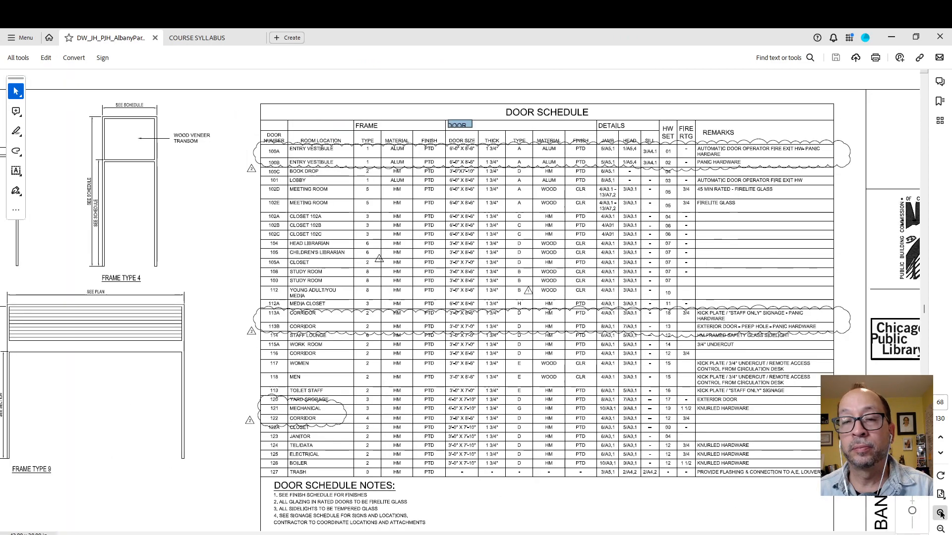
left_click(940, 514)
scroll(471, 263, "down", 1)
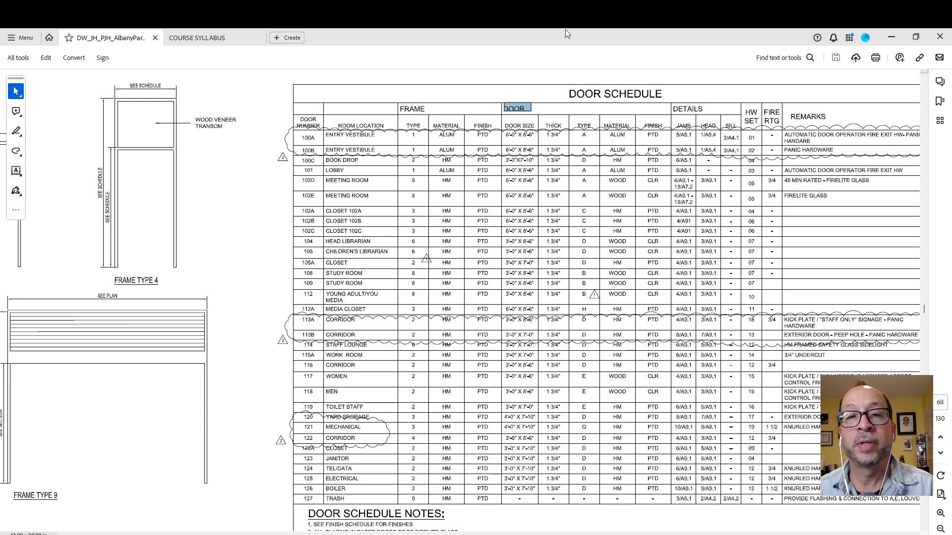
- Switch back to Revit and open the door schedule on sheet A9.1 for editing
left_click_drag(563, 37, 0, 99)
left_click(441, 183)
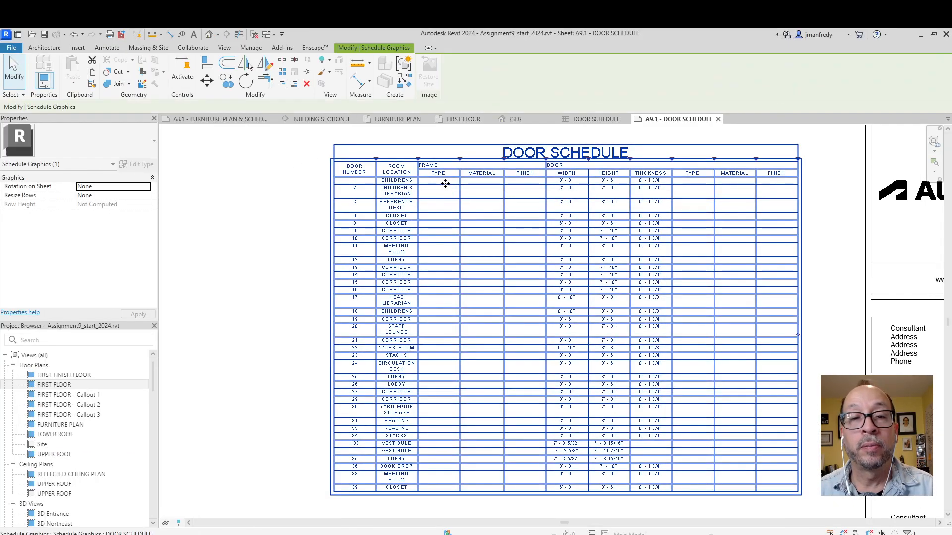
double_click(445, 183)
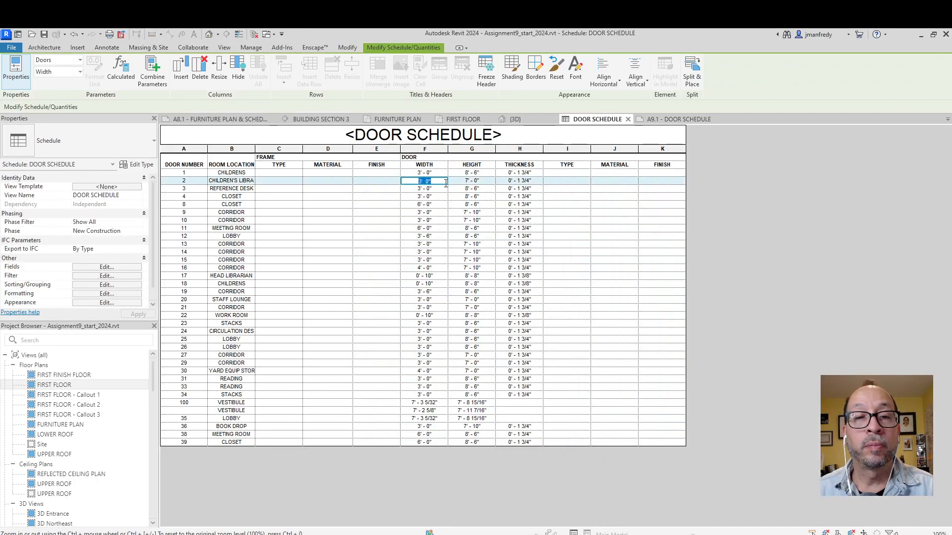
- Set the frame type to 1 for doors 1, 2, 3, 4 and 8 in the door schedule
left_click(288, 173)
left_click(288, 173)
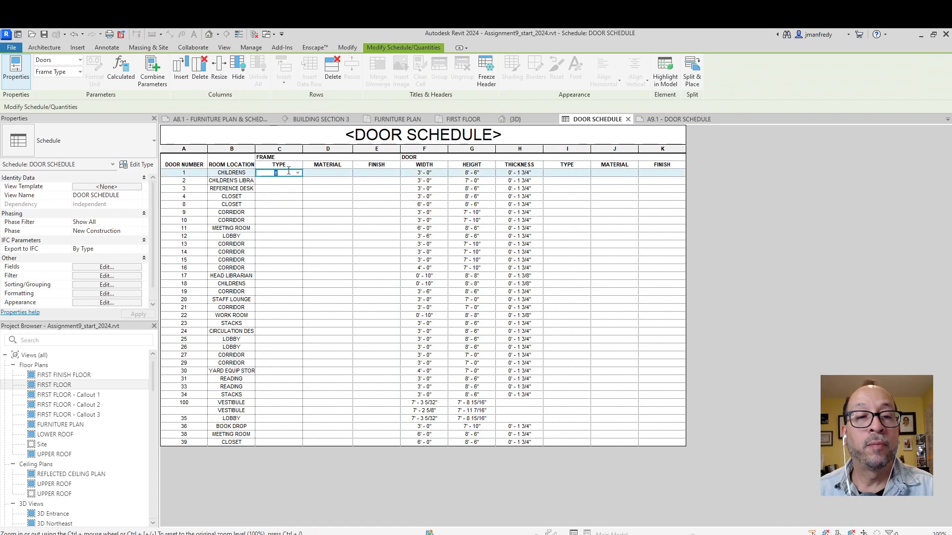
left_click(284, 181)
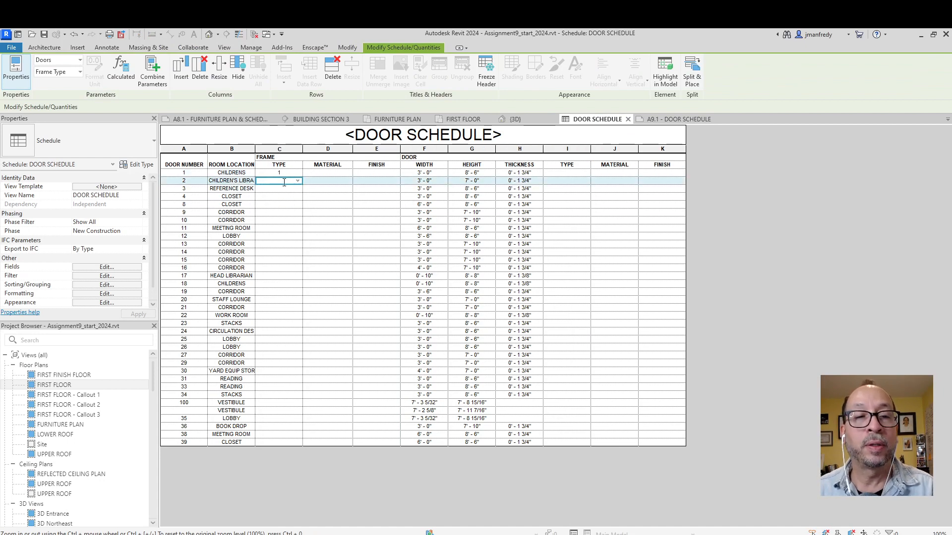
left_click(292, 193)
left_click(297, 189)
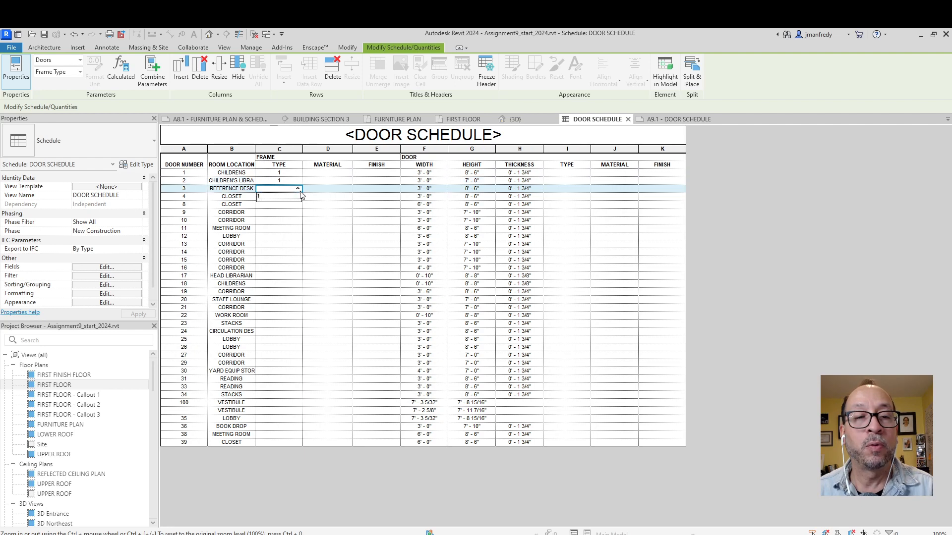
left_click(289, 199)
left_click(290, 207)
left_click(297, 197)
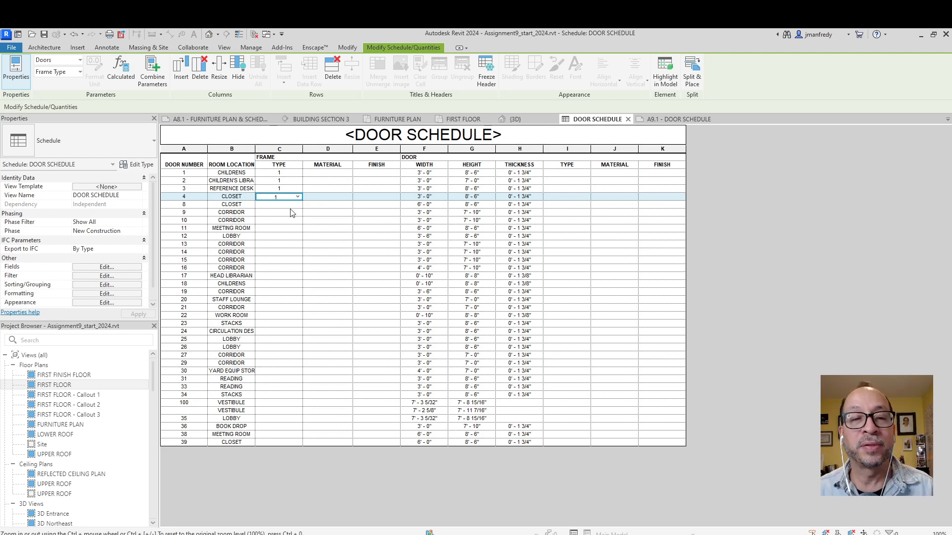
left_click(292, 213)
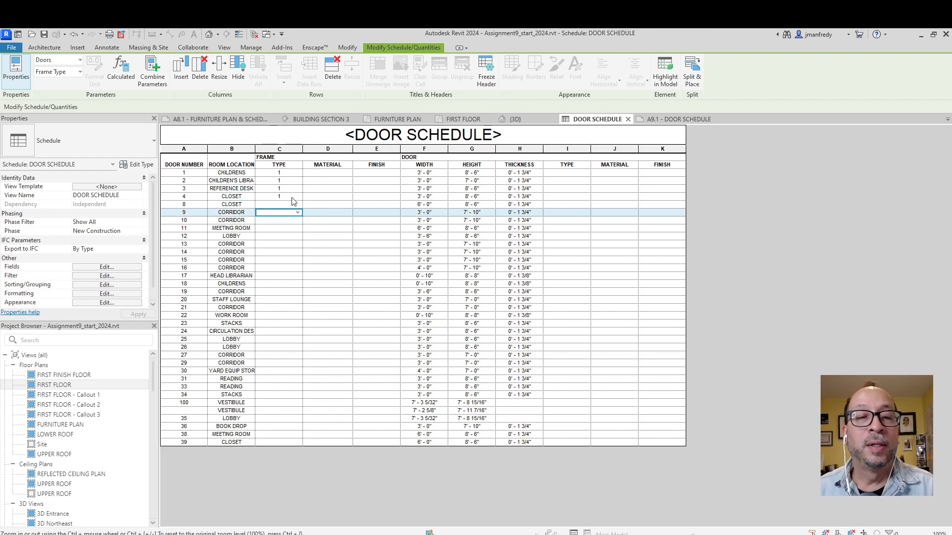
left_click(293, 203)
left_click(297, 212)
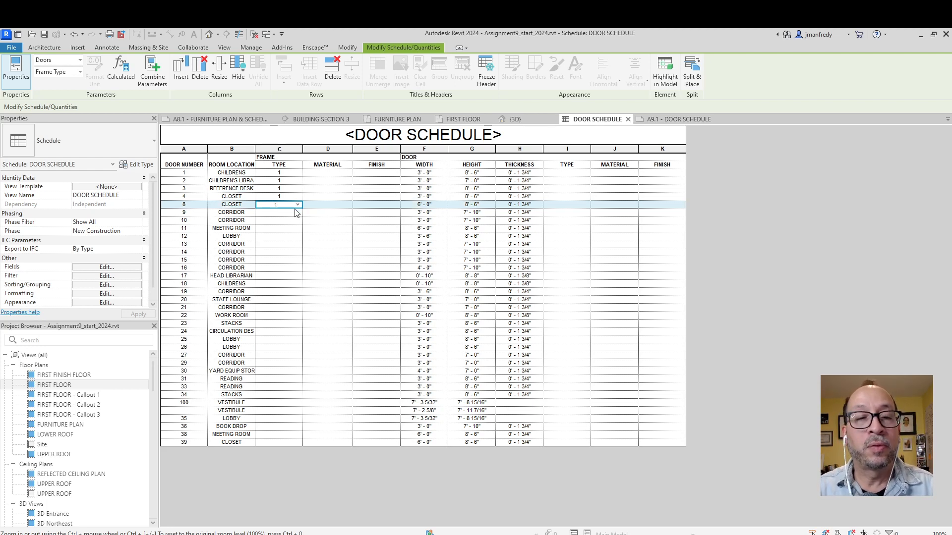
- Set the frame type to 1 for doors 10, 14, 16, 13 and 27
left_click(285, 220)
type("1")
left_click(279, 254)
type("1")
left_click(280, 269)
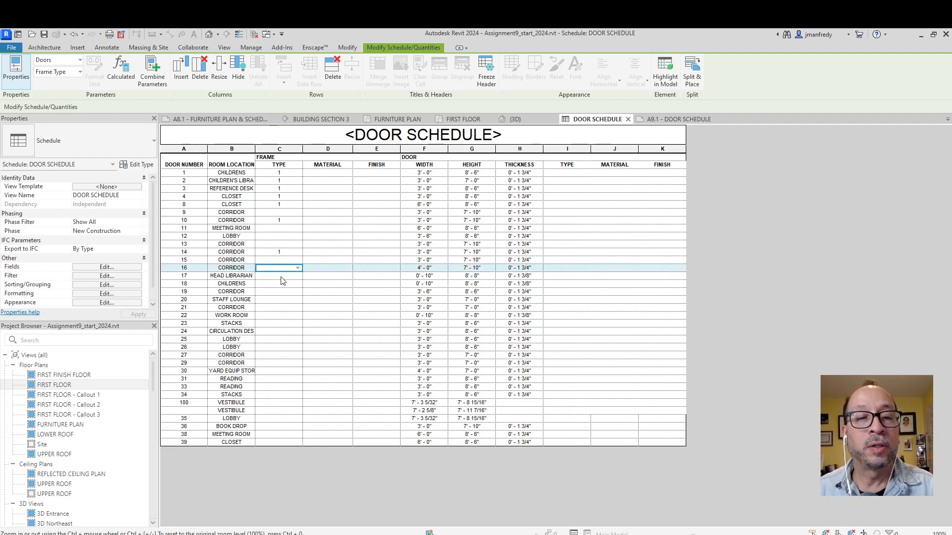
type("1")
left_click(285, 245)
type("1")
left_click(287, 355)
type("1")
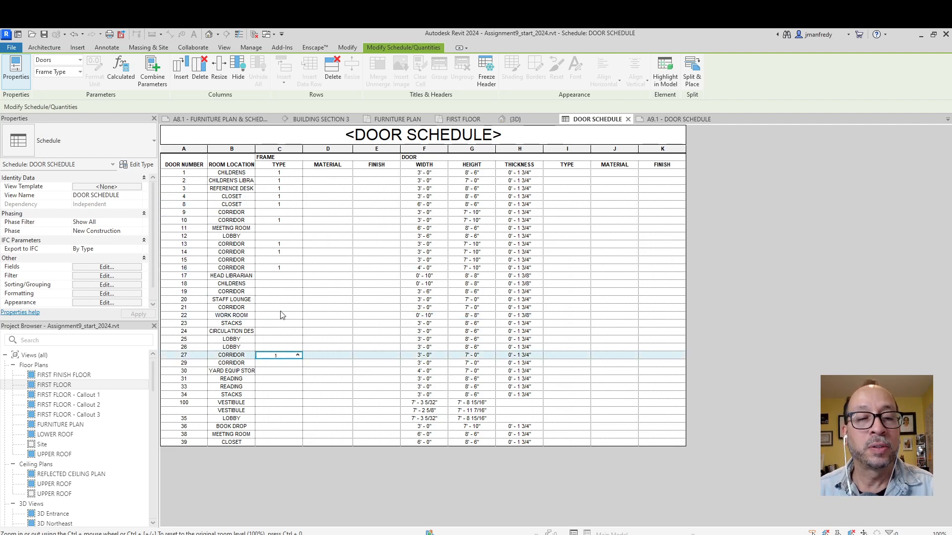
- Set the frame type to 1 for doors 19, 24, 31, 100, 22 and 17
left_click(280, 292)
type("1")
left_click(283, 331)
type("1")
left_click(286, 402)
type("1")
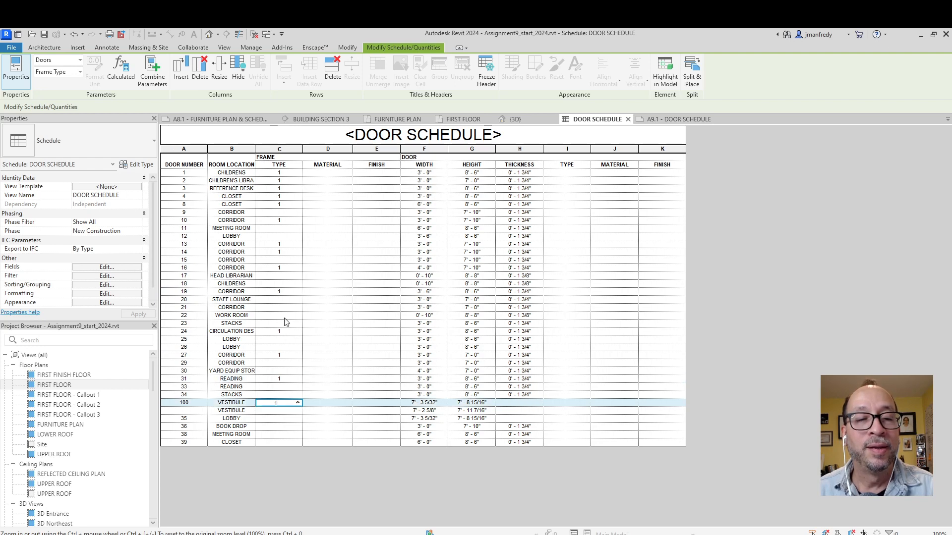
left_click(285, 316)
type("1")
left_click(296, 275)
type("1")
left_click(298, 252)
type("1")
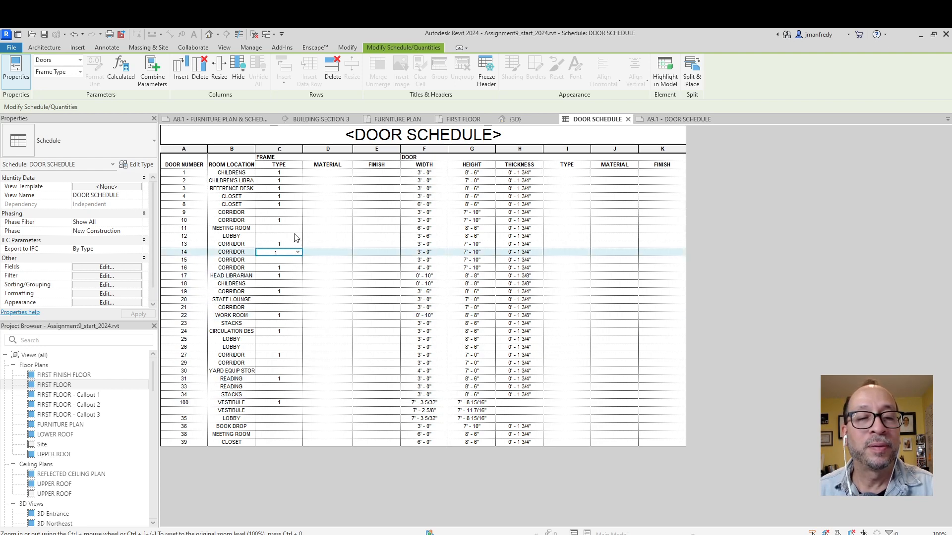
- Set the frame type to 1 for doors 12, 11, 9, 15, 18 and 20
left_click(297, 236)
type("1")
left_click(297, 228)
type("1")
left_click(297, 212)
type("1")
left_click(292, 260)
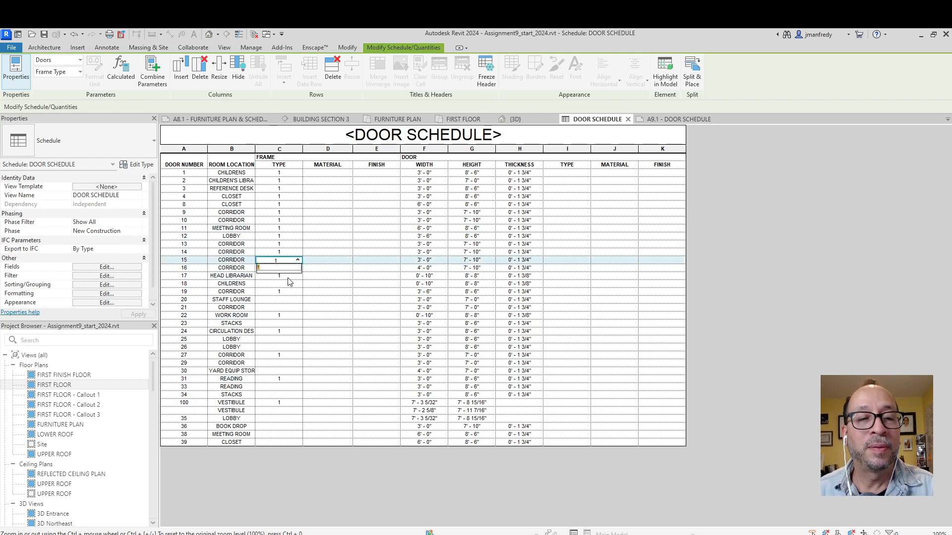
type("1")
left_click(289, 283)
type("1")
left_click(291, 300)
type("1")
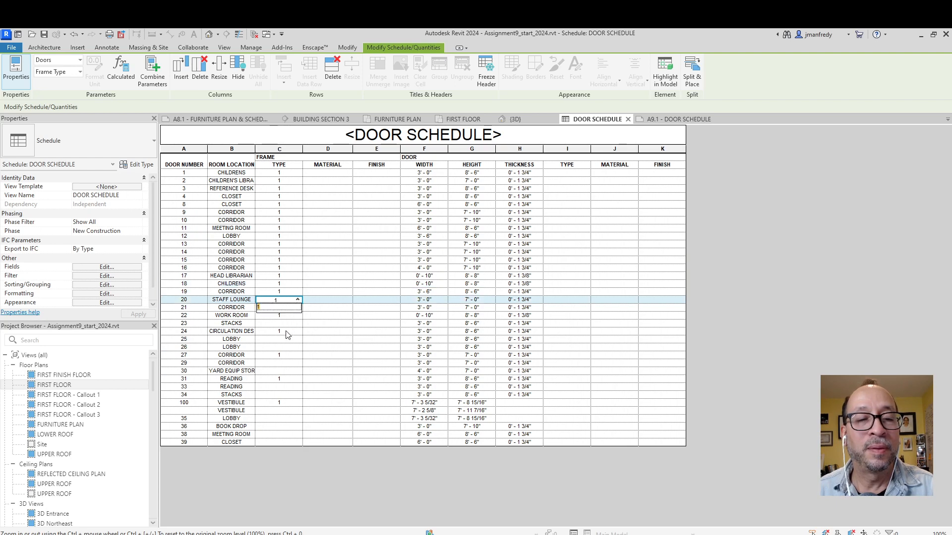
- Set the frame type to 1 for doors 23, 25, 29, 30 and 33
left_click(290, 323)
type("1")
left_click(293, 339)
type("1")
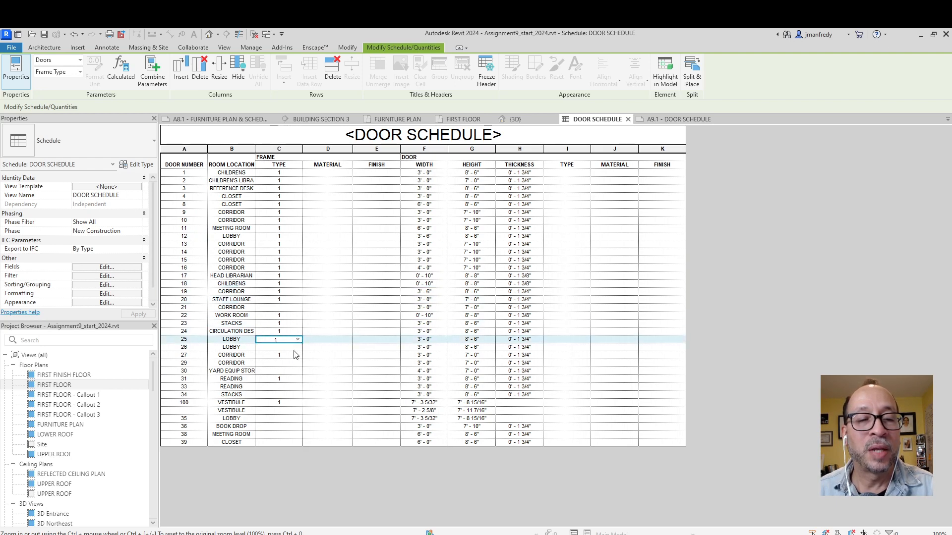
left_click(292, 363)
type("1")
left_click(290, 387)
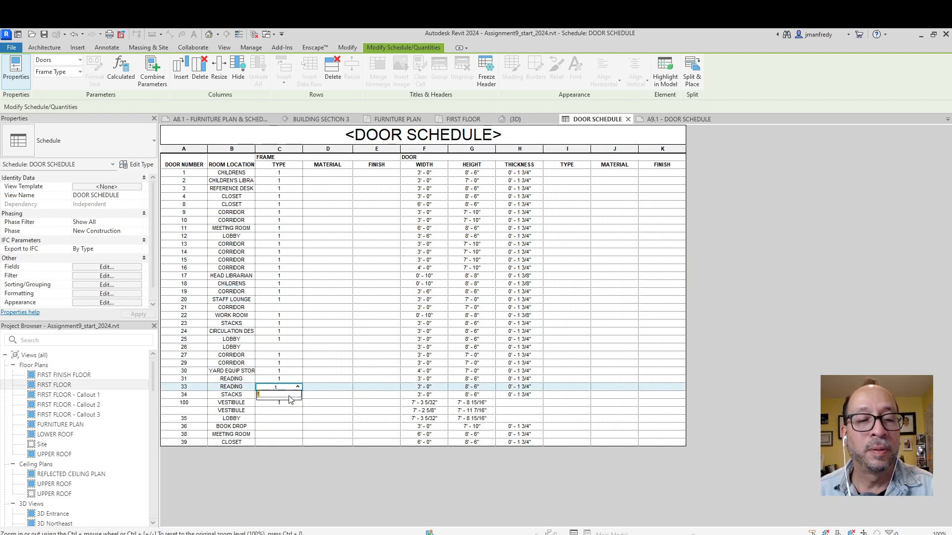
type("1")
- Set the frame type to 1 for the unnumbered vestibule door and doors 38, 36, 35 and 39
left_click(291, 411)
type("1")
left_click(289, 435)
type("1")
left_click(290, 426)
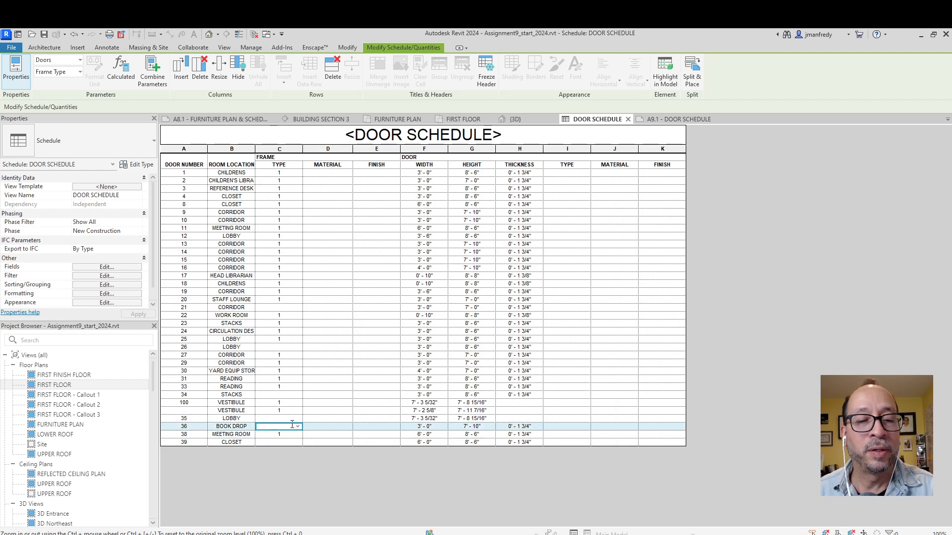
type("1")
left_click(293, 413)
left_click(292, 419)
type("1")
left_click(283, 442)
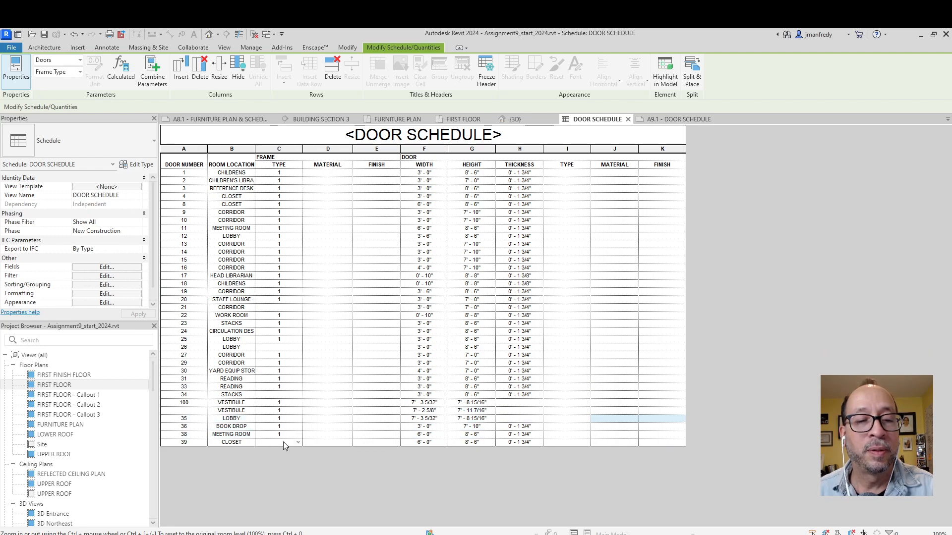
type("1")
- Fill in frame type 1 for doors 34, 26 and 21, the remaining blank entries of that column
left_click(290, 395)
type("1")
left_click(291, 349)
type("1")
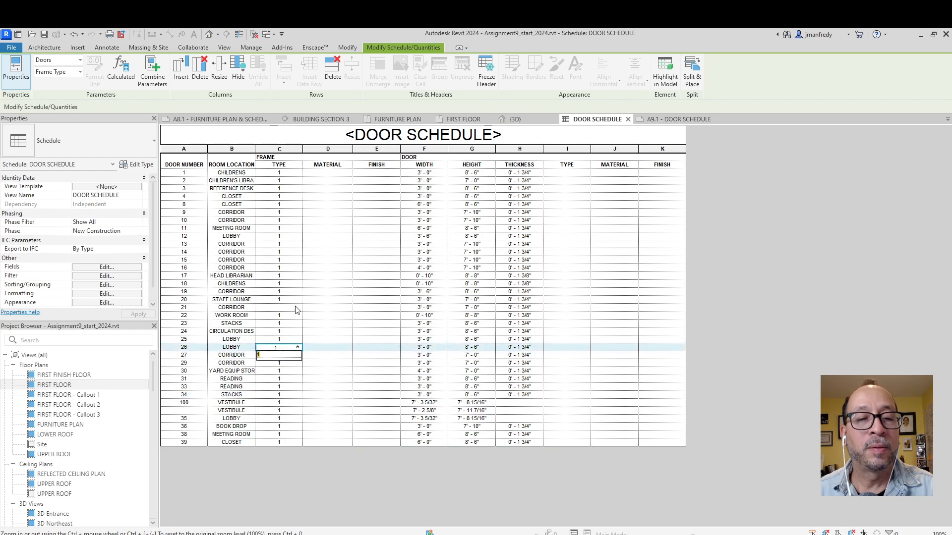
left_click(293, 308)
type("1")
- Check the frame material entries in the reference PDF's door schedule and return to the Revit schedule
left_click(337, 268)
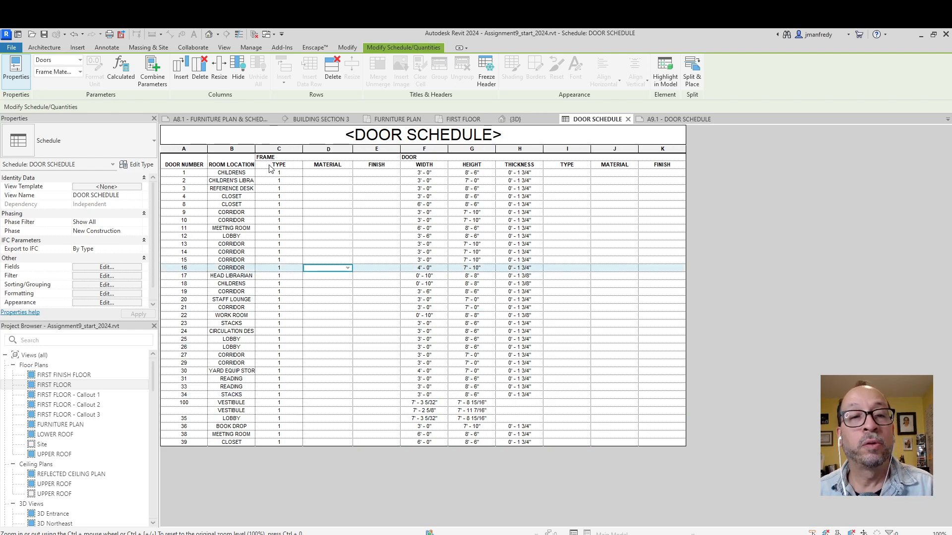
left_click_drag(0, 103, 303, 94)
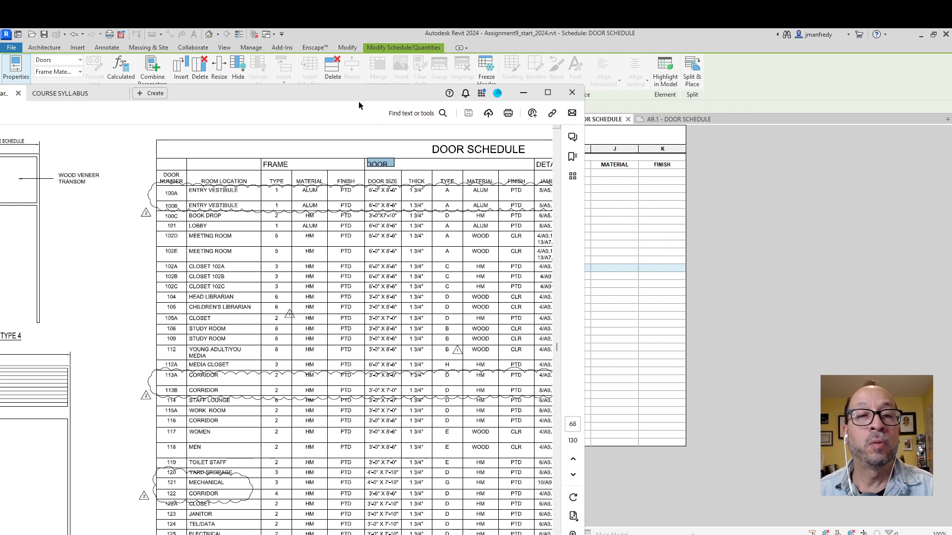
left_click_drag(360, 96, 0, 126)
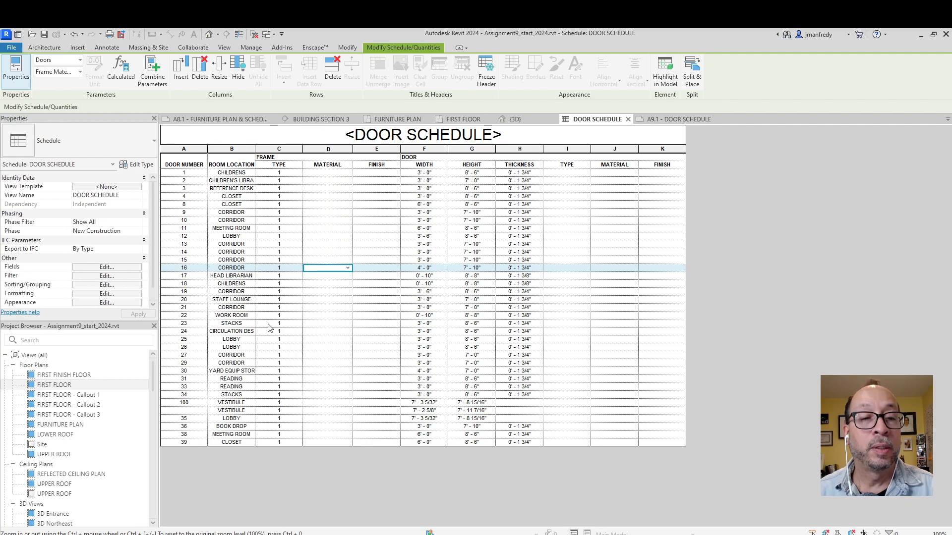
- Enter ALUM as the frame material of vestibule door 100
left_click(320, 402)
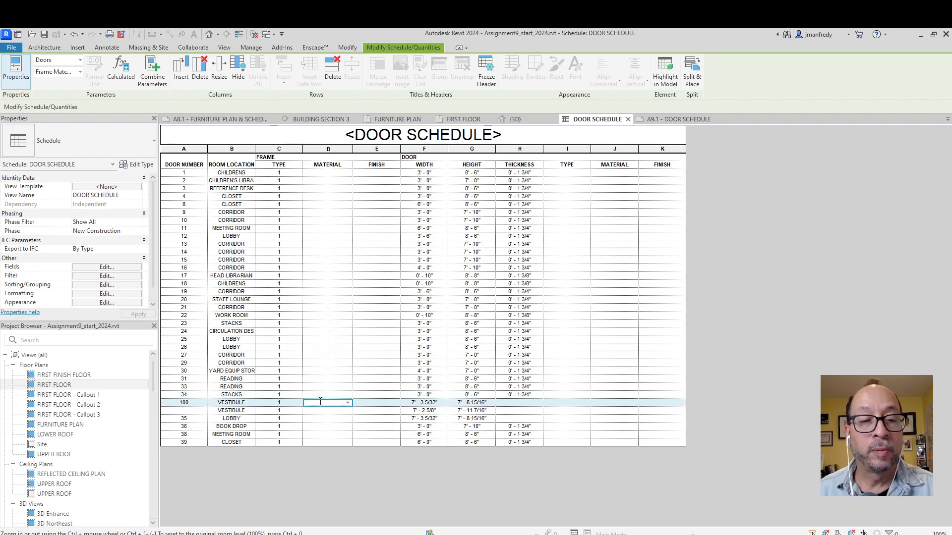
type("alu")
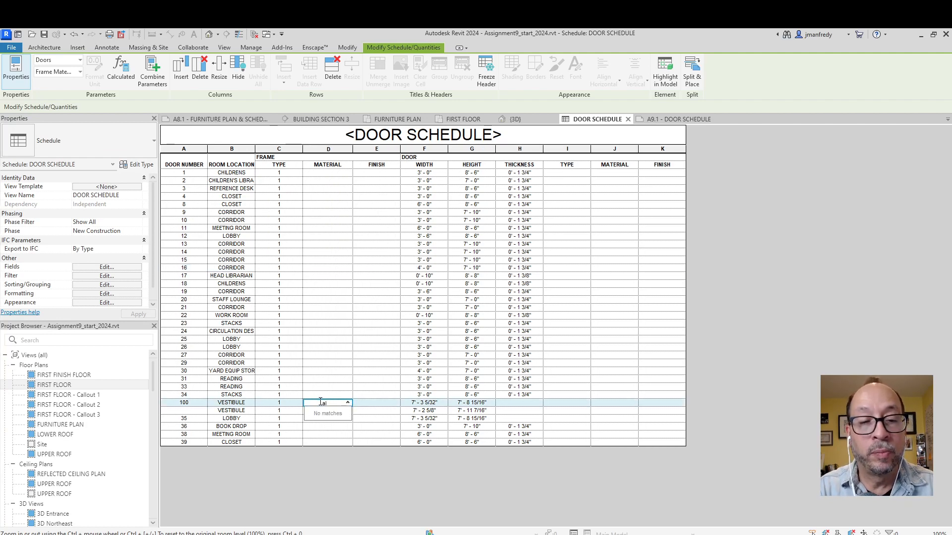
key("BackSpace")
key("BackSpace")
type("L")
key("Return")
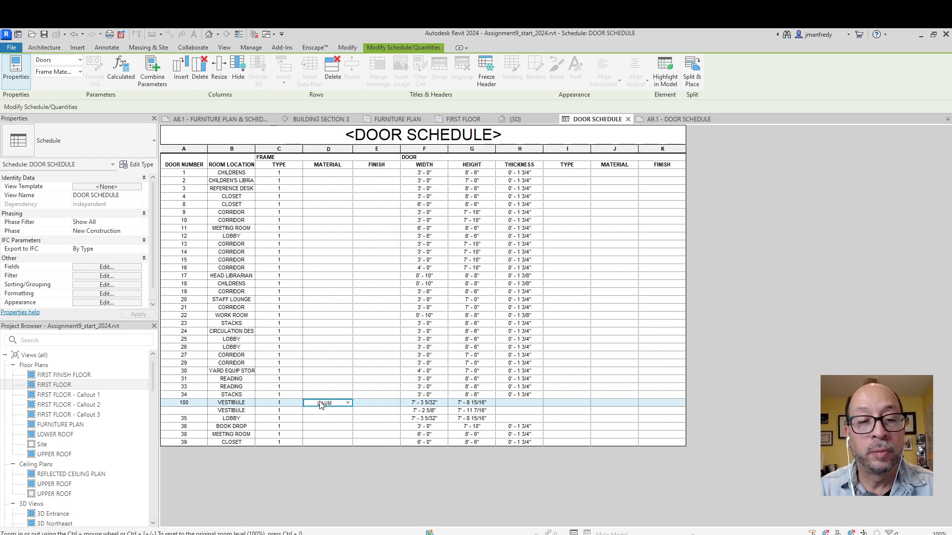
type("ALUM")
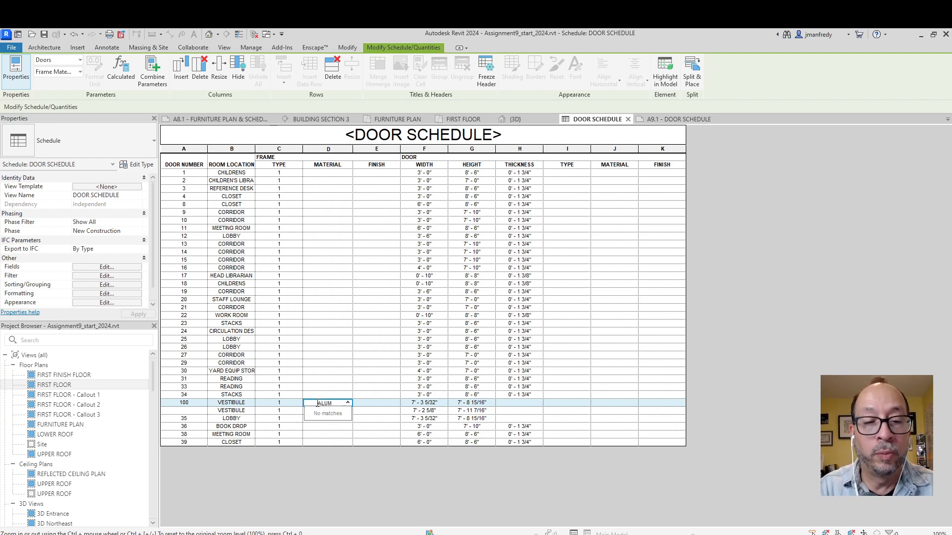
key("Return")
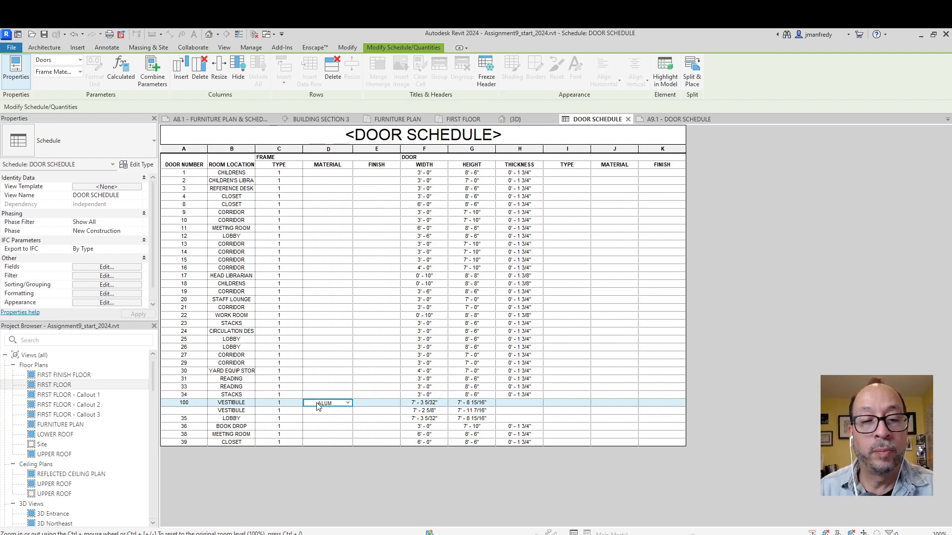
- Set the frame material to ALUM for the unnumbered vestibule door and lobby door 35
left_click(349, 411)
left_click(327, 420)
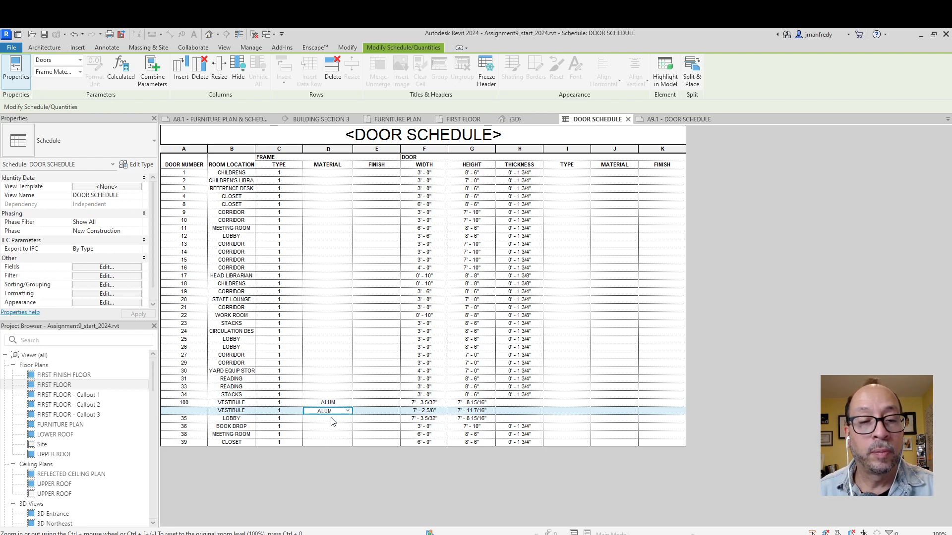
left_click(332, 420)
left_click(333, 420)
left_click(333, 429)
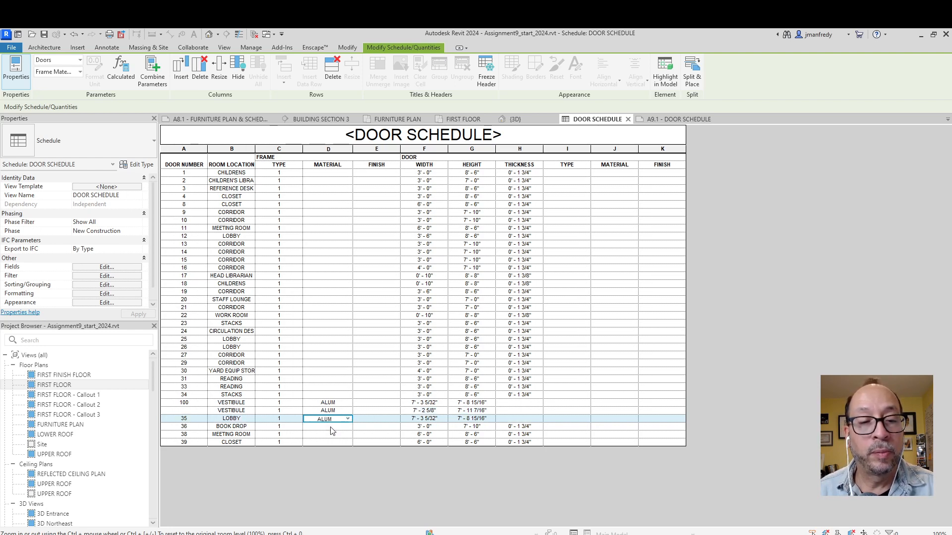
- Set the frame material to HM for doors 1, 3, 11 and 16
left_click(327, 173)
type("HM")
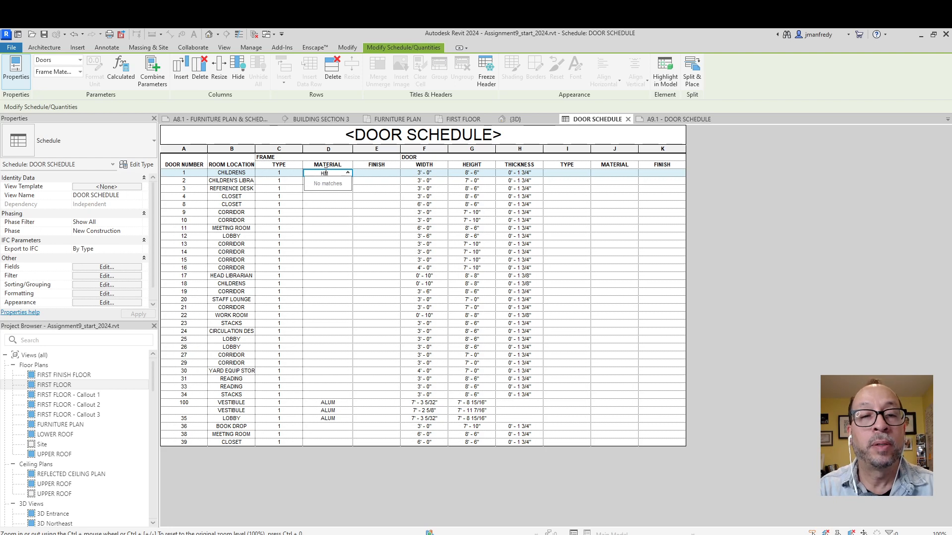
key("Return")
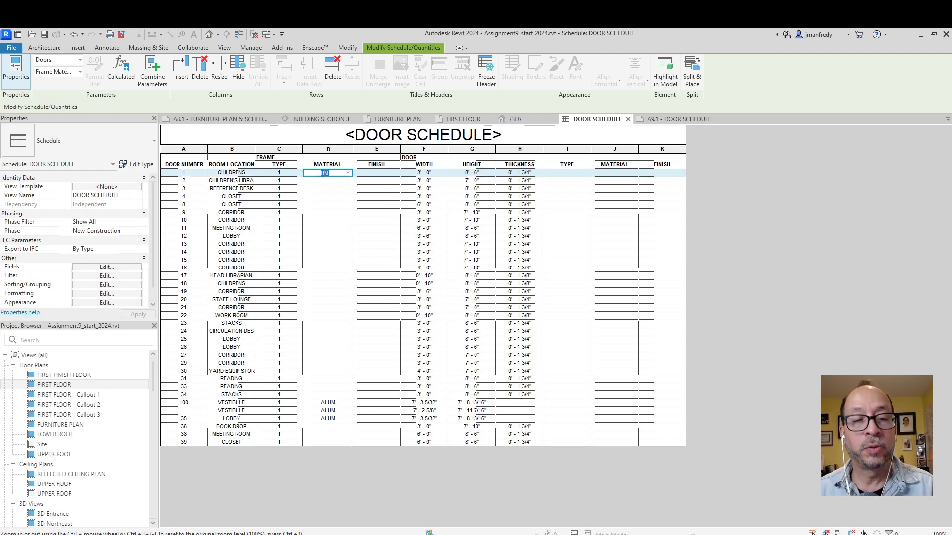
left_click(330, 189)
type("HM")
left_click(331, 228)
type("HM")
left_click(332, 267)
type("HM")
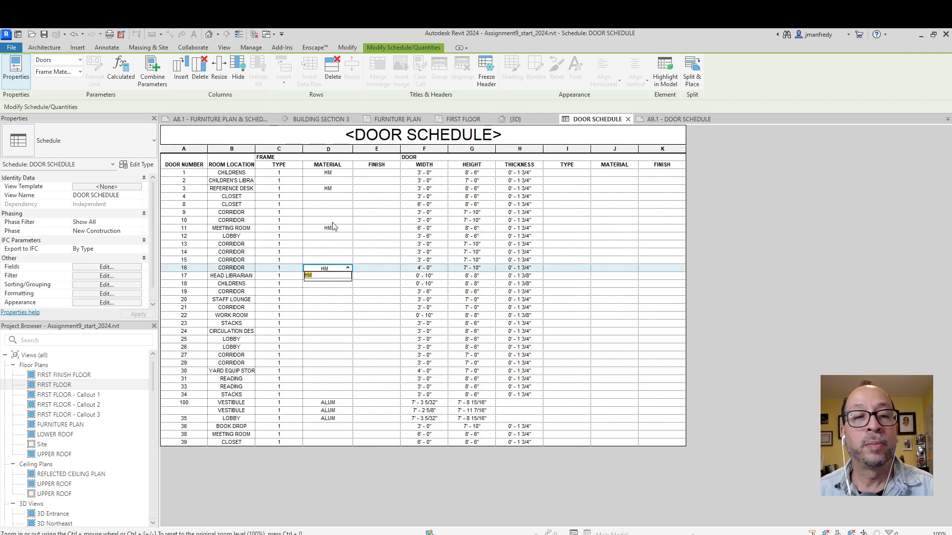
- Set the frame material to HM for doors 10, 8, 4 and 20
left_click(331, 221)
type("HM")
left_click(341, 204)
type("HM")
left_click(339, 197)
type("HM")
left_click(331, 260)
left_click(329, 300)
type("HM")
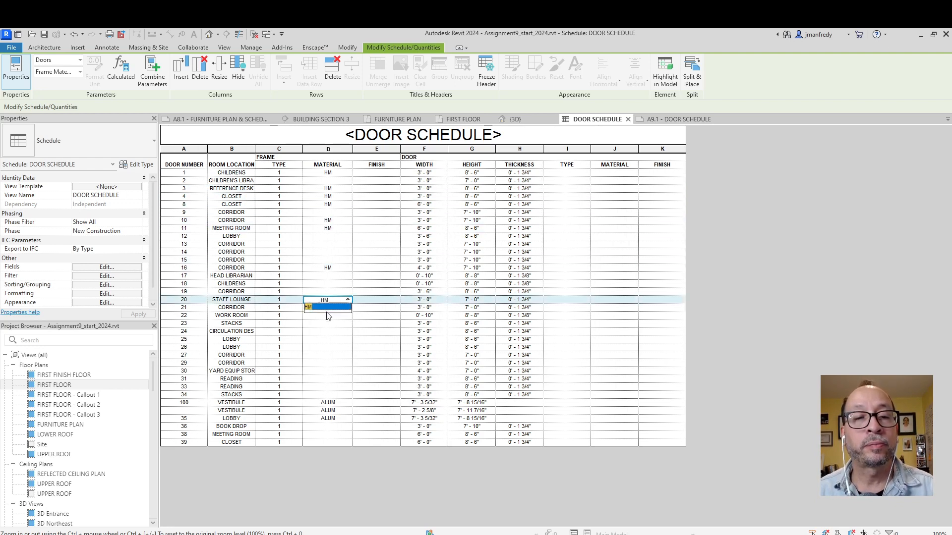
- Set the frame material to HM for doors 26, 21, 15, 13 and 9
left_click(327, 332)
left_click(331, 347)
key("ctrl+v")
left_click(333, 307)
key("ctrl+v")
left_click(336, 260)
key("ctrl+v")
left_click(338, 244)
key("ctrl+v")
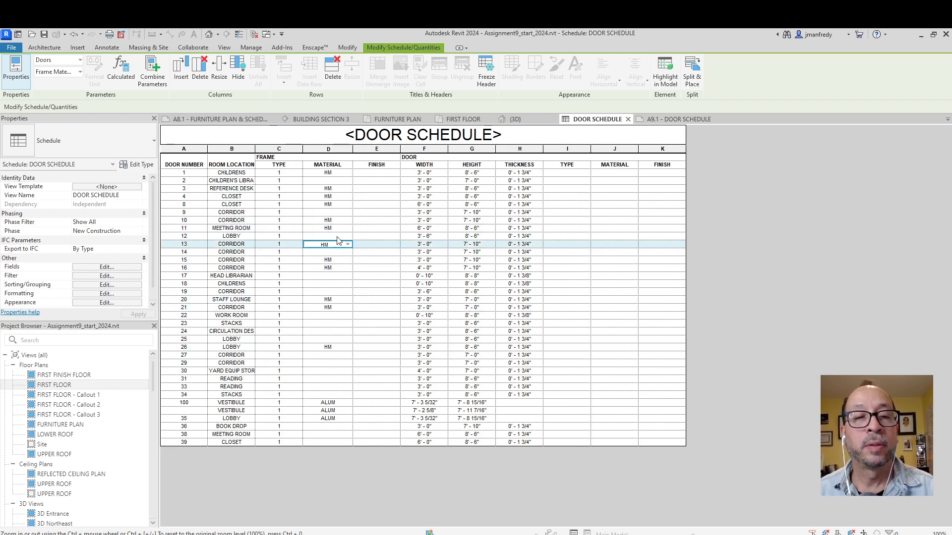
left_click(341, 211)
type("HM")
left_click(386, 237)
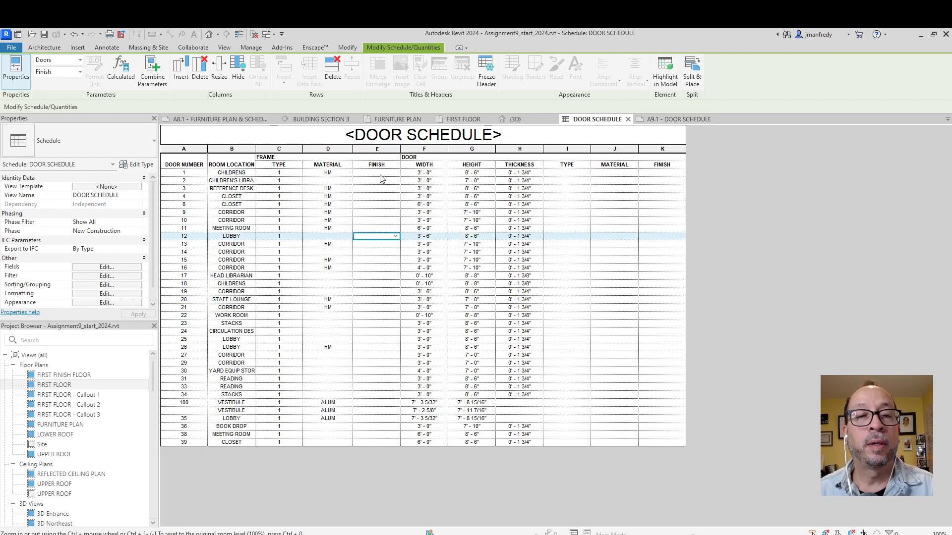
- Set the frame finish to PTD for doors 1, 4 and 10
left_click(379, 174)
left_click_drag(0, 130, 0, 130)
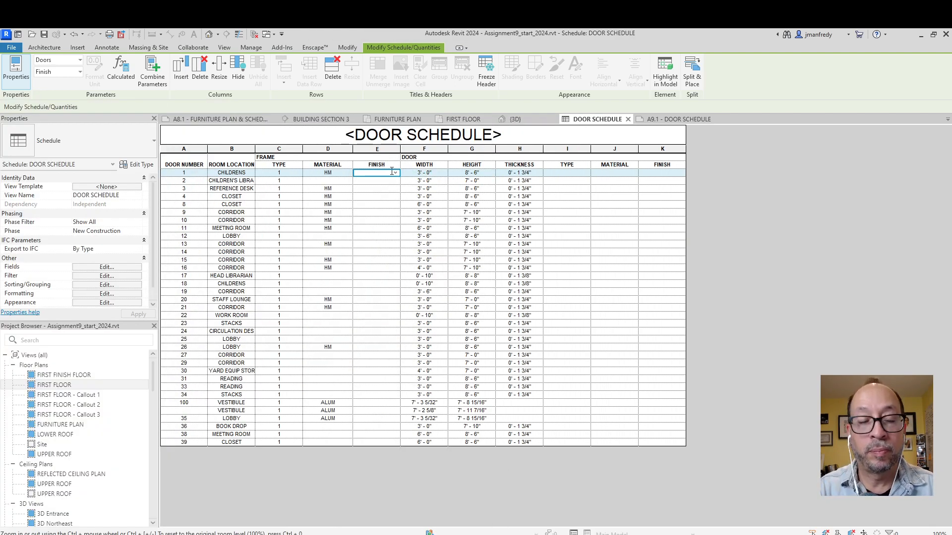
type("PTD")
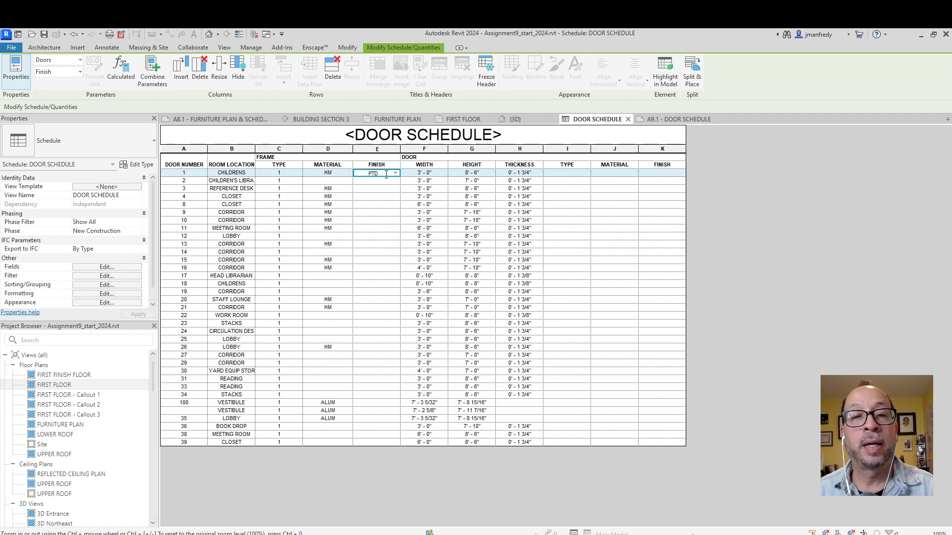
left_click(379, 196)
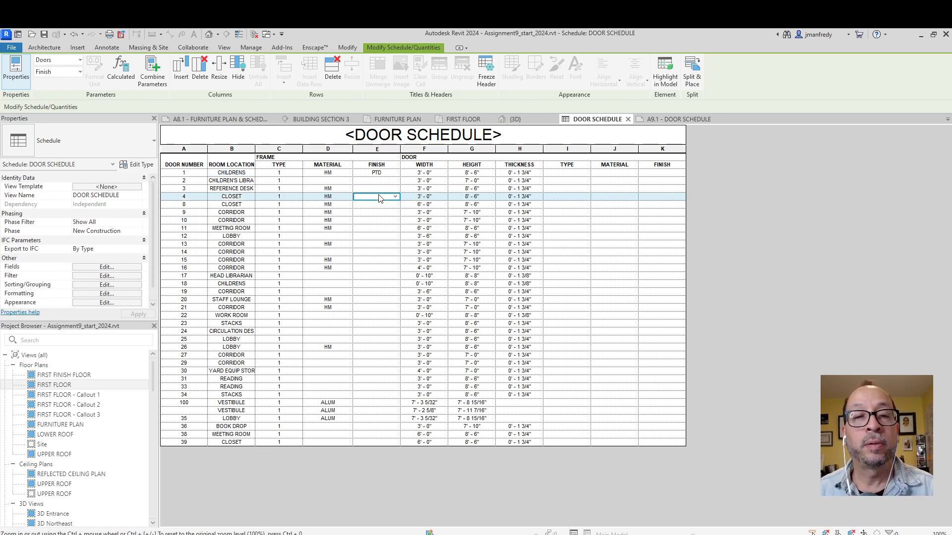
type("PTD")
left_click(376, 221)
type("PTD")
- Set the frame finish to PTD for doors 19 and 15 and to PTDPTD for door 24
left_click(378, 259)
left_click(377, 269)
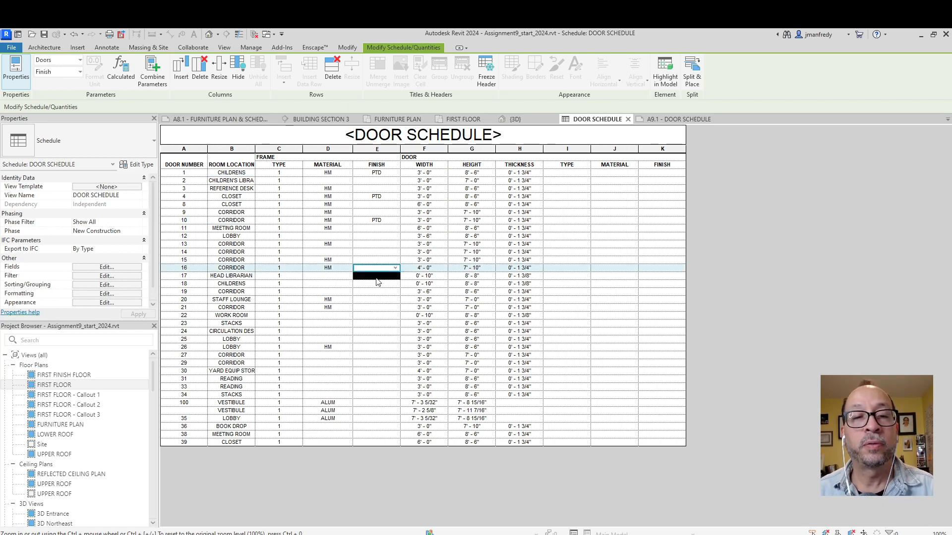
left_click(376, 292)
type("PTD")
left_click(378, 260)
type("PTD")
left_click(377, 331)
type("PTDPTD")
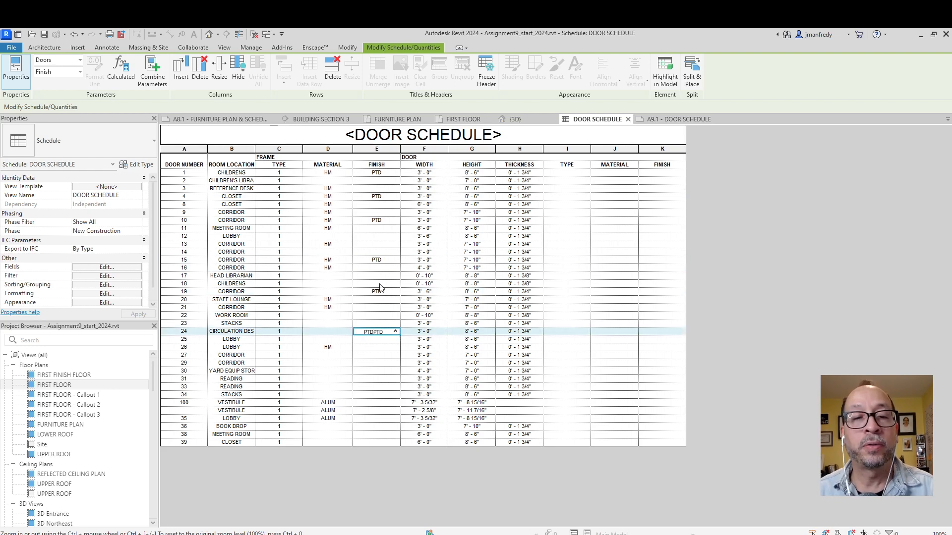
- Set the frame finish to PTD for doors 18, 12 and 3
left_click(376, 283)
type("PTD")
left_click(377, 237)
type("PTD")
left_click(391, 189)
type("PTD")
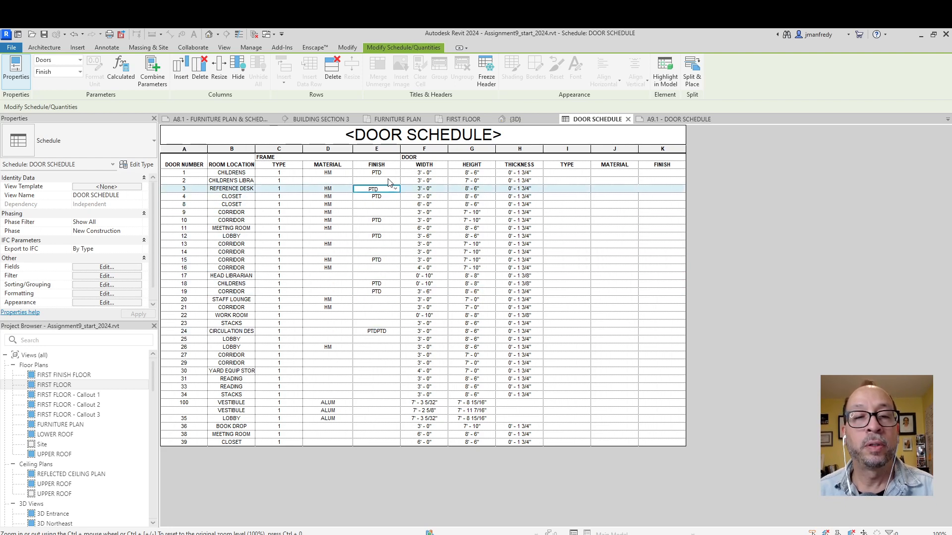
- Set the frame finish to PTD for doors 2 and 27, and correct door 24's frame finish to PTD
left_click(377, 180)
type("PTD")
left_click(377, 355)
type("PTD")
left_click(391, 331)
key("BackSpace")
key("BackSpace")
key("BackSpace")
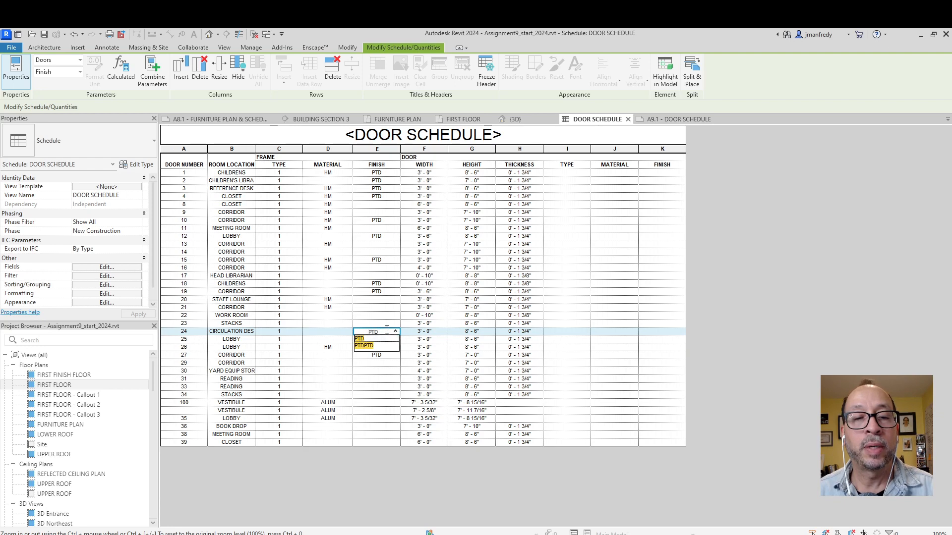
- Set the frame finish to PTD for doors 22, 16 and 13
left_click(377, 315)
type("PTD")
left_click(376, 268)
type("PTD")
left_click(386, 244)
type("PTD")
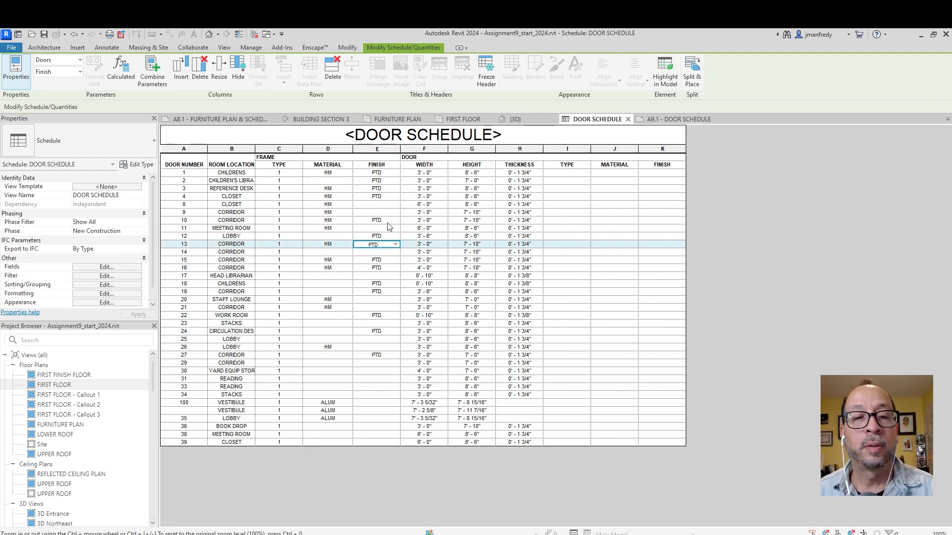
- Set the frame finish to PTD for doors 11, 8 and 9
left_click(388, 228)
type("PTD")
left_click(391, 206)
left_click(392, 198)
type("PTD")
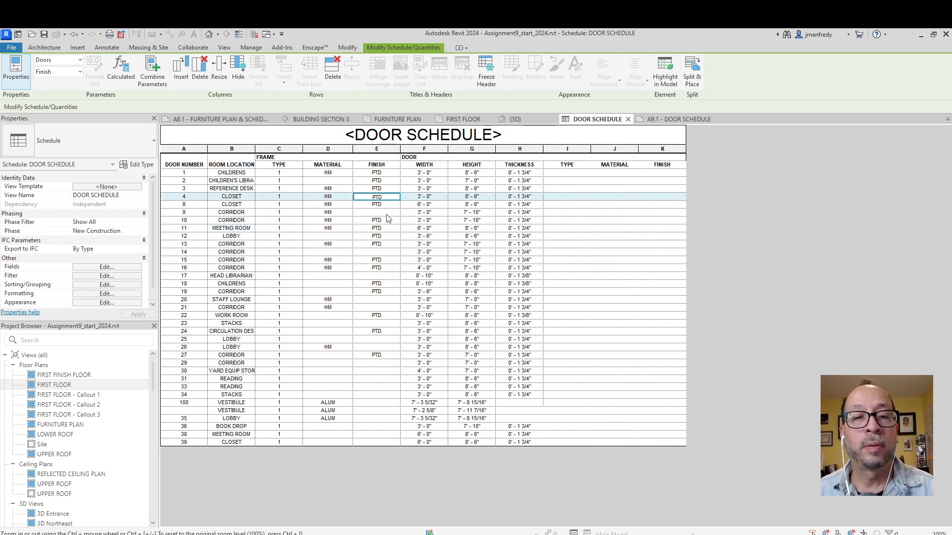
left_click(391, 213)
type("PTD")
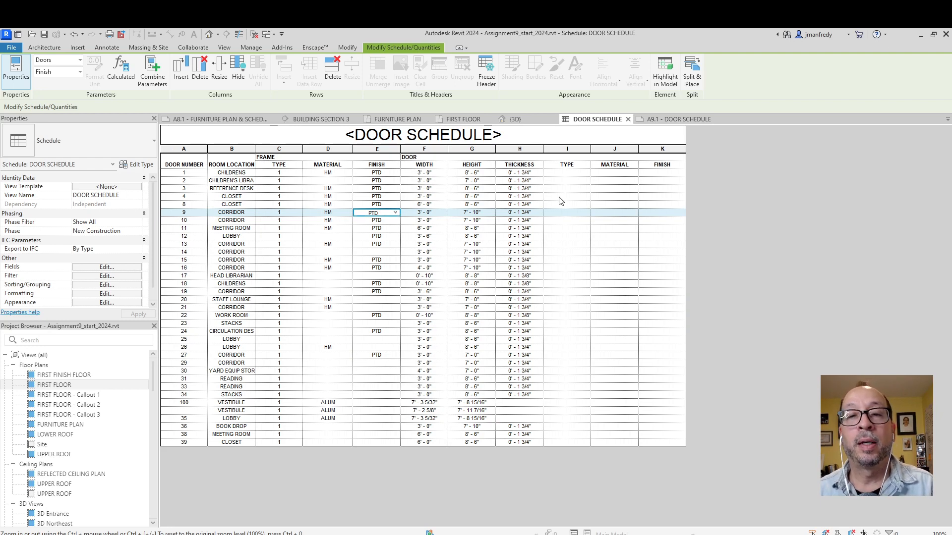
- Switch to the reference drawings PDF and examine the door type elevations and their letters, along with the type column of the door schedule
left_click(575, 173)
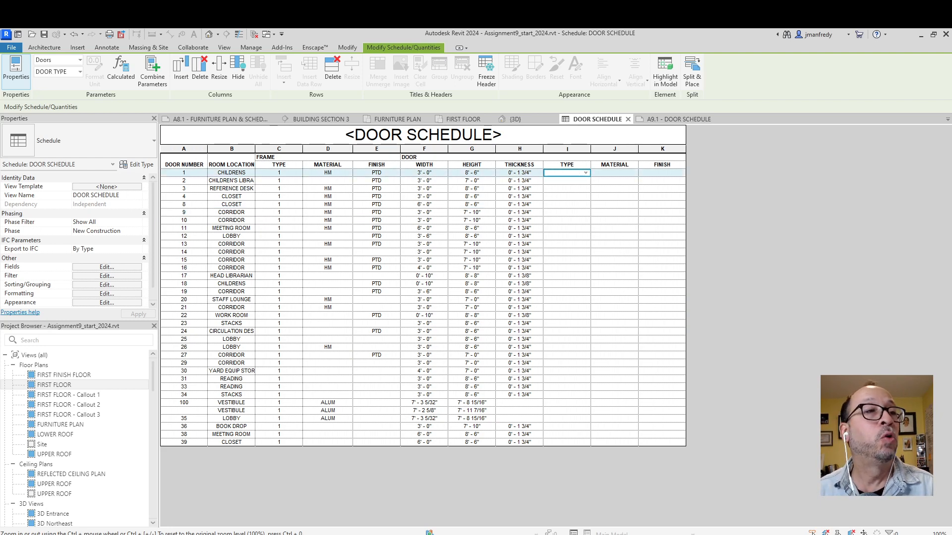
key("alt+Tab")
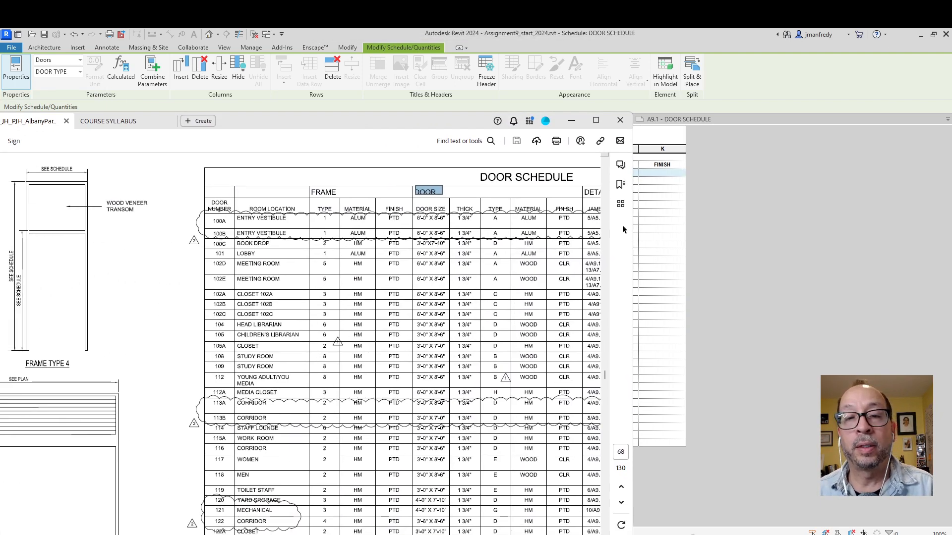
left_click_drag(635, 226, 744, 225)
left_click(701, 121)
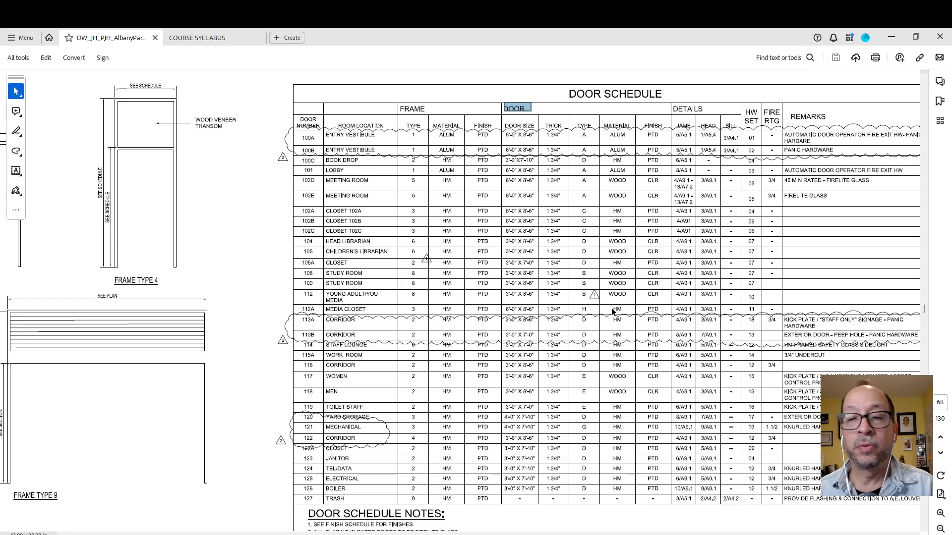
left_click(941, 529)
left_click(941, 529)
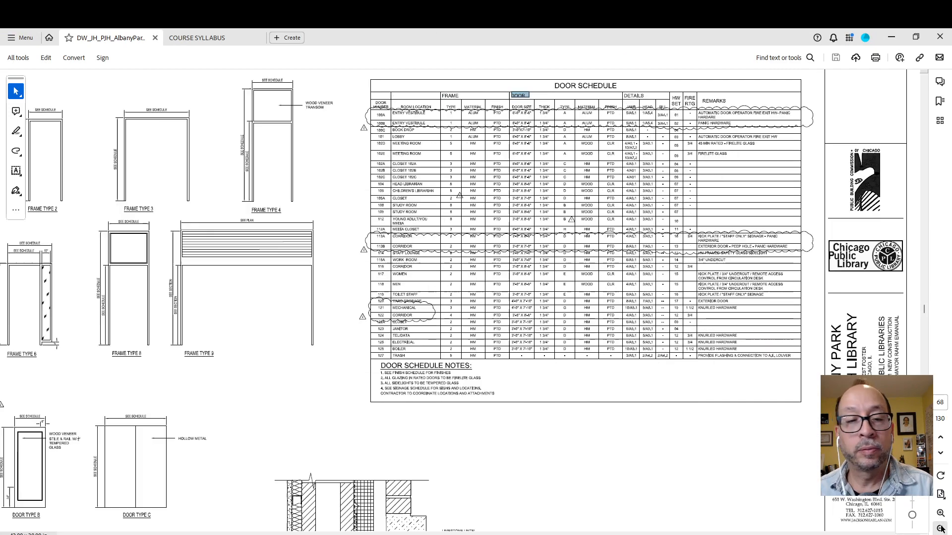
left_click(940, 529)
left_click(941, 529)
mouse_move(91, 321)
left_mouse_down()
mouse_move(260, 436)
mouse_move(424, 513)
left_mouse_up()
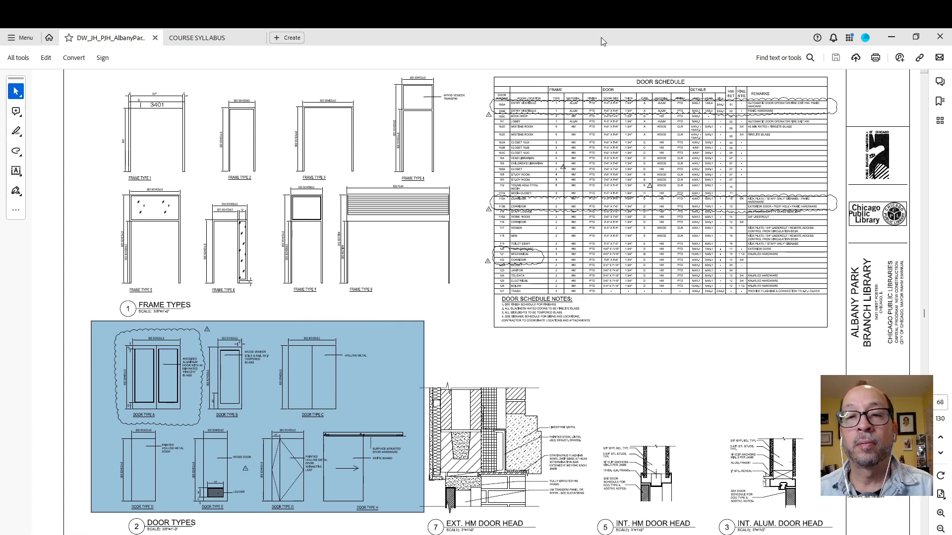
left_click_drag(601, 38, 0, 75)
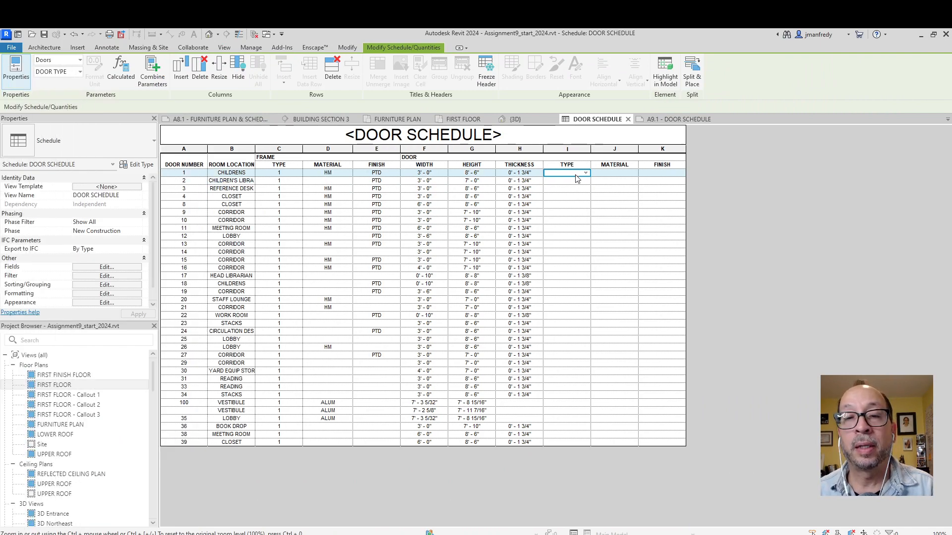
- Set the door type to A for doors 1, 2 and 4
type("A")
left_click_drag(614, 221, 662, 246)
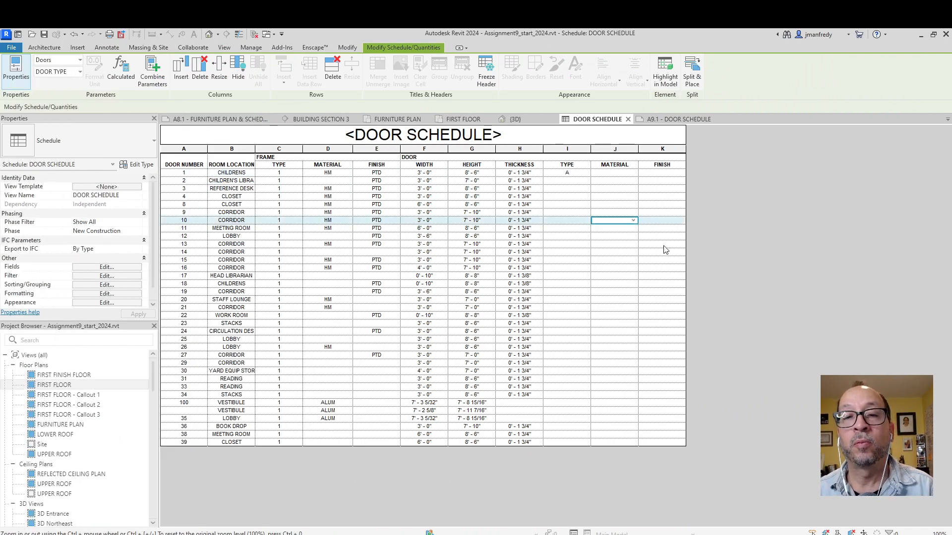
left_click(581, 188)
left_click(579, 181)
type("A")
left_click(570, 195)
type("A")
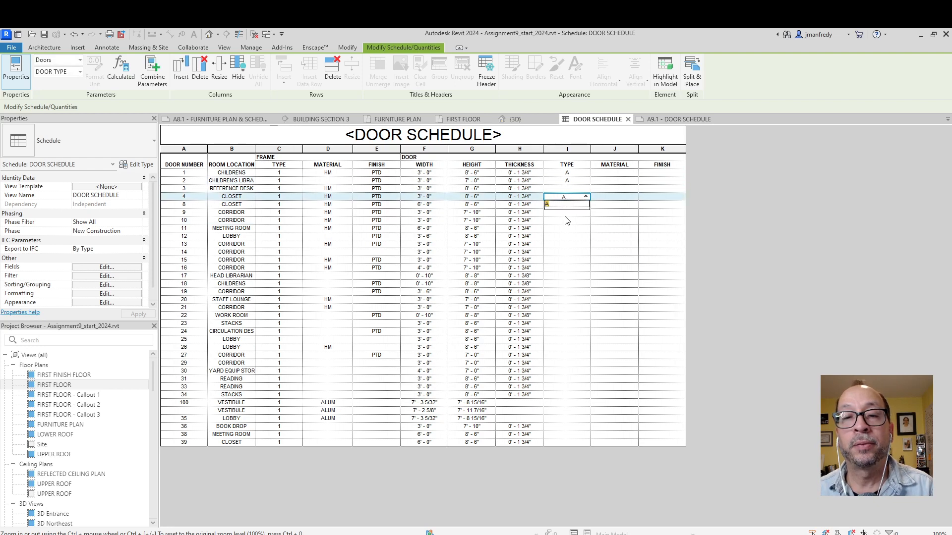
- Set the door type to A for doors 12, 3, 8 and 10
left_click(564, 219)
left_click(564, 234)
type("A")
left_click(572, 190)
type("A")
left_click(569, 206)
type("A")
left_click(570, 221)
type("A")
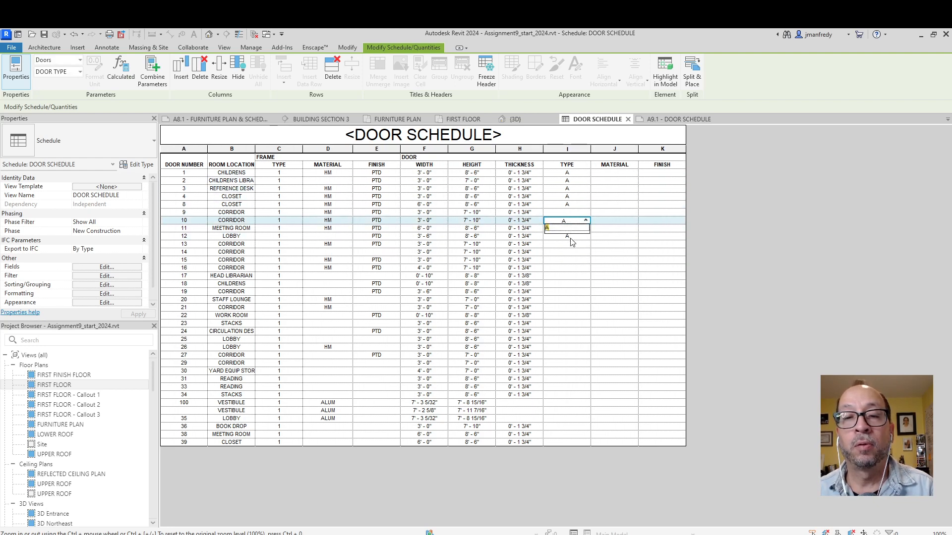
- Set the door type to A for doors 14, 9 and 11
left_click(565, 251)
type("A")
left_click(577, 213)
type("A")
left_click(576, 228)
type("A")
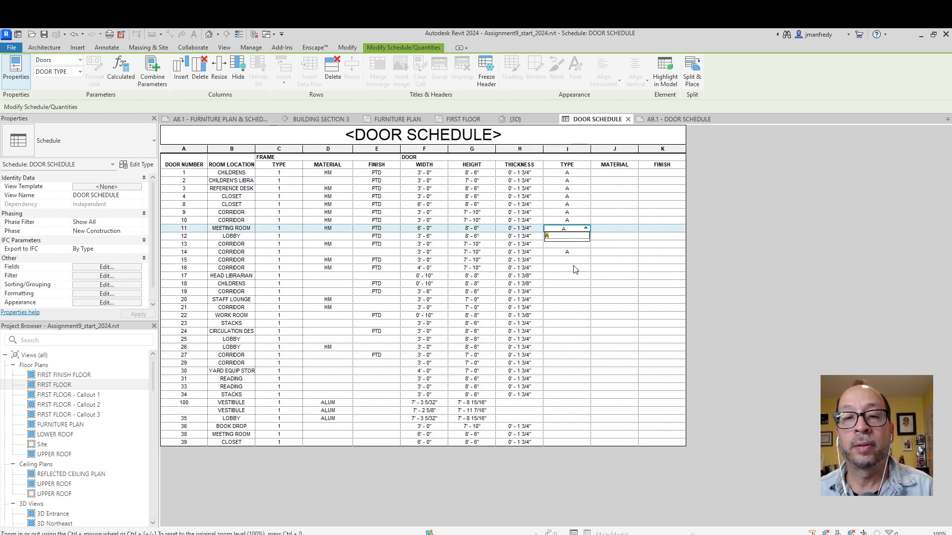
- Set the door type to A for doors 16, 18, 20 and 17
left_click(575, 268)
type("A")
left_click(575, 284)
type("A")
left_click(572, 300)
type("A")
left_click(576, 277)
type("A")
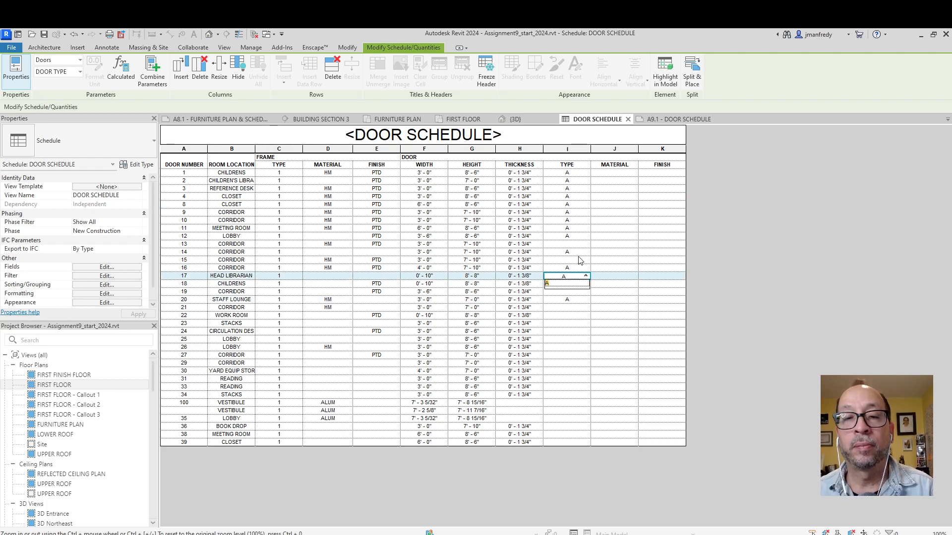
- Set the door type to A for doors 15 and 13
left_click(580, 260)
type("A")
left_click(584, 245)
type("A")
- Switch to the reference drawings PDF and examine the door type notes and the door material and finish columns of its schedule
left_click(622, 252)
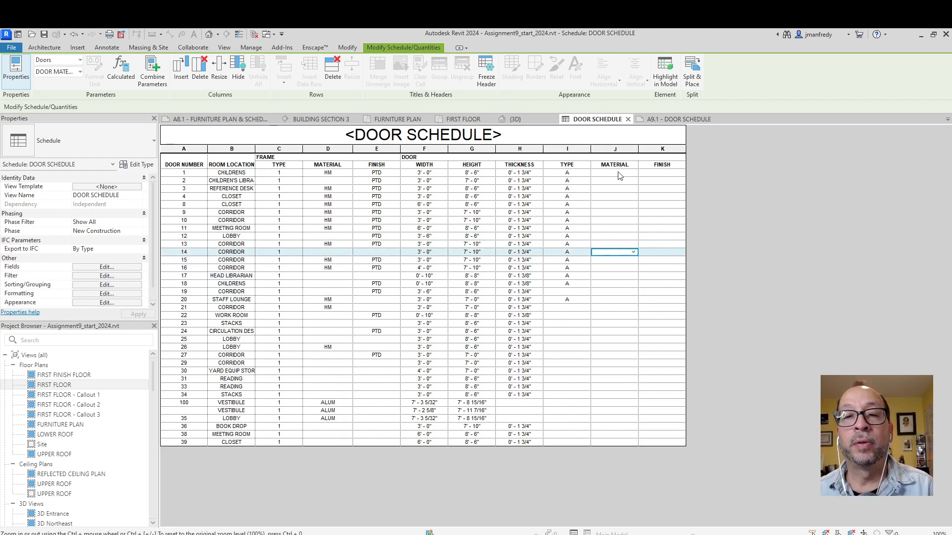
left_click(620, 173)
left_click_drag(1, 105, 400, 76)
left_click(709, 521)
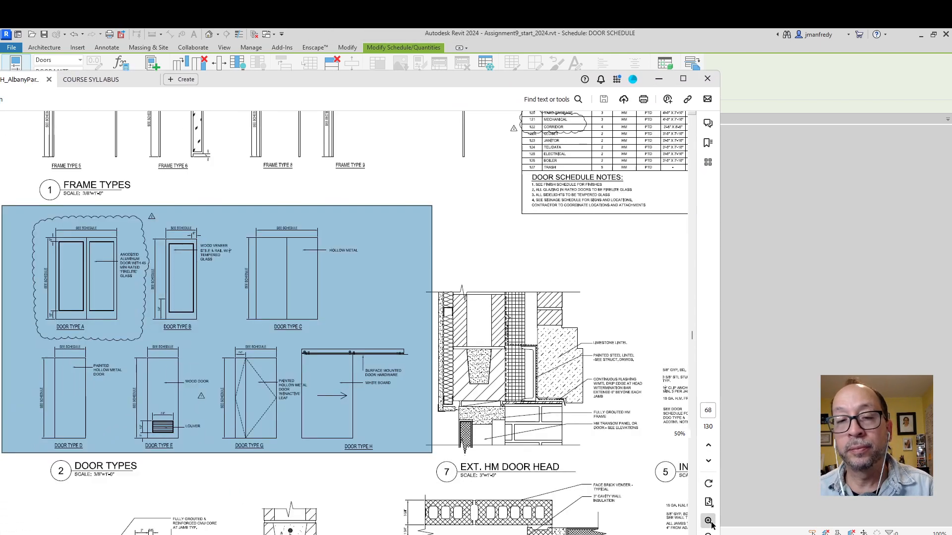
left_click(708, 521)
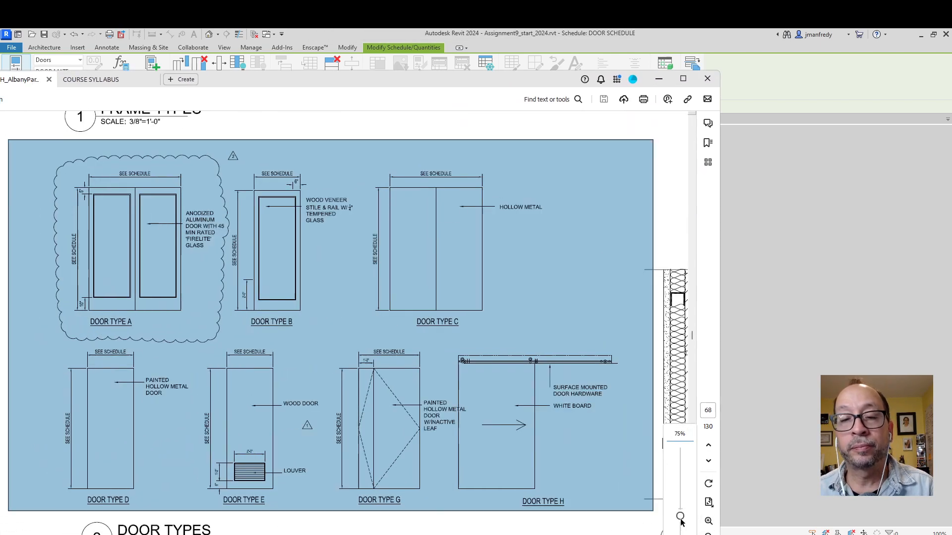
left_click(683, 79)
scroll(665, 298, "up", 1)
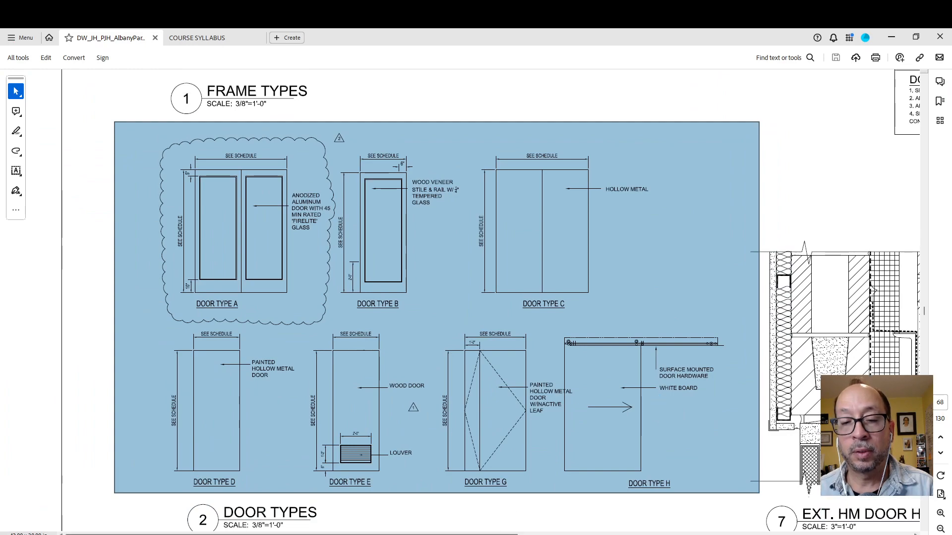
scroll(713, 224, "right", 15)
scroll(713, 224, "up", 10)
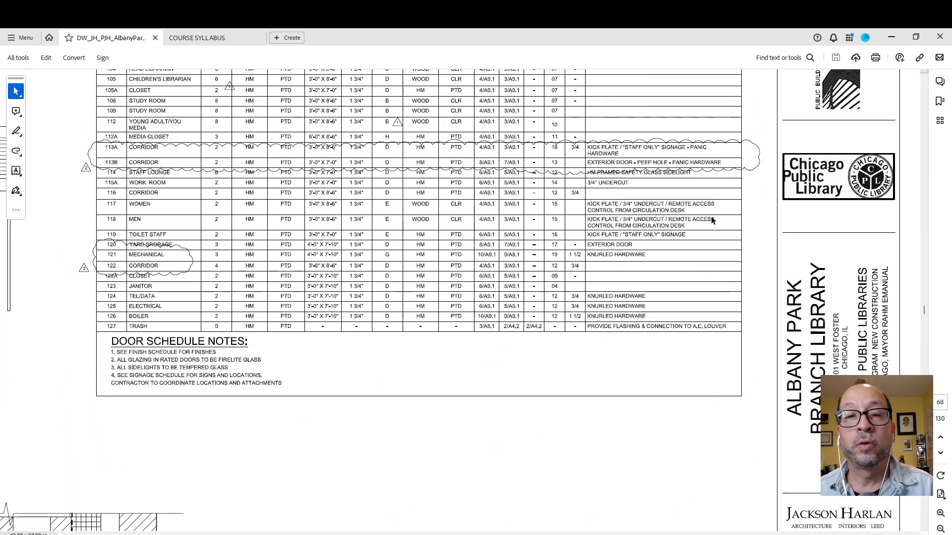
scroll(711, 218, "up", 8)
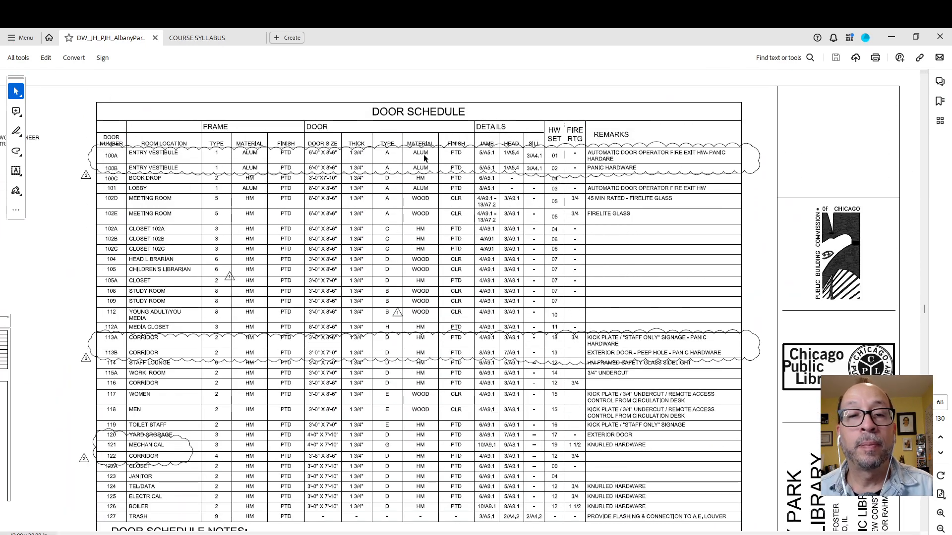
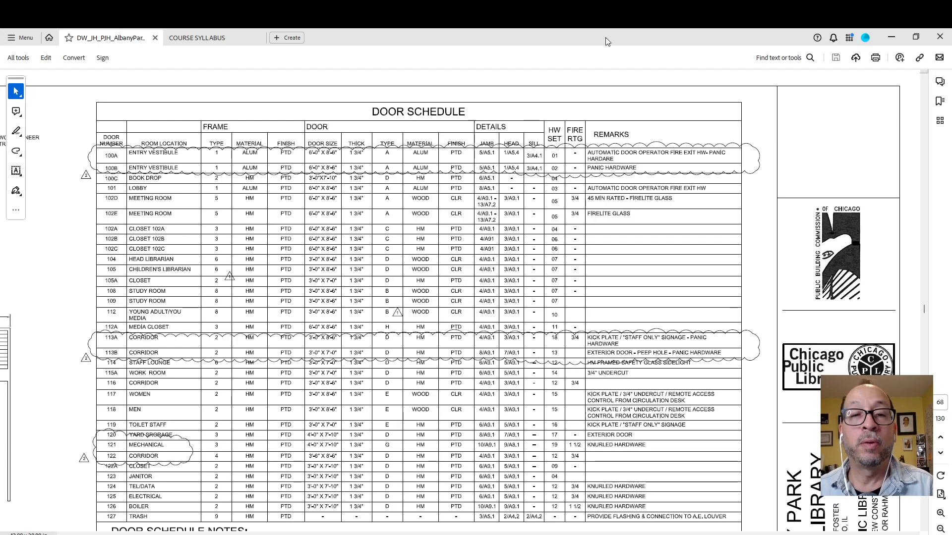
left_click_drag(605, 38, 0, 99)
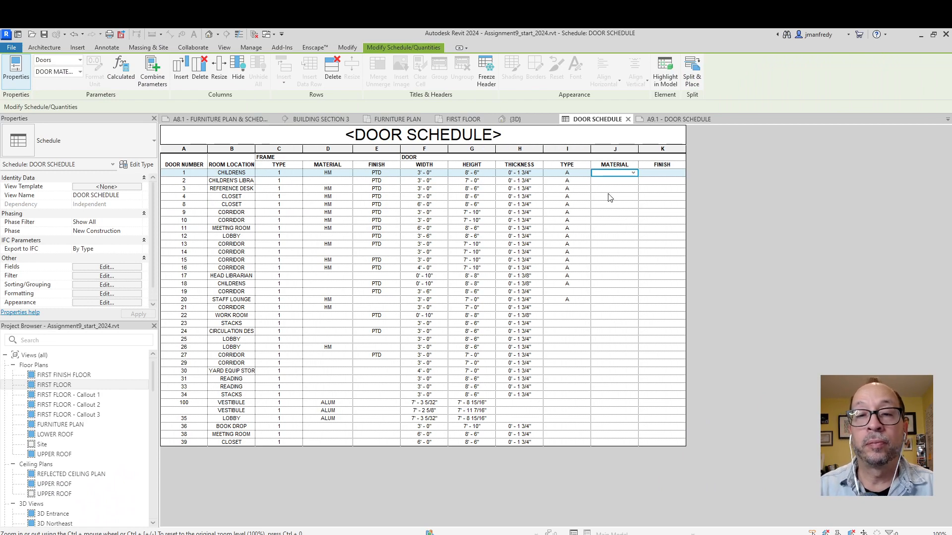
- Set the door material to ALUM for doors 1, 2 and 4
left_click(611, 173)
type("ALU")
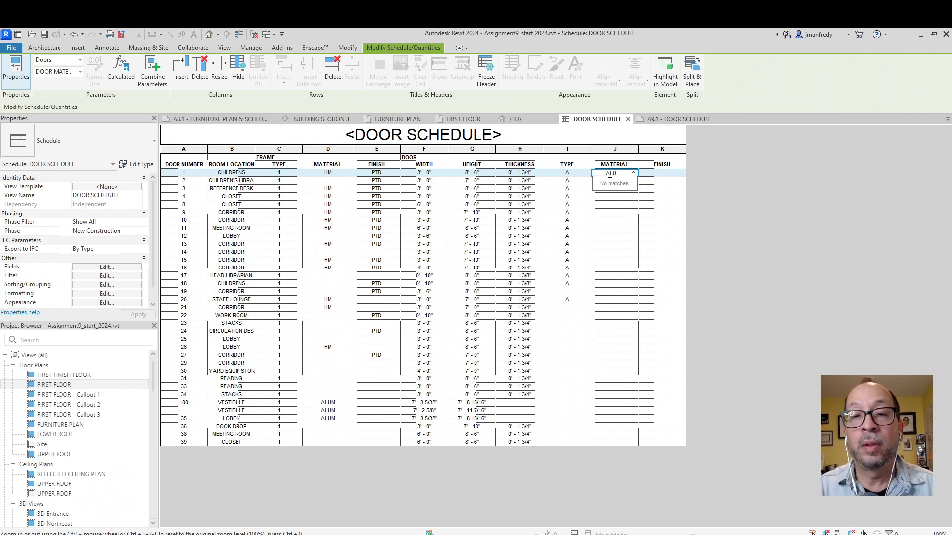
type("M")
left_click(639, 211)
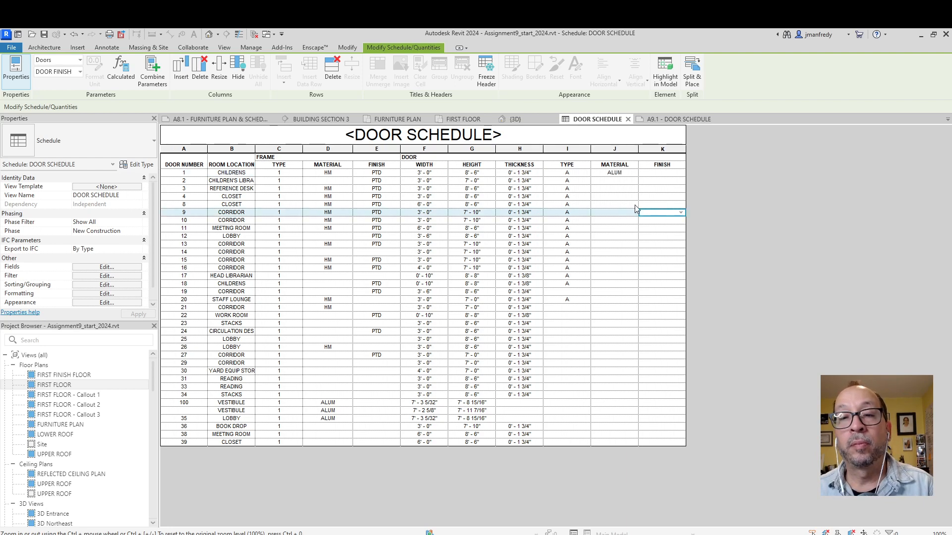
left_click(623, 183)
key("ctrl+v")
left_click(618, 198)
key("ctrl+v")
- Set the door material to ALUM for corridor doors 10 and 15
left_click(613, 218)
type("ALUM")
left_click(614, 260)
type("ALUM")
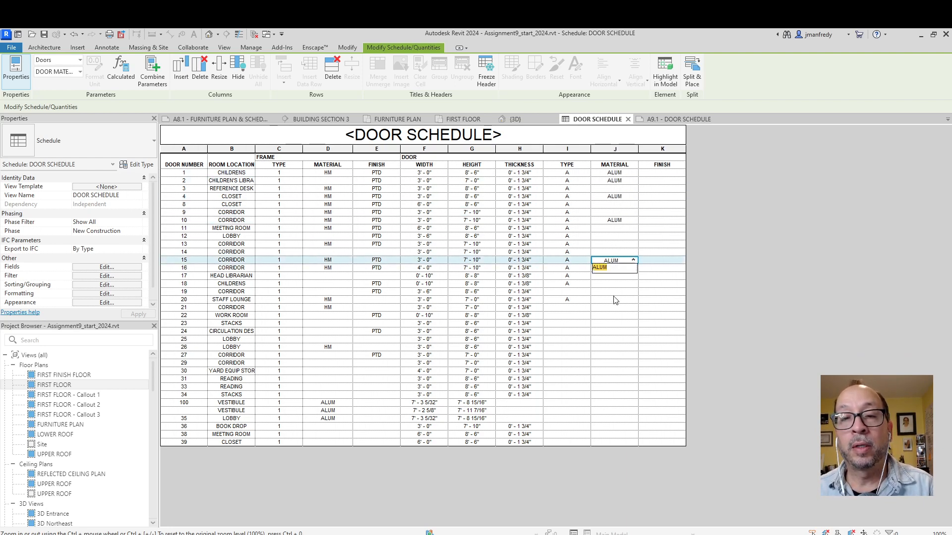
left_click(613, 295)
left_click(618, 252)
- Set the door material to ALUM for doors 12, 11 and 9
left_click(621, 237)
type("ALUM")
left_click(624, 228)
type("ALUM")
left_click(627, 211)
type("ALUM")
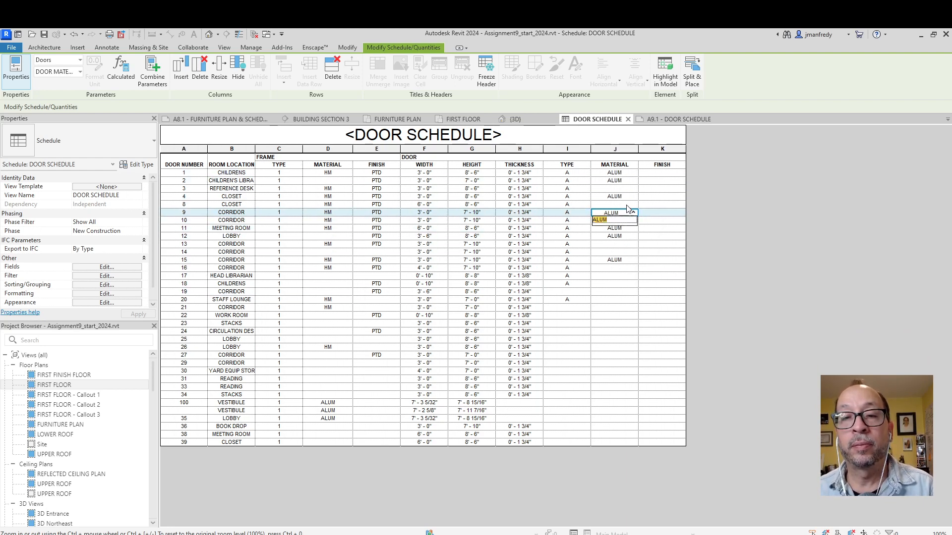
- Set the door material to ALUM for closet door 8 and reference desk door 3
left_click(625, 204)
key("ctrl+v")
left_click(629, 188)
key("ctrl+v")
- Set the door finish to PTD for doors 1, 3 and 10
left_click(666, 172)
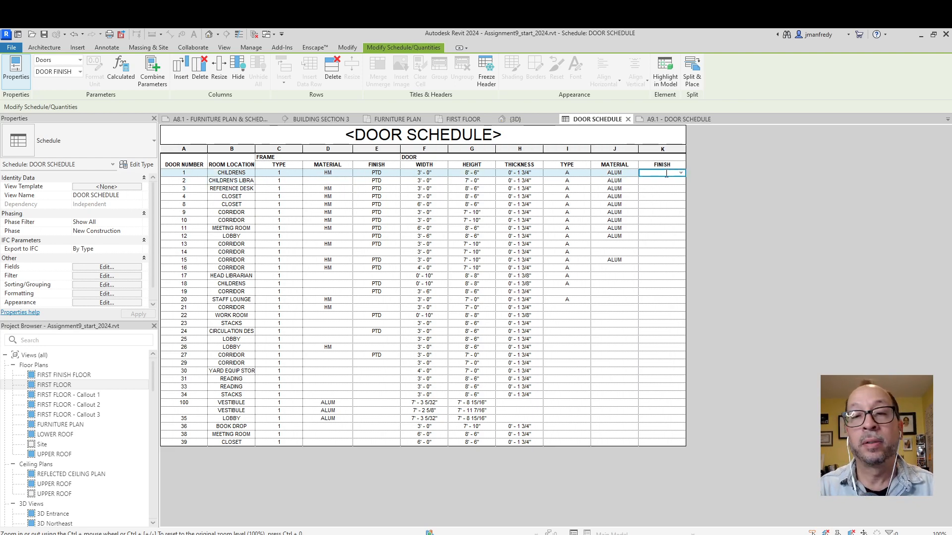
type("PTD")
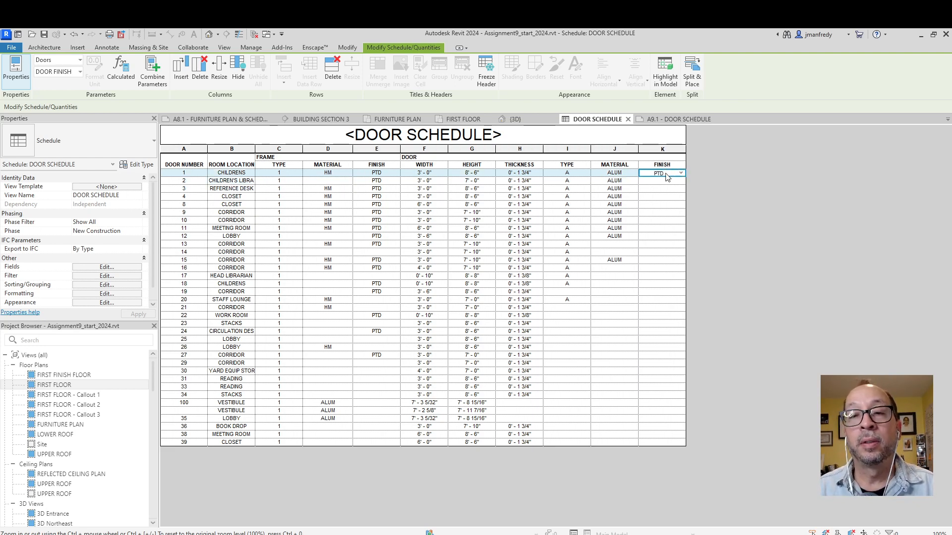
left_click(666, 188)
type("PTD")
left_click(665, 220)
type("PTD")
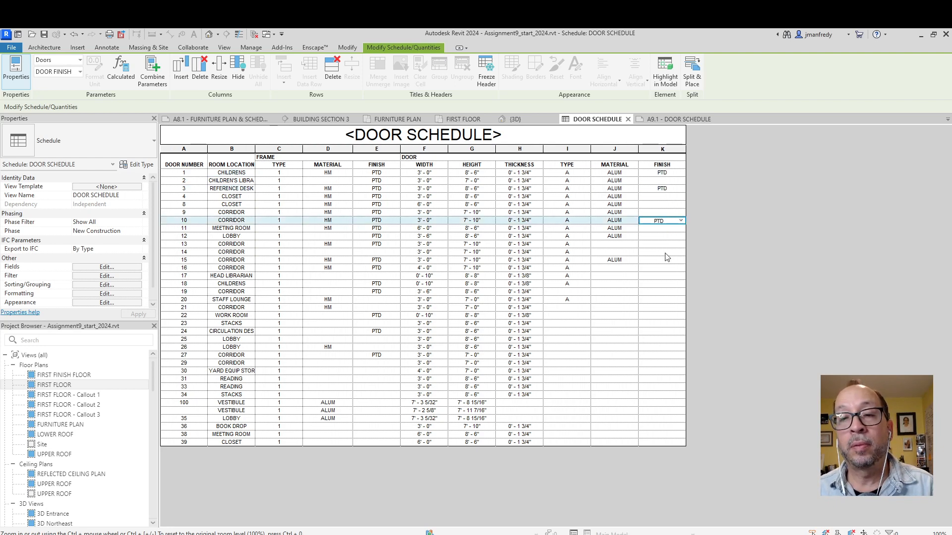
- Set the door finish to PTD for corridor doors 15 and 13 and closet door 8
left_click(666, 260)
type("PTD")
left_click(667, 204)
type("PTD")
left_click(675, 244)
type("PTD")
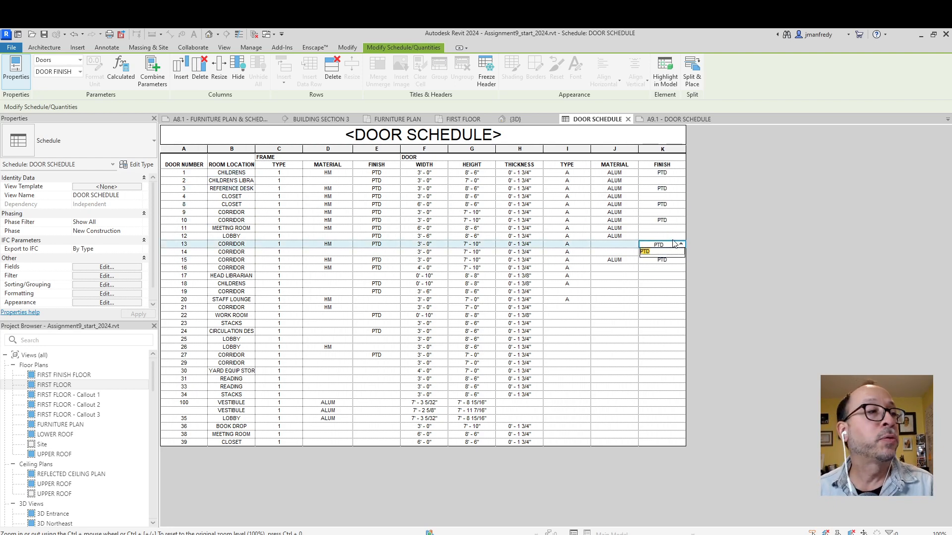
key("Return")
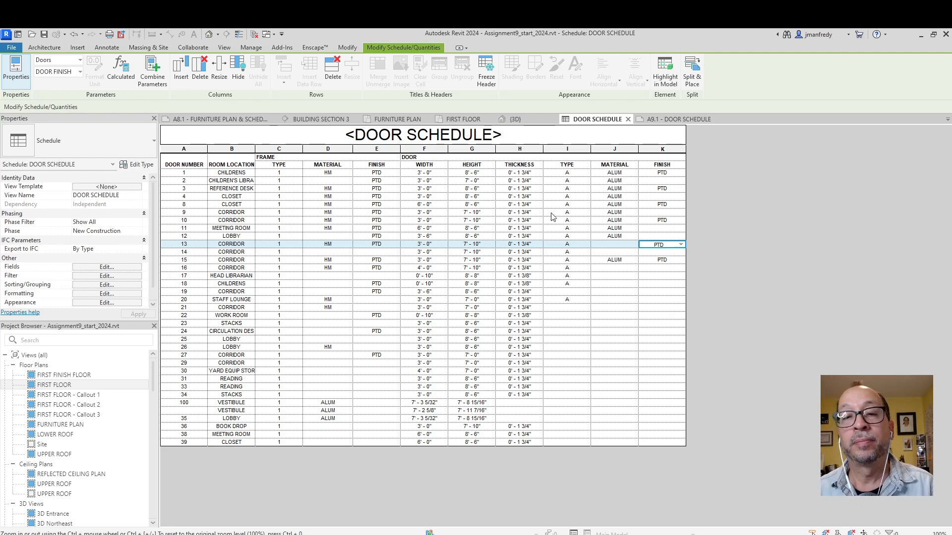
- Sort the door schedule by Mark in ascending order, keeping every instance itemized
left_click(605, 293)
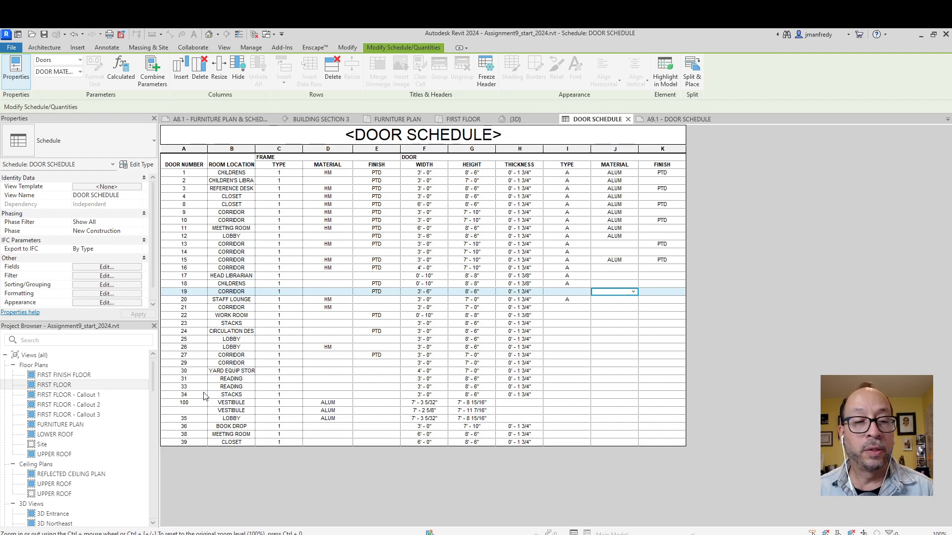
left_click(195, 412)
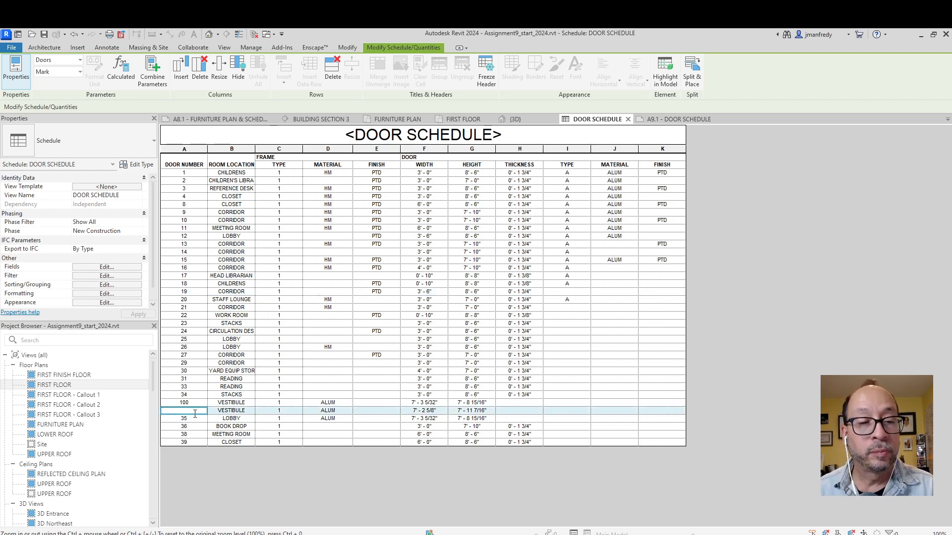
left_click(196, 403)
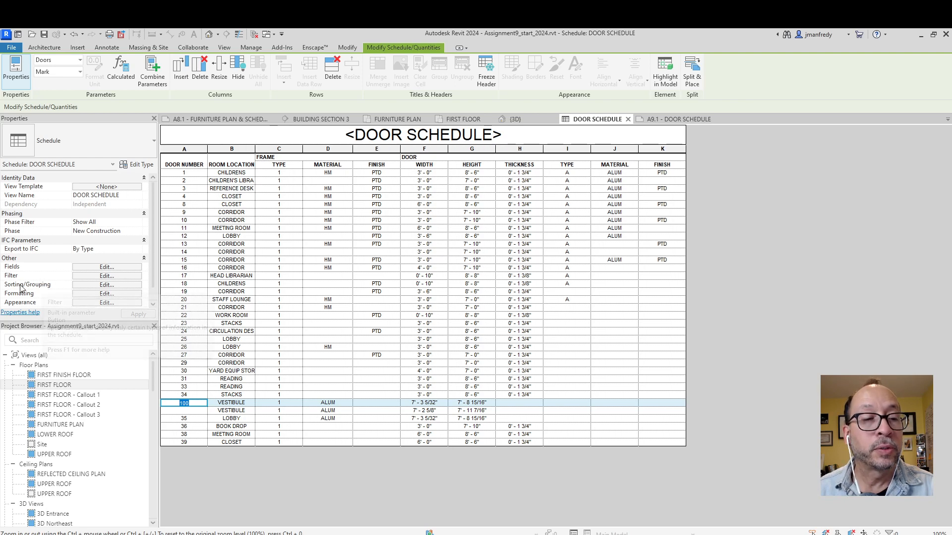
left_click(106, 285)
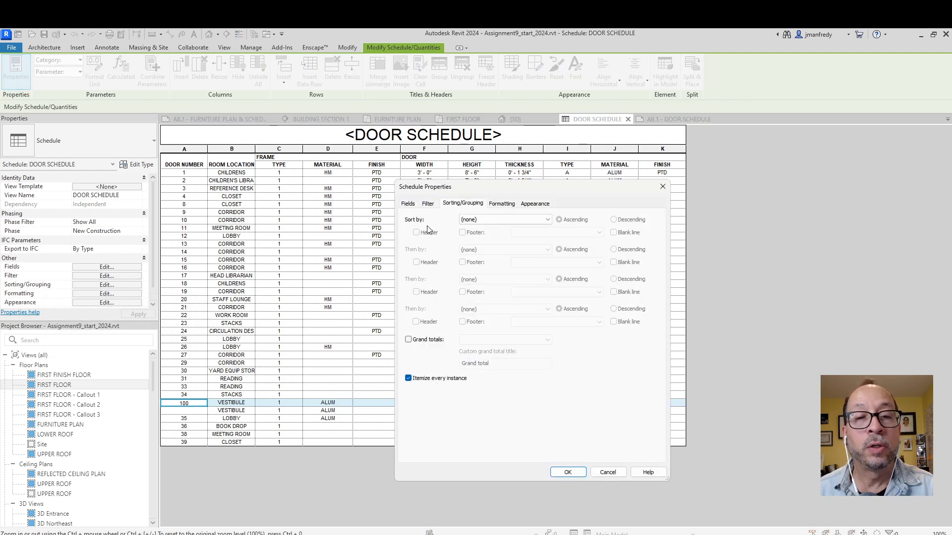
left_click(479, 220)
left_click(477, 230)
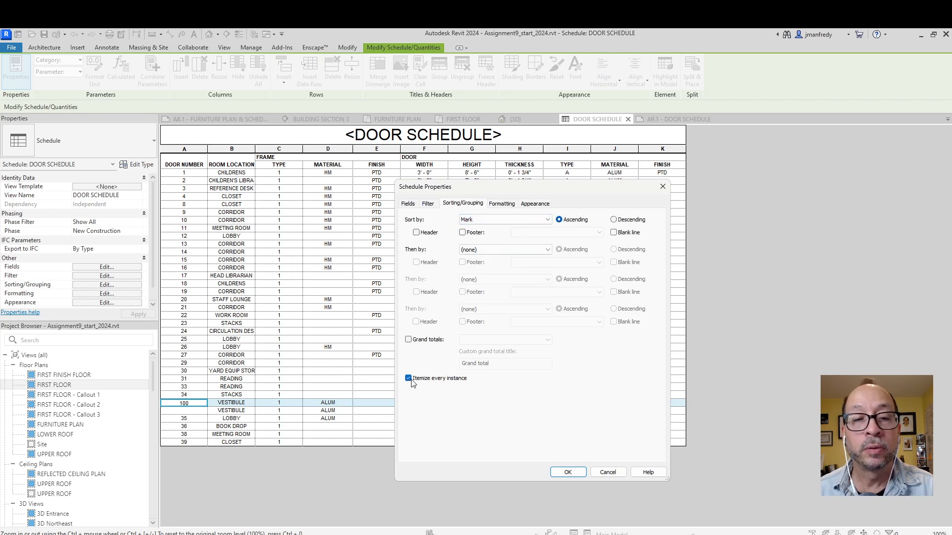
left_click(568, 472)
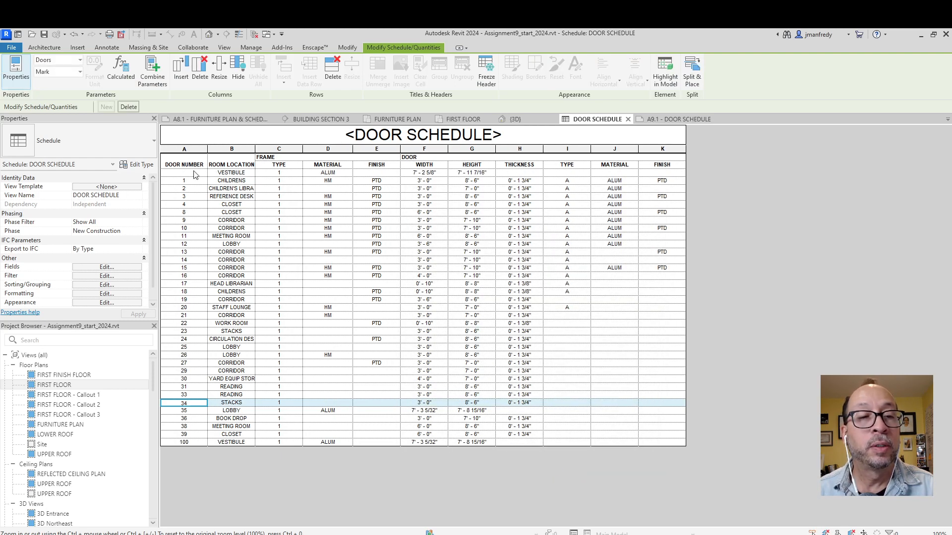
- Number the unnumbered vestibule door 40 and renumber vestibule door 100 as 41
left_click(195, 173)
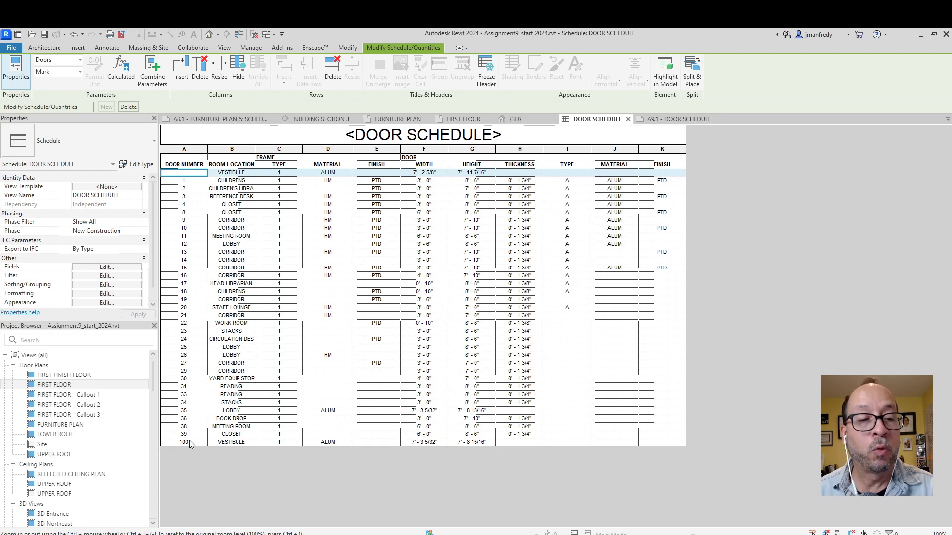
type("40")
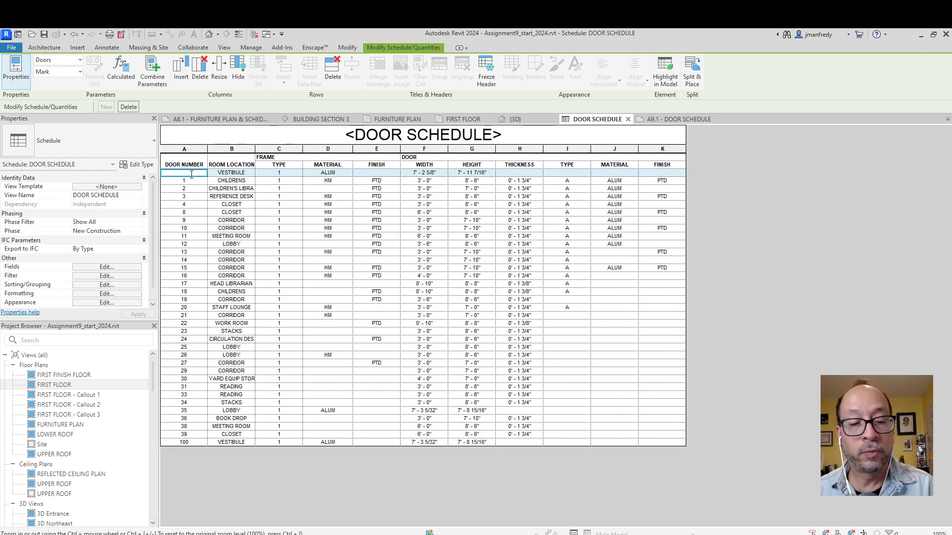
left_click(193, 443)
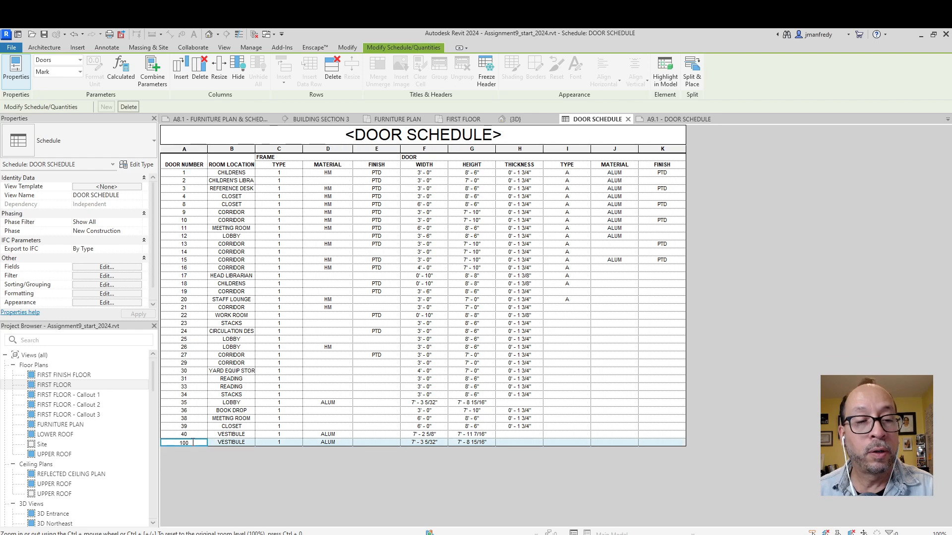
type("41")
- Widen the Room Location column in the door schedule and on sheet A9.1 so each room name fits on one line
left_click(235, 420)
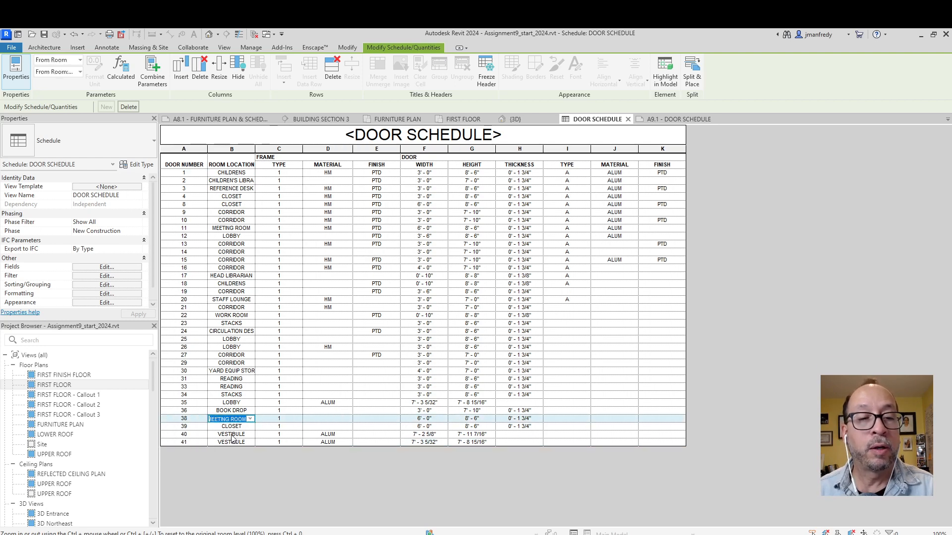
left_click_drag(255, 149, 276, 149)
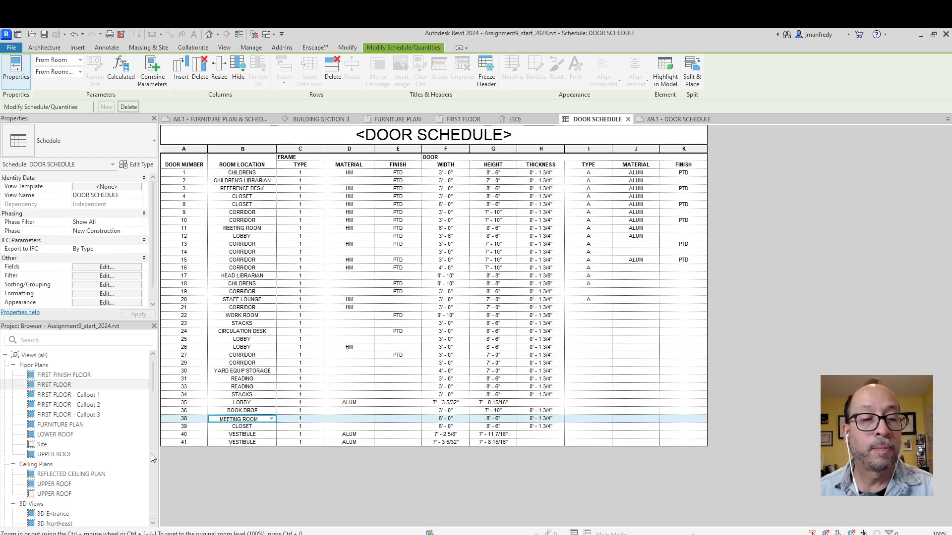
left_click(679, 119)
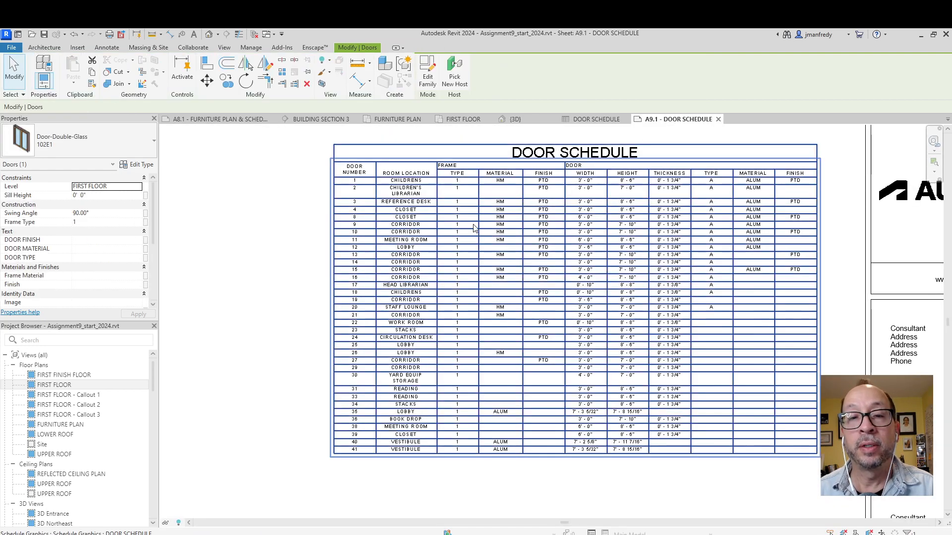
scroll(474, 228, "up", 2)
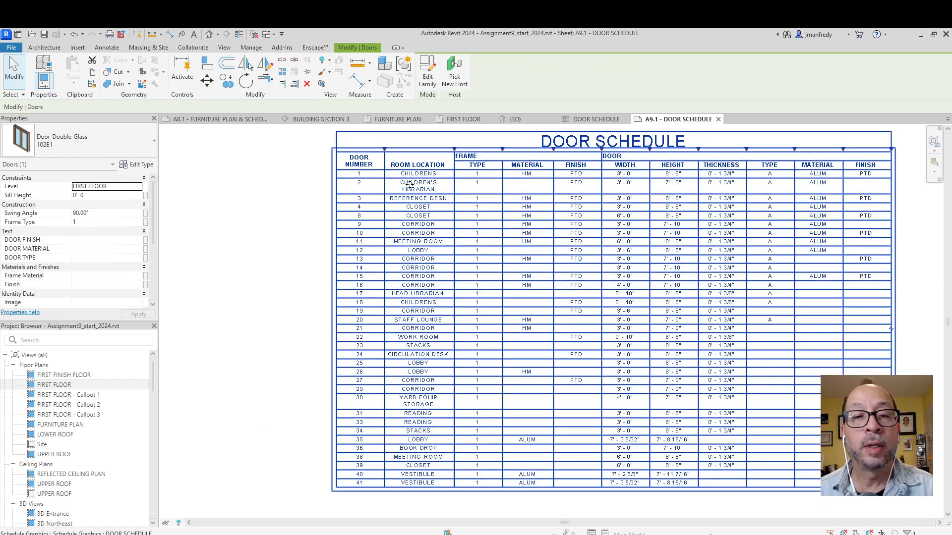
left_click(408, 185)
left_click_drag(454, 150, 486, 153)
left_click(319, 264)
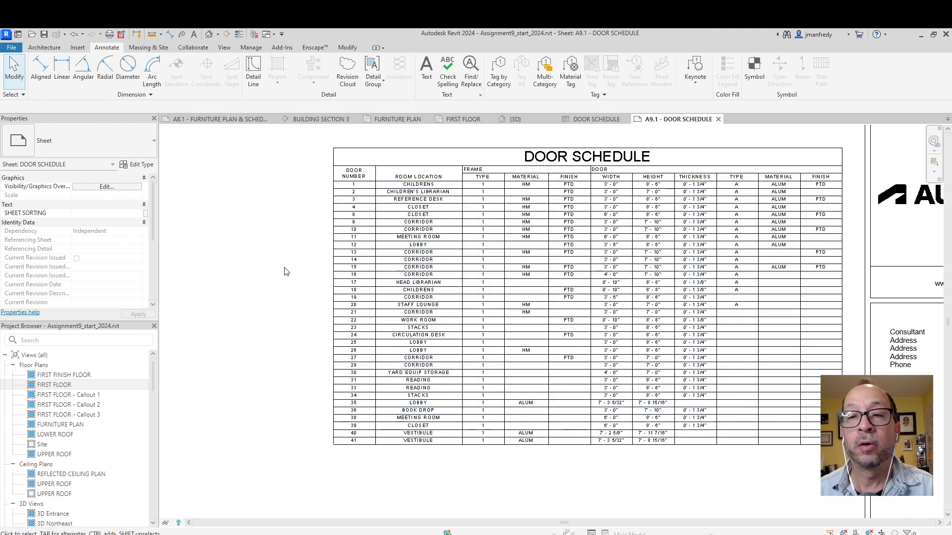
scroll(283, 270, "down", 2)
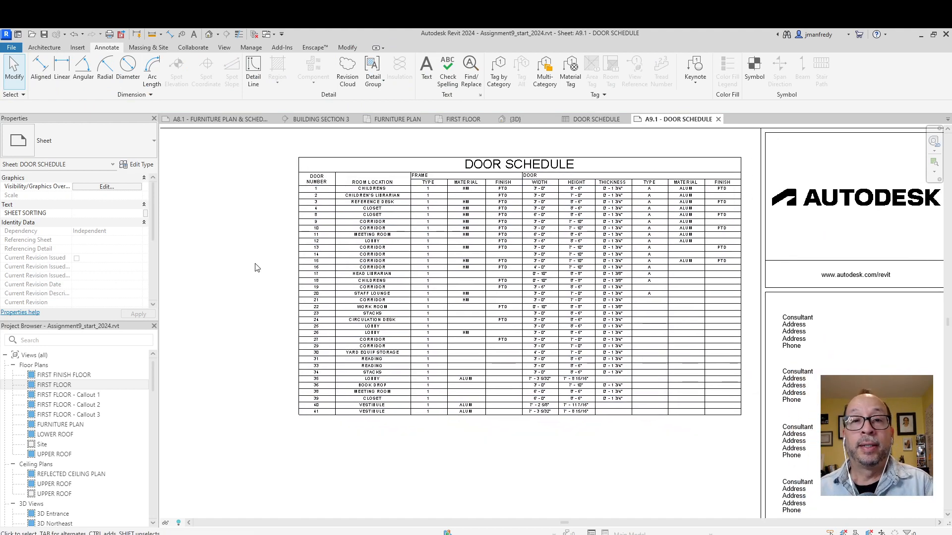
scroll(256, 268, "up", 1)
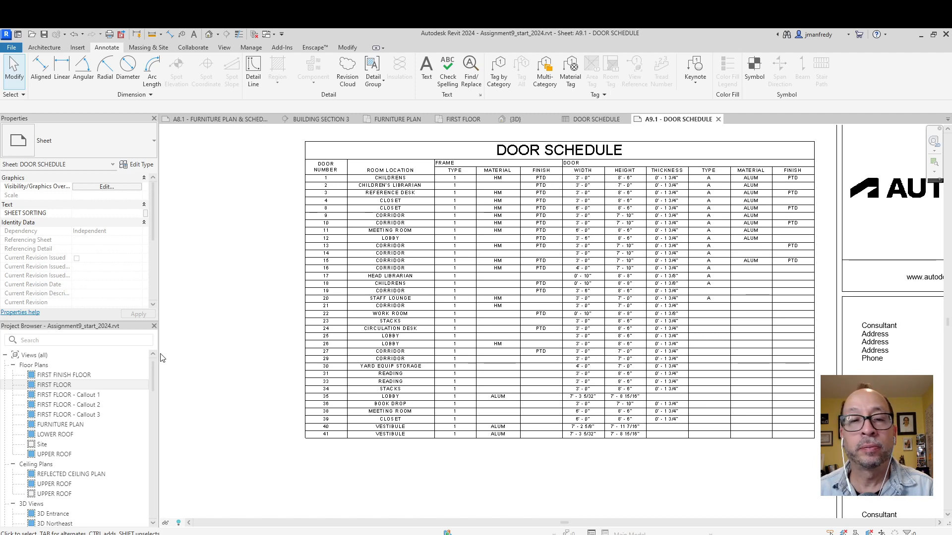
- Select door 3 at the Head Librarian room in the FIRST FLOOR plan and examine its door type, material, finish and frame properties
double_click(72, 387)
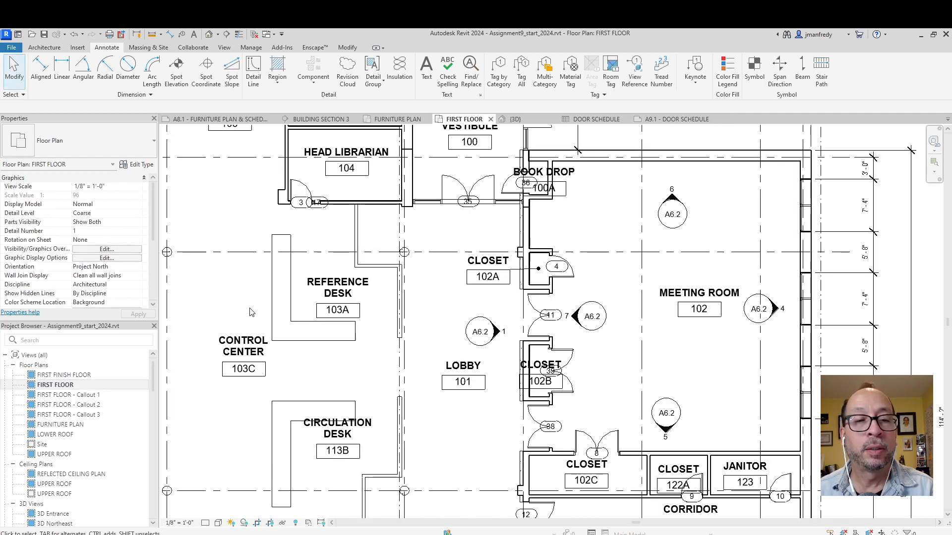
scroll(307, 191, "up", 2)
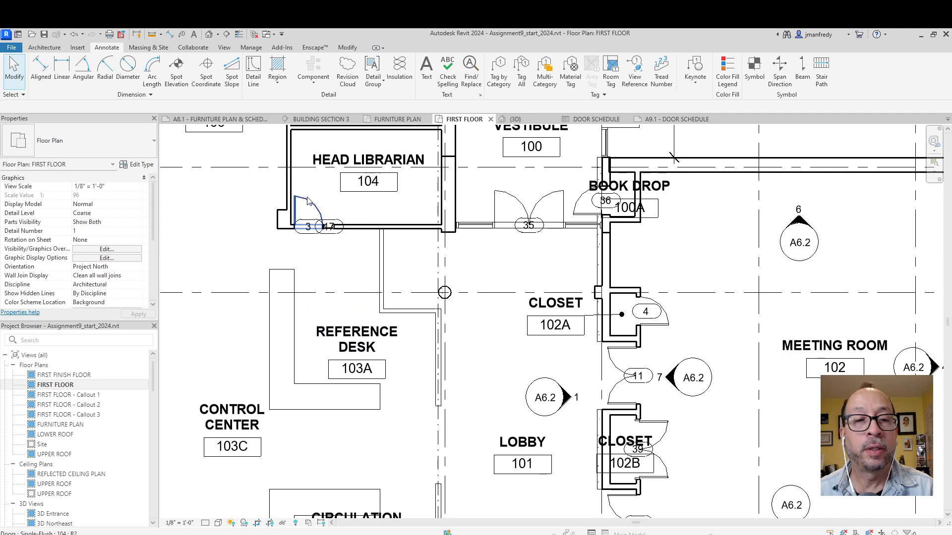
left_click(305, 208)
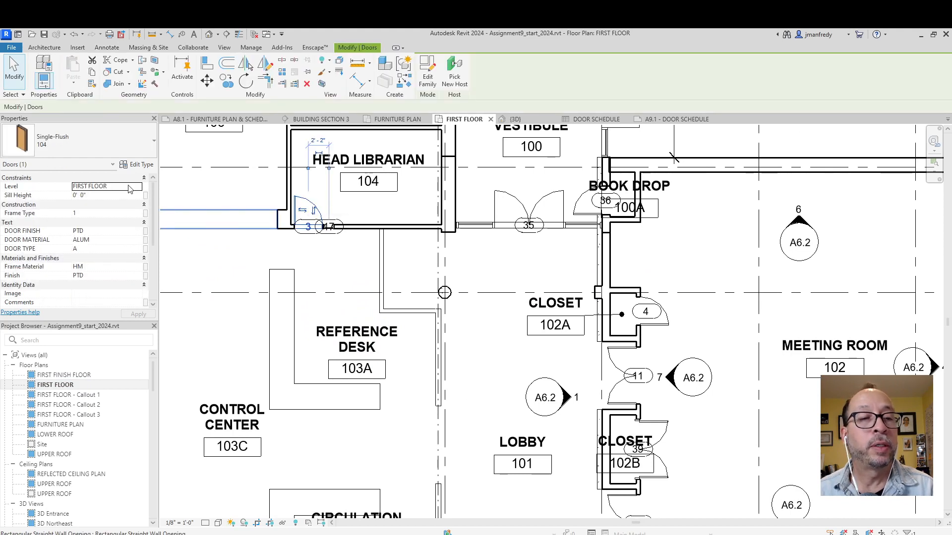
left_click(122, 240)
left_click(118, 249)
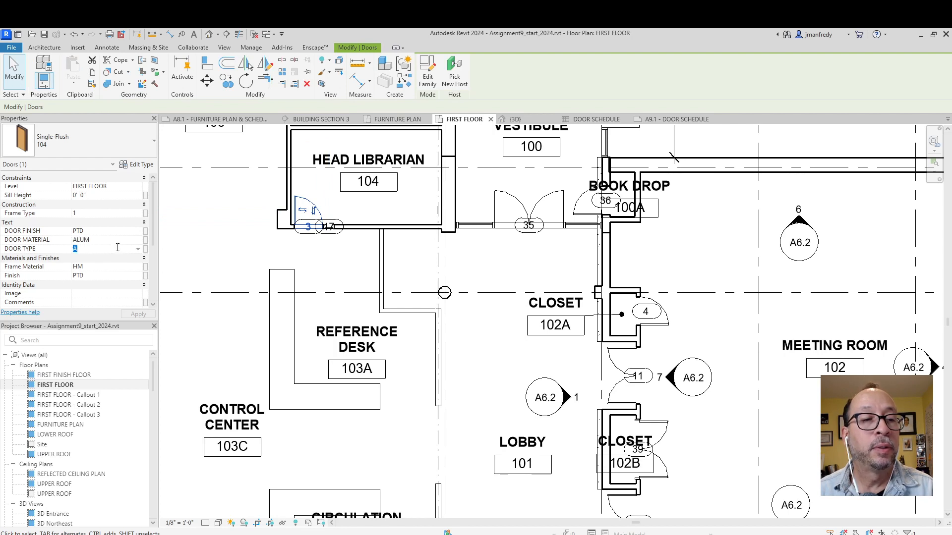
left_click(116, 231)
left_click(114, 241)
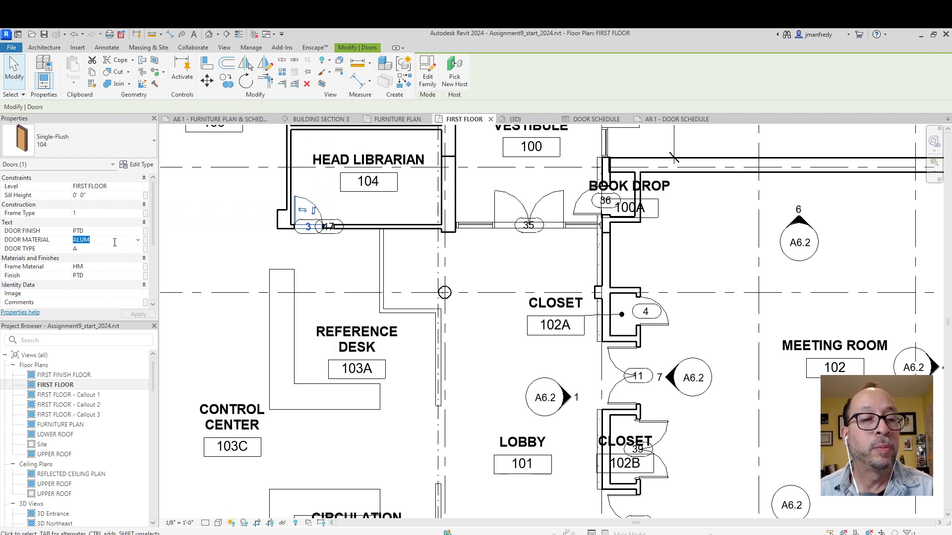
left_click(108, 252)
left_click(106, 268)
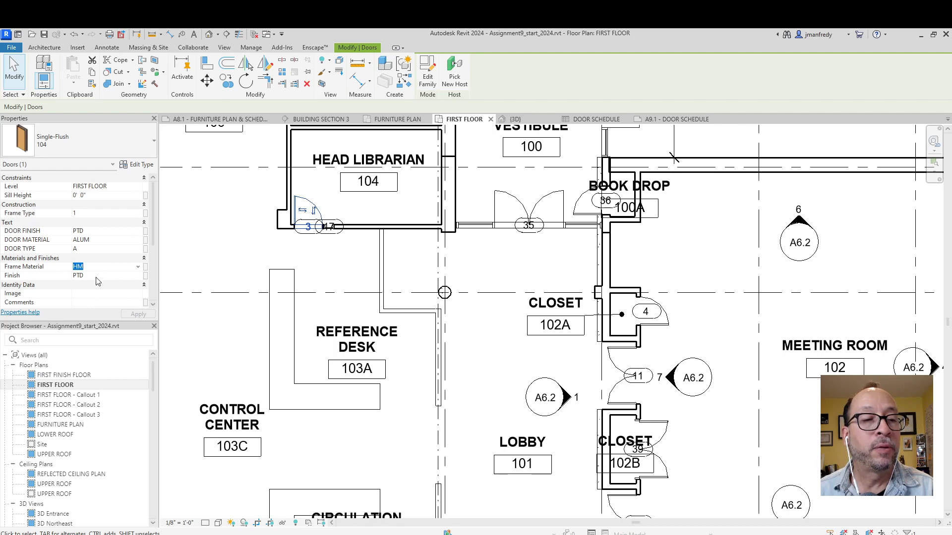
left_click(97, 278)
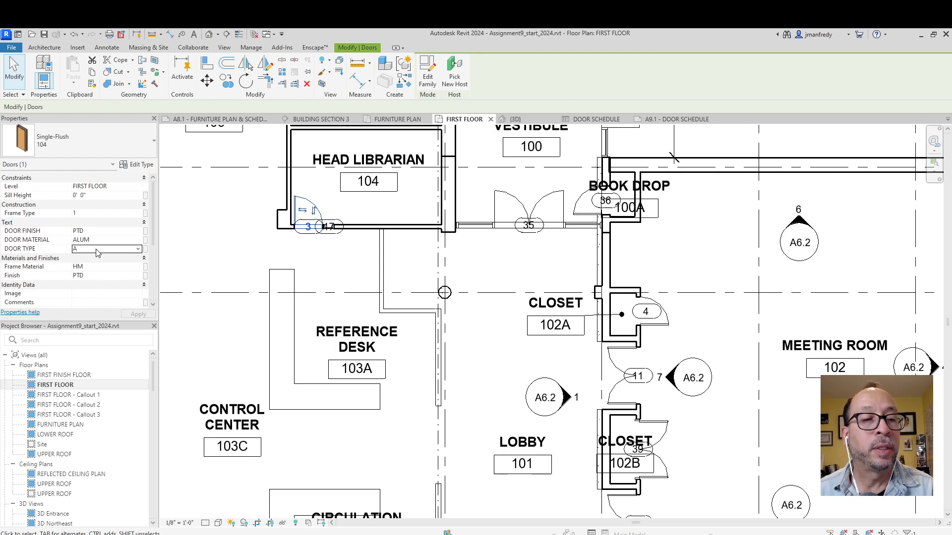
left_click(108, 232)
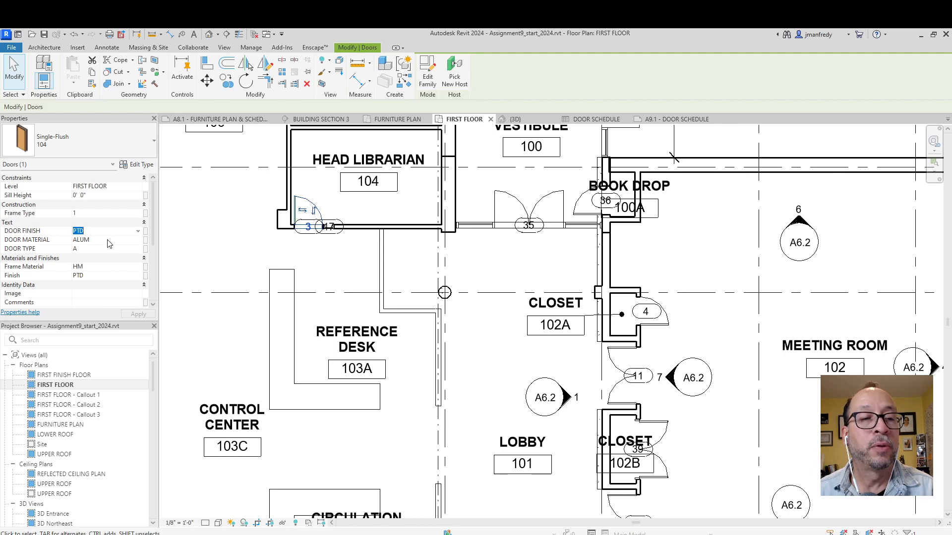
left_click(105, 248)
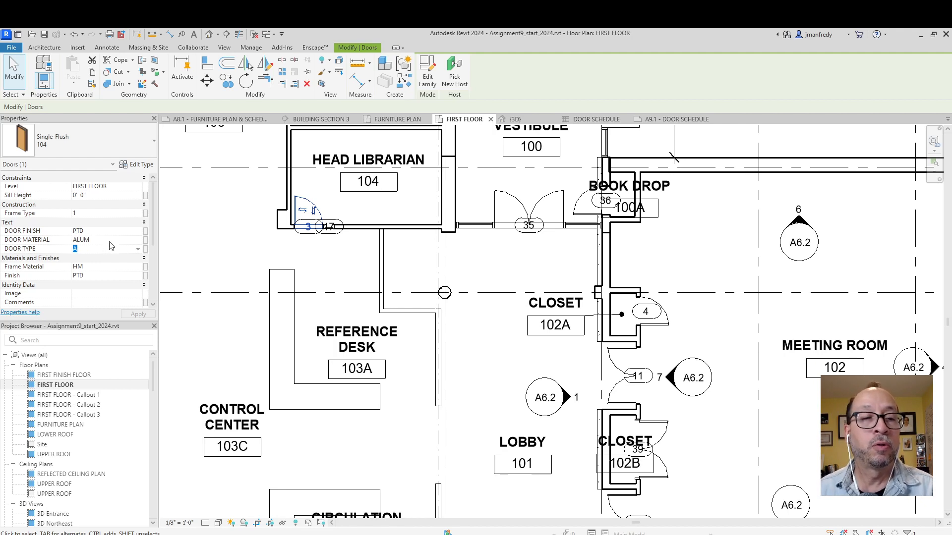
- Set door 3's material to WOOD and its door finish to CLR, and apply the changes
left_click(110, 242)
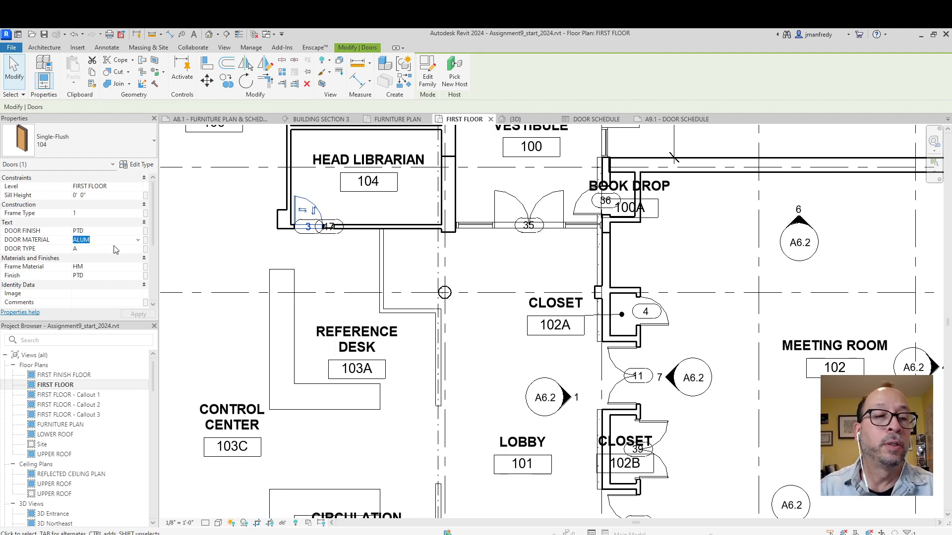
type("WOOD")
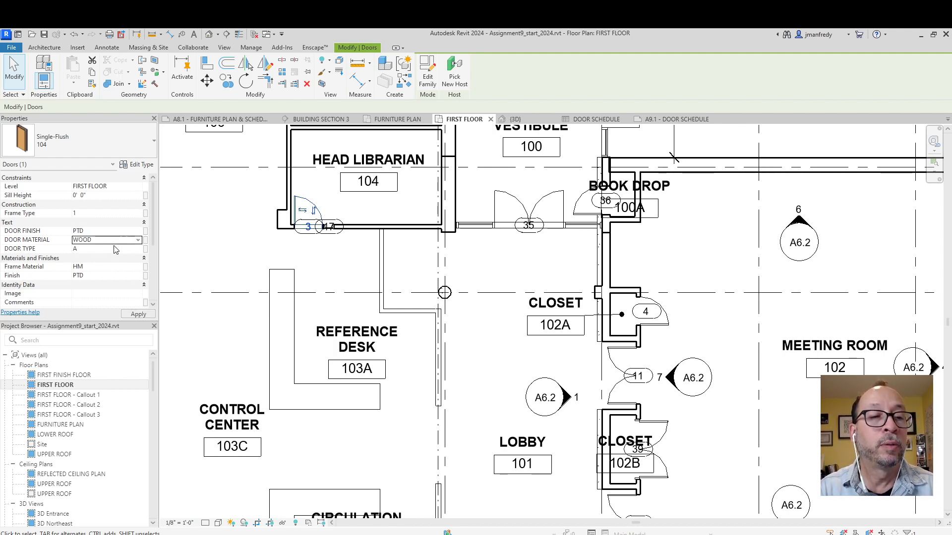
left_click(111, 231)
type("CR")
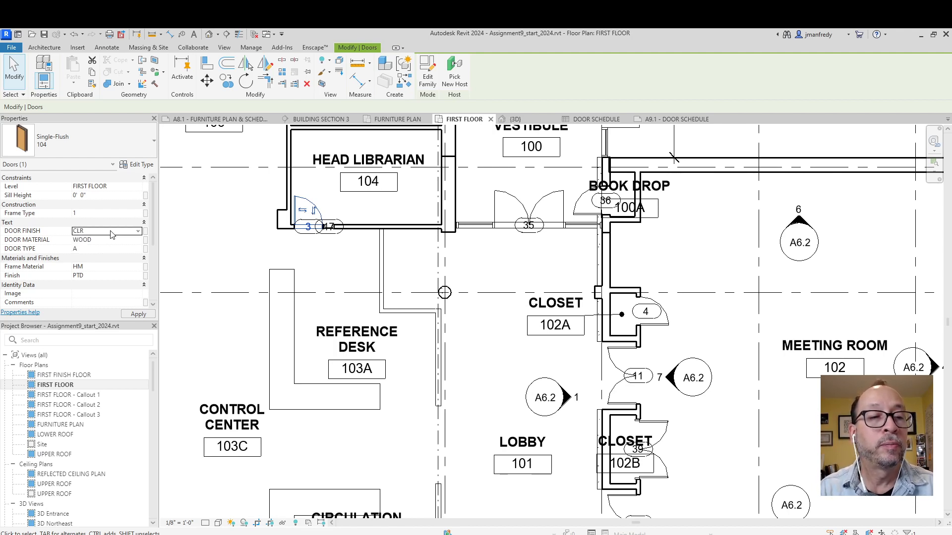
left_click(107, 250)
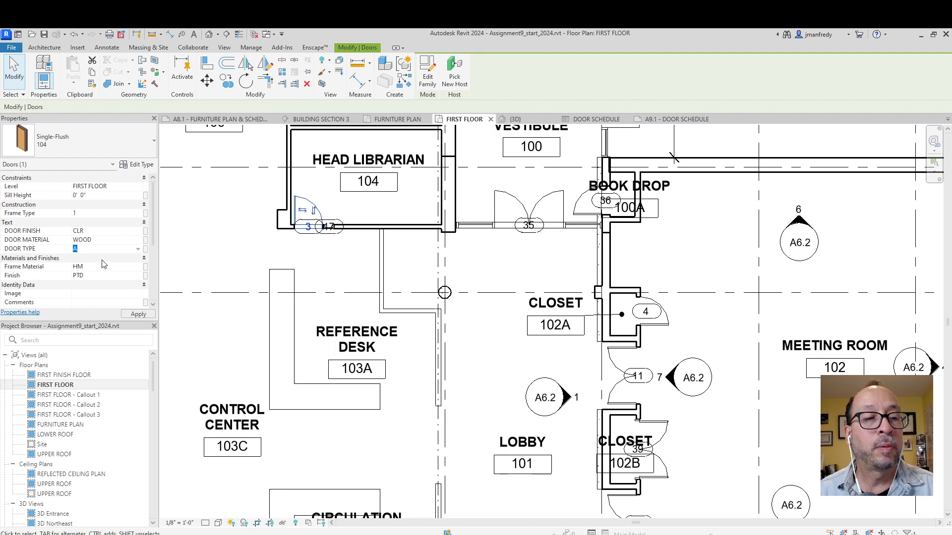
left_click(102, 268)
left_click(100, 277)
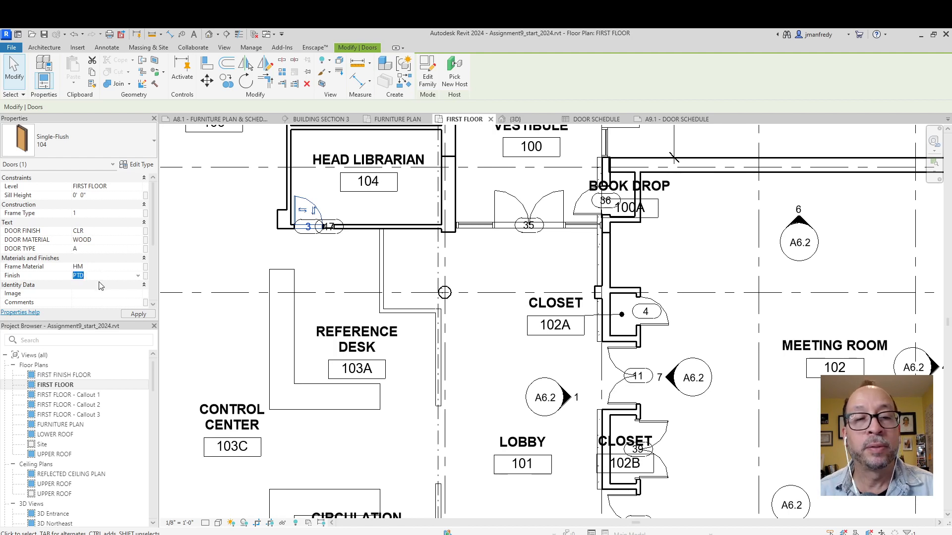
left_click(135, 316)
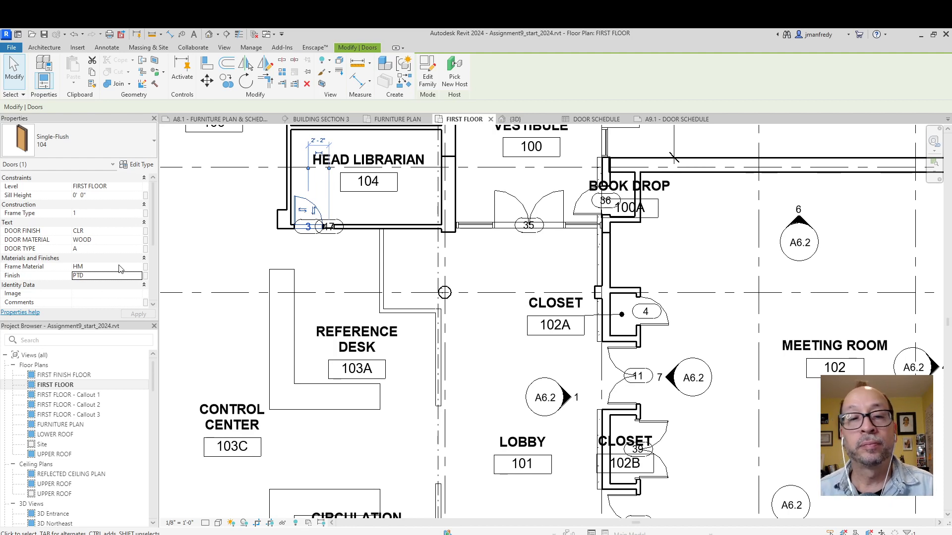
- Locate Head Librarian door 17 in the floor plan by highlighting it in the model from the door schedule
left_click(596, 119)
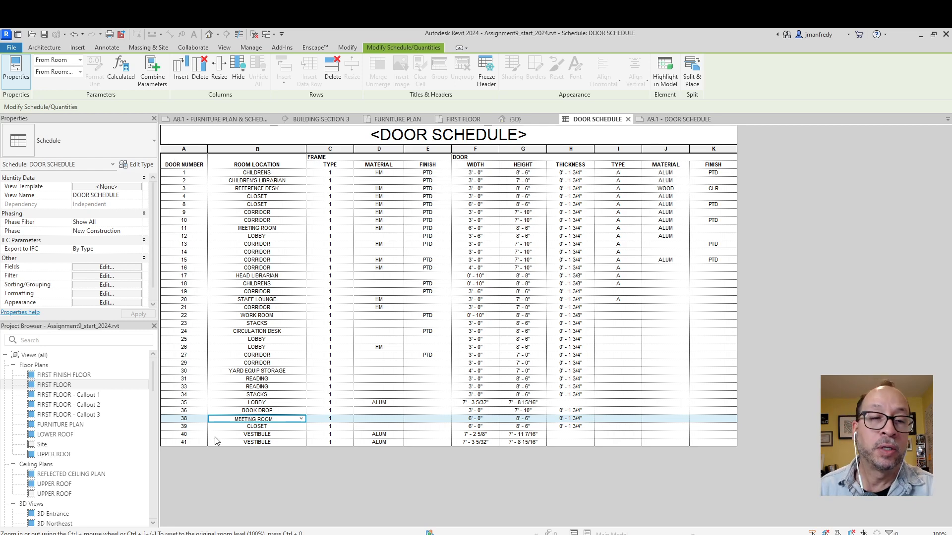
double_click(287, 279)
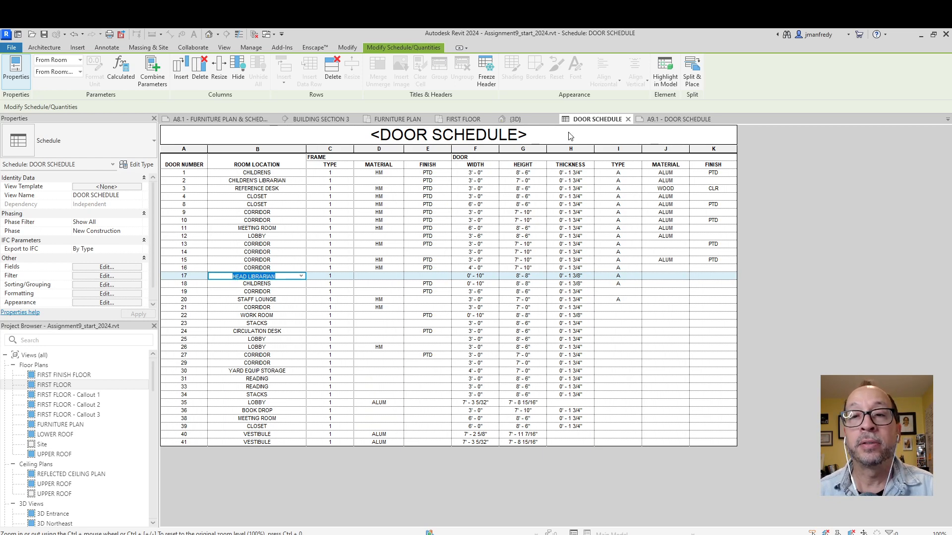
left_click(671, 82)
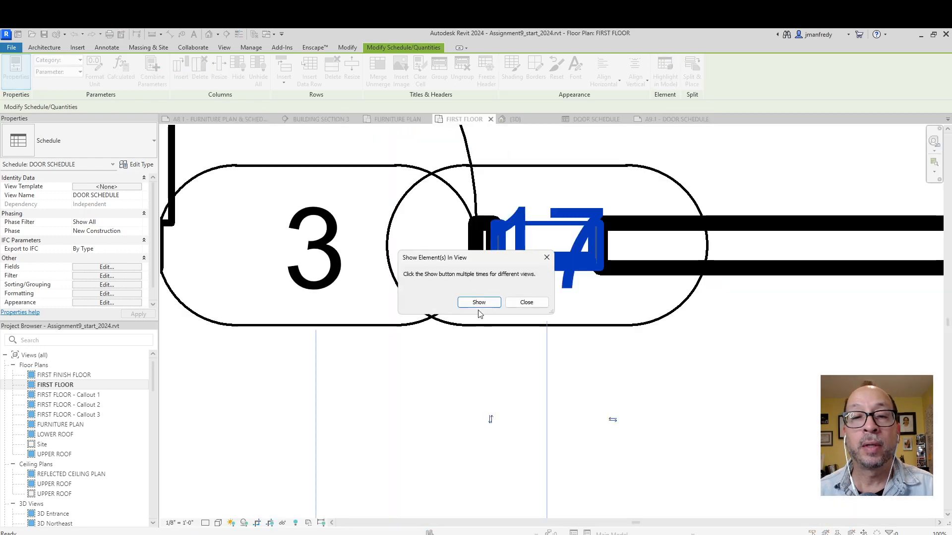
left_click(516, 302)
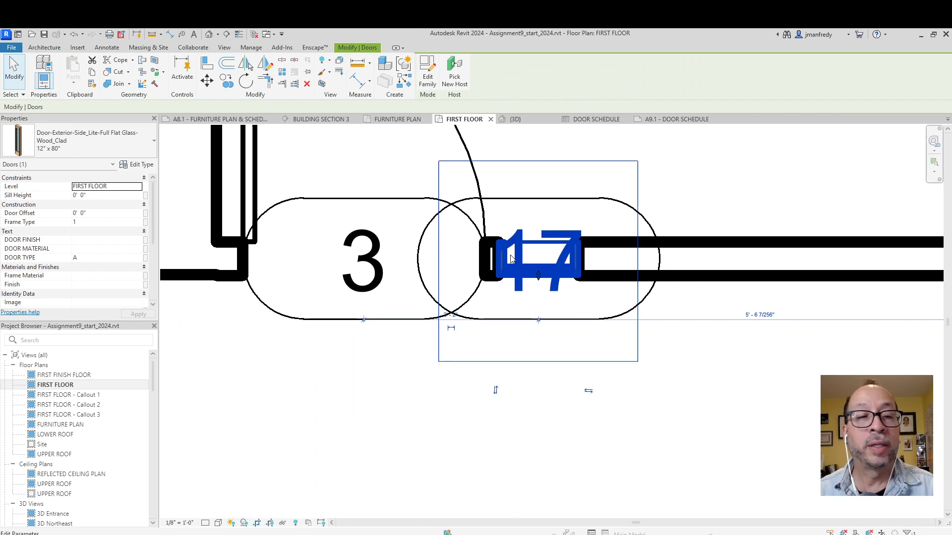
- Set door 17's DOOR FINISH to ALUM and its DOOR MATERIAL to GLASS, and apply the values
left_click(81, 240)
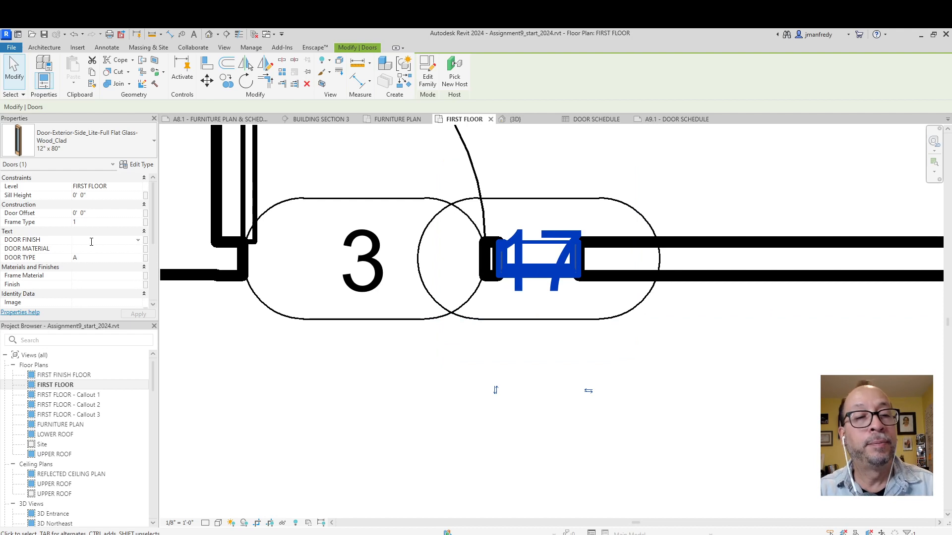
type("ALUM")
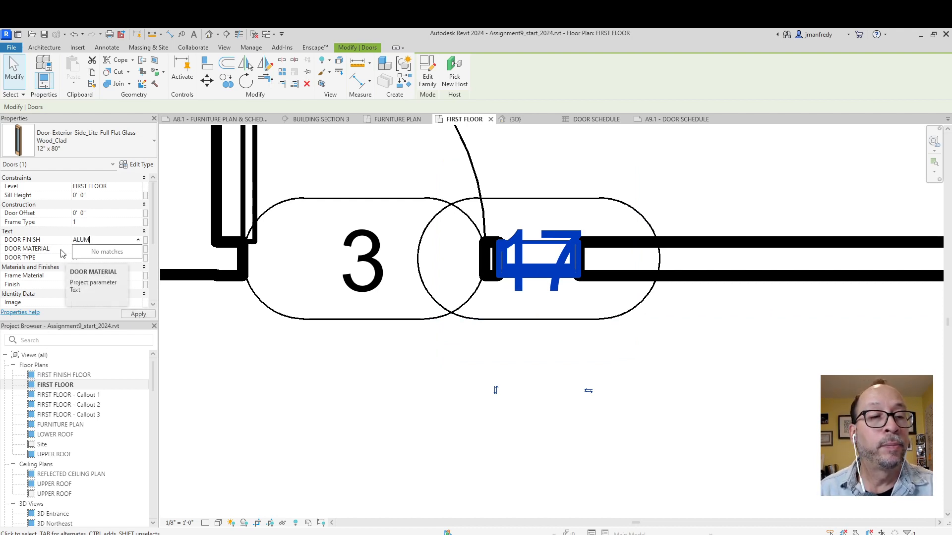
double_click(87, 240)
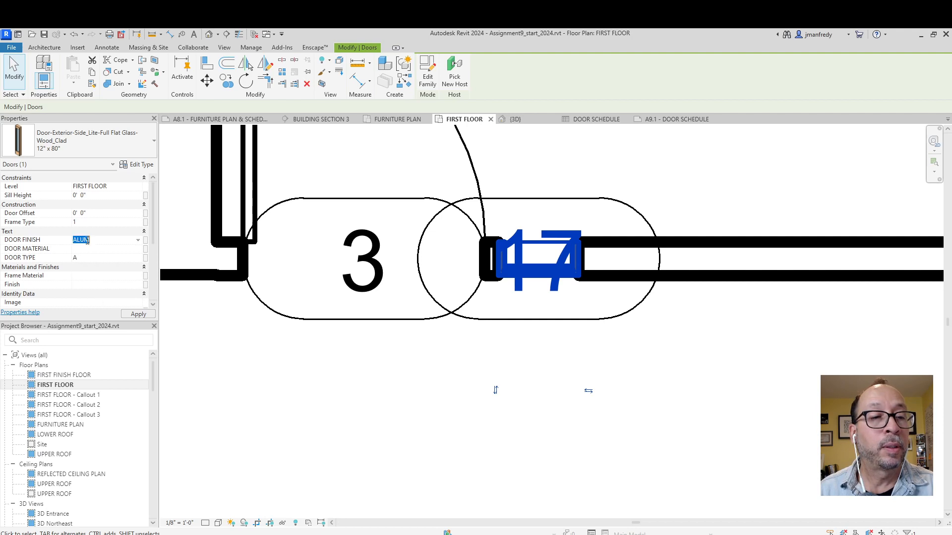
left_click(86, 249)
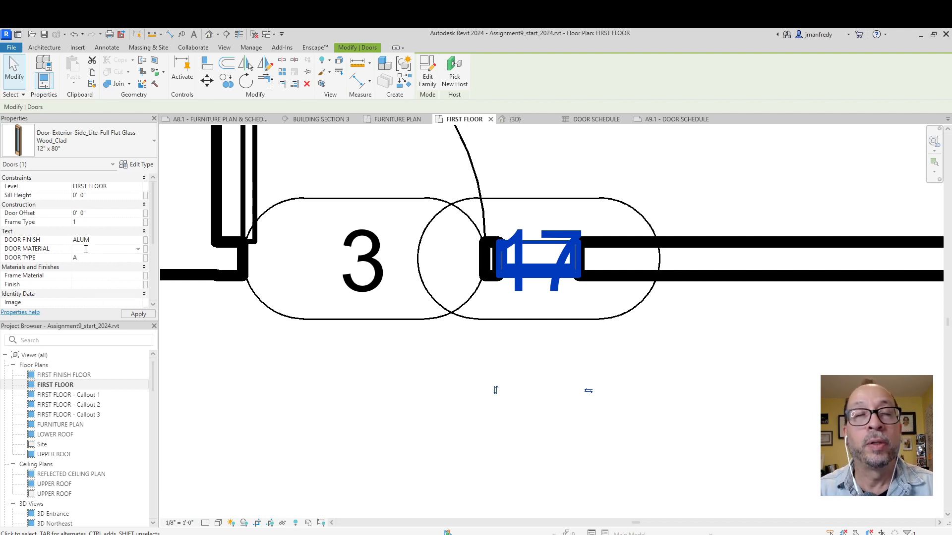
type("GLASS")
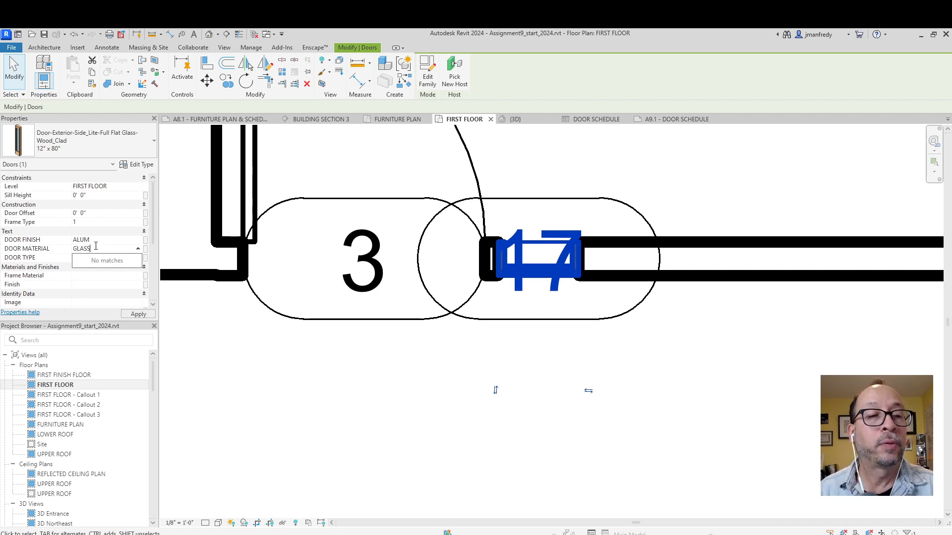
left_click(98, 241)
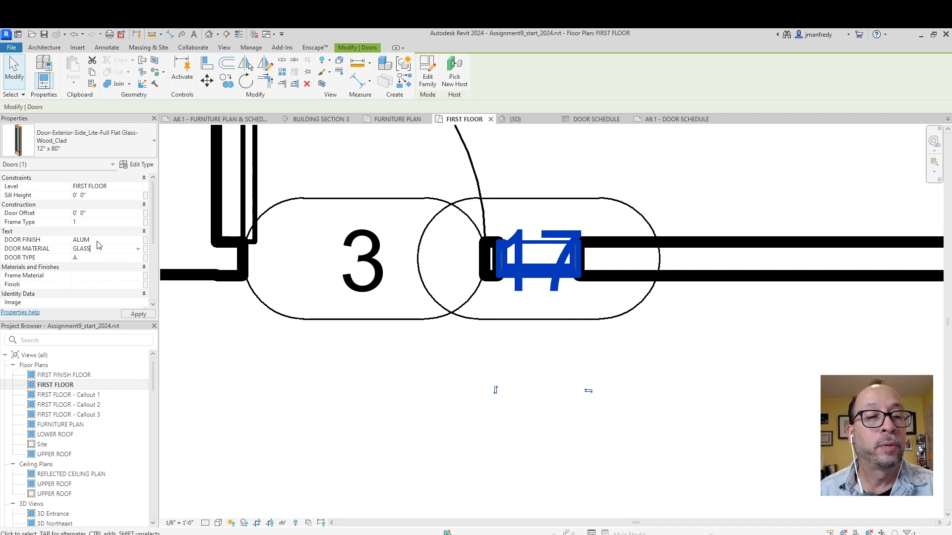
left_click(139, 315)
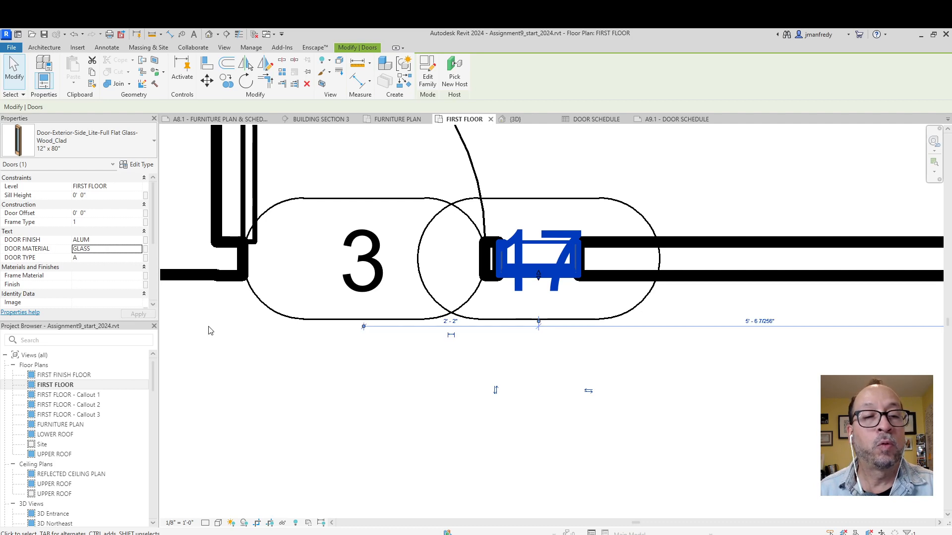
- Locate door 17 in the model from the door schedule and set its frame material to HM and finish to PTD
left_click(597, 119)
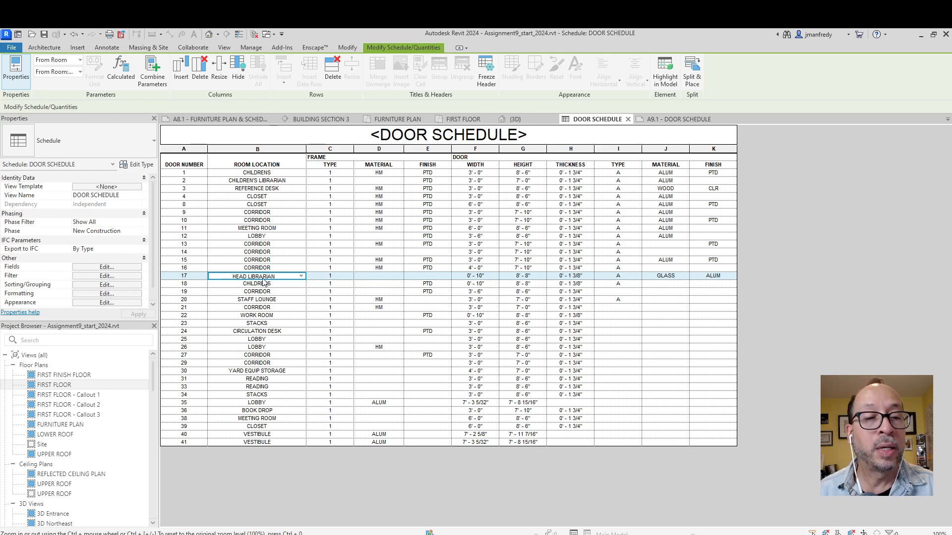
left_click(665, 72)
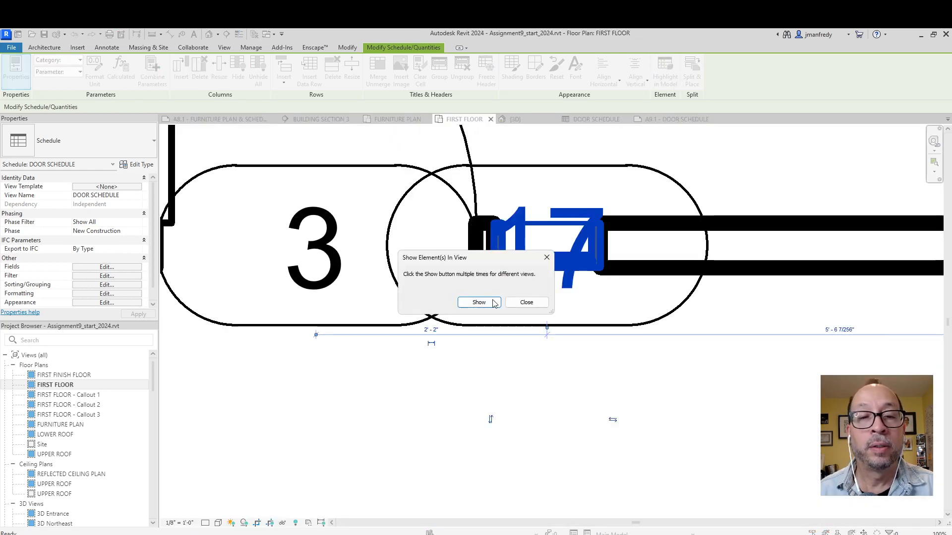
left_click(525, 303)
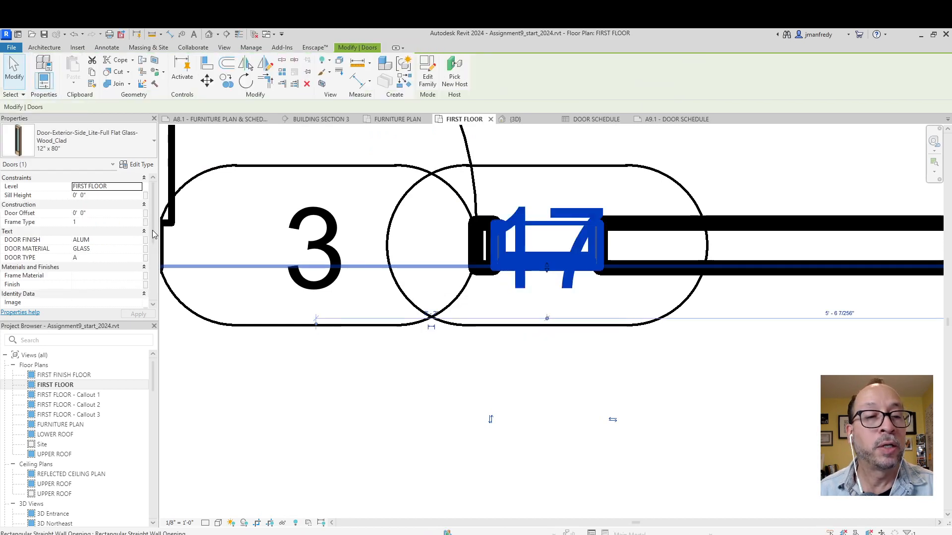
left_click(80, 275)
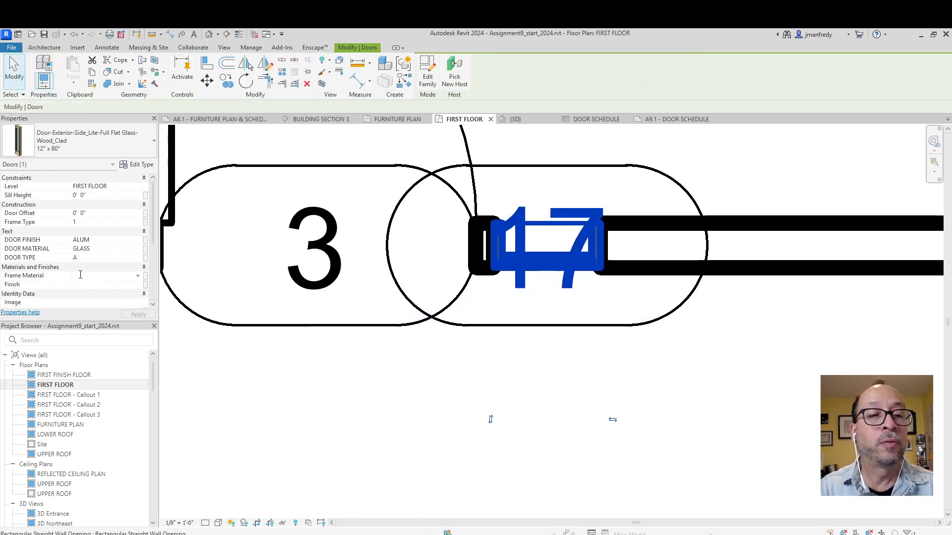
type("HM")
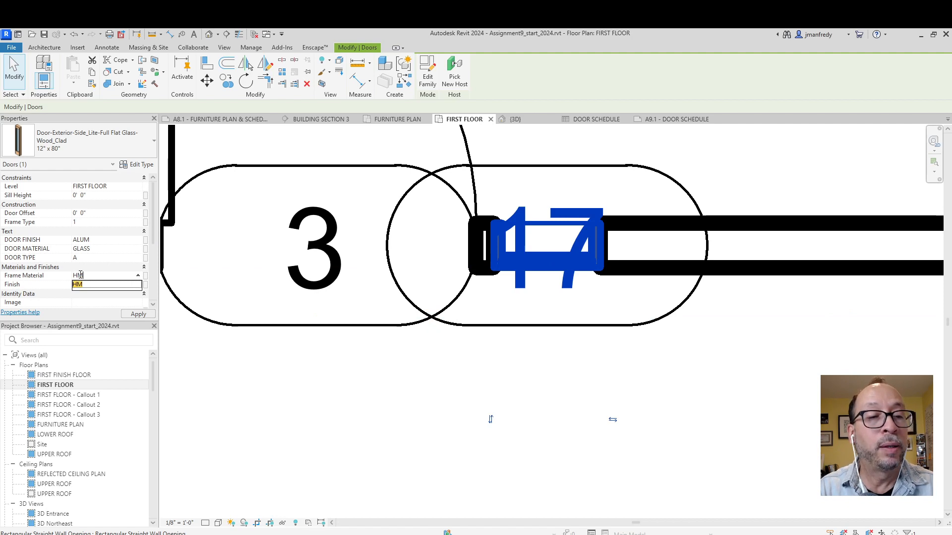
left_click(83, 284)
type("PTD")
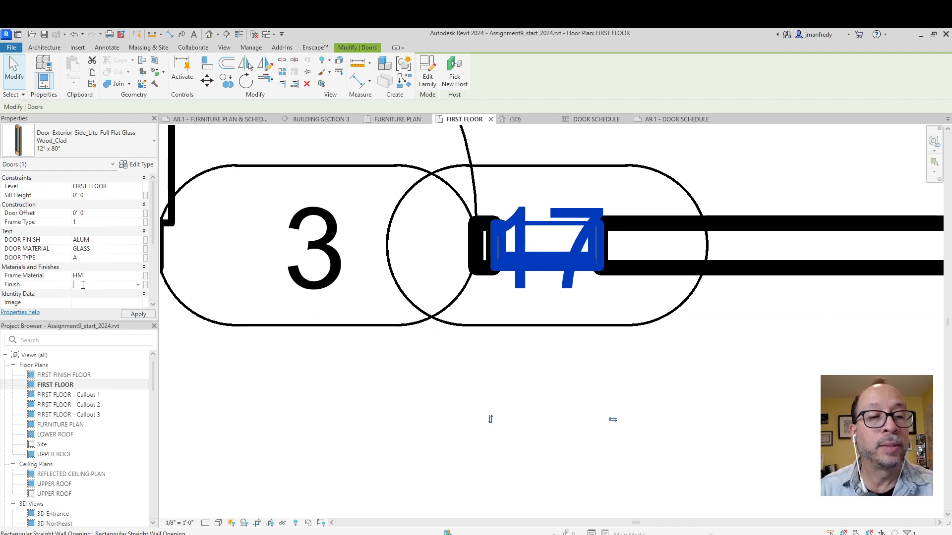
left_click(263, 365)
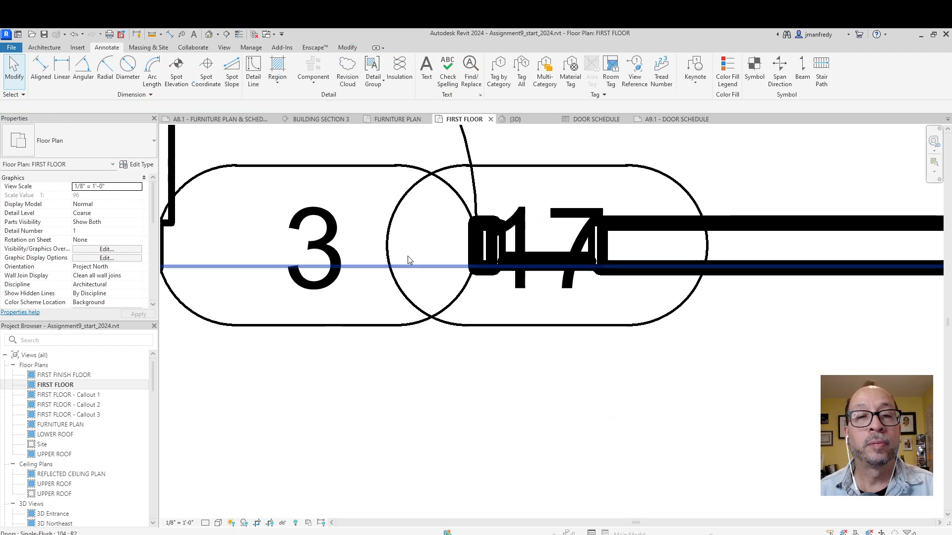
- Review the door type, material and finish columns in the door schedule
left_click(595, 119)
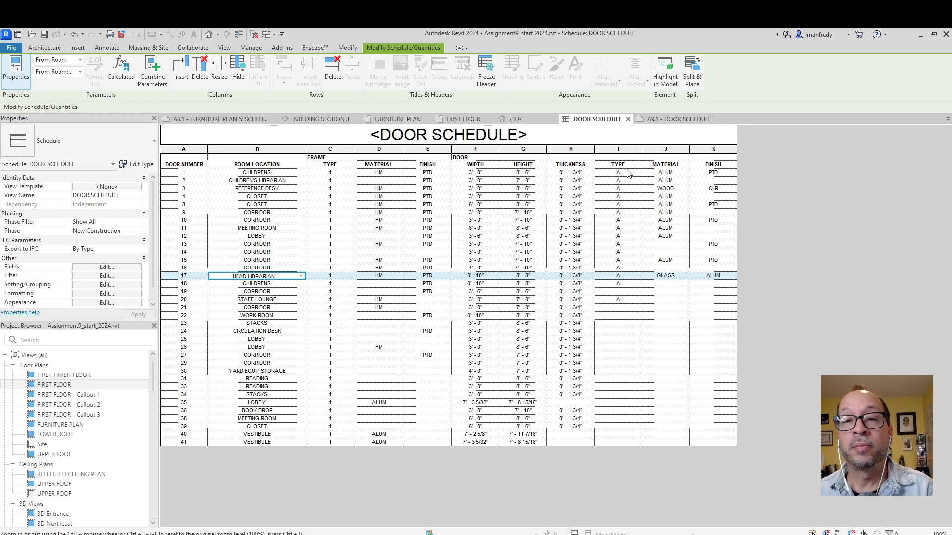
left_click_drag(666, 165, 611, 150)
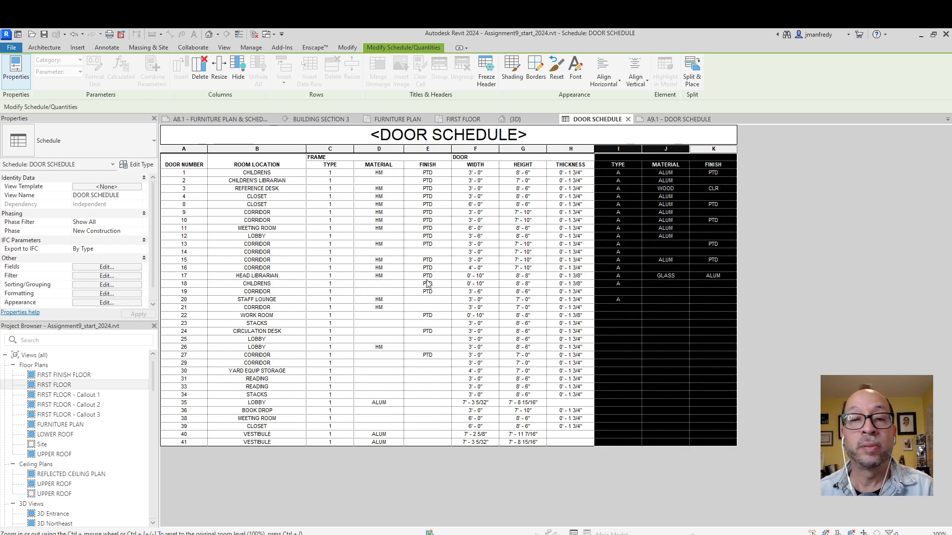
left_click(394, 286)
- Return to the first floor plan and examine the Mark property of door 3
double_click(64, 385)
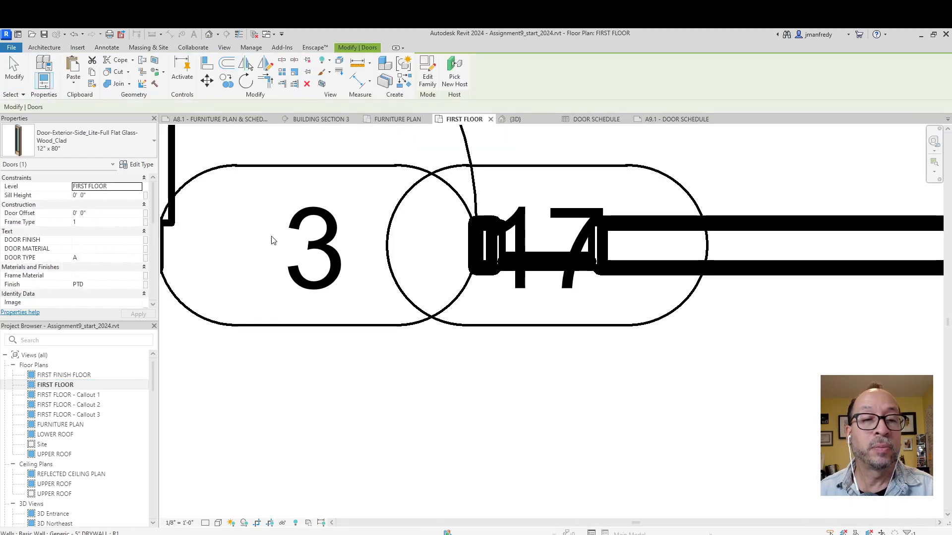
scroll(331, 244, "down", 1)
left_click(393, 157)
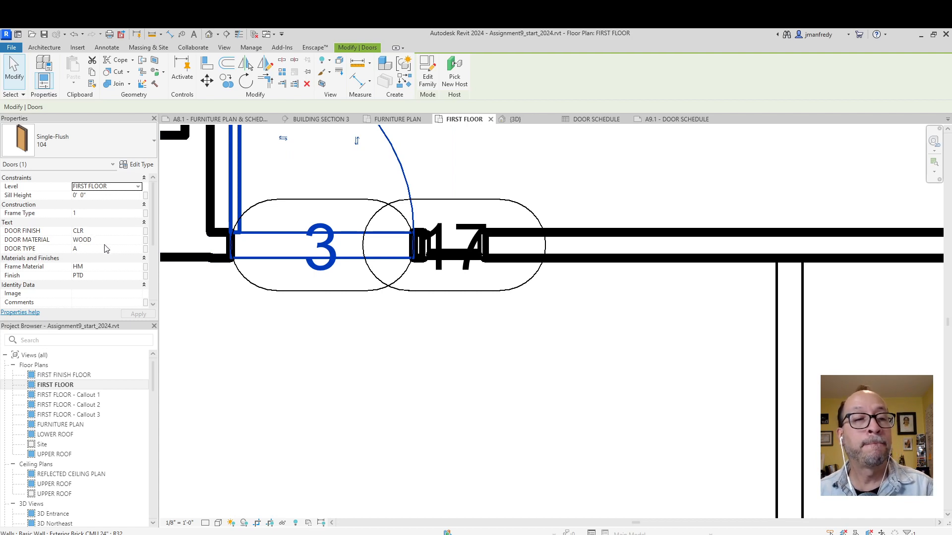
scroll(147, 229, "down", 3)
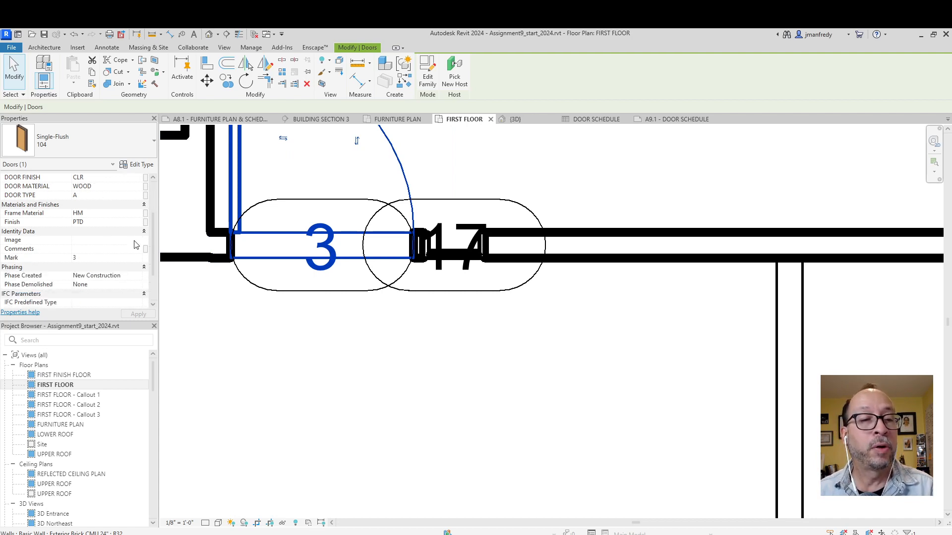
left_click(102, 259)
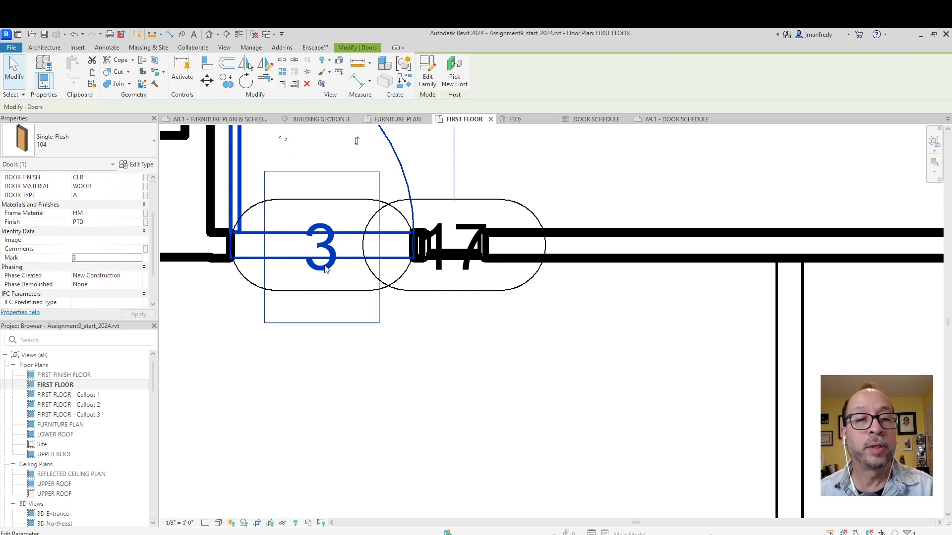
left_click(113, 259)
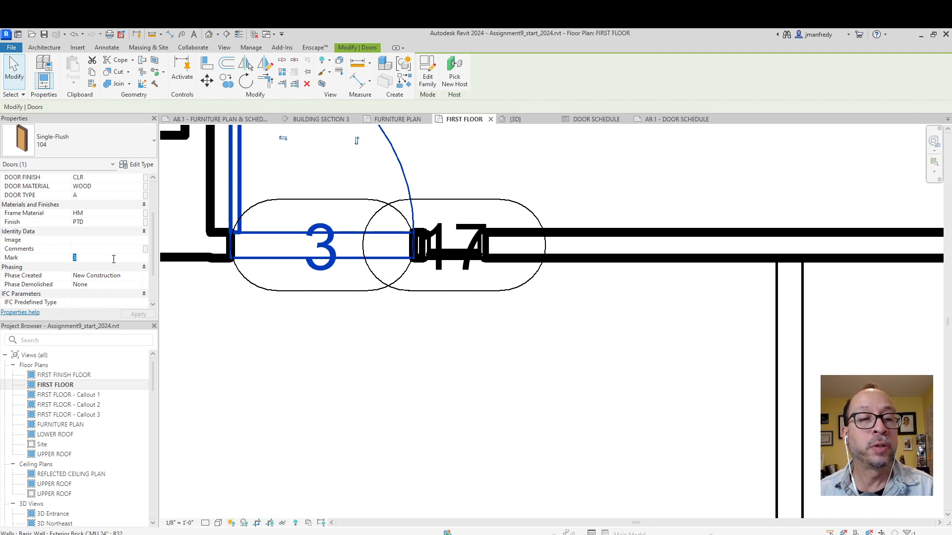
key("Escape")
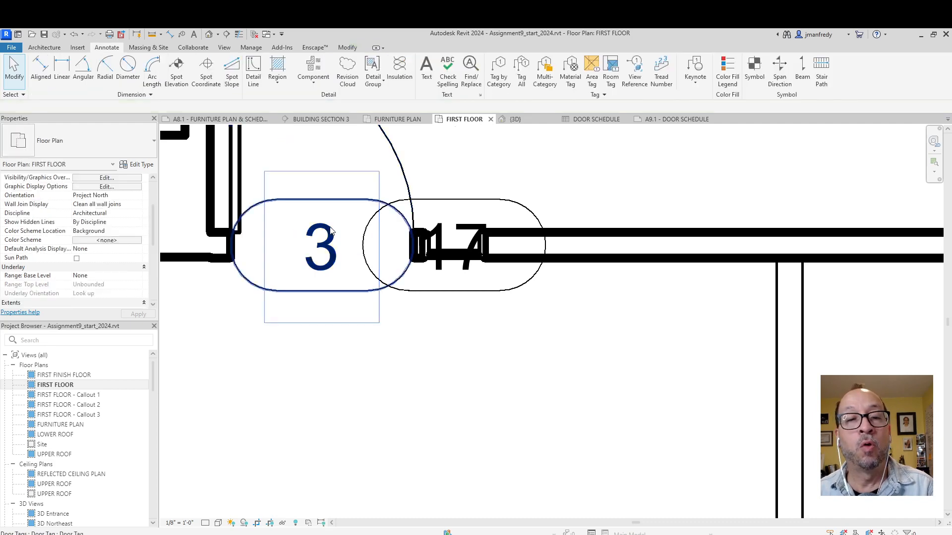
- Open the number on door 3's tag for editing in the first floor plan
left_click(329, 229)
left_click(330, 229)
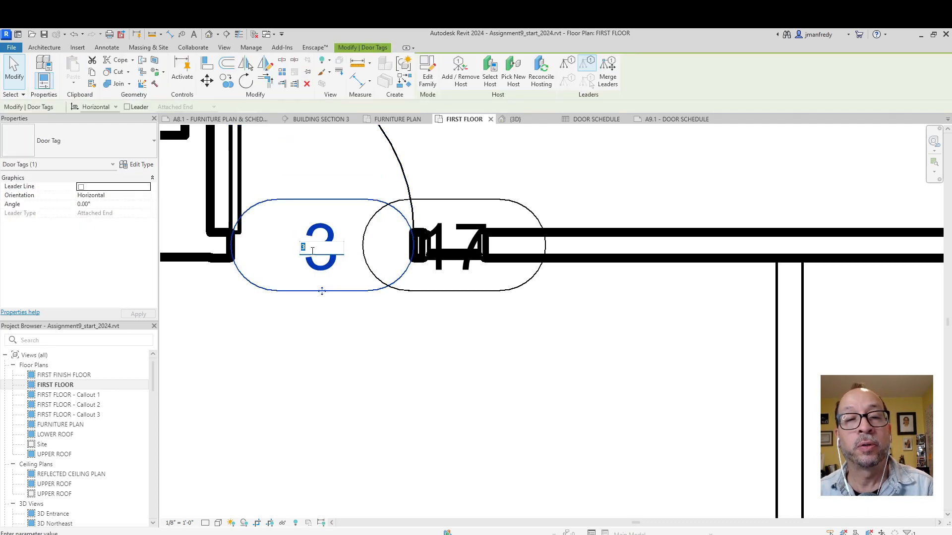
key("Escape")
key("Escape")
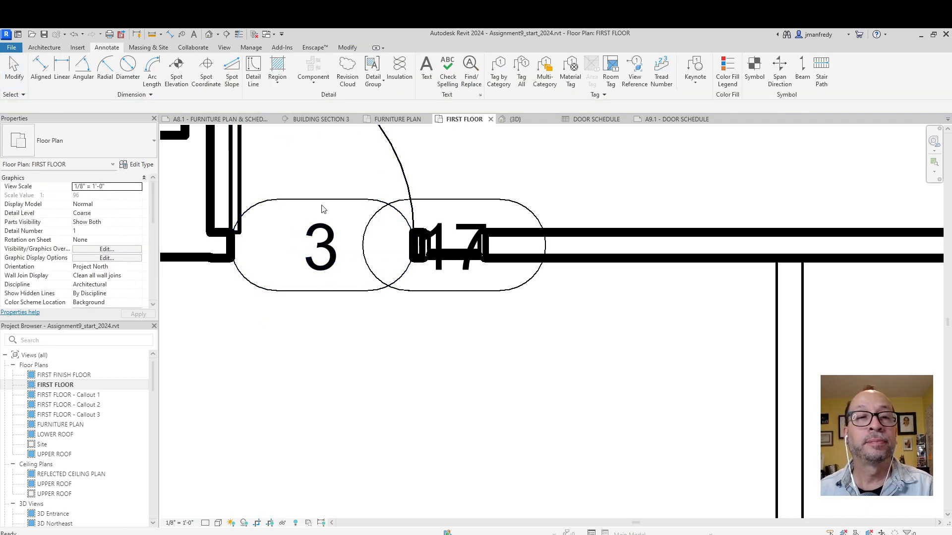
- Close all inactive views while keeping the first floor plan open, and show the whole plan
left_click(255, 35)
scroll(442, 367, "down", 5)
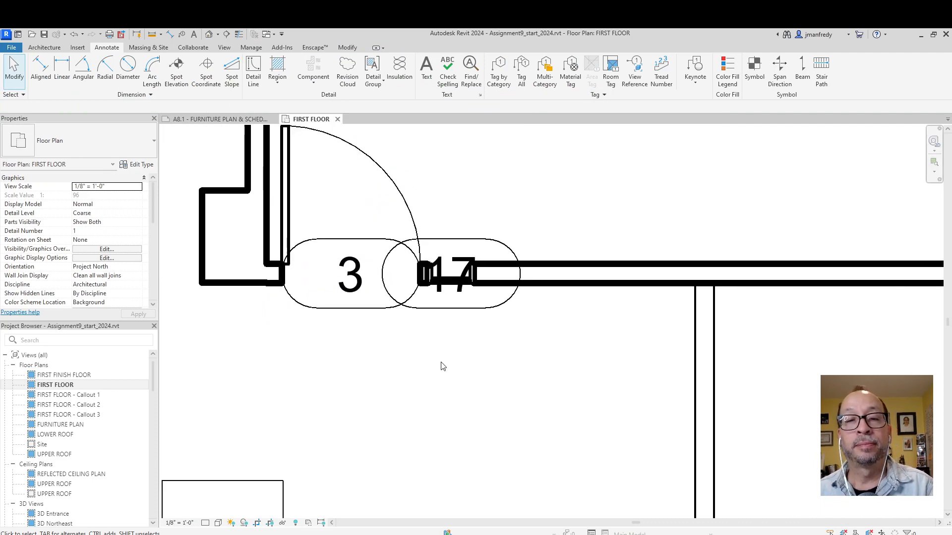
scroll(443, 366, "down", 2)
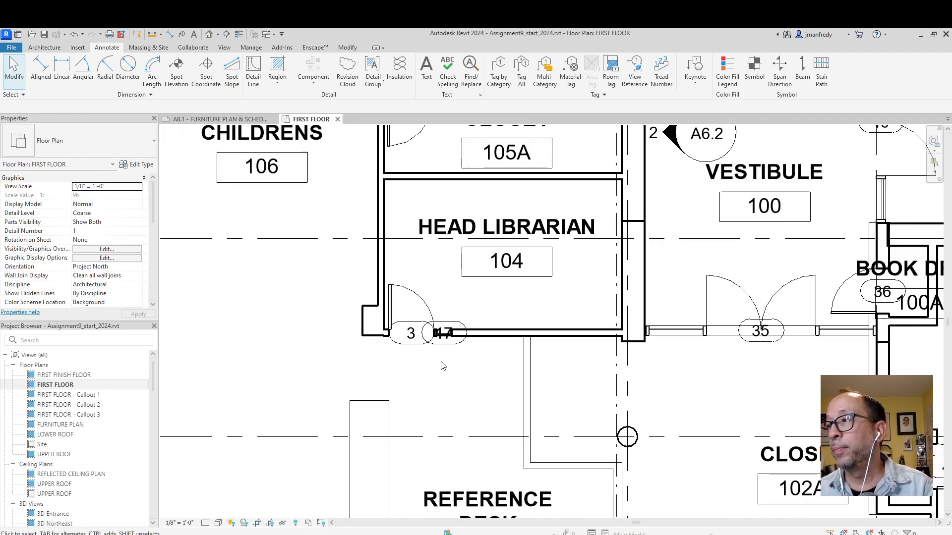
key("z")
key("e")
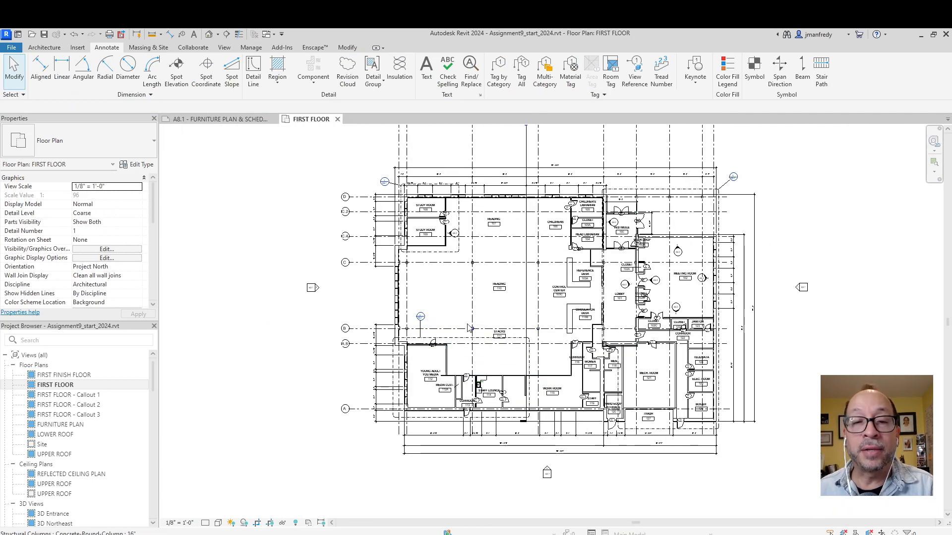
scroll(484, 358, "up", 2)
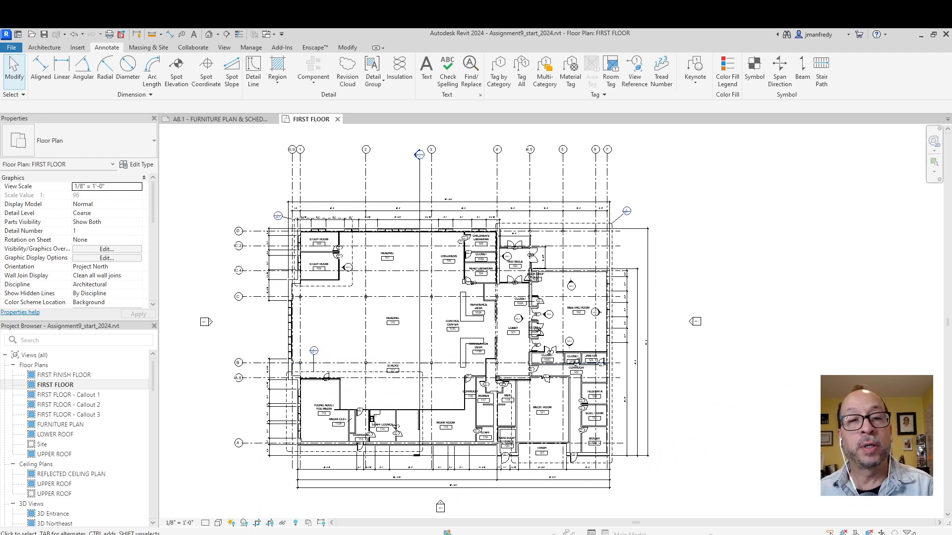
middle_click_drag(183, 179, 214, 174)
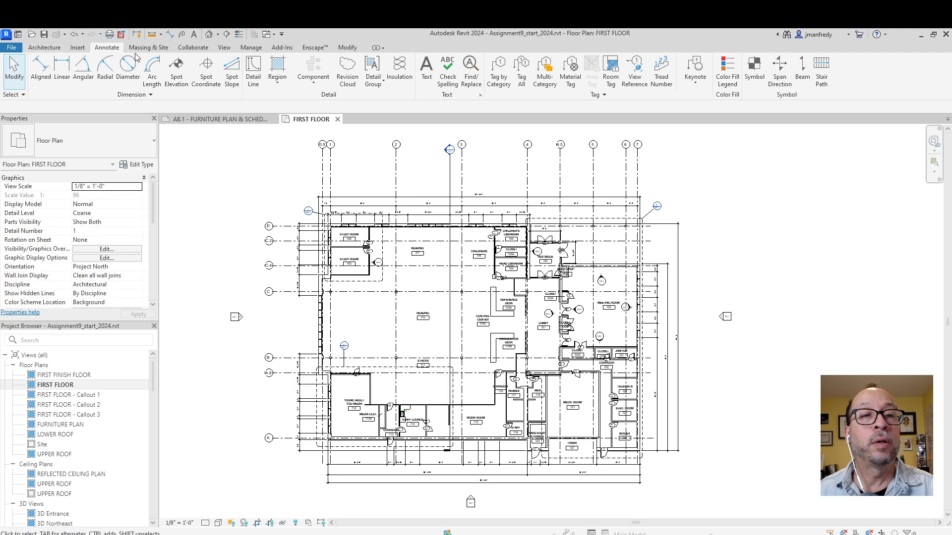
- Create a new schedule of building components for the Rooms category in the New Construction phase
left_click(224, 47)
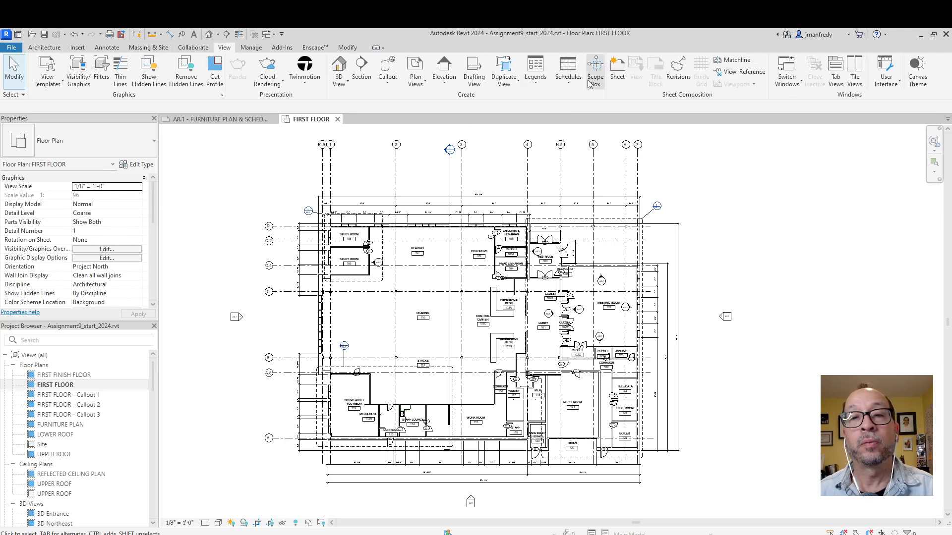
left_click(569, 81)
left_click(610, 100)
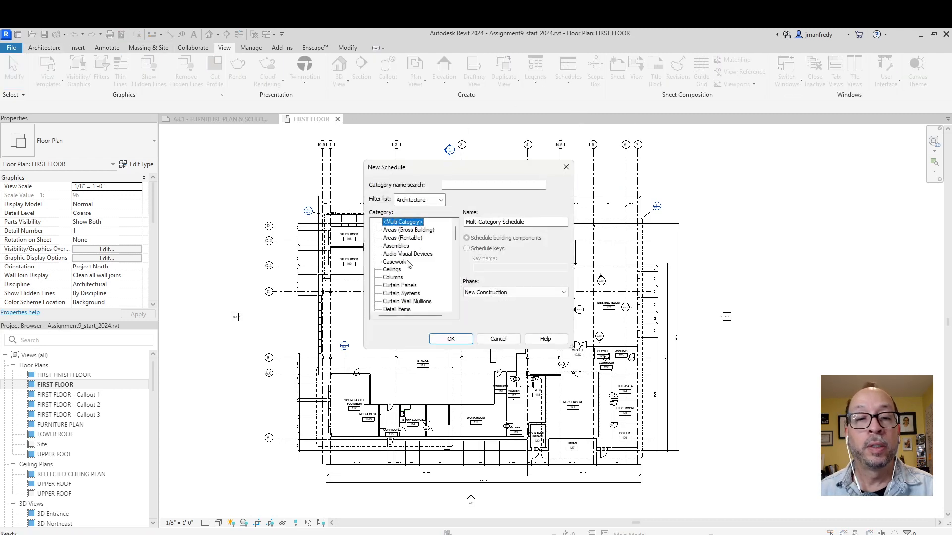
key("r")
scroll(407, 264, "down", 2)
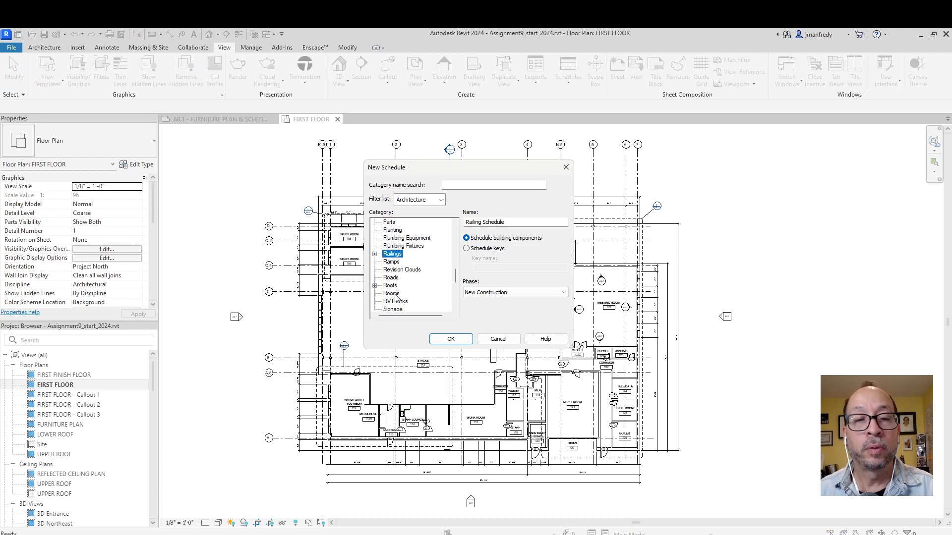
double_click(391, 294)
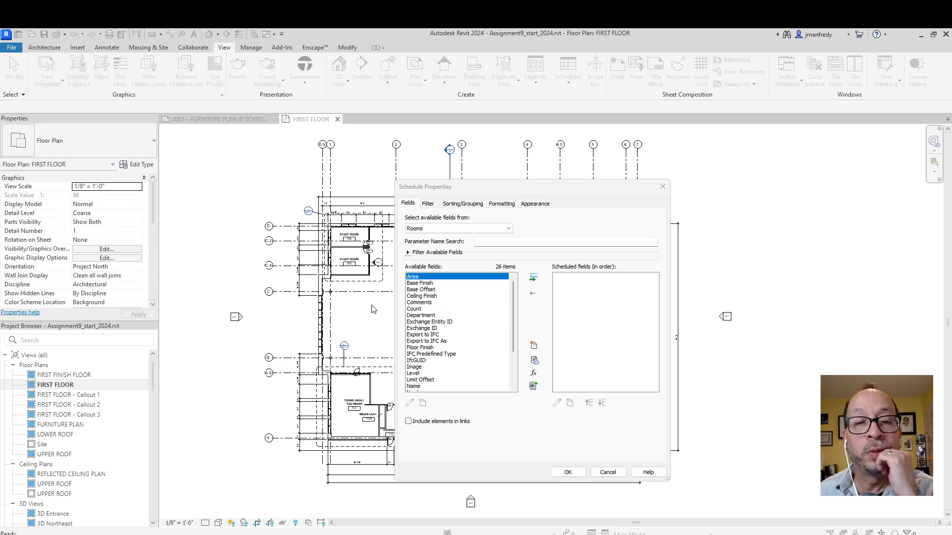
- Add the Number, Name and Area fields, in that order, to the room schedule
left_click_drag(515, 303, 511, 335)
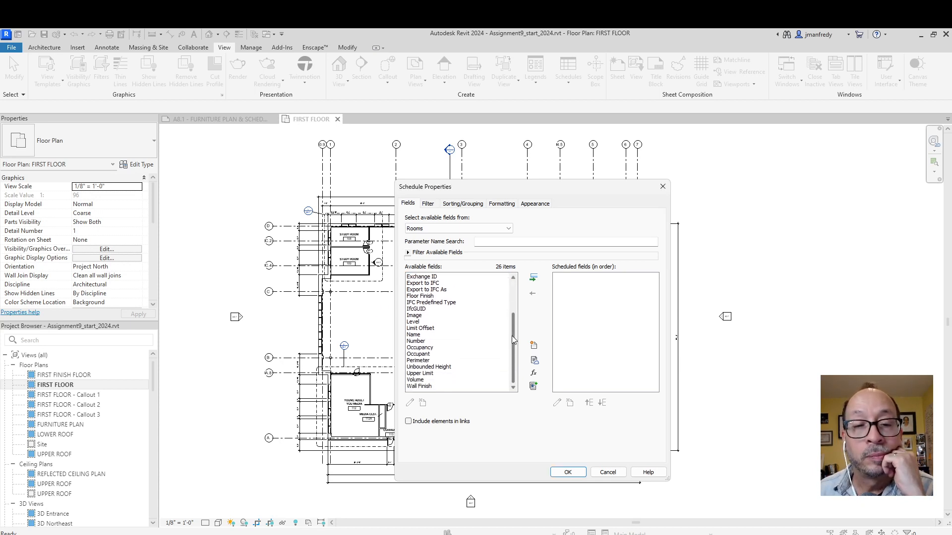
left_click(406, 341)
left_click(533, 278)
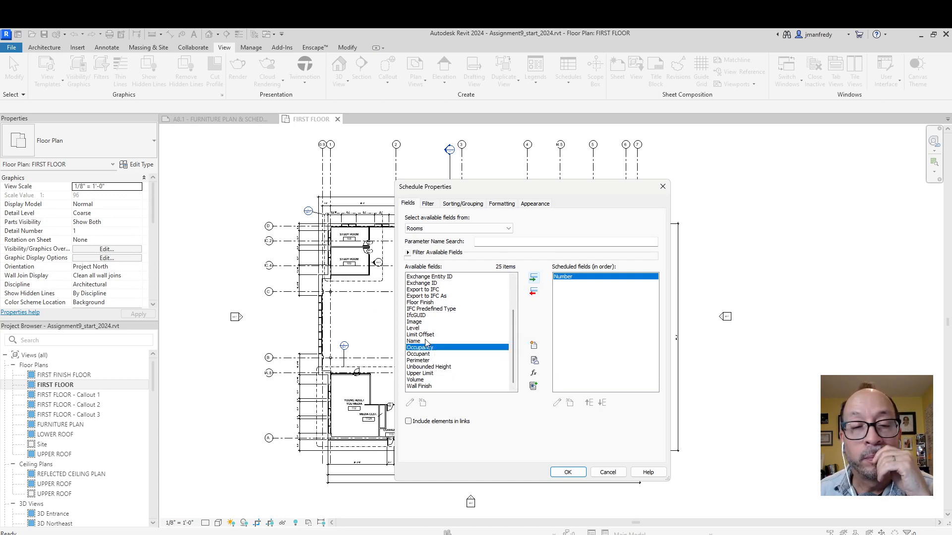
left_click(427, 342)
left_click(534, 279)
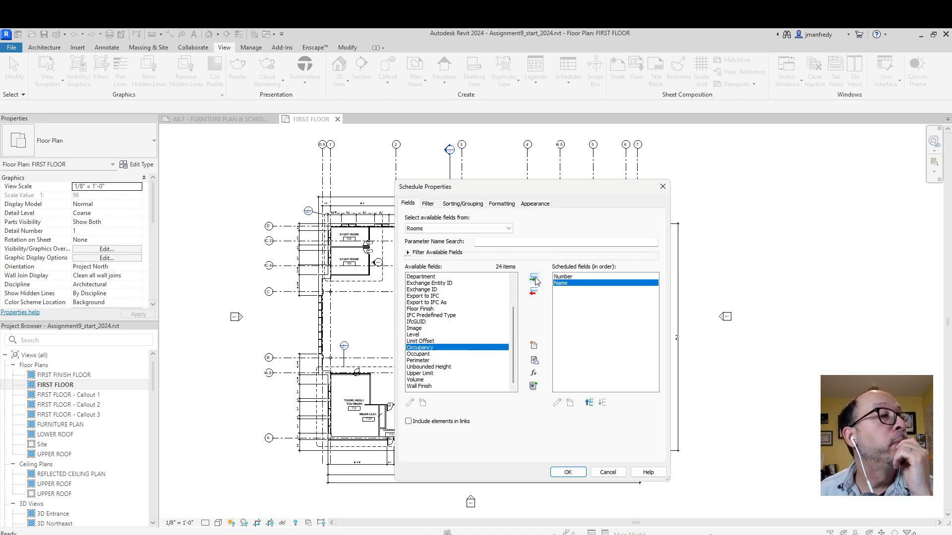
scroll(471, 320, "up", 2)
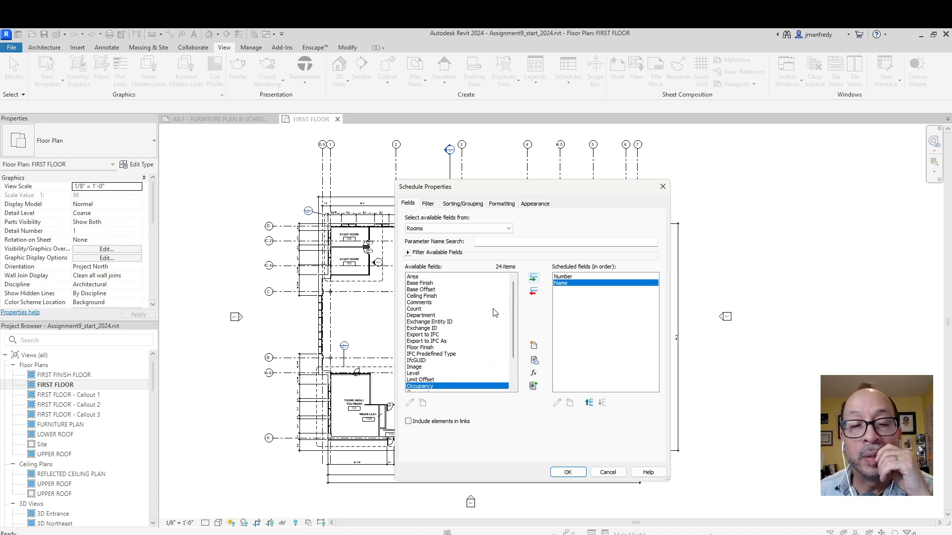
left_click(416, 279)
left_click(533, 278)
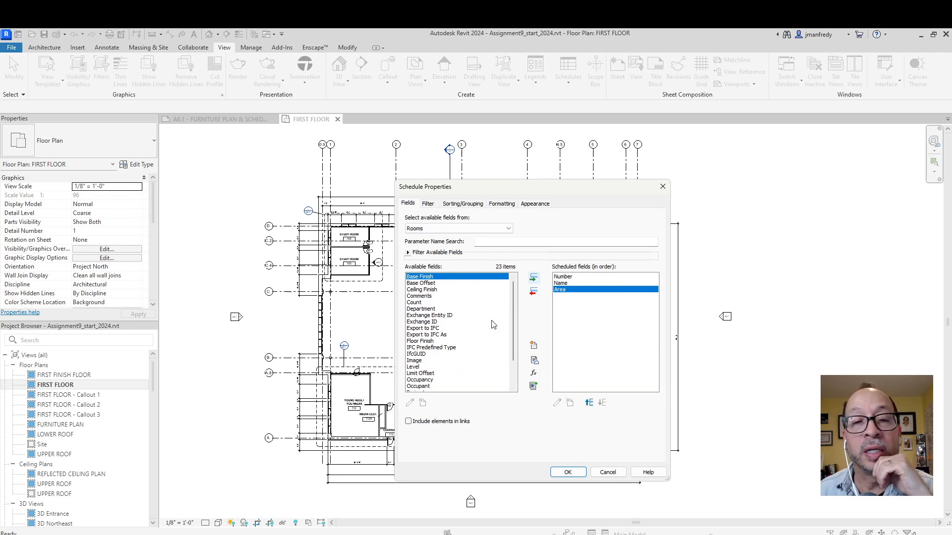
- Examine the remaining available room fields, including Occupancy, Occupant and Perimeter
left_click_drag(511, 310, 510, 336)
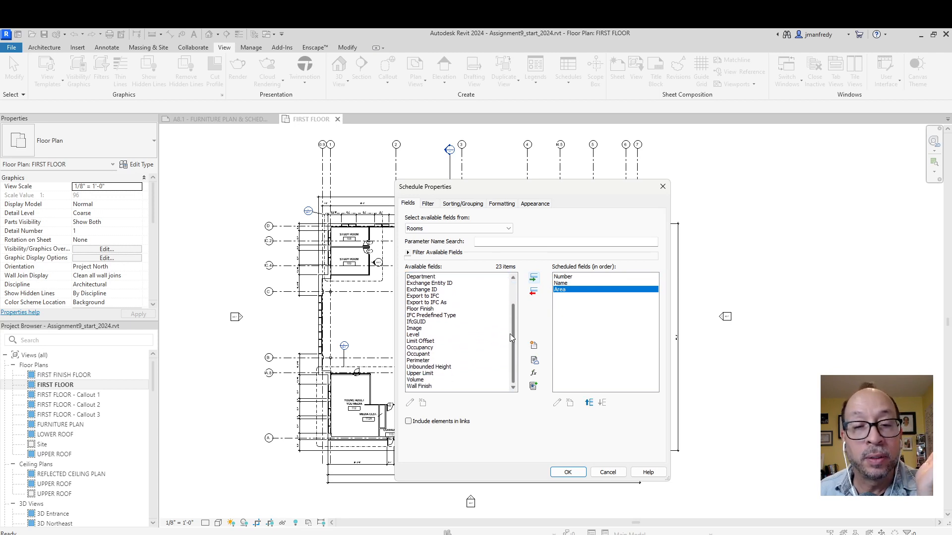
left_click(418, 335)
left_click(444, 348)
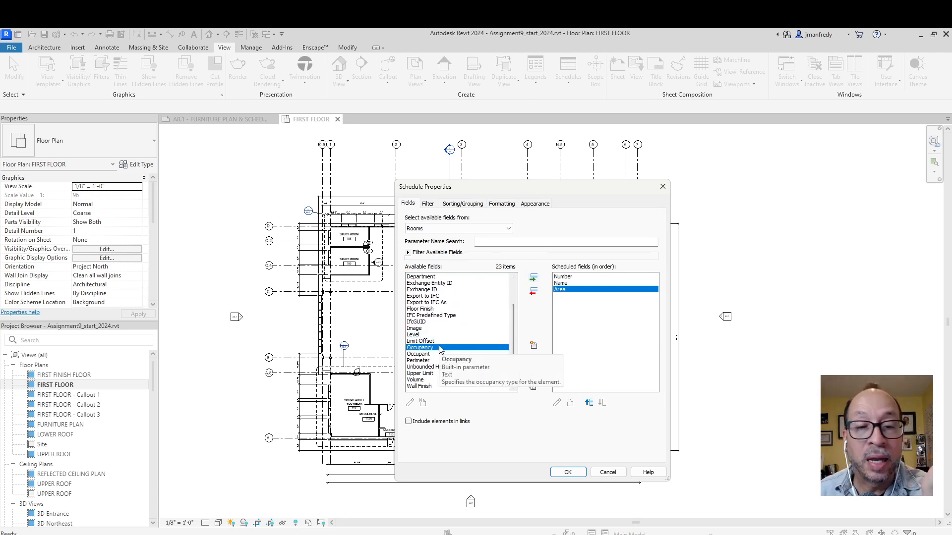
left_click(441, 354)
scroll(437, 357, "up", 1)
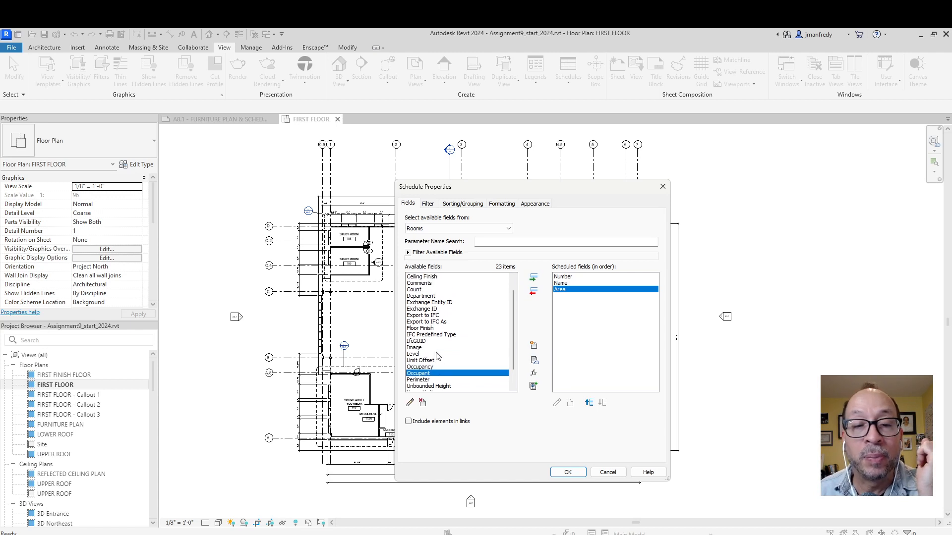
scroll(449, 353, "down", 1)
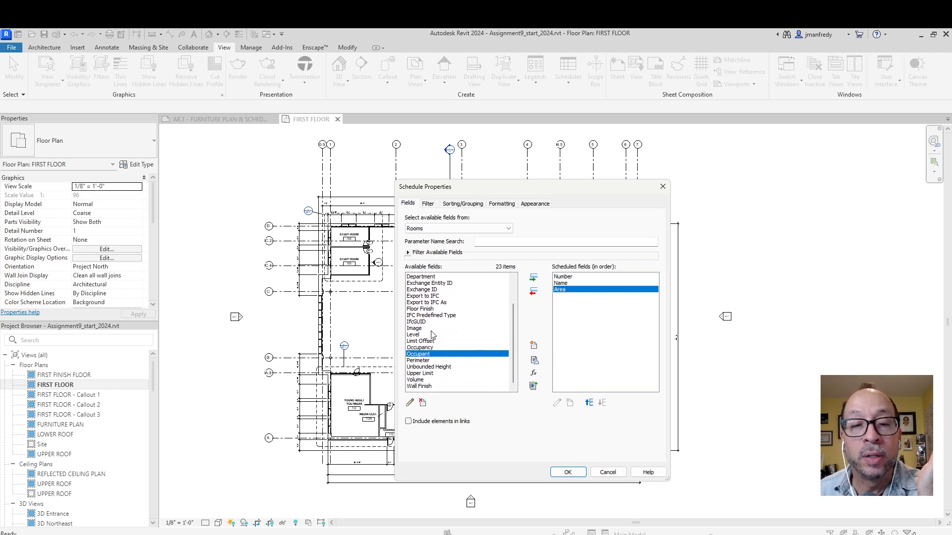
left_click(443, 361)
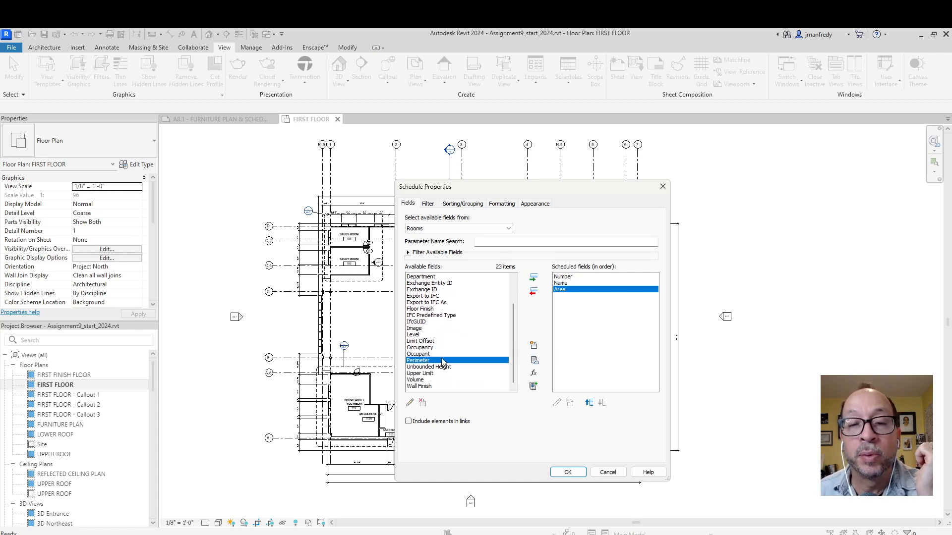
scroll(509, 295, "up", 2)
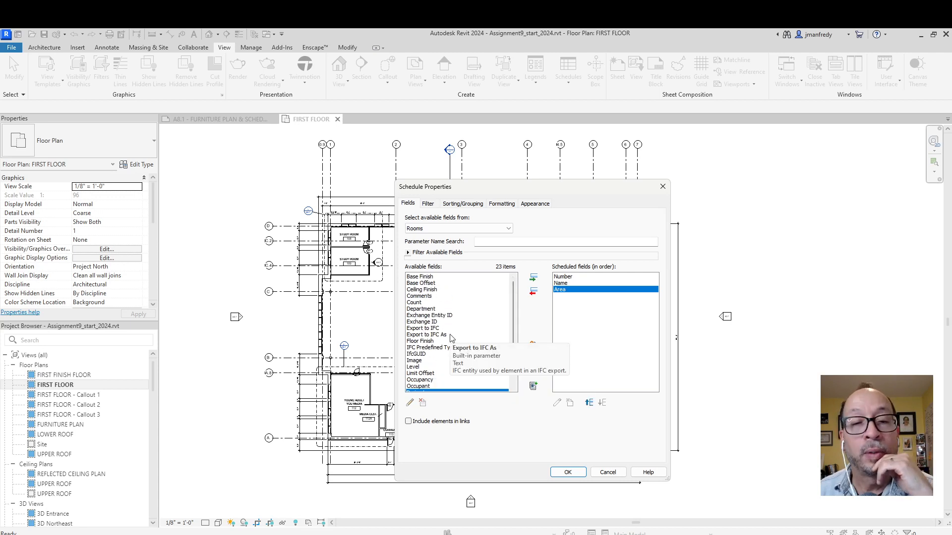
scroll(448, 342, "down", 2)
scroll(452, 337, "up", 2)
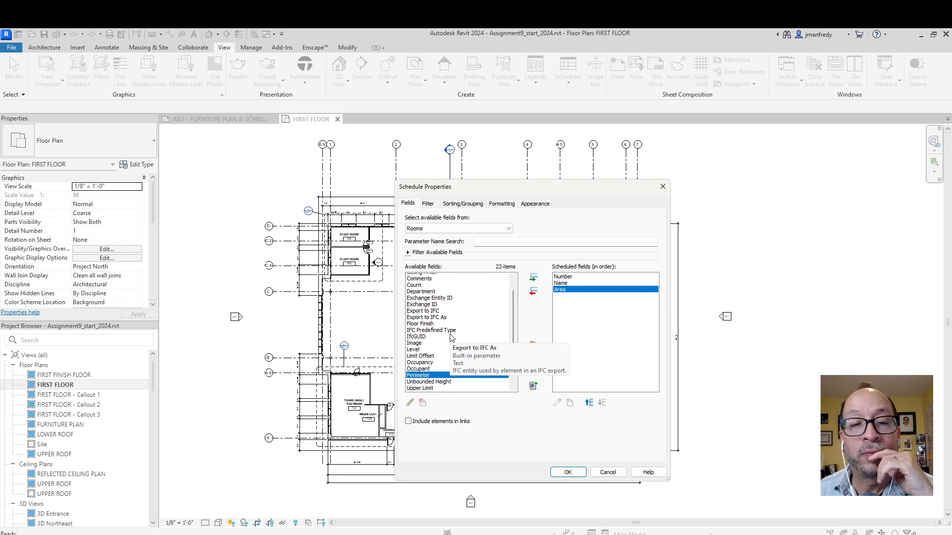
- Add the Floor Finish, Base Finish, Wall Finish and Ceiling Finish fields and generate the room schedule
left_click(428, 342)
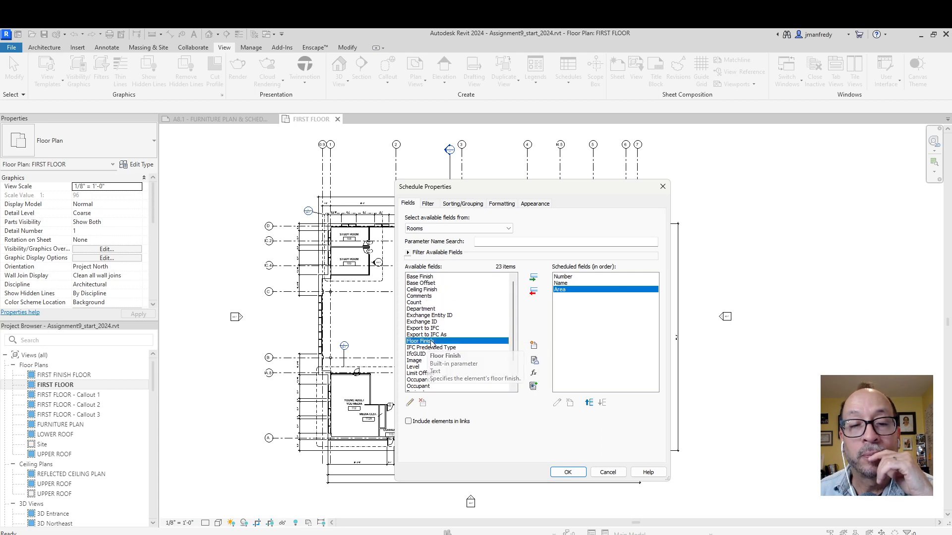
left_click(533, 279)
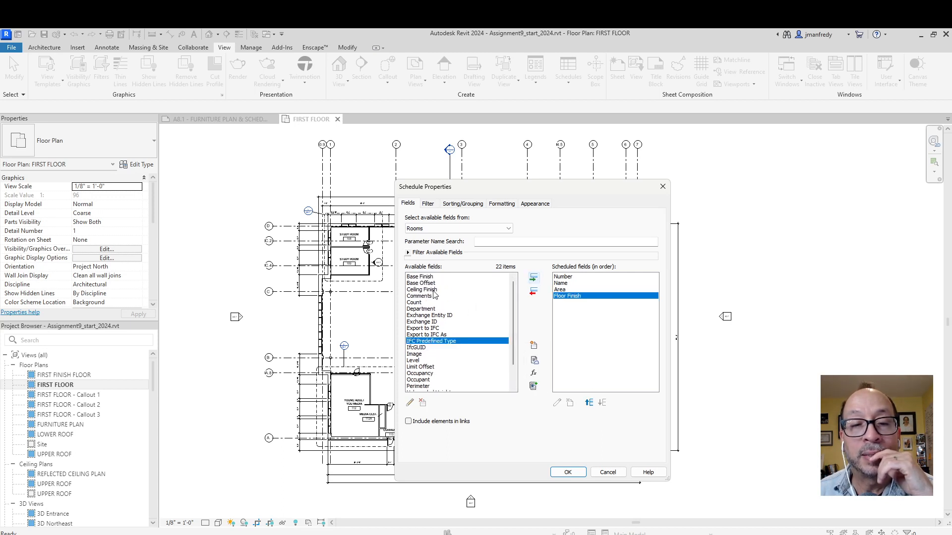
left_click(427, 277)
left_click(533, 278)
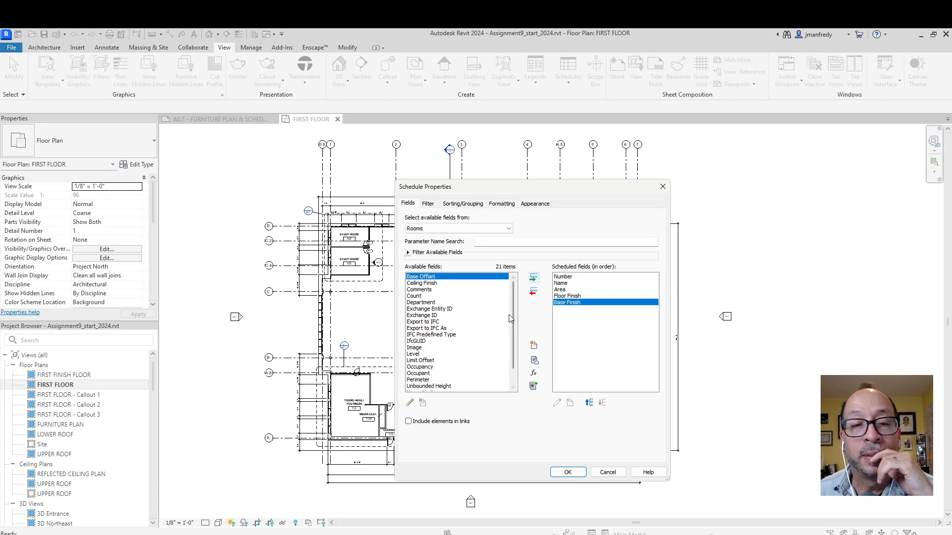
scroll(513, 318, "down", 1)
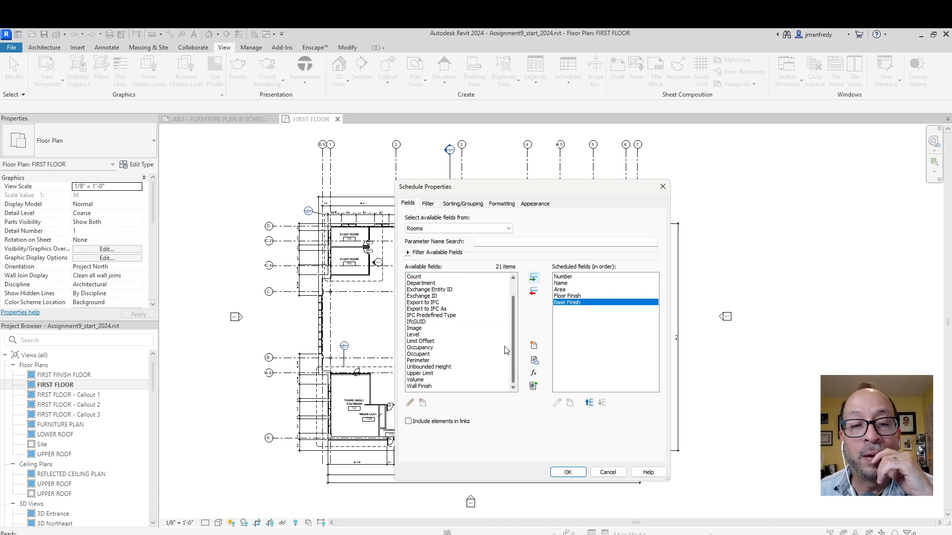
left_click(421, 386)
left_click(533, 279)
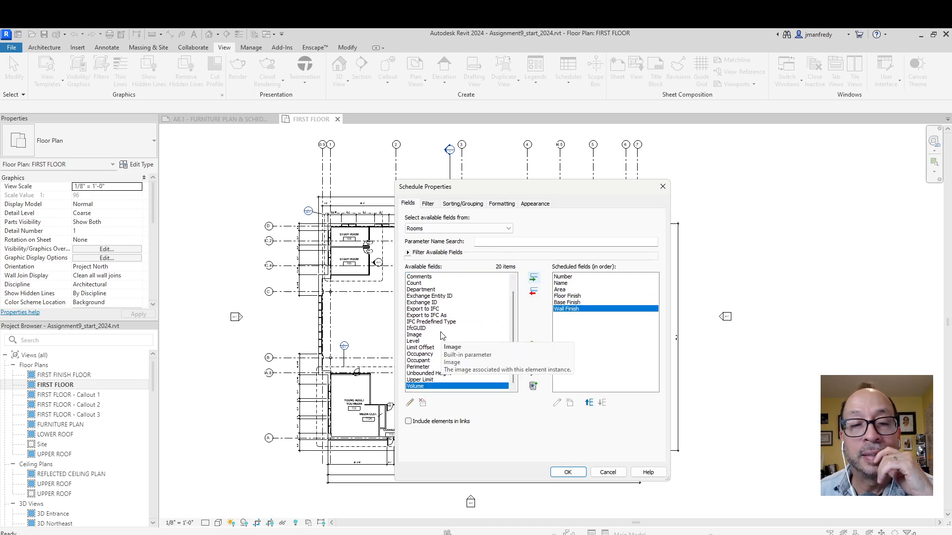
scroll(440, 330, "up", 1)
left_click(429, 284)
left_click(533, 279)
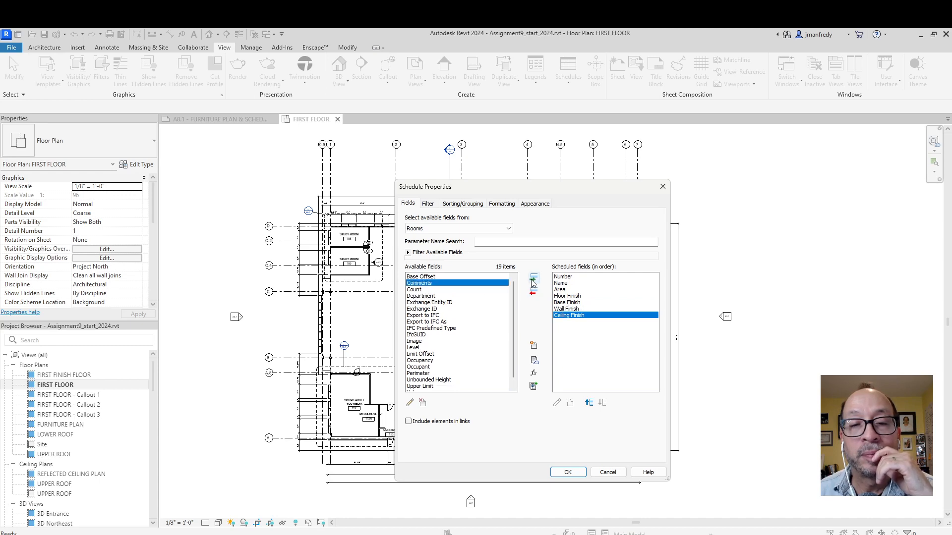
left_click(567, 472)
- Center the contents of all room schedule columns, from Number to Ceiling Finish, horizontally
scroll(298, 299, "down", 1)
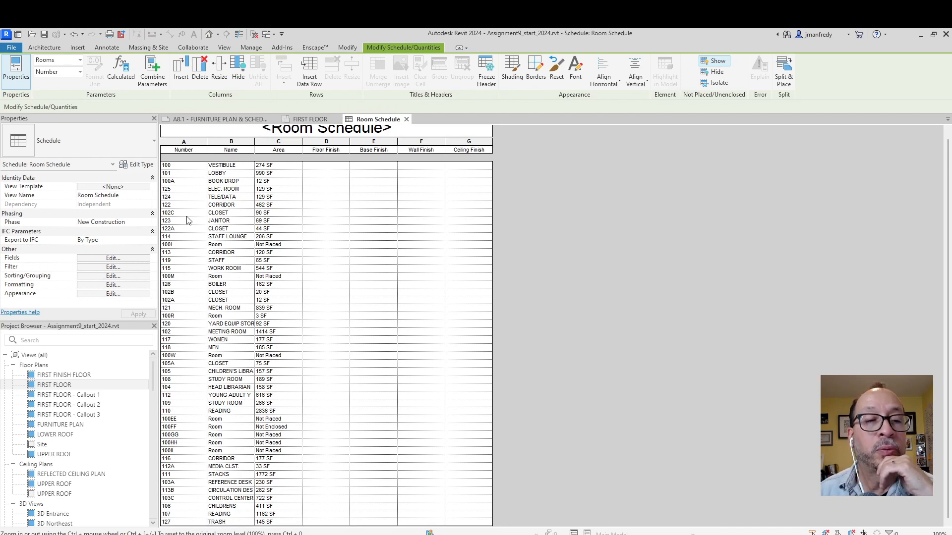
left_click_drag(198, 142, 457, 142)
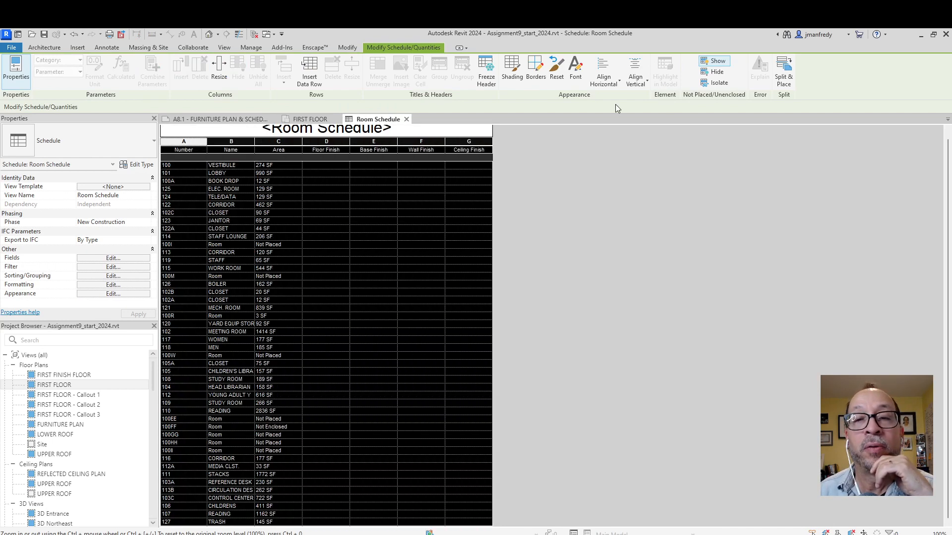
left_click(600, 84)
left_click(602, 121)
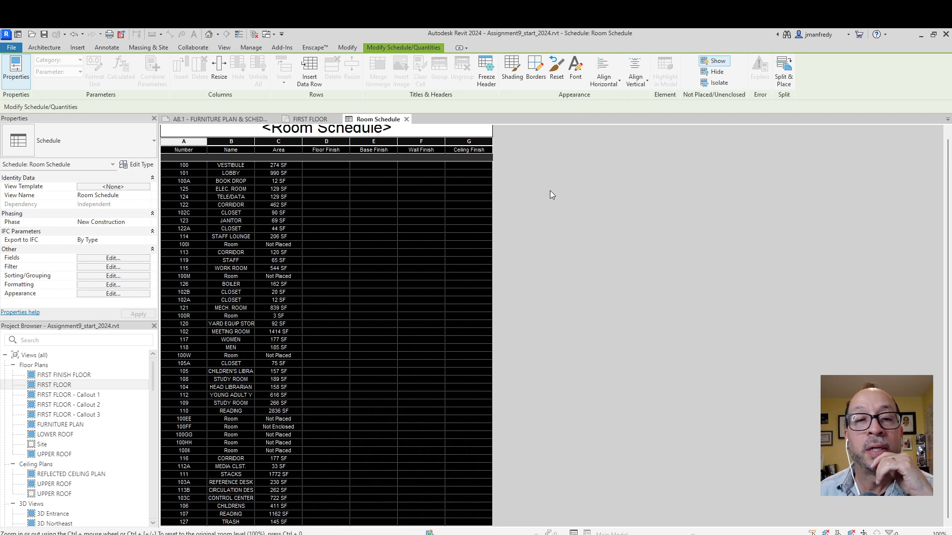
left_click(243, 175)
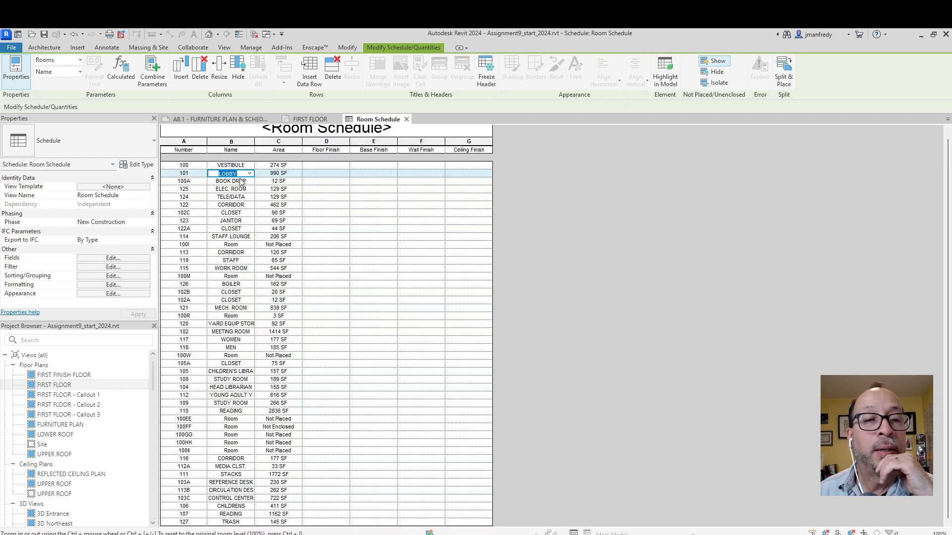
- Left-align the room names in the Name column and keep that column's header centered
left_click(243, 143)
left_click(618, 84)
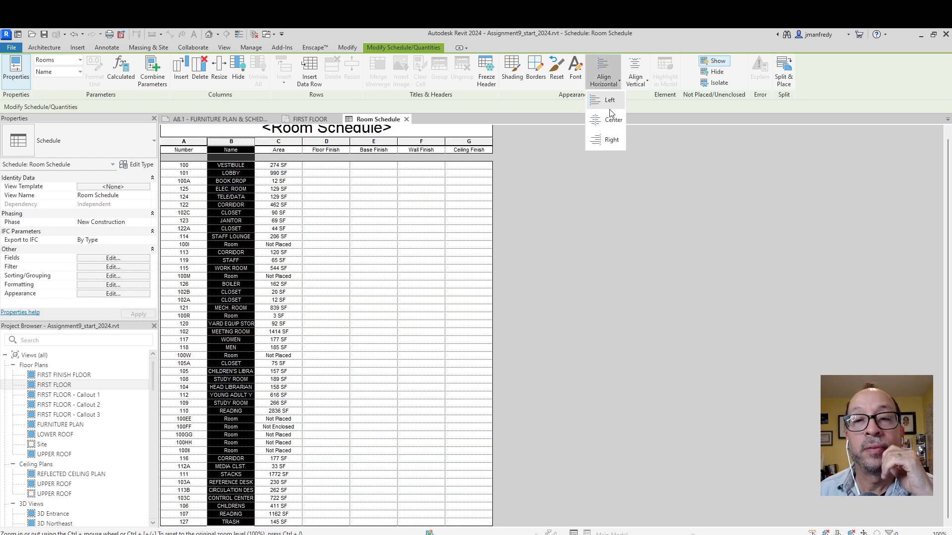
left_click(610, 104)
left_click(248, 151)
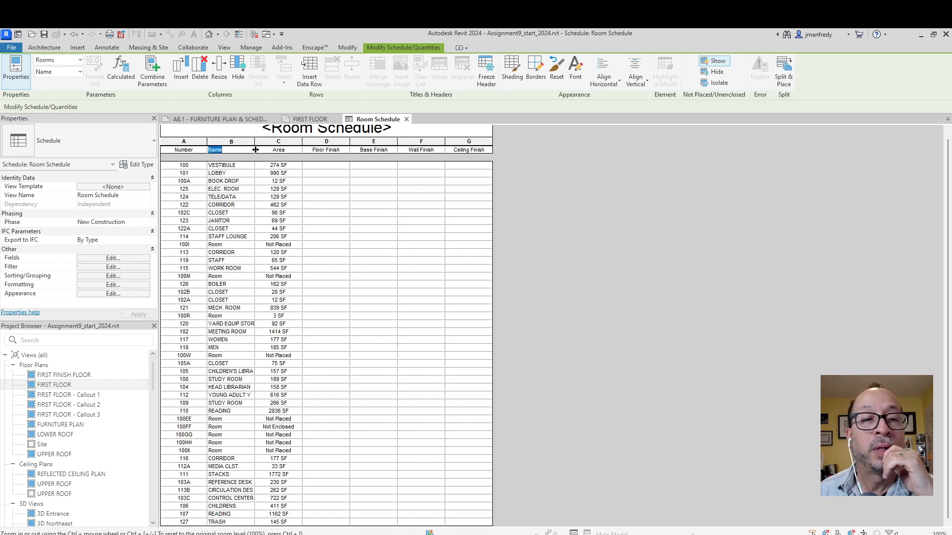
left_click(618, 83)
left_click(605, 119)
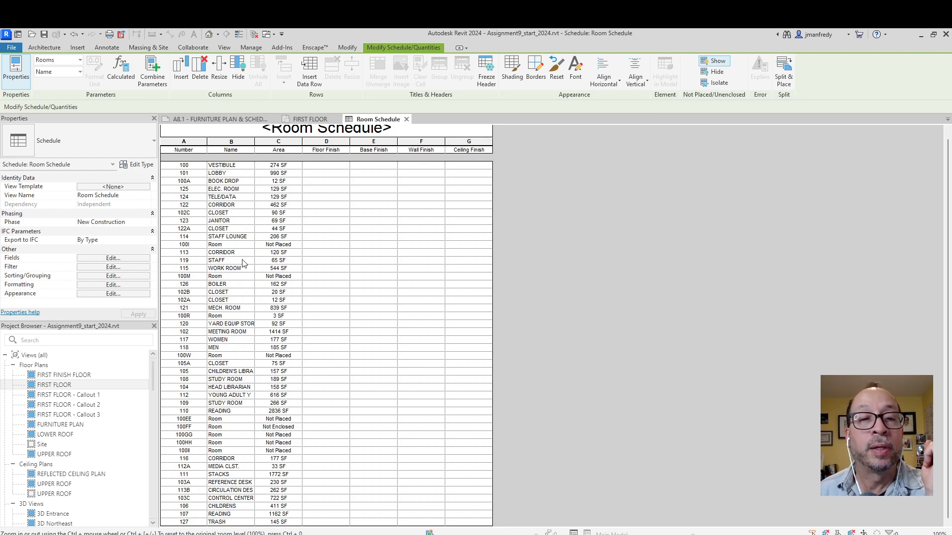
- Rename the room schedule's title in capitals as ROOM SCHEDULE
scroll(243, 263, "up", 1)
left_click(387, 134)
left_click(233, 129)
type("r")
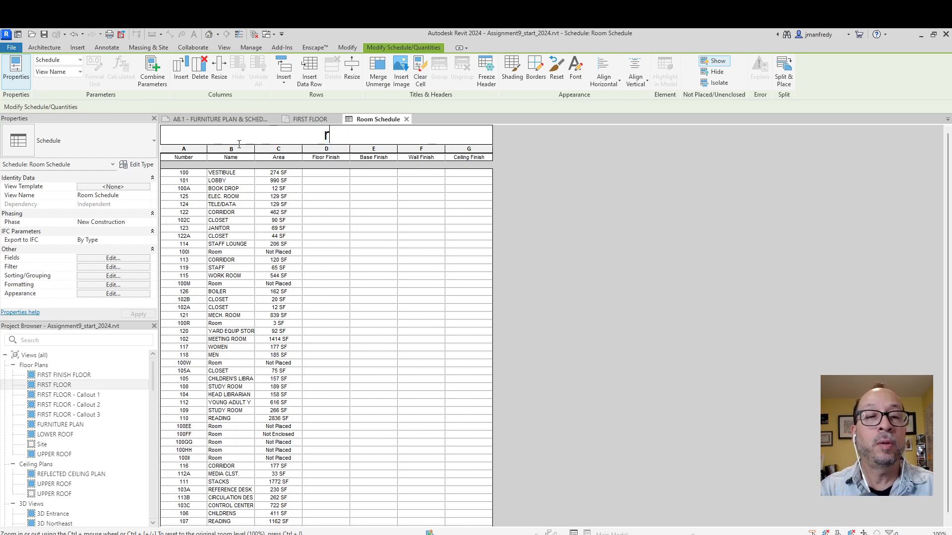
type("oom")
key("BackSpace")
key("BackSpace")
key("BackSpace")
key("BackSpace")
type("ROOM SCH")
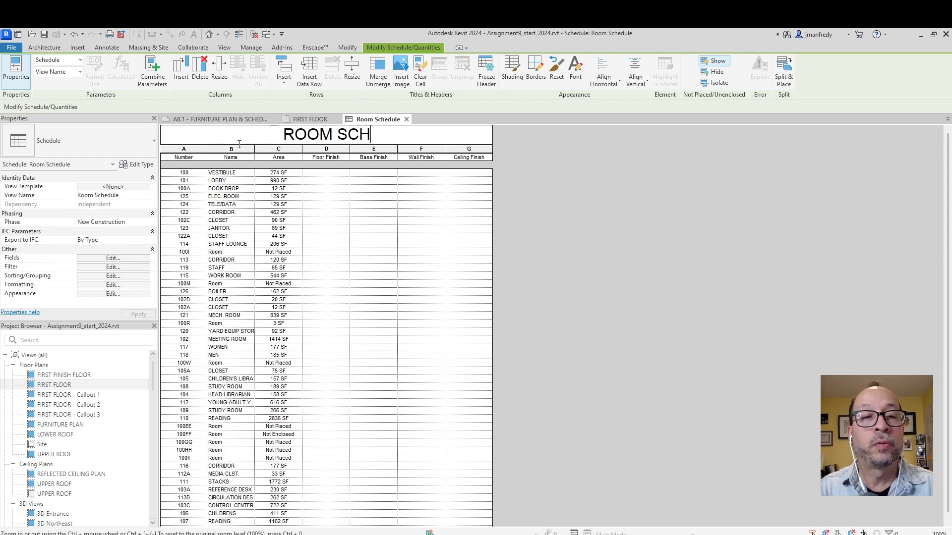
type("EDULE")
key("Return")
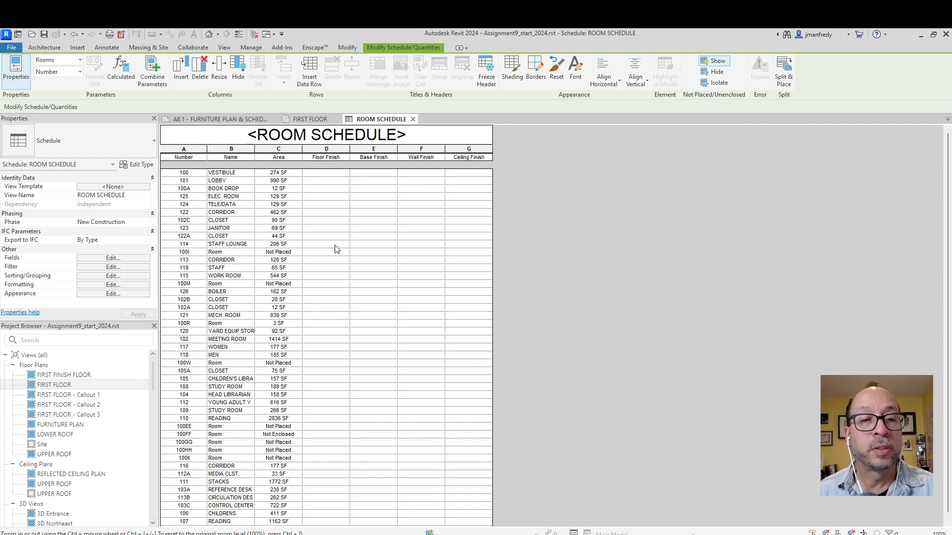
- Create a new sheet with the E1 30 x 42 Horizontal title block
scroll(95, 431, "down", 8)
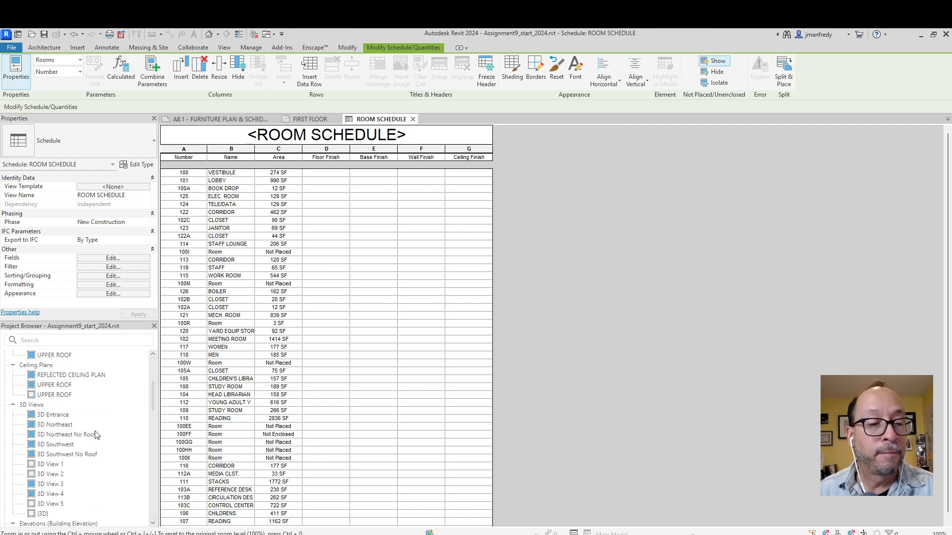
scroll(95, 435, "down", 5)
left_click(49, 415)
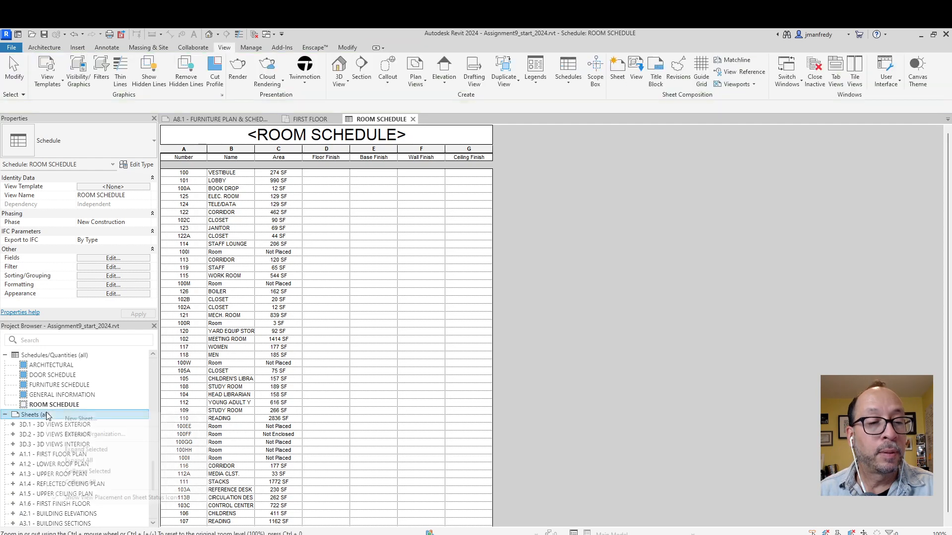
right_click(50, 415)
left_click(83, 420)
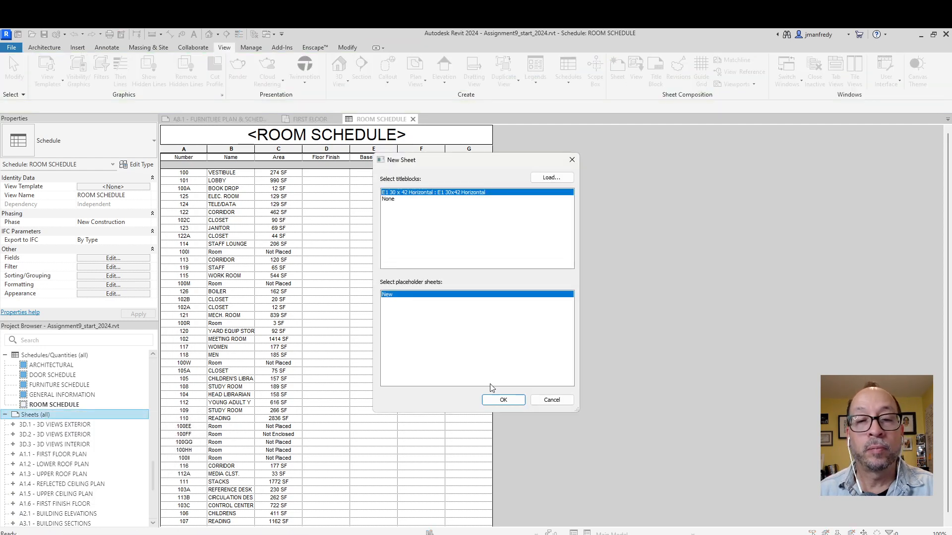
left_click(496, 395)
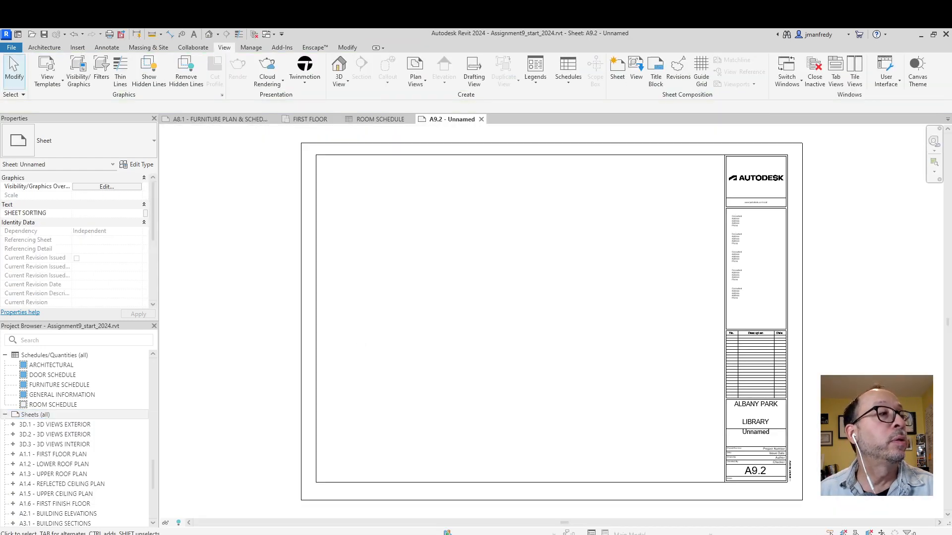
- Set the new sheet's number to A10.1 in its title block
double_click(769, 473)
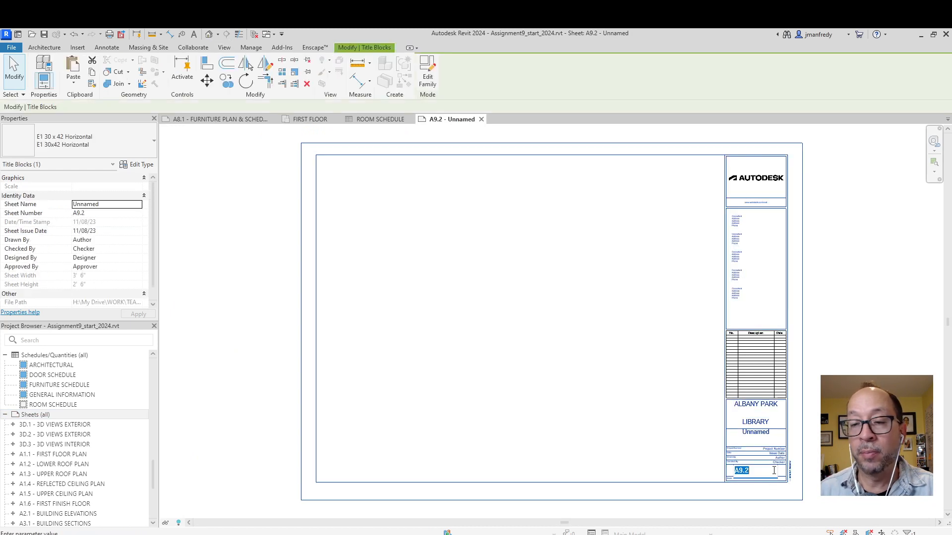
type("A10.1")
key("Return")
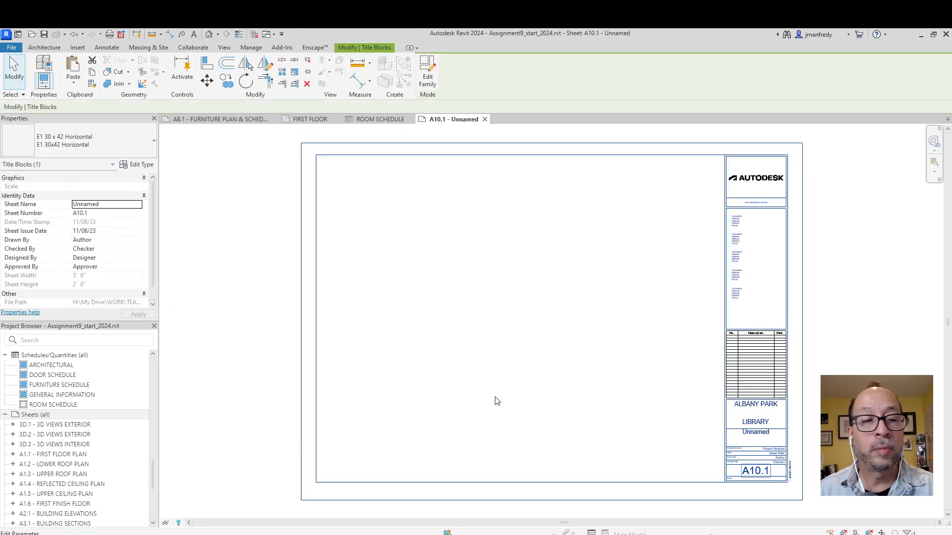
scroll(127, 409, "down", 10)
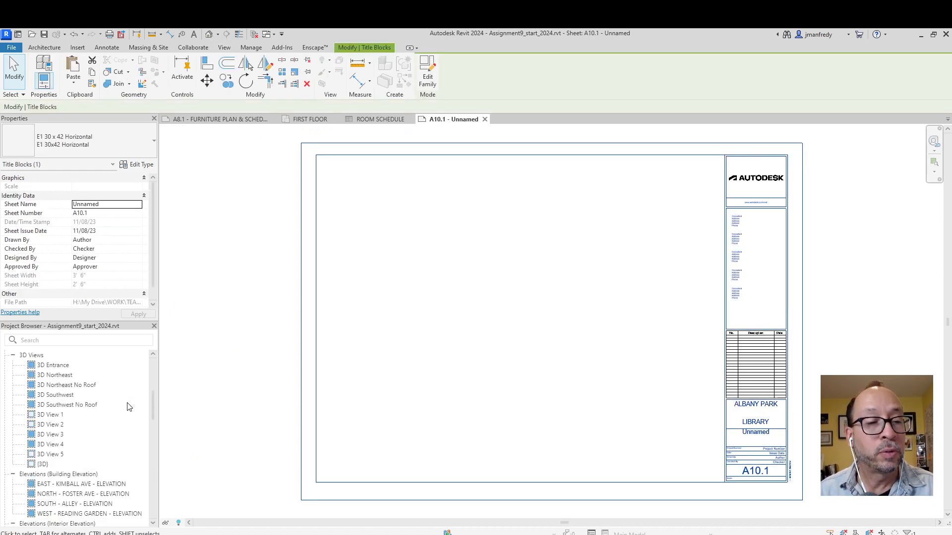
- Place the ROOM SCHEDULE from the project's schedules onto sheet A10.1
scroll(127, 407, "up", 2)
scroll(127, 406, "down", 10)
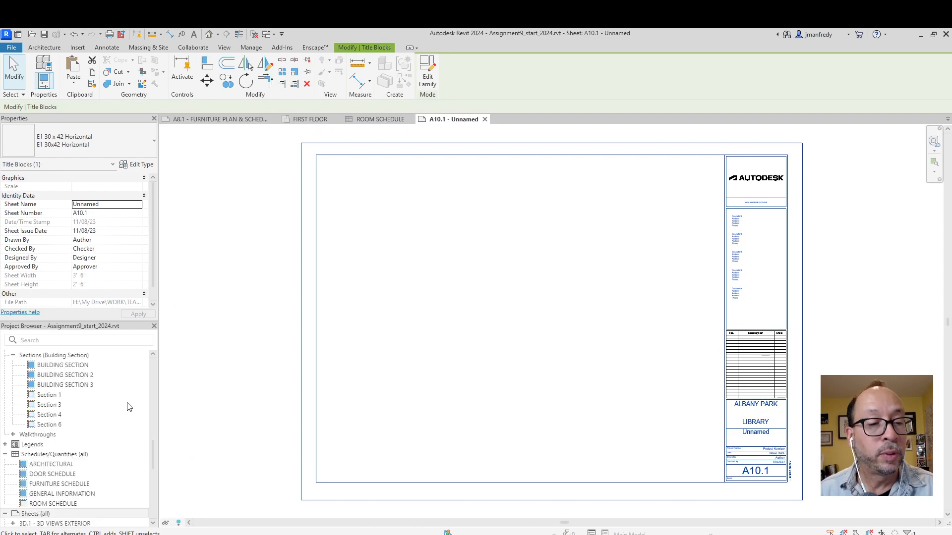
scroll(127, 407, "down", 2)
left_click(58, 453)
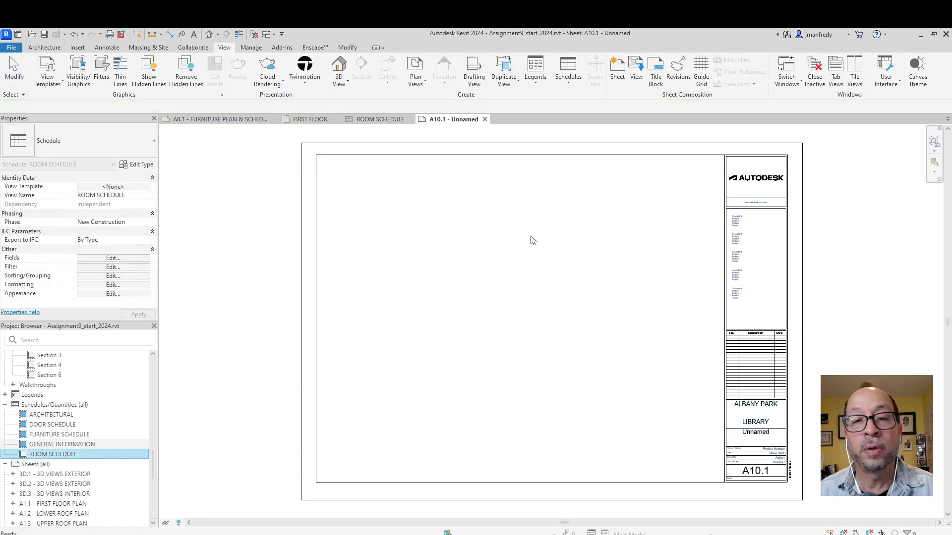
left_click_drag(530, 237, 531, 237)
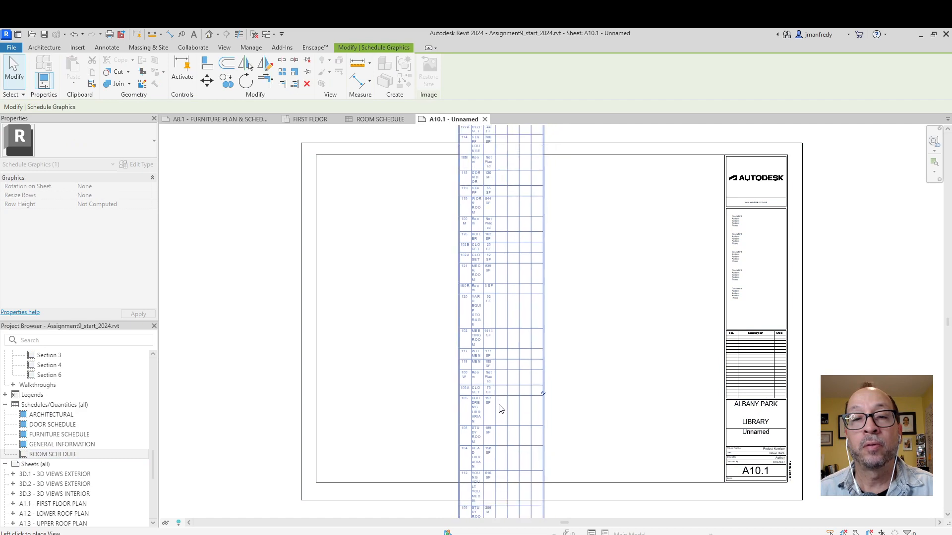
left_click(498, 415)
- Open the placed room schedule for editing and turn off the blank row before data in its appearance settings
middle_click_drag(566, 306, 548, 415)
scroll(553, 335, "down", 1)
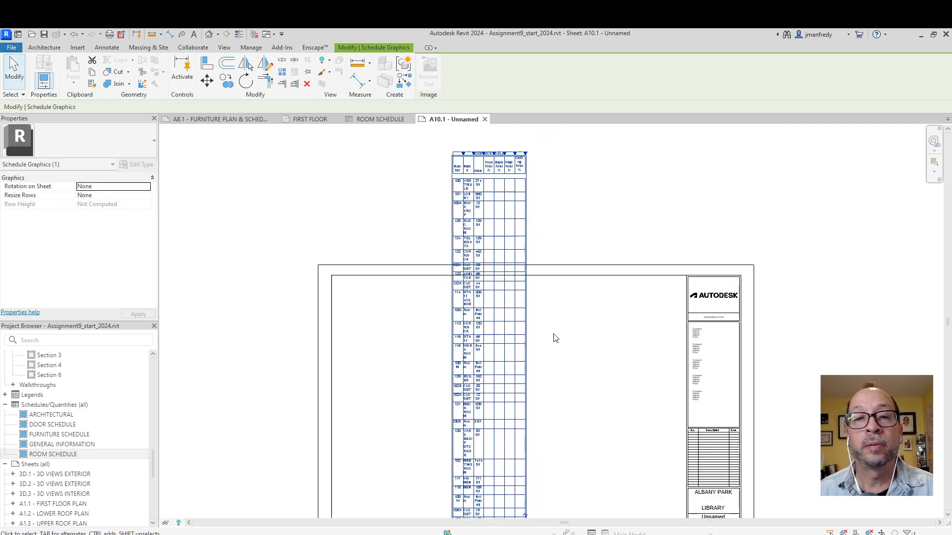
scroll(548, 215, "up", 5)
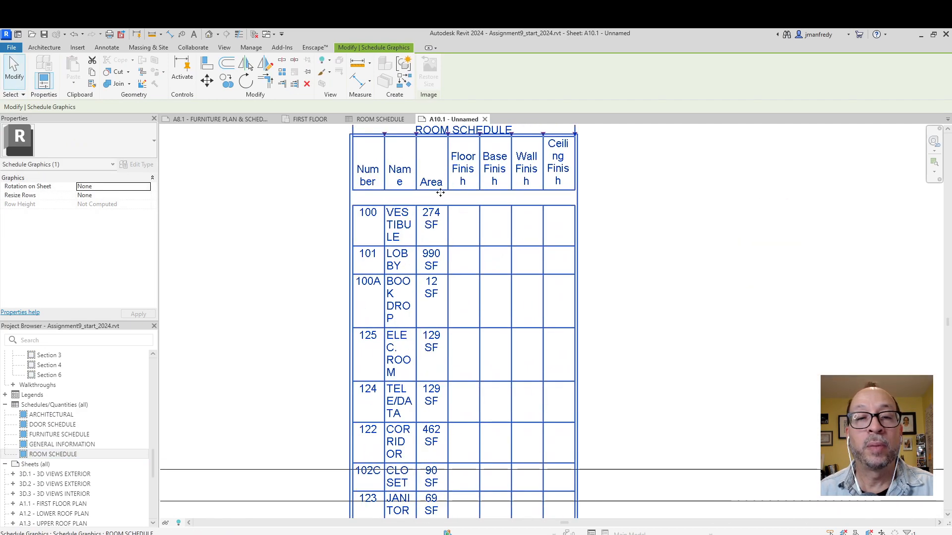
middle_click_drag(416, 207, 453, 248)
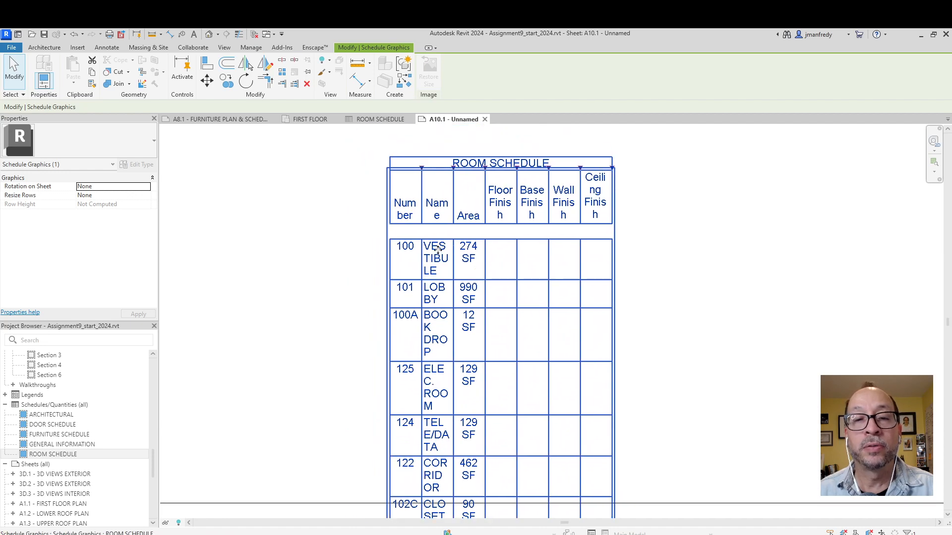
scroll(438, 250, "up", 1)
scroll(434, 269, "down", 1)
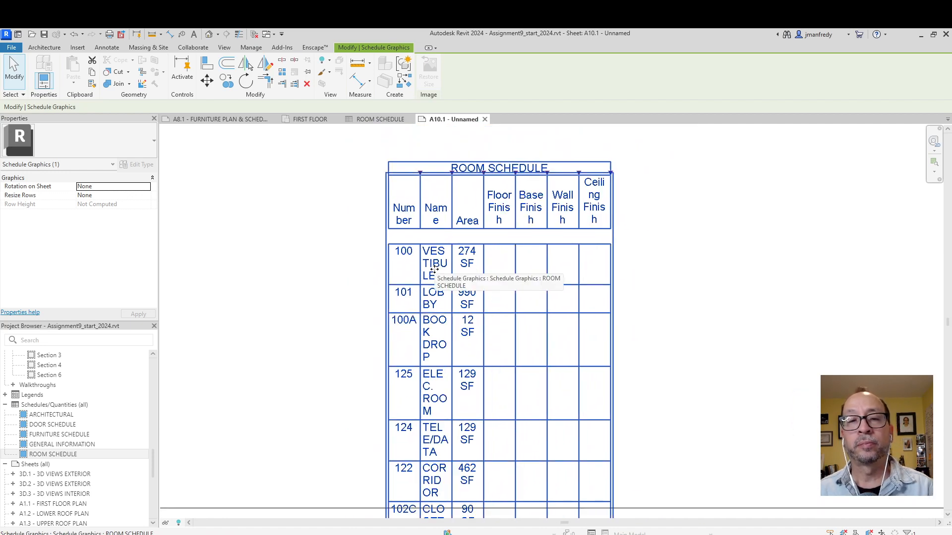
double_click(385, 266)
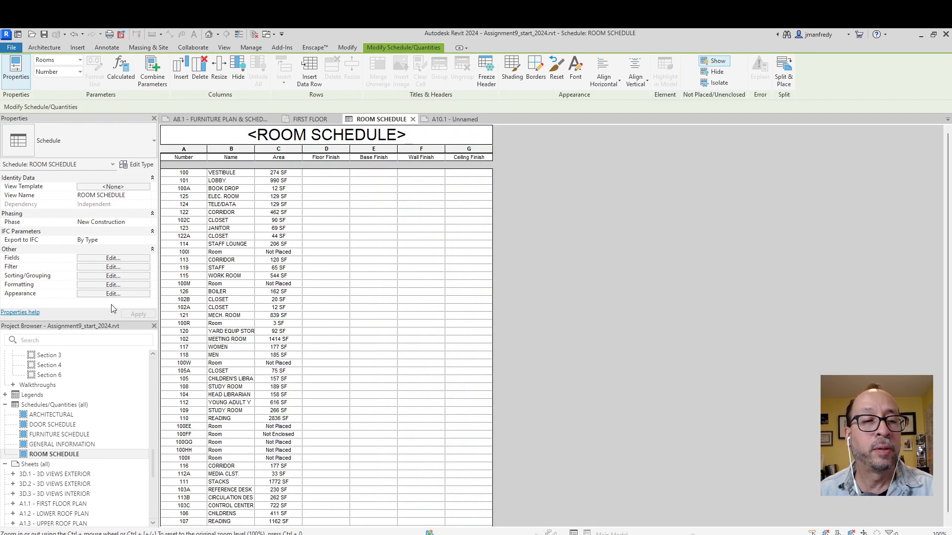
left_click(547, 277)
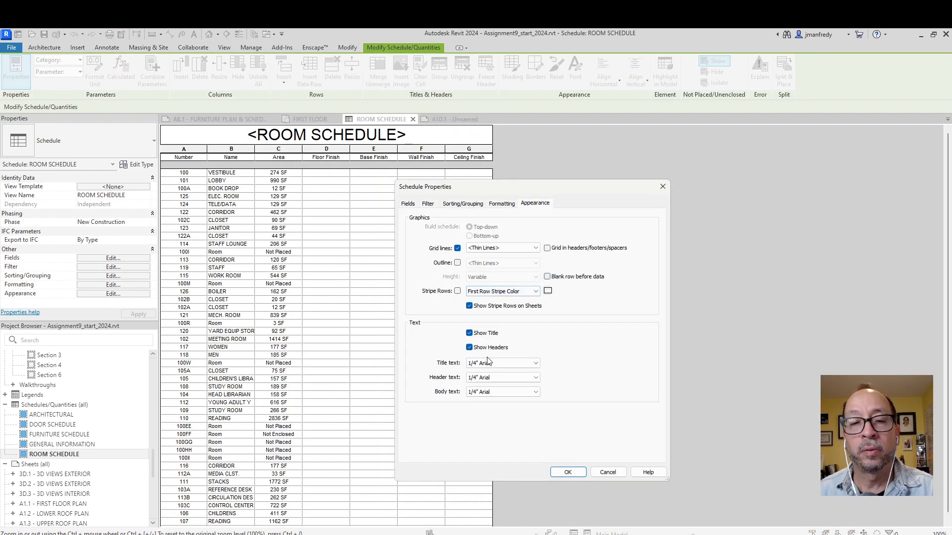
- Set the room schedule's header text to JM 3/32" Arial Bold and its body text to 3/32" Arial
left_click(496, 377)
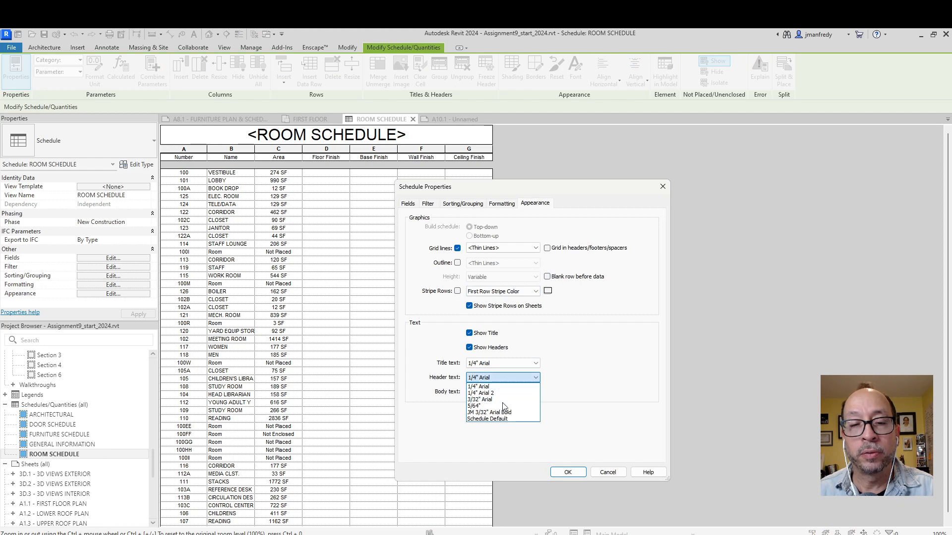
left_click(505, 416)
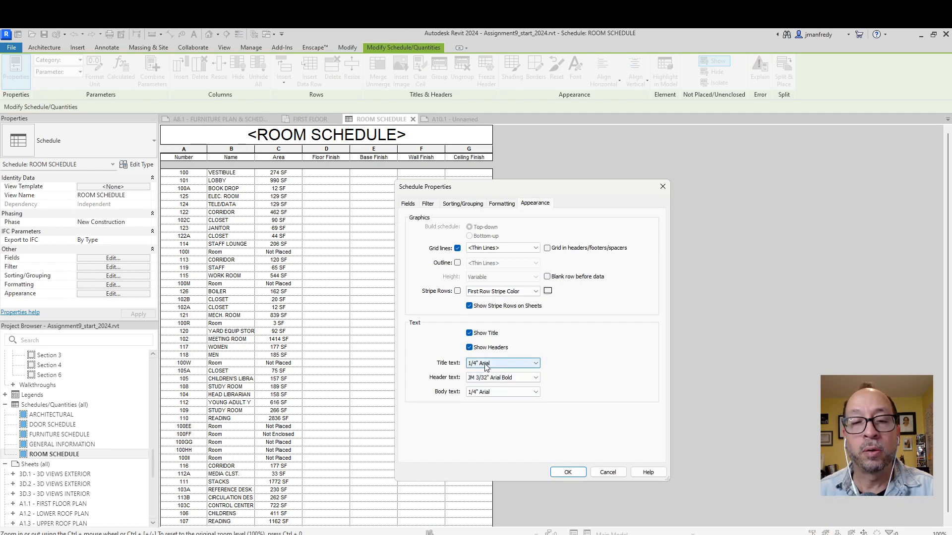
left_click(495, 393)
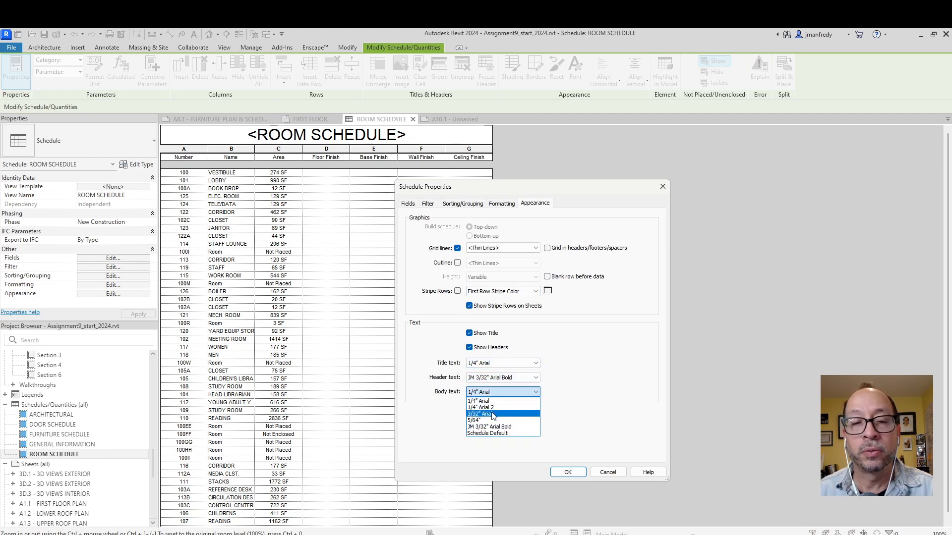
left_click(494, 415)
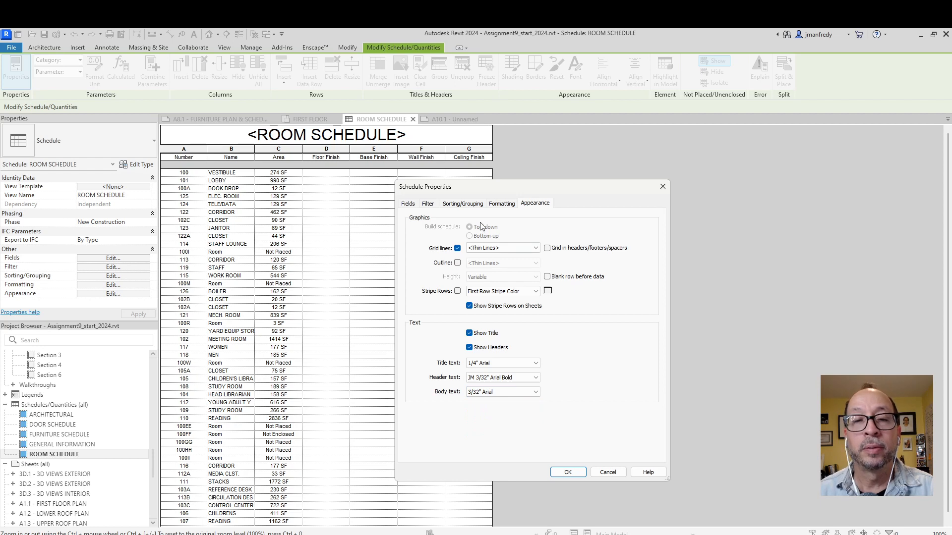
- Sort the room schedule by Number in ascending order, keeping every instance itemized, and apply the schedule properties
left_click(463, 204)
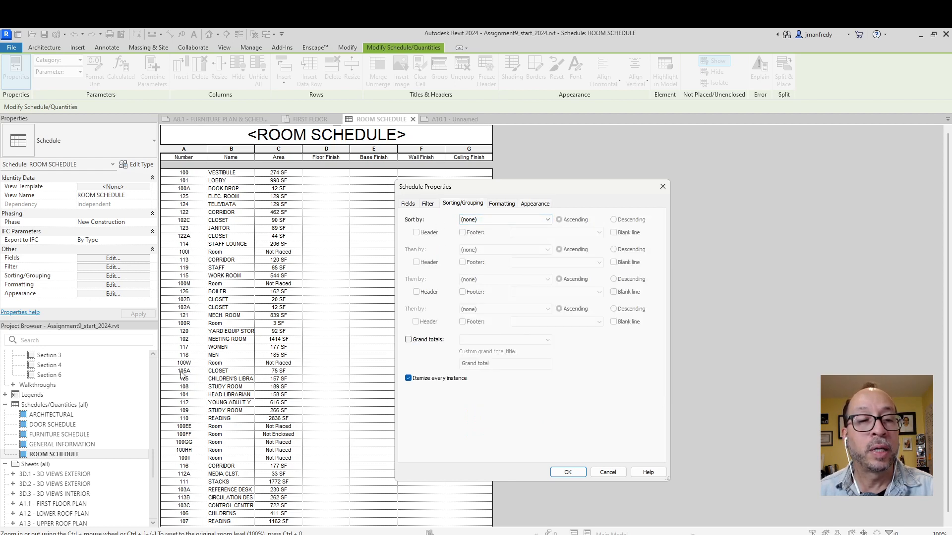
left_click(516, 219)
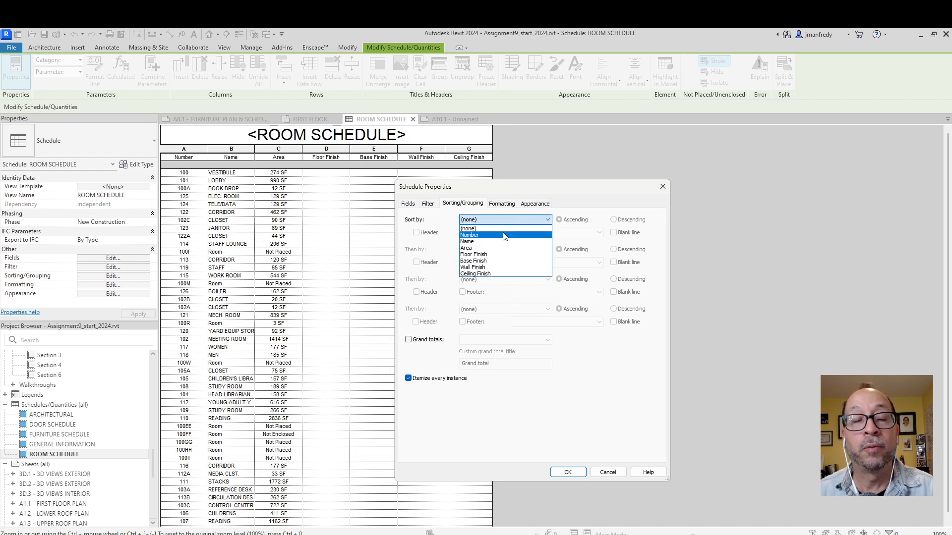
left_click(504, 235)
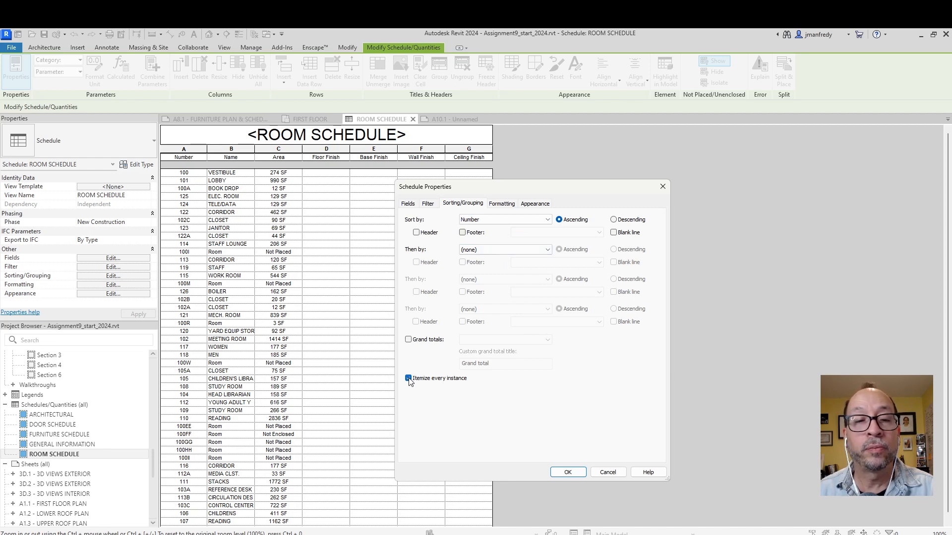
left_click(569, 472)
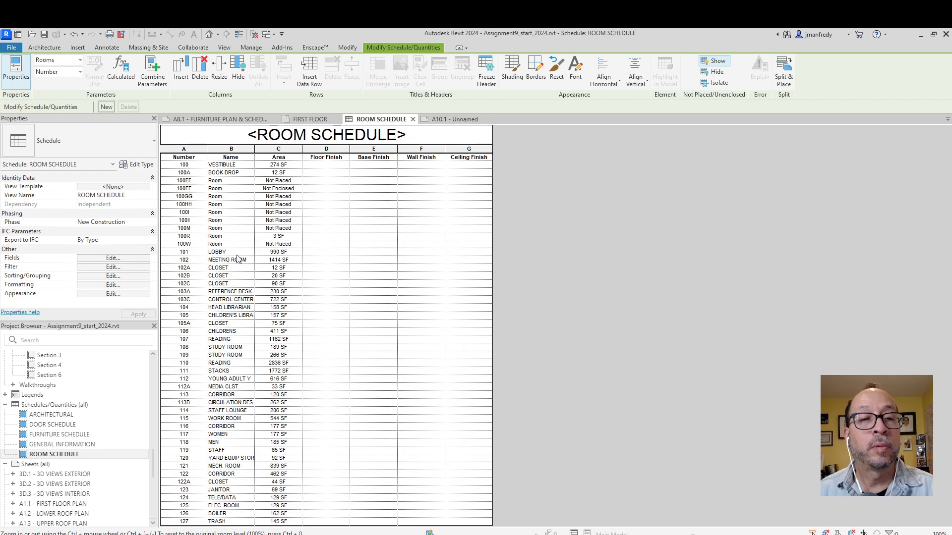
- Delete the five unplaced rooms from 100GG through 100M from the room schedule
left_click(287, 199)
left_click_drag(311, 198, 276, 204)
left_click_drag(197, 197, 454, 230)
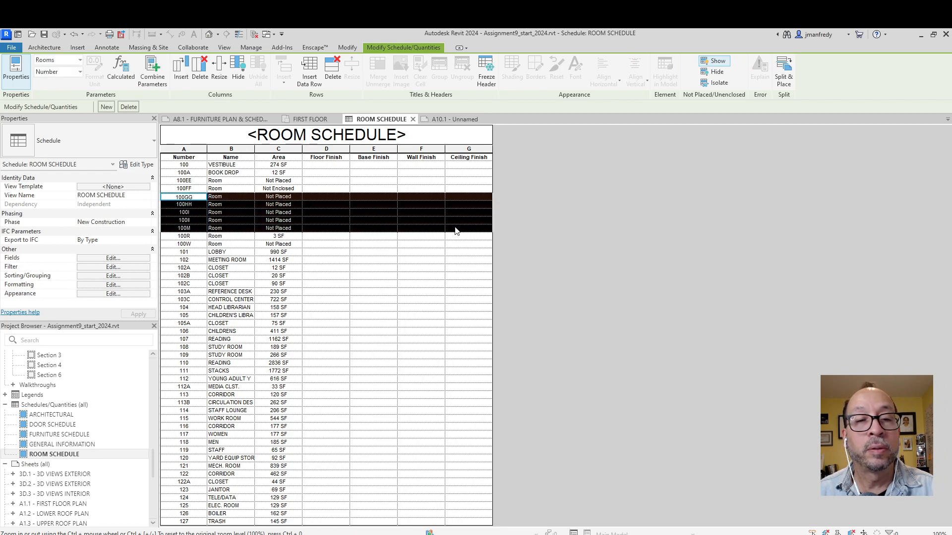
right_click(354, 207)
left_click(387, 316)
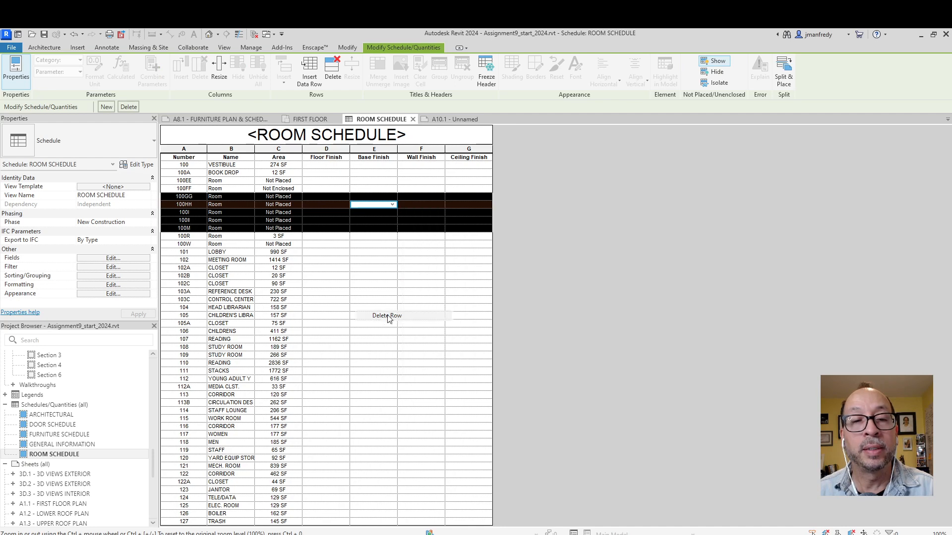
left_click(466, 307)
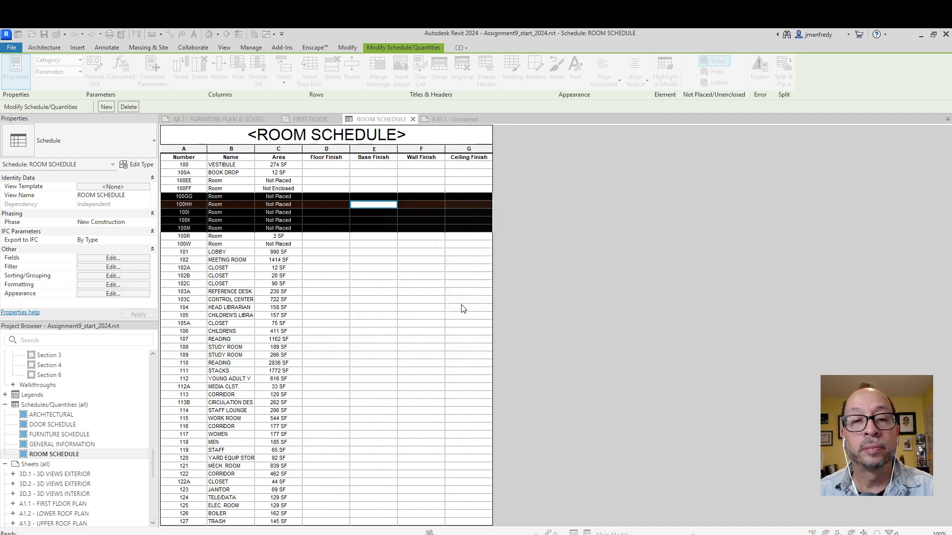
left_click(590, 436)
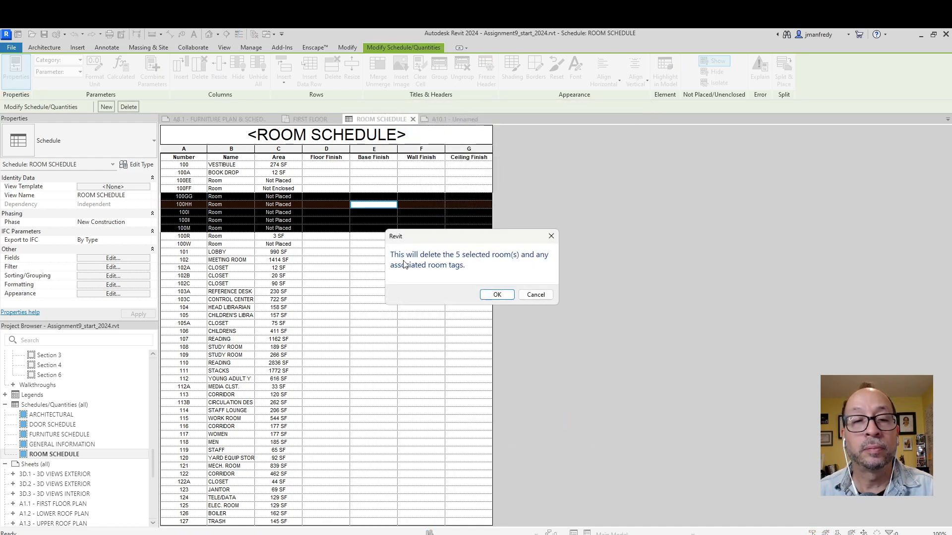
left_click(491, 295)
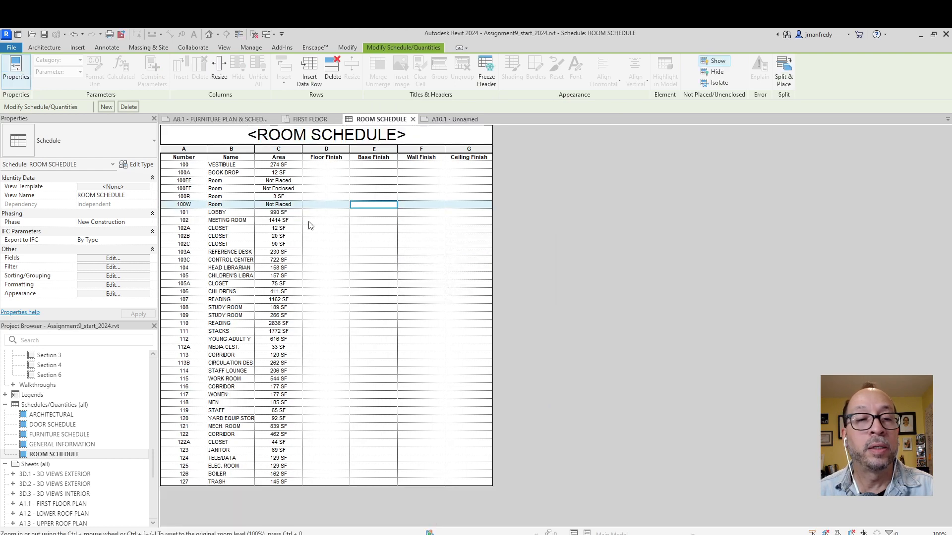
- Delete the unplaced room 100W from the room schedule
left_click_drag(196, 207, 368, 213)
left_click(451, 209)
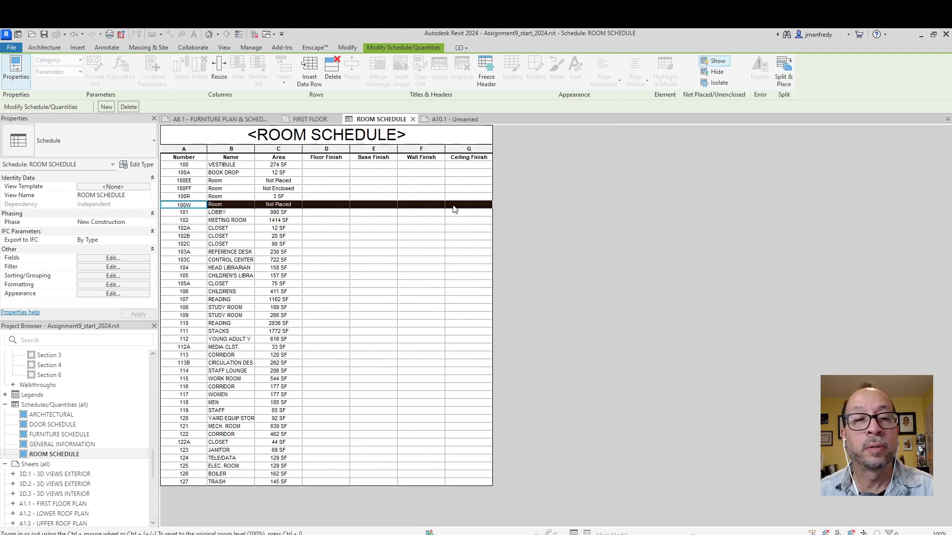
right_click(453, 206)
left_click(485, 314)
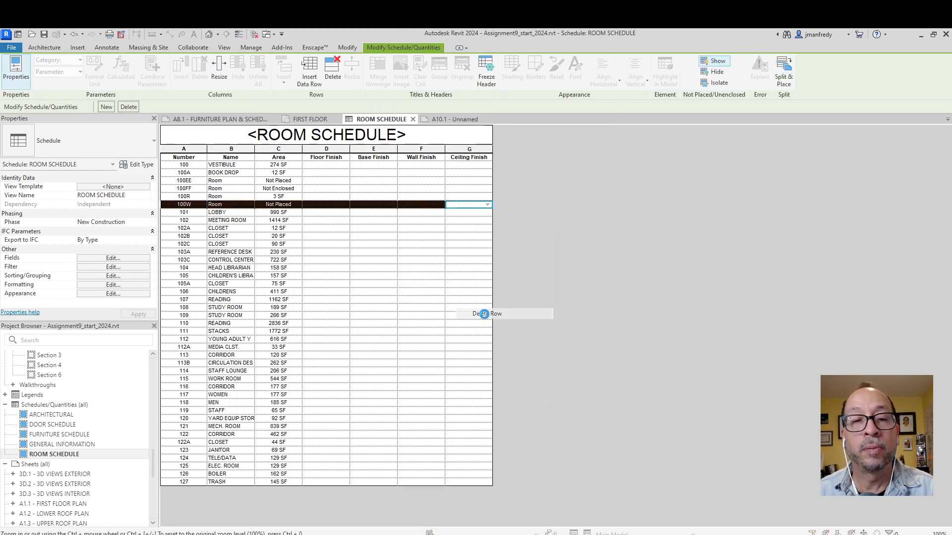
left_click(496, 295)
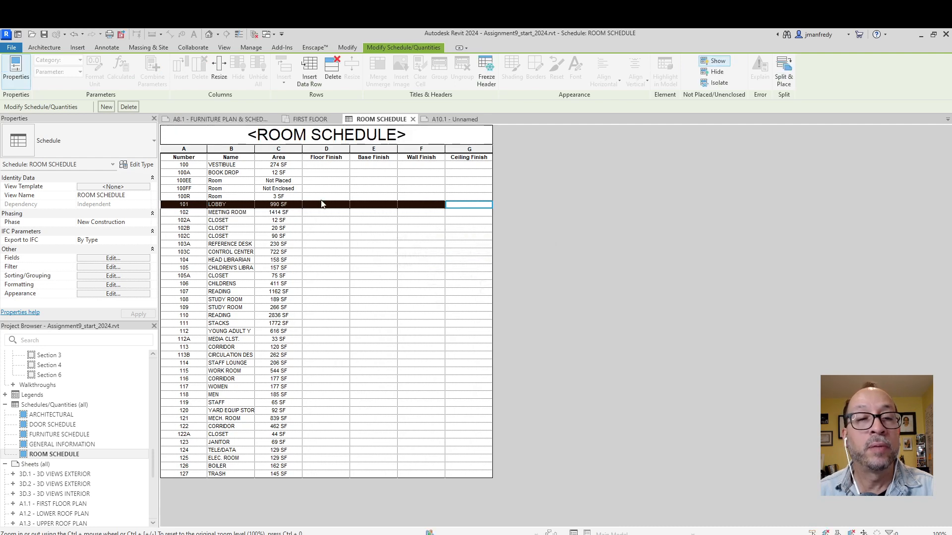
- Delete the unplaced room 100EE and the unenclosed room 100FF, and widen the schedule's Name column to fit longer names
left_click(246, 191)
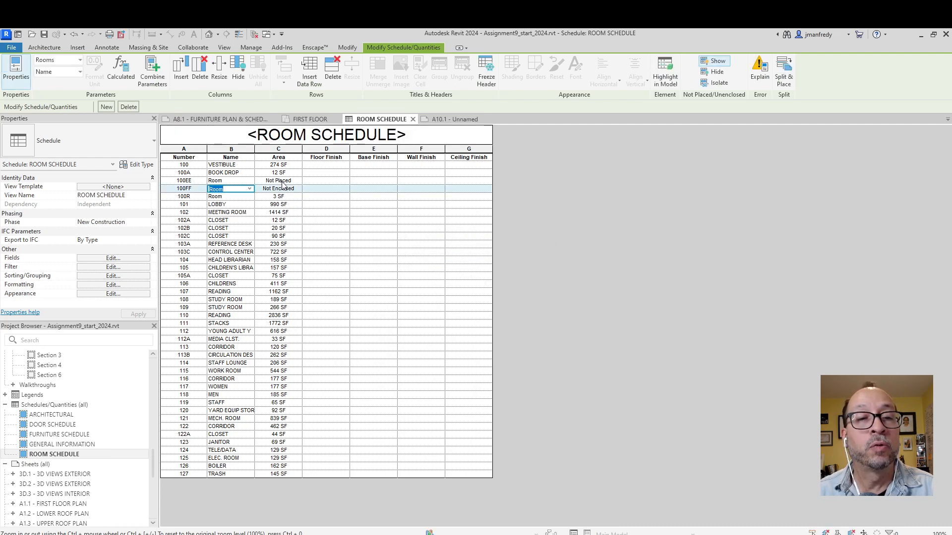
left_click(204, 182)
left_click_drag(207, 183, 437, 190)
right_click(418, 186)
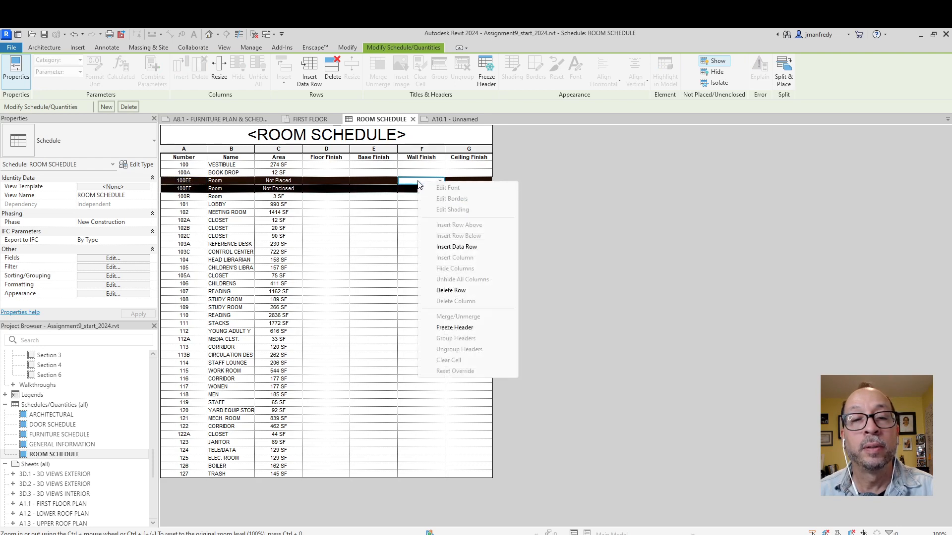
left_click(448, 290)
left_click(482, 296)
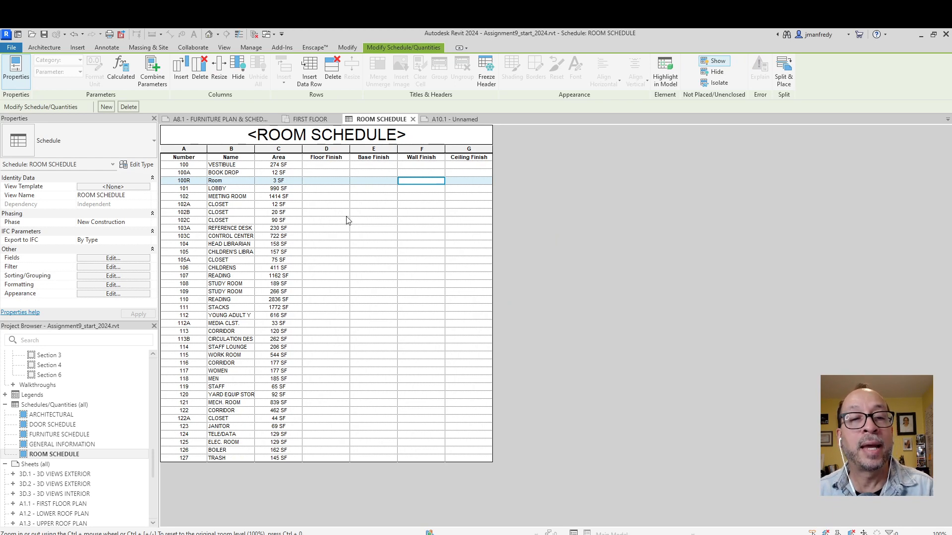
left_click_drag(255, 148, 264, 148)
- Highlight room 100R in the model to check its location on the first floor plan, and return to the room schedule
left_click(232, 182)
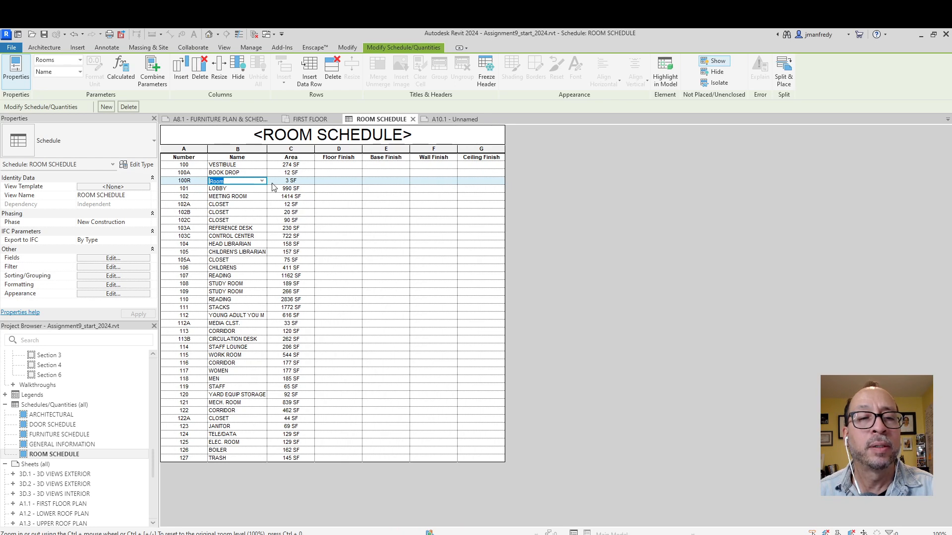
left_click(665, 79)
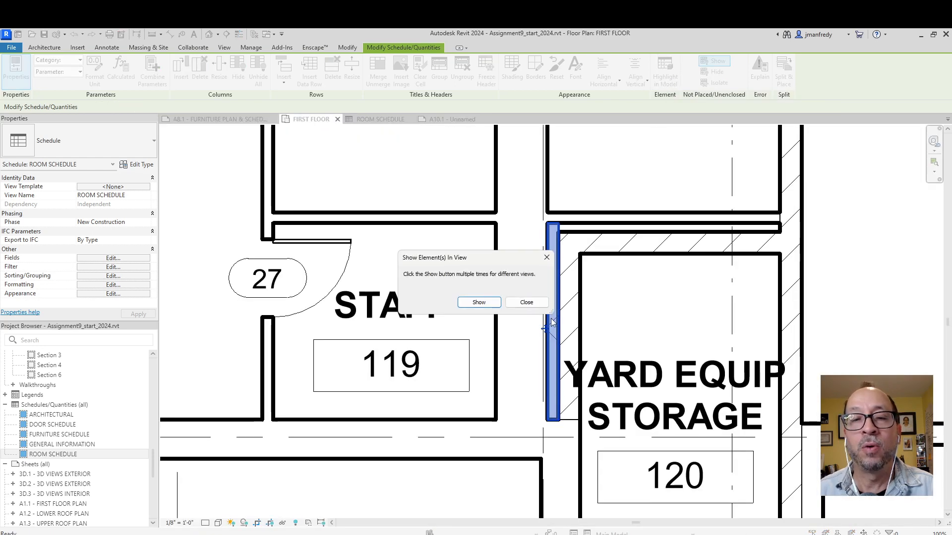
left_click(527, 302)
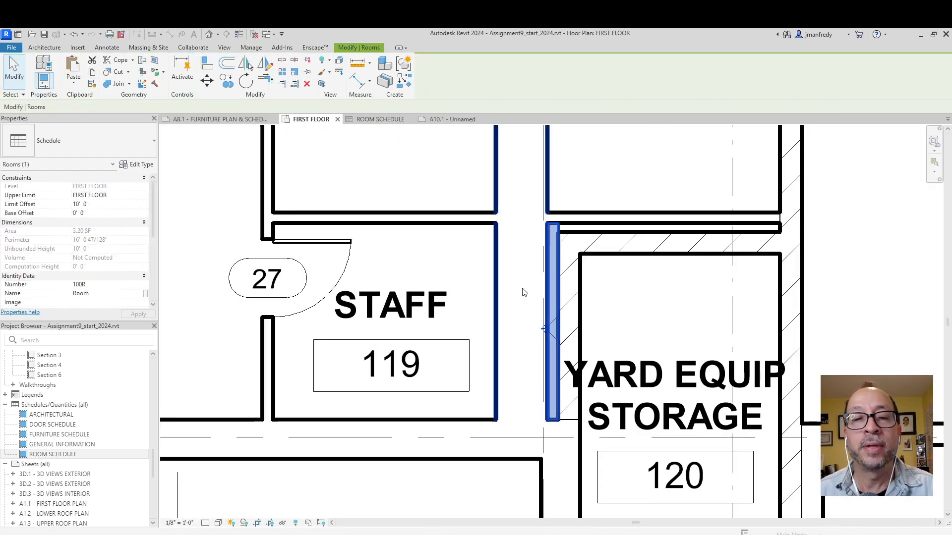
left_click(452, 120)
left_click(380, 120)
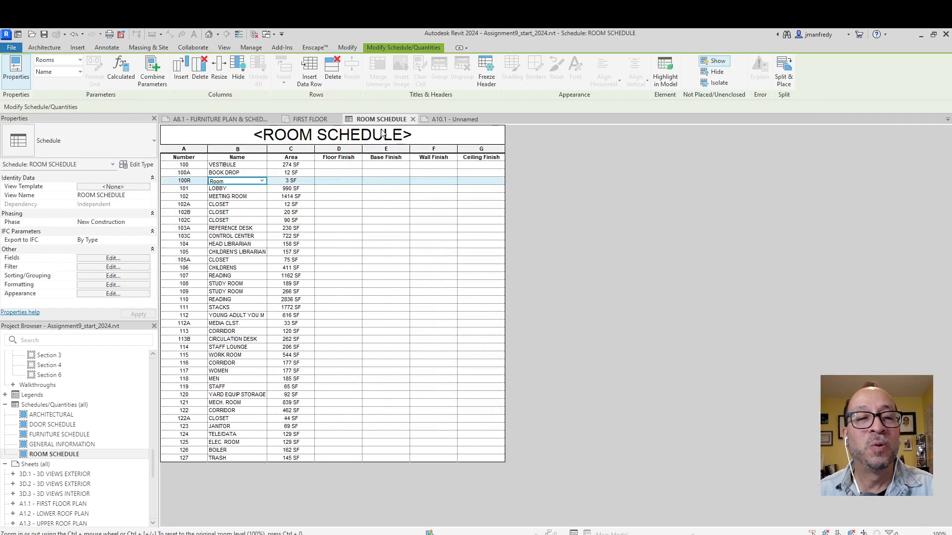
- Delete the stray room 100R from the room schedule
right_click(253, 183)
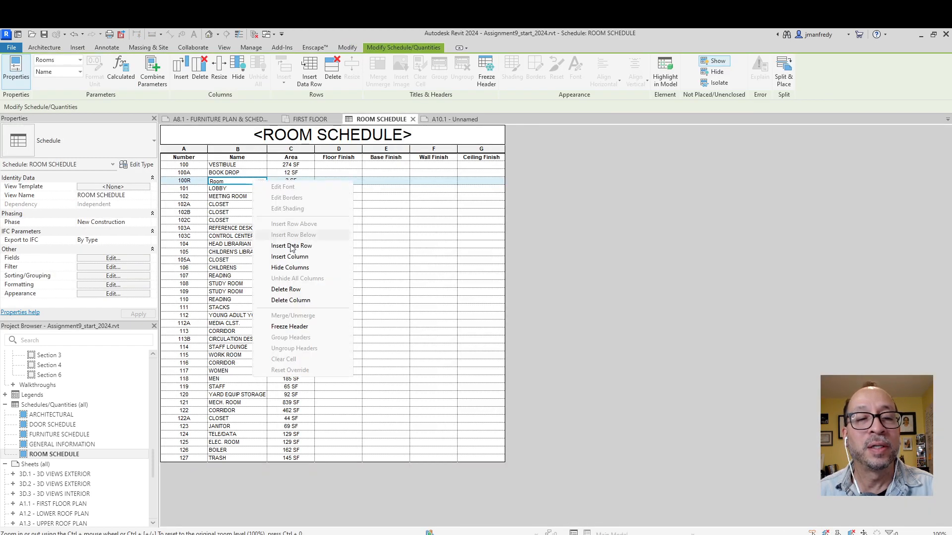
left_click(286, 289)
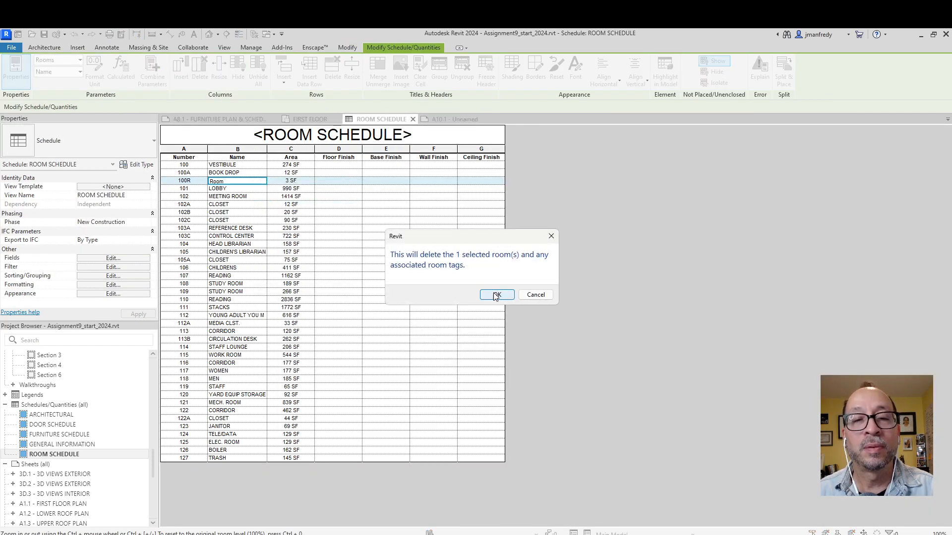
left_click(496, 296)
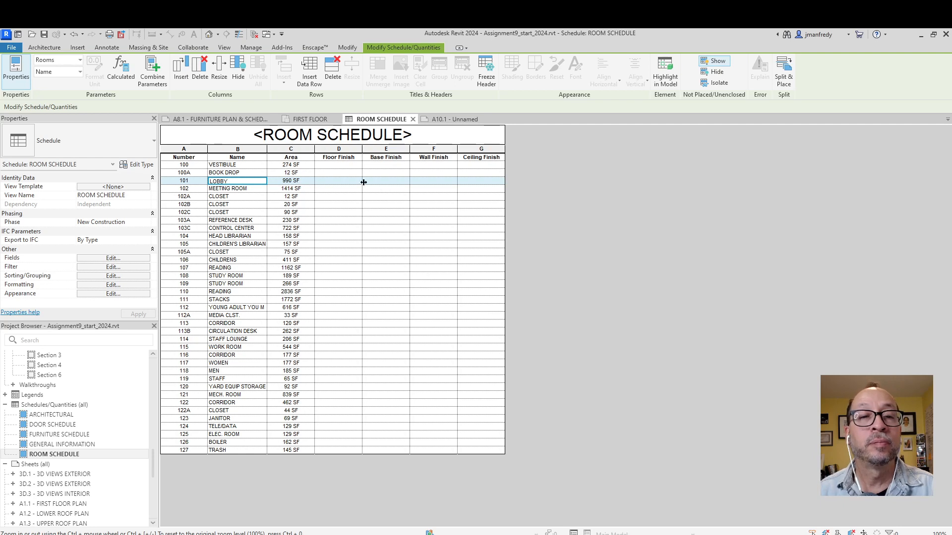
- Rename the schedule's Name column heading to ROOM NAME
left_click(347, 165)
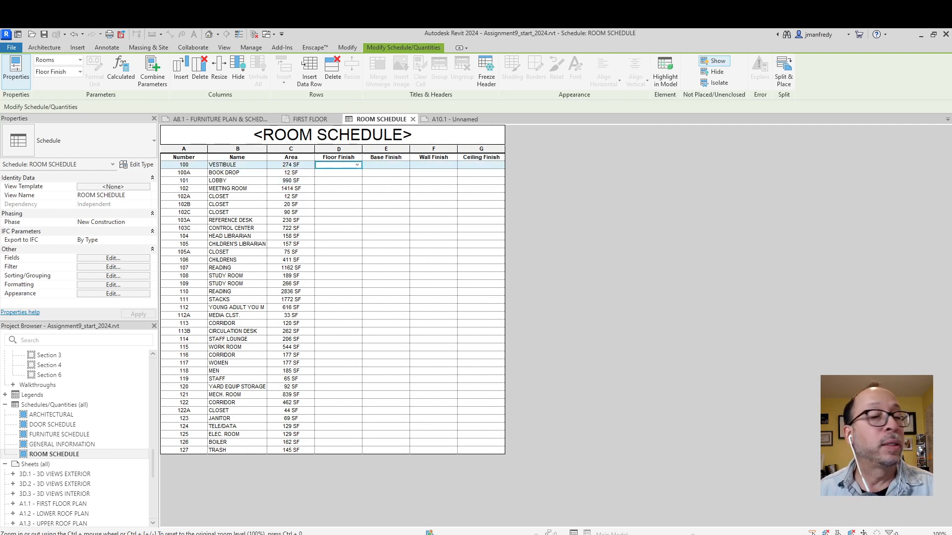
left_click_drag(218, 158, 460, 168)
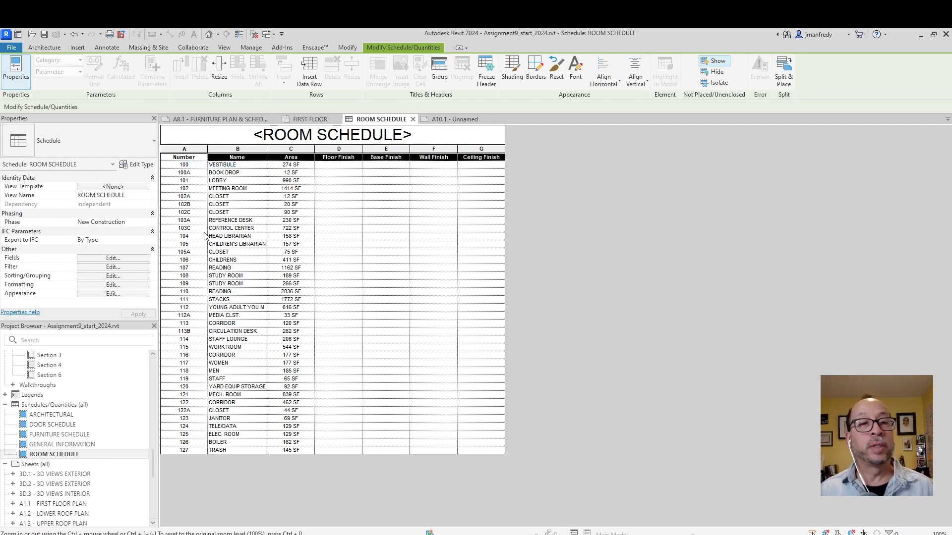
left_click(243, 158)
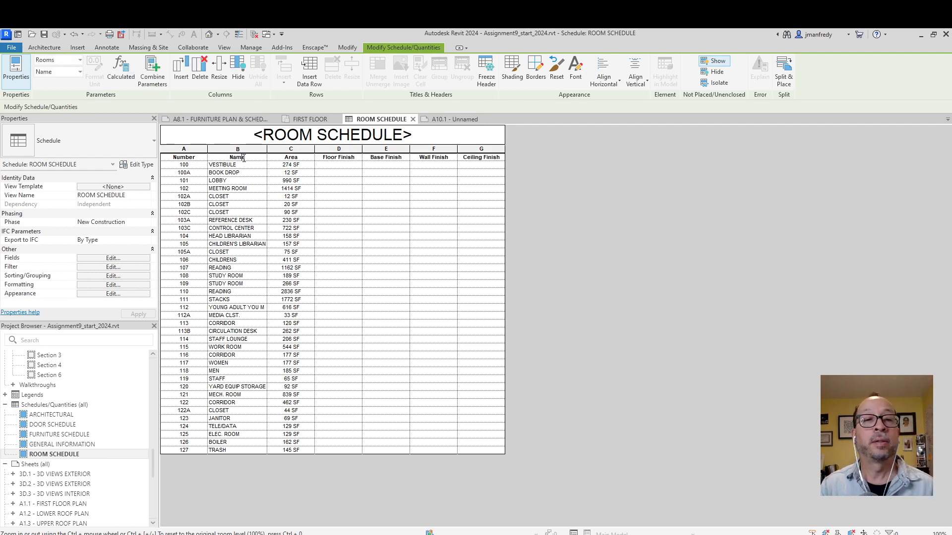
left_click(243, 157)
type("r")
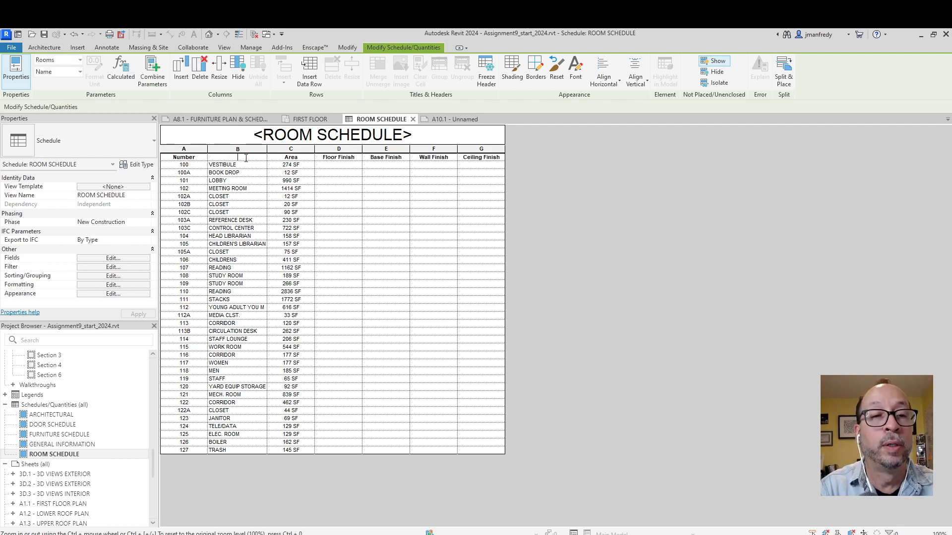
type("OOM NAME")
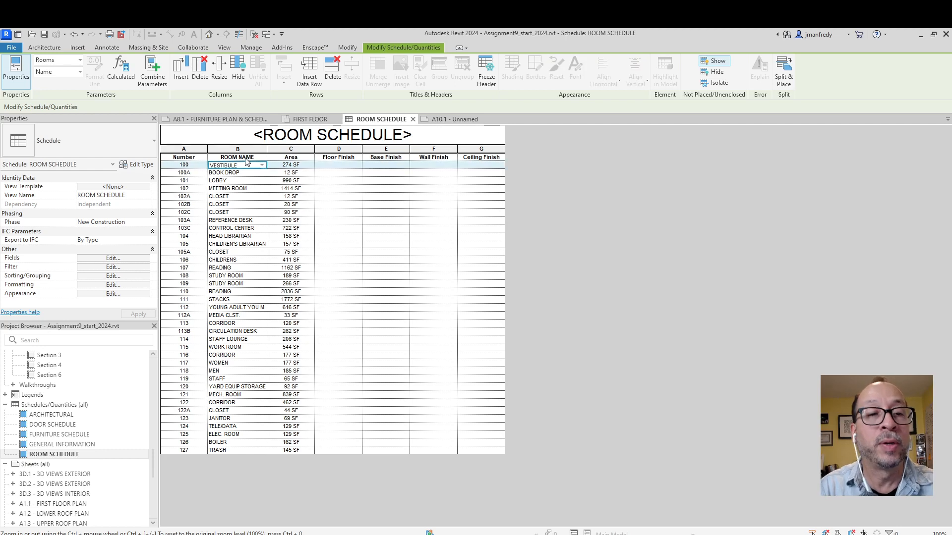
- Rename the schedule's Number column heading to ROOM NUMBER
left_click(198, 156)
left_click(198, 157)
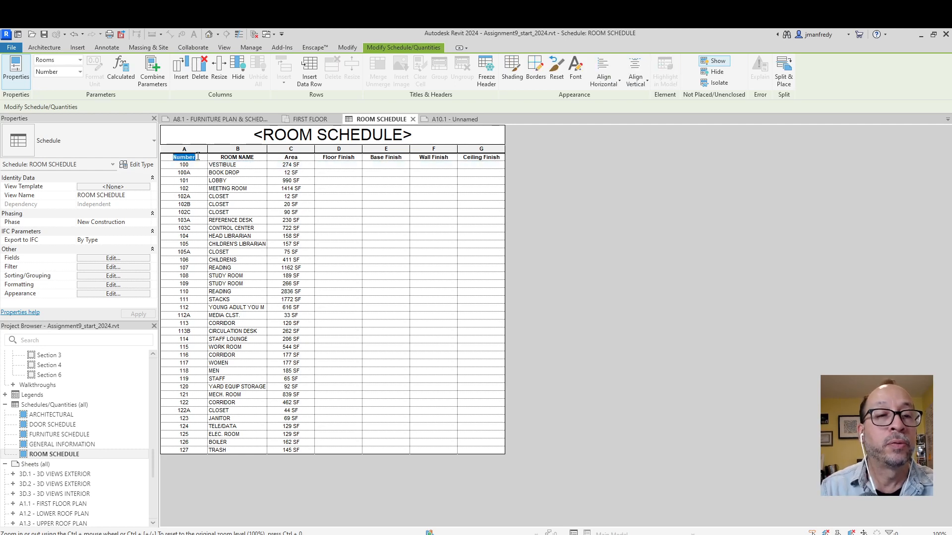
type("ROOM")
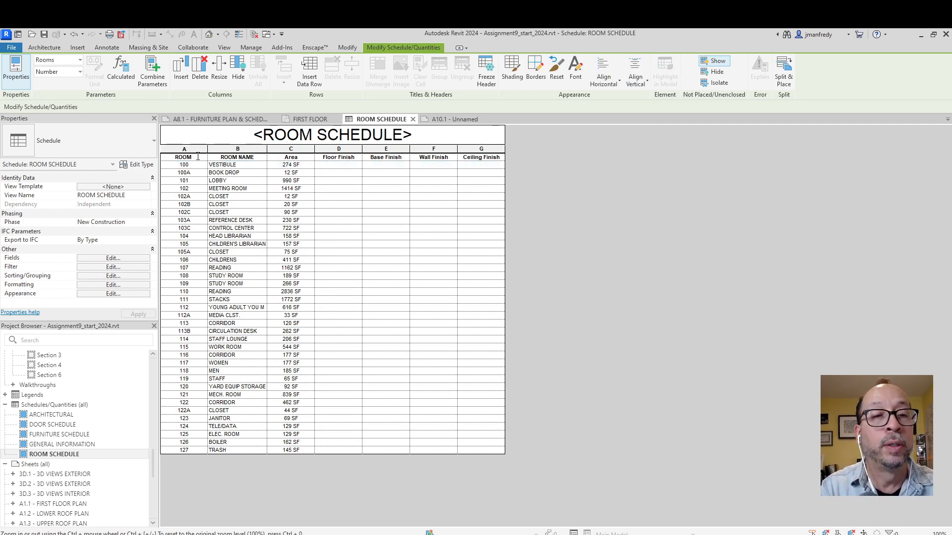
type(" NUMBER")
key("Return")
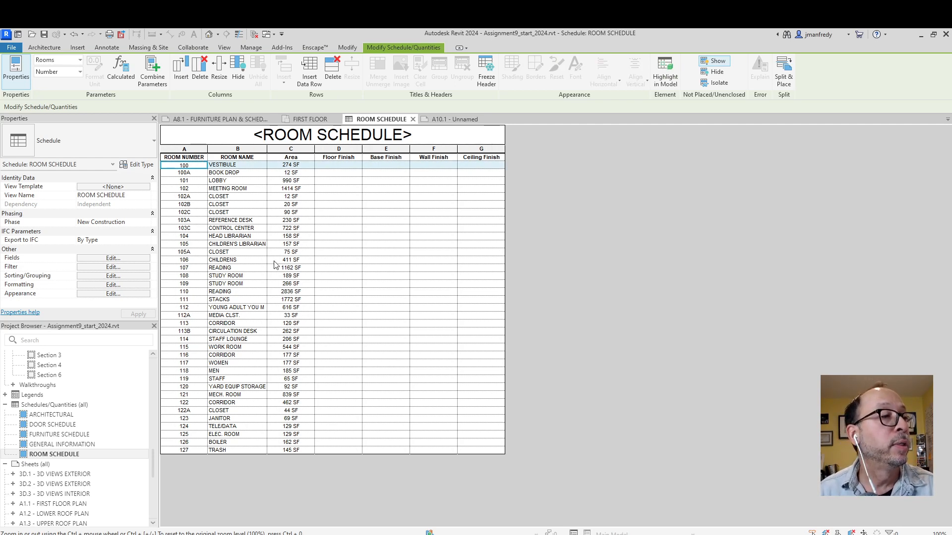
- Set the Floor Finish to CPT-1 for room 100 Vestibule and TERR-1 for room 100A Book Drop
left_click(345, 166)
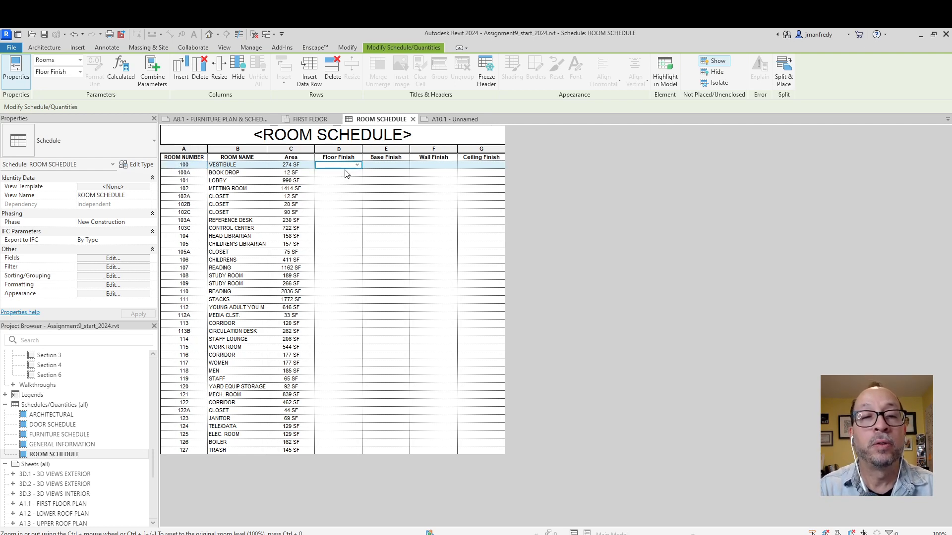
type("CPT-1")
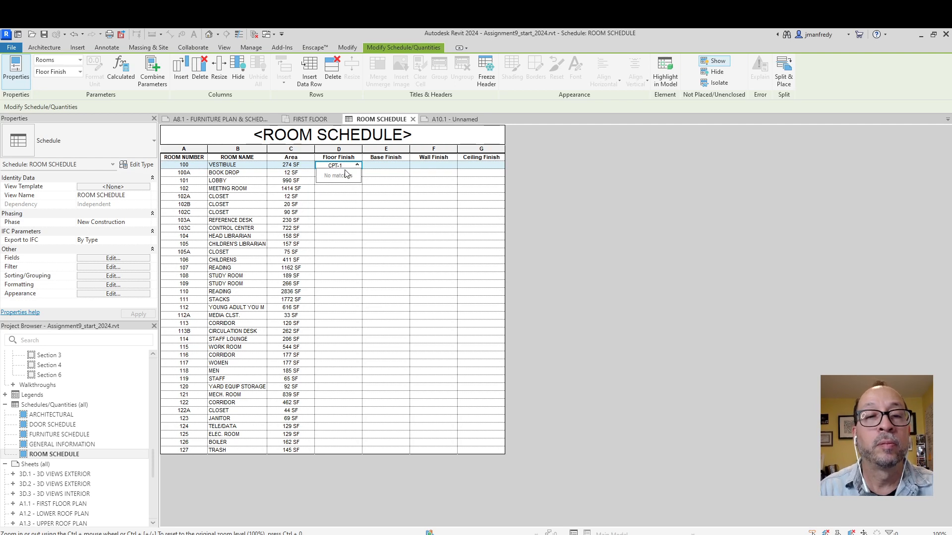
left_click(350, 188)
left_click(348, 173)
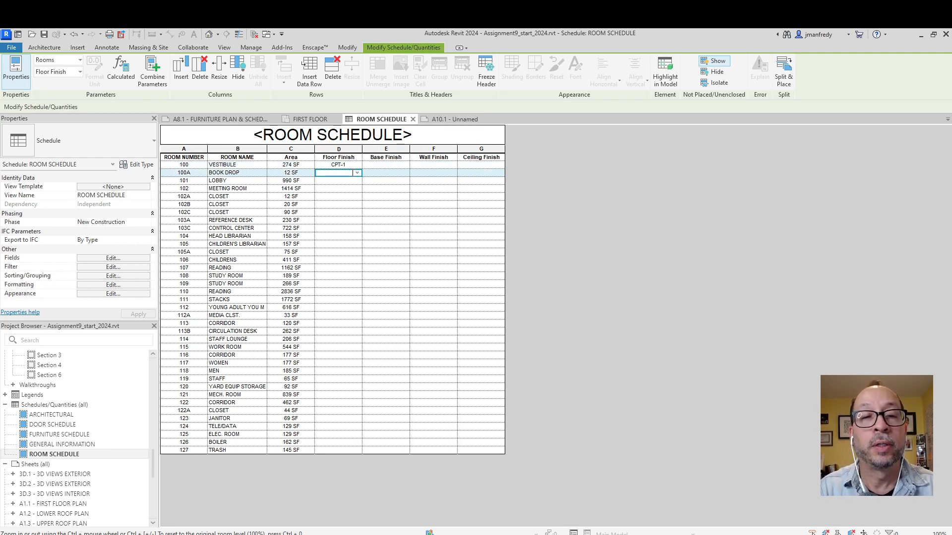
type("TERR-1")
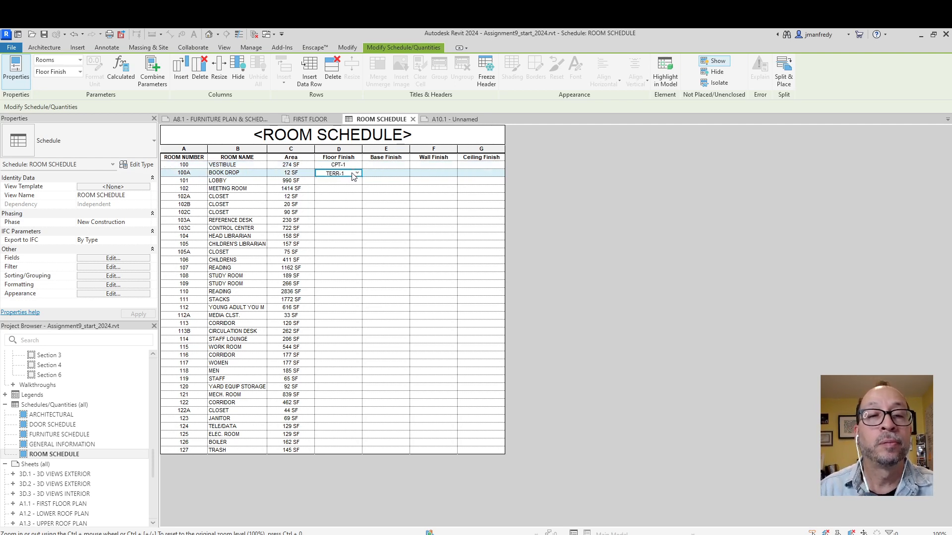
- Set the Floor Finish of room 101 Lobby to VARIES/SEE A1.6 and widen the Floor Finish column to fit it
left_click(347, 181)
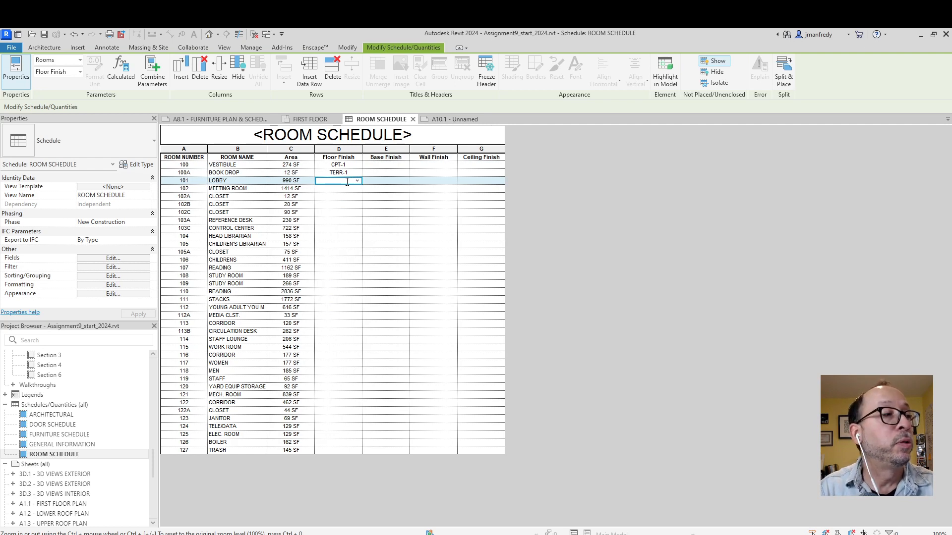
type("VA")
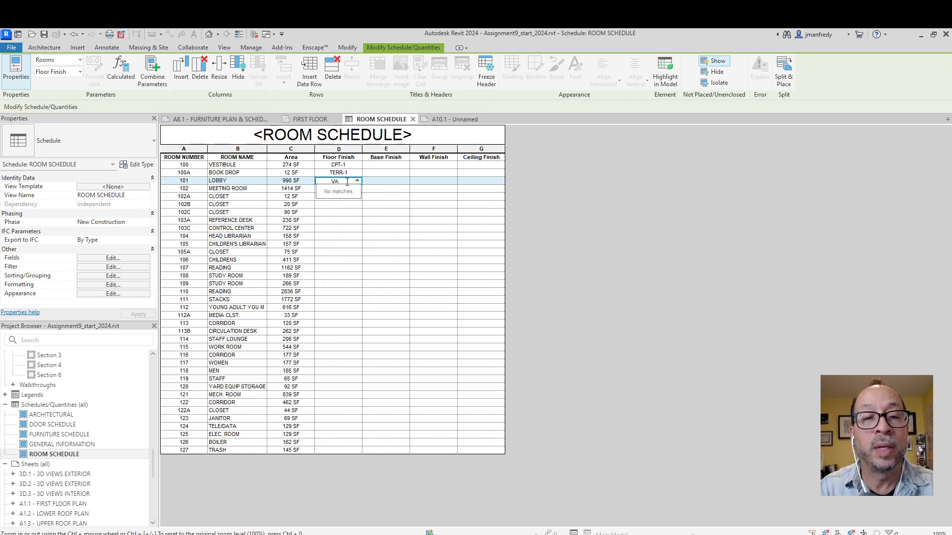
type("RIES/SEE A")
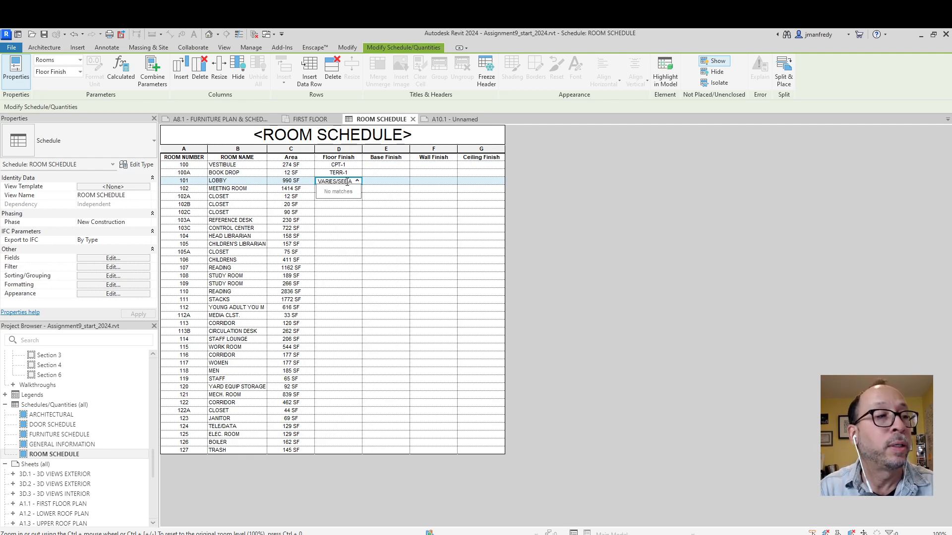
key("Return")
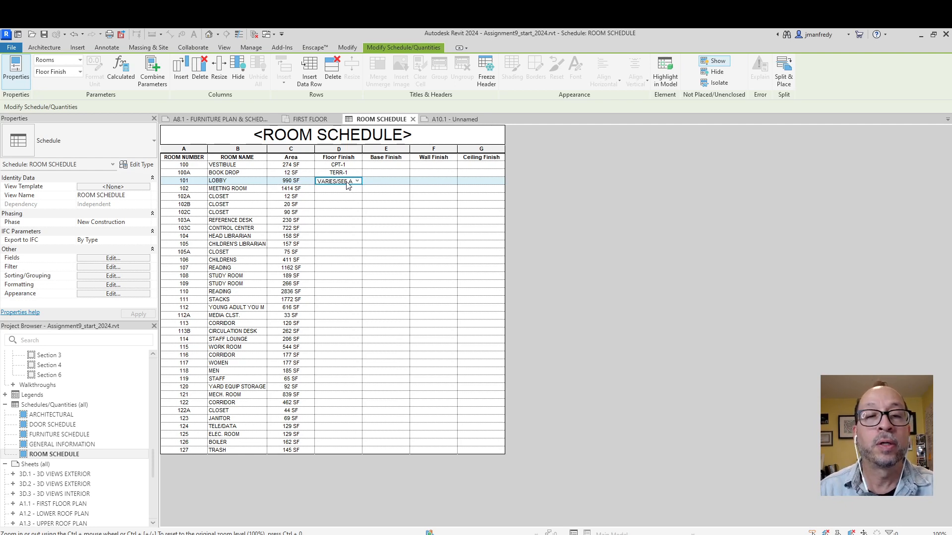
left_click_drag(364, 149, 378, 148)
left_click(358, 204)
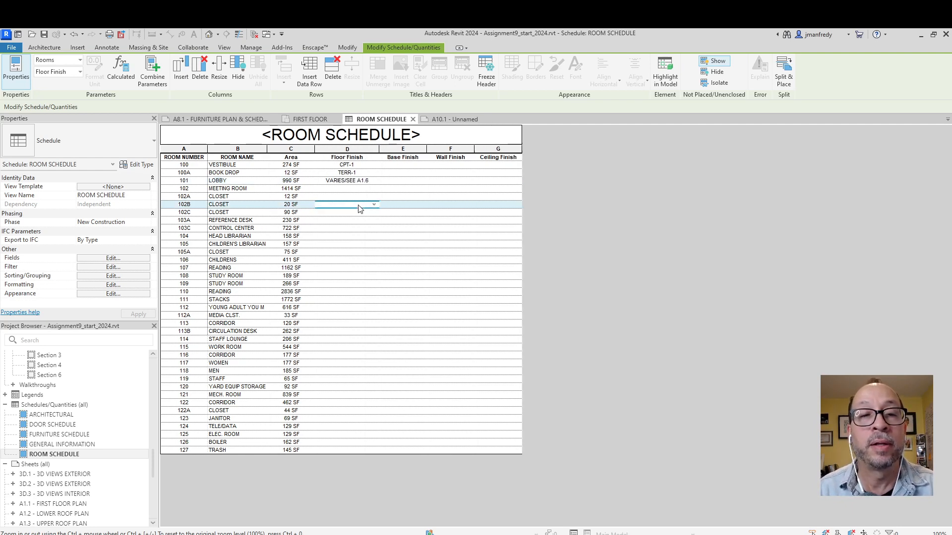
left_click(363, 173)
left_click(363, 188)
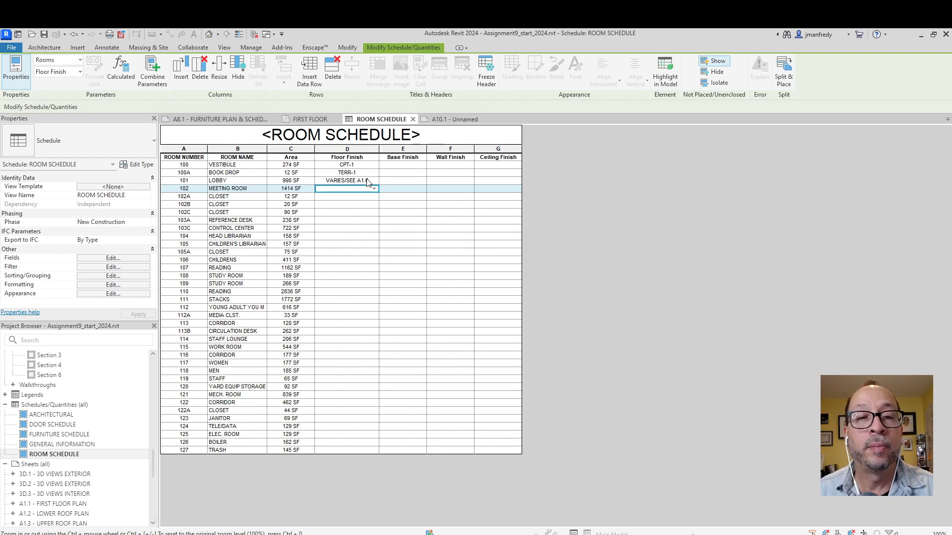
left_click(368, 166)
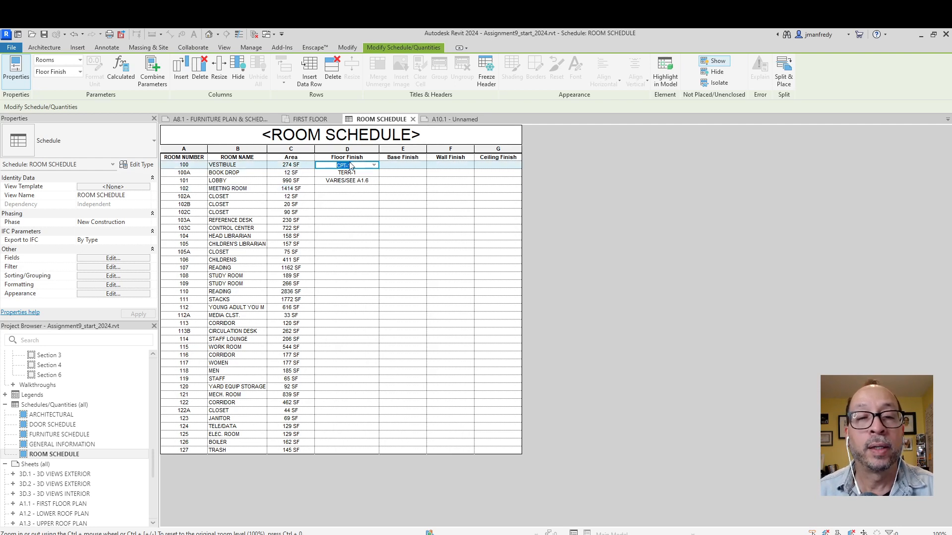
left_click(366, 182)
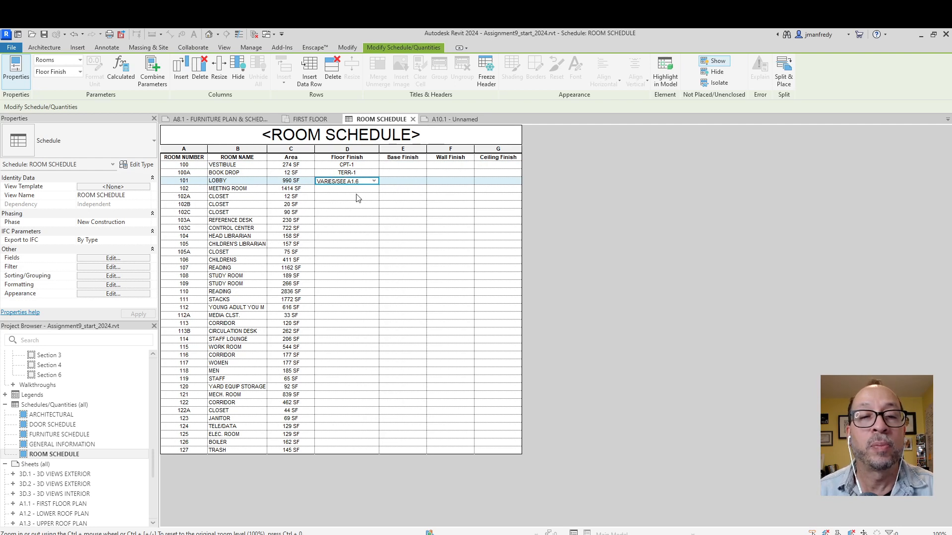
- Set the Base Finish of room 100 Vestibule to RES and its Wall Finish to GYP
left_click(404, 166)
type("RES")
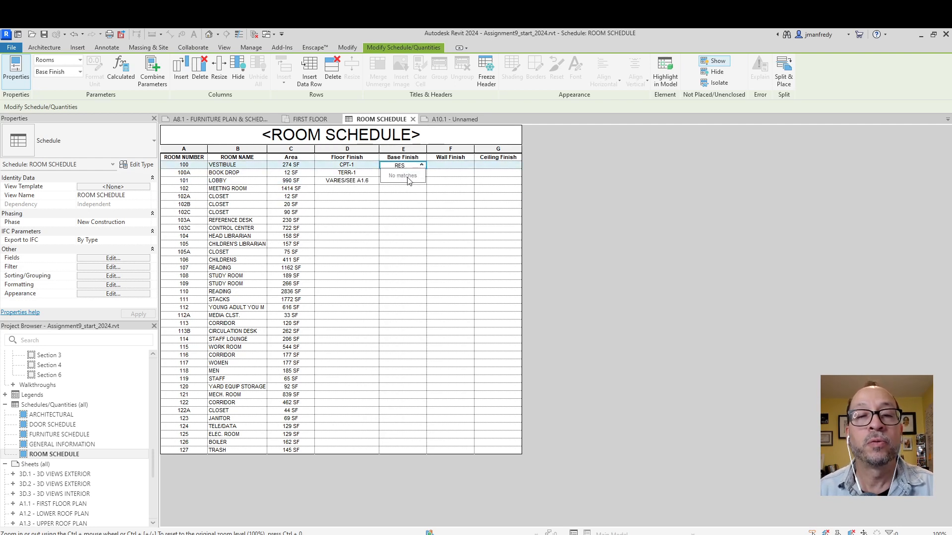
left_click(404, 197)
left_click(411, 167)
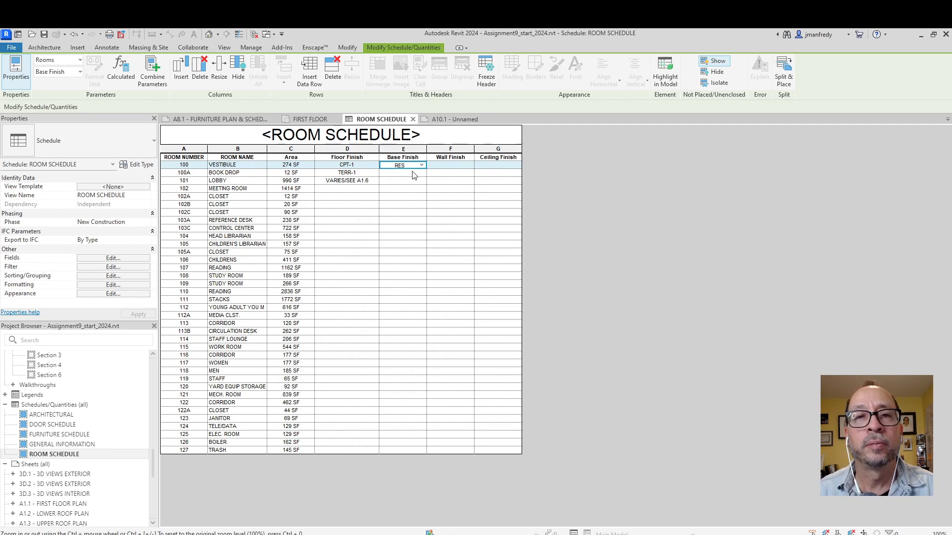
left_click(443, 166)
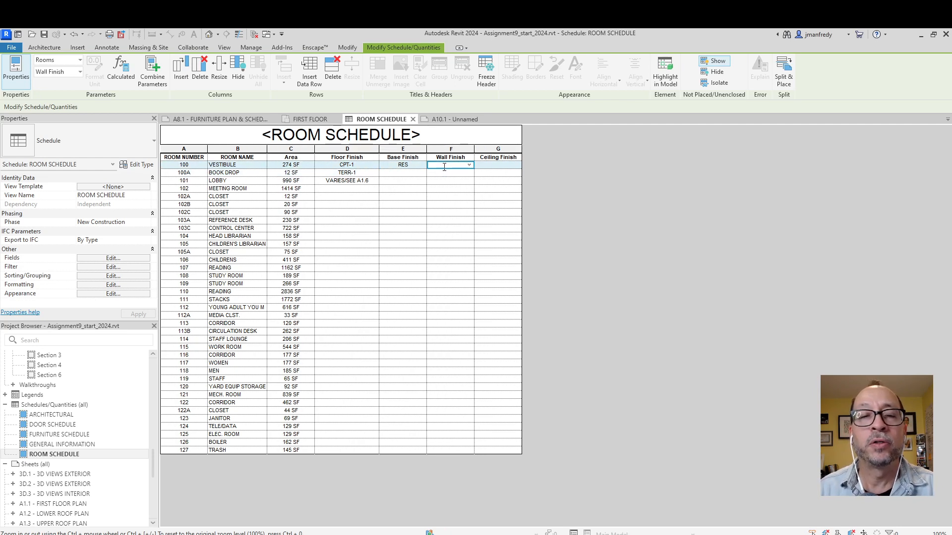
type("TYP")
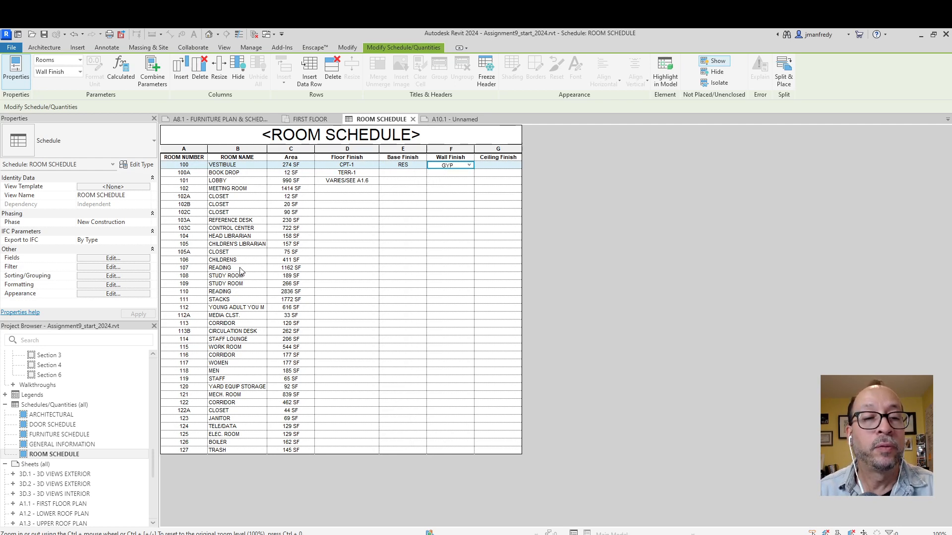
- Set the Wall Finish of room 101 Lobby to BRICK
left_click(258, 181)
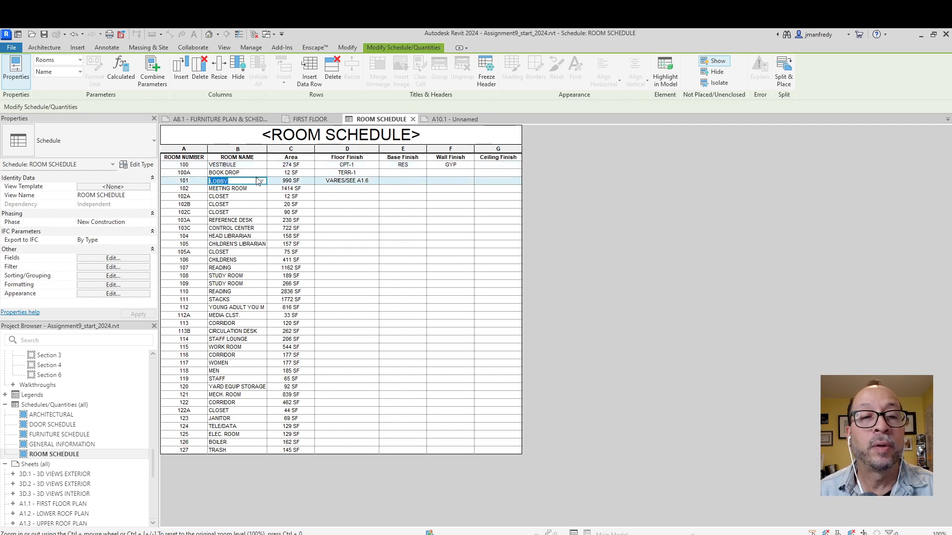
left_click(448, 184)
type("BRIC")
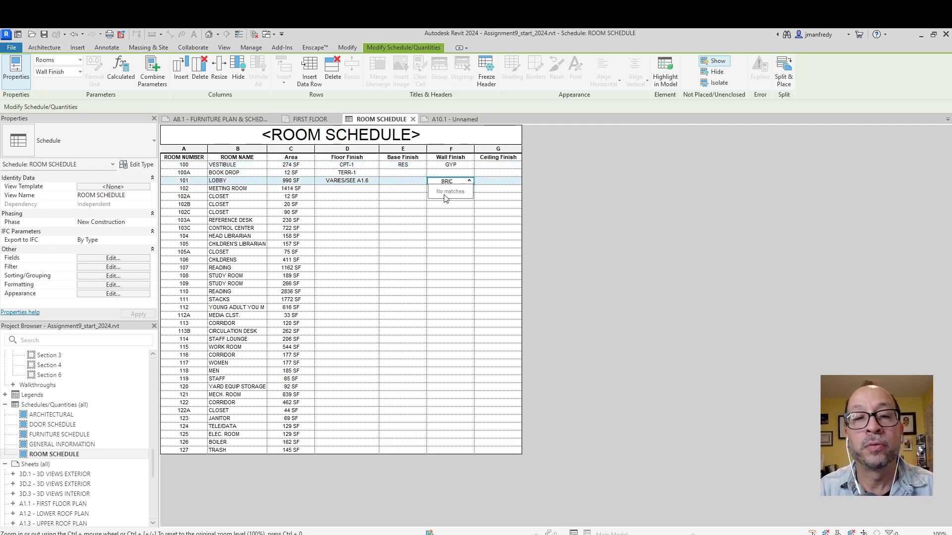
type("K")
- Set the Ceiling Finish to GYP for room 100 Vestibule and ACT for room 100A Book Drop
left_click(497, 166)
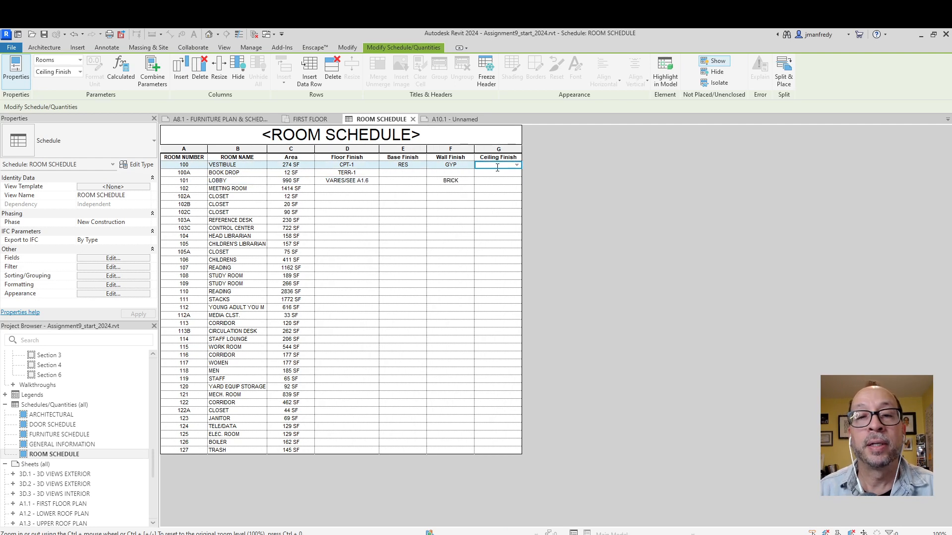
type("GYP")
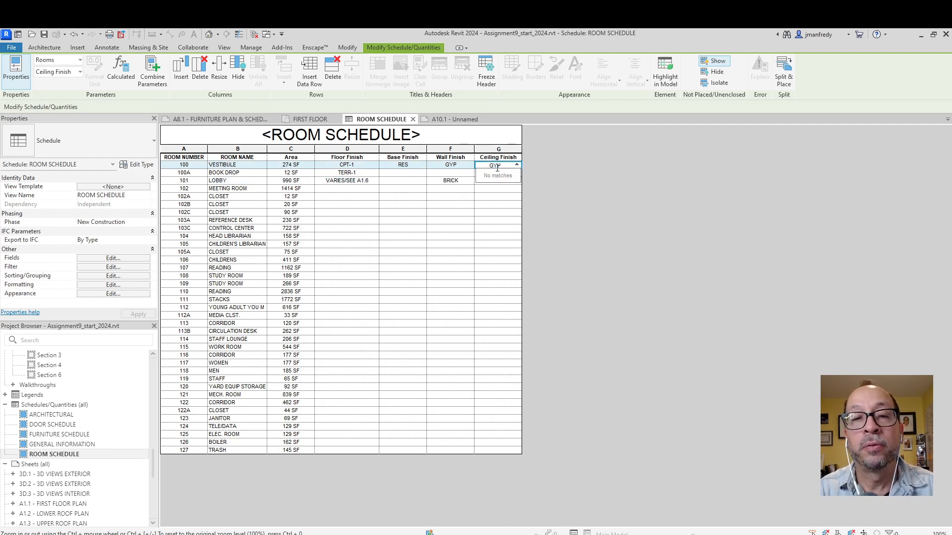
left_click(497, 172)
type("AC")
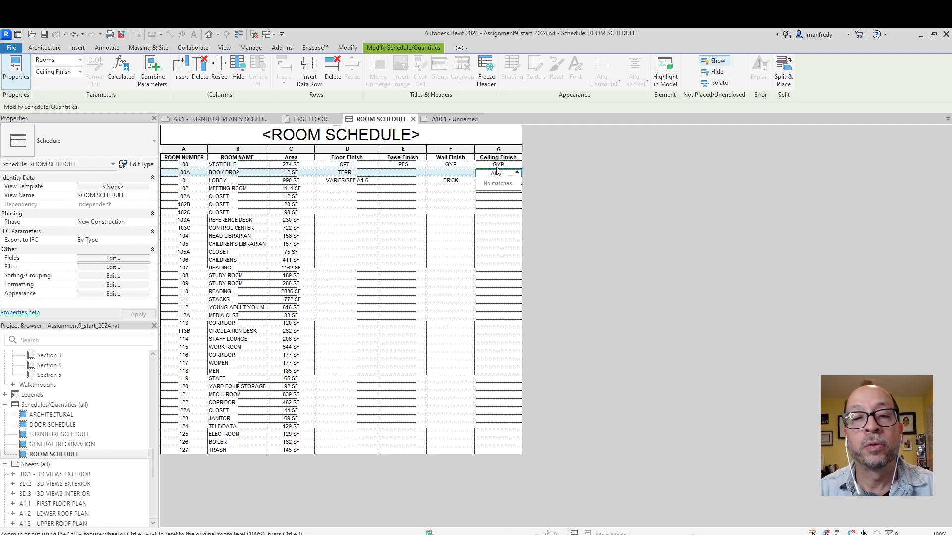
type("T")
left_click(496, 202)
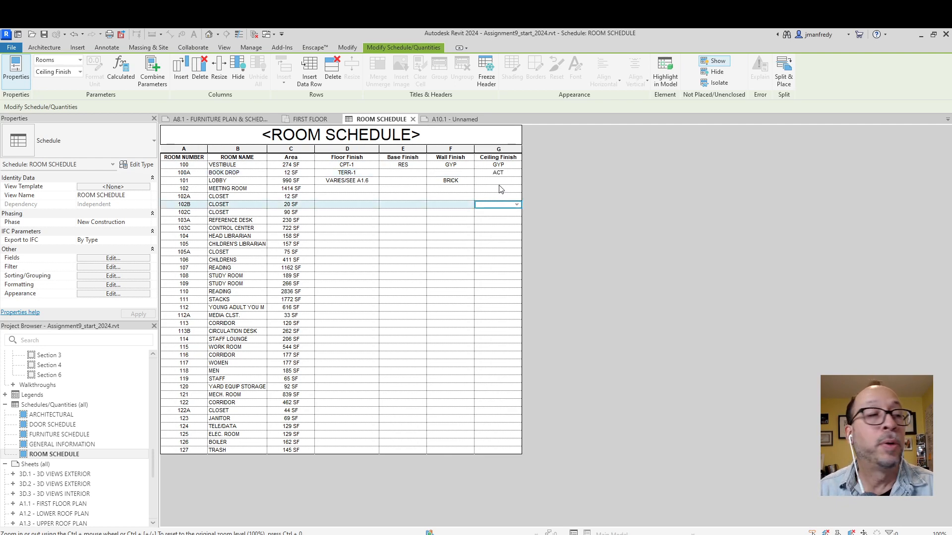
- Set the Ceiling Finish of room 101 Lobby to a VARIES/SEE note that refers to an A-series sheet
left_click(505, 181)
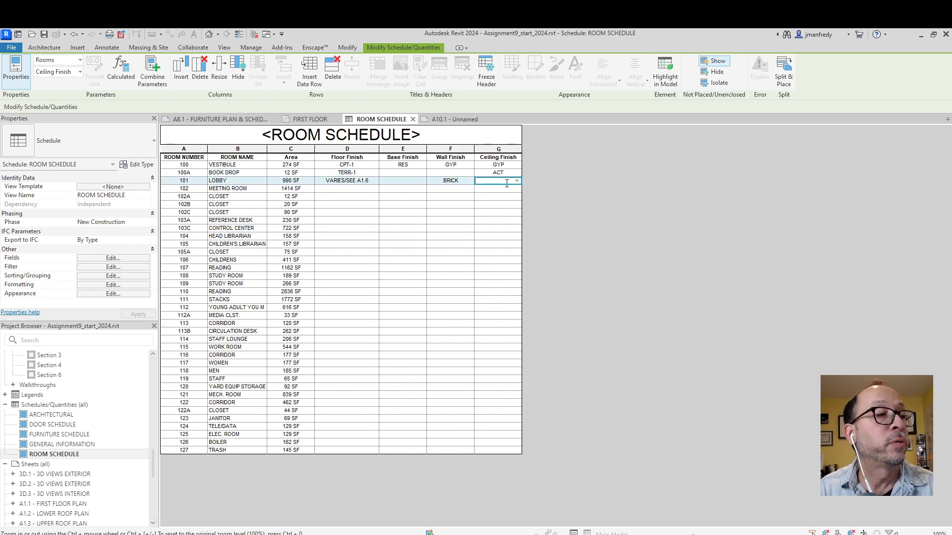
type("VARIES/SEE")
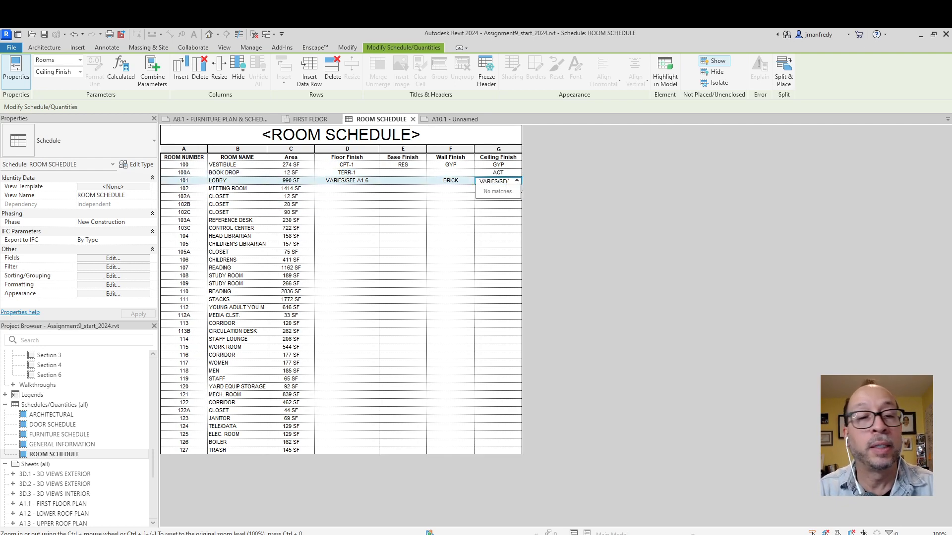
key("BackSpace")
key("BackSpace")
key("BackSpace")
key("BackSpace")
key("BackSpace")
key("BackSpace")
key("BackSpace")
key("BackSpace")
key("BackSpace")
key("BackSpace")
type("A1.")
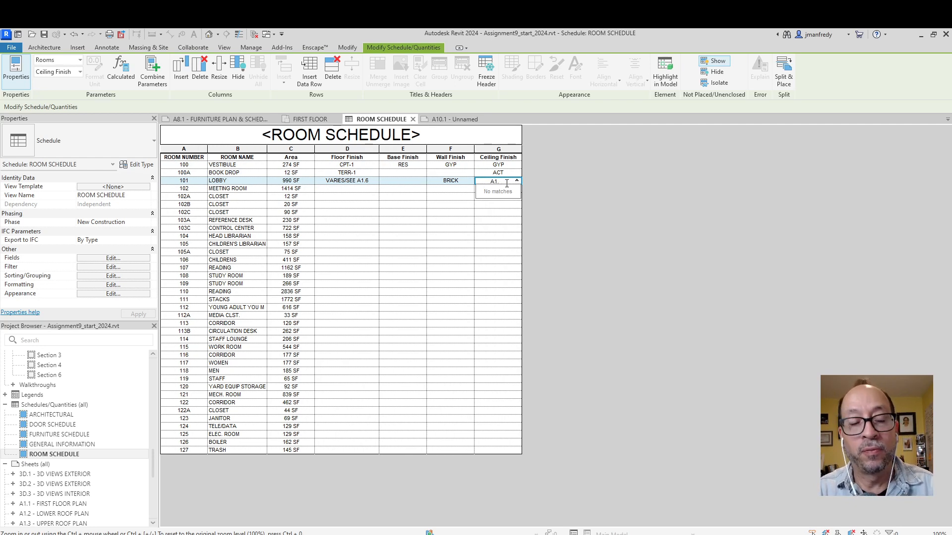
key("BackSpace")
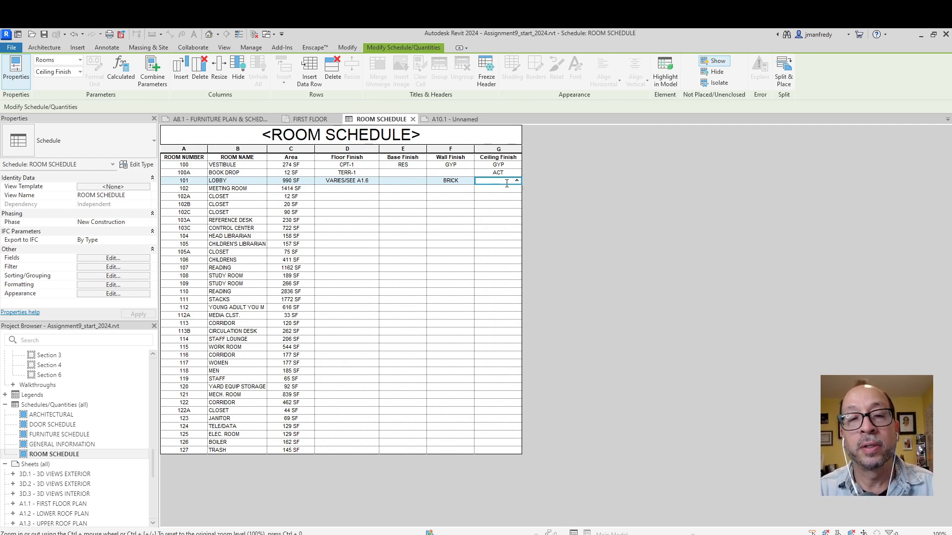
left_click(507, 183)
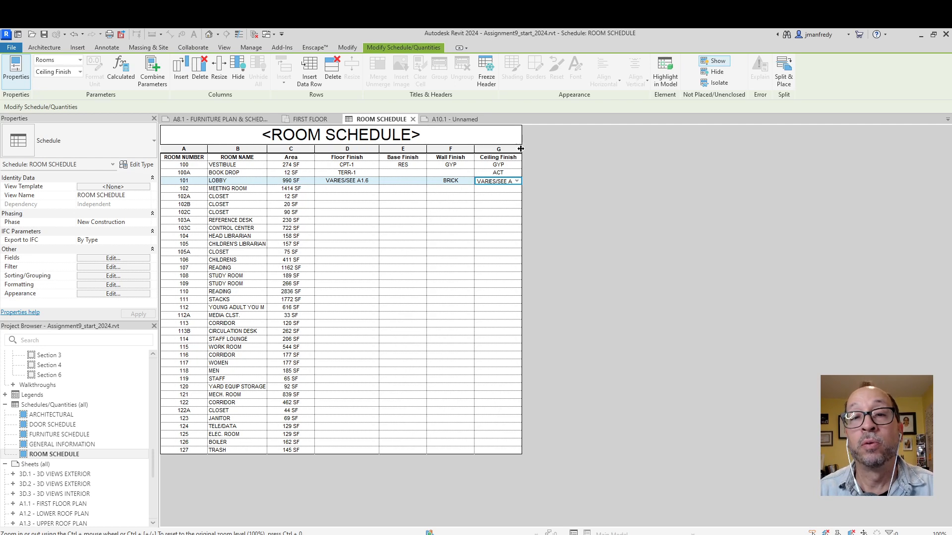
- Widen the Ceiling Finish column of the room schedule so the lobby's VARIES/SEE A1.4 note fits
left_click_drag(521, 148, 545, 149)
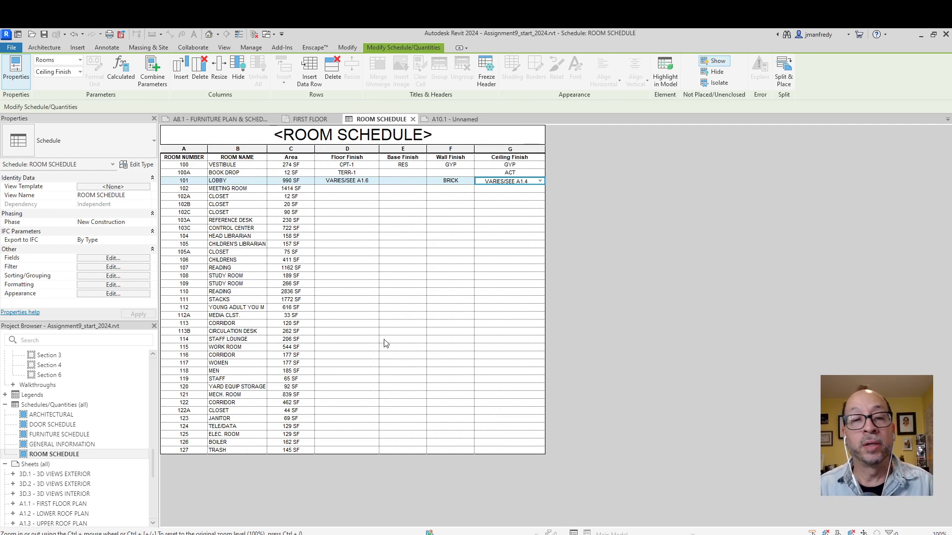
- Examine the ceiling of room 101 Lobby in the REFLECTED CEILING PLAN view and return to the ROOM SCHEDULE view
left_click(155, 365)
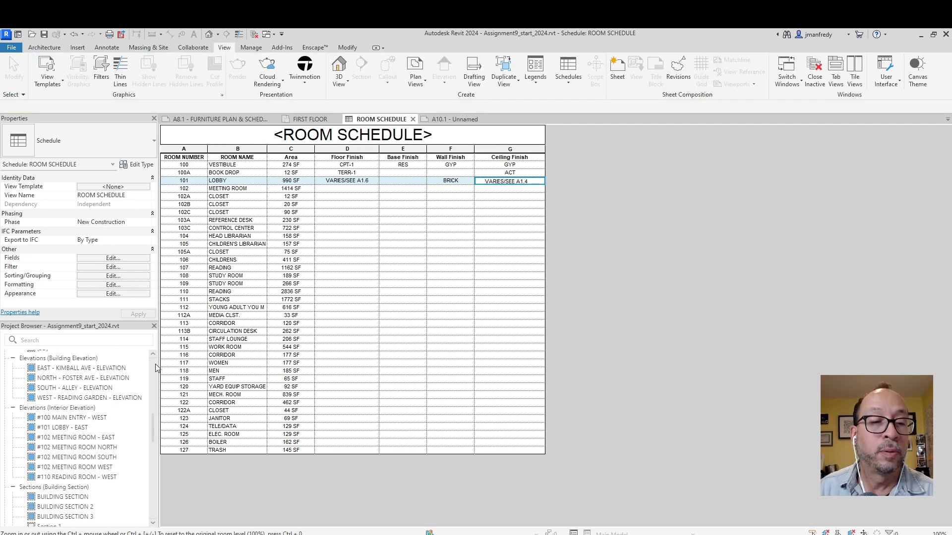
left_click(156, 366)
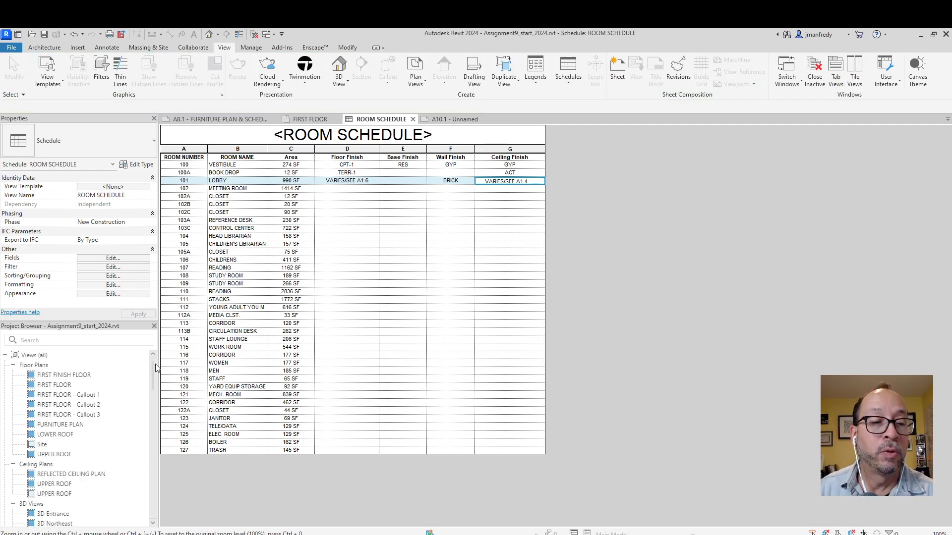
double_click(85, 476)
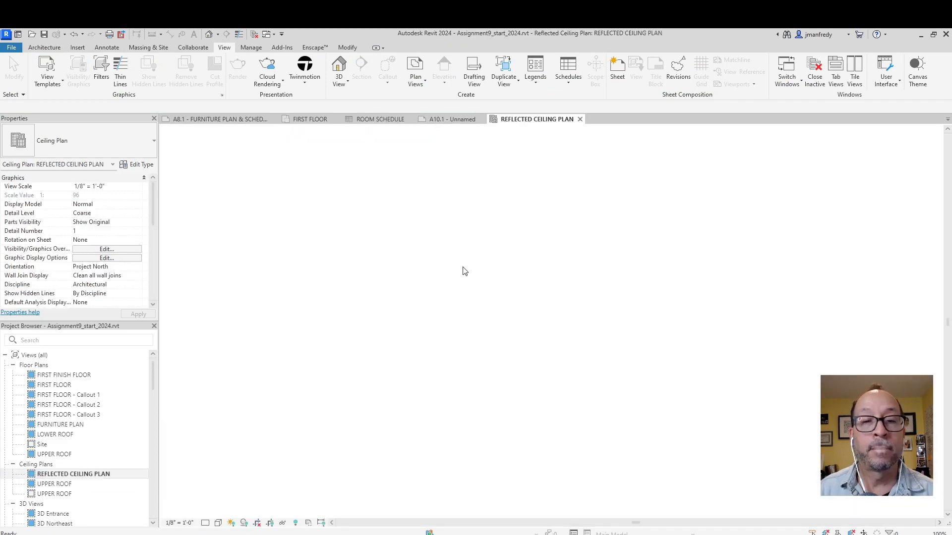
scroll(709, 288, "up", 4)
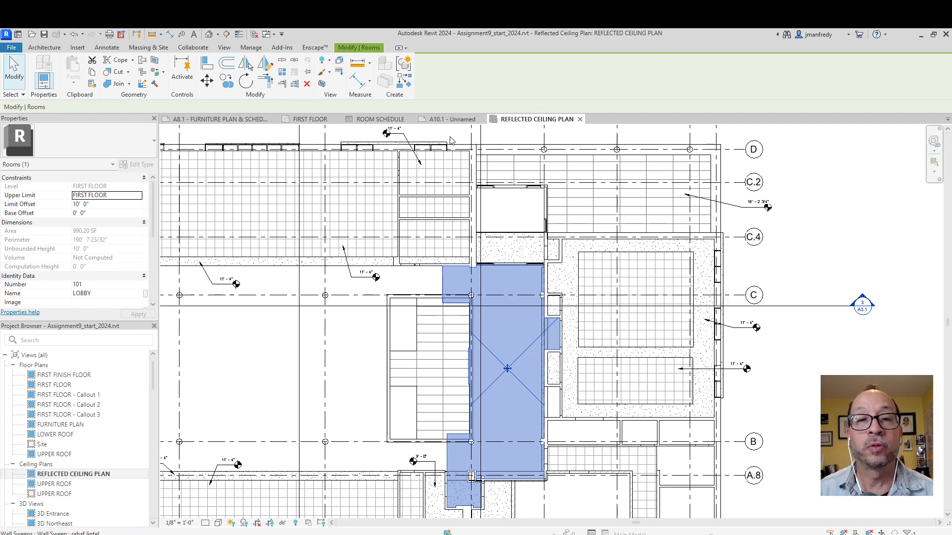
left_click(451, 120)
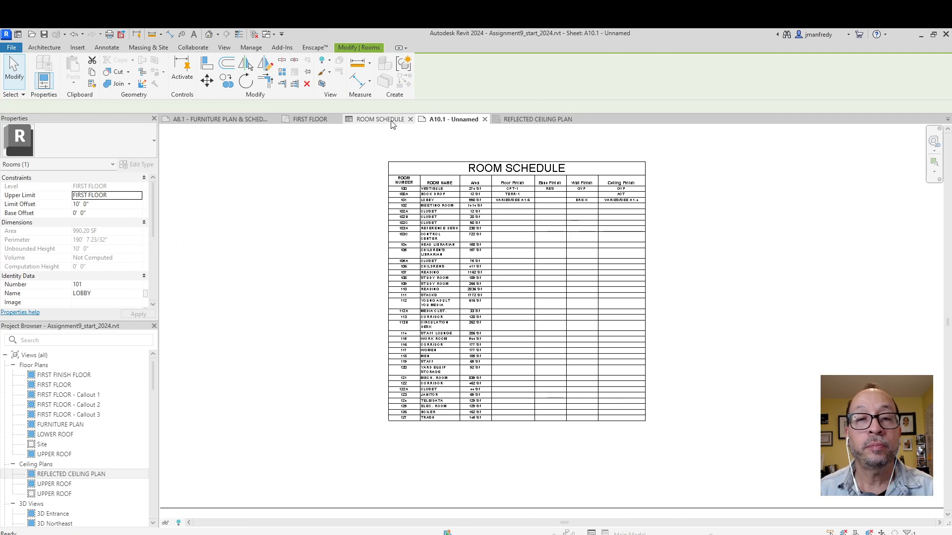
left_click(392, 123)
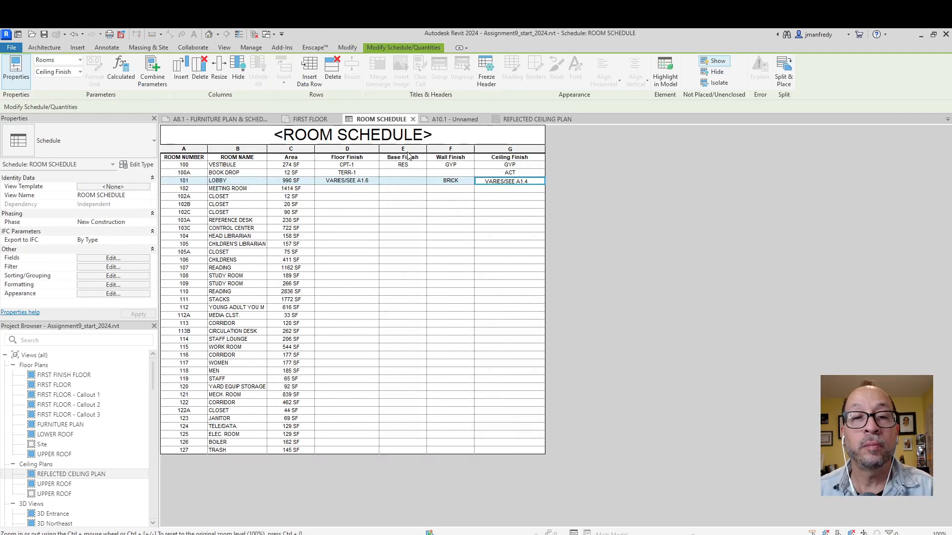
- Review the Floor, Base, Wall and Ceiling Finish columns of the room schedule for the cells that need finishes
left_click(522, 190)
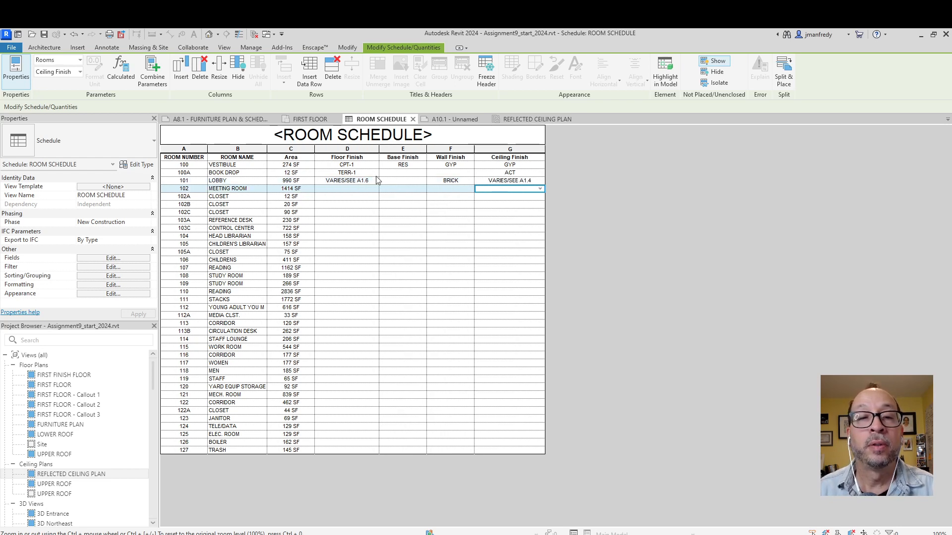
left_click_drag(510, 452, 350, 165)
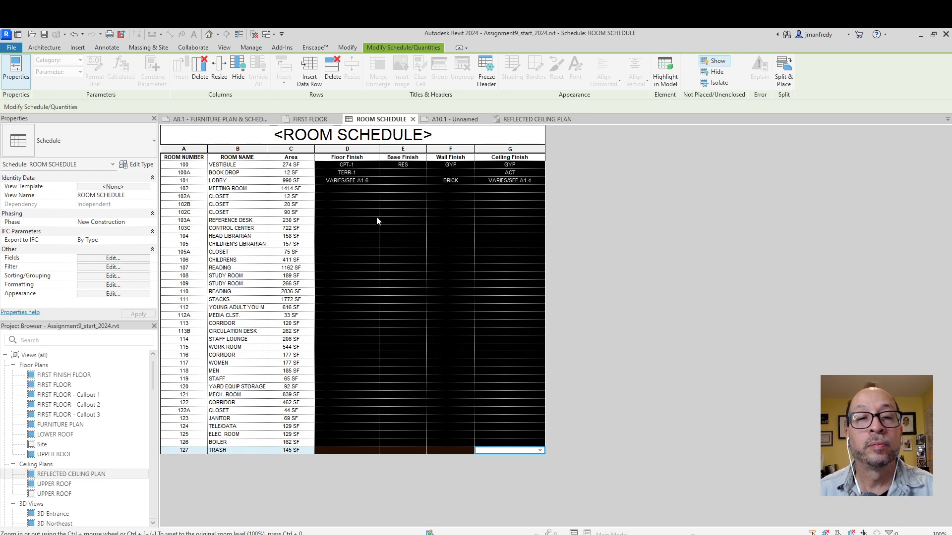
left_click(377, 243)
left_click(411, 165)
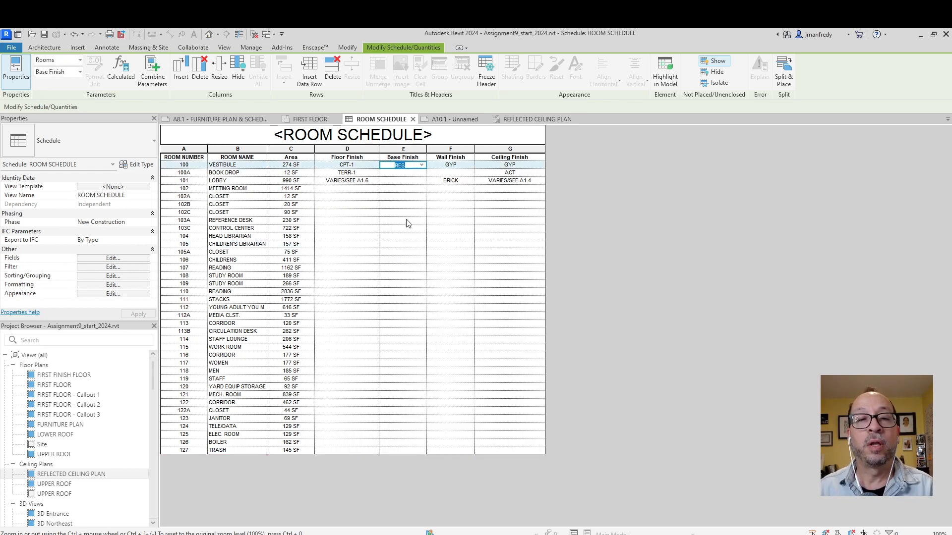
left_click_drag(450, 165, 457, 453)
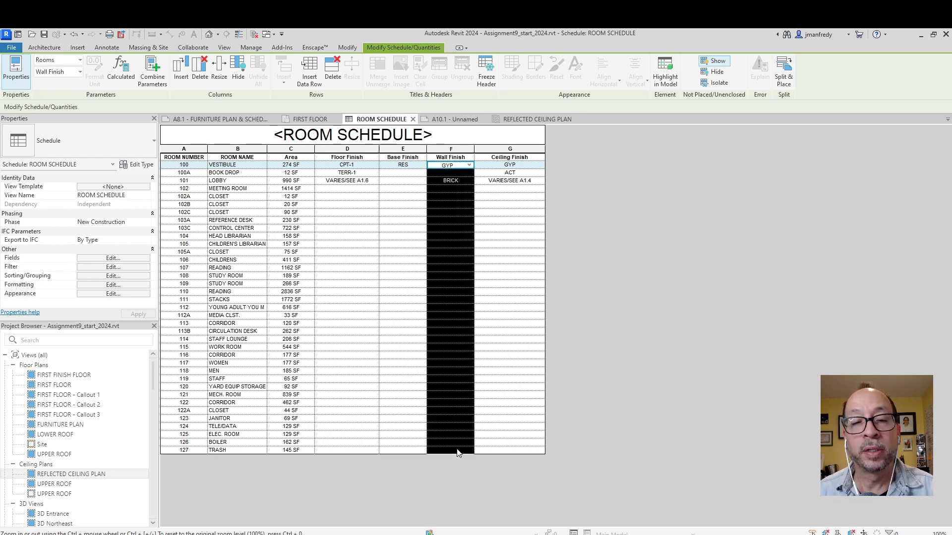
left_click(449, 183)
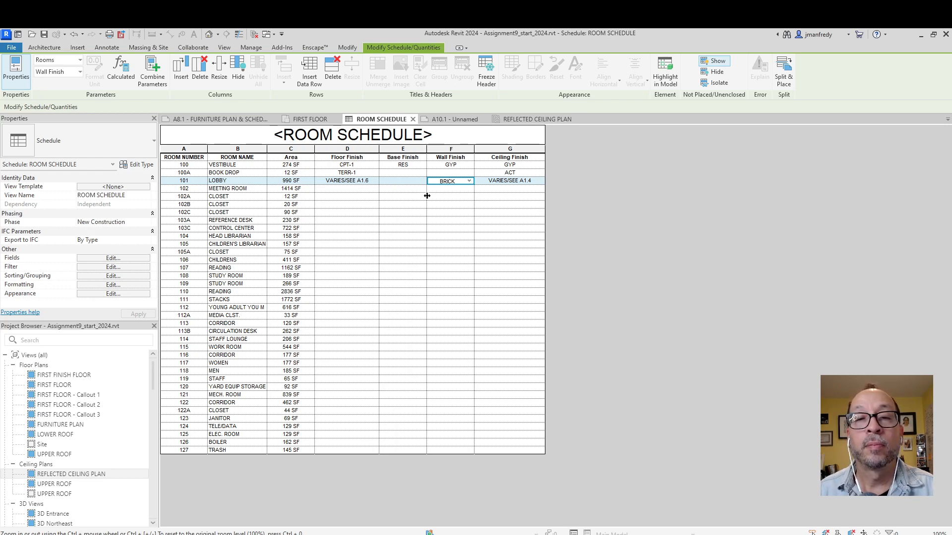
left_click_drag(524, 166, 524, 184)
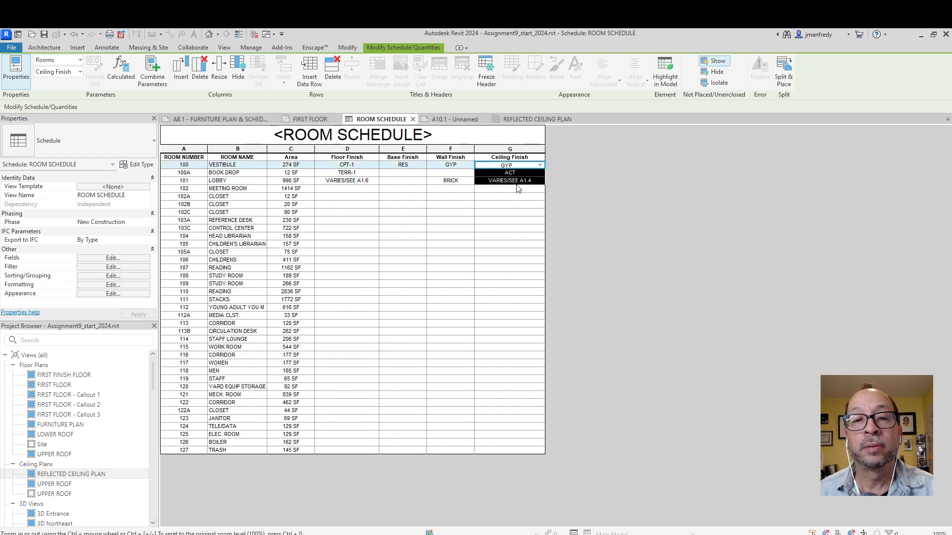
left_click_drag(366, 165, 354, 451)
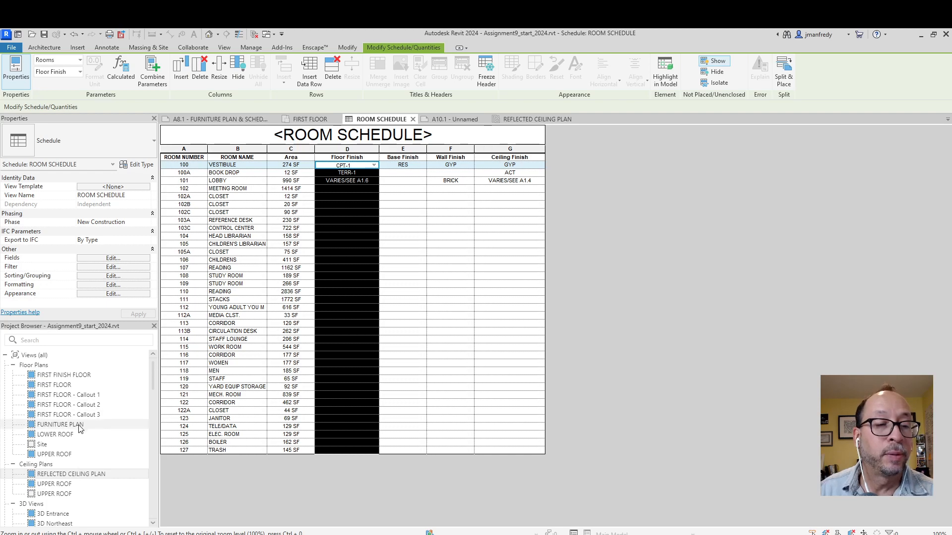
- Open the FIRST FINISH FLOOR plan and examine the floor finish patterns across the rooms
double_click(64, 375)
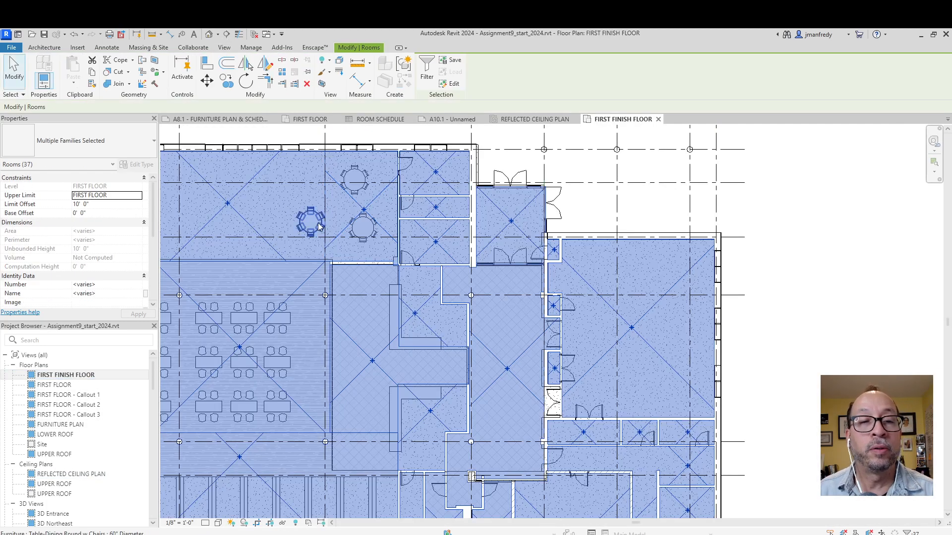
middle_click_drag(319, 226, 514, 237)
scroll(548, 237, "down", 2)
left_click(235, 260)
middle_click_drag(191, 232, 361, 300)
scroll(364, 299, "down", 2)
middle_click_drag(446, 328, 293, 280)
scroll(327, 293, "up", 2)
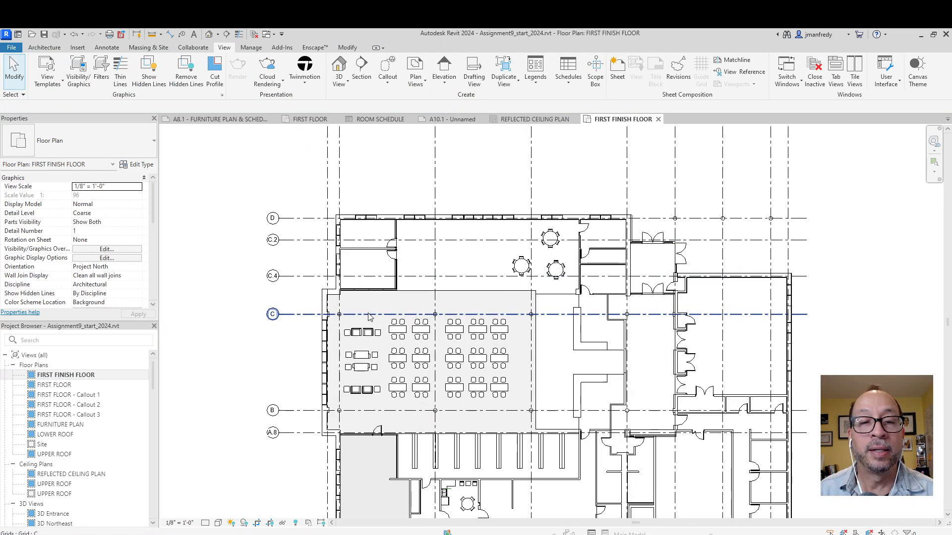
- Examine the material keynote legend on sheet A1.6 - FIRST FINISH FLOOR and return to the FIRST FINISH FLOOR plan
scroll(151, 473, "down", 10)
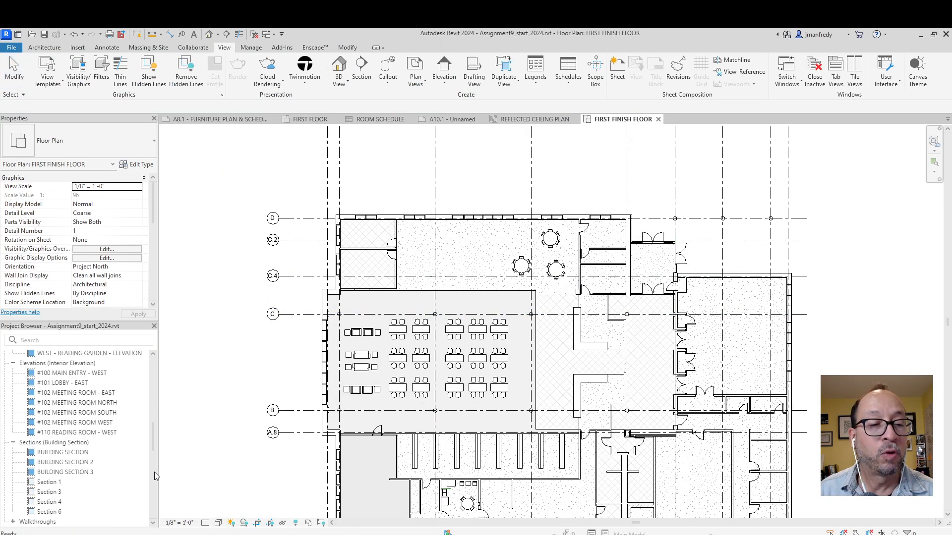
scroll(154, 454, "down", 2)
left_click_drag(154, 466, 154, 471)
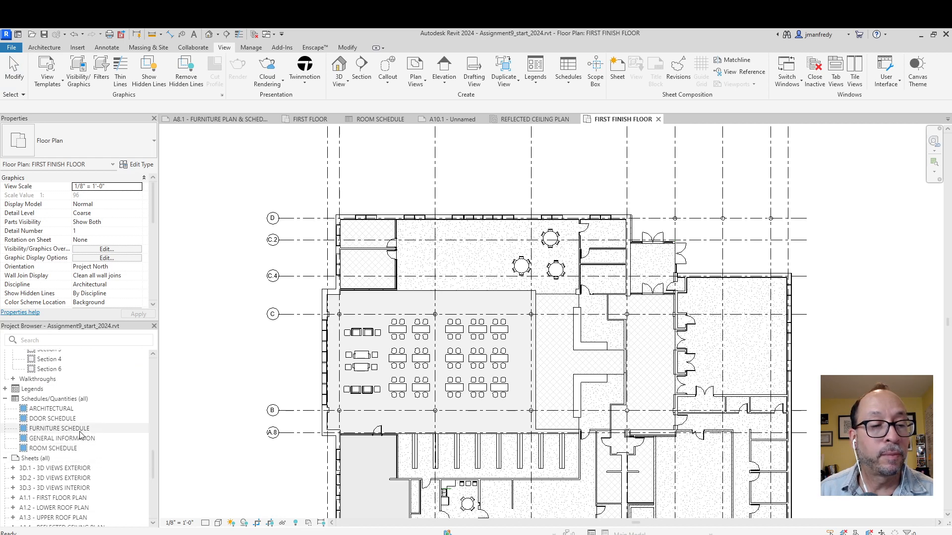
scroll(81, 434, "down", 3)
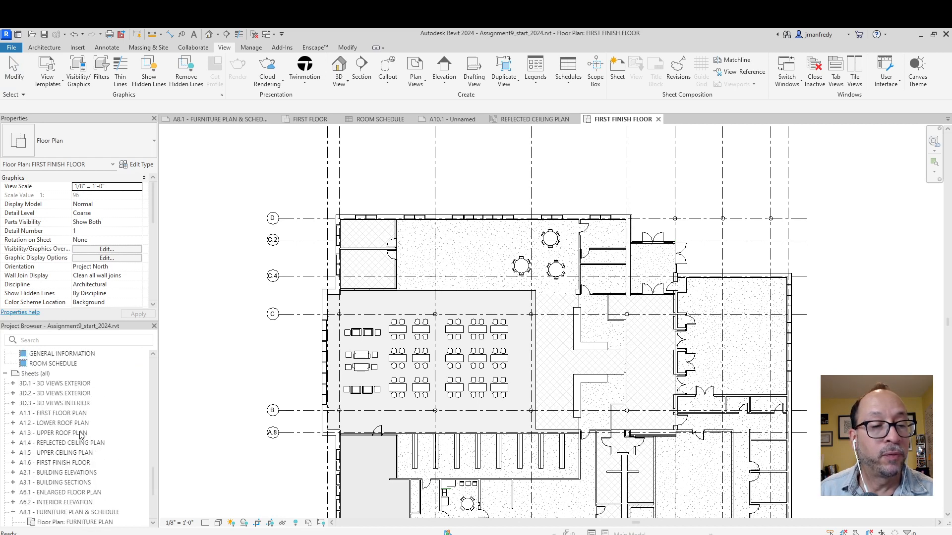
double_click(59, 462)
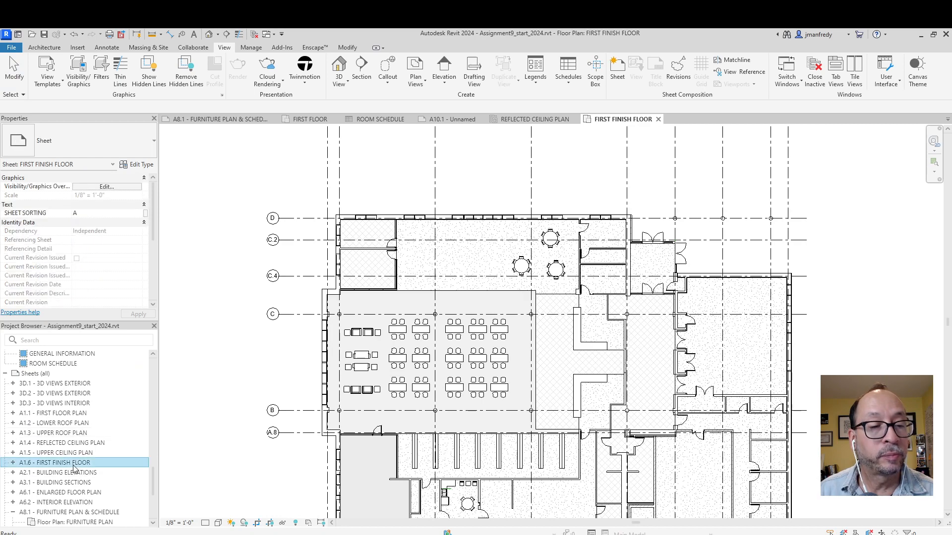
scroll(349, 191, "up", 6)
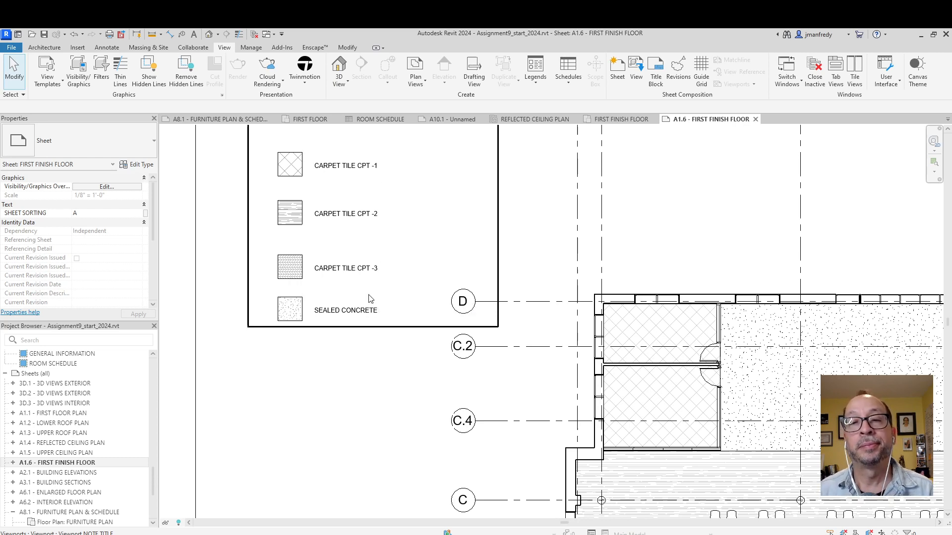
scroll(368, 260, "down", 2)
scroll(368, 257, "down", 5)
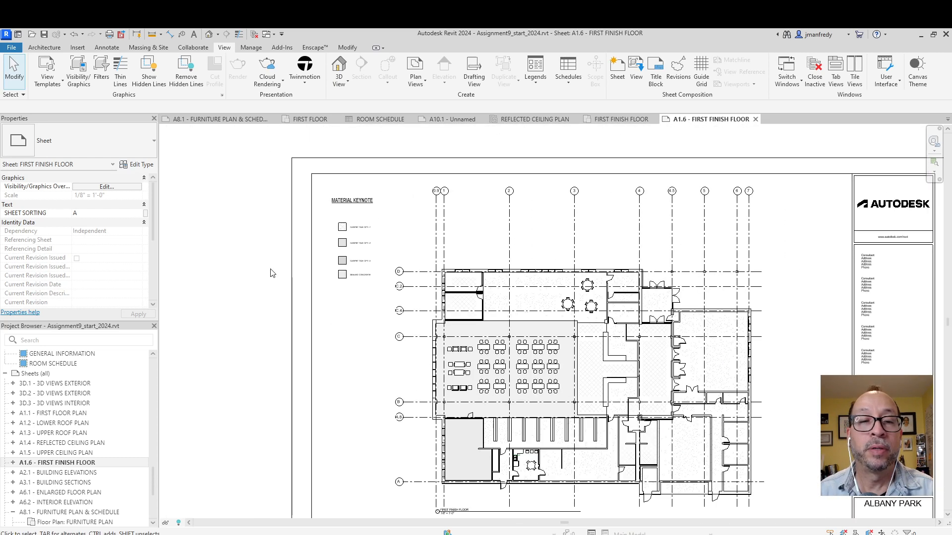
left_click(621, 119)
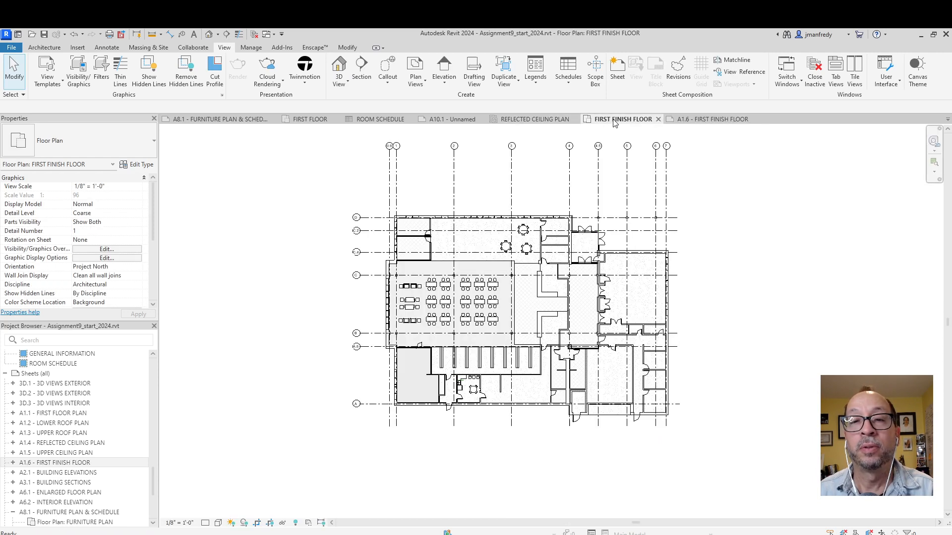
- Move the room schedule on sheet A10.1 inside the border, to the upper right corner beside the title block
left_click(453, 120)
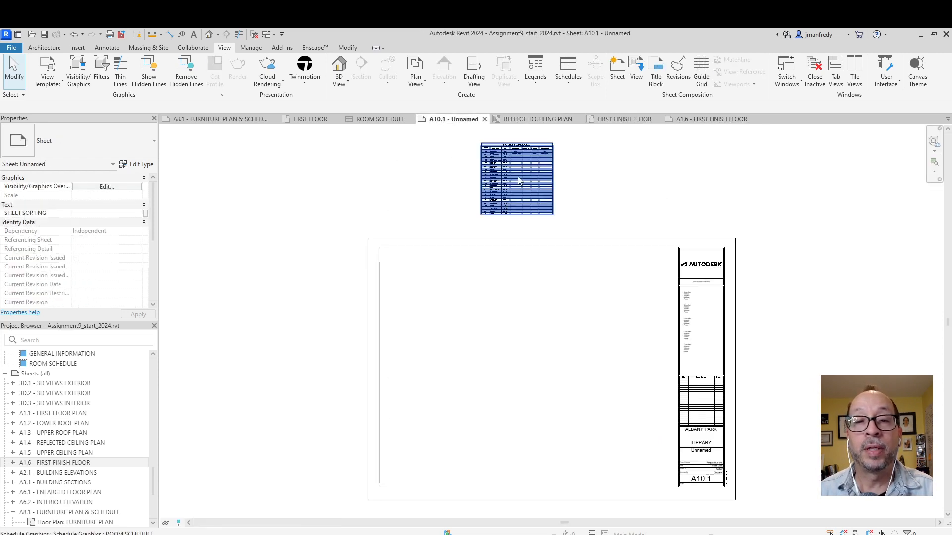
left_click(526, 148)
scroll(527, 148, "up", 4)
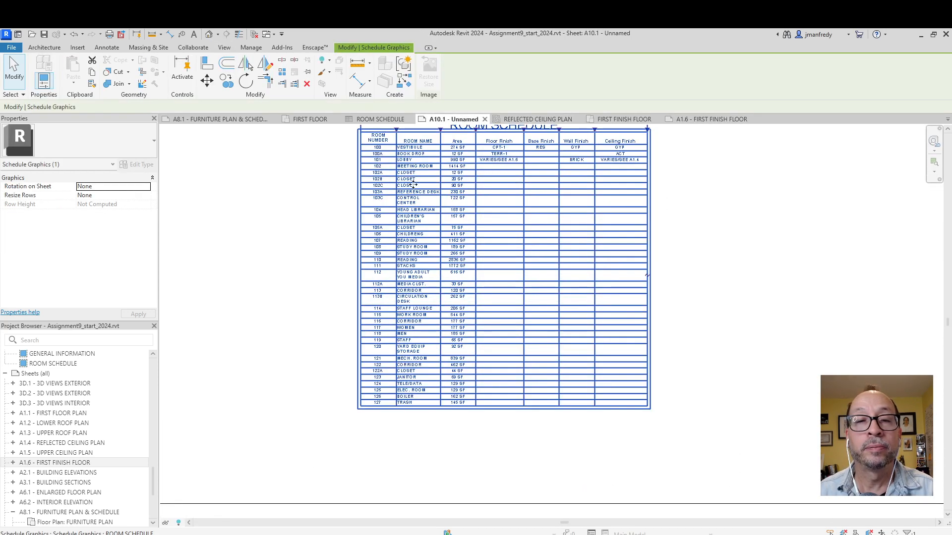
scroll(346, 241, "down", 3)
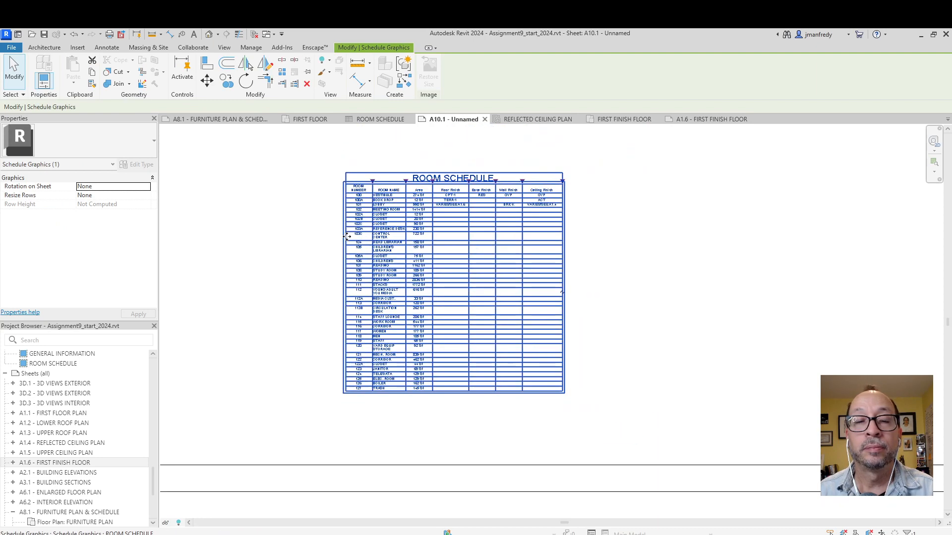
scroll(380, 205, "down", 1)
left_click_drag(378, 206, 585, 405)
left_click(507, 236)
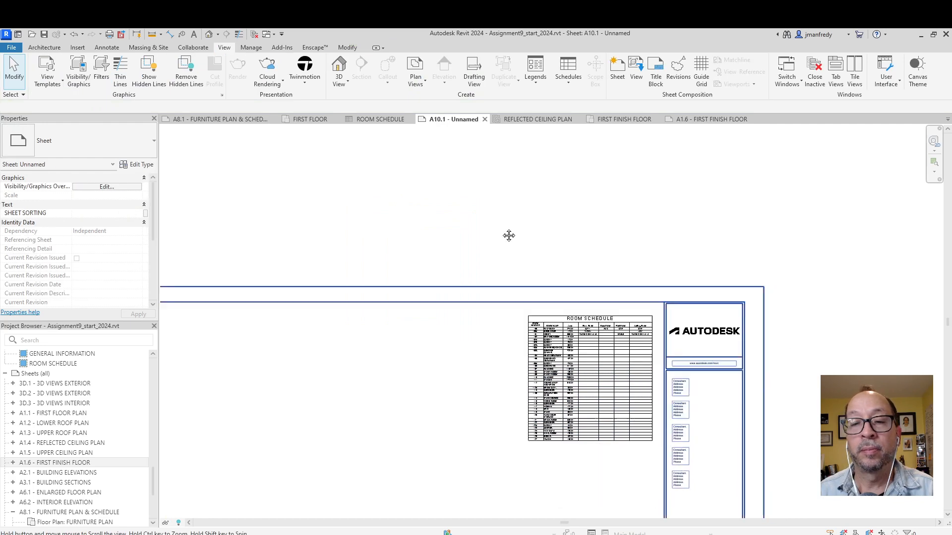
- Widen the ROOM NUMBER column of the schedule on sheet A10.1 so its heading fits on one line
scroll(516, 243, "up", 4)
scroll(519, 248, "up", 1)
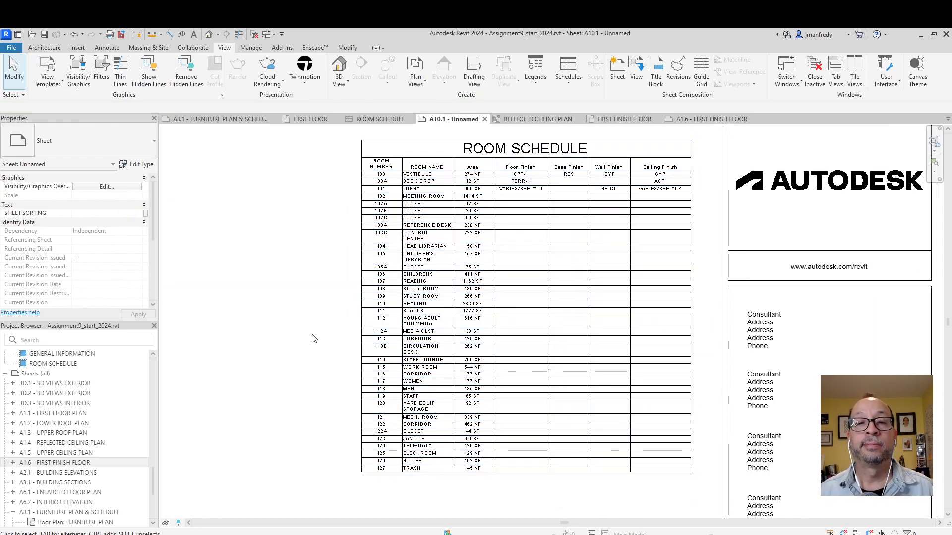
left_click(397, 163)
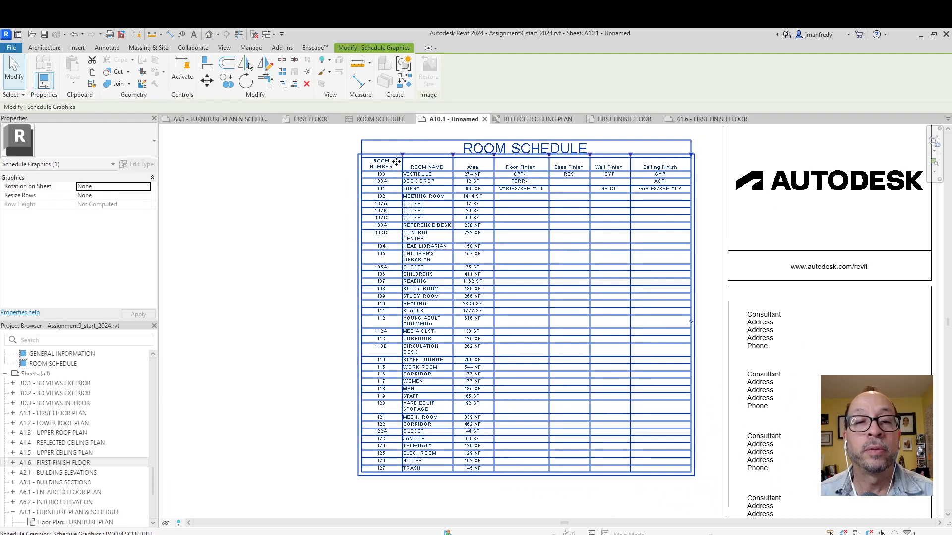
left_click_drag(402, 154, 416, 155)
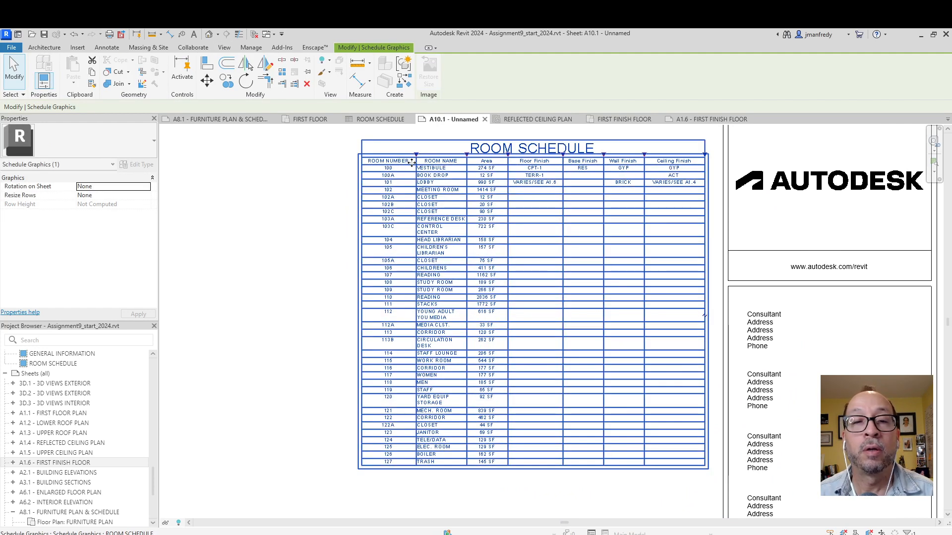
left_click(336, 215)
- Widen the ROOM NAME column of the placed schedule so names such as CHILDREN'S LIBRARIAN fit on one line
scroll(417, 159, "up", 3)
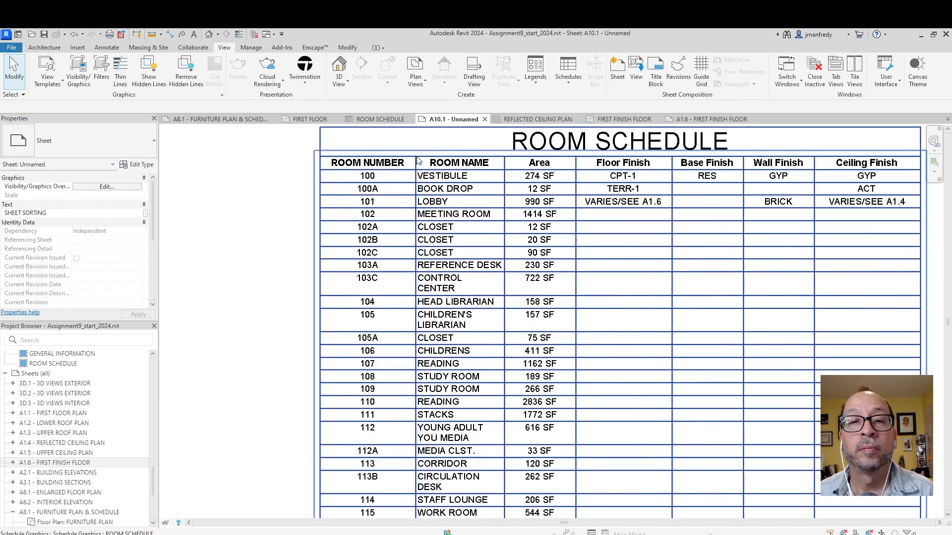
scroll(417, 160, "up", 2)
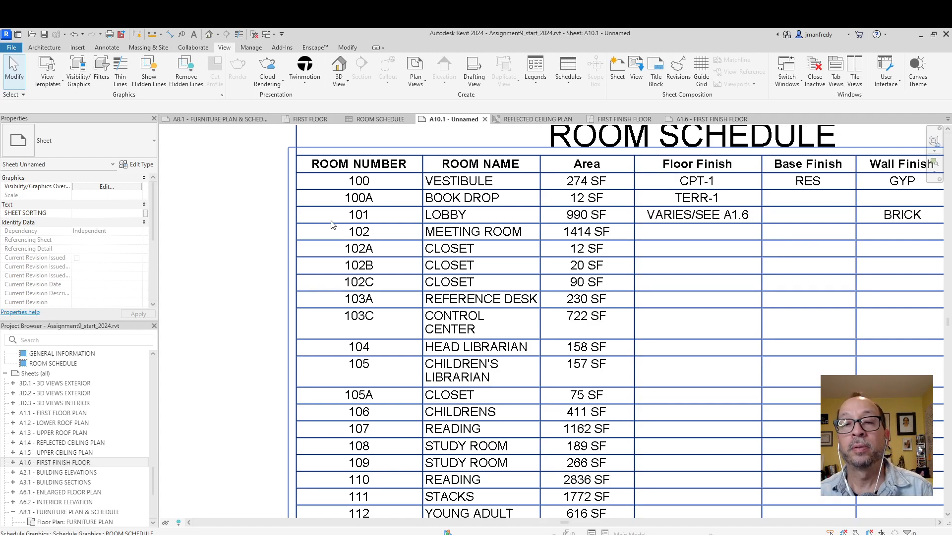
scroll(332, 225, "down", 3)
scroll(452, 300, "up", 2)
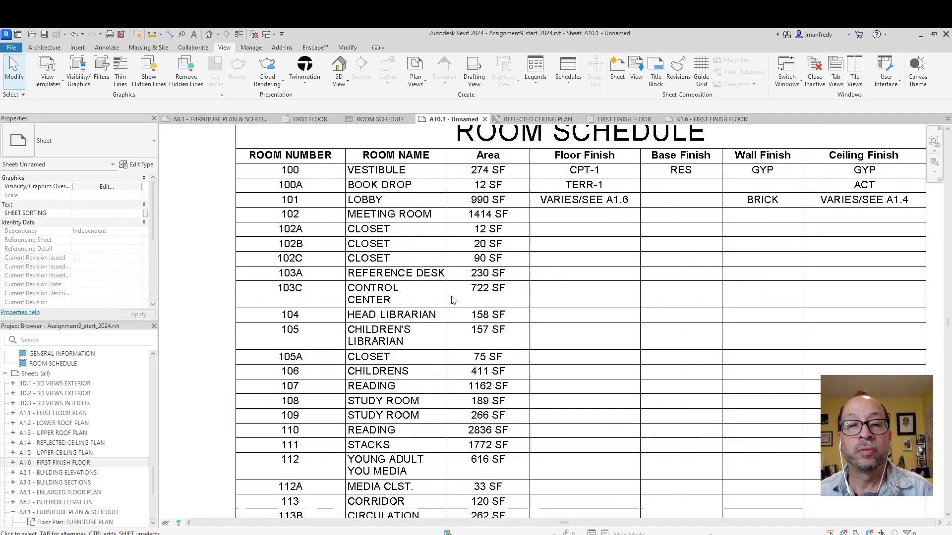
left_click(453, 166)
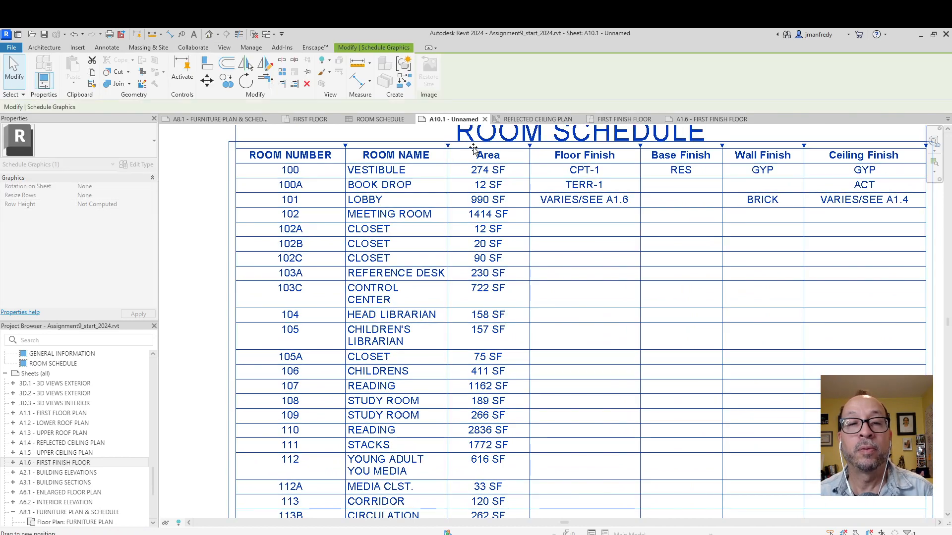
left_click(224, 282)
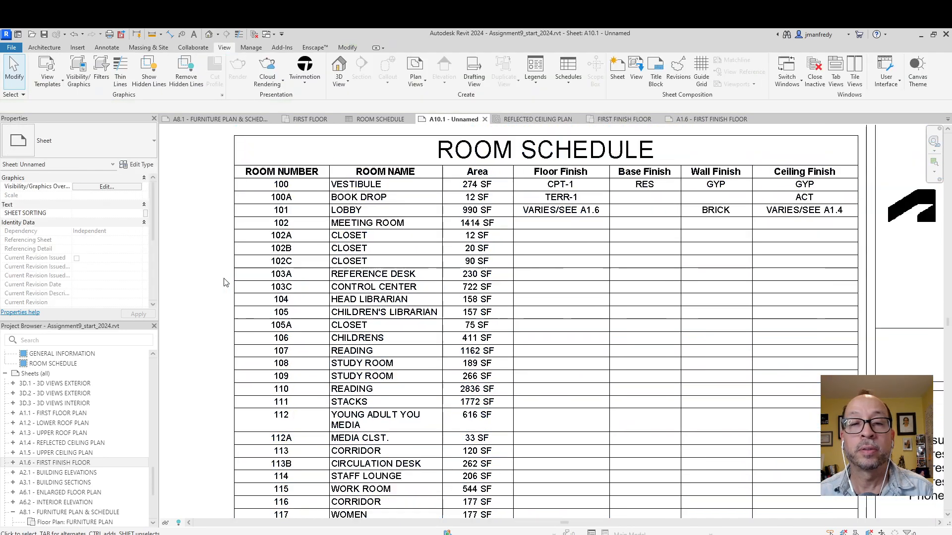
- Nudge the room schedule on sheet A10.1 left and up so it sits clear of the title block and near the upper border
scroll(224, 282, "down", 2)
left_click(393, 259)
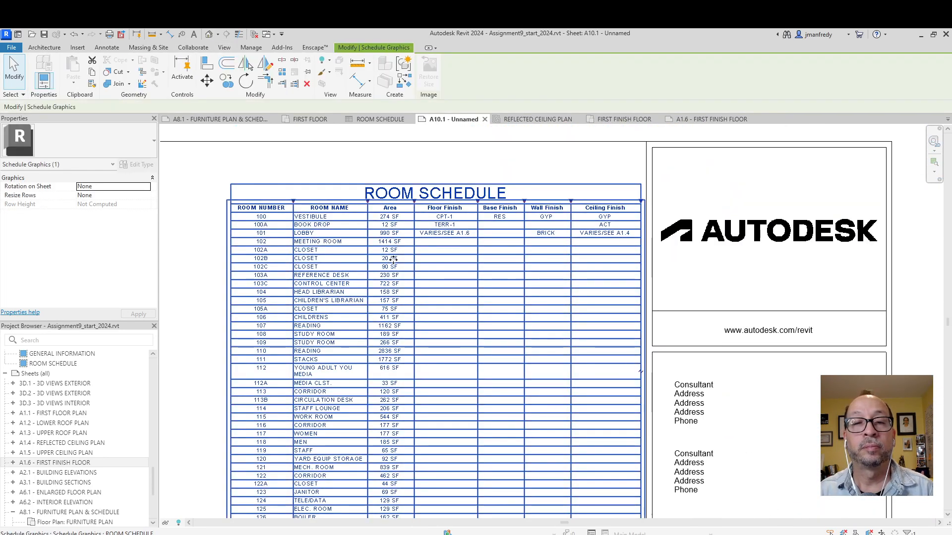
key("Left")
key("Left")
key("Left")
key("Left")
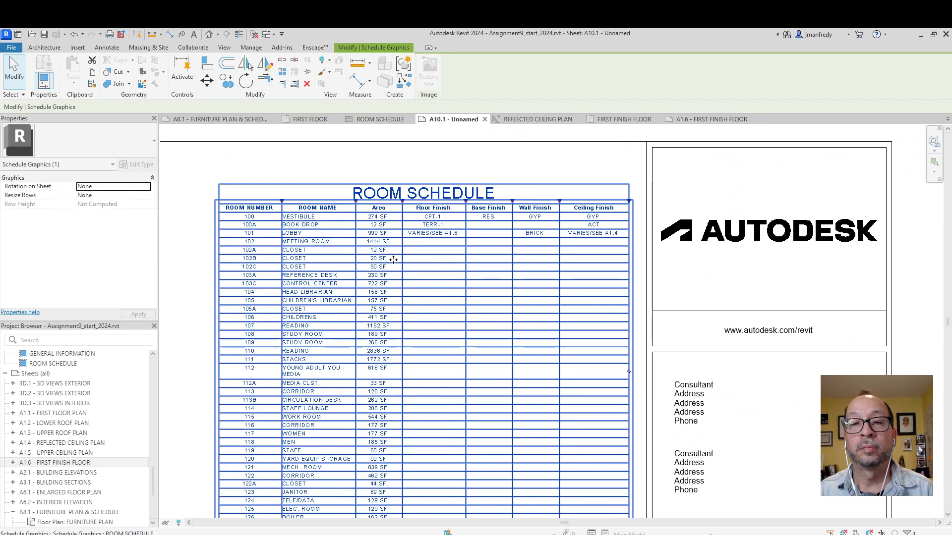
key("Up")
key("Up")
key("Up")
key("Up")
key("Up")
key("Up")
key("Up")
key("Up")
key("Up")
key("Left")
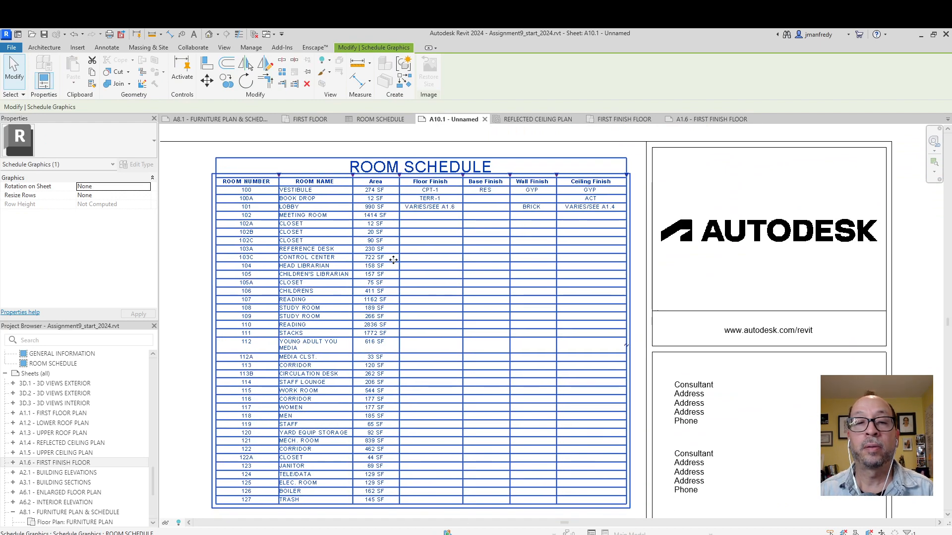
left_click(193, 283)
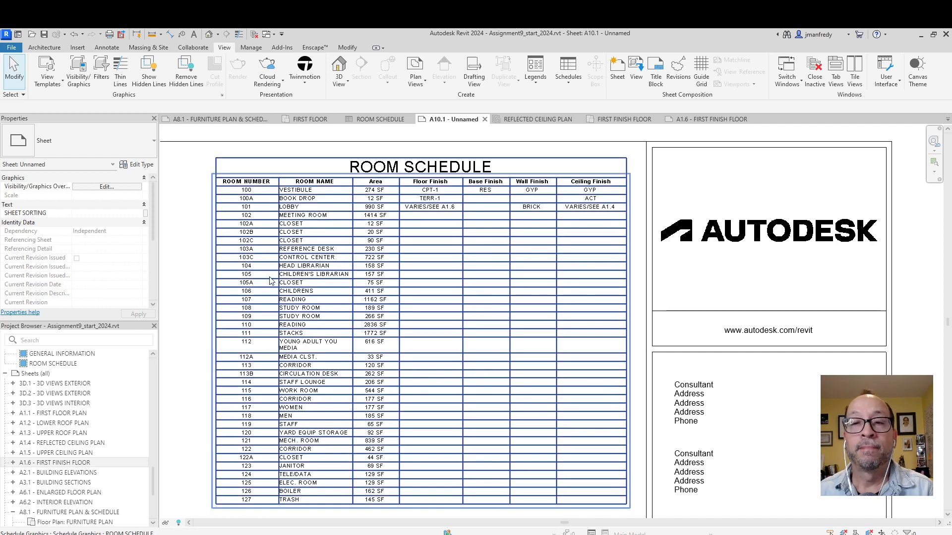
- Close all inactive views and fit the whole of sheet A10.1 in view
left_click(255, 34)
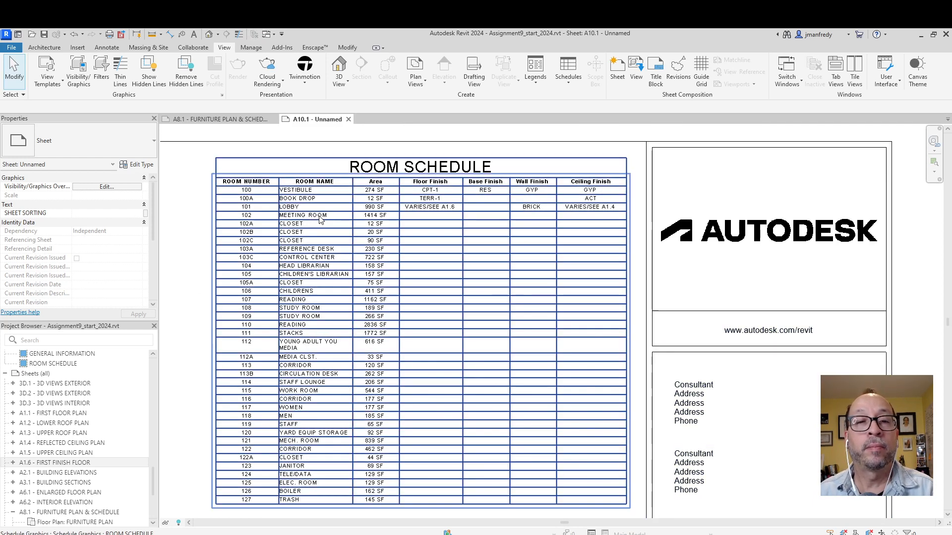
key("z")
key("e")
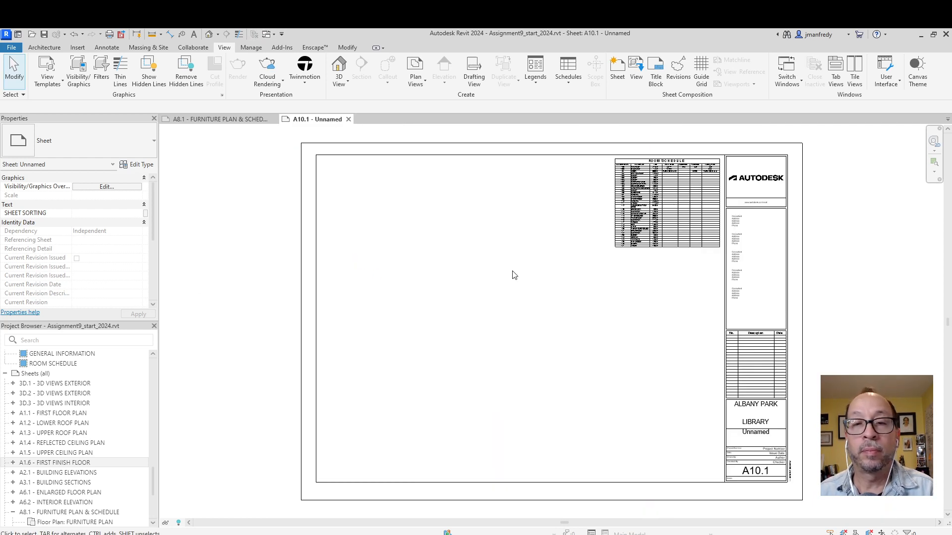
middle_click_drag(513, 275, 491, 283)
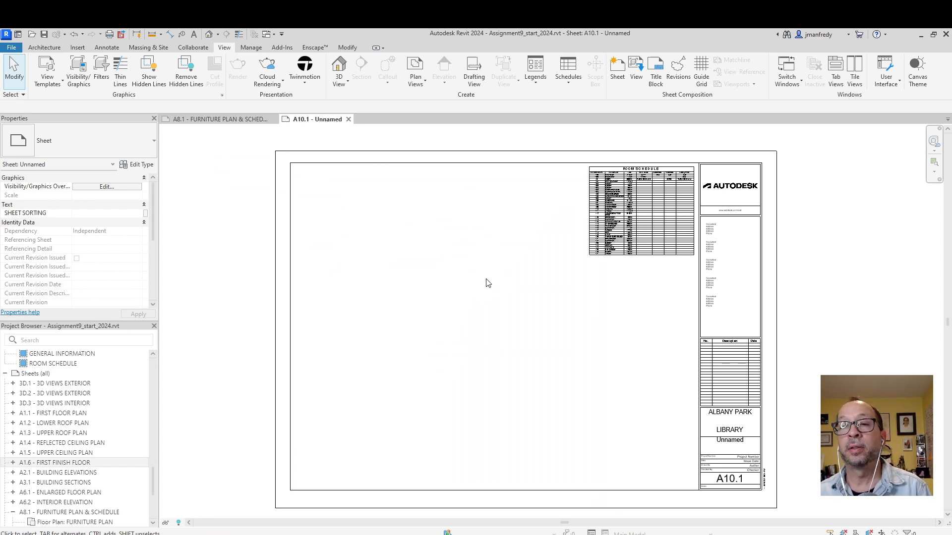
- Widen the ROOM NAME column further so YOUNG ADULT YOU MEDIA fits on one line, and show the whole sheet
scroll(645, 209, "up", 5)
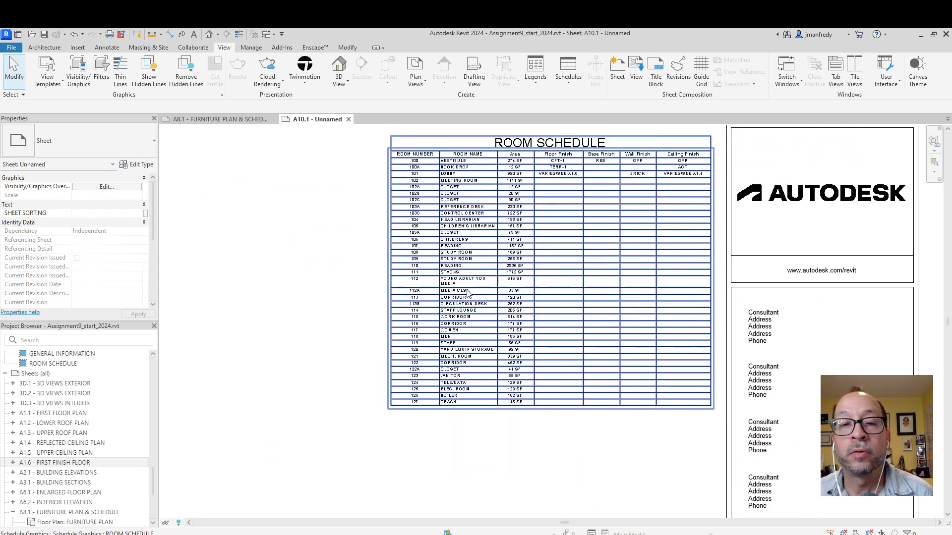
middle_click_drag(467, 290, 419, 303)
left_click(438, 166)
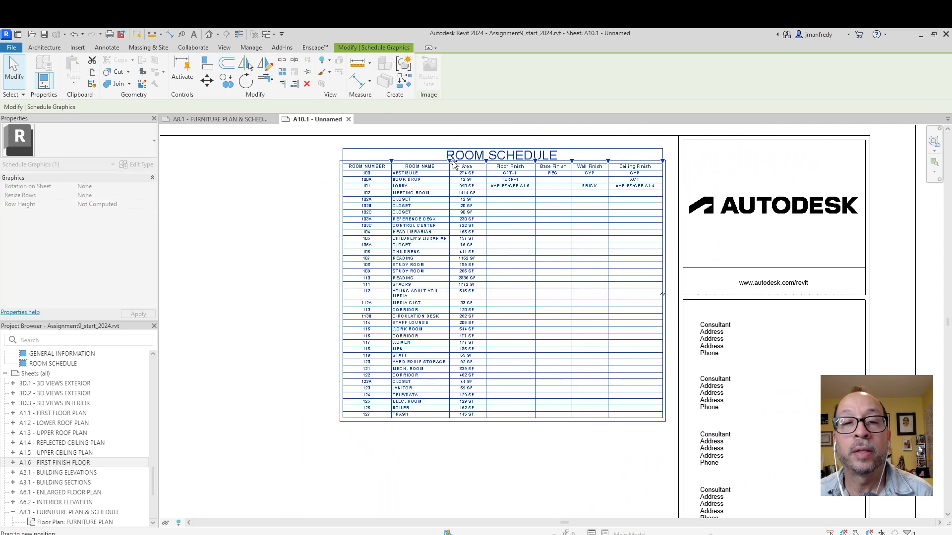
left_click_drag(454, 164, 399, 165)
left_click(276, 273)
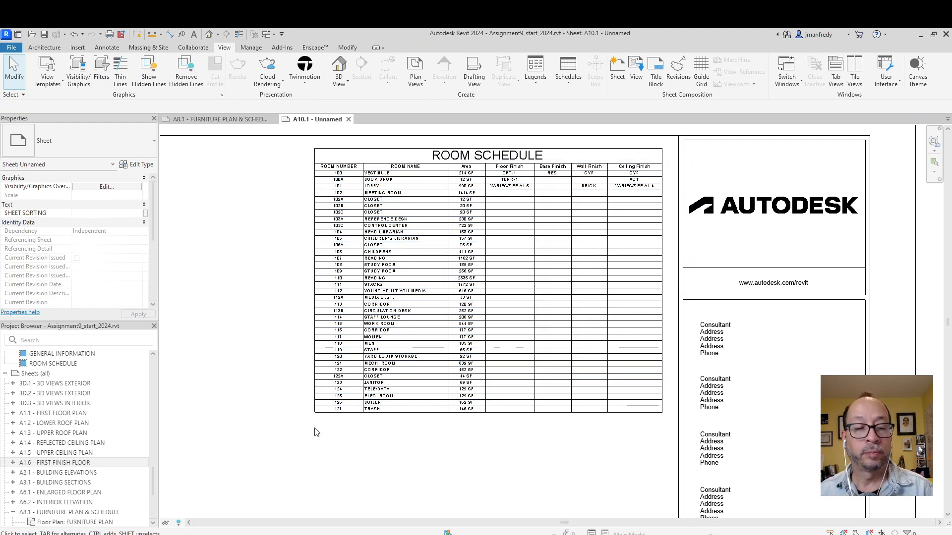
key("z")
key("f")
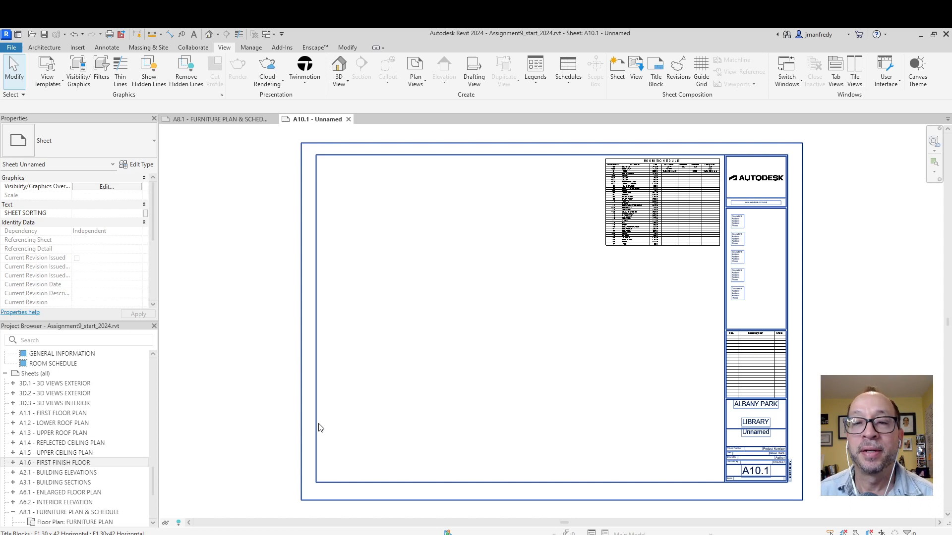
middle_click_drag(403, 389, 341, 394)
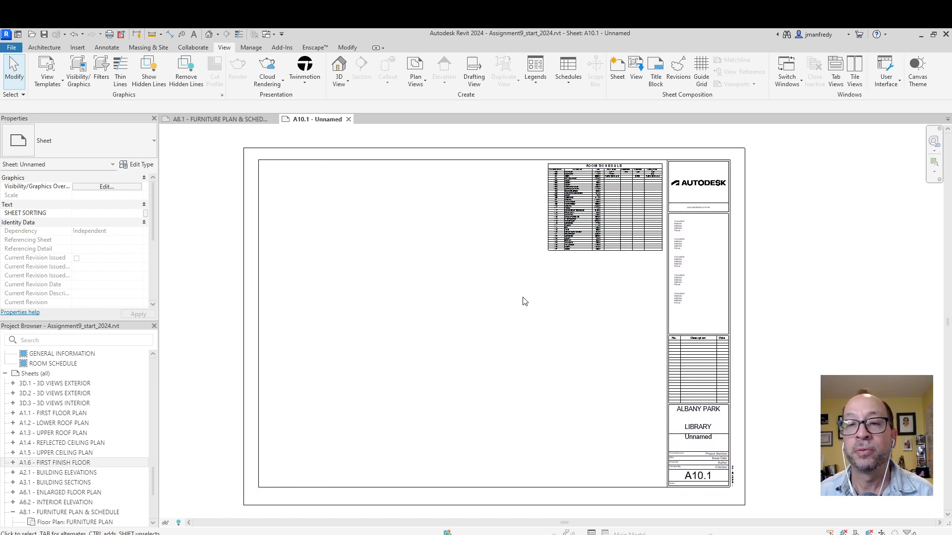
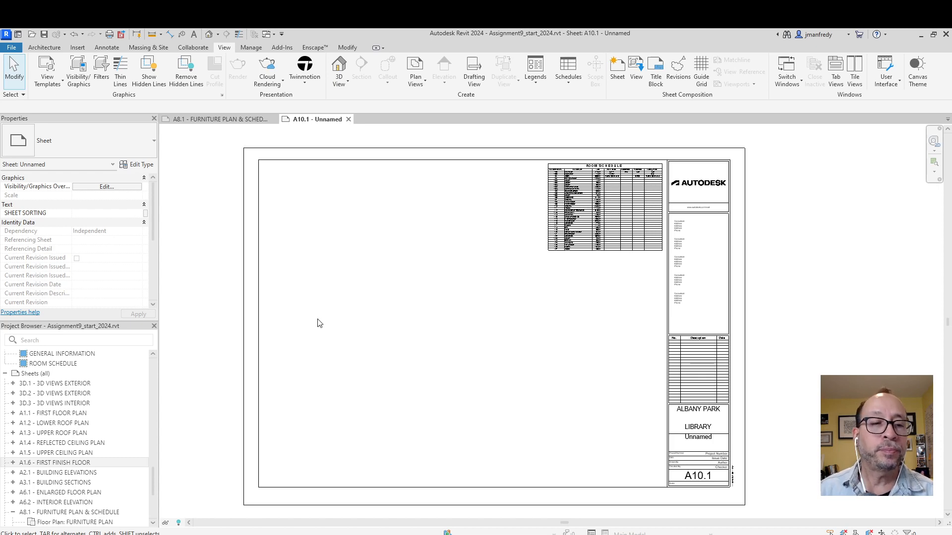
- Examine the view layouts on sheets 3D.1, 3D.2 and 3D.3, and return to sheet 3D.1
left_click(92, 384)
double_click(93, 386)
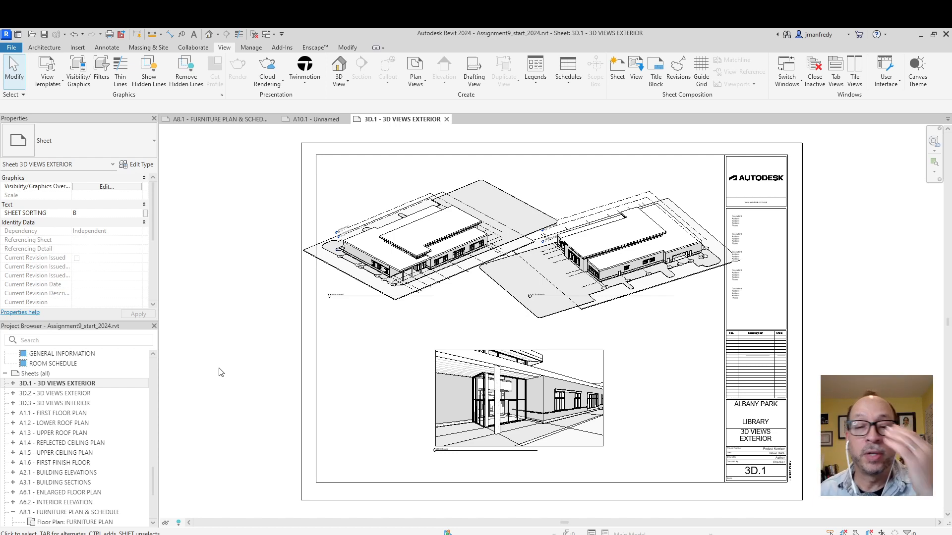
mouse_move(381, 334)
middle_mouse_down()
mouse_move(341, 342)
mouse_move(374, 331)
middle_mouse_up()
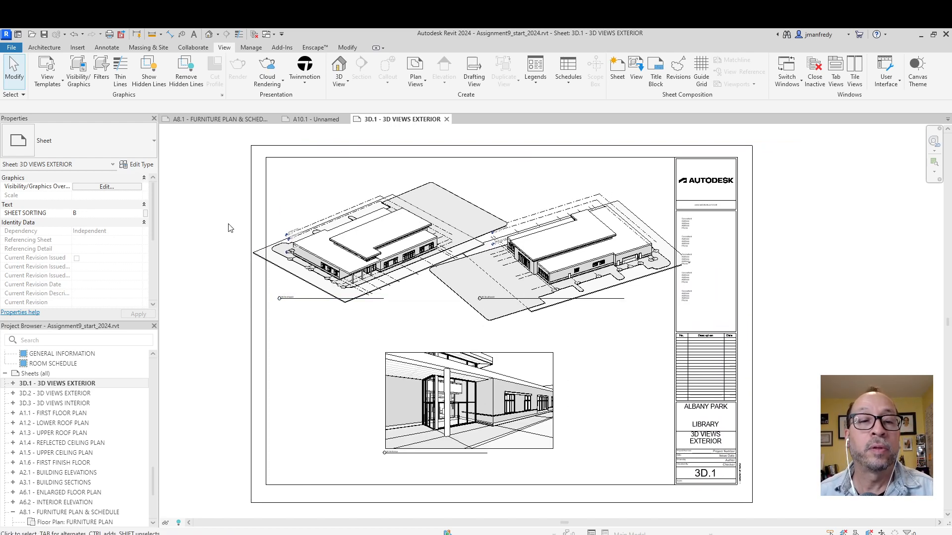
left_click_drag(226, 215, 283, 274)
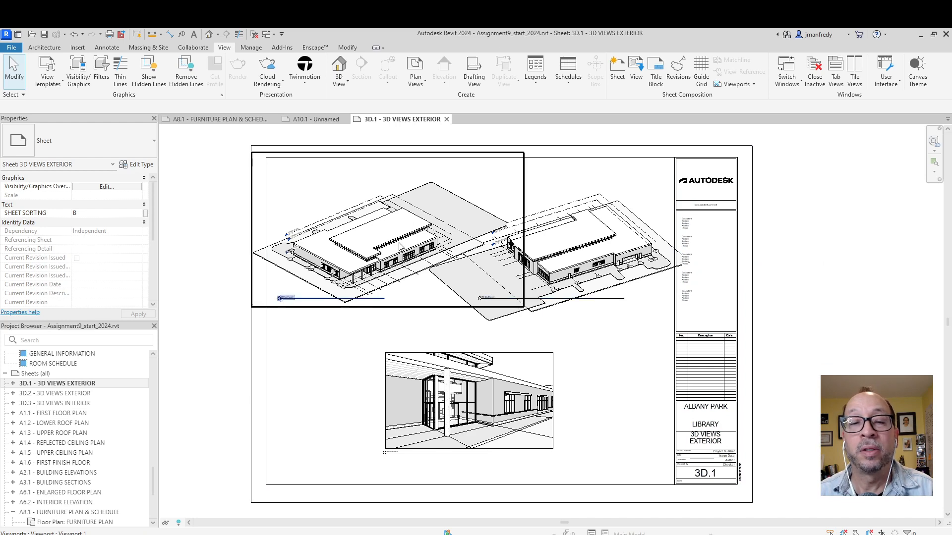
scroll(263, 295, "up", 1)
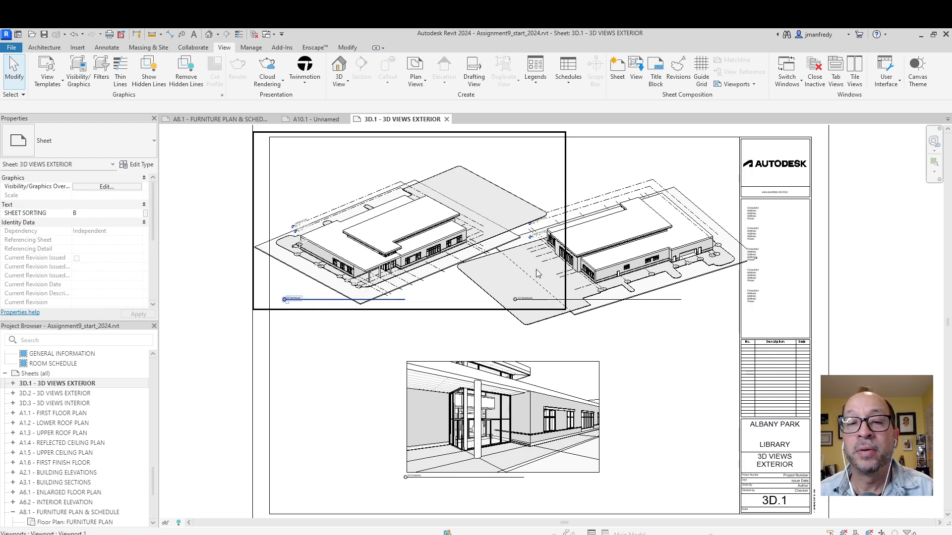
scroll(265, 283, "down", 1)
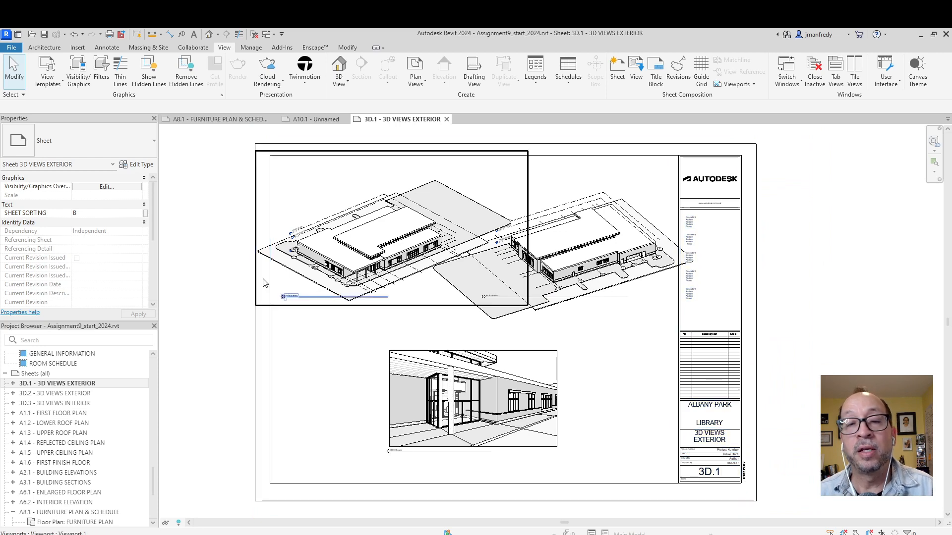
double_click(88, 397)
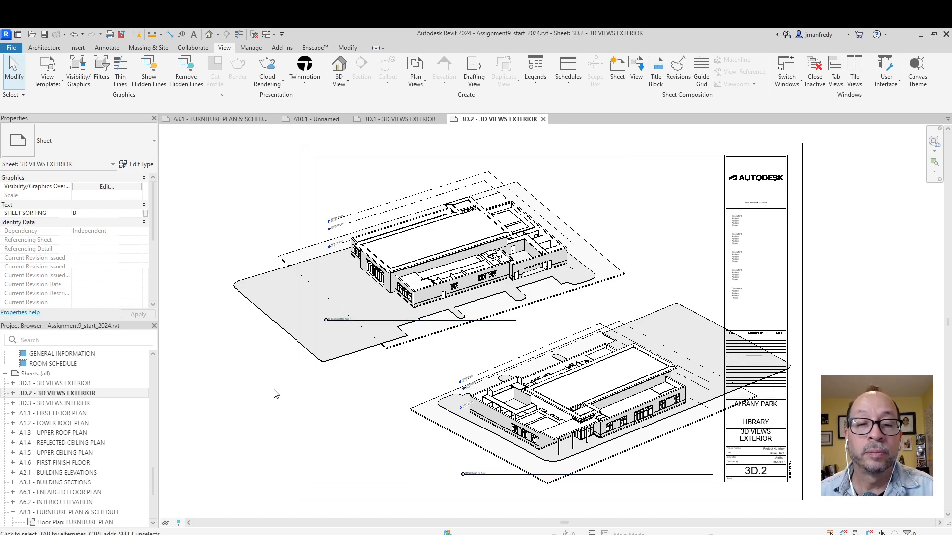
double_click(80, 403)
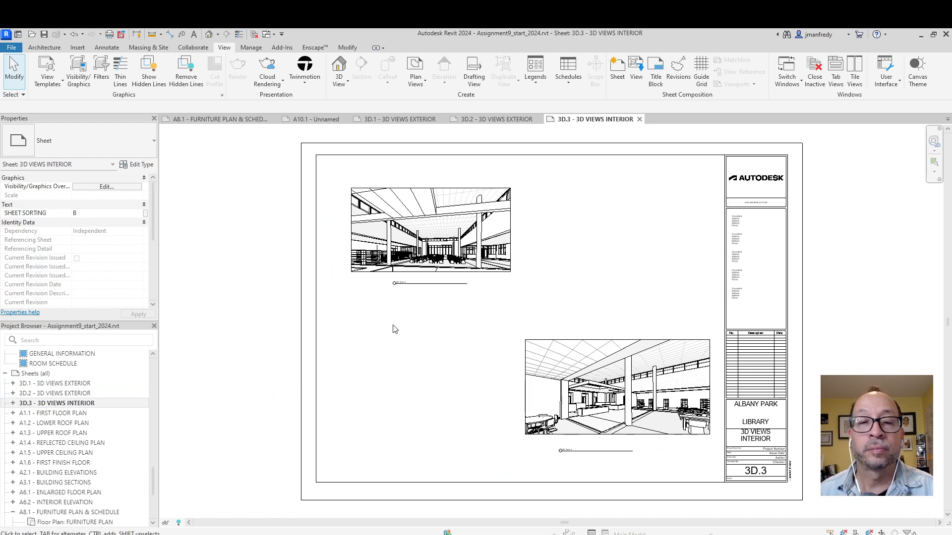
scroll(394, 330, "up", 1)
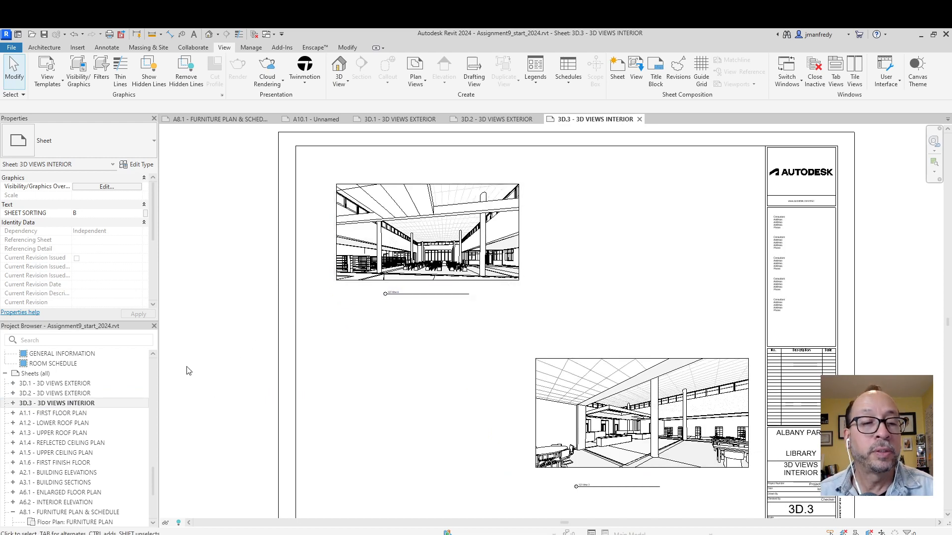
double_click(82, 384)
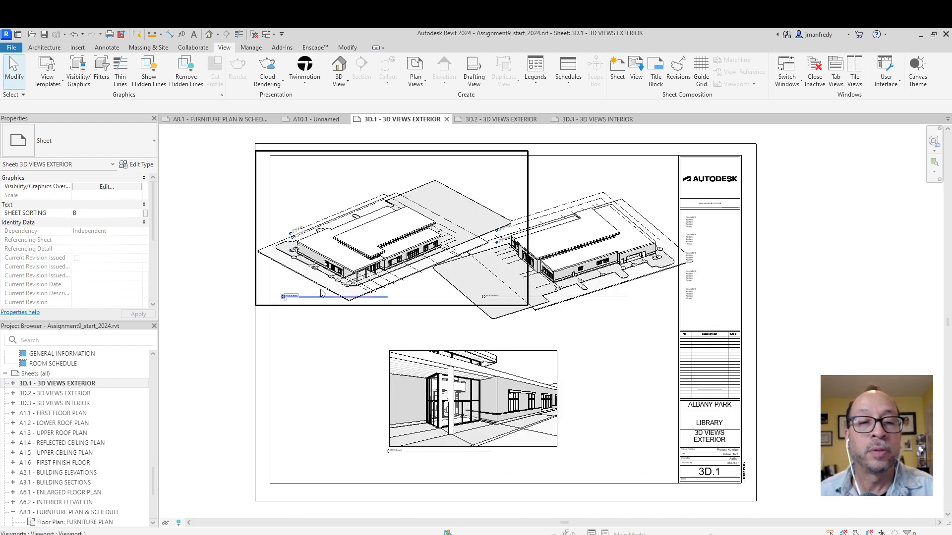
middle_click_drag(261, 318, 284, 329)
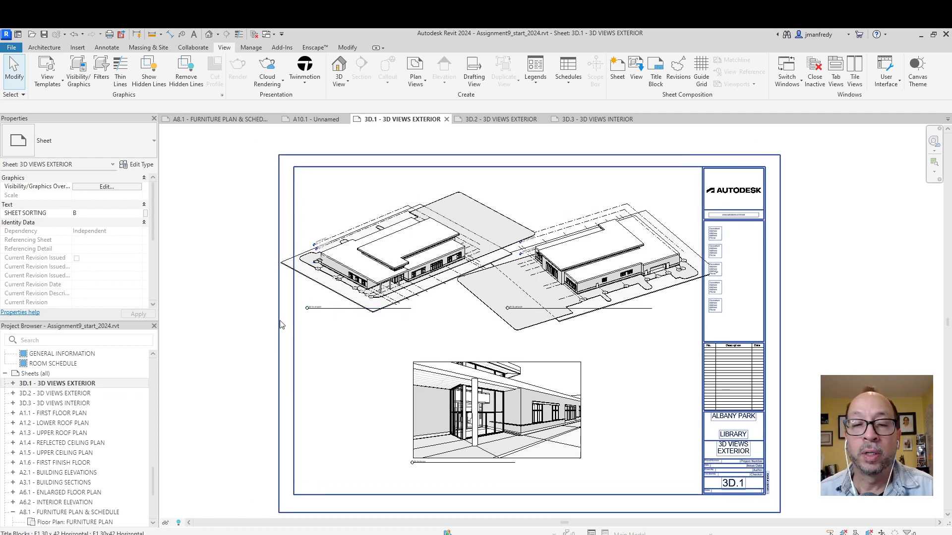
scroll(245, 328, "up", 2)
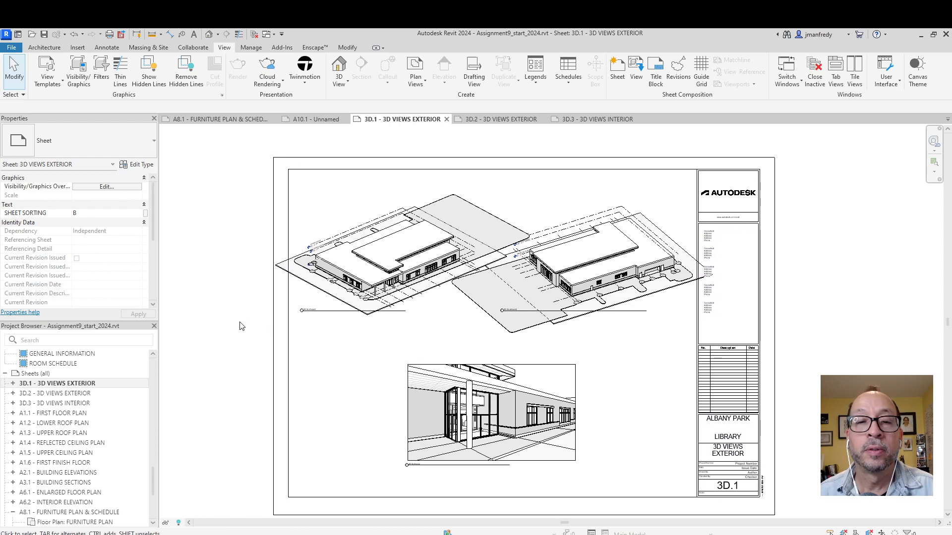
scroll(279, 309, "down", 2)
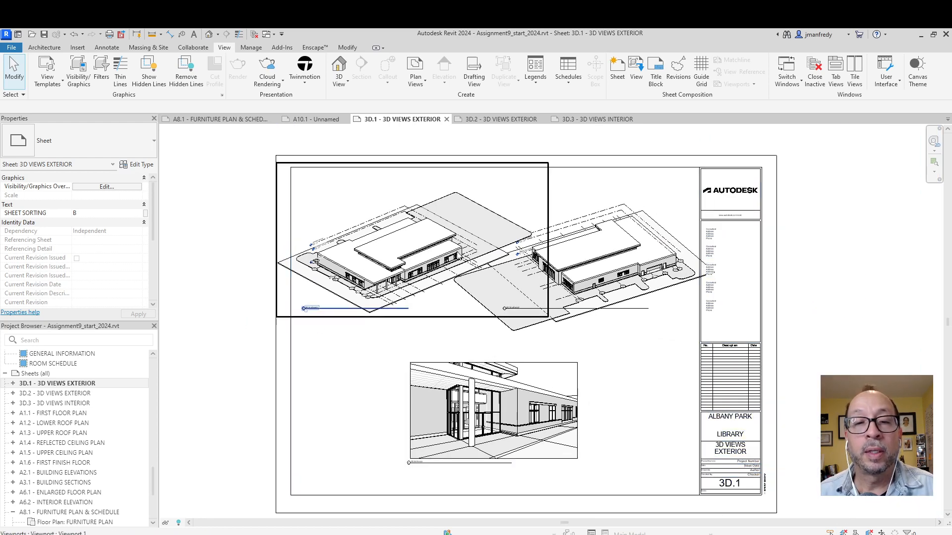
- Activate the 3D Northeast viewport on sheet 3D.1, reorient it to the top corner between RIGHT and BACK, and deactivate it
scroll(455, 251, "up", 1)
scroll(455, 252, "up", 1)
scroll(429, 337, "up", 1)
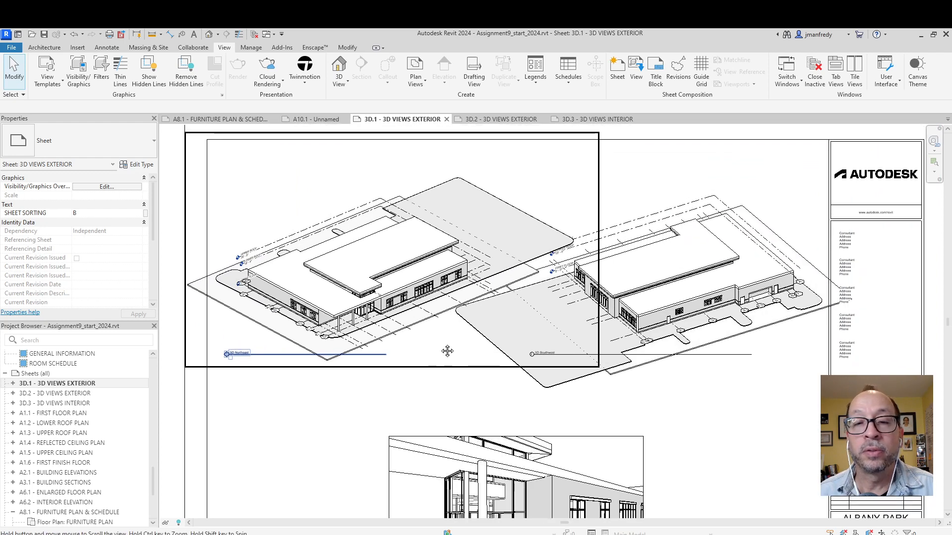
double_click(466, 227)
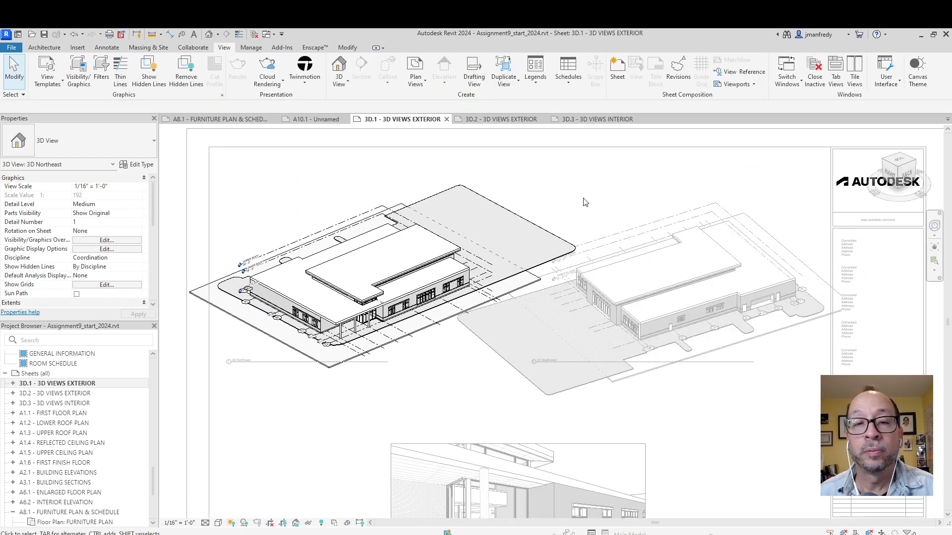
scroll(585, 202, "down", 2)
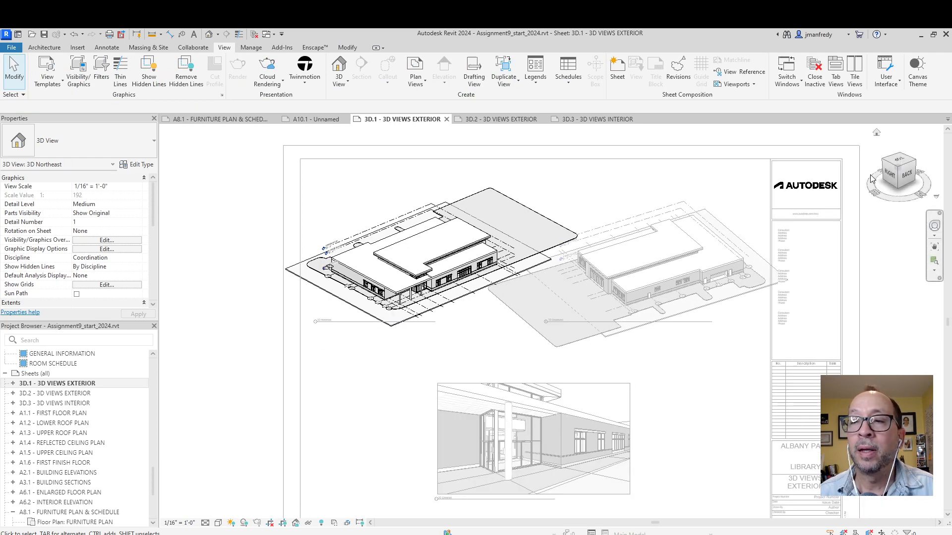
left_click(901, 172)
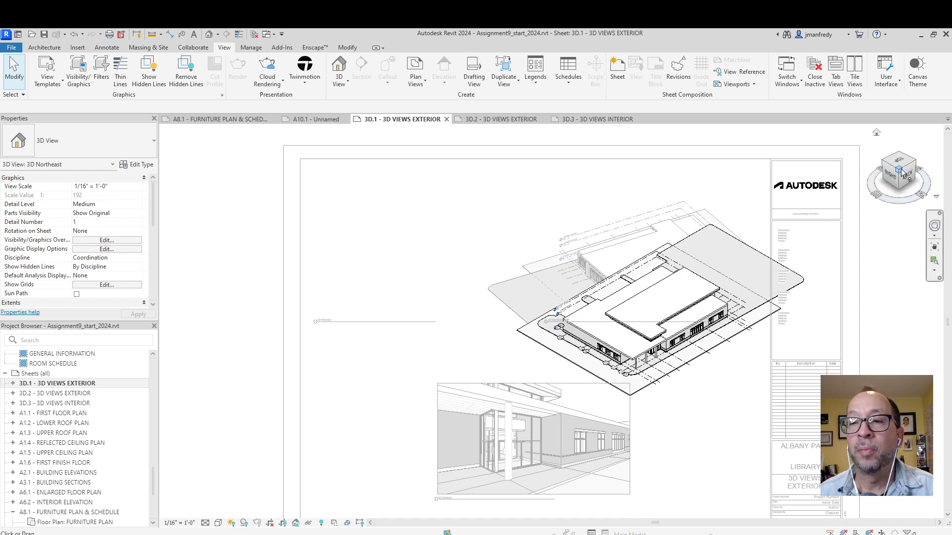
double_click(705, 193)
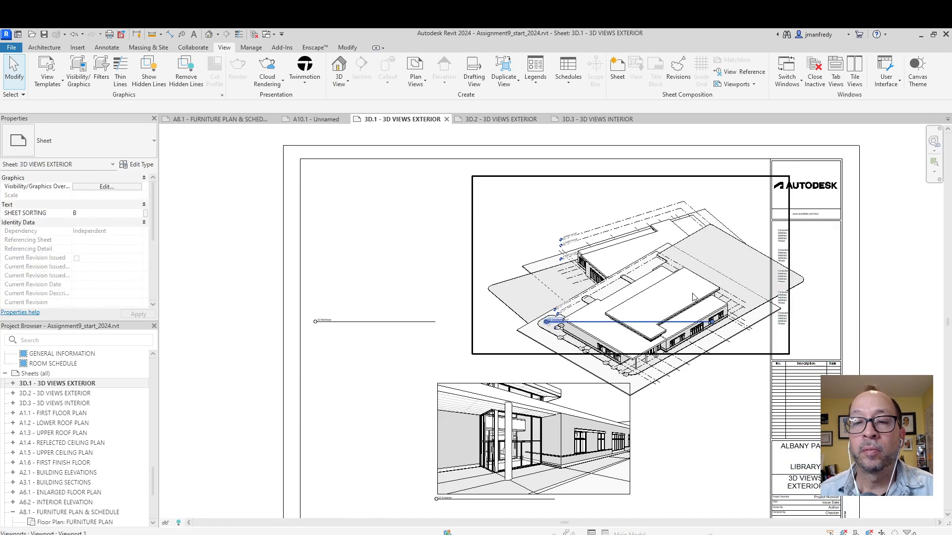
- Move the 3D Southwest viewport to the upper left area of sheet 3D.1, away from the overlapping northeast view
left_click(688, 309)
left_click_drag(688, 309, 446, 282)
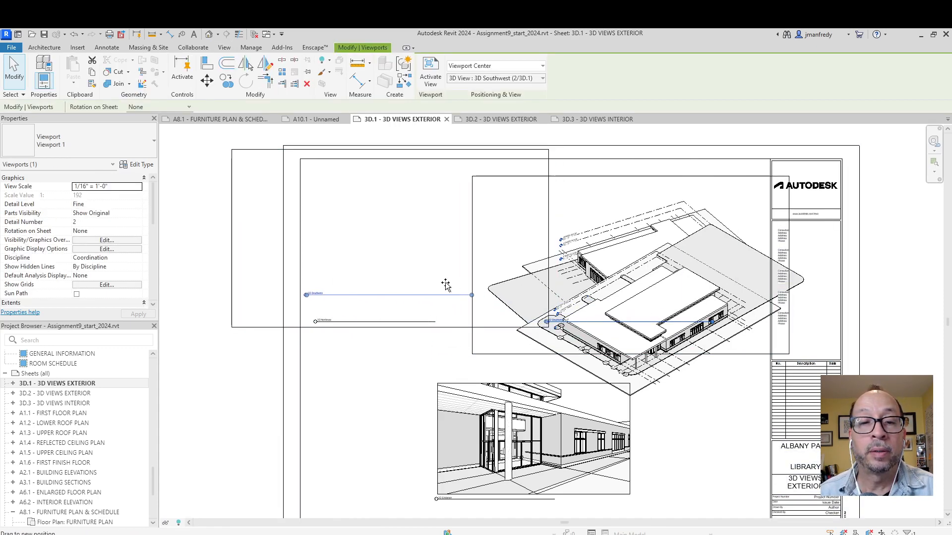
key("Escape")
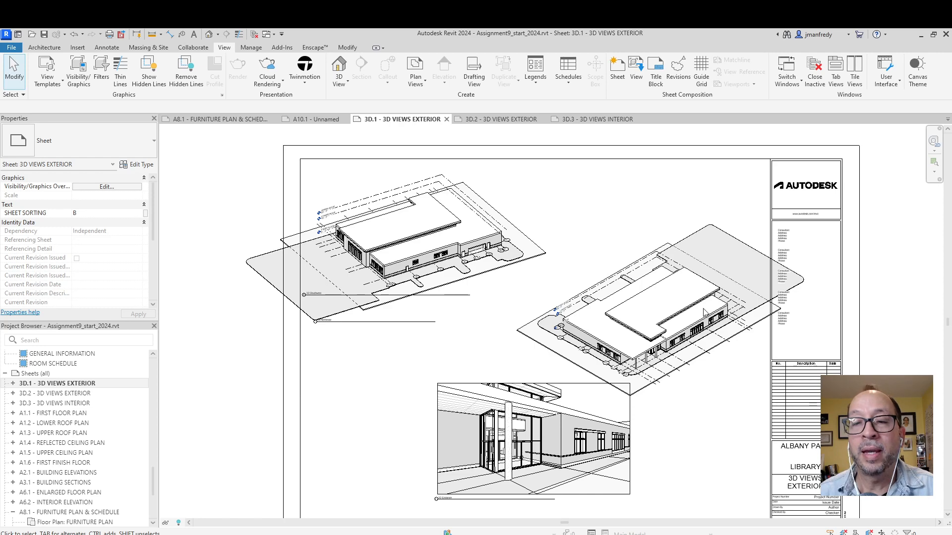
scroll(647, 286, "down", 1)
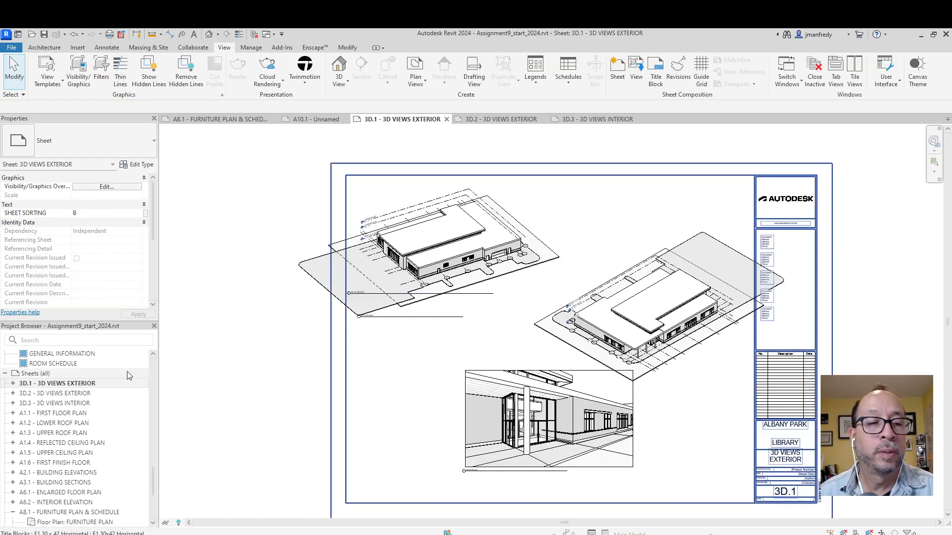
- Open the 3D Entrance view listed under sheet 3D.1 - 3D VIEWS EXTERIOR
left_click(14, 384)
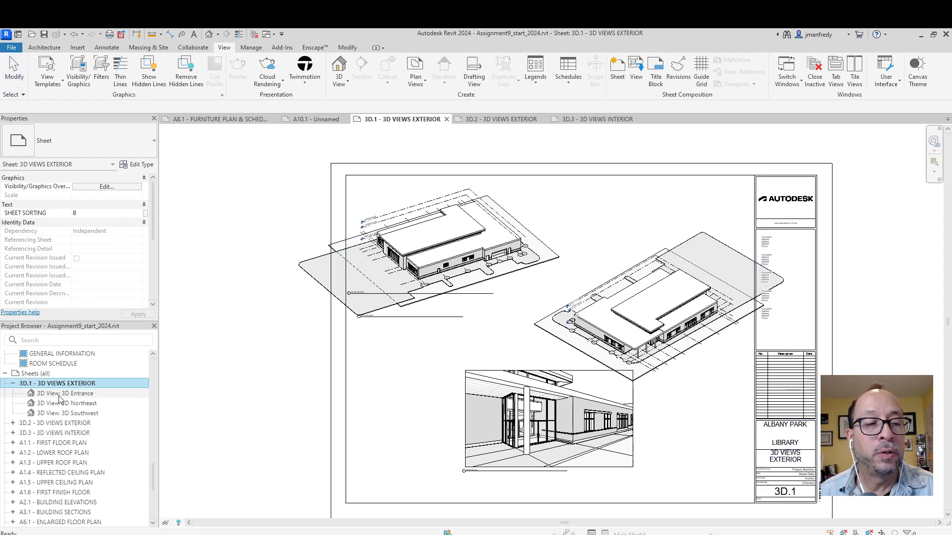
double_click(75, 394)
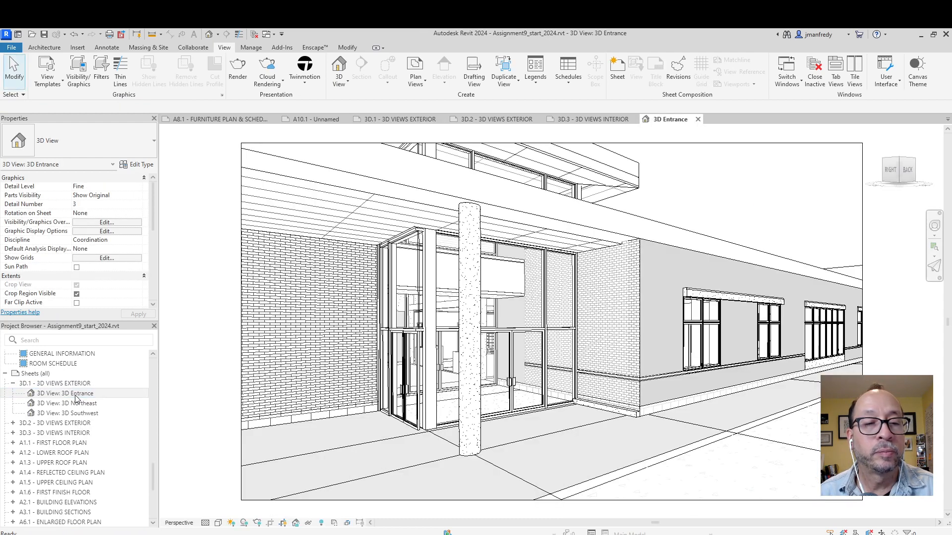
- Unlock the 3D Southwest view, reorient it to the top corner between LEFT and FRONT, and save the orientation locked
double_click(82, 404)
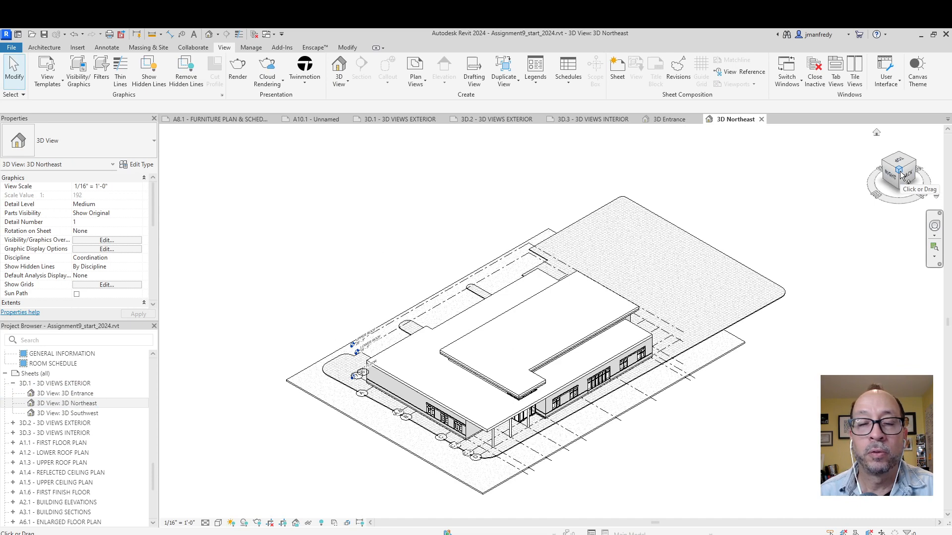
double_click(67, 413)
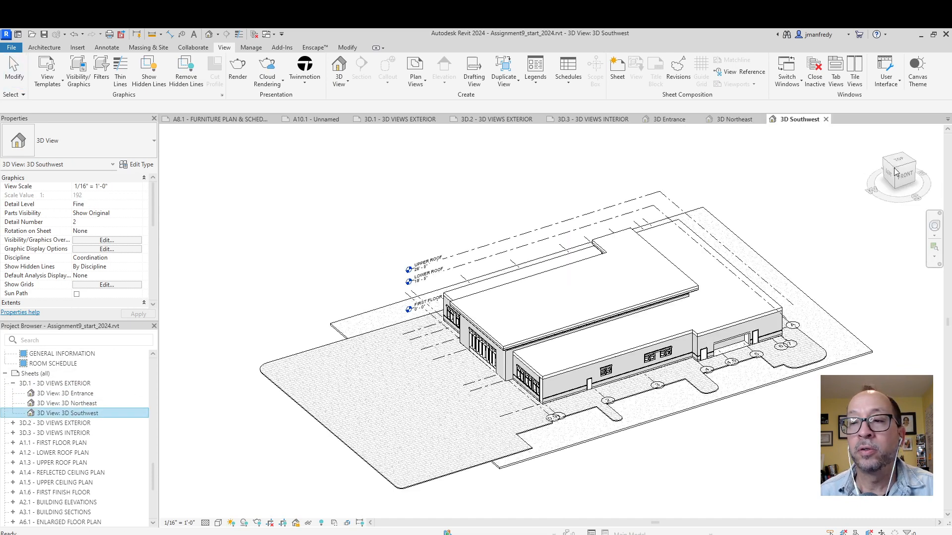
left_click(894, 169)
middle_click_drag(839, 194, 842, 202, "shift")
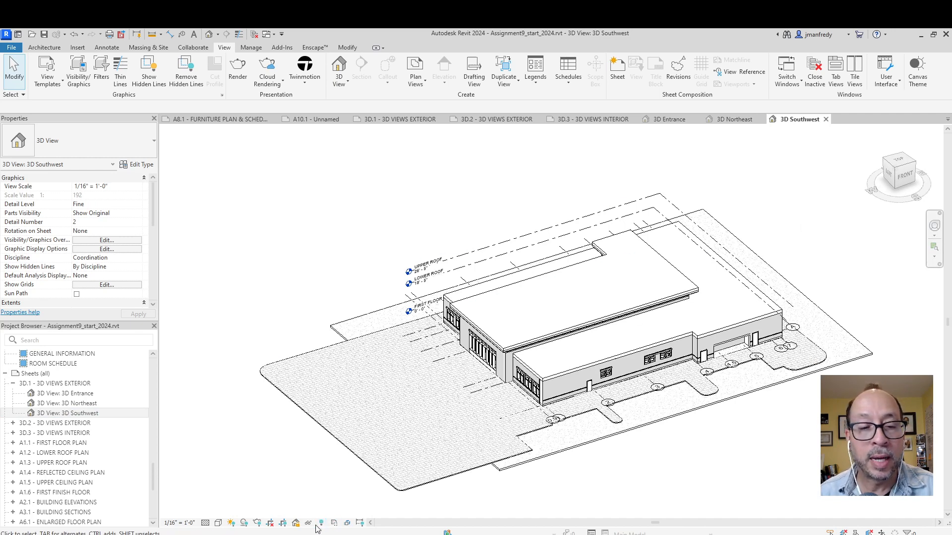
left_click(300, 526)
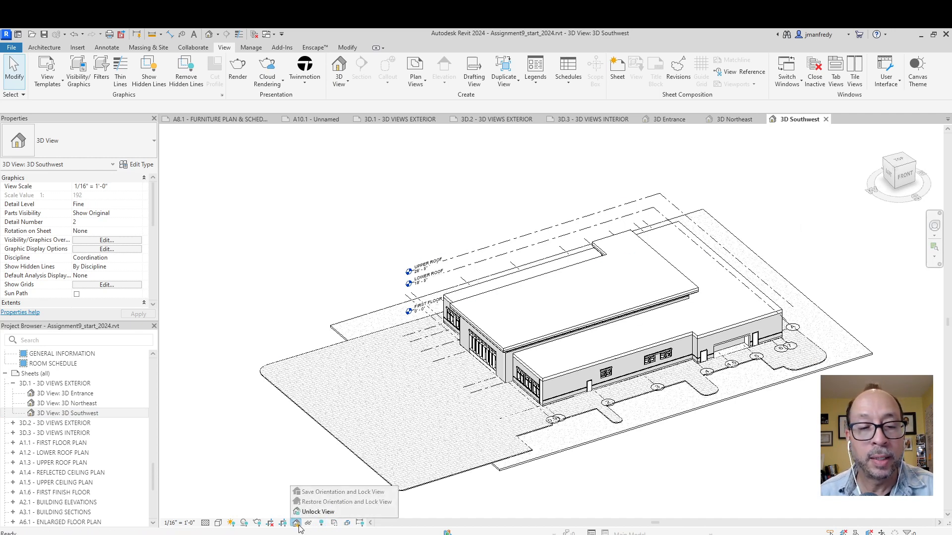
left_click(328, 514)
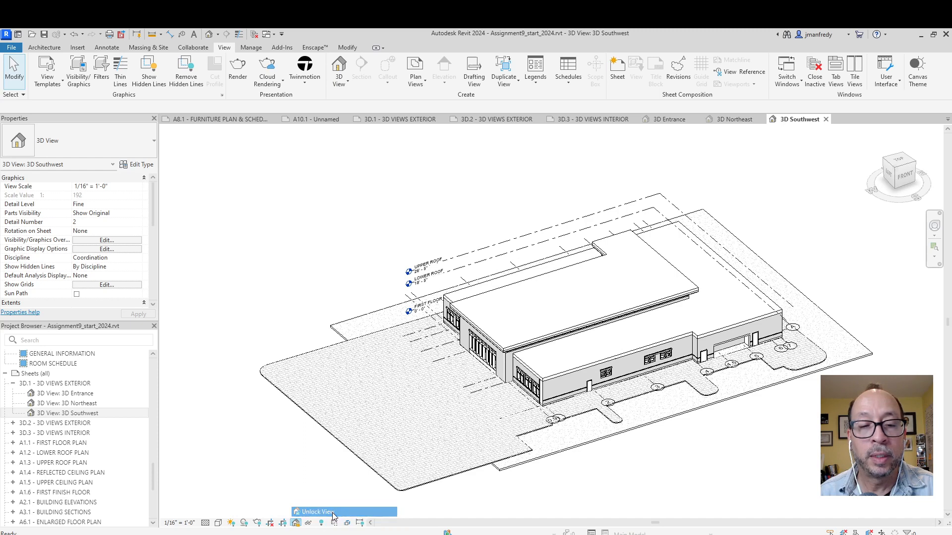
left_click(896, 170)
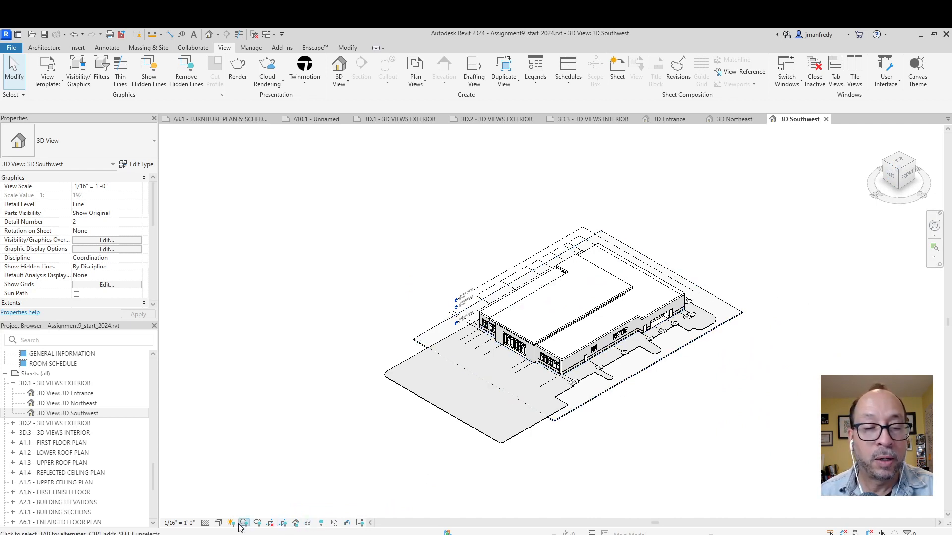
left_click(297, 524)
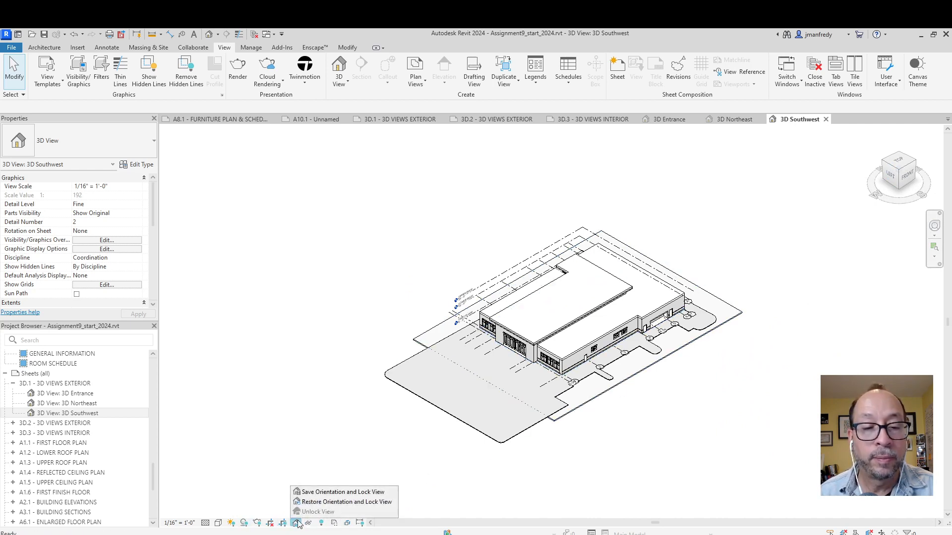
left_click(318, 496)
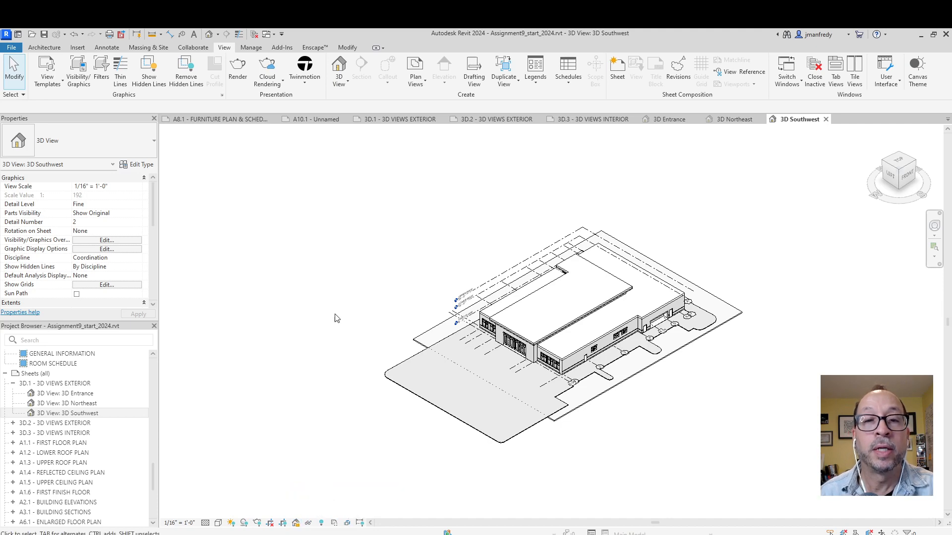
- Close the inactive views and reopen sheet 3D.1 - 3D VIEWS EXTERIOR
left_click(256, 35)
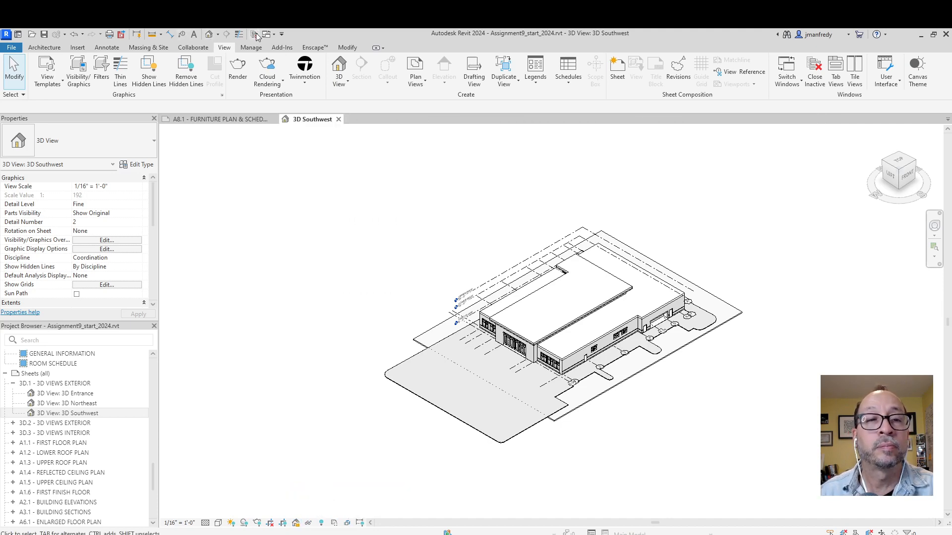
double_click(57, 383)
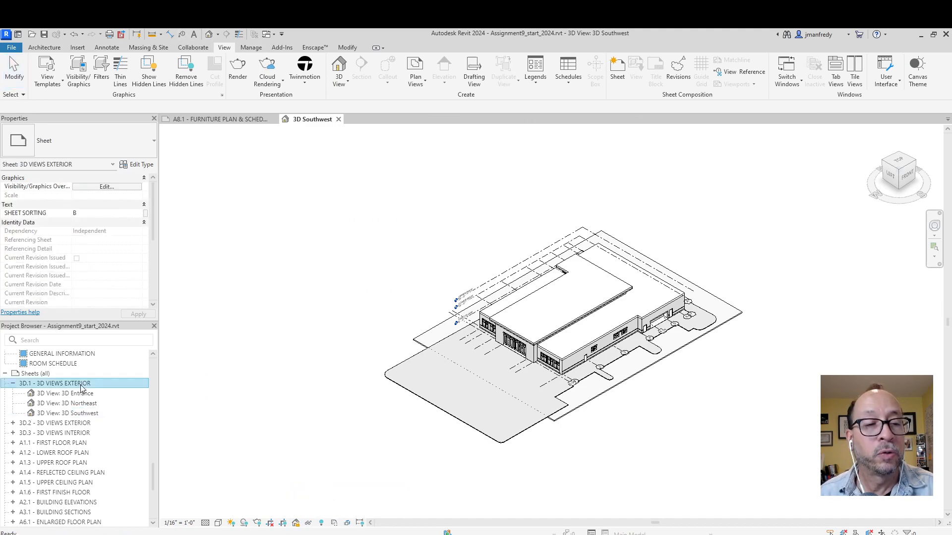
middle_click_drag(341, 338, 319, 348)
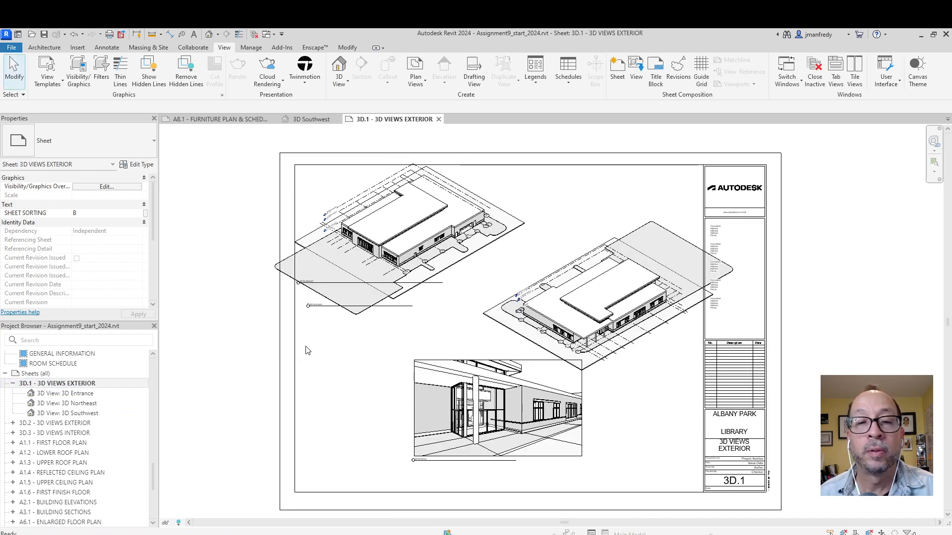
- Nudge the 3D Southwest viewport down and to the left on sheet 3D.1
left_click(419, 249)
key("shift+Down")
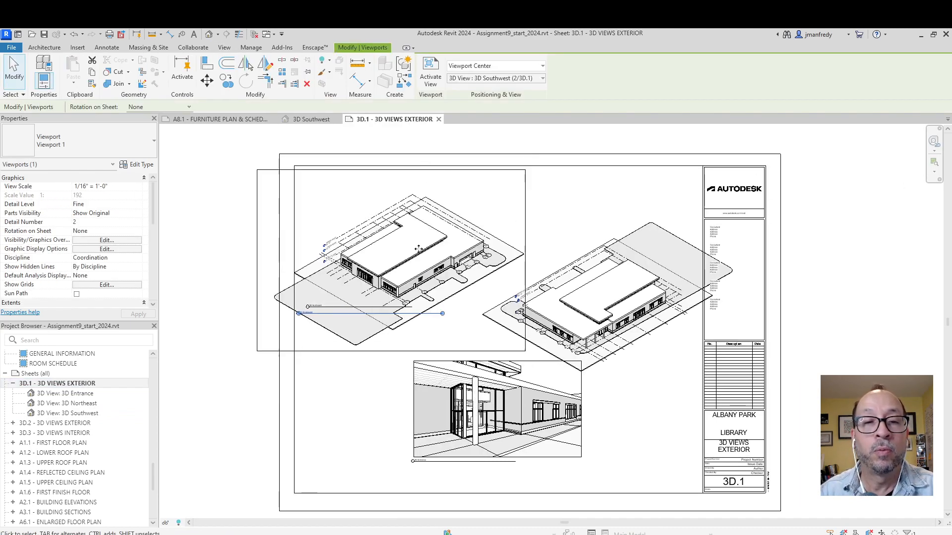
key("shift+Left")
key("Up")
key("Up")
key("Right")
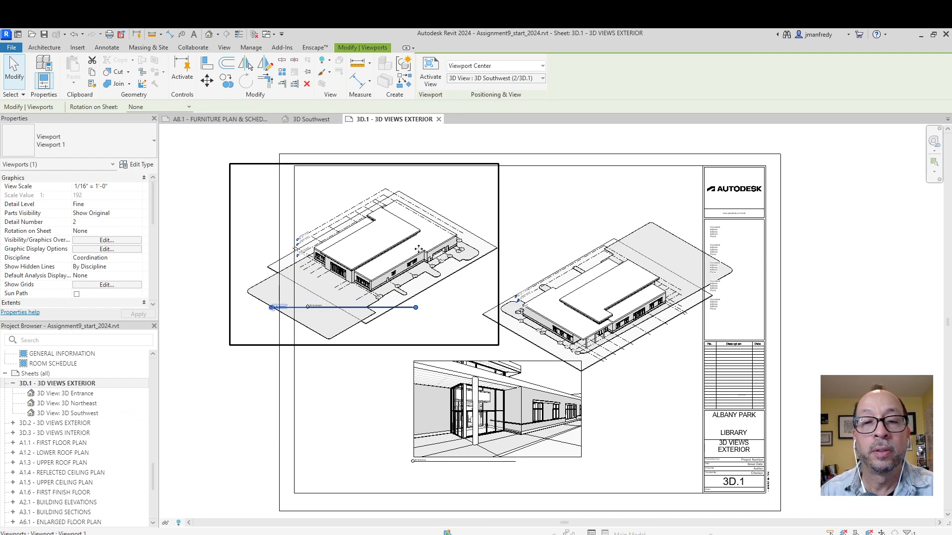
key("Escape")
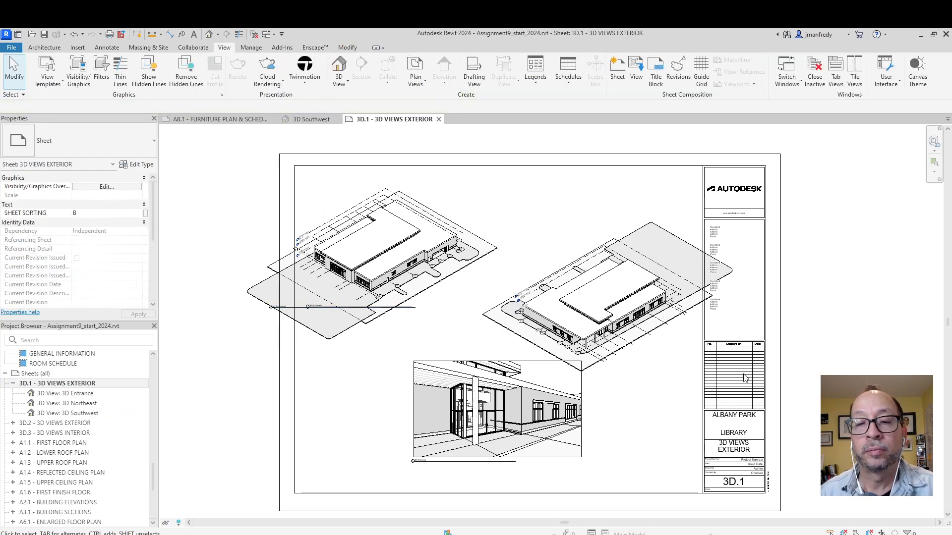
- Unlock the orientation of the 3D Southwest view and return to sheet 3D.1
scroll(737, 386, "down", 2)
scroll(648, 342, "up", 3)
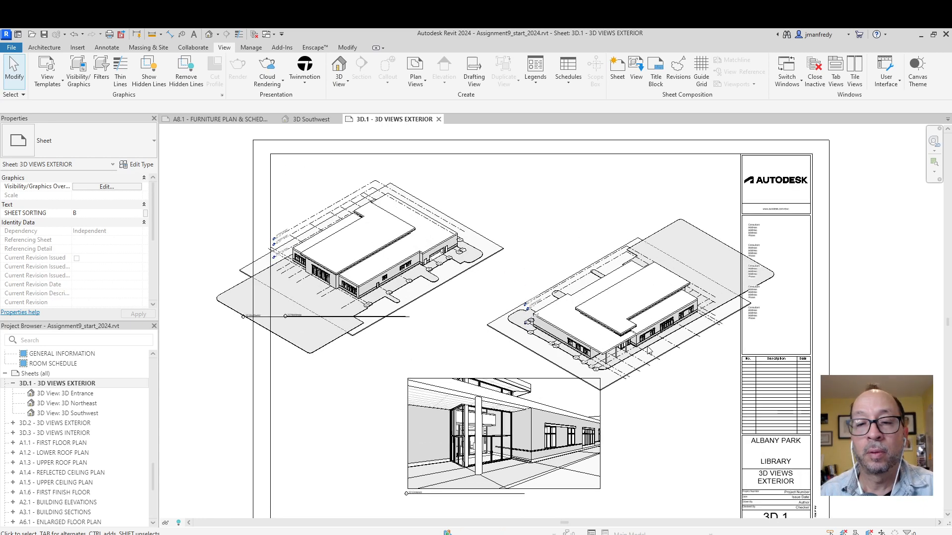
middle_click_drag(623, 338, 601, 326)
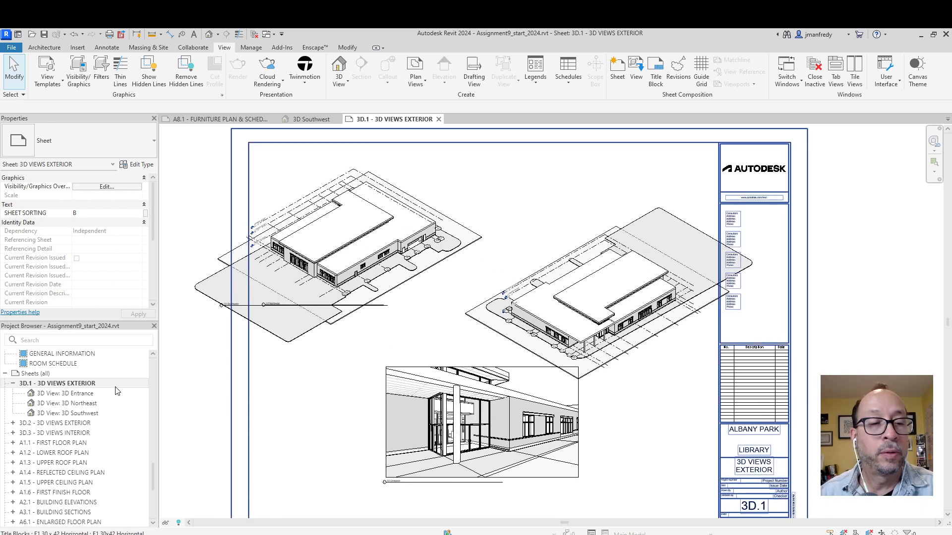
left_click(85, 413)
double_click(85, 414)
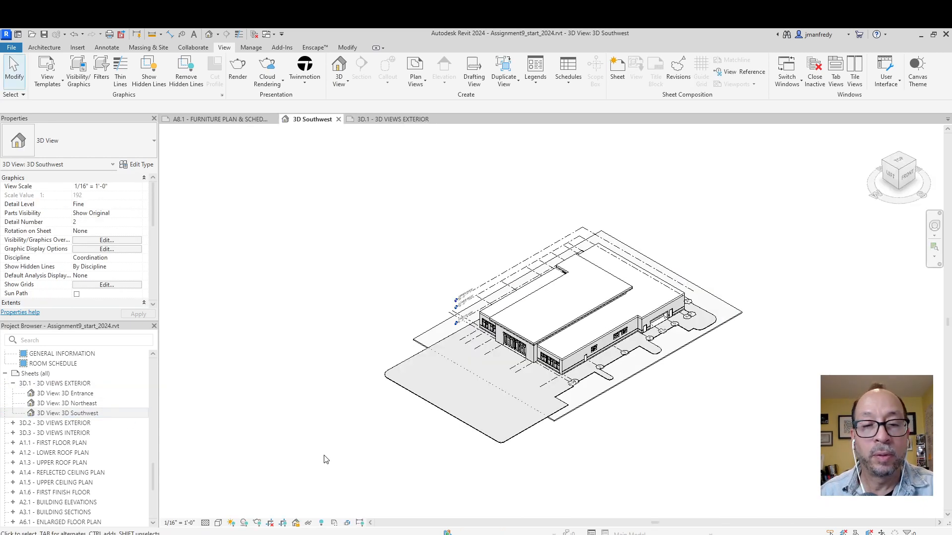
left_click(296, 525)
left_click(307, 511)
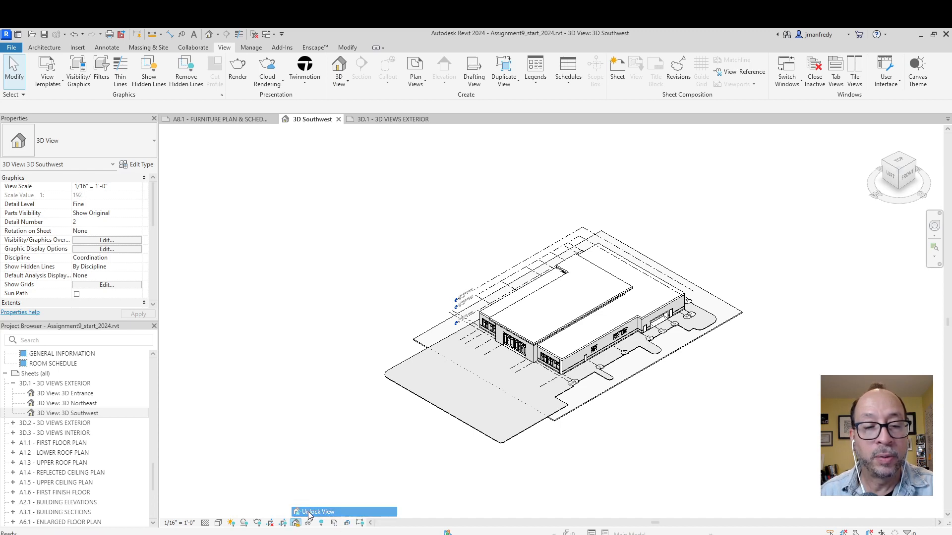
double_click(107, 384)
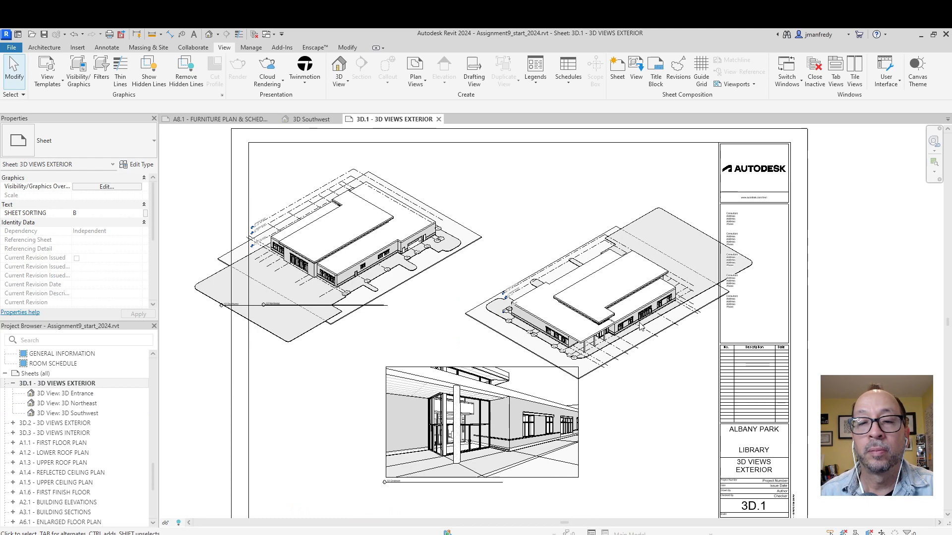
- Move the 3D Southwest and 3D Entrance viewports off the sheet, into the empty space beyond its left border
scroll(718, 323, "down", 1)
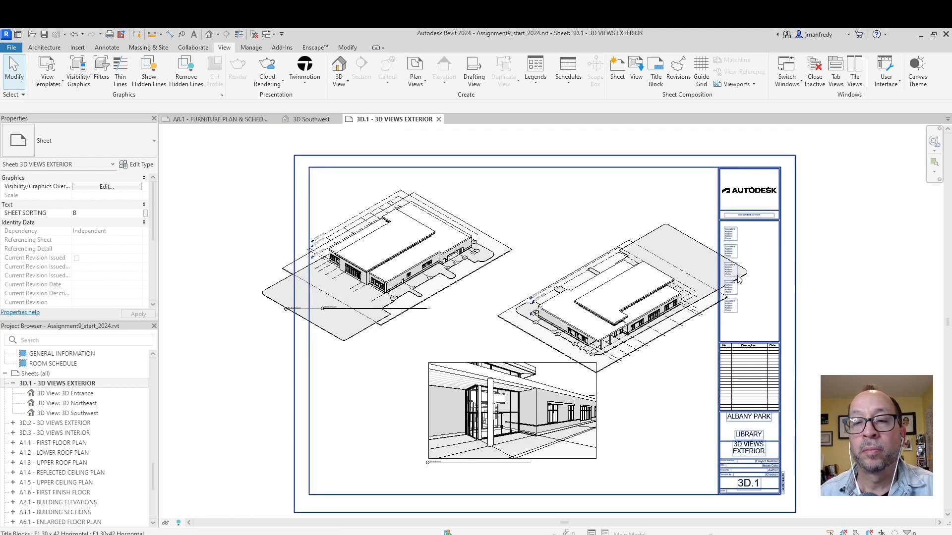
scroll(672, 229, "down", 1)
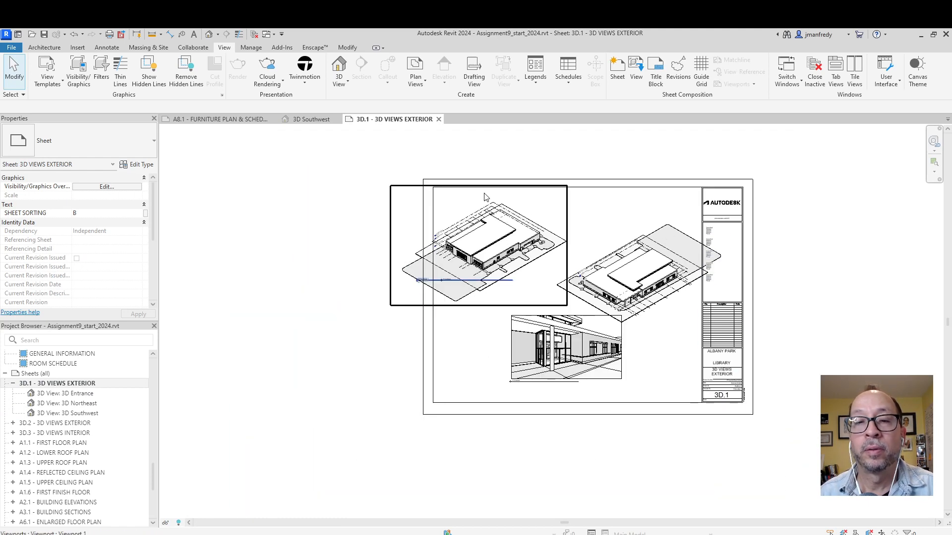
left_click(404, 264)
left_click_drag(410, 266, 247, 254)
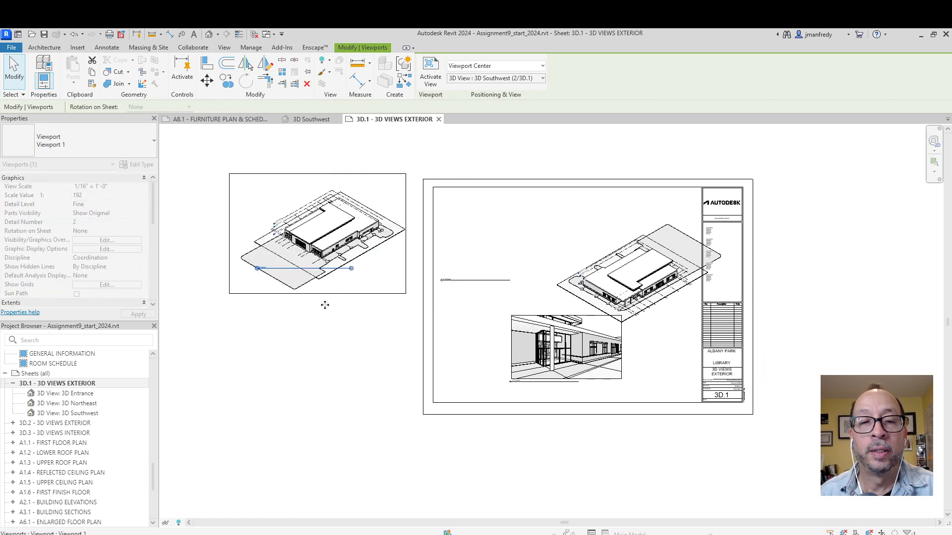
left_click(561, 343)
left_click_drag(562, 344, 290, 375)
- Move the 3D Northeast viewport's title so that it sits just below its own view
left_click(493, 279)
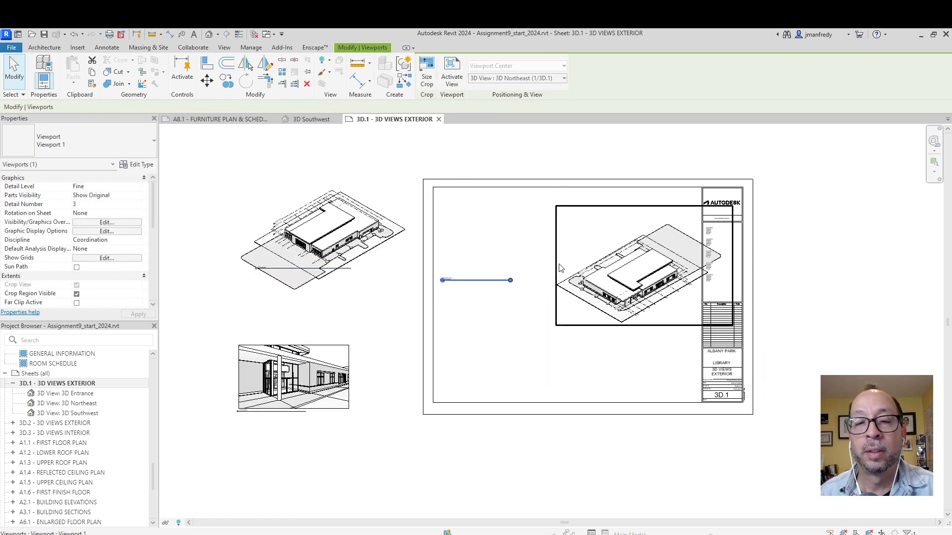
left_click_drag(485, 280, 629, 356)
key("Escape")
left_click(612, 307)
left_click(540, 308)
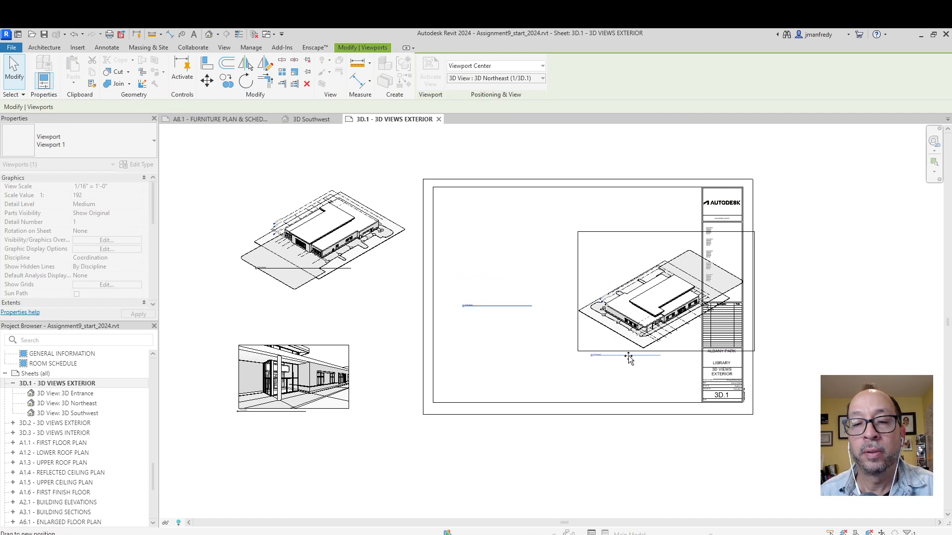
key("Escape")
- Place the 3D Northeast viewport in the sheet's upper right area and the 3D Southwest viewport in the upper left area beside it
left_click(651, 303)
left_click_drag(651, 303, 629, 237)
left_click(370, 237)
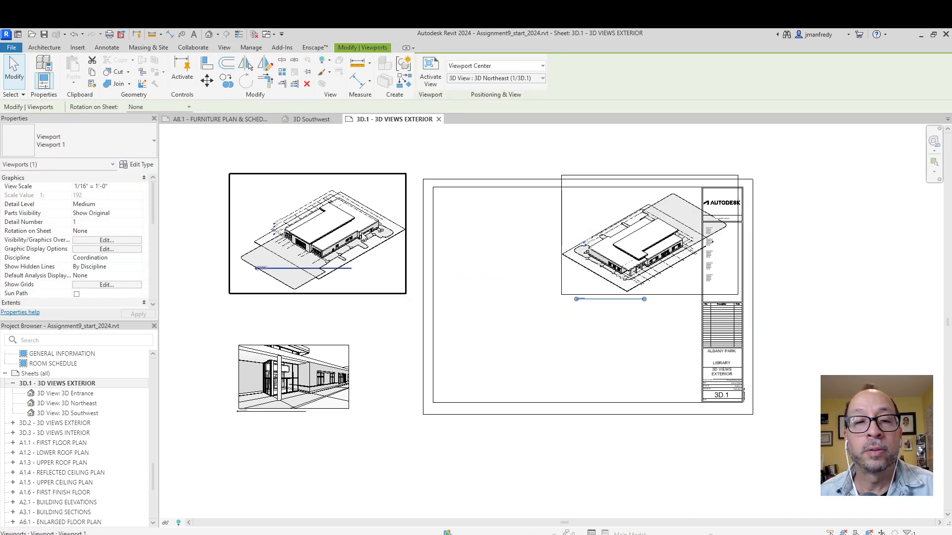
left_click_drag(370, 236, 544, 247)
- Activate the 3D Southwest viewport on the sheet and turn on Crop View and Crop Region Visible for it
scroll(623, 311, "up", 4)
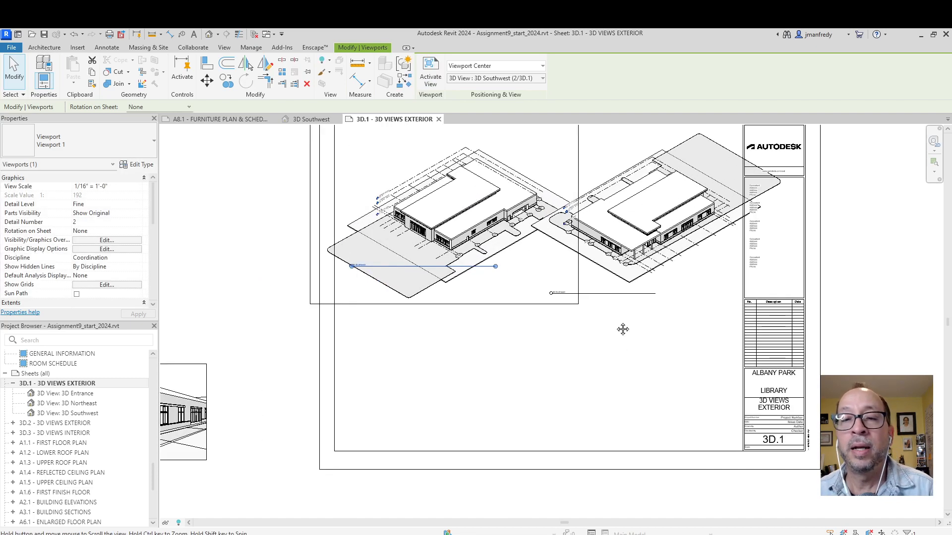
scroll(594, 376, "up", 1)
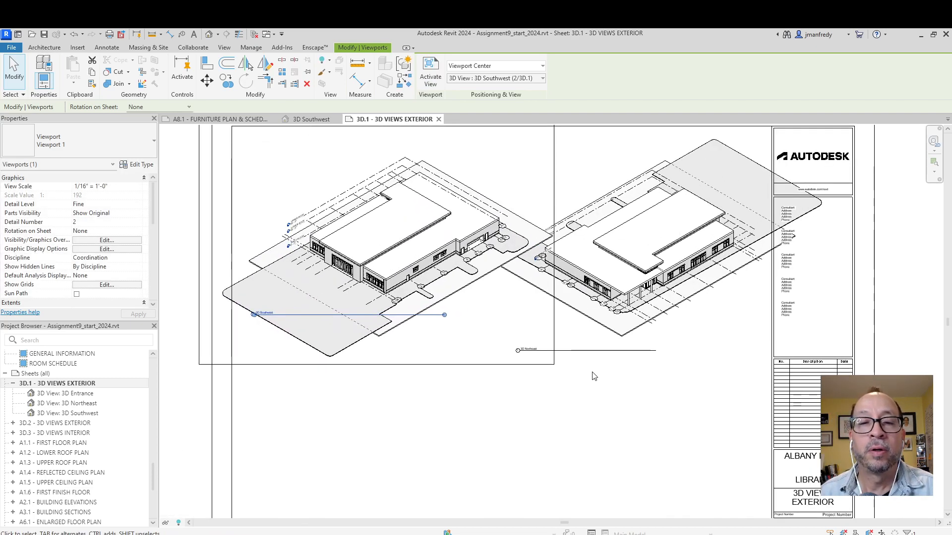
scroll(498, 297, "down", 1)
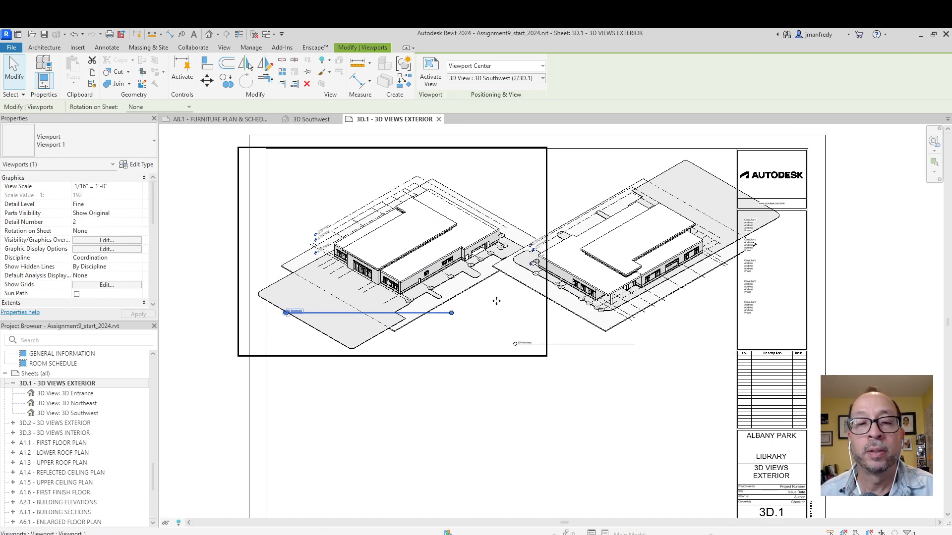
double_click(431, 237)
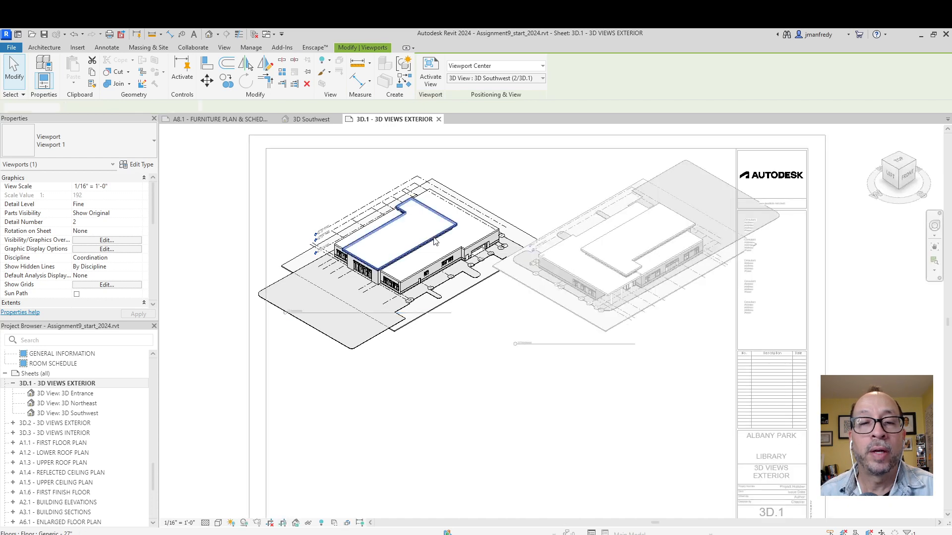
scroll(148, 253, "down", 5)
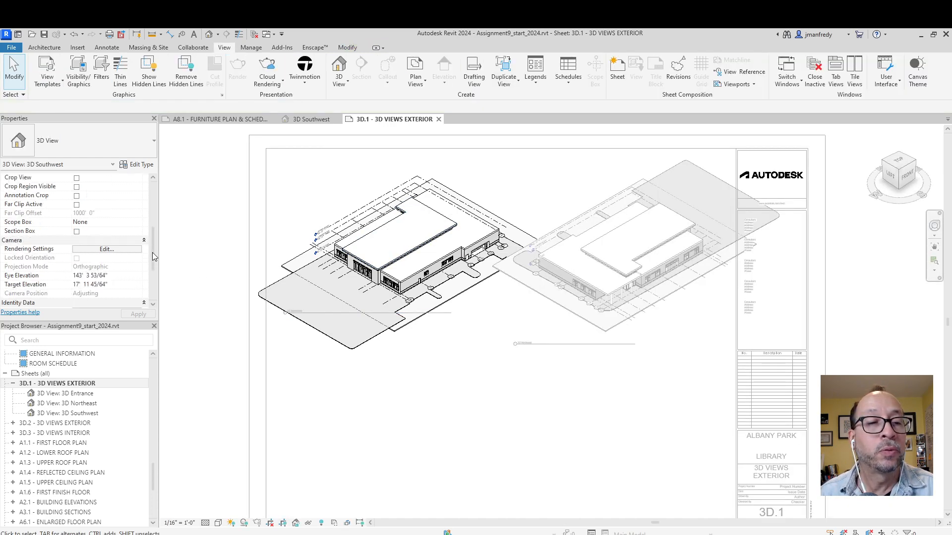
scroll(155, 245, "up", 2)
left_click(76, 214)
left_click(77, 222)
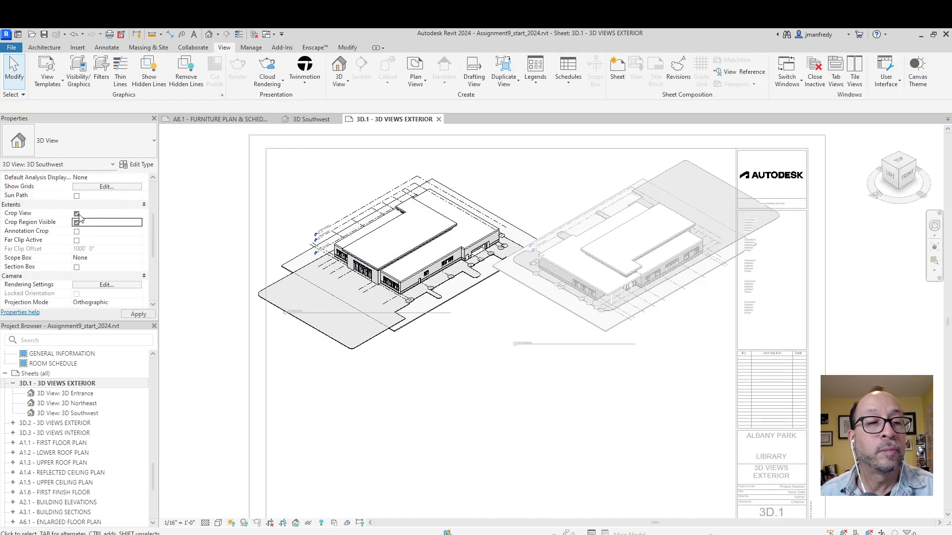
left_click(131, 315)
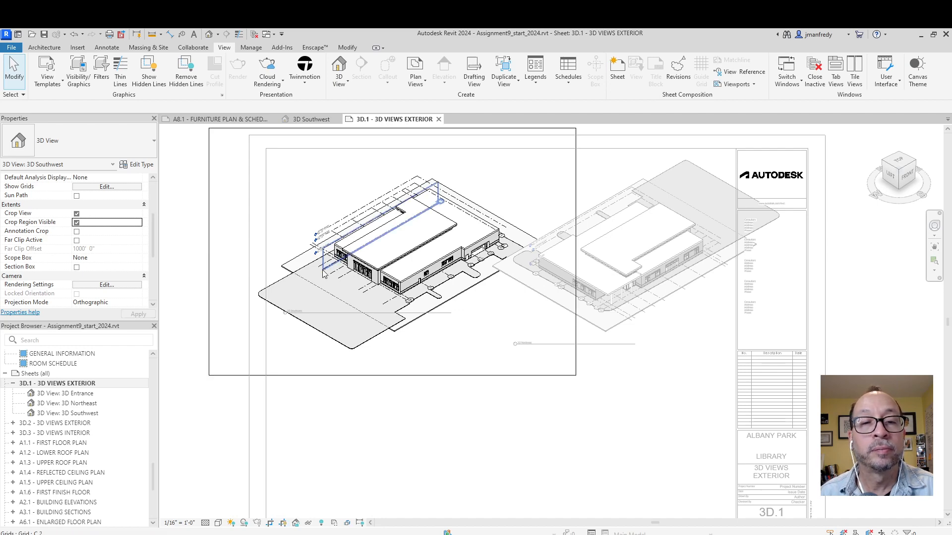
- Pull in all four sides of the 3D Southwest crop region so it closely frames the building
scroll(226, 276, "down", 1)
left_click(214, 273)
left_click_drag(214, 255, 314, 245)
left_click_drag(533, 254, 480, 247)
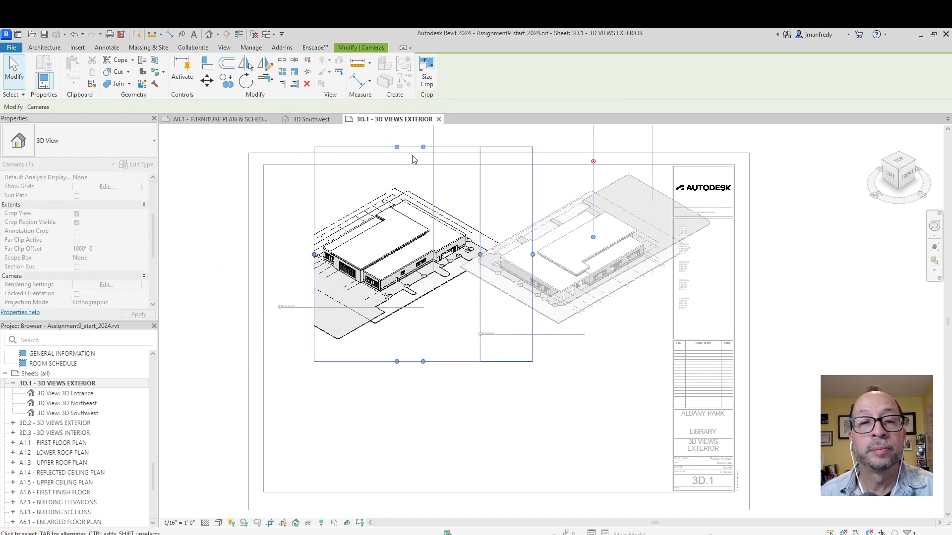
left_click_drag(397, 147, 397, 181)
left_click_drag(397, 361, 400, 317)
- Turn off all annotation categories in the 3D Southwest view through its Visibility/Graphic Overrides
scroll(384, 319, "up", 1)
scroll(384, 320, "up", 4)
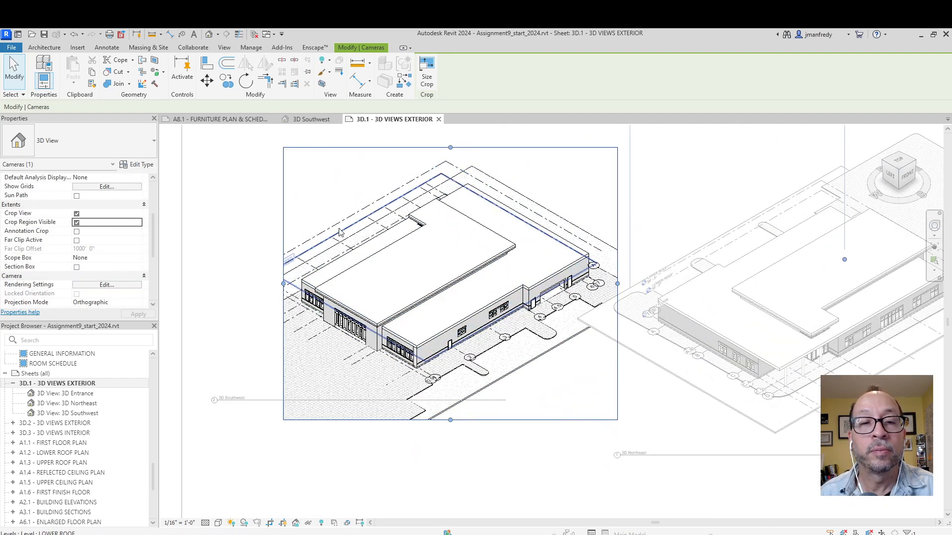
key("v")
key("v")
left_click(294, 202)
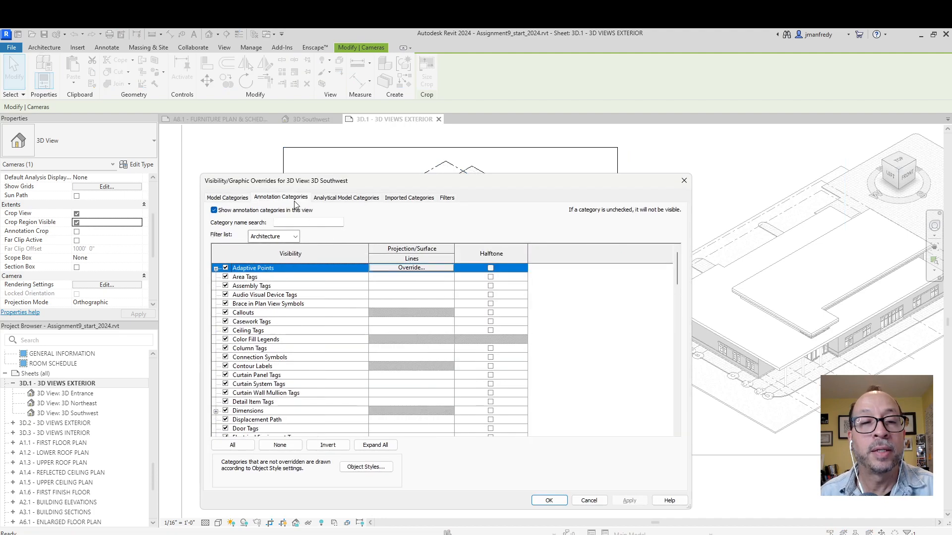
left_click(222, 211)
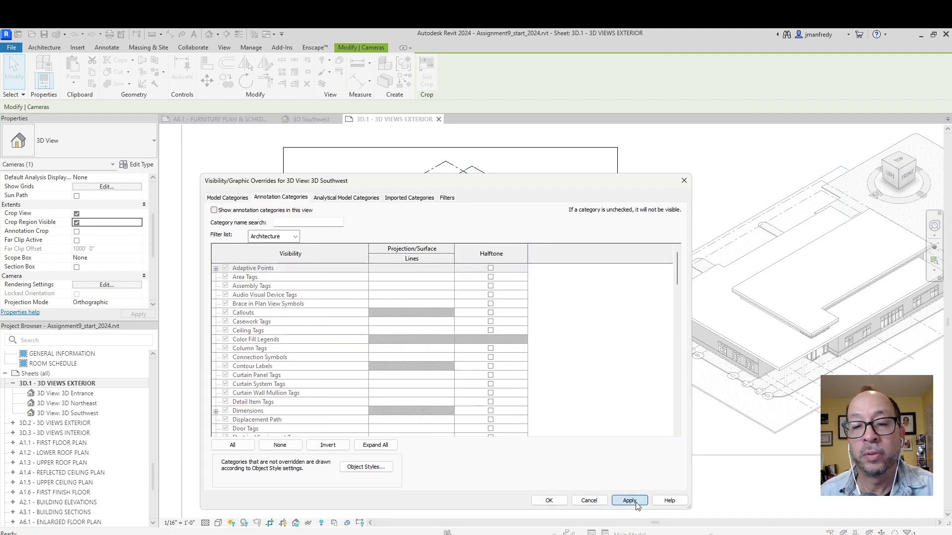
left_click(549, 500)
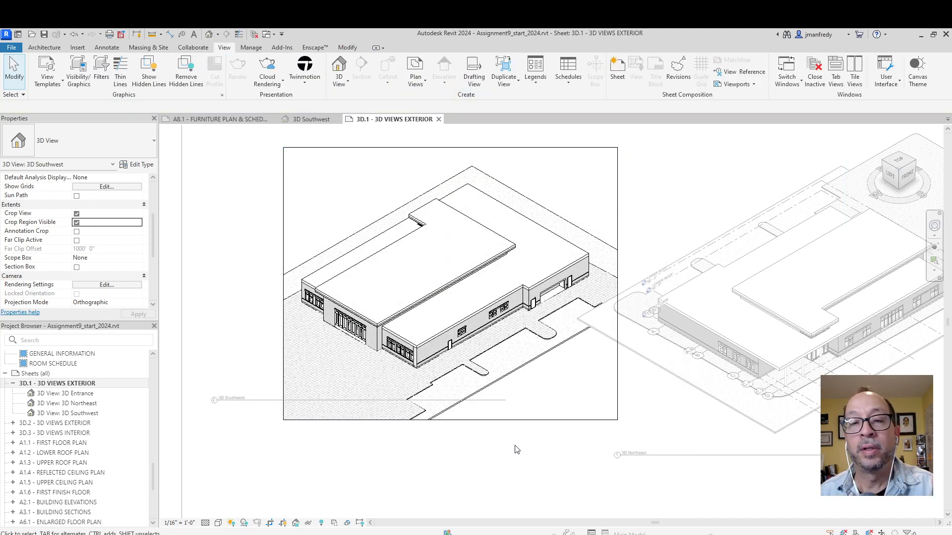
- Move the 3D Southwest viewport into the upper left corner of the sheet border and deactivate the view
scroll(515, 449, "down", 2)
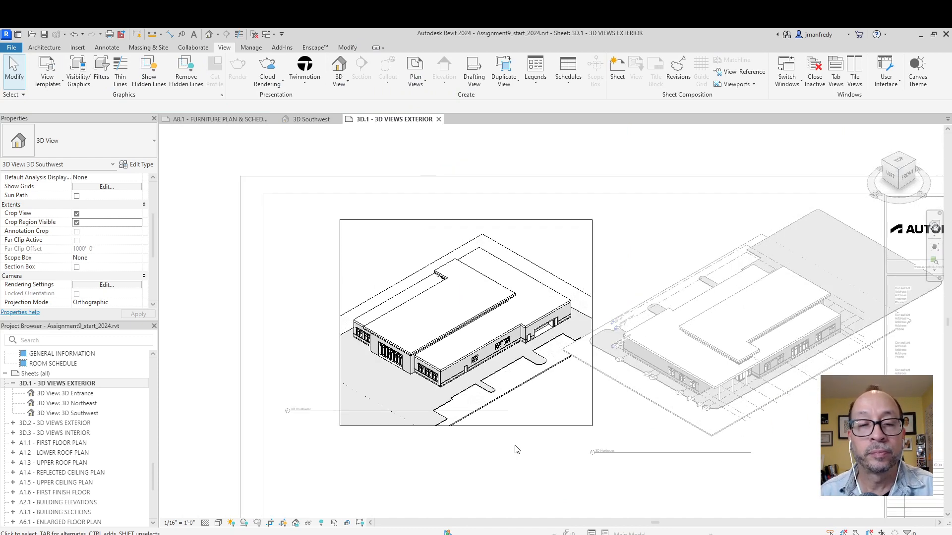
scroll(515, 449, "down", 3)
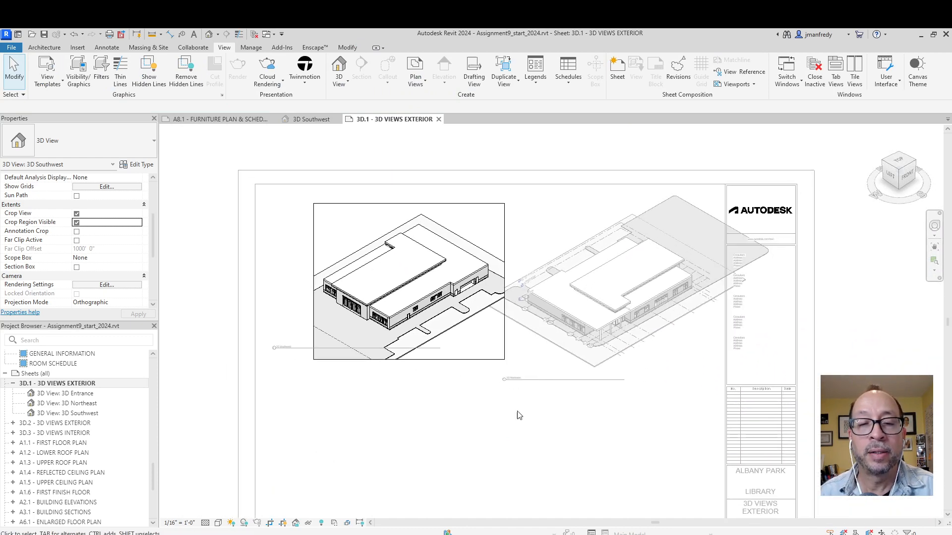
left_click_drag(426, 297, 376, 287)
left_click(462, 405)
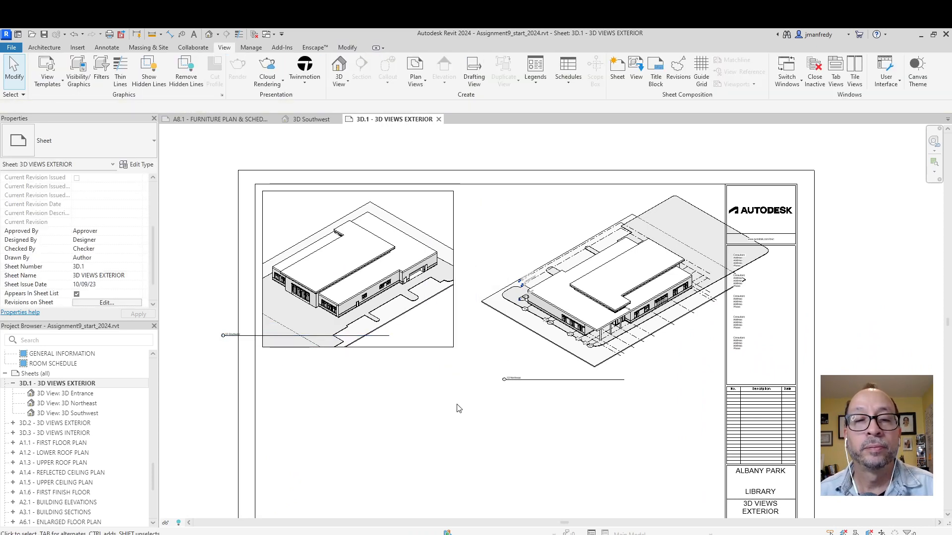
- Activate the 3D Northeast viewport and turn on Crop View and Crop Region Visible for it
left_click(571, 306)
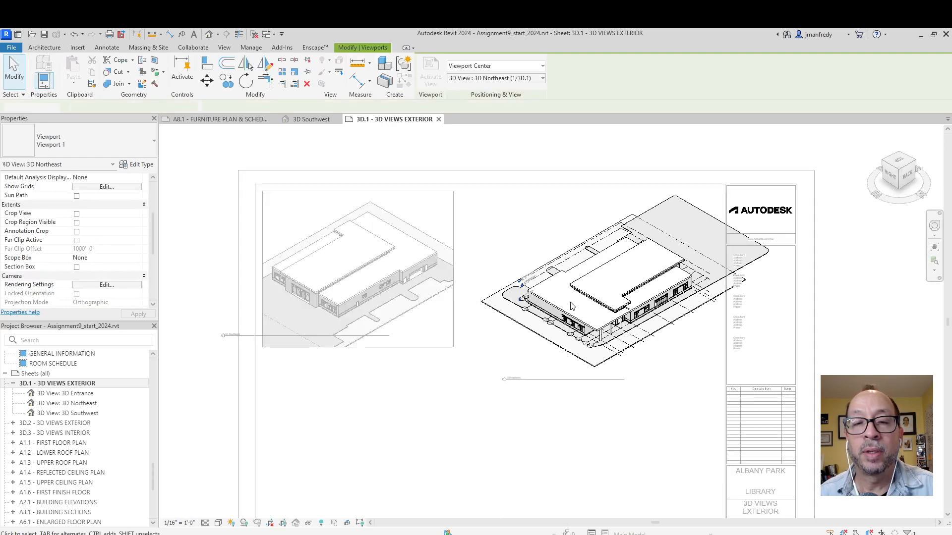
left_click(77, 213)
left_click(77, 222)
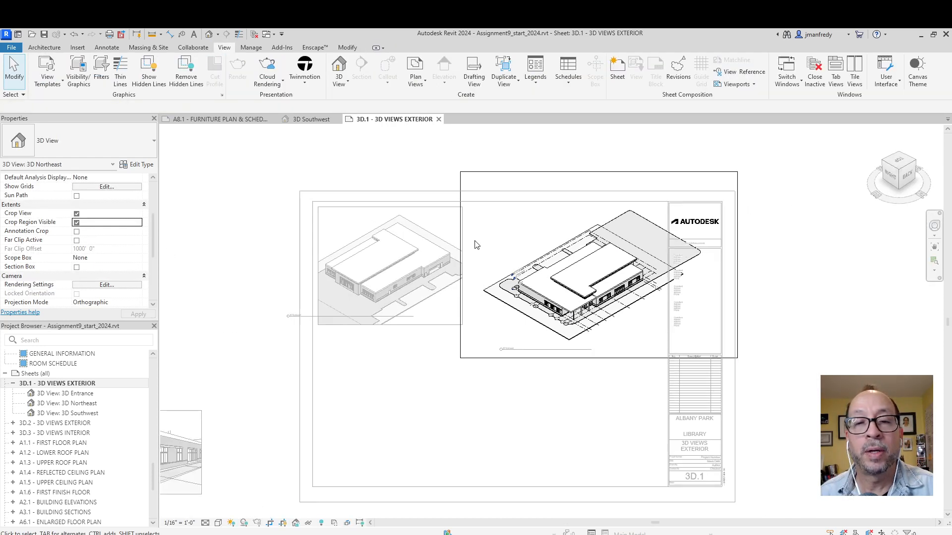
- Pull in all four sides of the 3D Northeast crop region so it closely frames the building
scroll(460, 254, "down", 1)
left_click(460, 251)
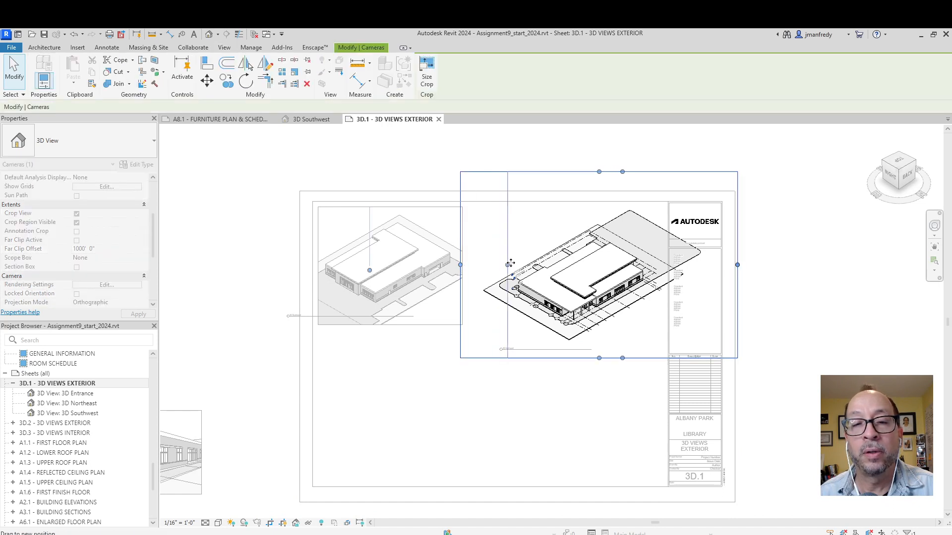
left_click_drag(737, 265, 658, 265)
left_click_drag(592, 176, 584, 196)
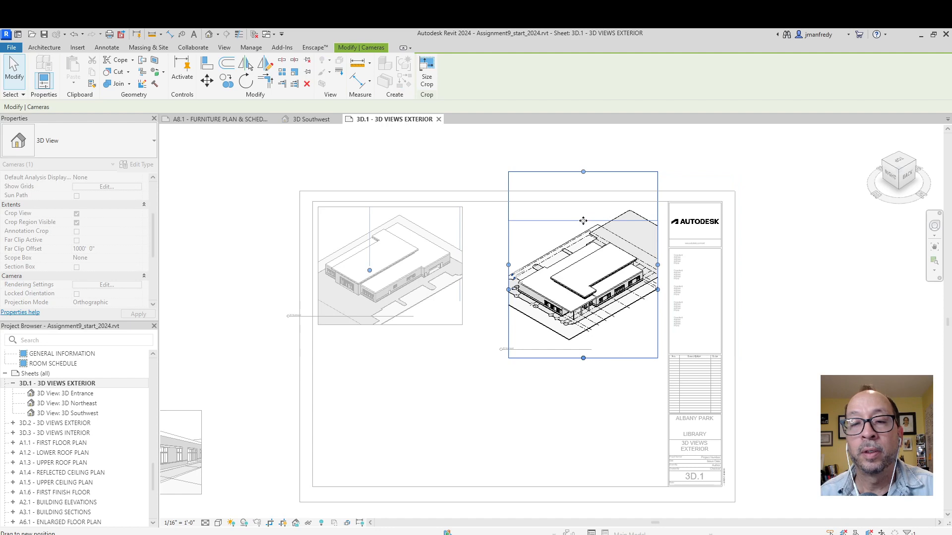
left_click_drag(583, 220, 583, 220)
mouse_move(583, 358)
left_mouse_down()
mouse_move(585, 336)
mouse_move(588, 346)
left_mouse_up()
key("Escape")
- Turn off all annotation categories in the 3D Northeast view through Visibility/Graphic Overrides and deactivate the view
key("v")
key("g")
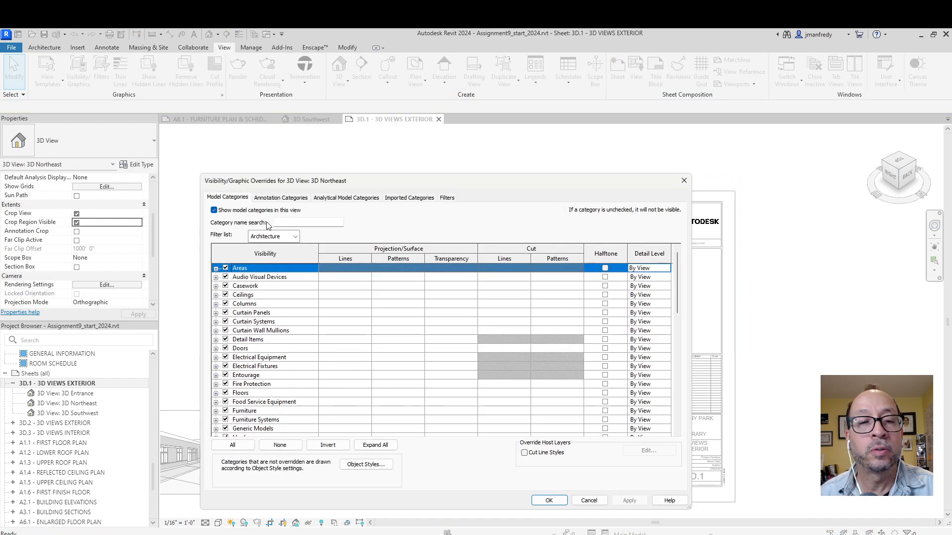
left_click(282, 198)
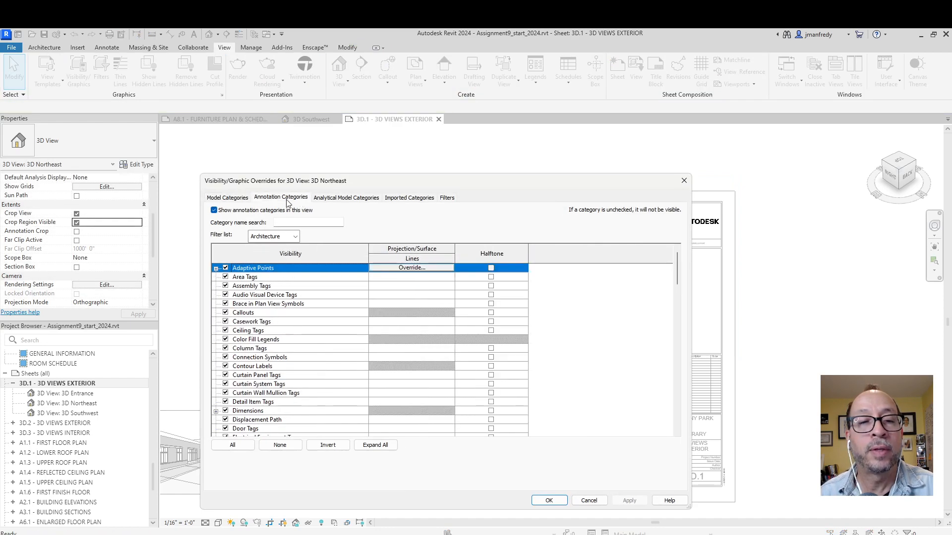
left_click(214, 210)
left_click(549, 500)
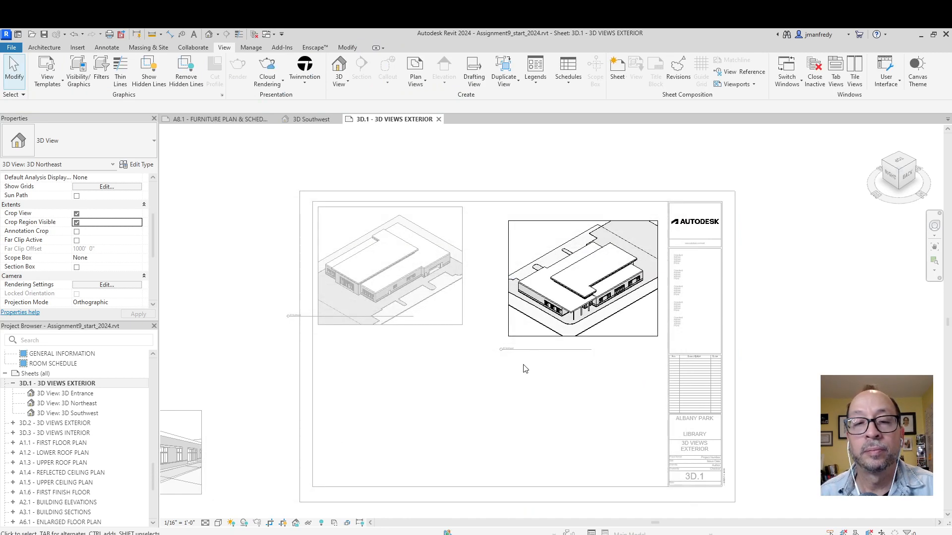
double_click(524, 368)
- Nudge the 3D Northeast viewport up until its top edge lines up with the 3D Southwest viewport
scroll(526, 369, "up", 1)
left_click(525, 347)
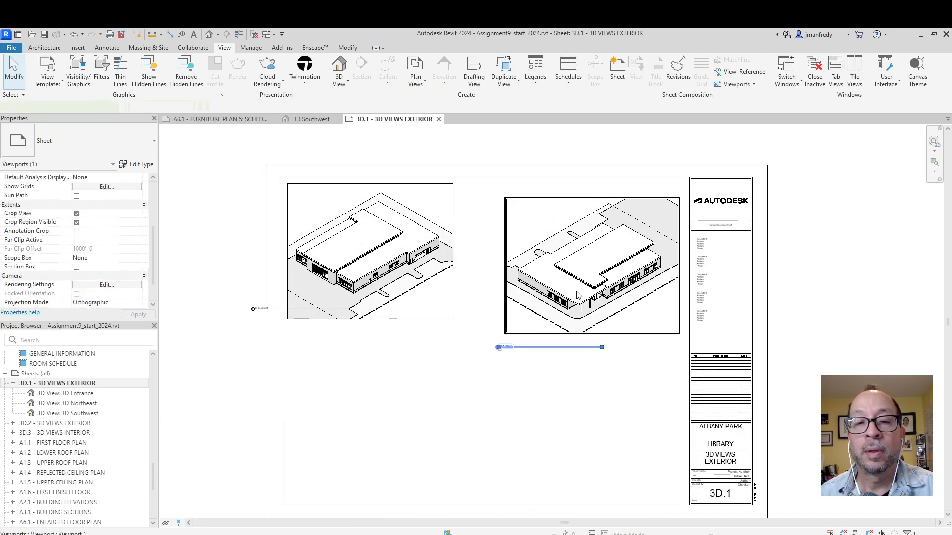
key("Up")
key("Up")
key("Up")
key("Up")
key("Up")
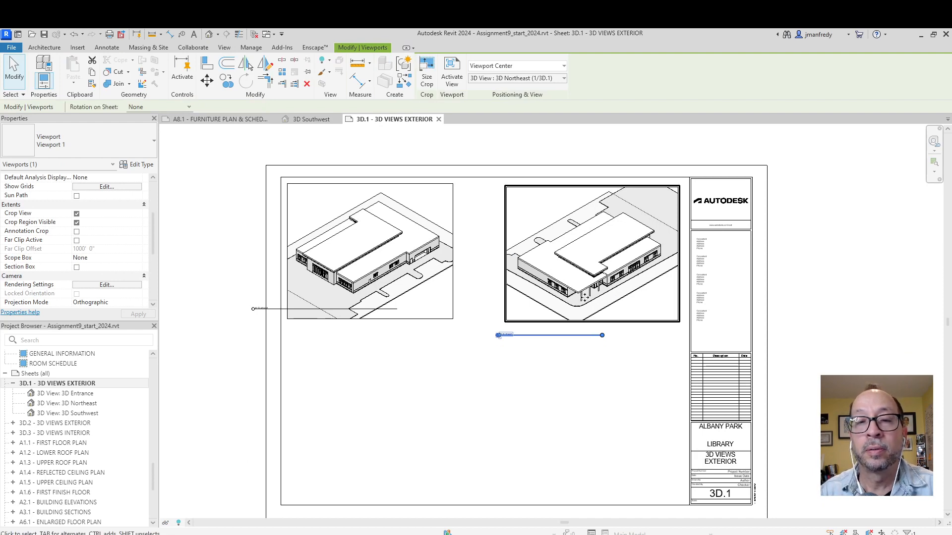
left_click(468, 319)
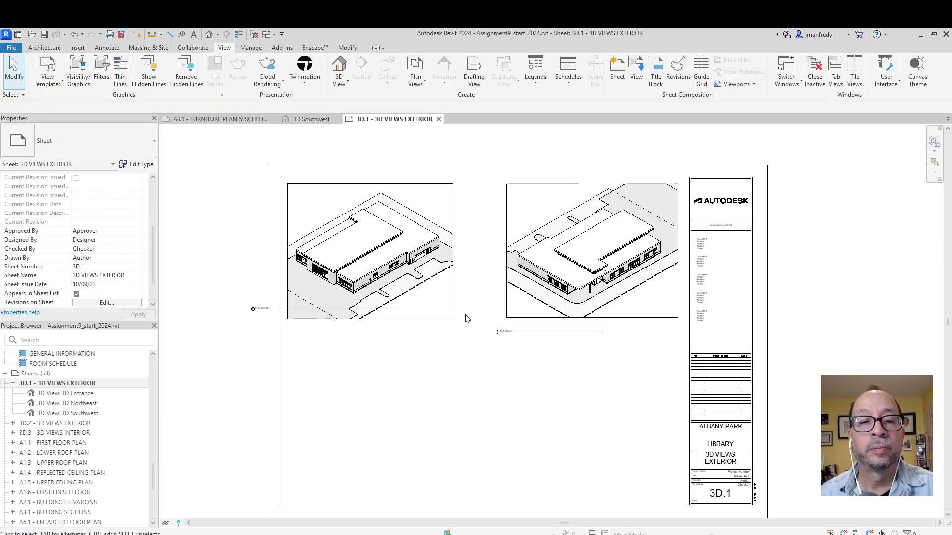
- Move the 3D Southwest and 3D Northeast titles so each starts just below its own view, level with the other
left_click(344, 309)
left_click_drag(343, 310, 396, 331)
left_click(436, 361)
left_click_drag(535, 332, 550, 332)
left_click(558, 364)
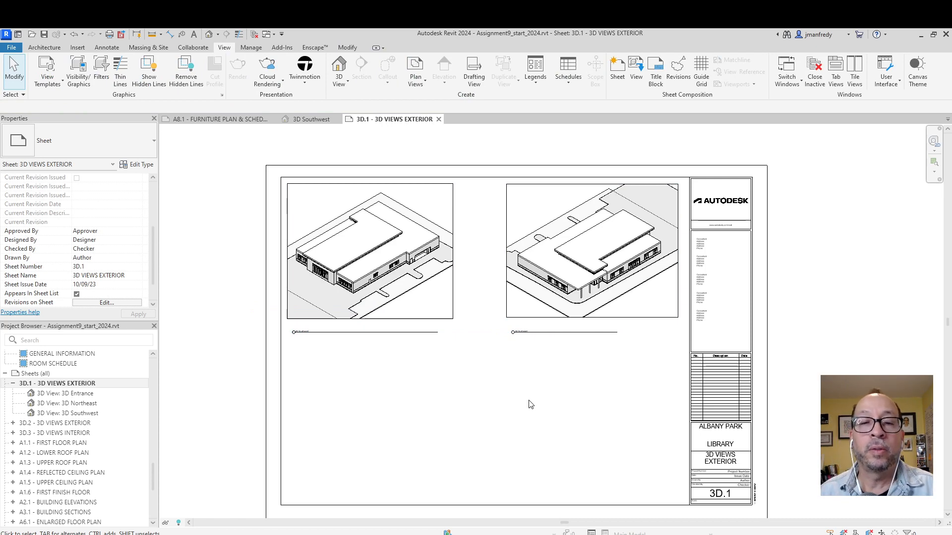
- Set the 3D Southwest view's scale to 3/32" = 1'-0" from within the sheet
middle_click_drag(498, 377, 509, 382)
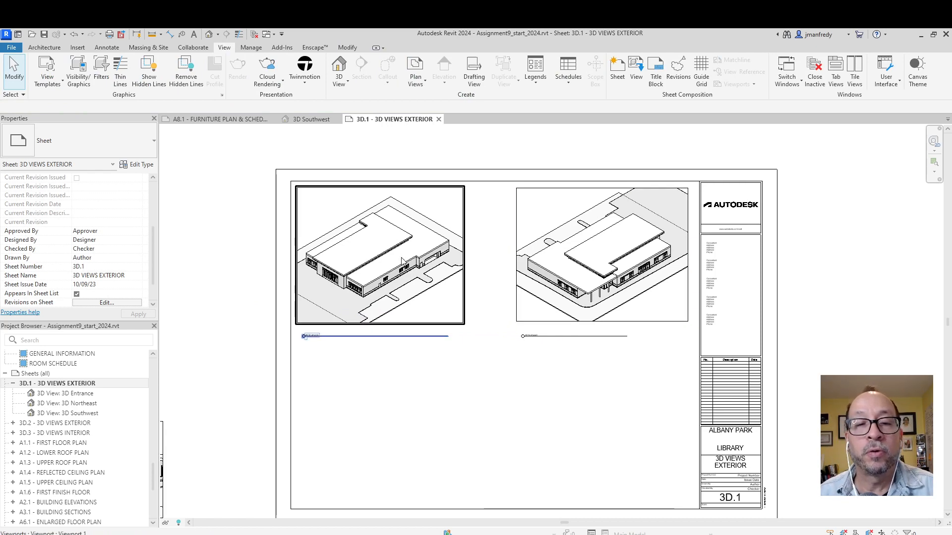
middle_click_drag(402, 261, 408, 280)
double_click(408, 280)
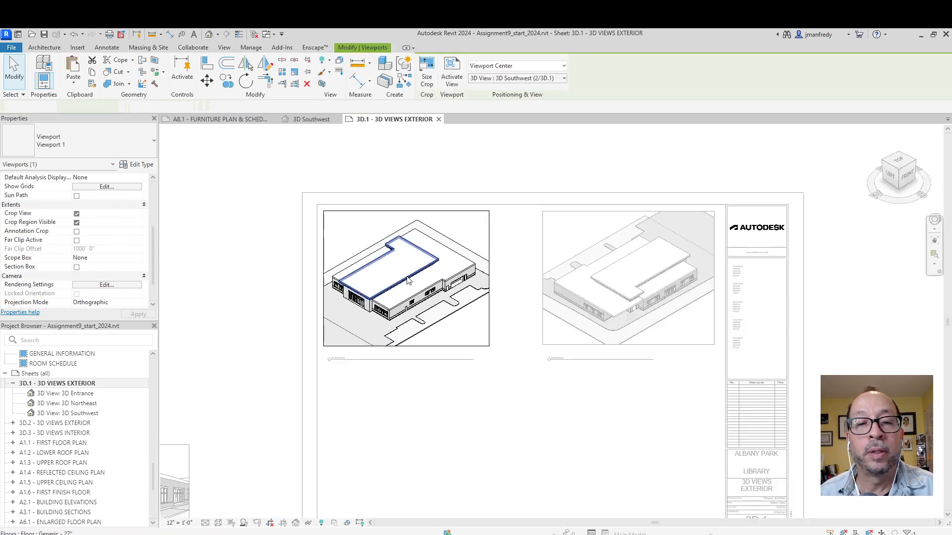
left_click(181, 524)
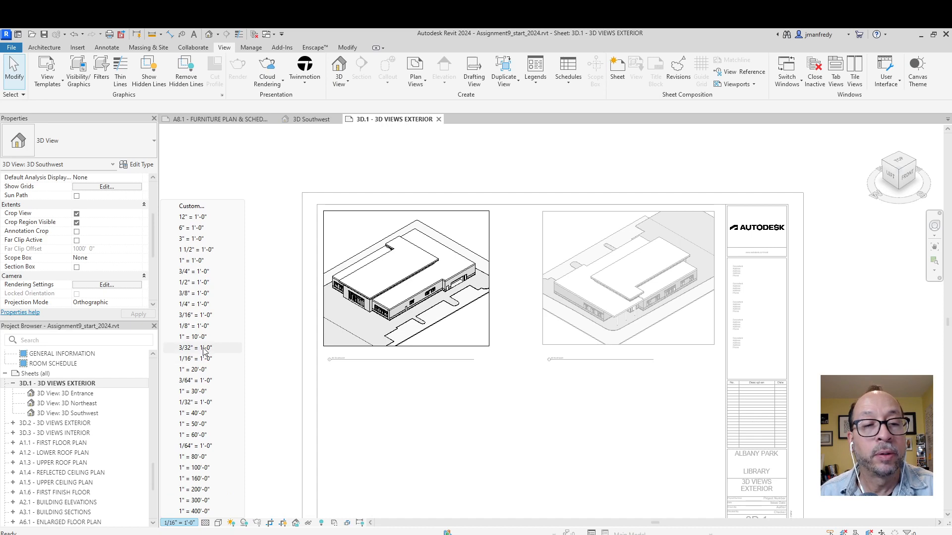
left_click(203, 349)
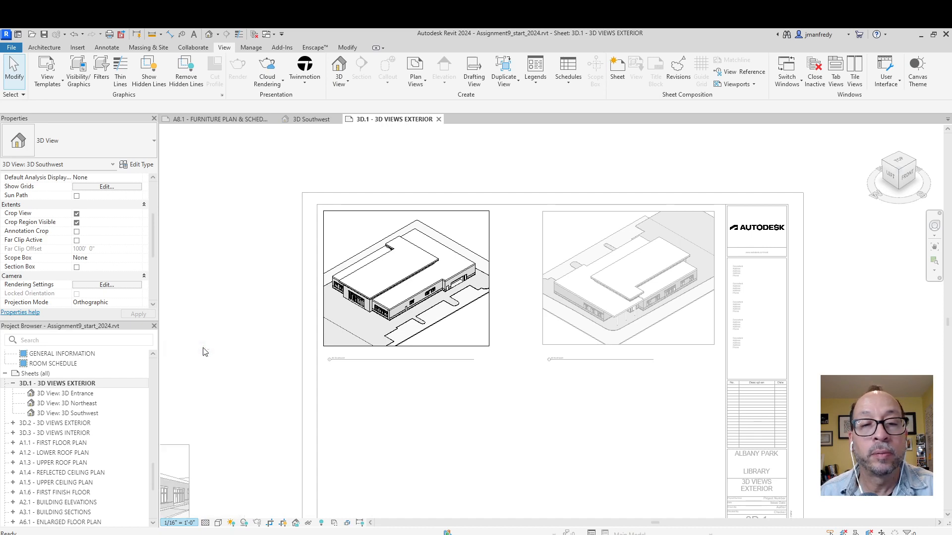
double_click(267, 313)
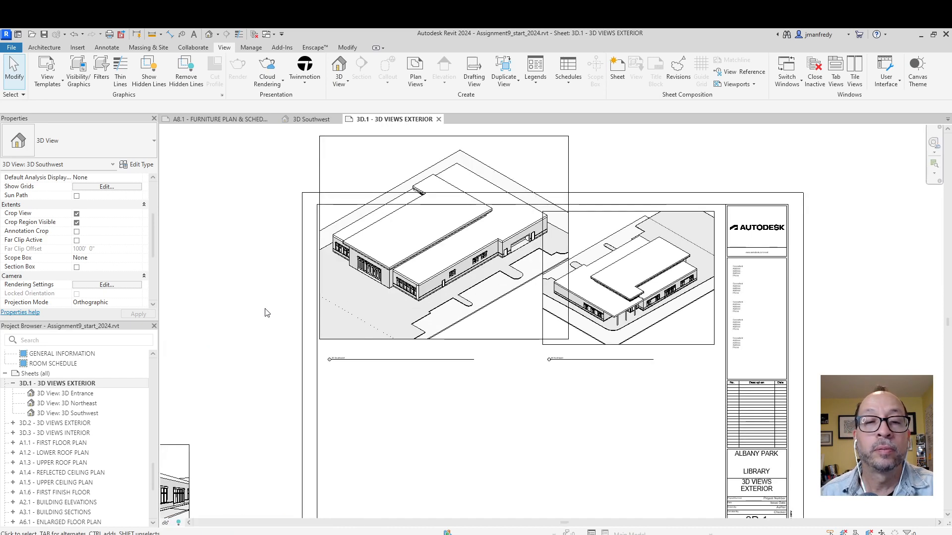
- Set the 3D Northeast view's scale to 3/32" = 1'-0" and return to the sheet
double_click(600, 288)
left_click(180, 523)
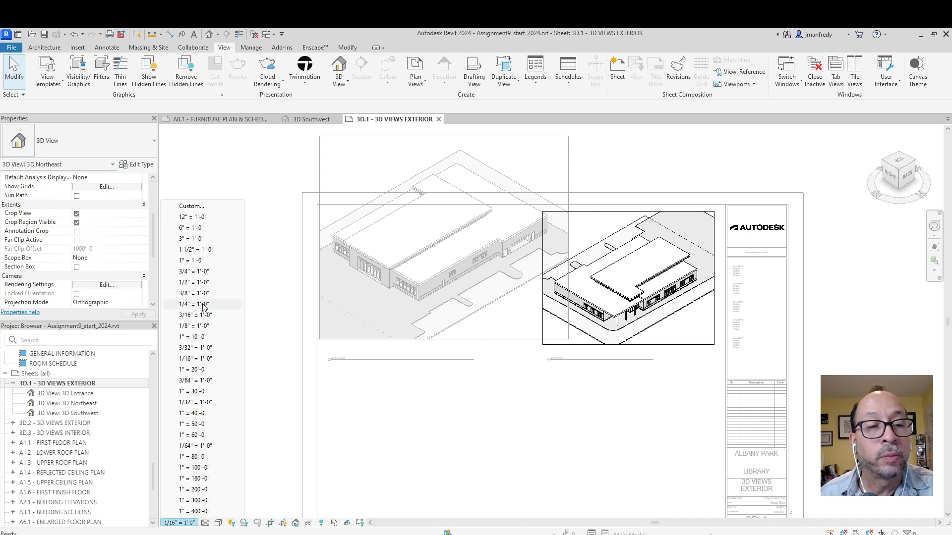
left_click(199, 349)
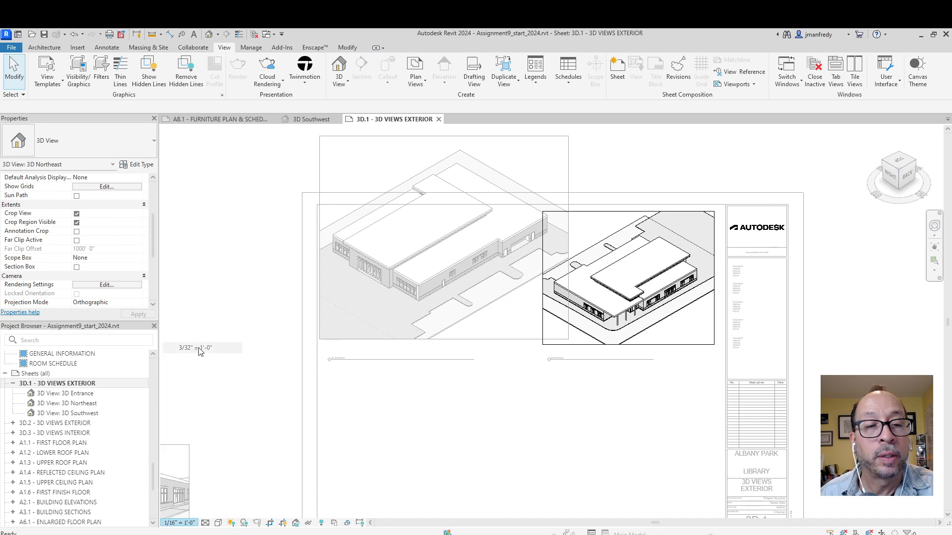
double_click(258, 329)
- Nudge the enlarged 3D Southwest viewport down so its building sits inside the sheet's upper left area
scroll(258, 329, "down", 3)
left_click(386, 300)
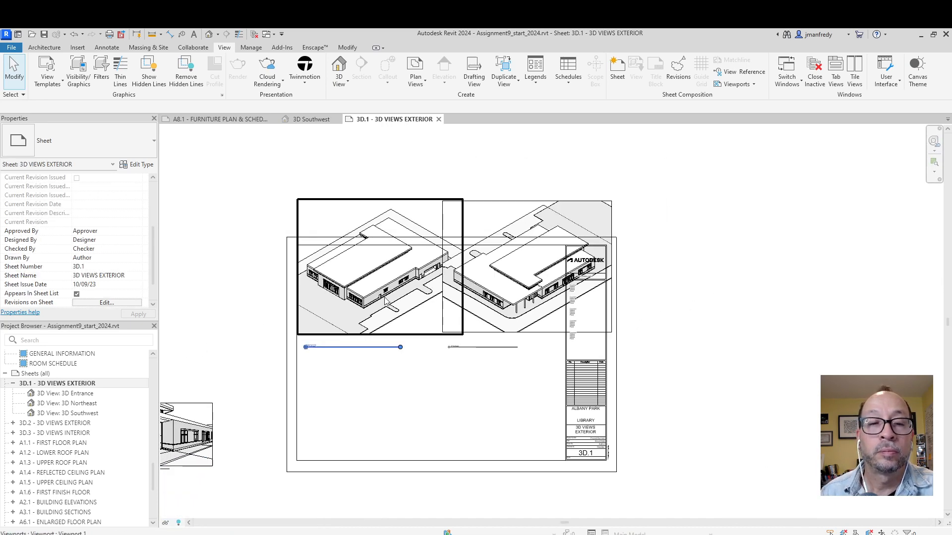
key("Down")
key("Down")
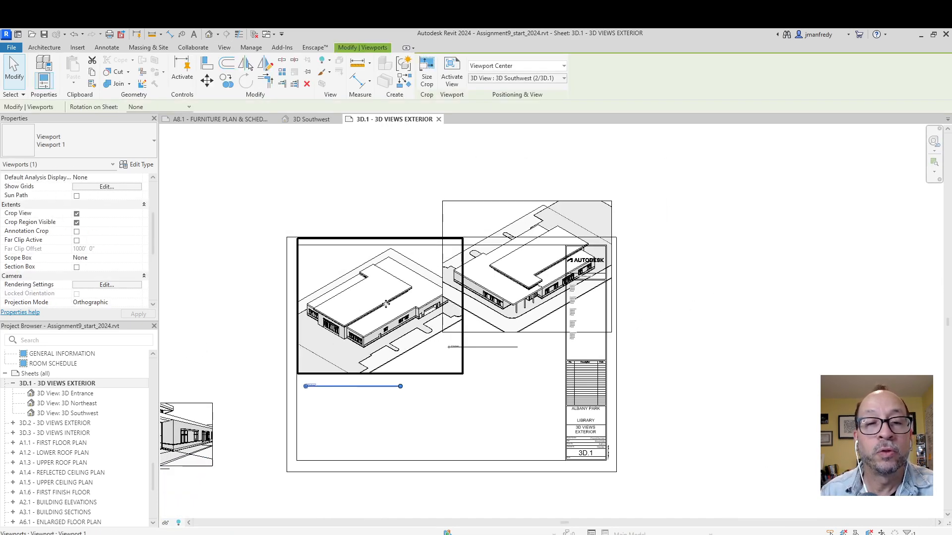
- Nudge the 3D Northeast viewport into the lower right of the drawing area, right beside the title block
left_click(521, 292)
key("shift+Down")
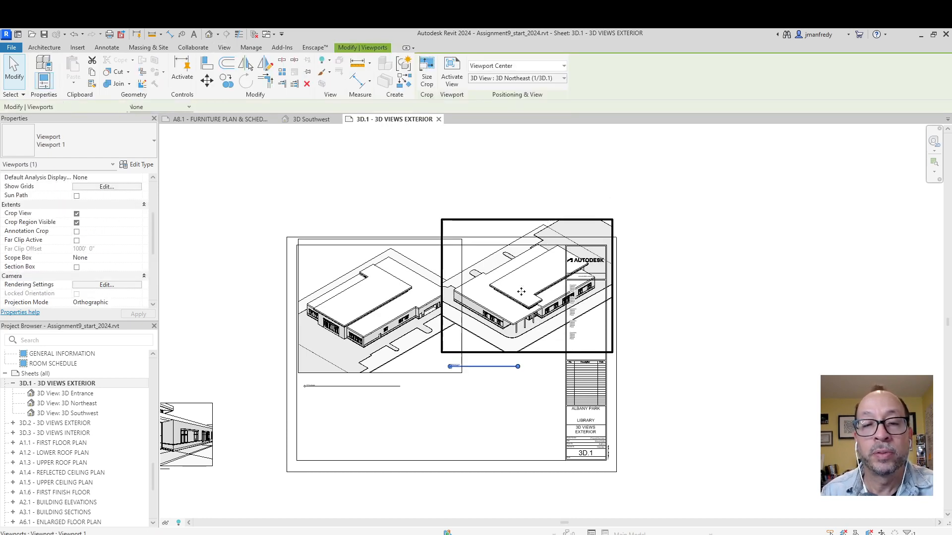
key("shift+Down")
key("shift+Down")
key("shift+Down")
key("shift+Down")
key("shift+Down")
key("shift+Left")
key("shift+Left")
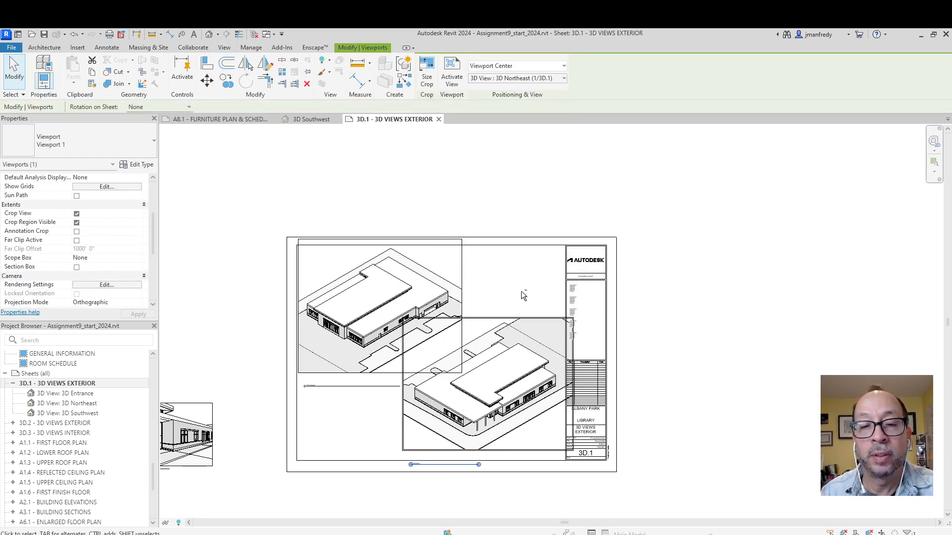
key("shift+Left")
key("Right")
key("Right")
key("Right")
key("Right")
key("Right")
key("Down")
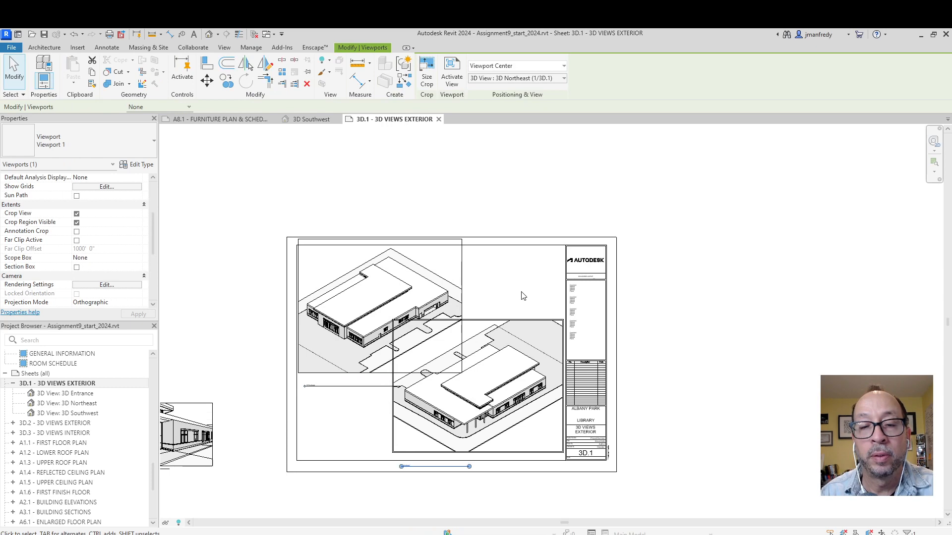
key("Down")
key("Down")
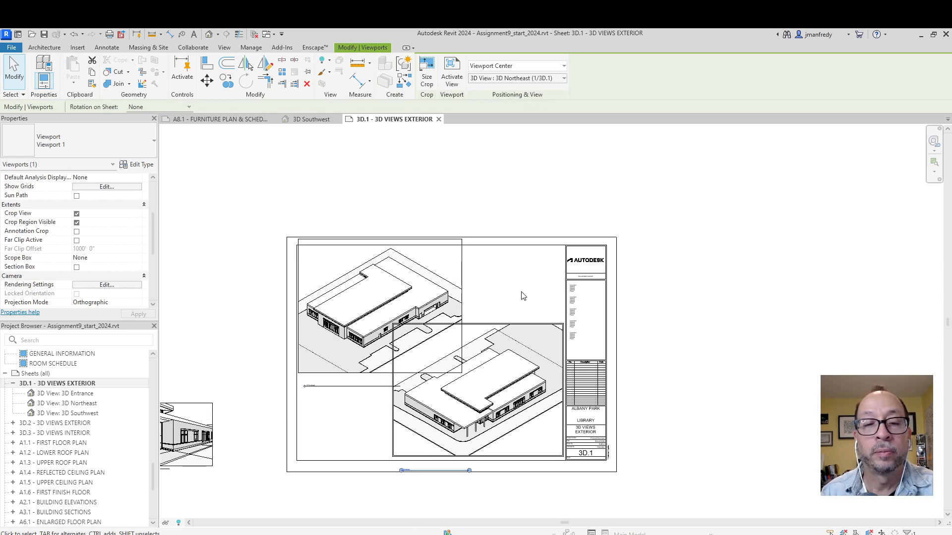
left_click(521, 293)
- Move the 3D Northeast title into the lower right corner of its view and shorten the 3D Southwest title line
left_click_drag(451, 471, 539, 451)
left_click(371, 402)
left_click(363, 386)
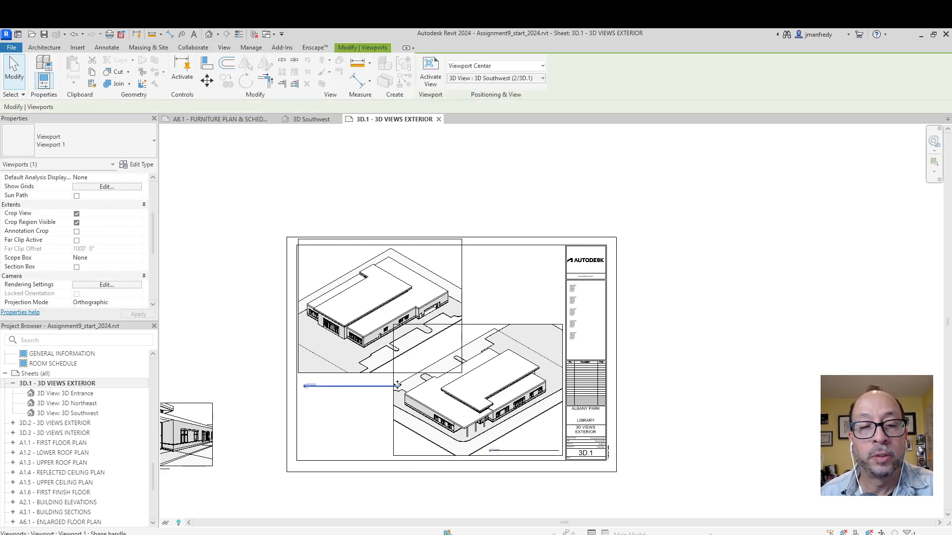
left_click(391, 375)
left_click_drag(400, 386, 358, 386)
left_click(386, 410)
- Move the 3D Entrance viewport from beside the sheet into the sheet's lower left corner
middle_click_drag(404, 415, 425, 423)
middle_click_drag(278, 406, 330, 385)
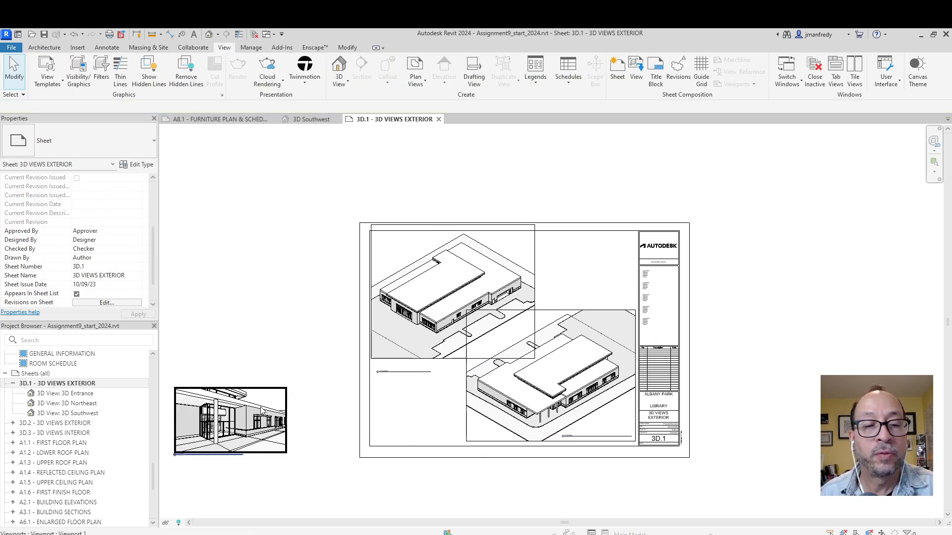
left_click(261, 409)
left_click_drag(261, 409, 456, 398)
key("Escape")
- Narrow the 3D Northeast view's crop region by pulling both side edges inward toward the building
scroll(511, 443, "up", 3)
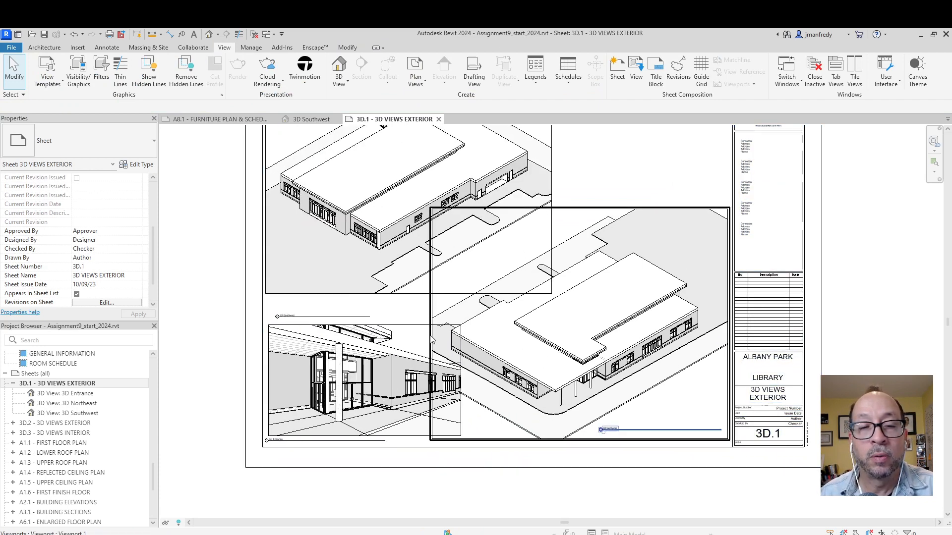
left_click(702, 288)
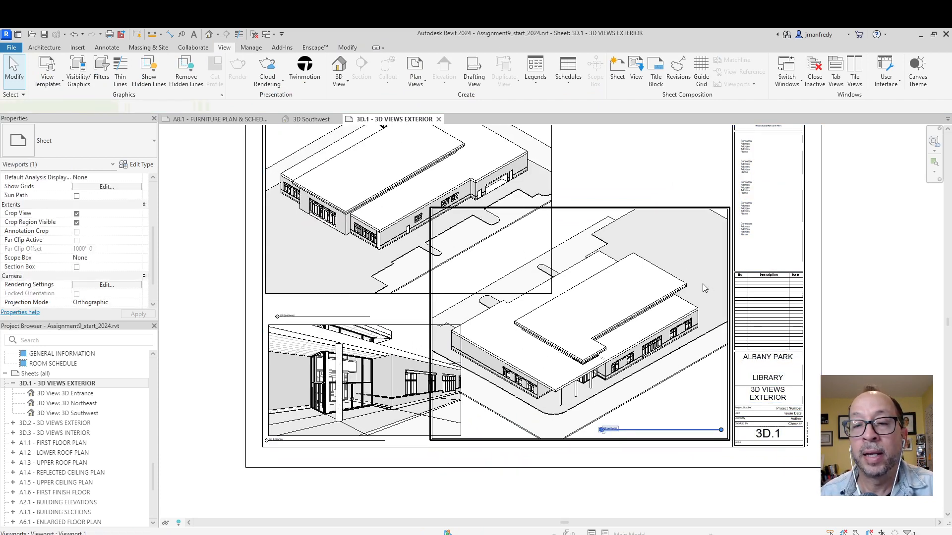
left_click_drag(726, 322, 705, 324)
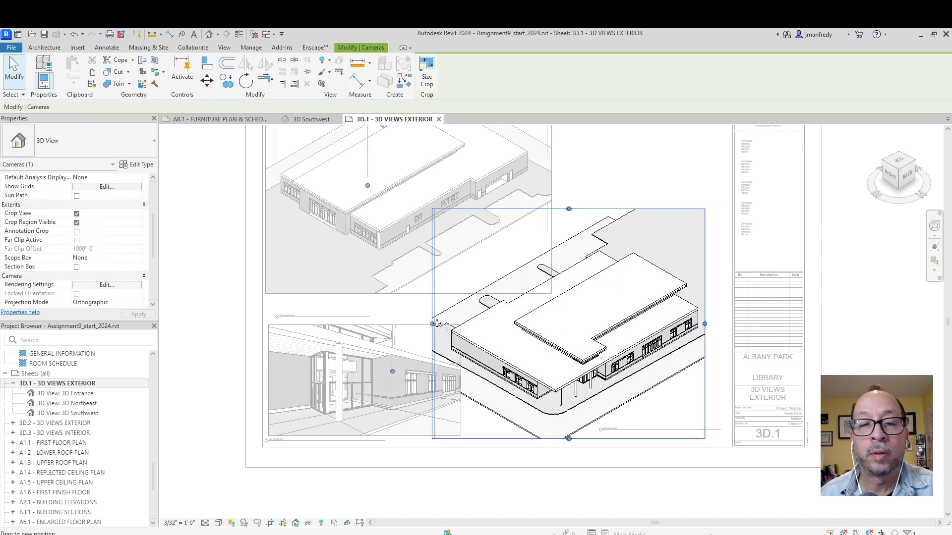
left_click_drag(432, 324, 444, 324)
double_click(620, 191)
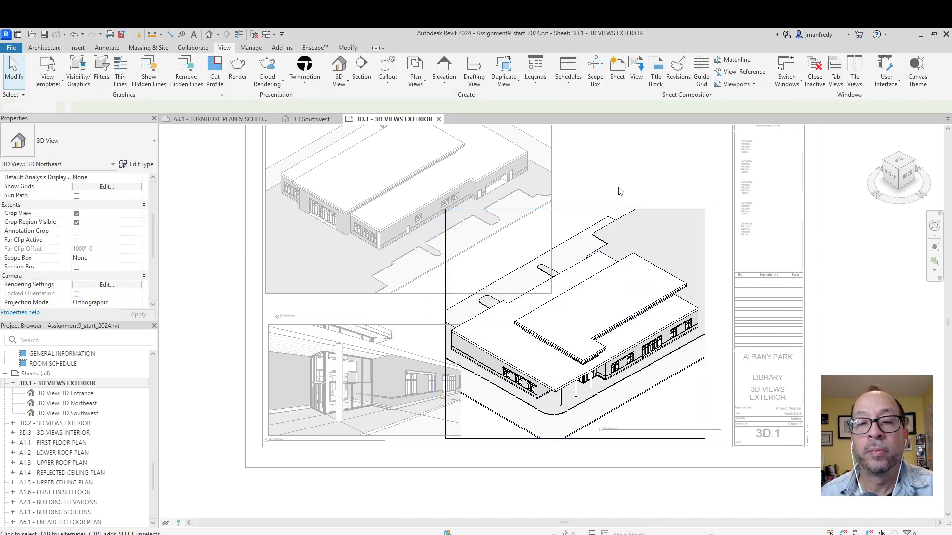
- Nudge the 3D Northeast viewport right until it sits just beside the title block, and shorten its title line
left_click(626, 247)
key("Right")
key("Right")
key("Right")
key("Right")
key("Right")
key("Right")
key("Right")
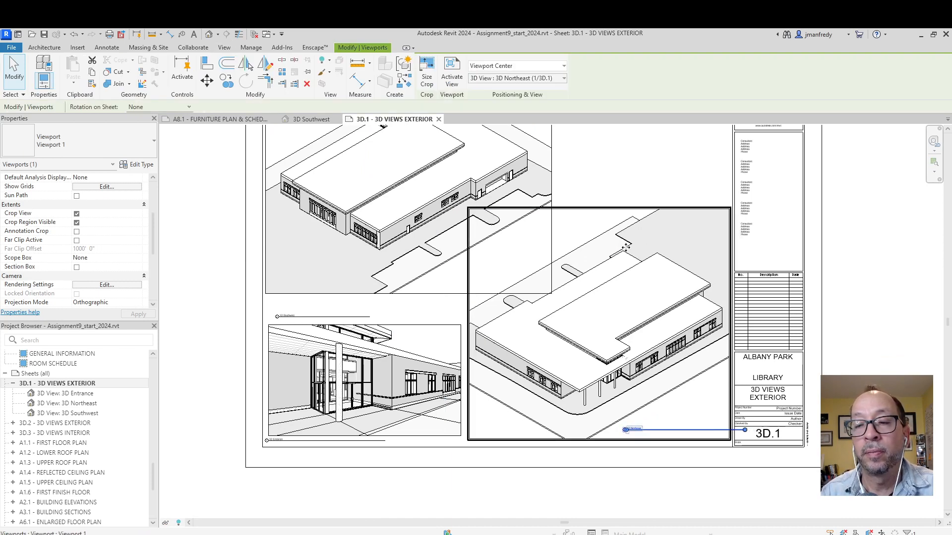
key("Escape")
left_click(693, 379)
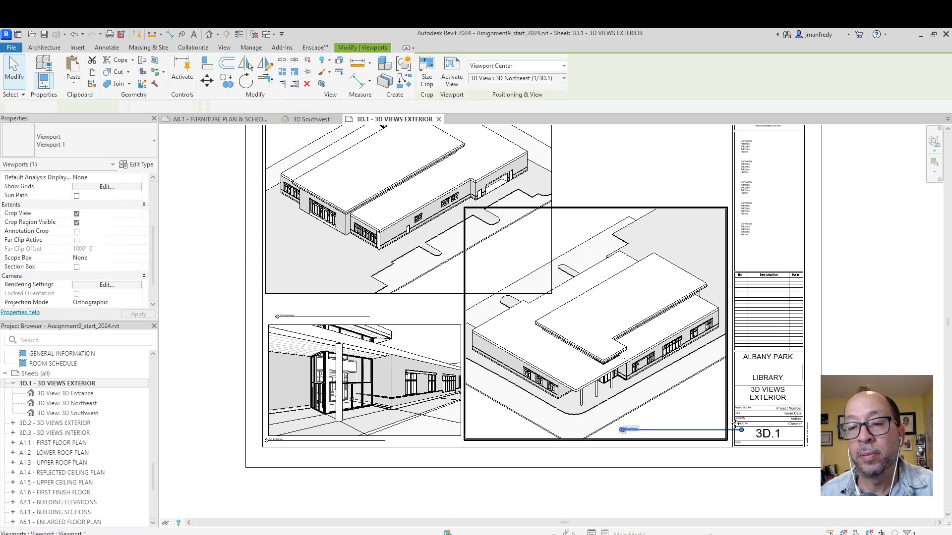
key("Escape")
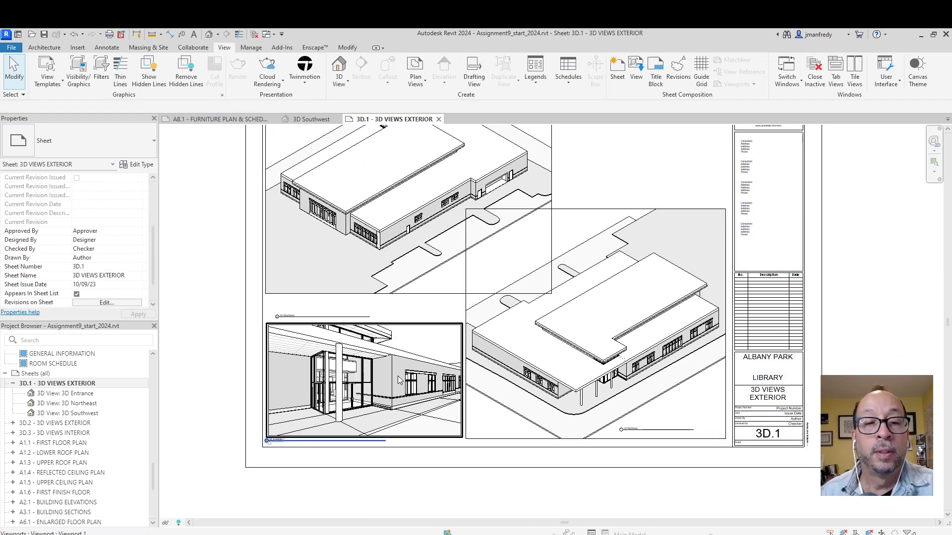
left_click(311, 316)
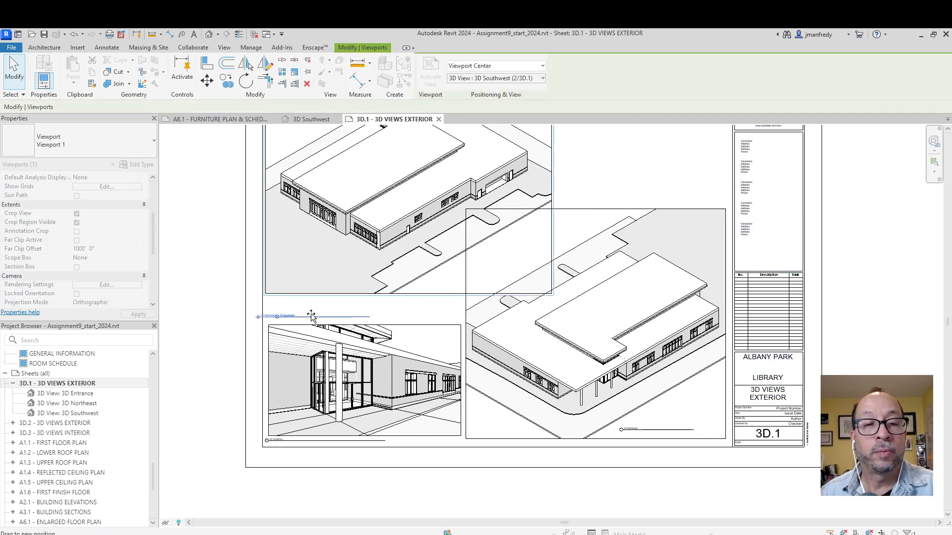
key("Escape")
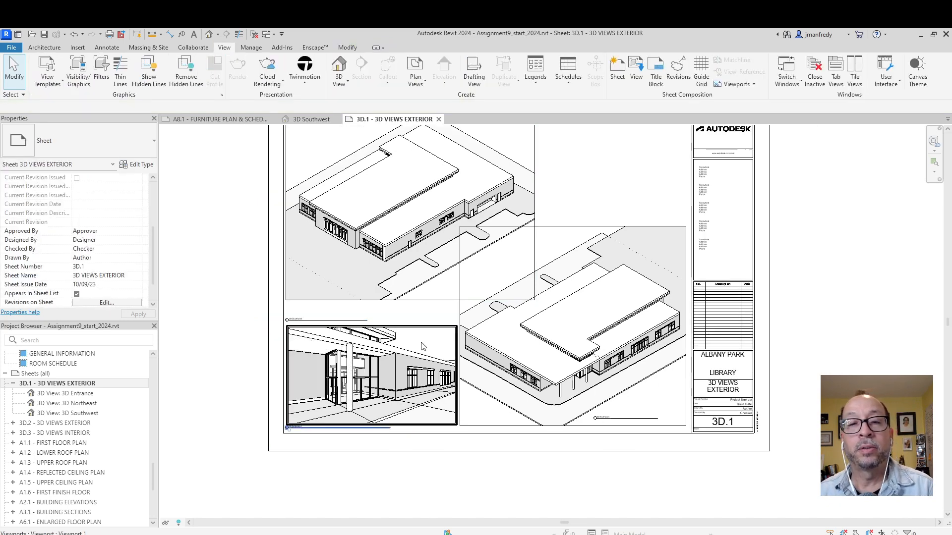
- Hide the crop region borders of the 3D Southwest and 3D Northeast views on the sheet
scroll(422, 345, "down", 1)
middle_click_drag(421, 255, 425, 282)
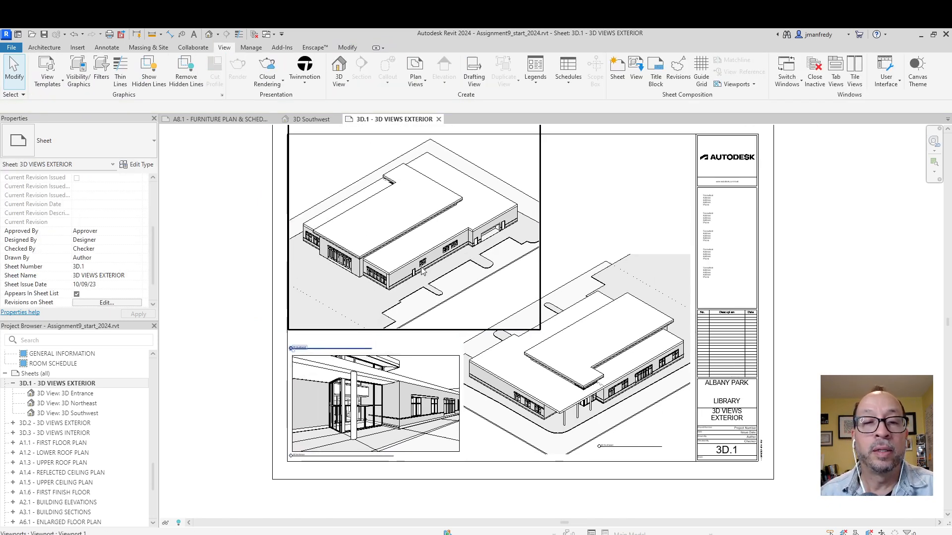
left_click(420, 243)
double_click(421, 246)
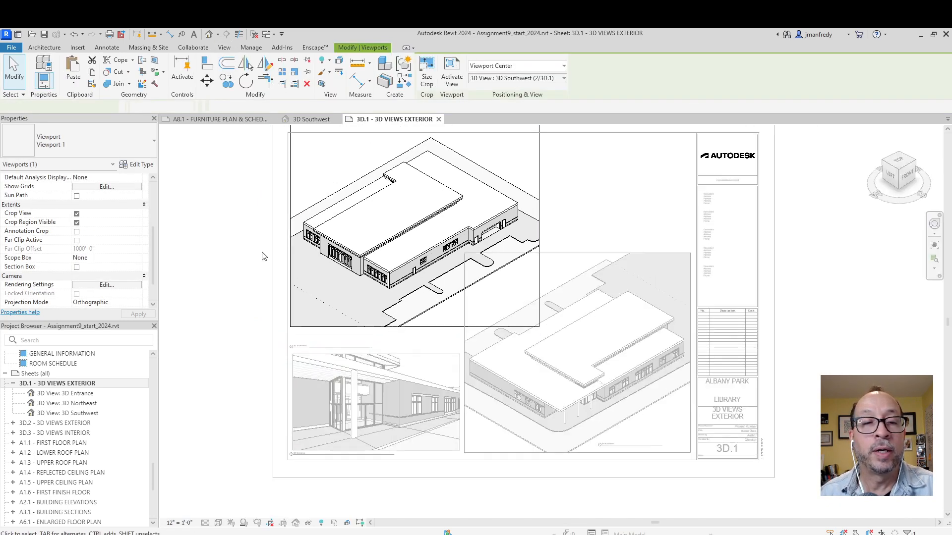
left_click(76, 222)
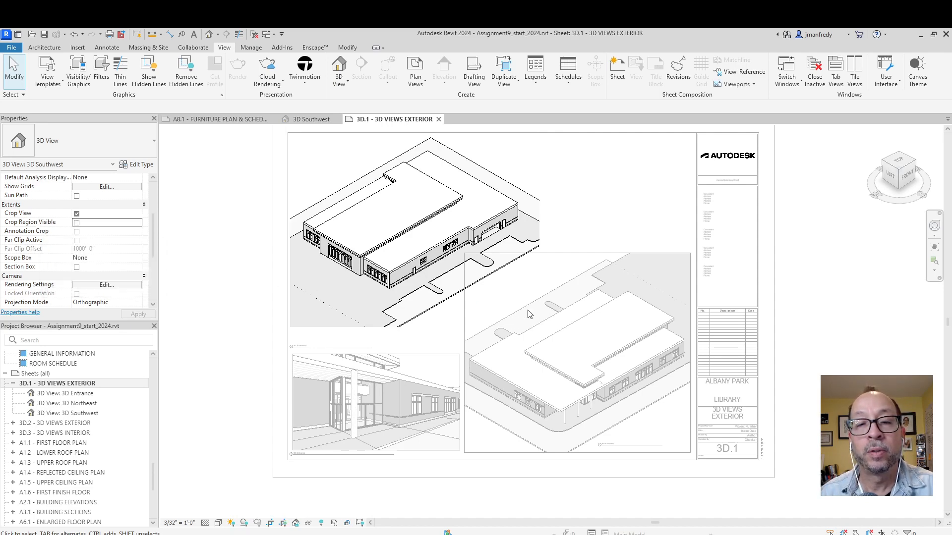
double_click(596, 353)
double_click(595, 317)
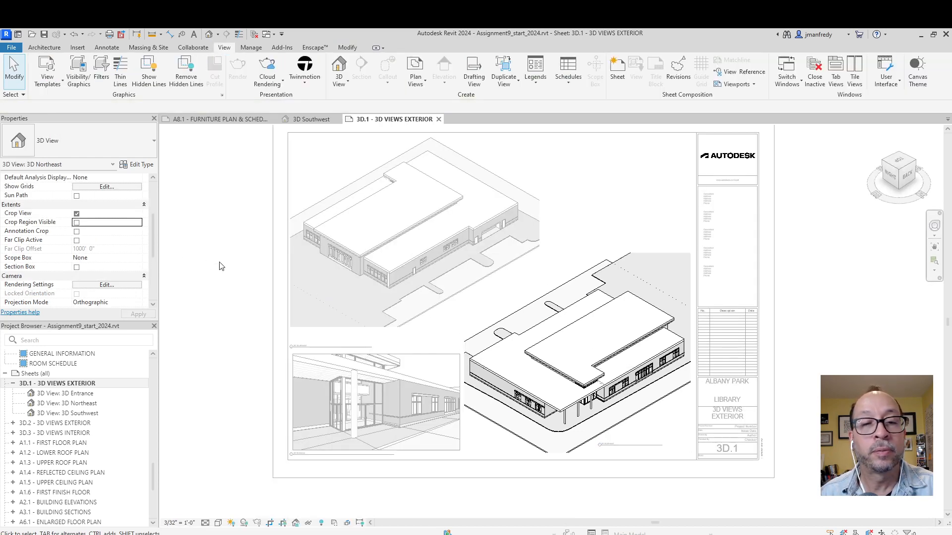
double_click(198, 347)
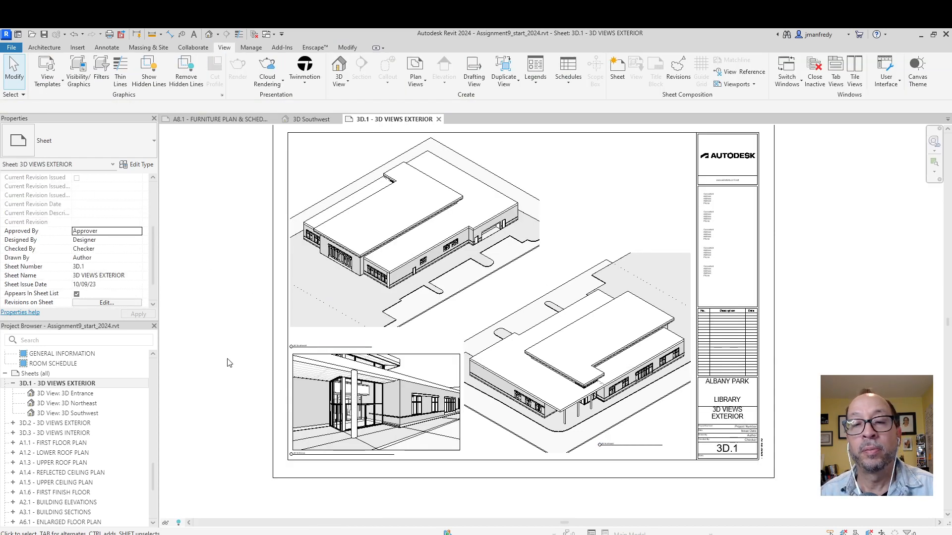
- Move the 3D Southwest view title up so it sits directly beneath its view
scroll(240, 415, "up", 4)
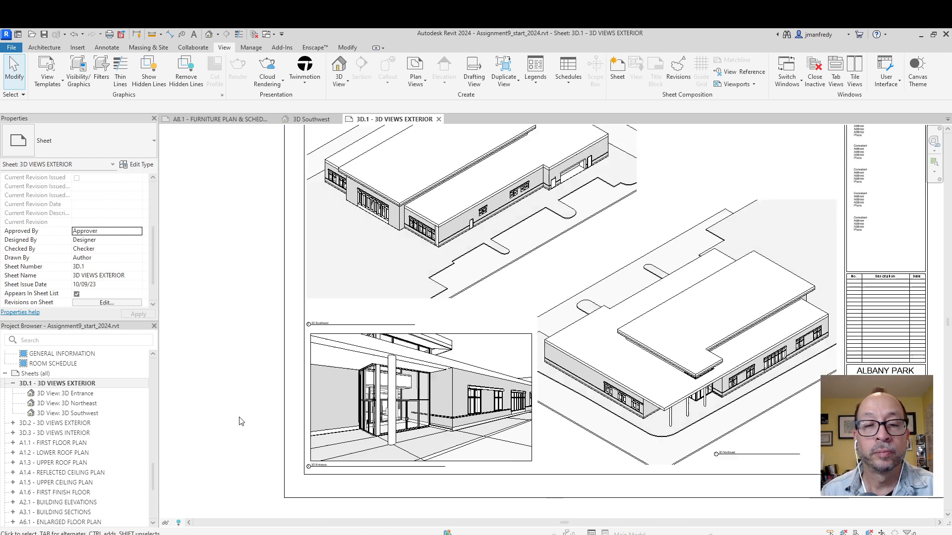
middle_click_drag(257, 381, 223, 374)
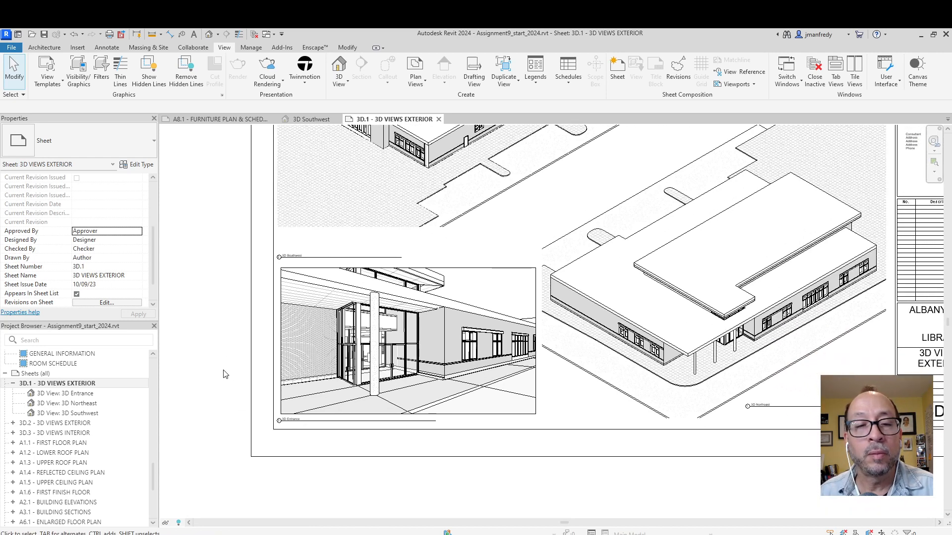
left_click(424, 370)
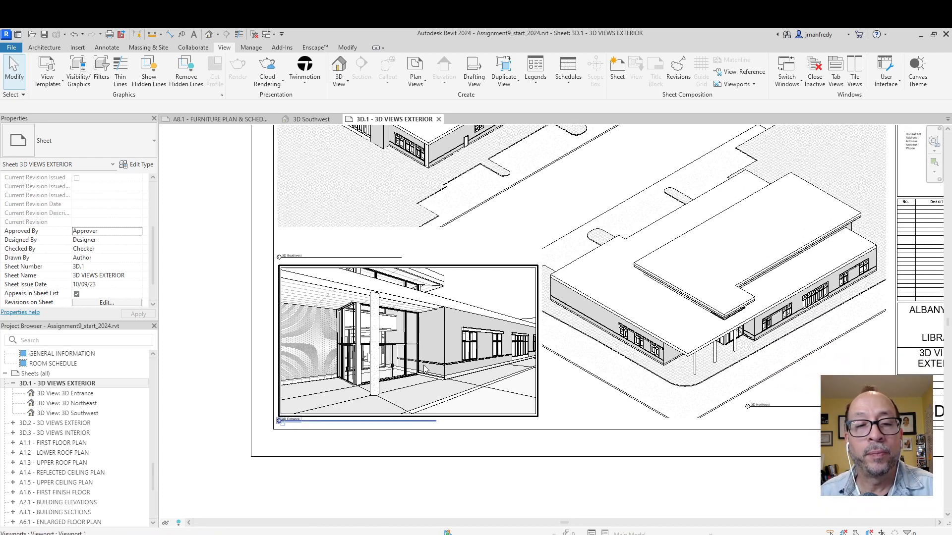
left_click(383, 258)
left_click_drag(383, 258, 381, 239)
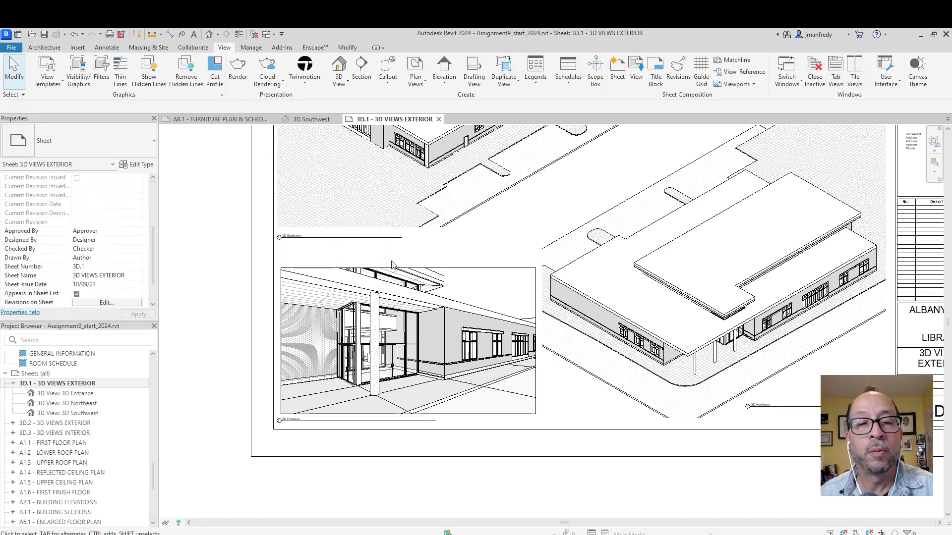
- Extend the 3D Entrance view's crop upward to include more of the roof, and raise its bottom edge slightly
double_click(400, 269)
left_click(400, 268)
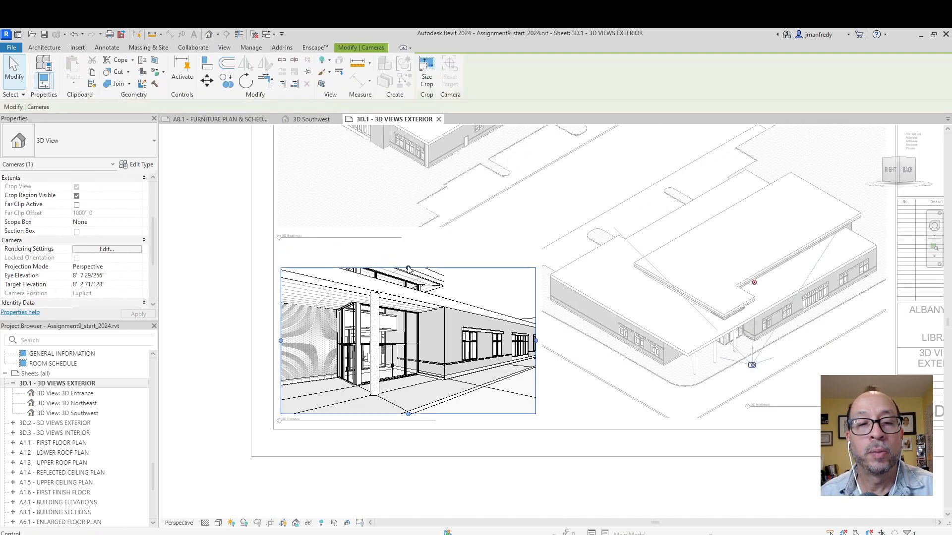
left_click_drag(408, 268, 408, 246)
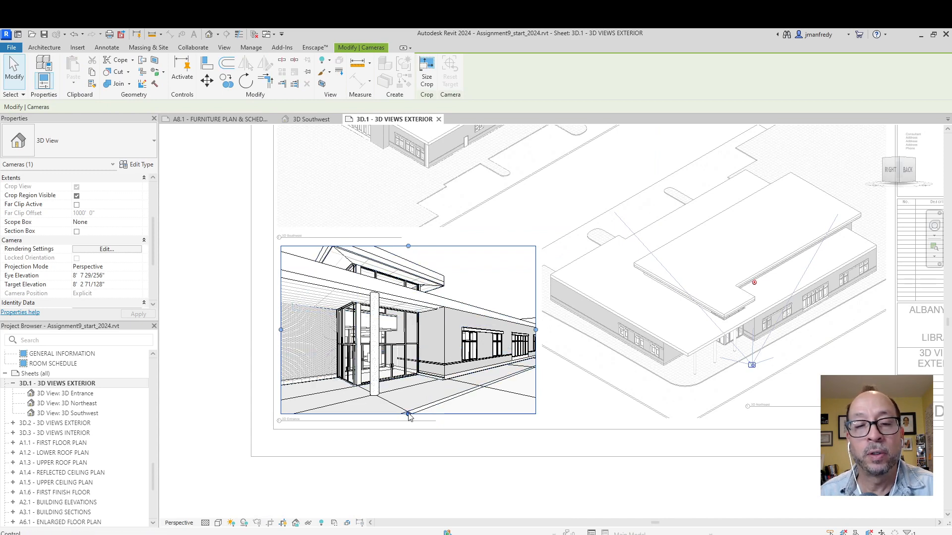
left_click_drag(408, 414, 408, 405)
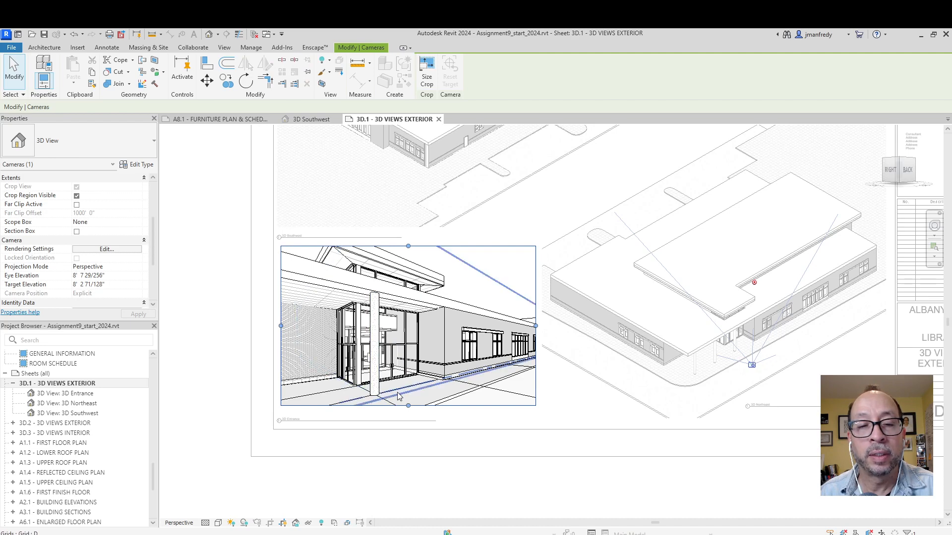
- Turn off all annotation categories in the 3D Entrance view's visibility overrides and return to the sheet
key("v")
key("v")
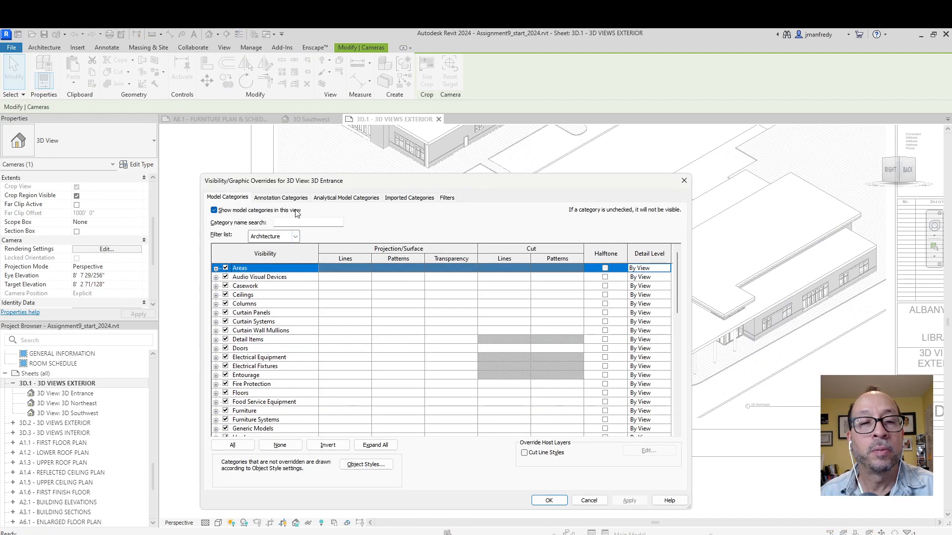
left_click(280, 198)
left_click(215, 211)
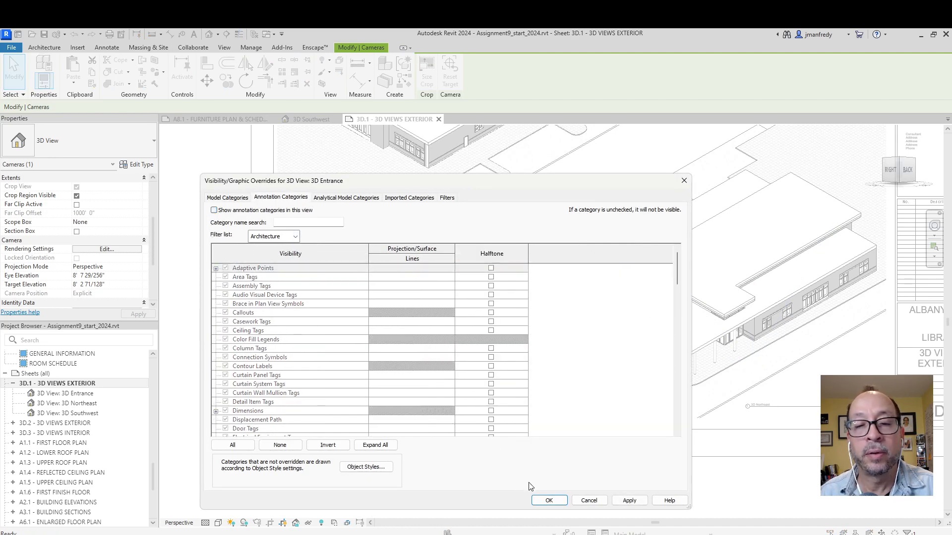
left_click(548, 500)
key("Escape")
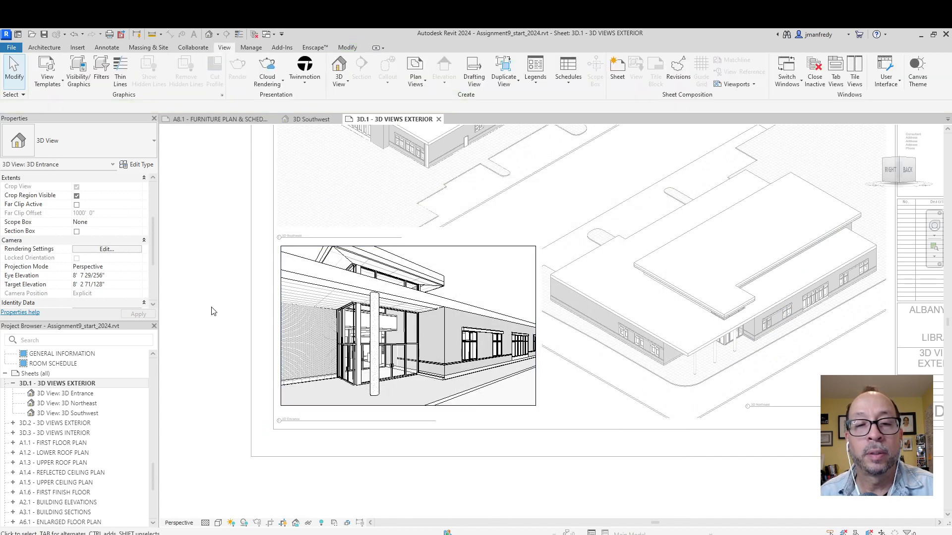
double_click(213, 312)
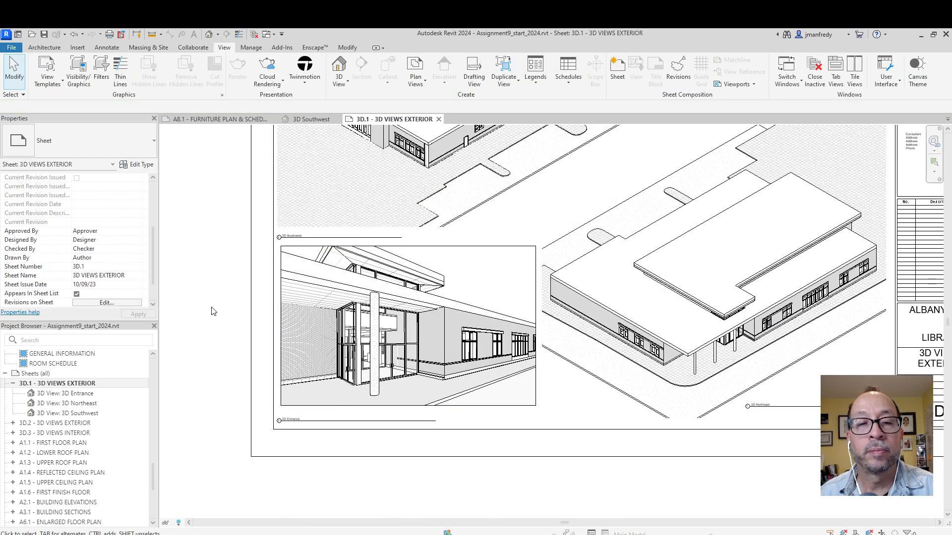
- Extend the 3D Northeast view's top crop edge upward to include the site's rear corner, keeping the crop region border hidden
scroll(214, 311, "down", 4)
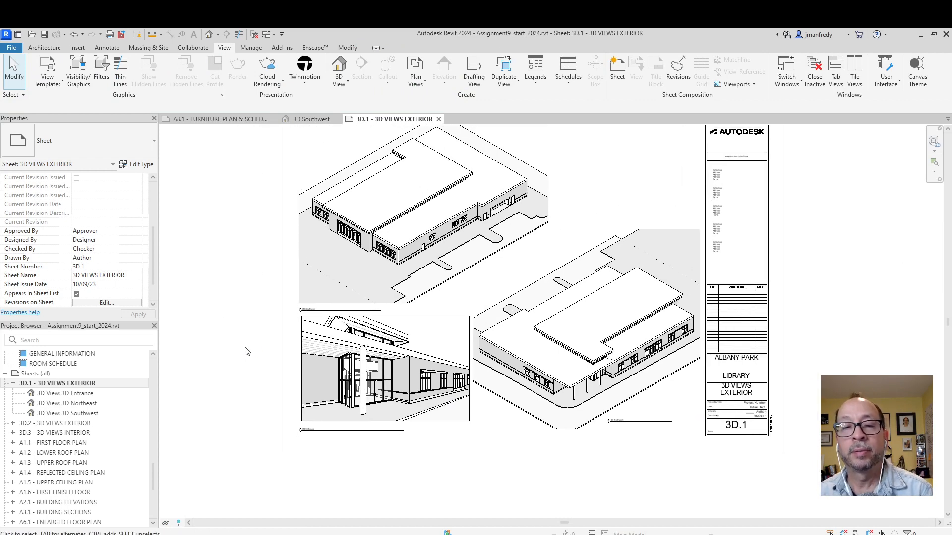
middle_click_drag(247, 349, 227, 367)
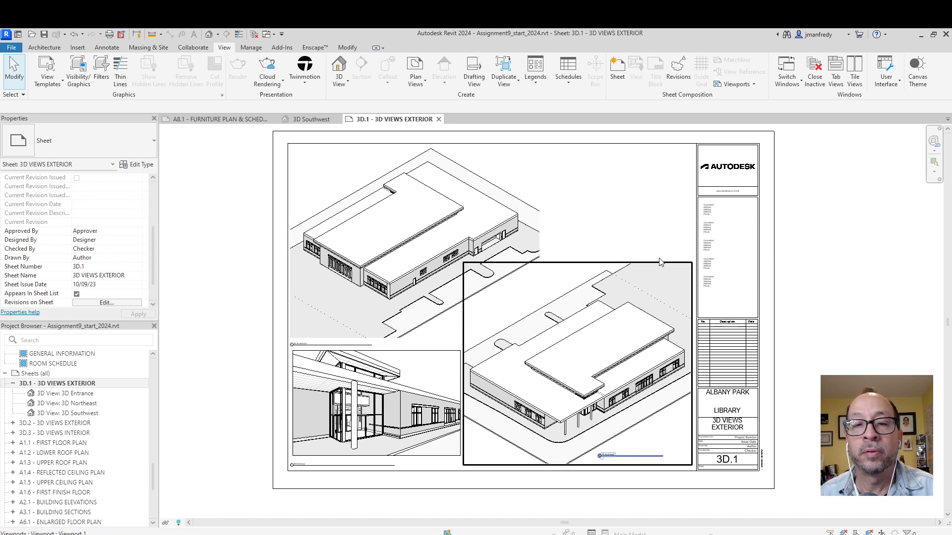
double_click(631, 273)
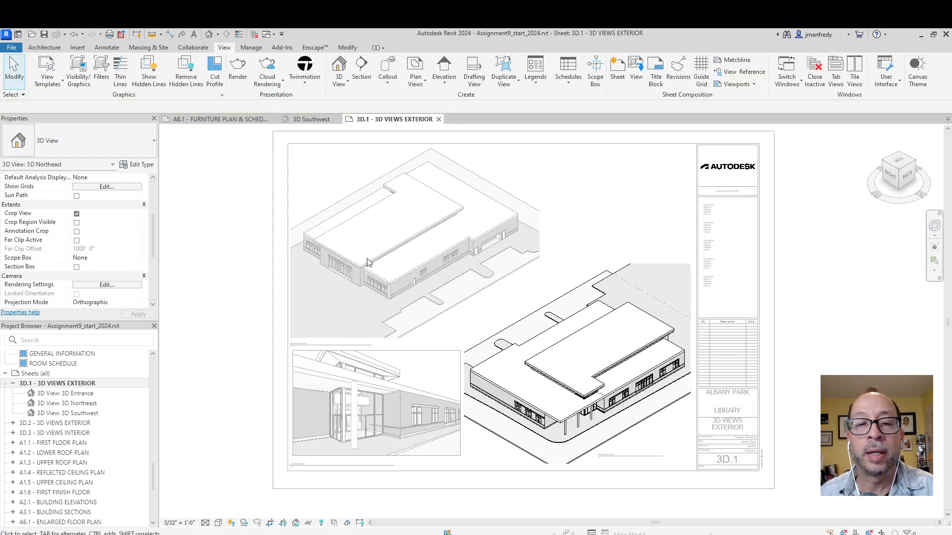
left_click(579, 265)
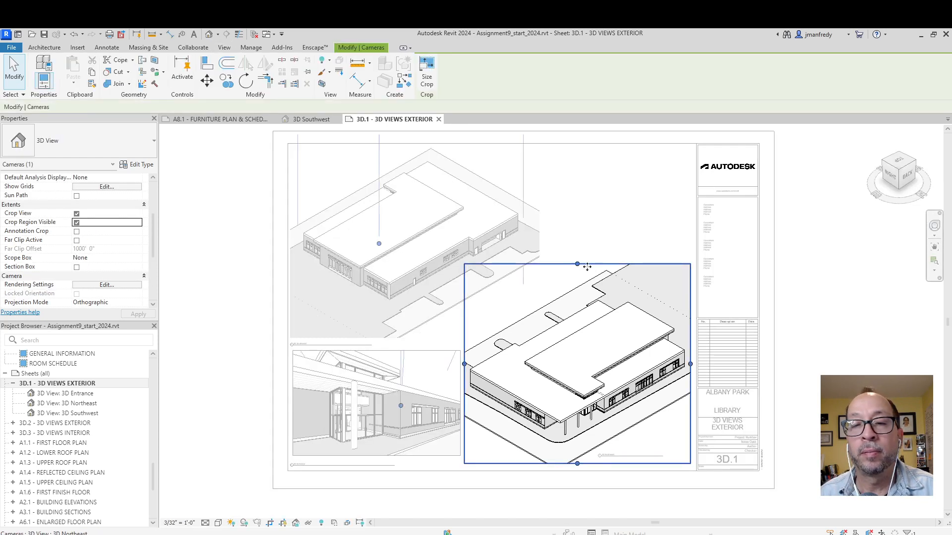
left_click_drag(578, 264, 585, 235)
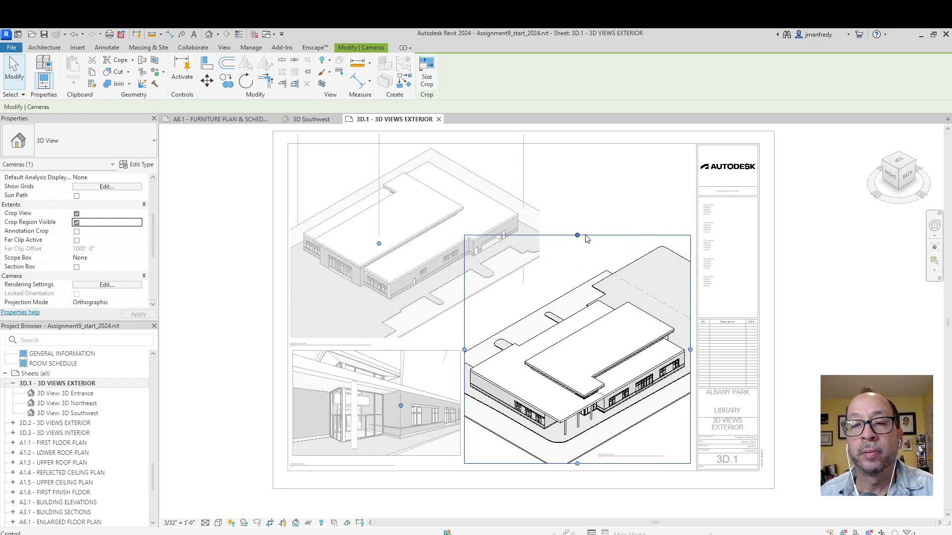
double_click(580, 241)
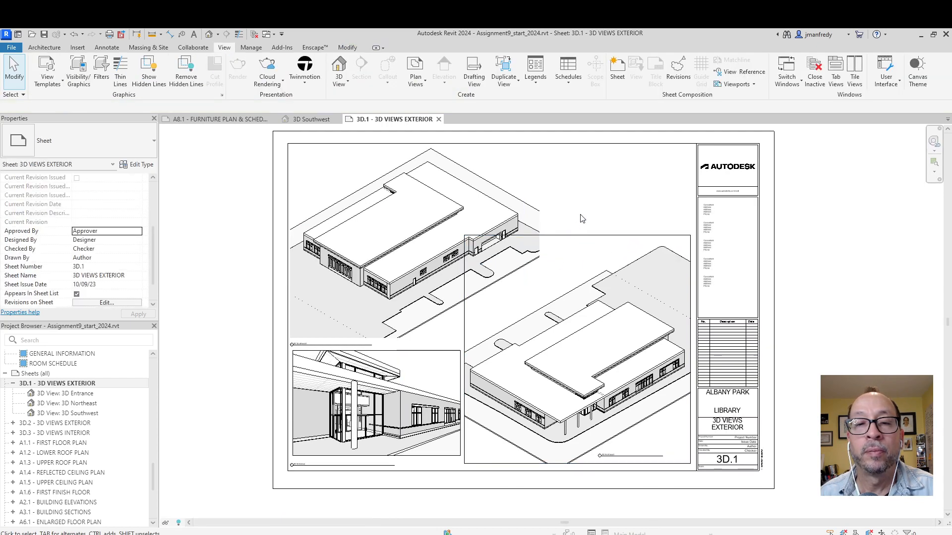
double_click(578, 241)
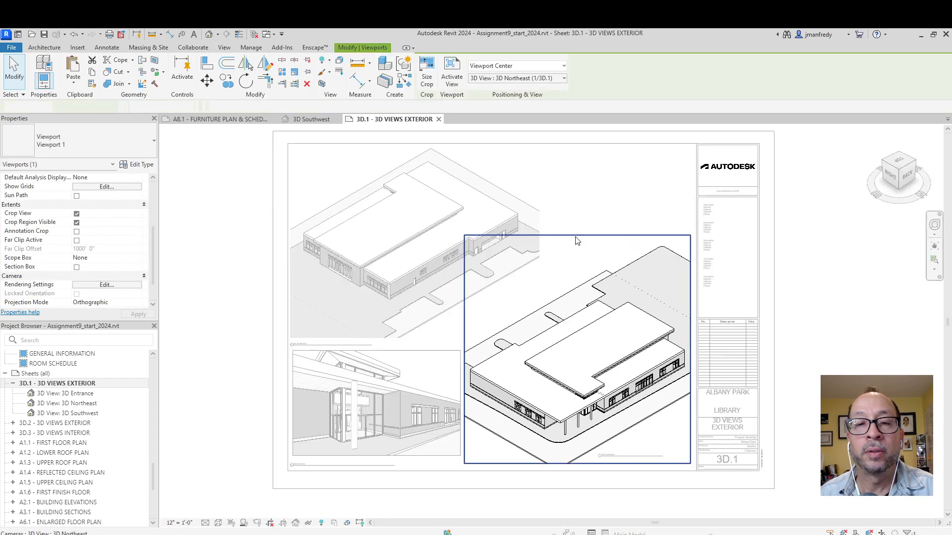
left_click(77, 223)
- Extend the 3D Southwest view's right crop edge outward past the end of the site, and hide the crop region border
double_click(416, 210)
double_click(437, 210)
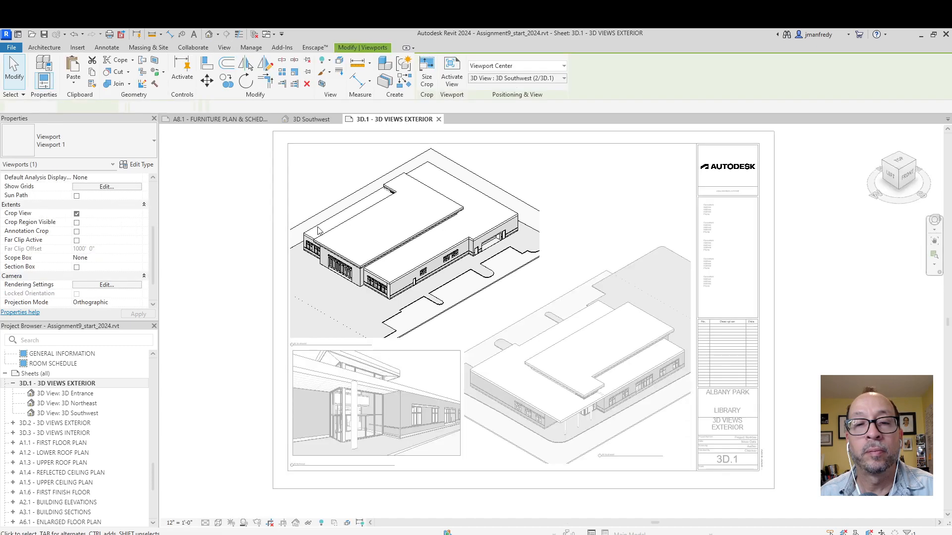
left_click(539, 236)
left_click_drag(539, 236, 586, 237)
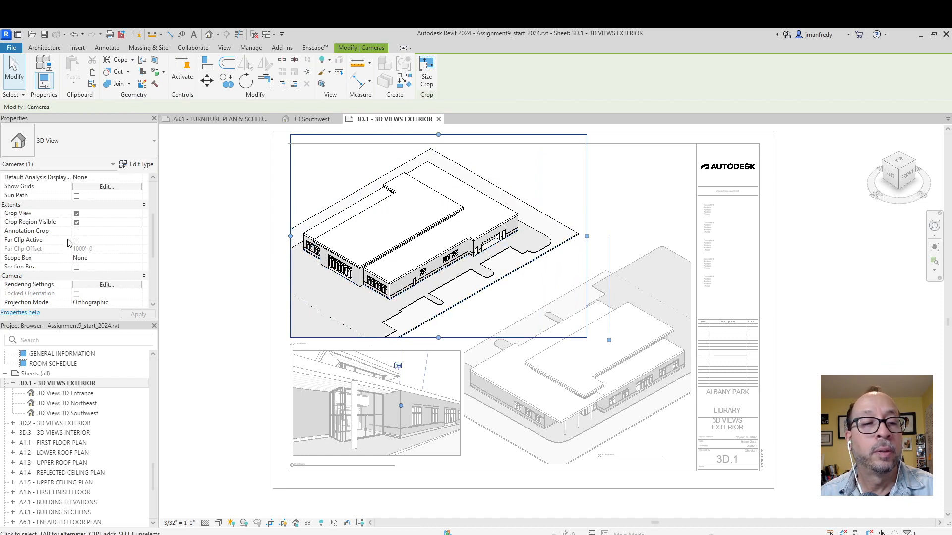
left_click(77, 224)
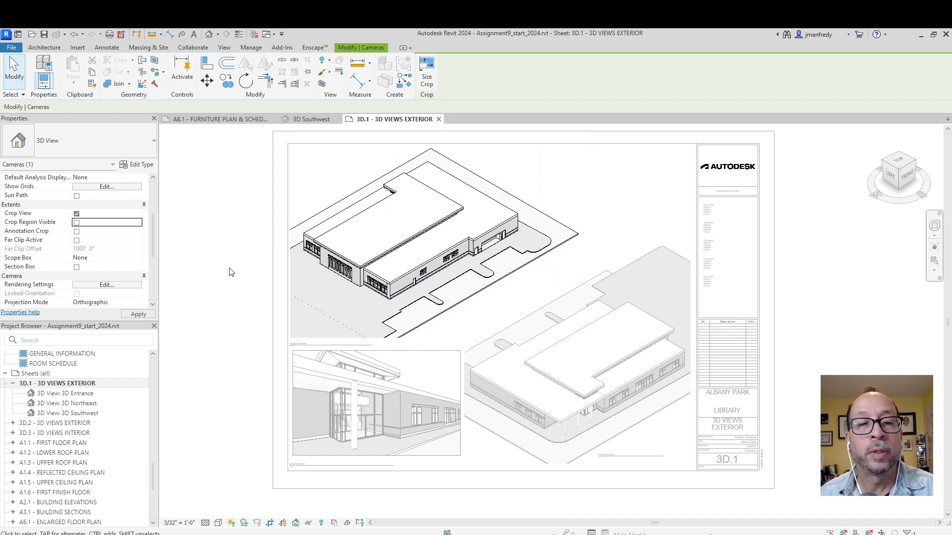
- Deactivate the 3D Southwest viewport and activate the 3D Northeast viewport on sheet 3D.1
double_click(268, 314)
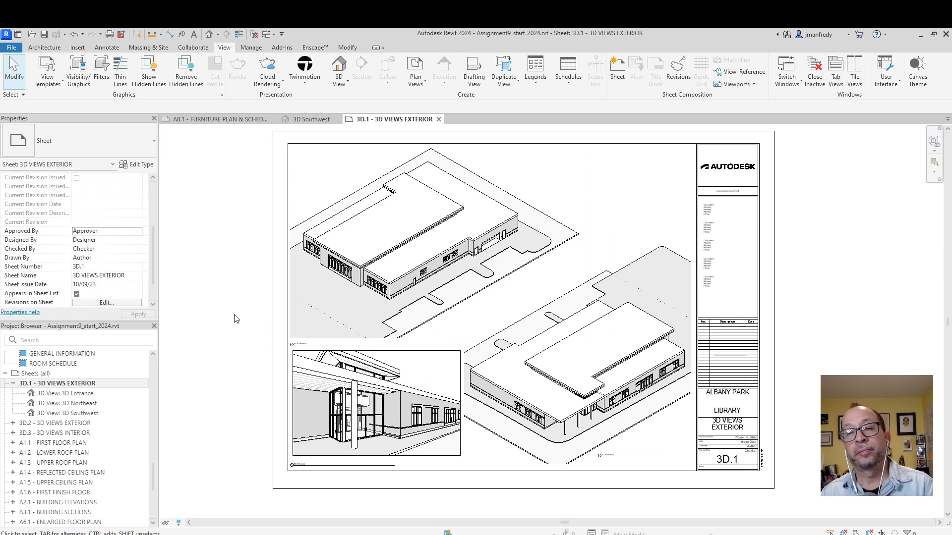
middle_click_drag(585, 370, 512, 323)
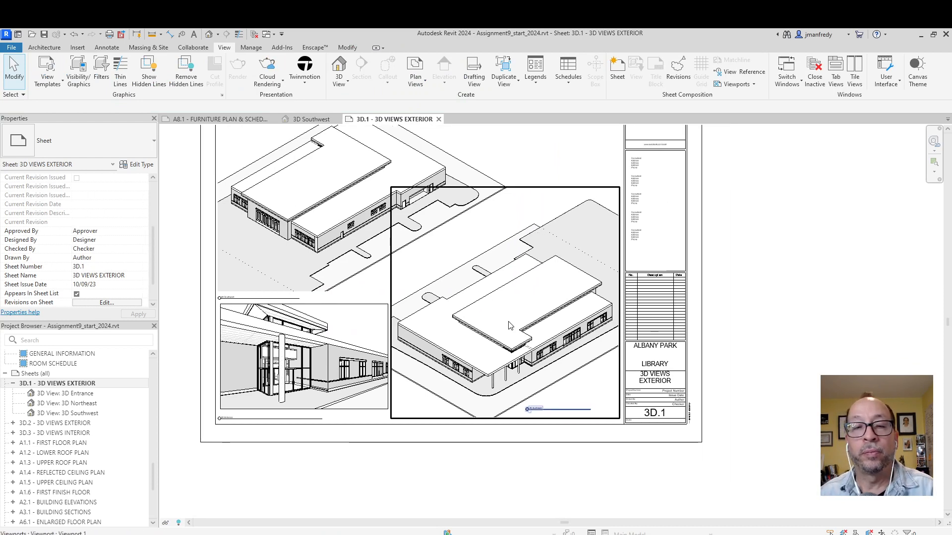
scroll(513, 342, "up", 2)
middle_click_drag(517, 362, 516, 331)
scroll(511, 331, "up", 1)
double_click(508, 319)
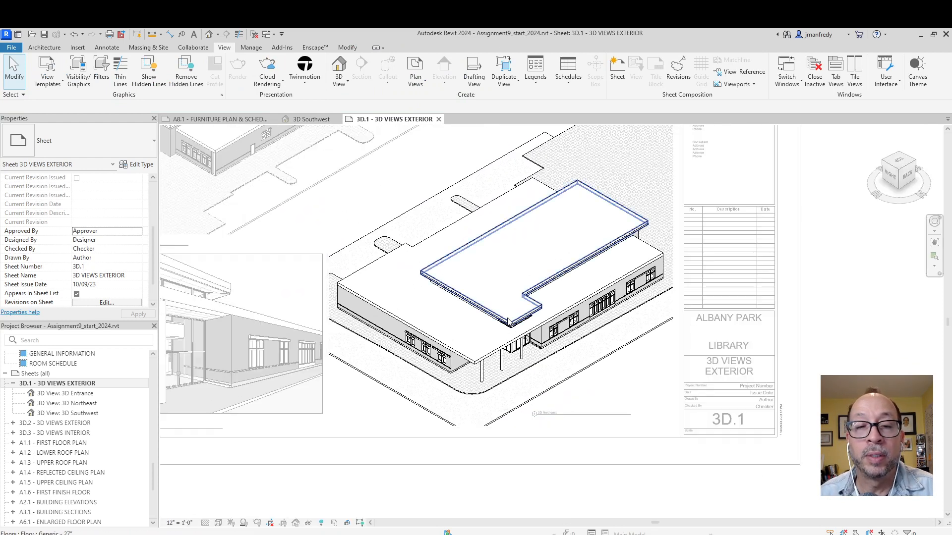
middle_click_drag(527, 286, 523, 280)
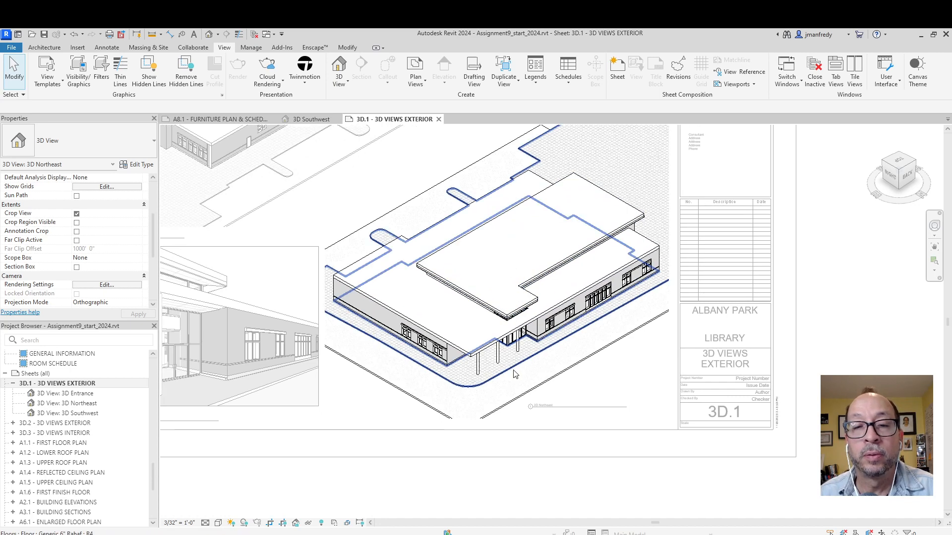
middle_click_drag(614, 387, 613, 395)
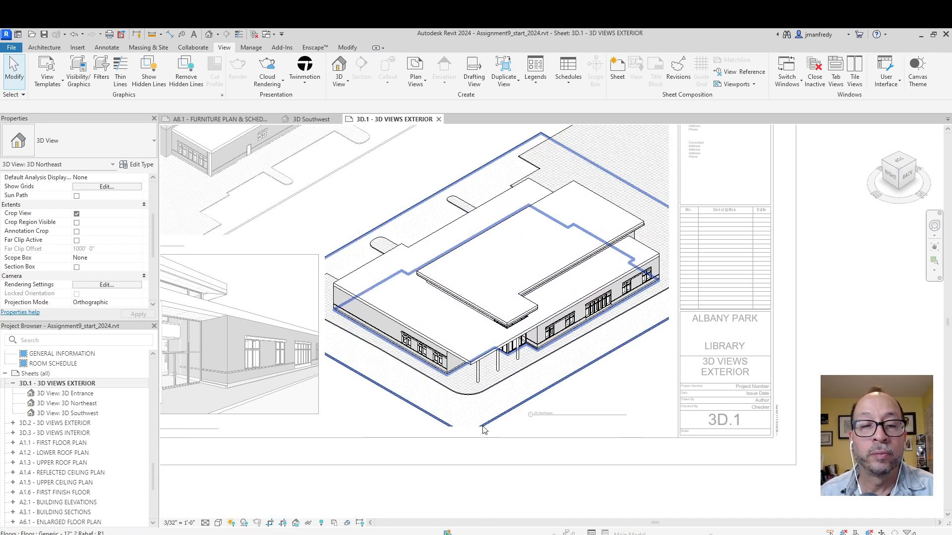
- Review the 3D Northeast viewport's Graphic Display Options, including the model display style choices, and cancel without changes
left_click(218, 523)
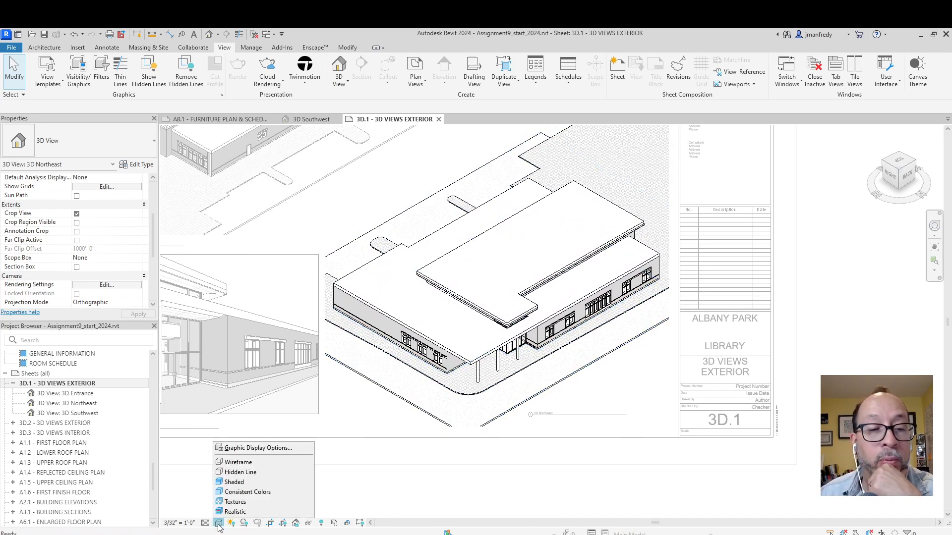
left_click(263, 449)
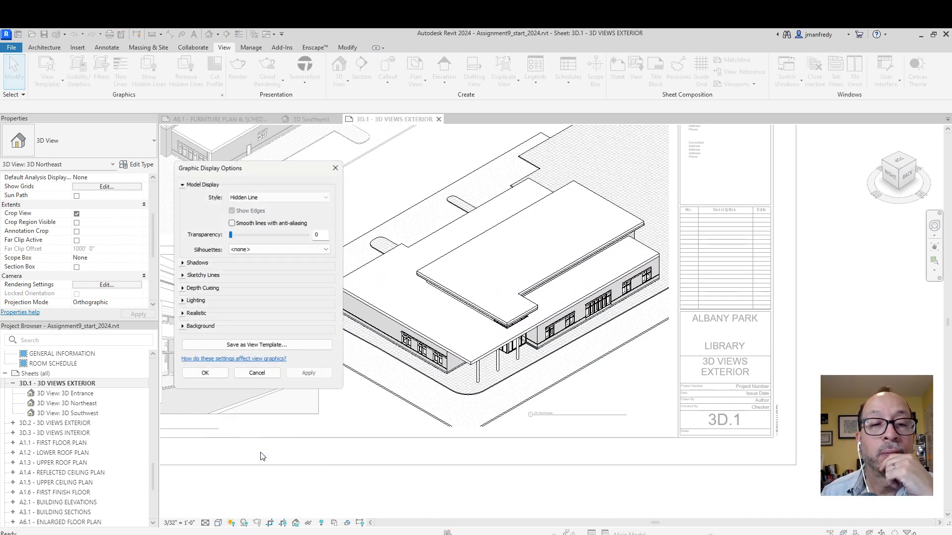
left_click_drag(254, 172, 244, 262)
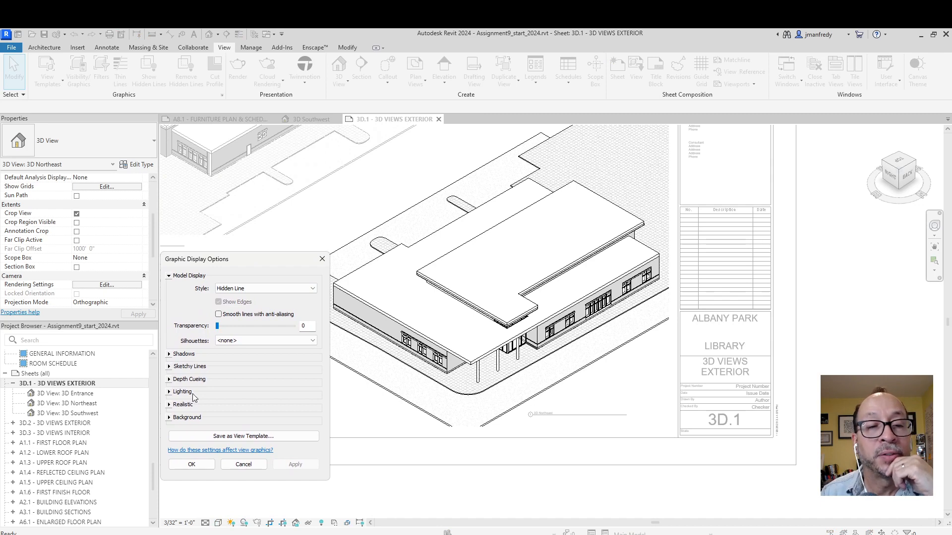
left_click(239, 289)
left_click(238, 291)
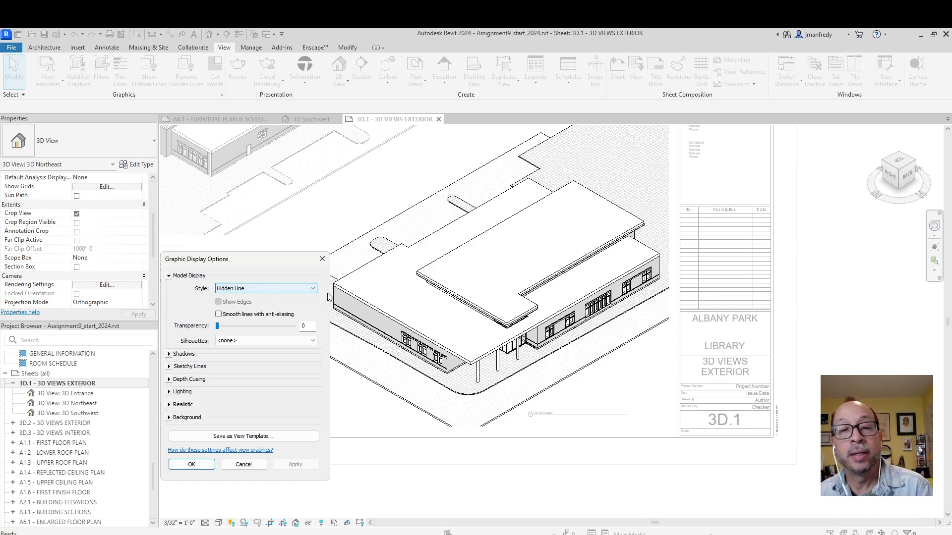
left_click(243, 464)
- Deactivate the 3D Northeast viewport and open the 3D Northeast view in its own window
scroll(434, 367, "up", 5)
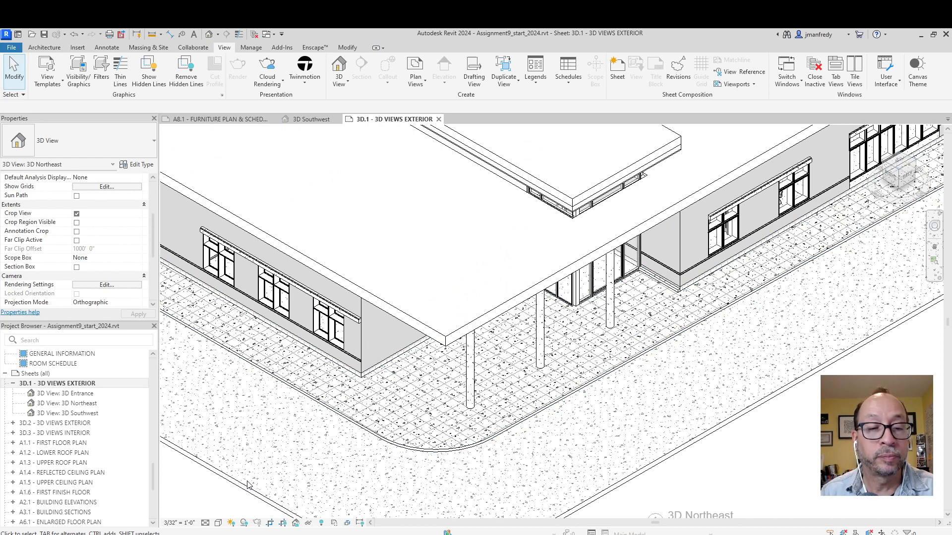
left_click(219, 523)
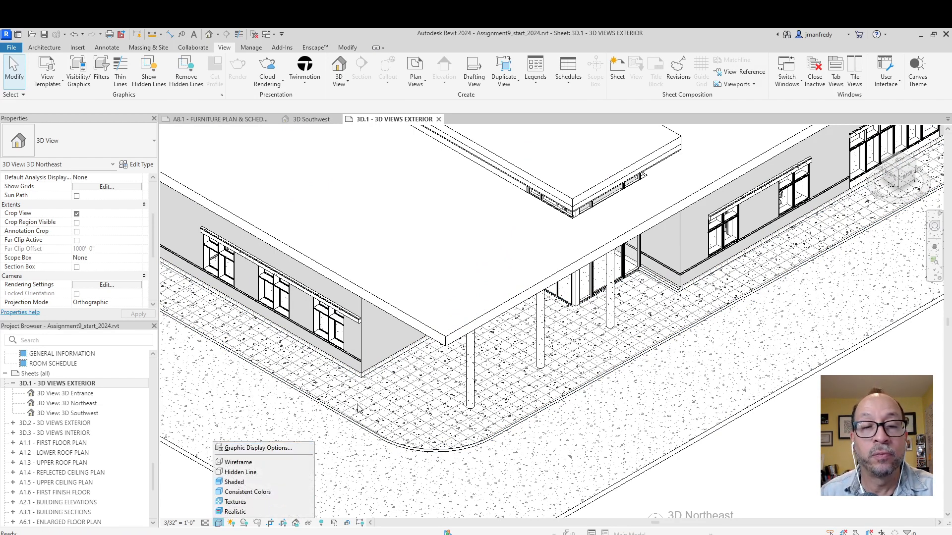
scroll(563, 354, "down", 8)
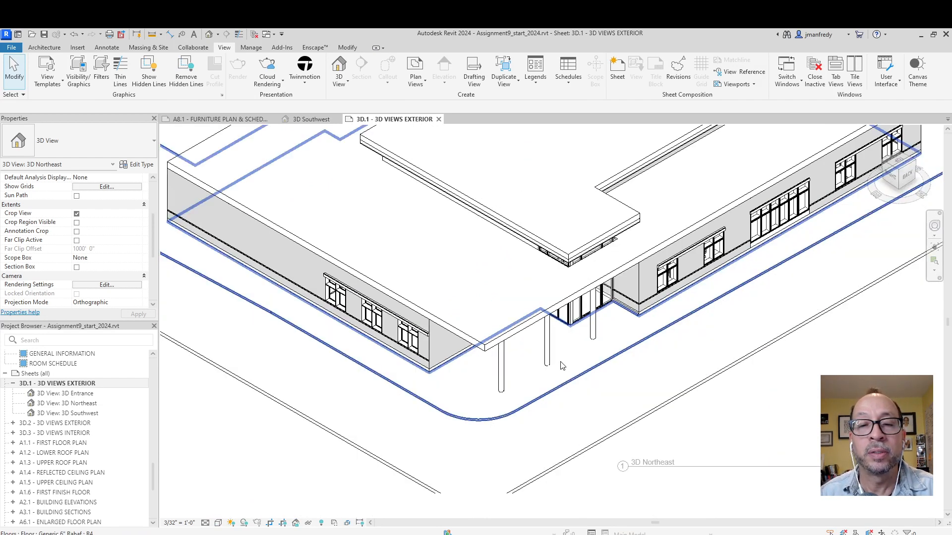
double_click(779, 366)
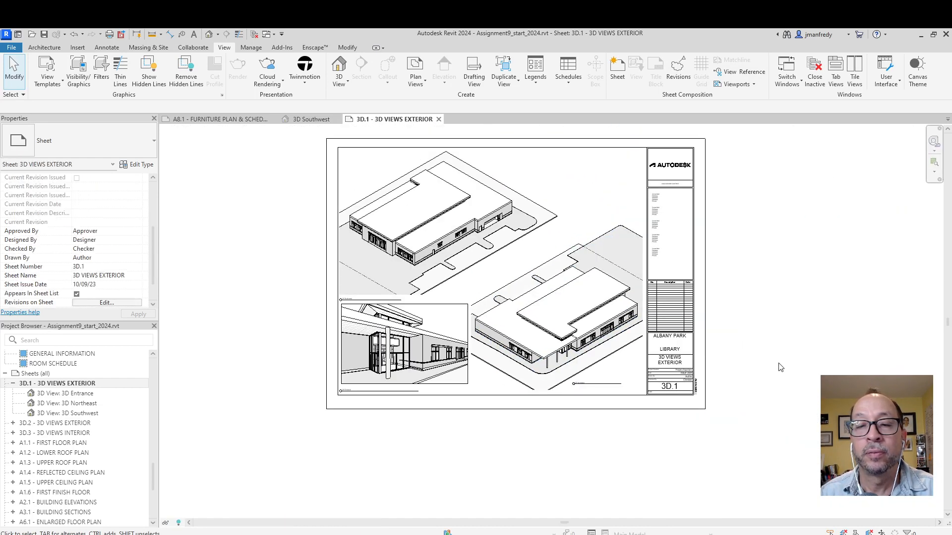
left_click(61, 394)
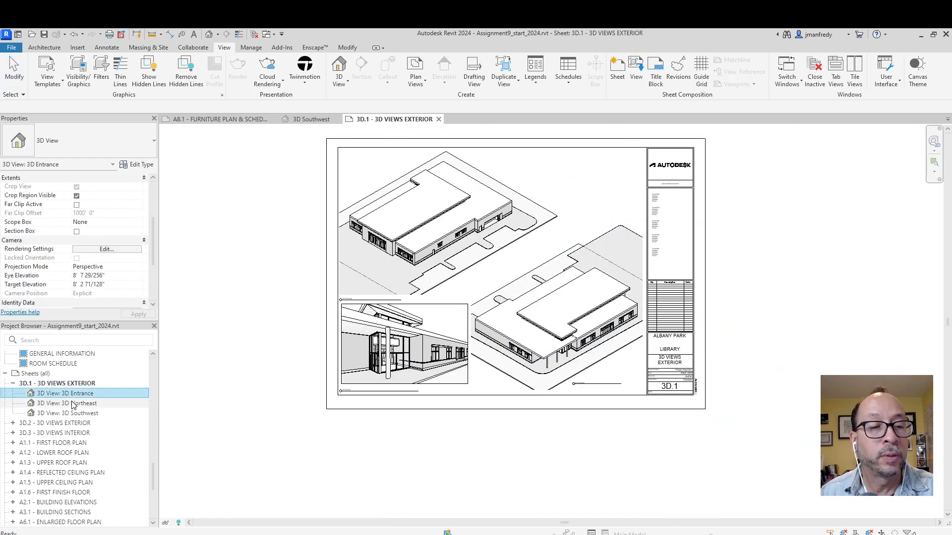
double_click(73, 404)
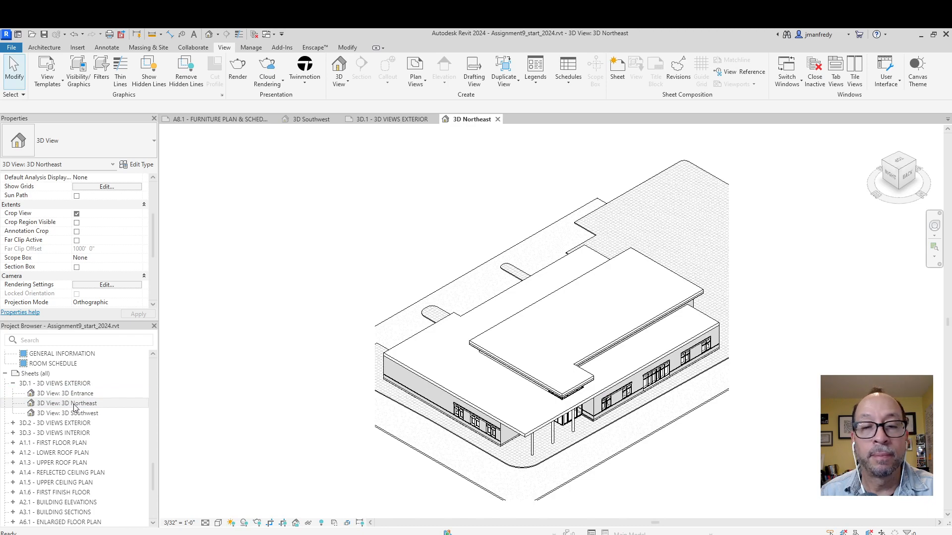
- Open the Graphic Display Options for the 3D Northeast view
middle_click_drag(303, 378, 228, 352)
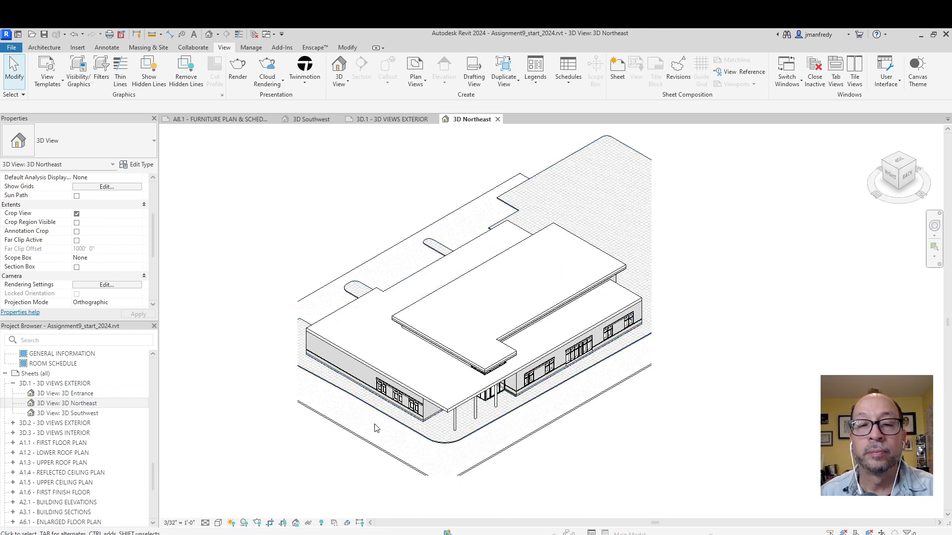
scroll(392, 422, "up", 5)
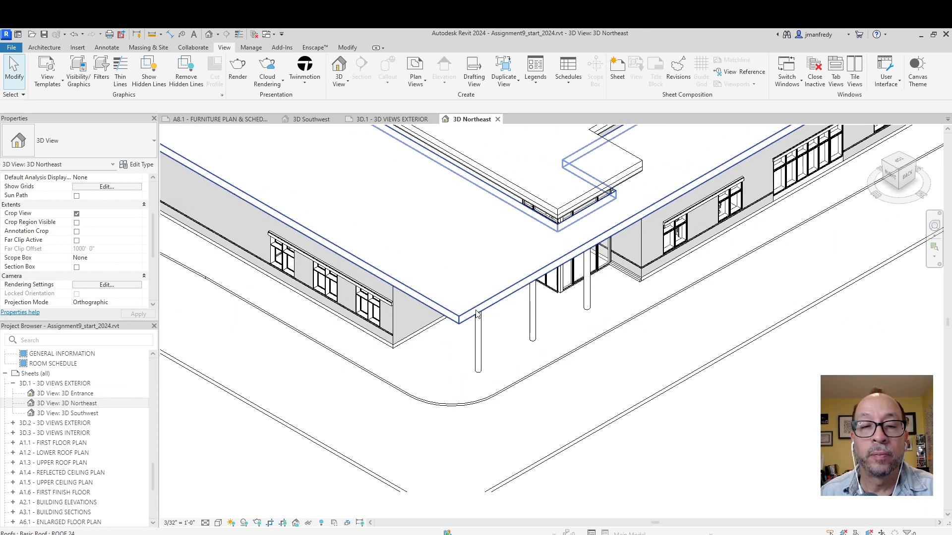
scroll(477, 313, "up", 1)
left_click(219, 523)
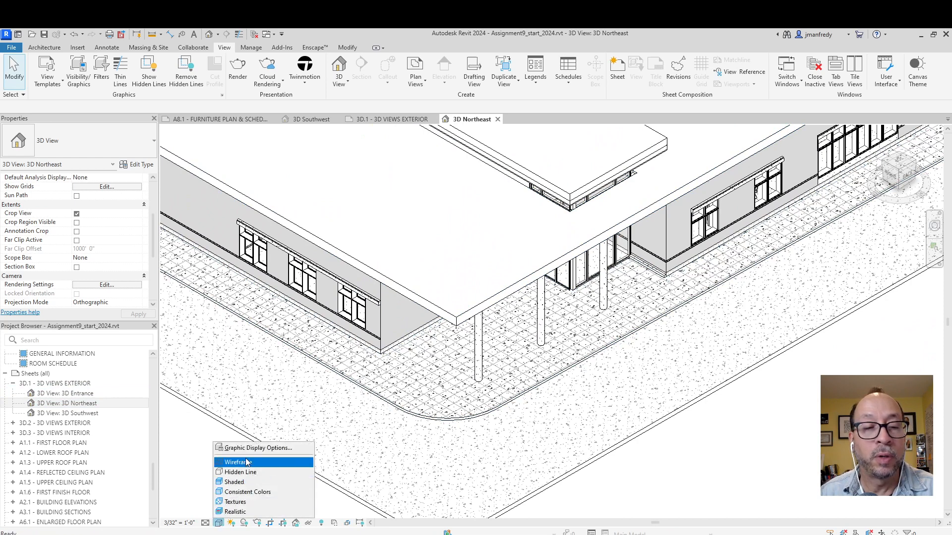
left_click(258, 448)
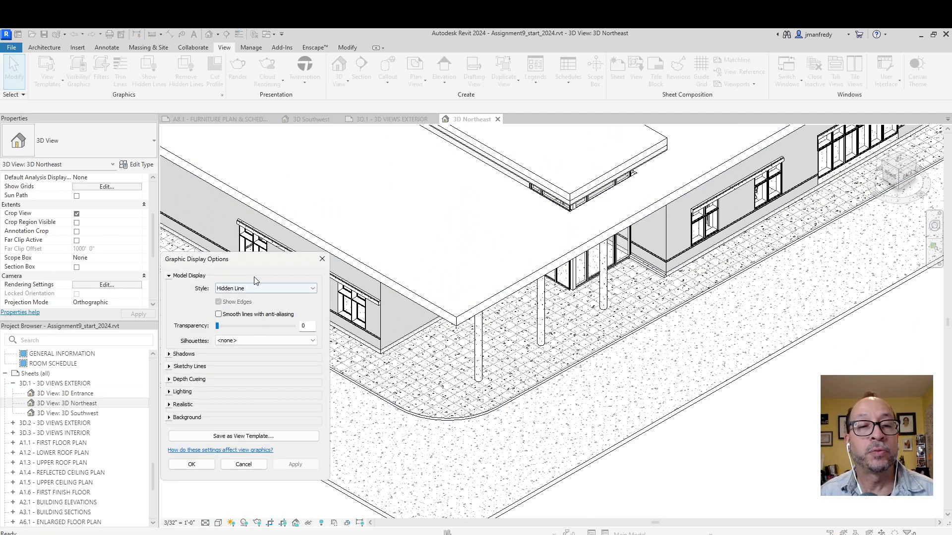
- Apply <Wide Lines> silhouettes to the 3D Northeast view through its graphic display options
left_click_drag(268, 259, 286, 234)
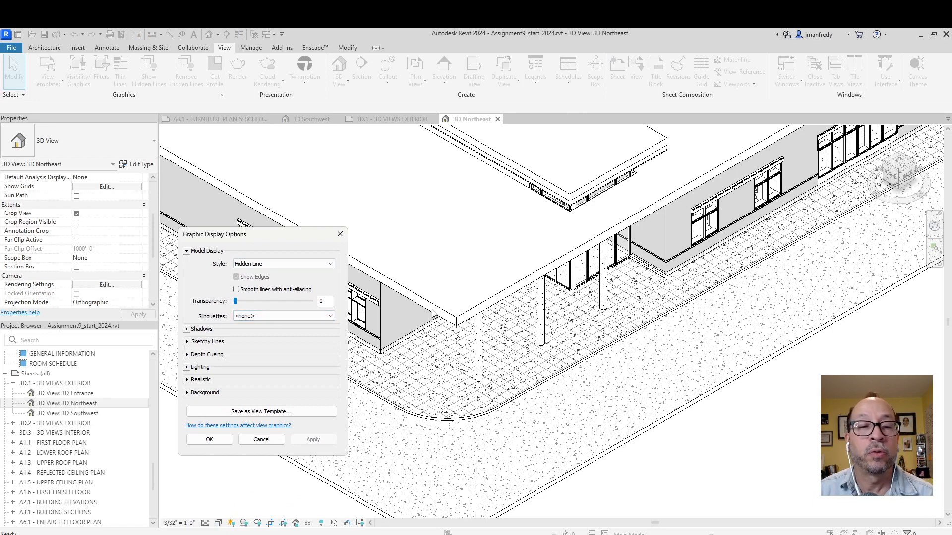
left_click(320, 316)
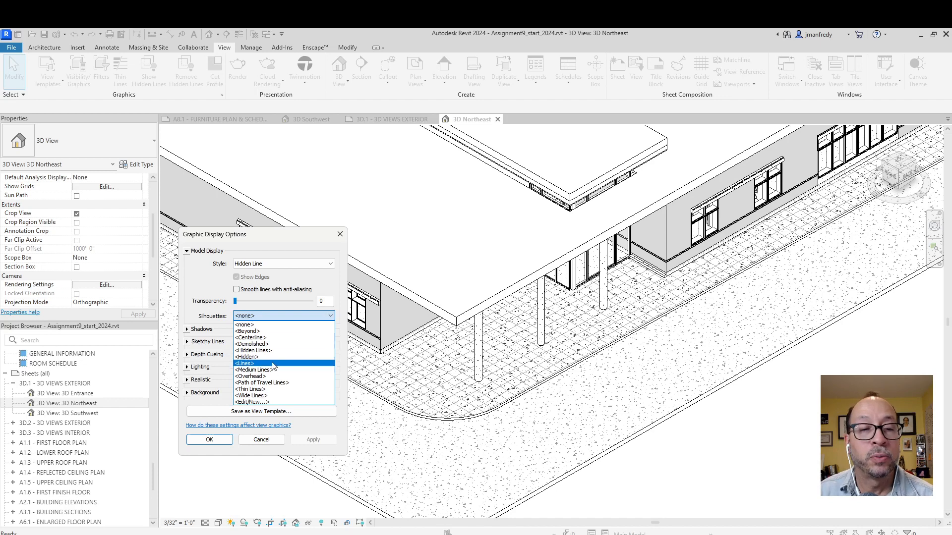
left_click(262, 396)
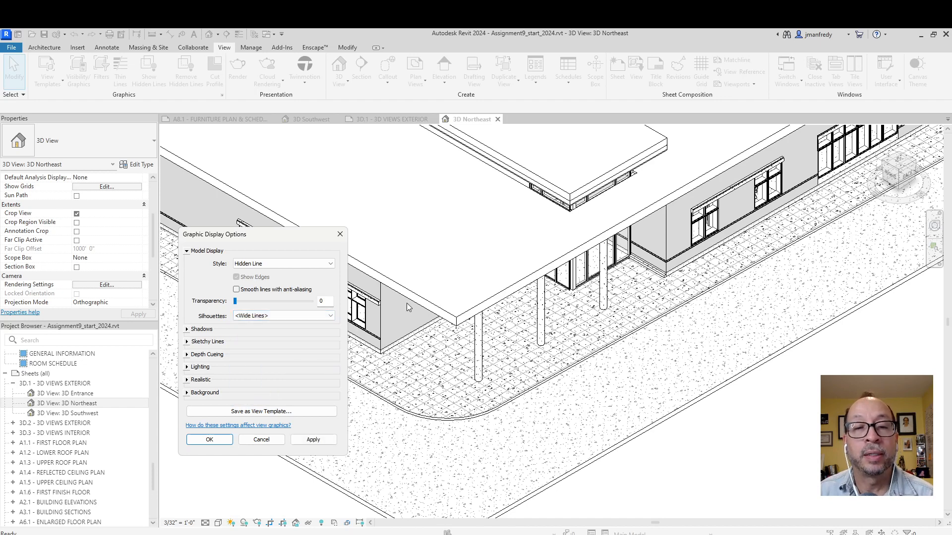
left_click(311, 440)
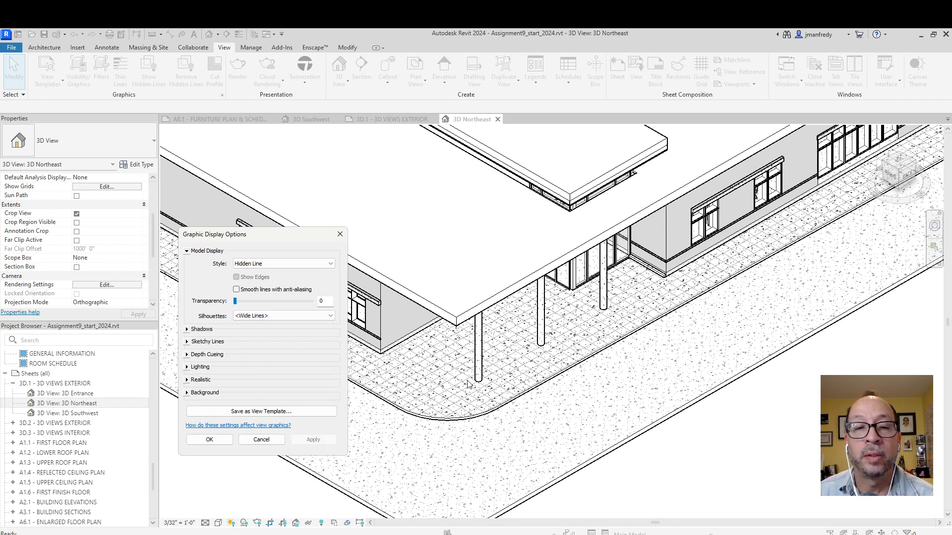
- Change the 3D Northeast view's silhouettes to <Medium Lines> and inspect the building corner with the columns up close
left_click(274, 316)
left_click(253, 370)
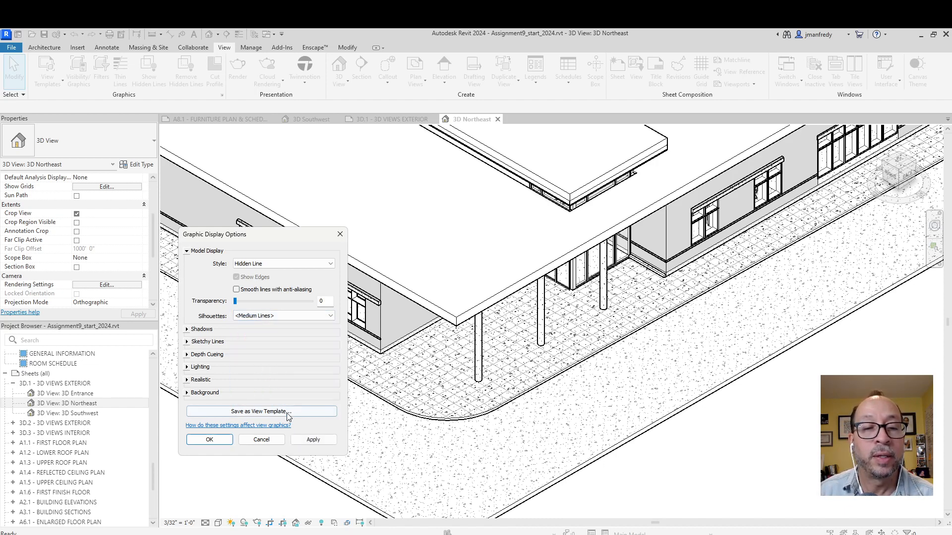
left_click(307, 440)
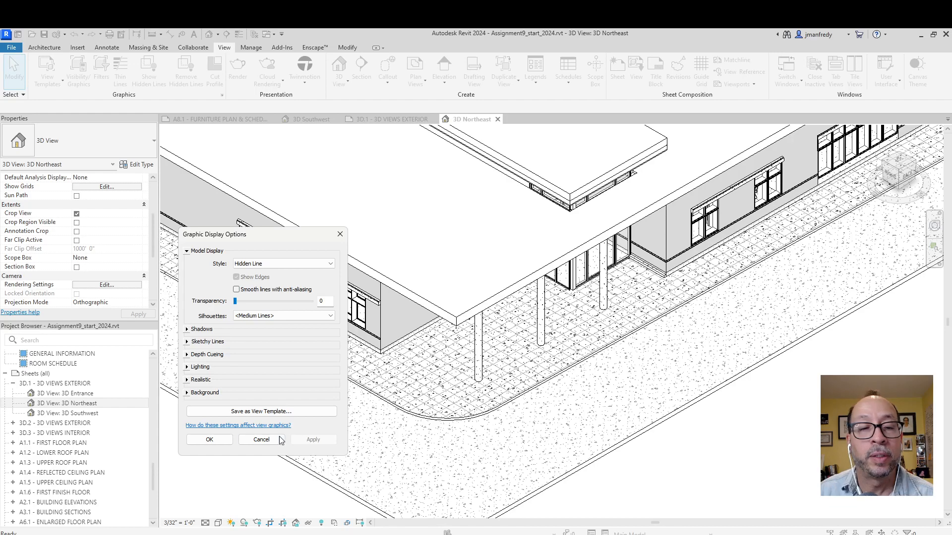
left_click(209, 440)
scroll(411, 351, "up", 4)
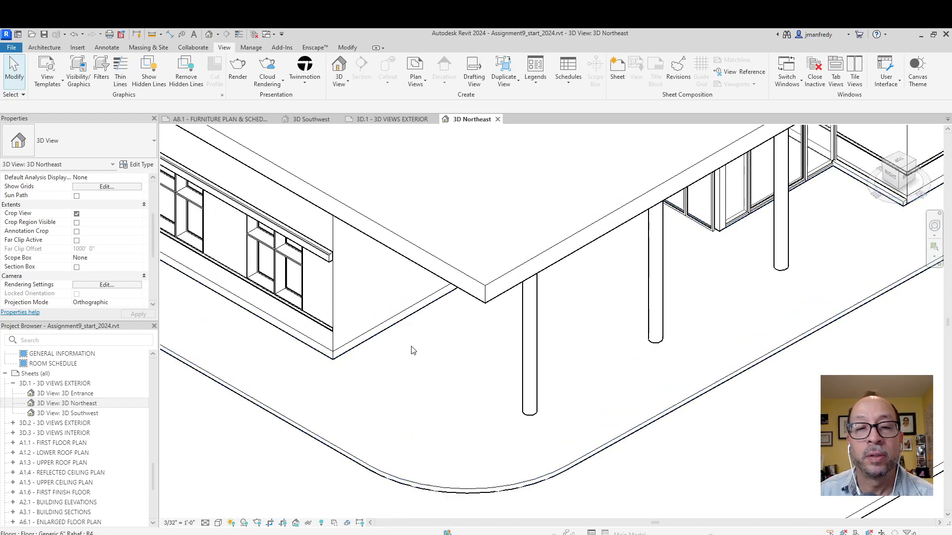
scroll(436, 340, "up", 1)
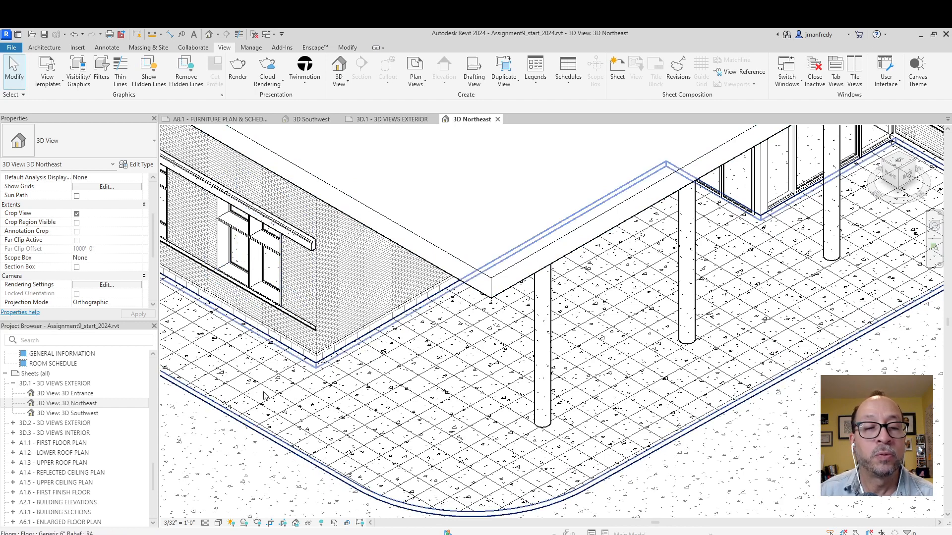
- Reopen the view's graphic display options and set the silhouettes to <Wide Lines>
left_click(219, 523)
left_click(245, 451)
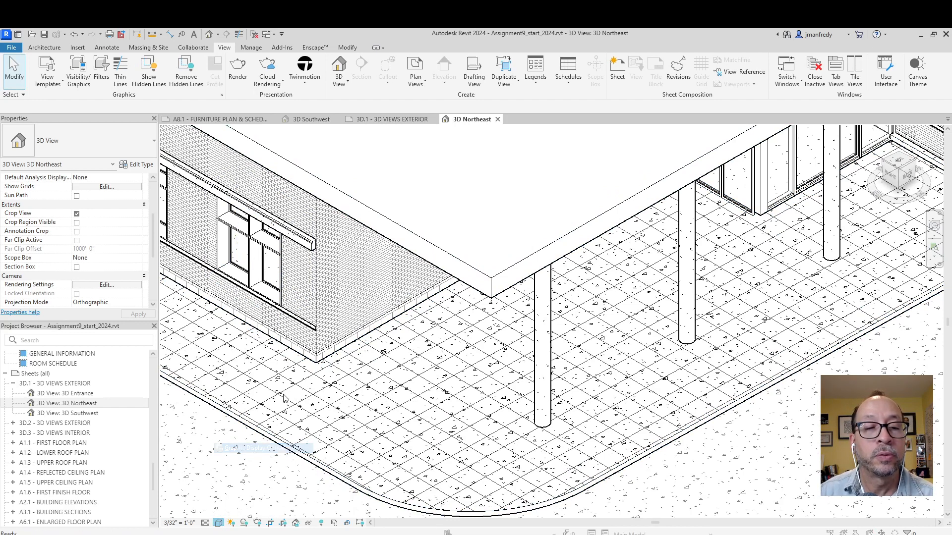
left_click(256, 317)
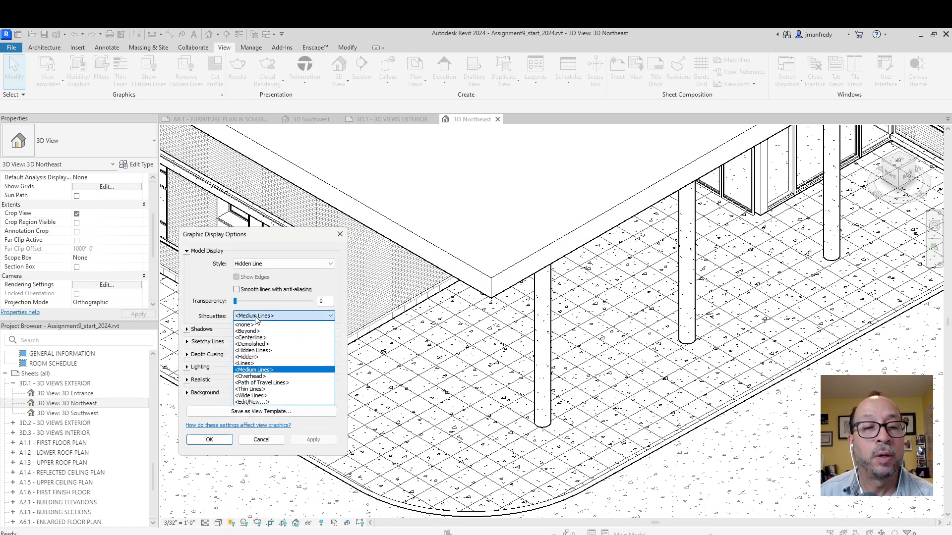
left_click(256, 396)
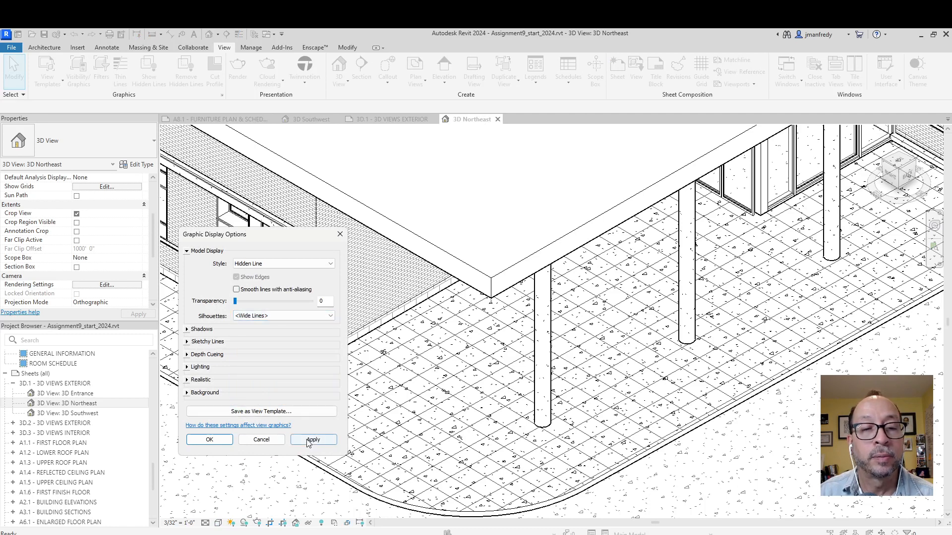
left_click(307, 440)
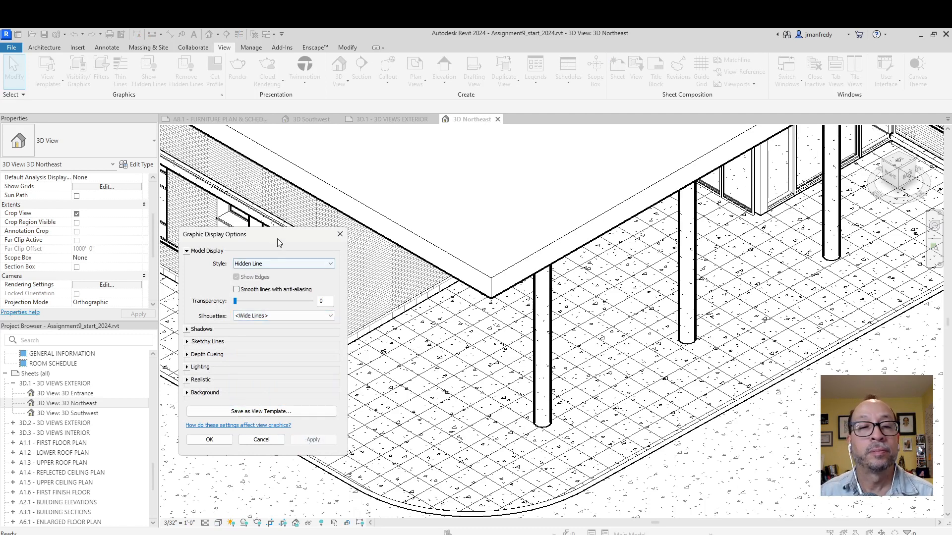
- Enable Show Ambient Shadows for the 3D Northeast view and inspect the shading on the building
mouse_move(278, 236)
left_mouse_down()
mouse_move(386, 250)
mouse_move(383, 217)
left_mouse_up()
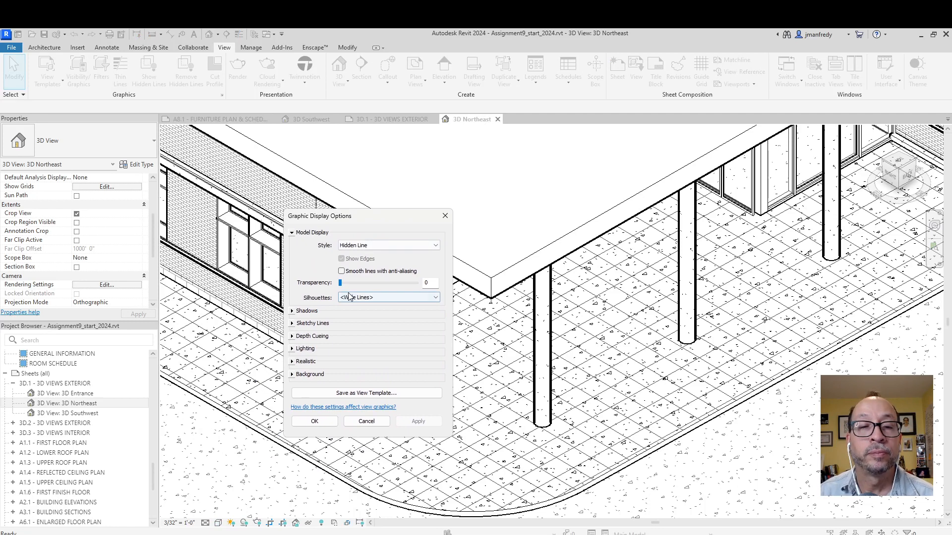
left_click(292, 311)
left_click(342, 330)
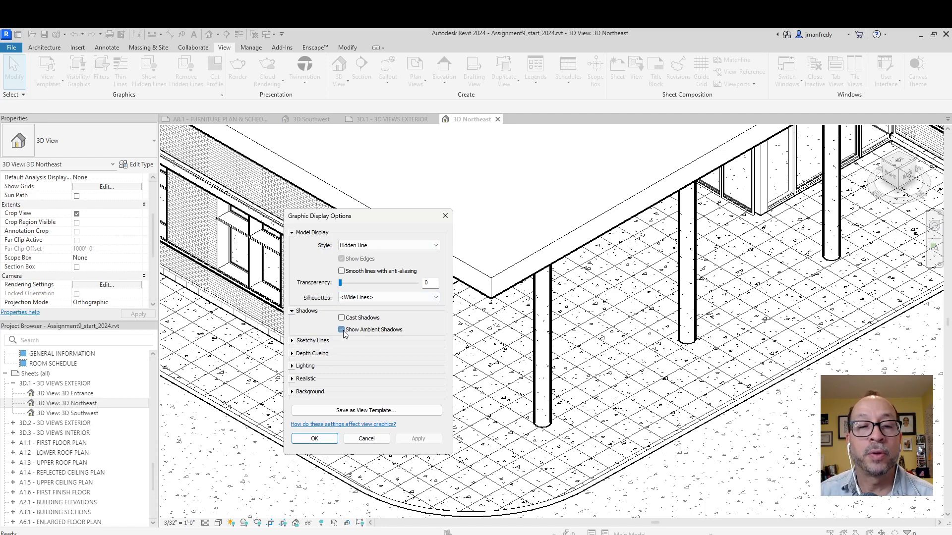
left_click(417, 438)
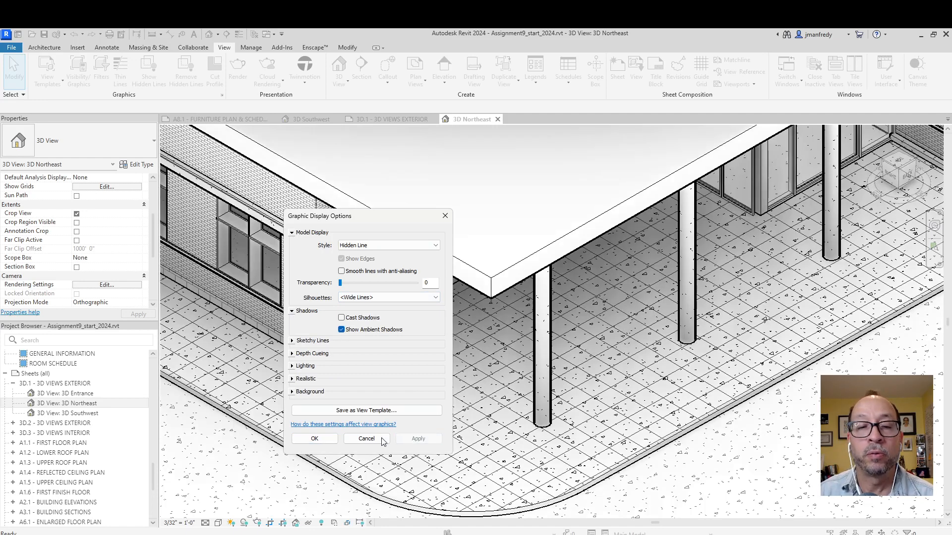
left_click(315, 439)
scroll(410, 334, "down", 8)
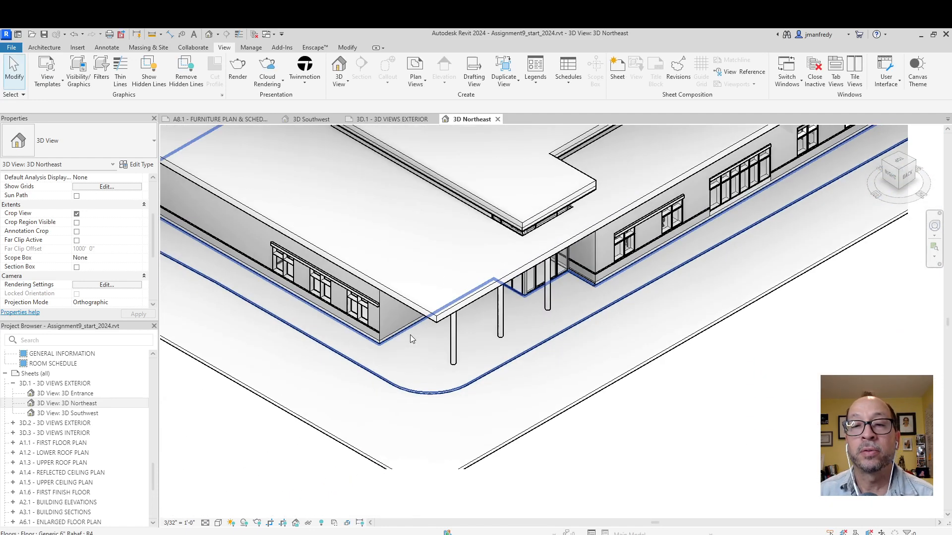
middle_click_drag(410, 335, 685, 472)
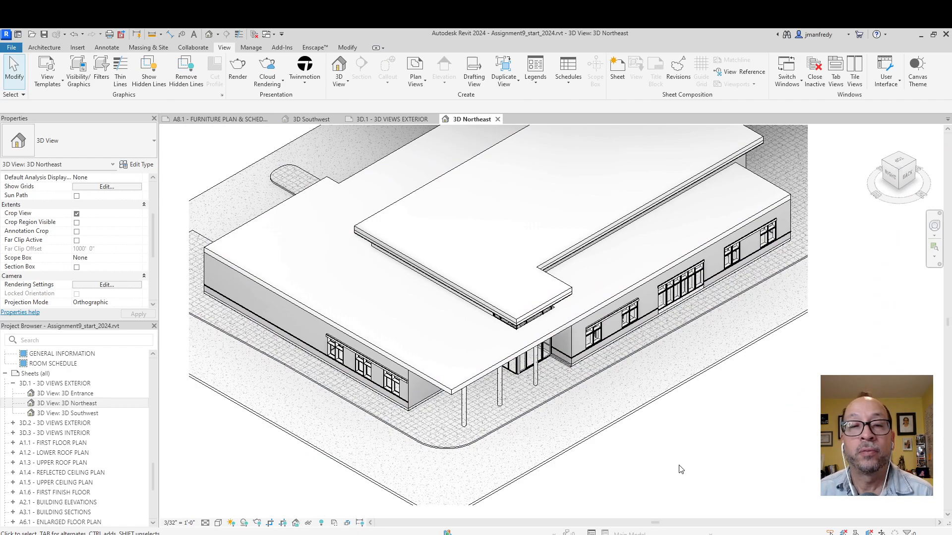
scroll(436, 417, "up", 5)
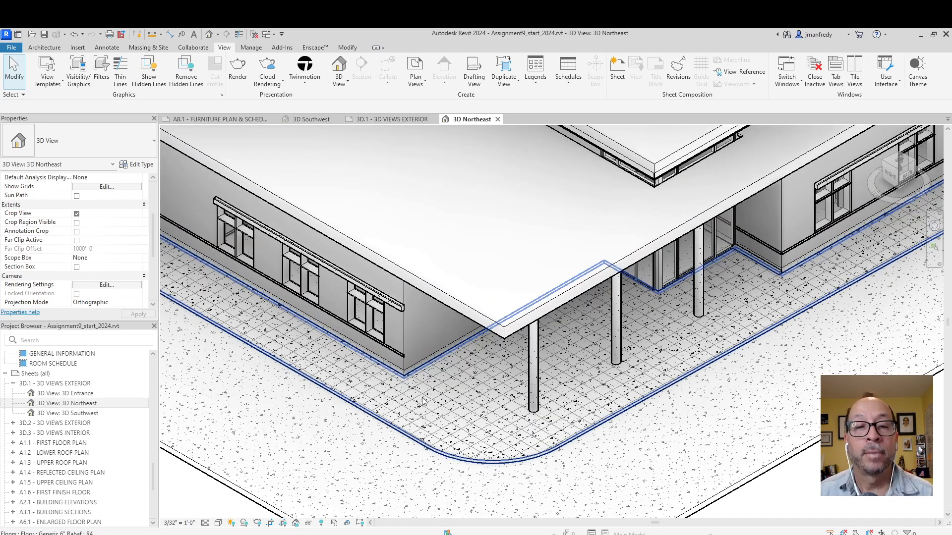
key("v")
key("g")
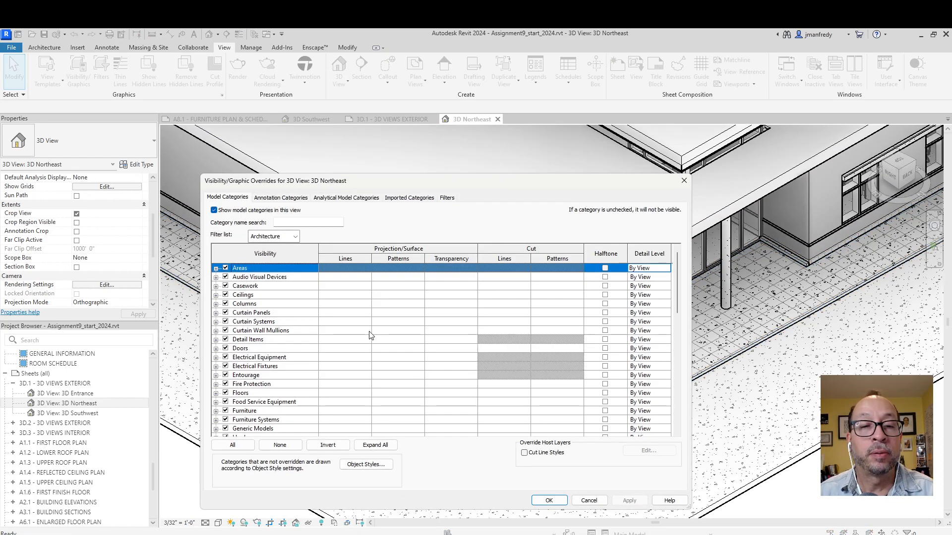
key("Escape")
- Enable Cast Shadows in the view's graphic display options and review the shadows across the building
left_click(218, 523)
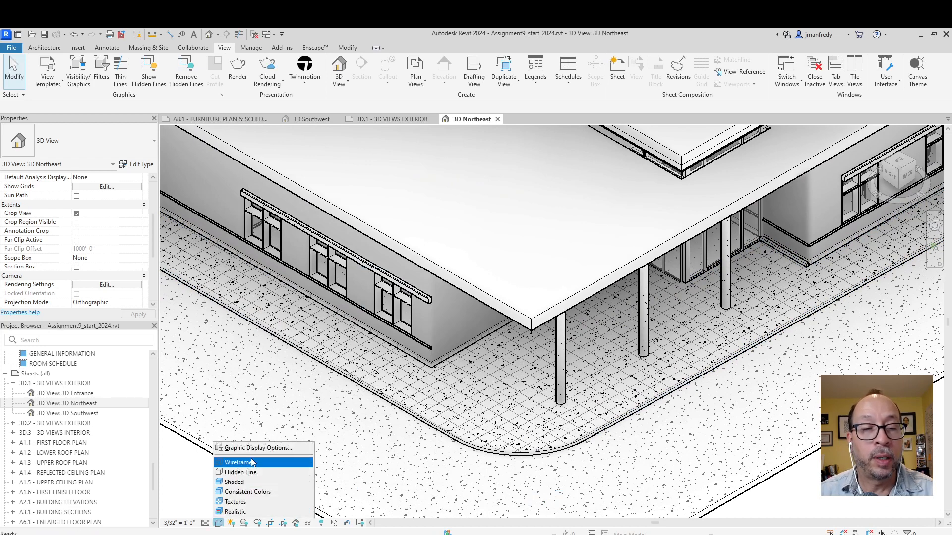
left_click(265, 449)
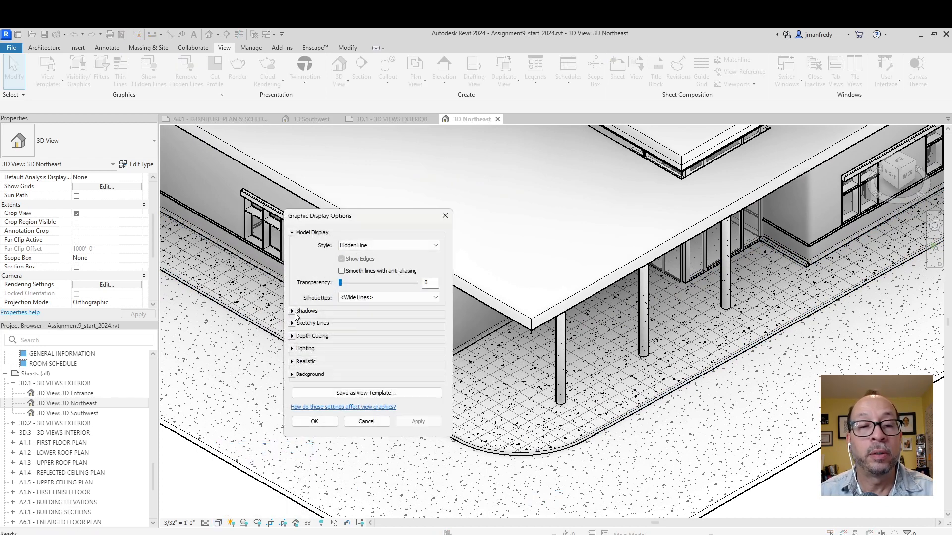
left_click(292, 311)
left_click(341, 318)
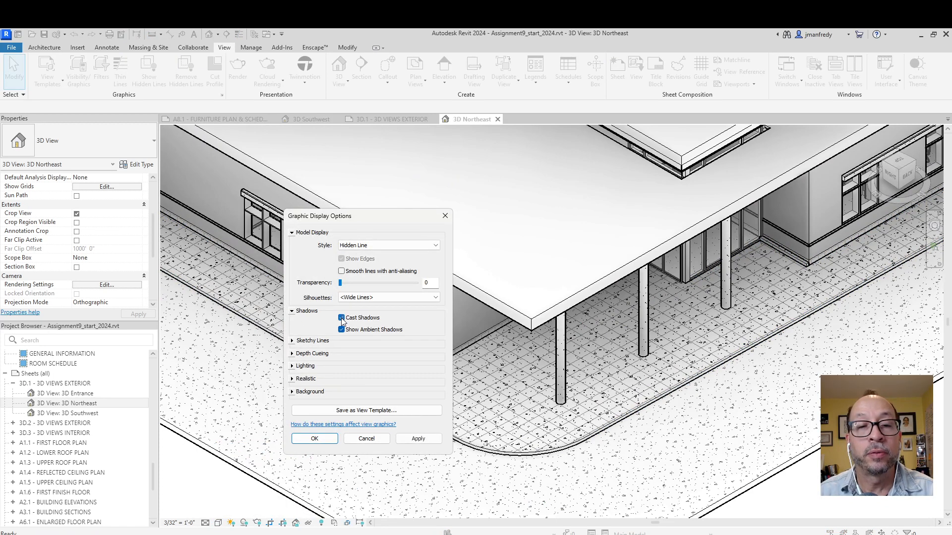
left_click(418, 439)
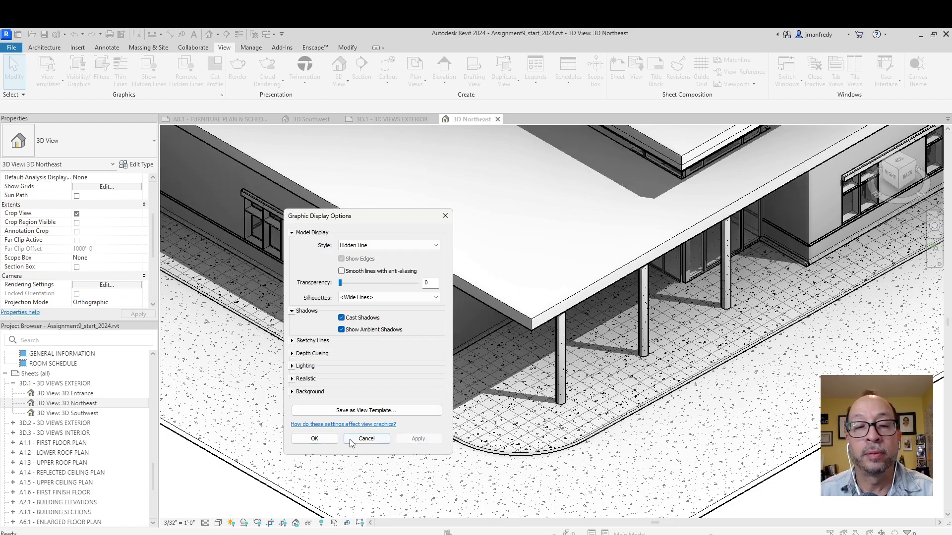
left_click(314, 438)
scroll(391, 368, "down", 1)
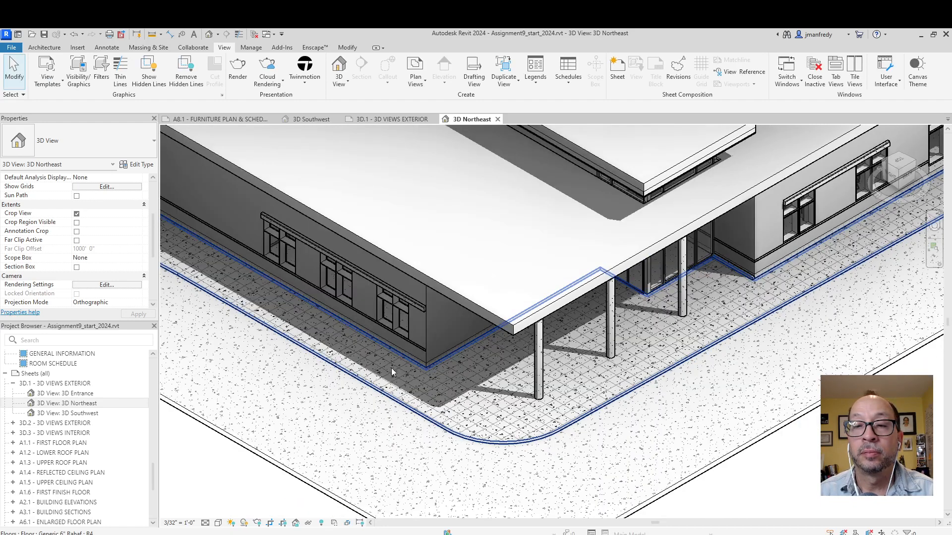
scroll(391, 368, "down", 2)
scroll(657, 395, "down", 1)
middle_click_drag(678, 394, 647, 415)
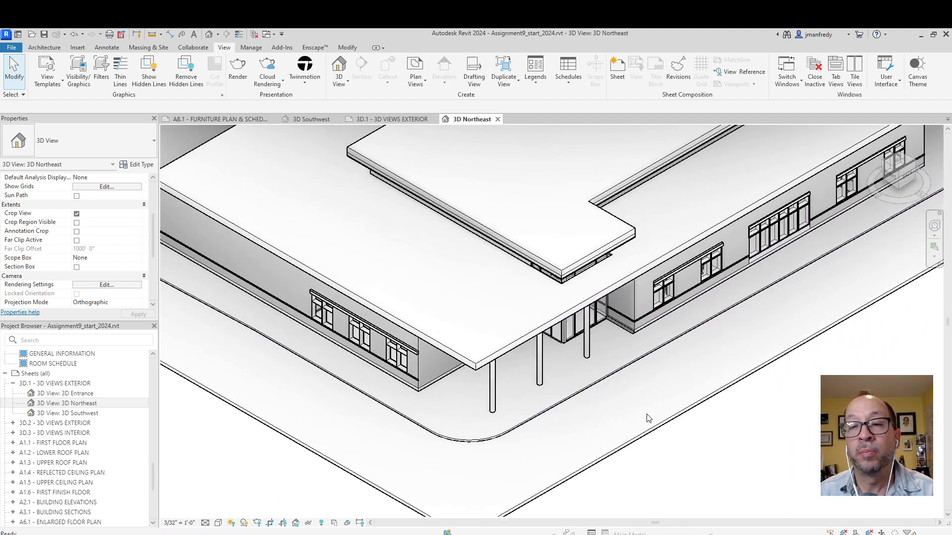
scroll(742, 411, "down", 1)
middle_click_drag(742, 410, 691, 449)
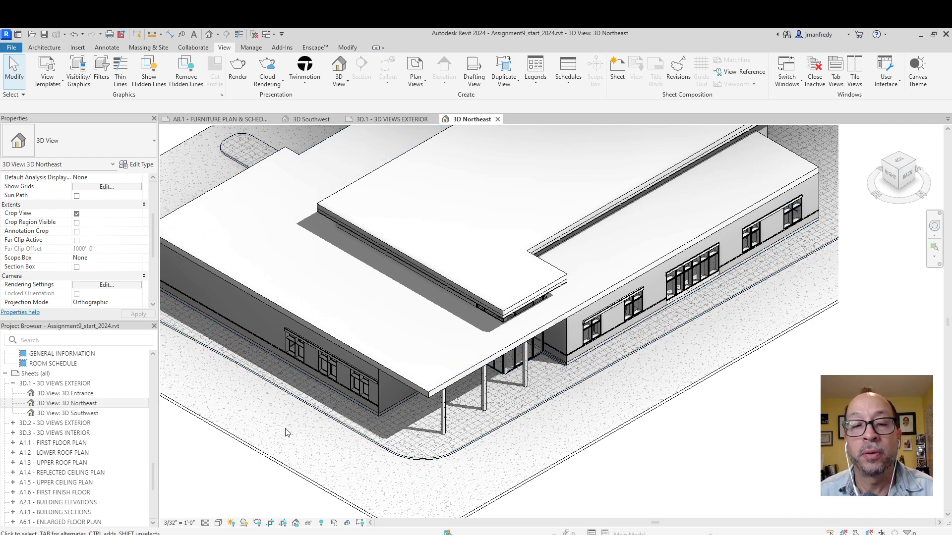
- Apply the view with ambient shadows off, and reapply it with them on, to compare the two looks
left_click(218, 522)
left_click(257, 448)
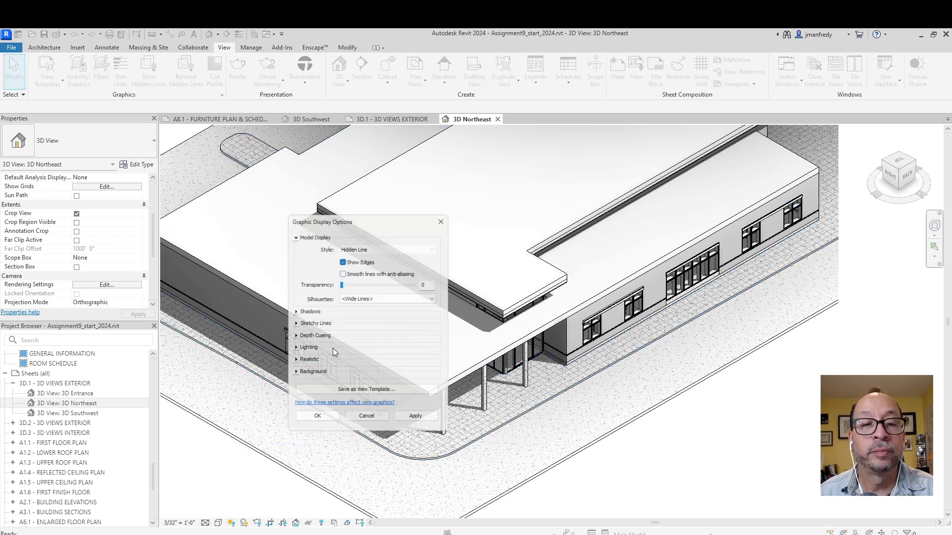
left_click(291, 312)
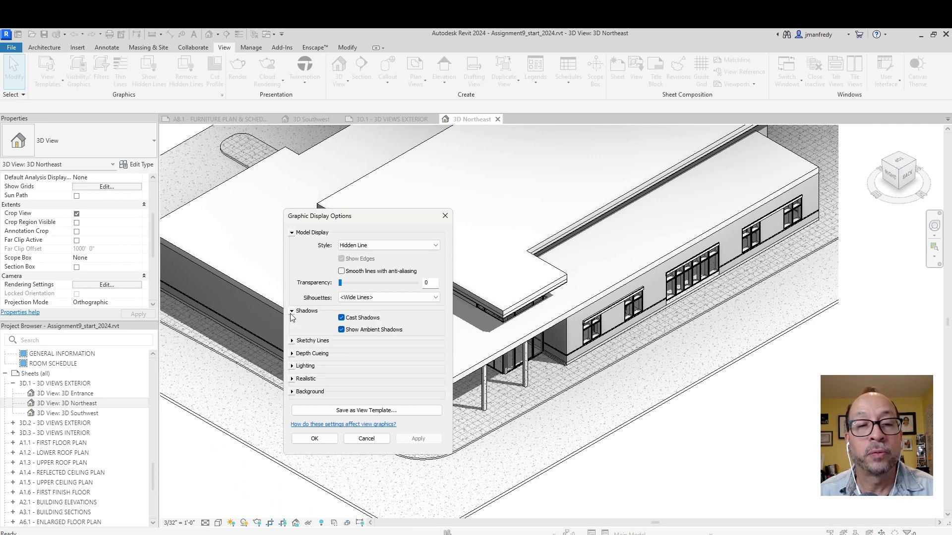
left_click(341, 329)
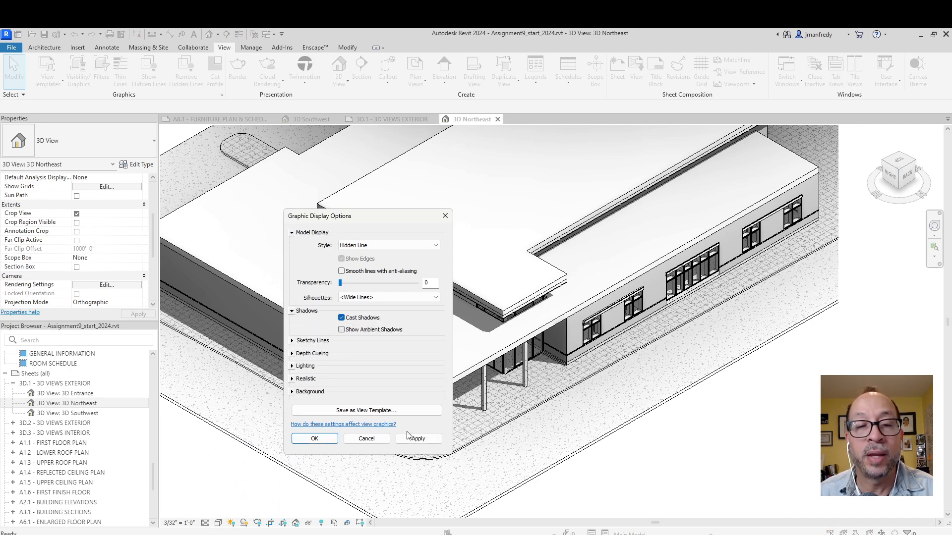
left_click(408, 437)
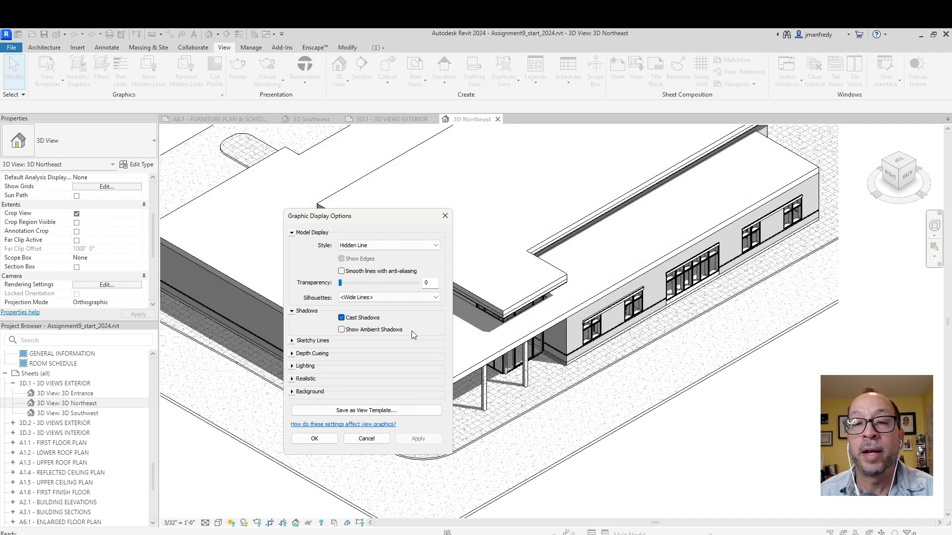
left_click(341, 329)
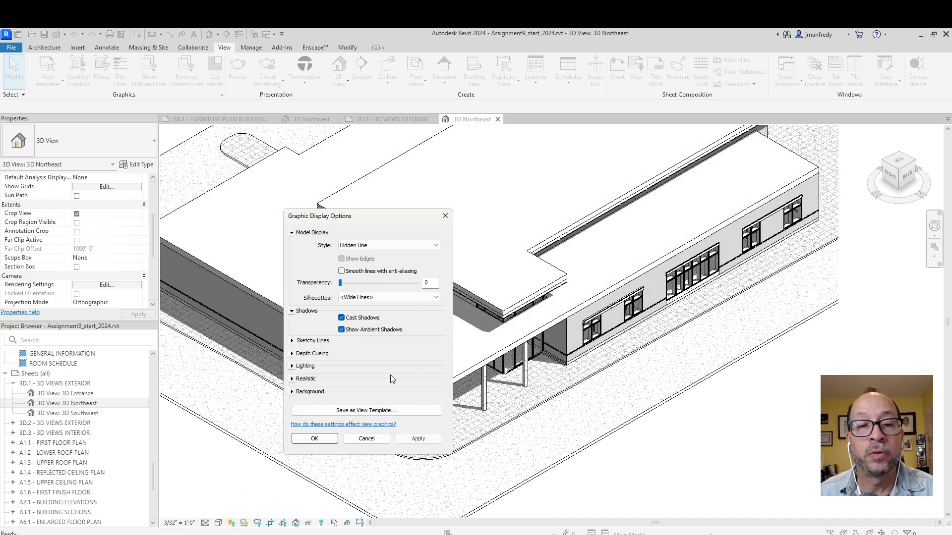
left_click(418, 439)
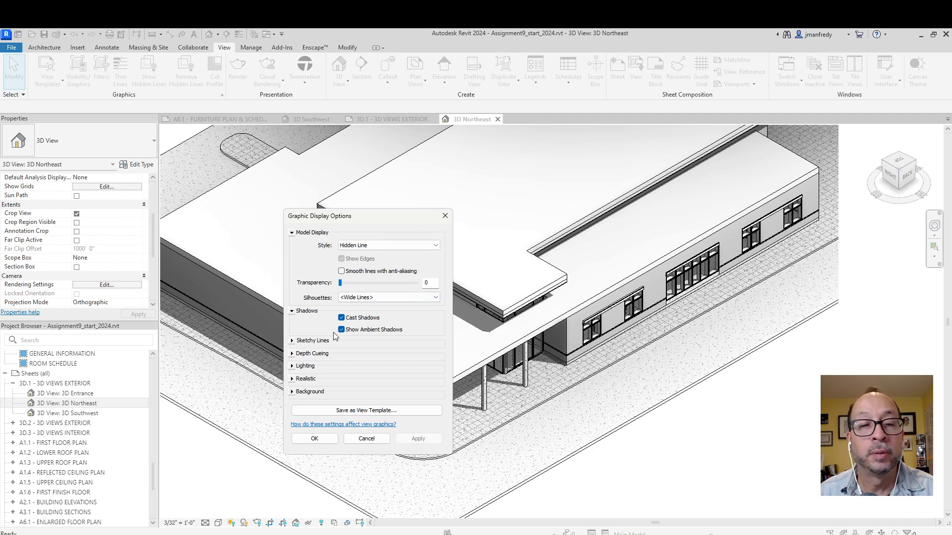
- Enable Sketchy Lines in the view's graphic display options with a Jitter of 6 and apply them to the view
left_click(292, 311)
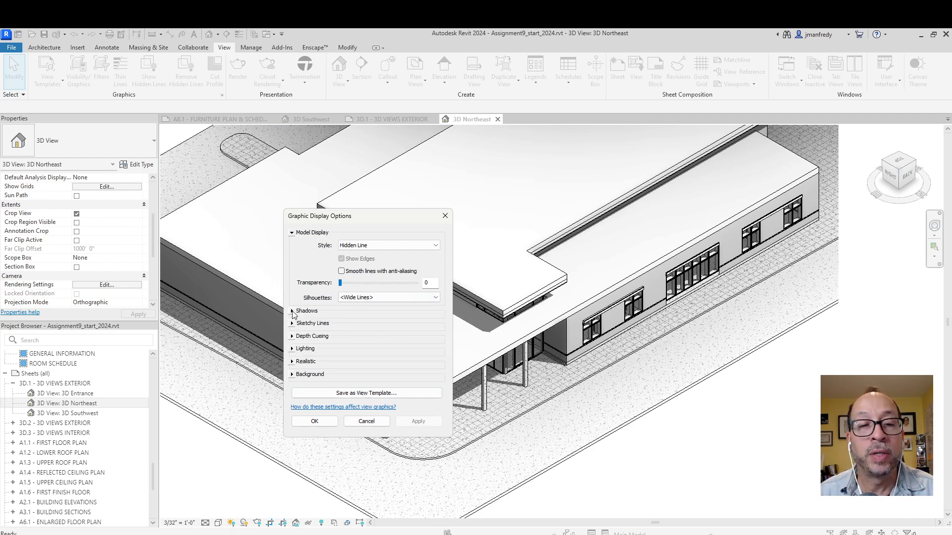
left_click(292, 311)
left_click(292, 311)
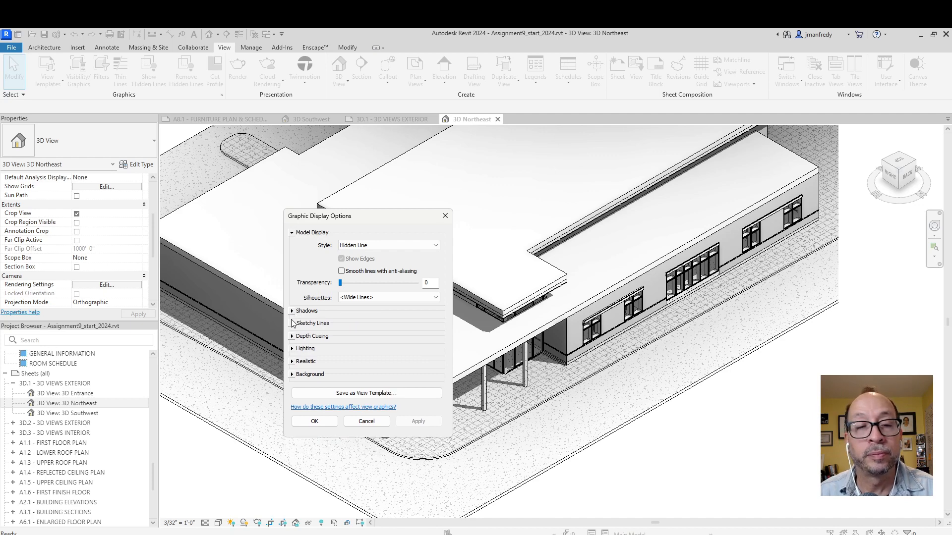
left_click(293, 324)
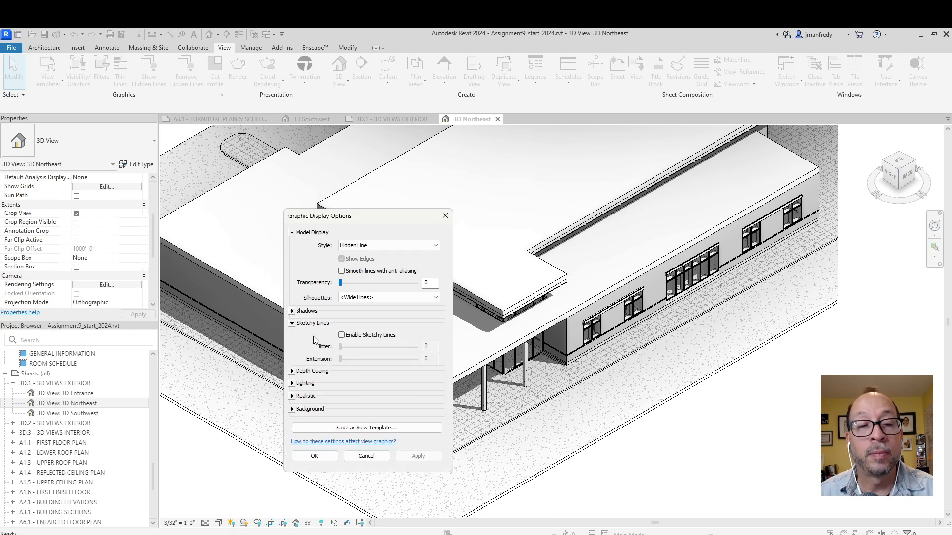
left_click(343, 336)
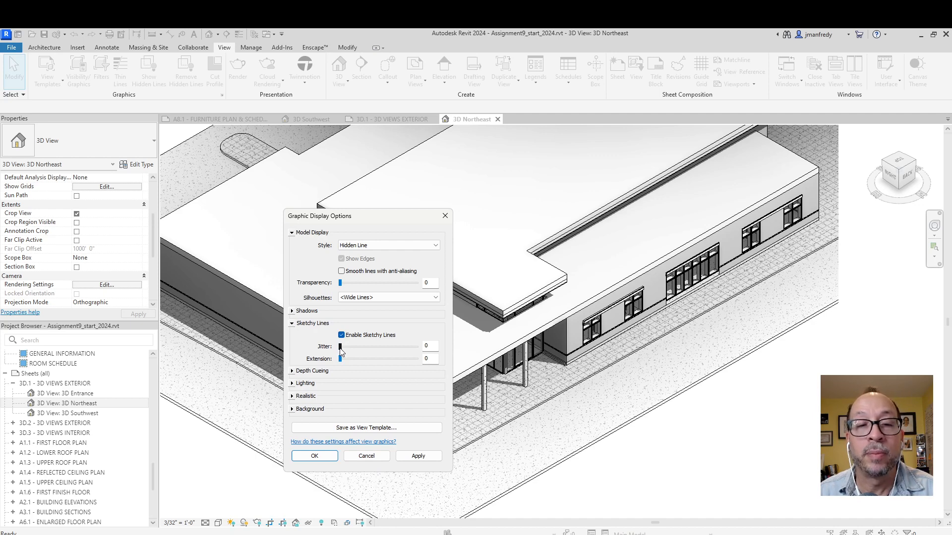
left_click(418, 456)
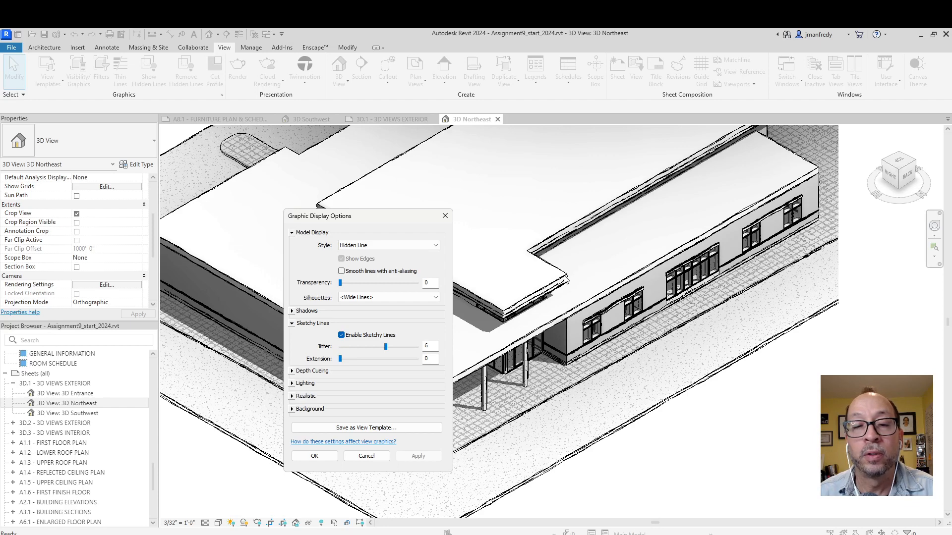
- Set the sketchy lines' Extension to 6, accept the options, and inspect the line ends at the upper roof corner up close
left_click_drag(341, 359, 386, 360)
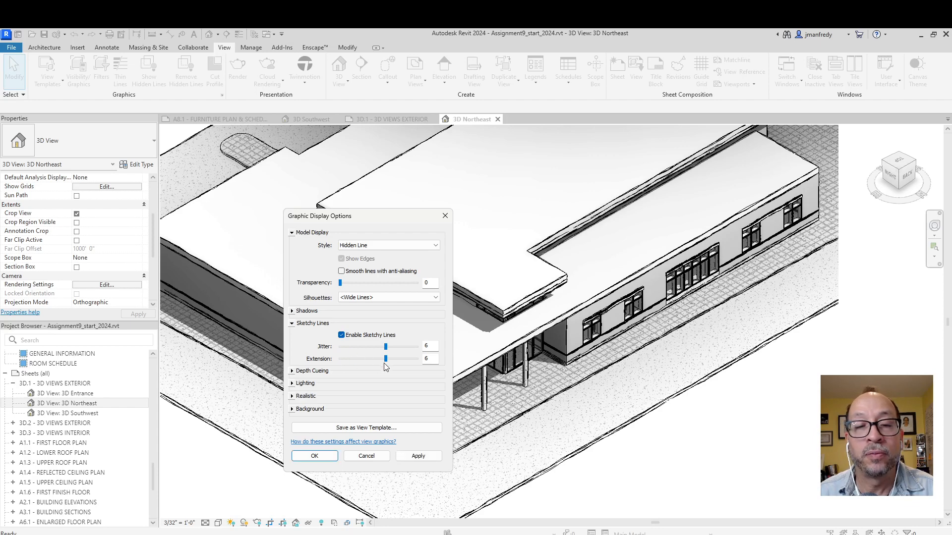
left_click(415, 456)
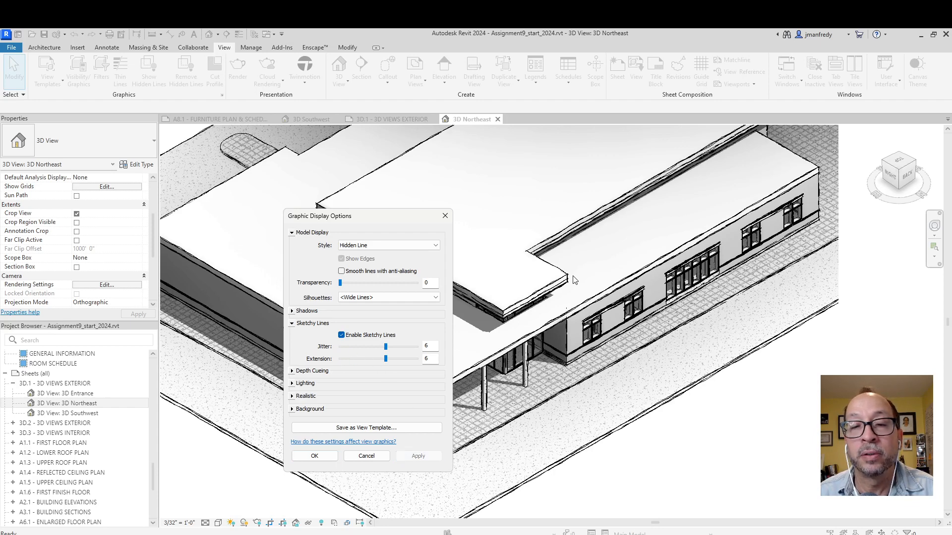
left_click(314, 456)
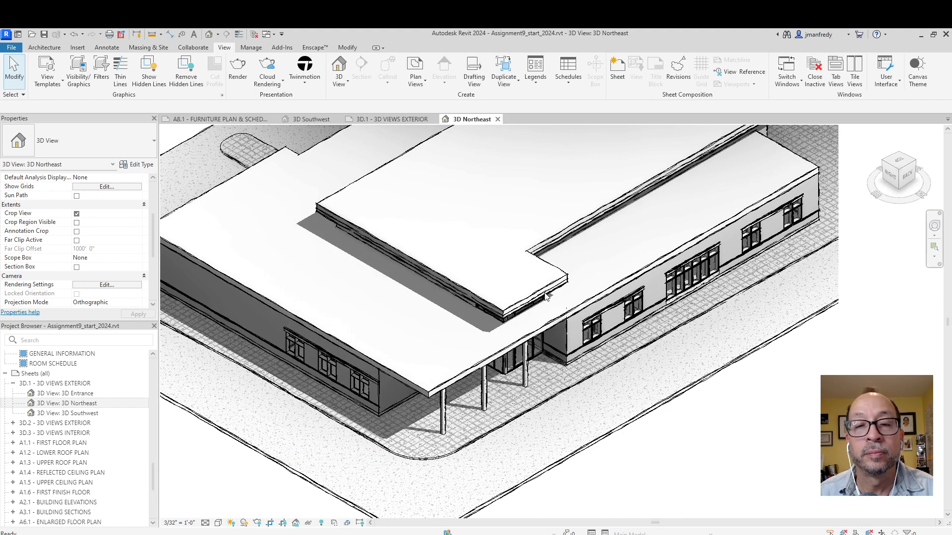
scroll(587, 268, "up", 5)
scroll(587, 267, "up", 3)
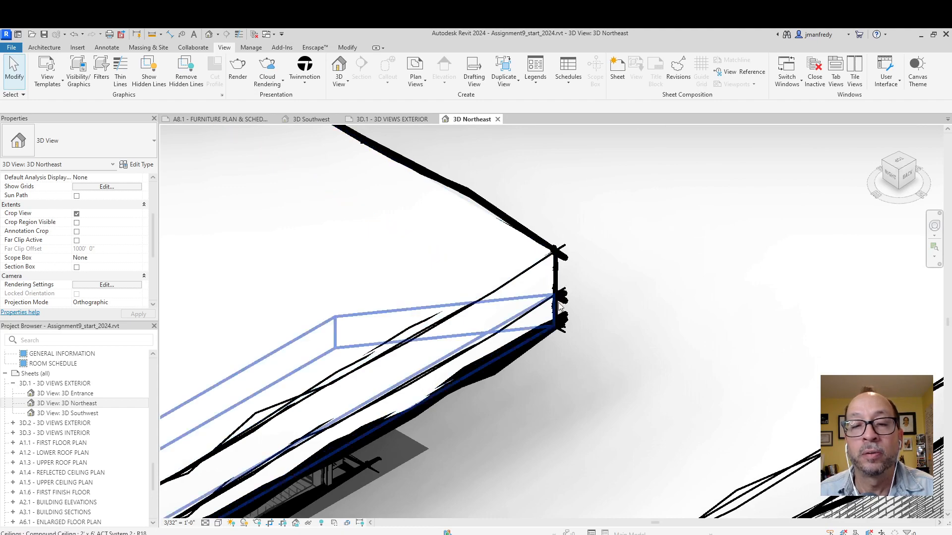
scroll(559, 306, "down", 5)
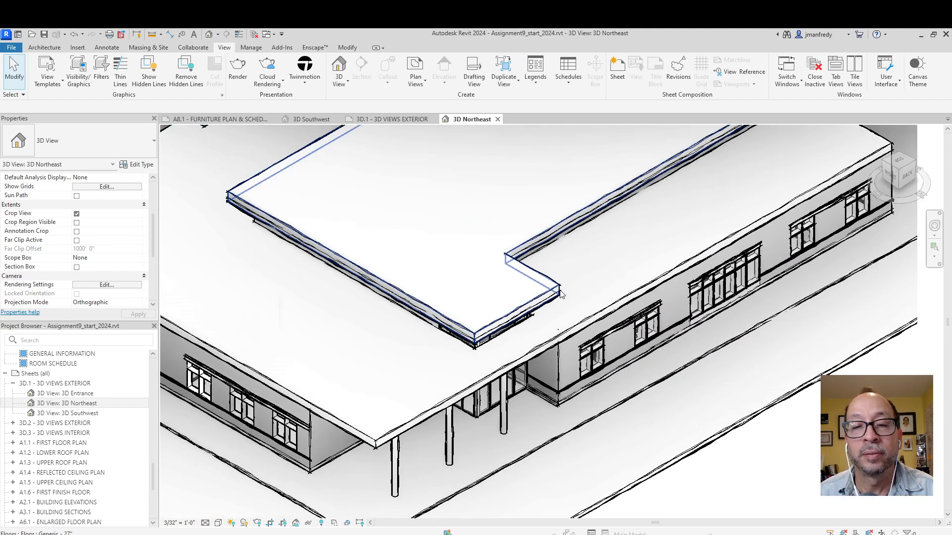
scroll(561, 295, "down", 3)
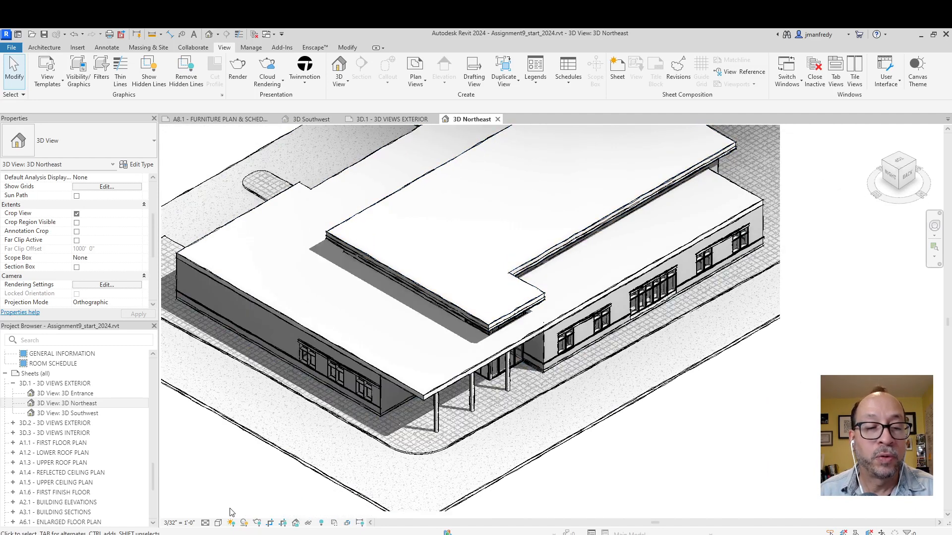
- Reopen the view's graphic display options and disable Sketchy Lines
left_click(218, 523)
left_click(239, 447)
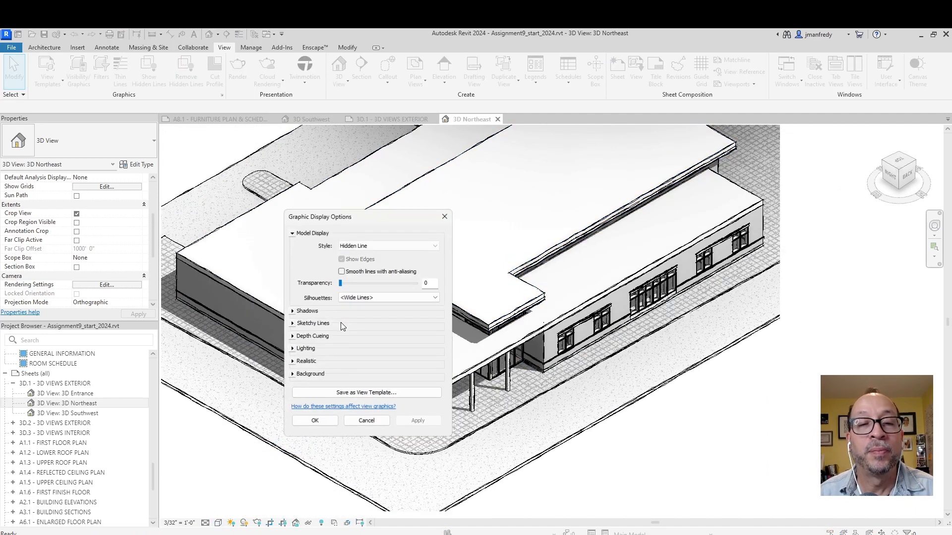
left_click(292, 323)
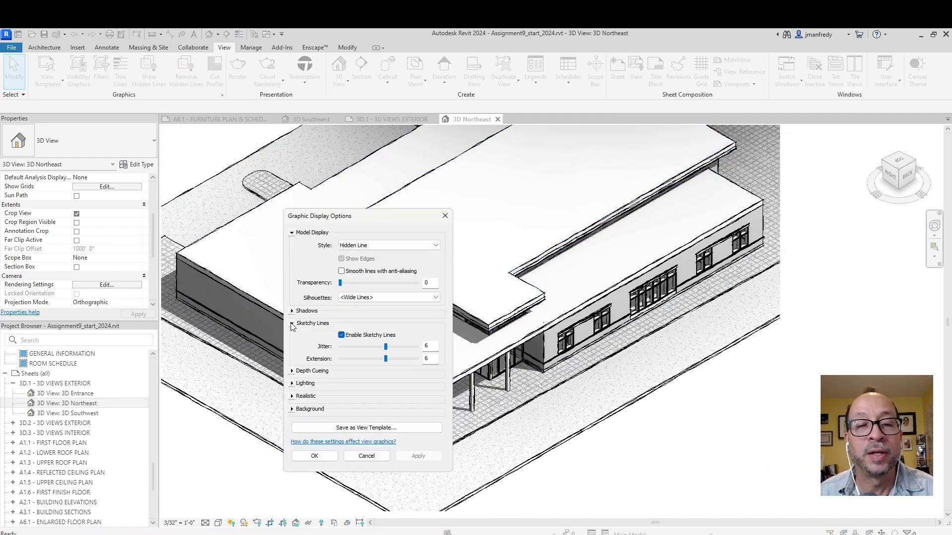
left_click(342, 336)
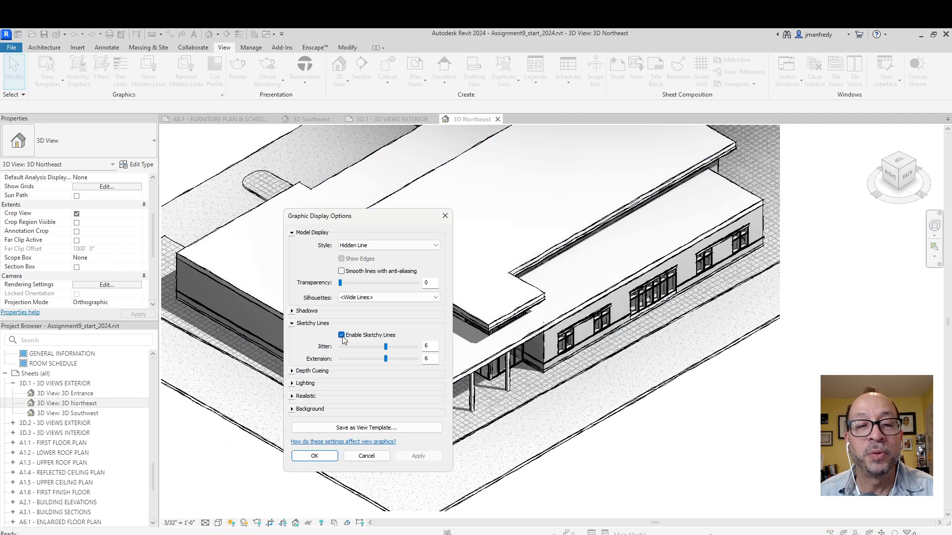
- Try a lighting Shadows value of 0 and apply it to see its effect on the building
left_click(299, 384)
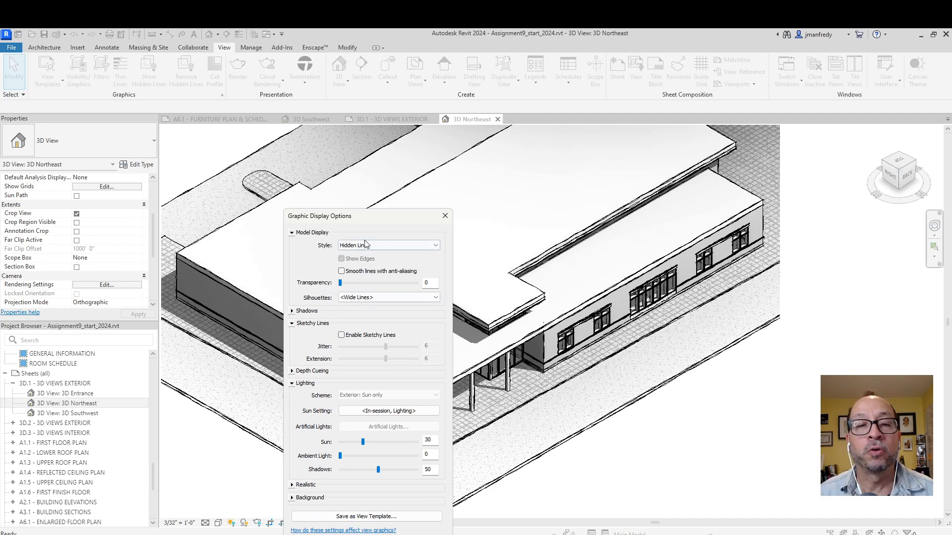
left_click_drag(376, 216, 289, 157)
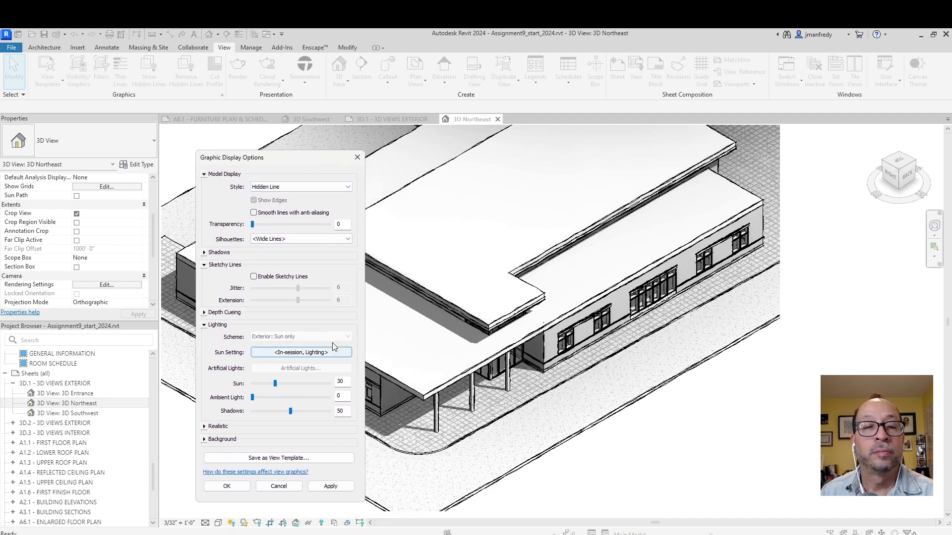
left_click(203, 253)
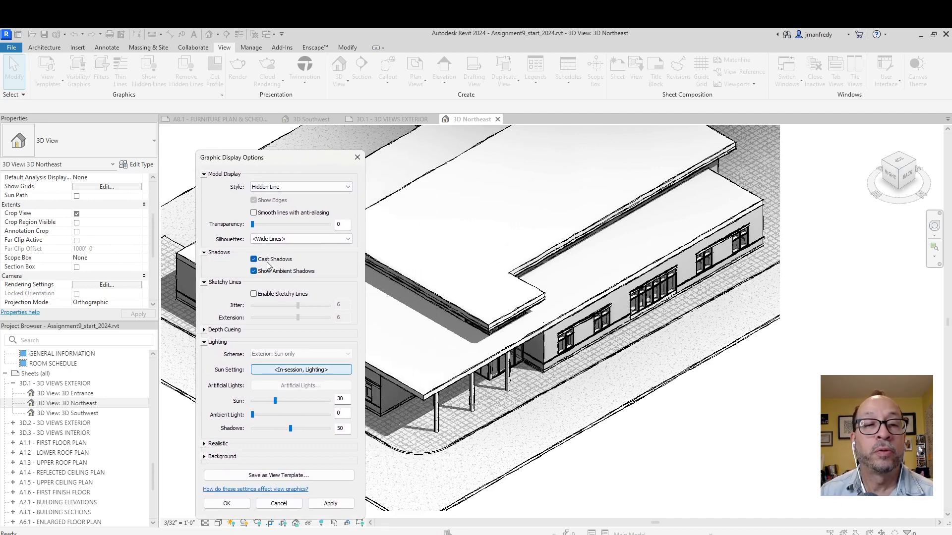
left_click(205, 252)
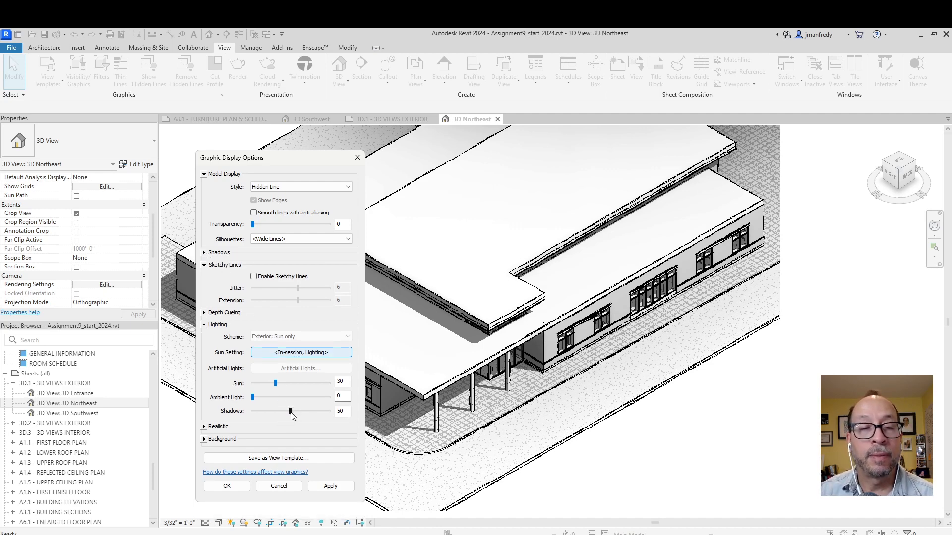
left_click_drag(291, 415, 234, 416)
left_click(331, 486)
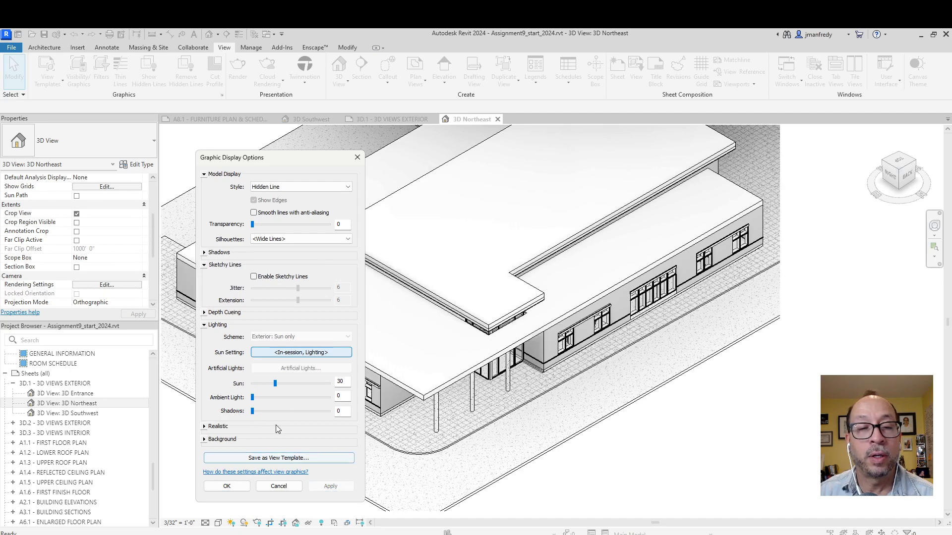
- Try lighting Shadows values of 100 and 60, applying each to compare the shadow darkness
left_click_drag(253, 411, 340, 419)
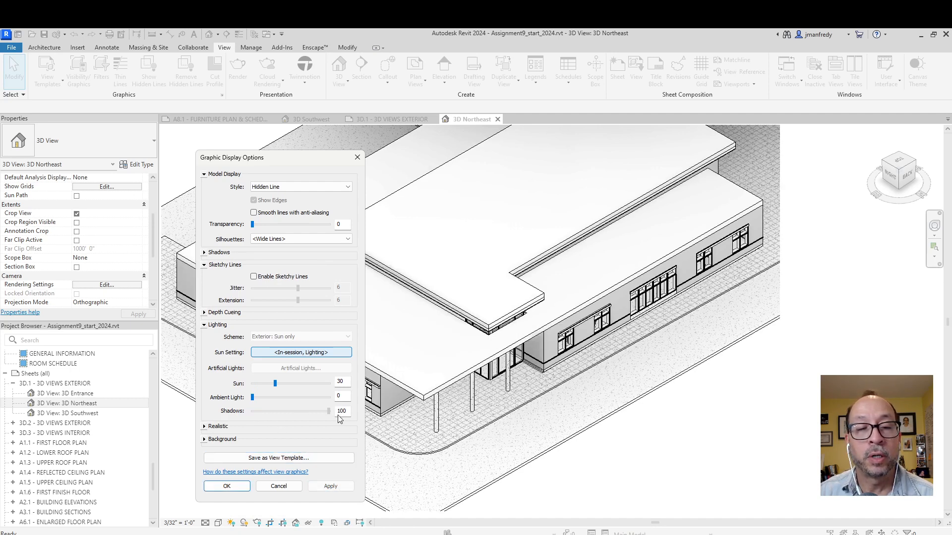
left_click(330, 486)
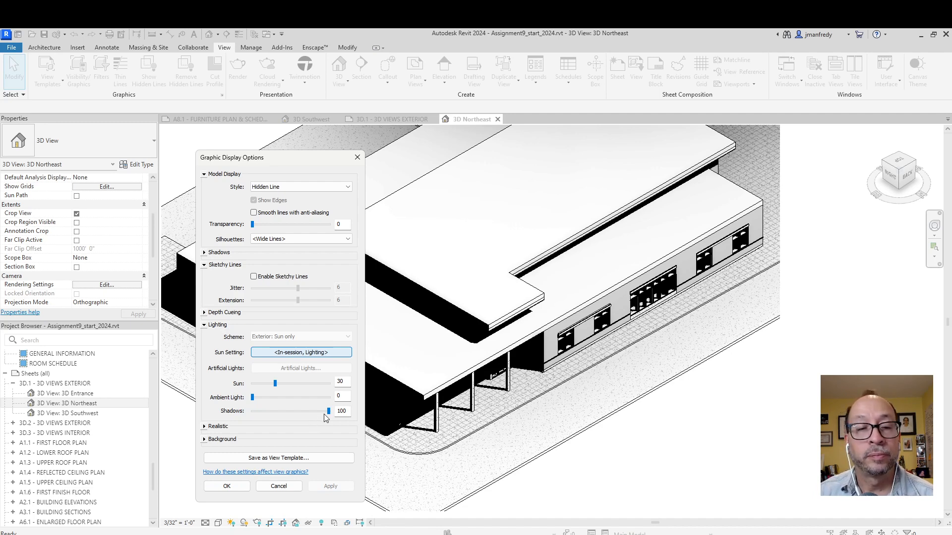
left_click_drag(329, 411, 301, 411)
left_click(331, 486)
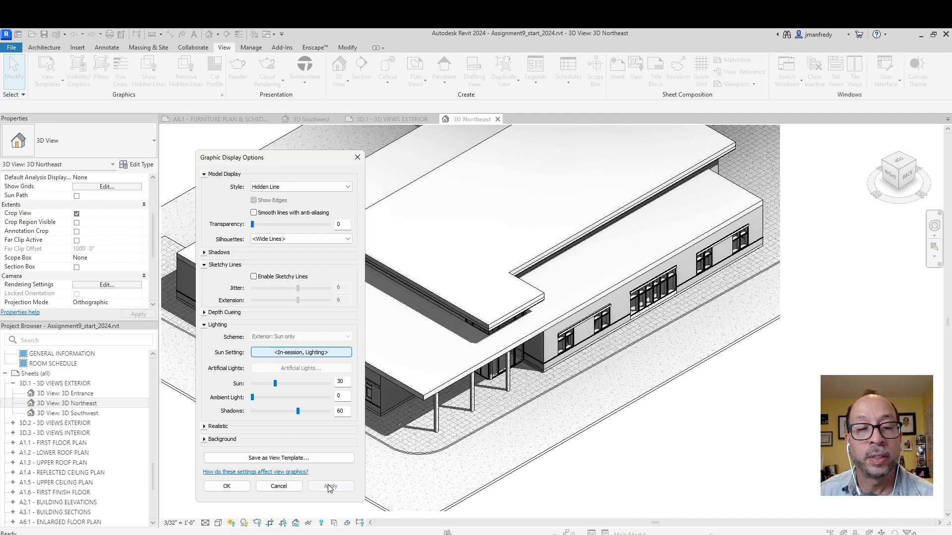
- Apply a lighting Shadows value of 20 for comparison, and settle on a value of 40
left_click(268, 413)
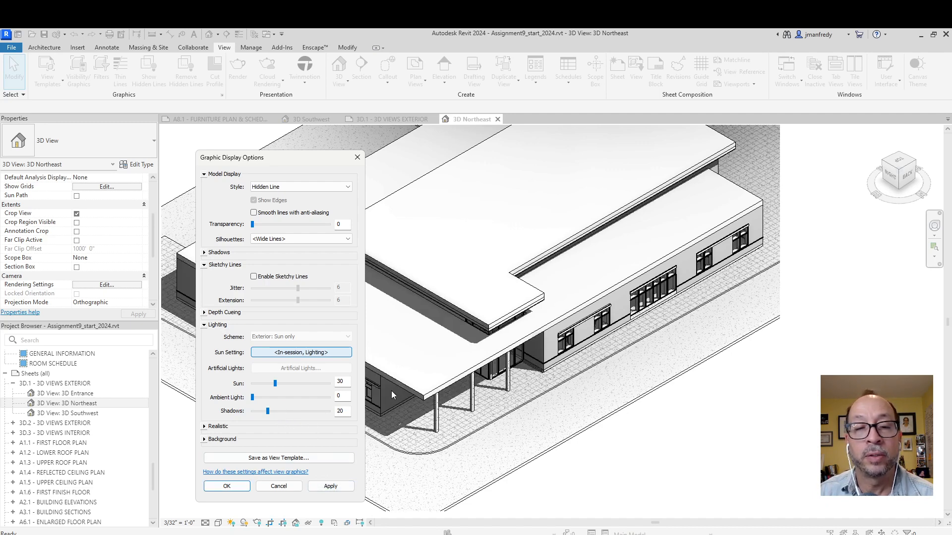
left_click_drag(292, 159, 143, 158)
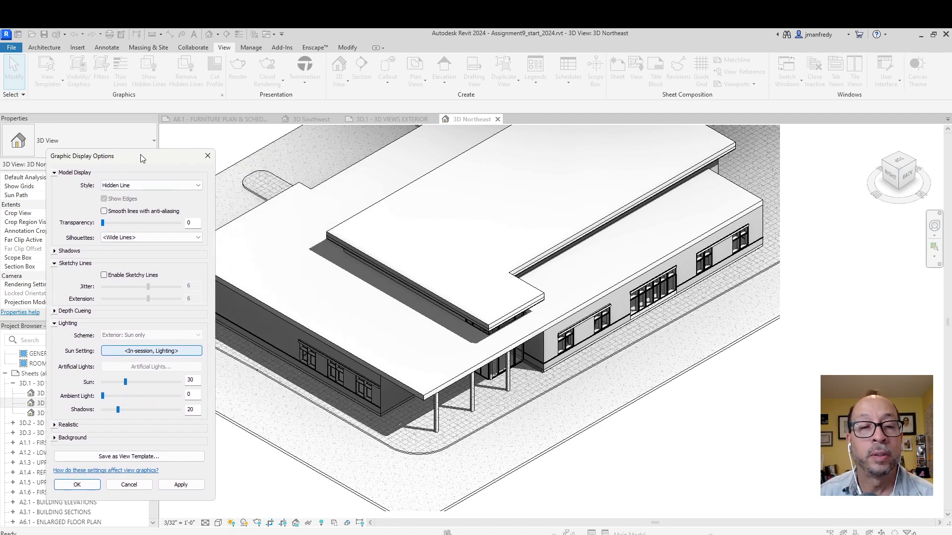
left_click(181, 485)
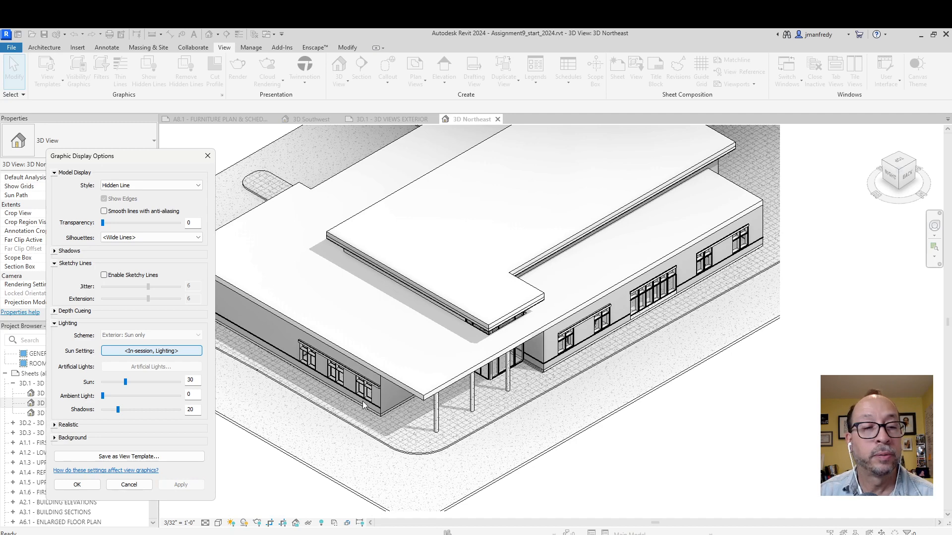
left_click(133, 410)
left_click(180, 485)
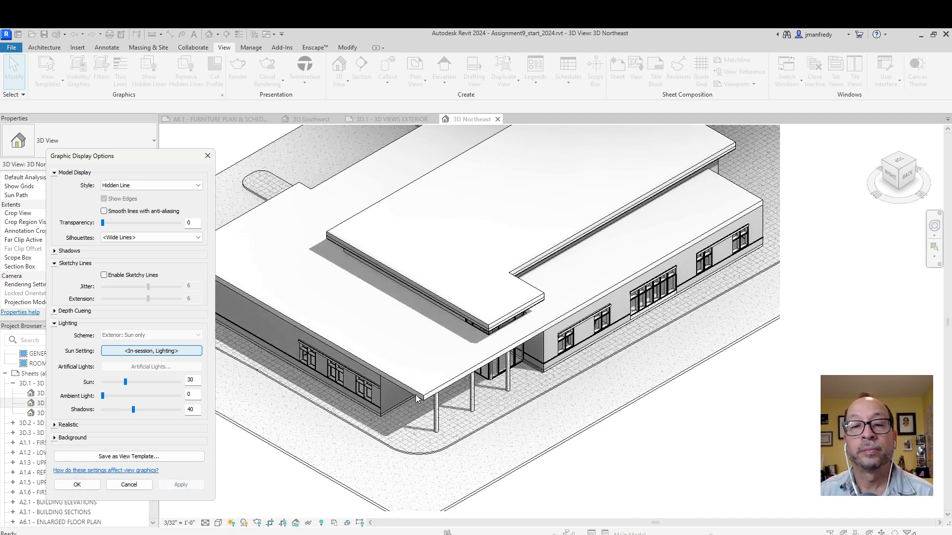
- Set the lighting's Ambient Light to 0 and apply it to the view
left_click_drag(178, 157, 305, 133)
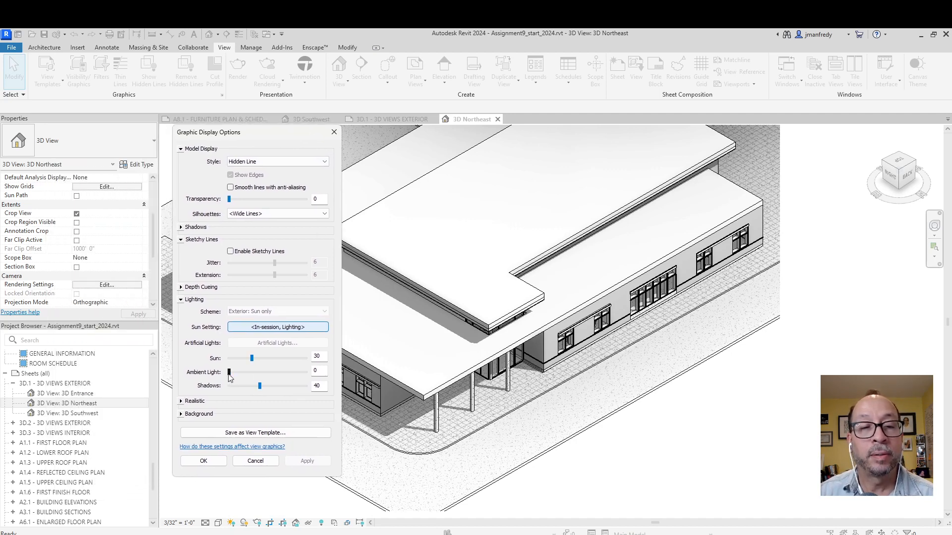
mouse_move(229, 374)
left_mouse_down()
mouse_move(340, 381)
mouse_move(218, 374)
left_mouse_up()
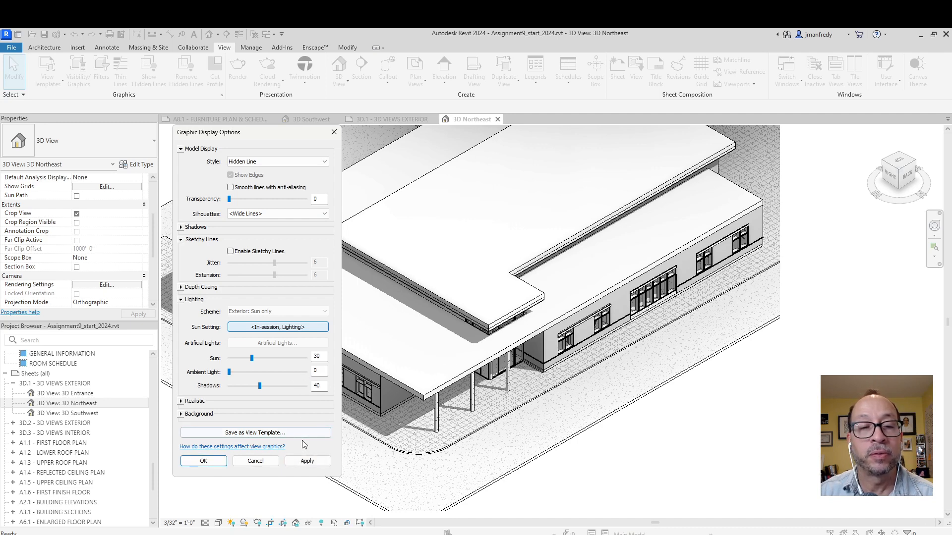
left_click(305, 462)
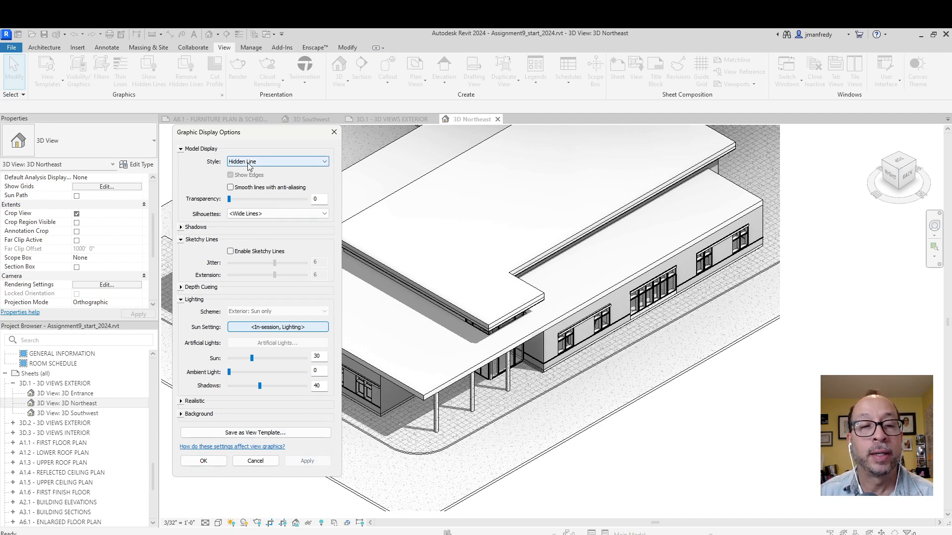
- Apply the lowest Sun intensity for comparison, set Sun to 40, and accept the graphic display options
left_click_drag(252, 358, 213, 362)
left_click(304, 461)
left_click(266, 359)
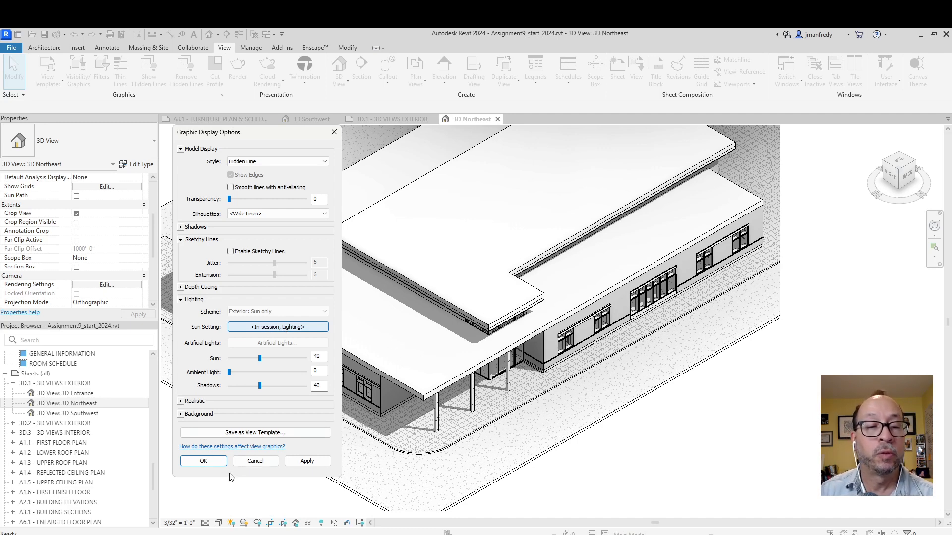
left_click(218, 464)
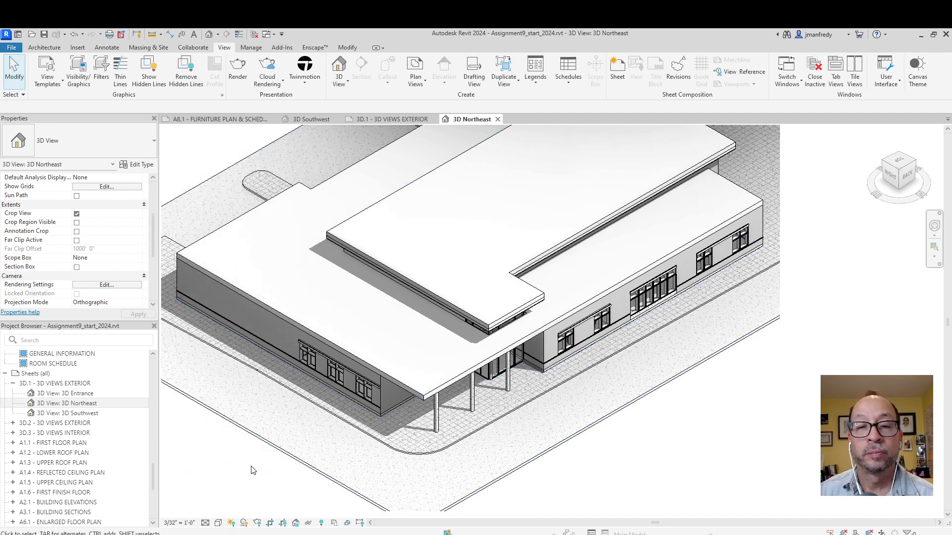
- Apply the Sunlight from Top Left lighting preset in the 3D Northeast view's sun settings
left_click(218, 524)
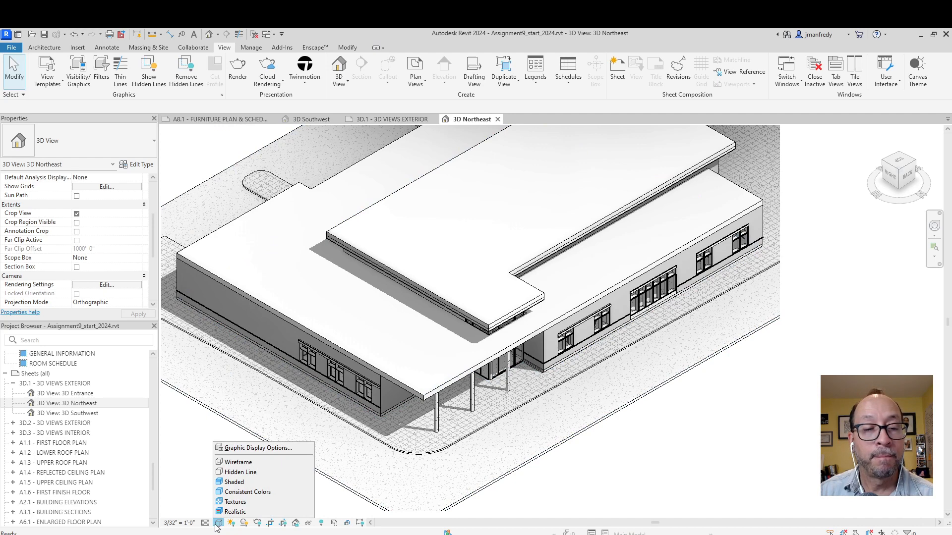
left_click(231, 524)
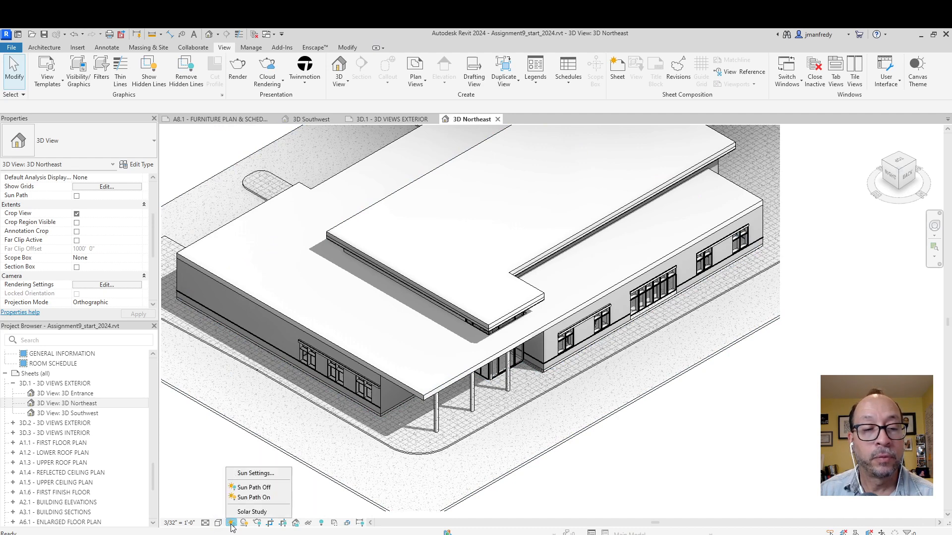
left_click(261, 474)
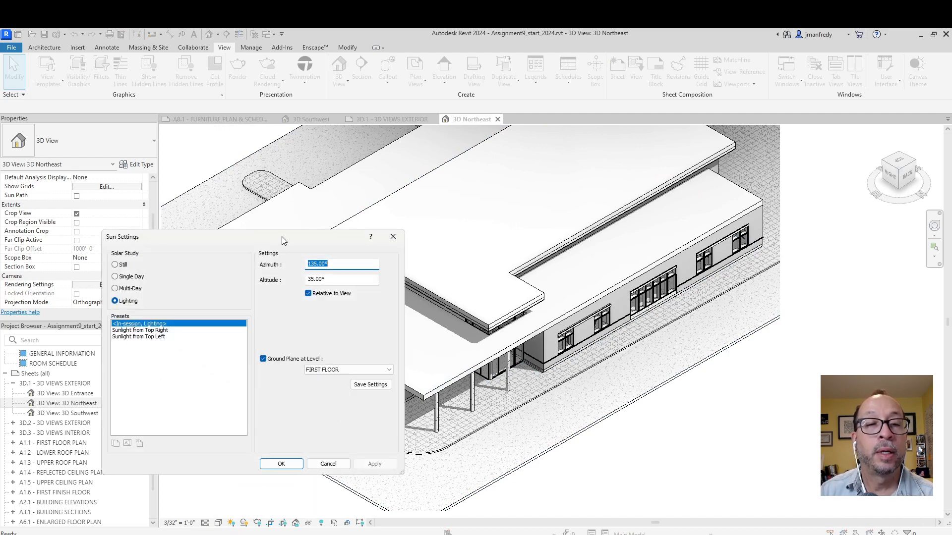
left_click_drag(281, 236, 302, 136)
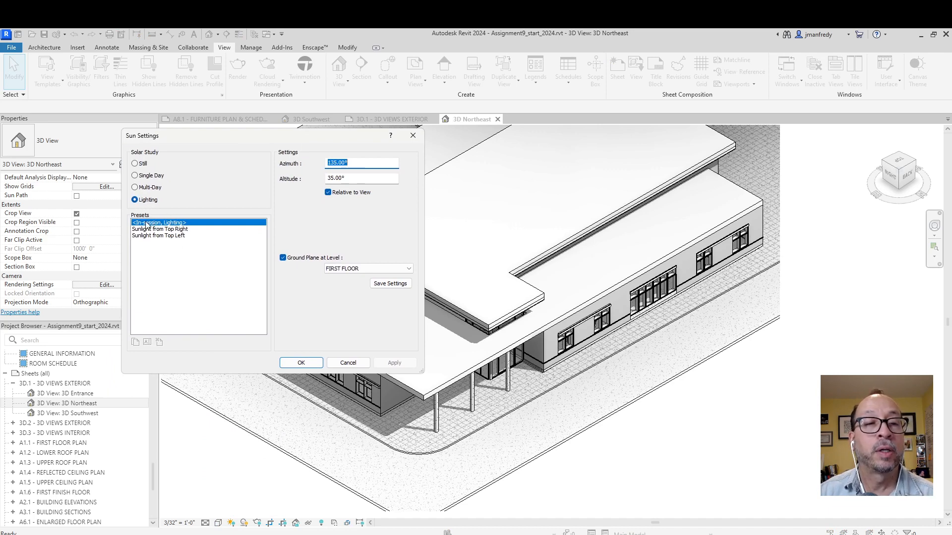
left_click(179, 230)
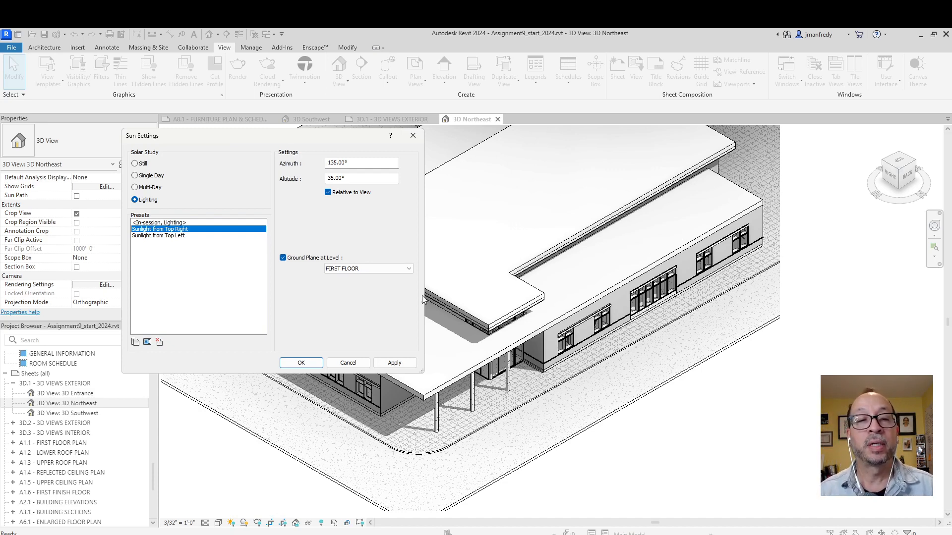
left_click(201, 236)
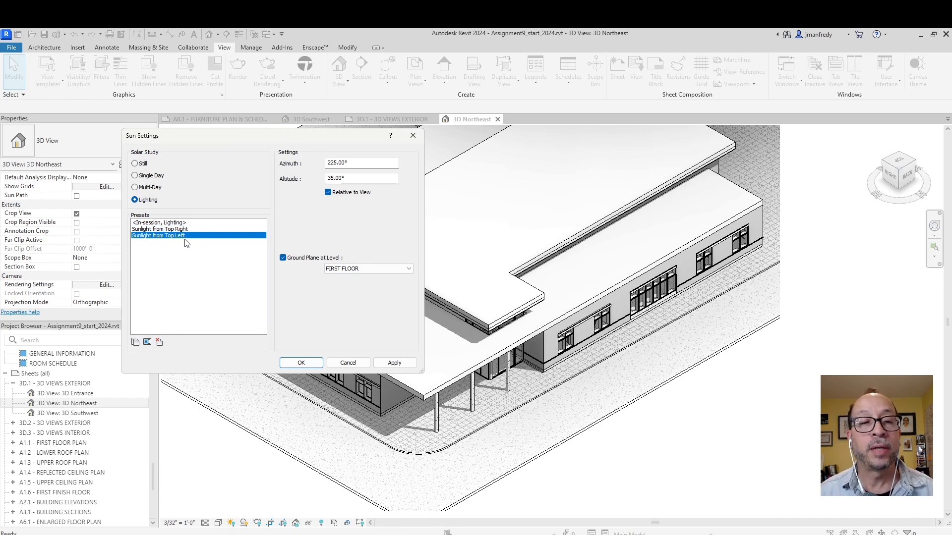
left_click(393, 363)
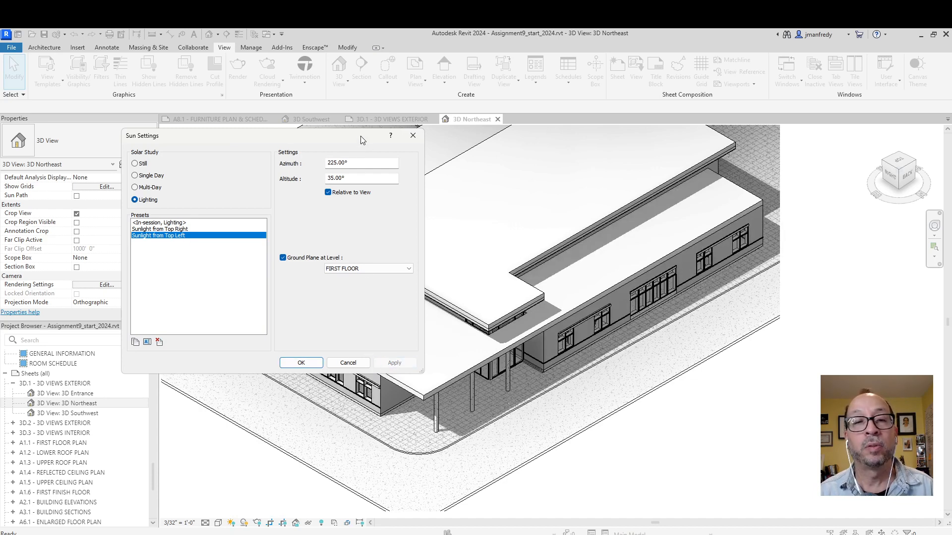
- Duplicate the Sunlight from Top Left preset under the name JM LIGHTING
left_click_drag(360, 137, 436, 148)
left_click(297, 237)
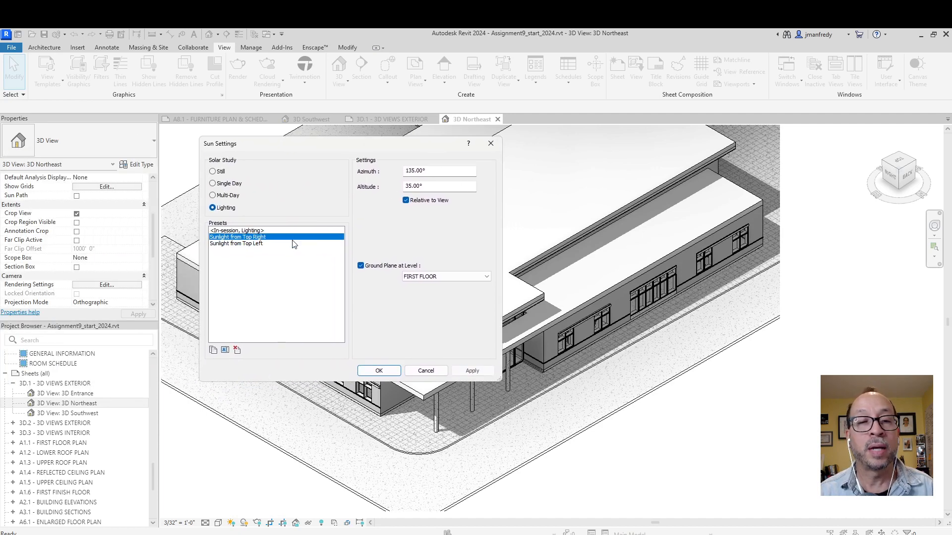
left_click(294, 244)
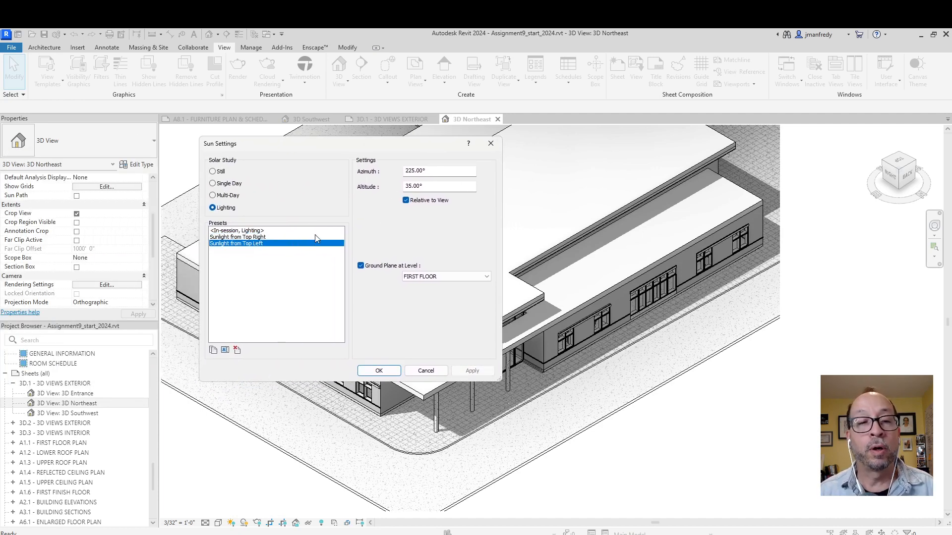
left_click(213, 350)
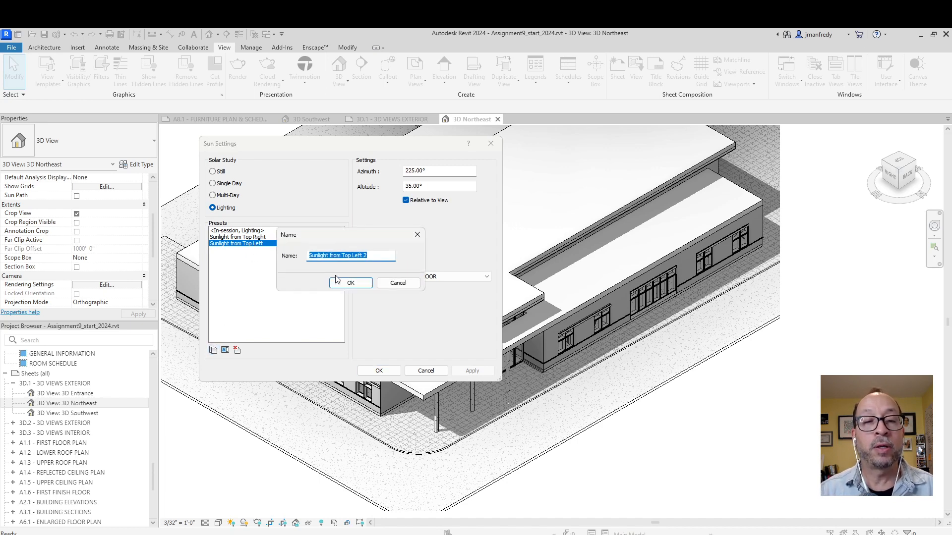
type("JM ")
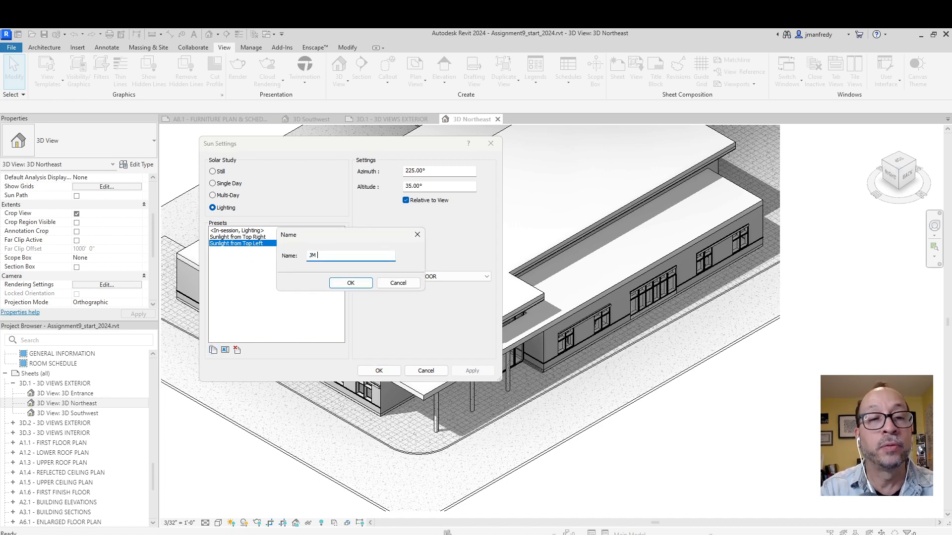
type("LIGHTING")
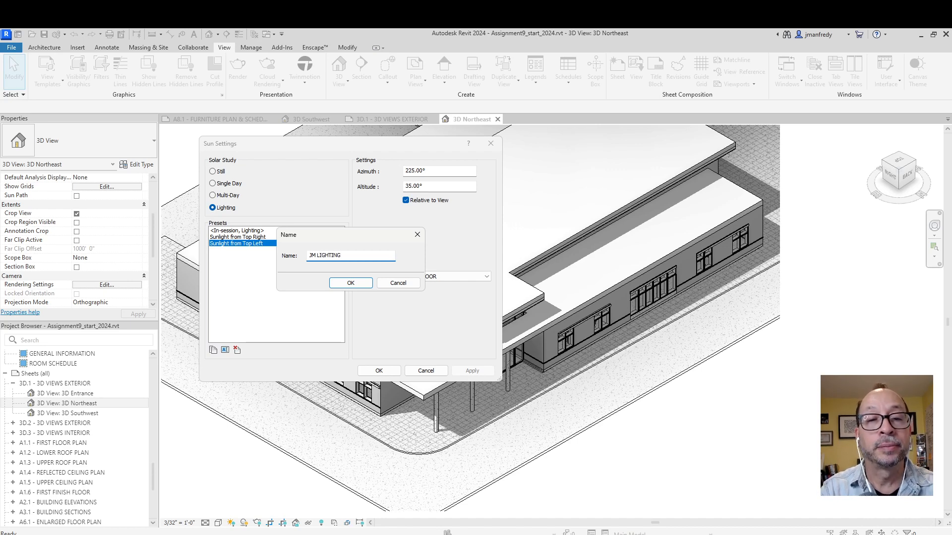
left_click(364, 284)
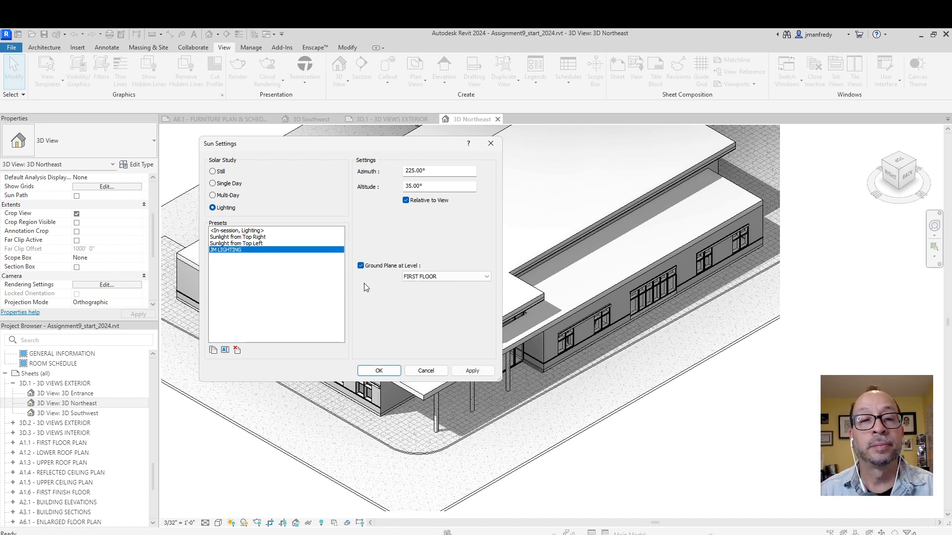
- Try a sun azimuth of 90° for the JM LIGHTING preset and apply it to the view
double_click(439, 171)
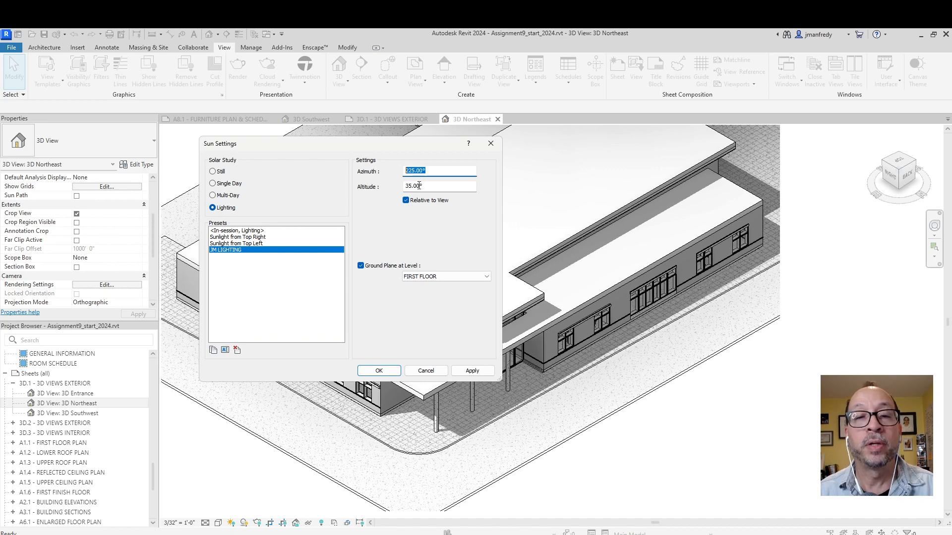
key("Tab")
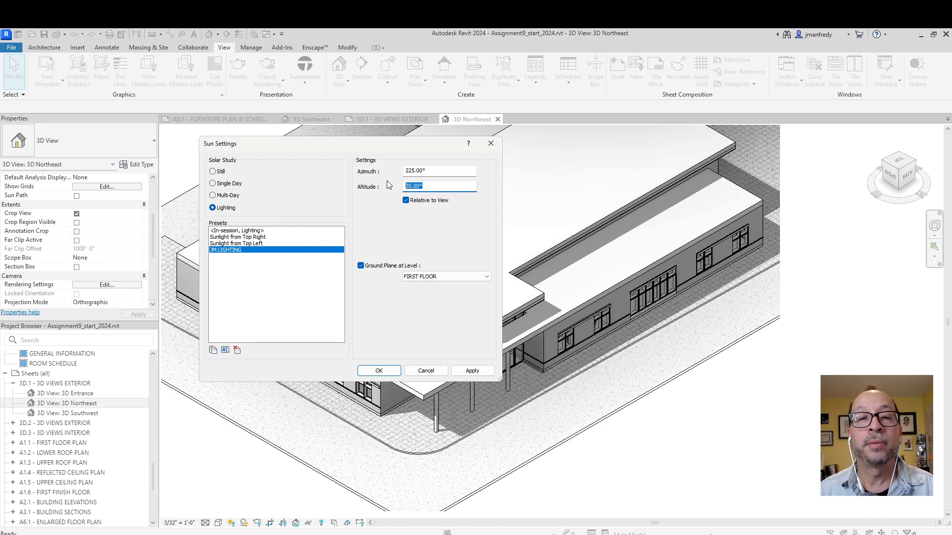
key("shift+Tab")
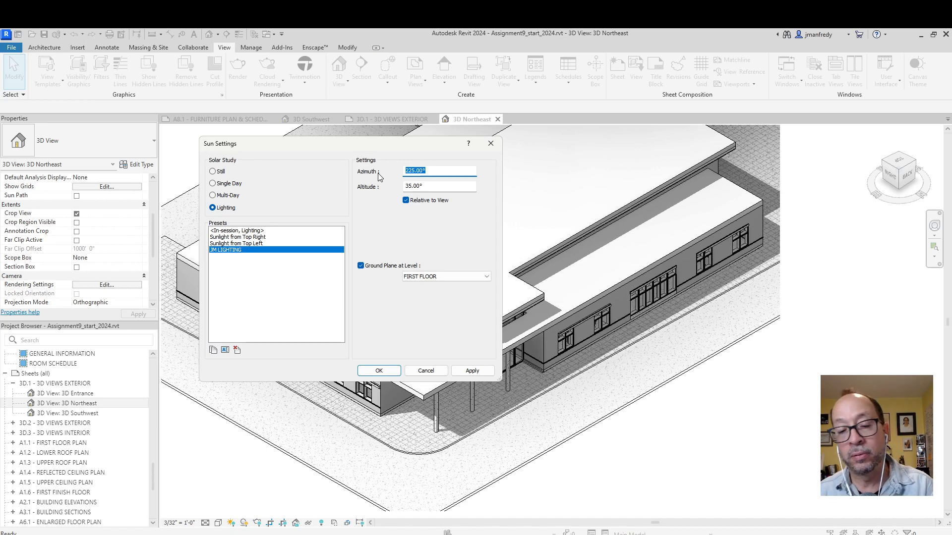
type("90")
left_click(472, 371)
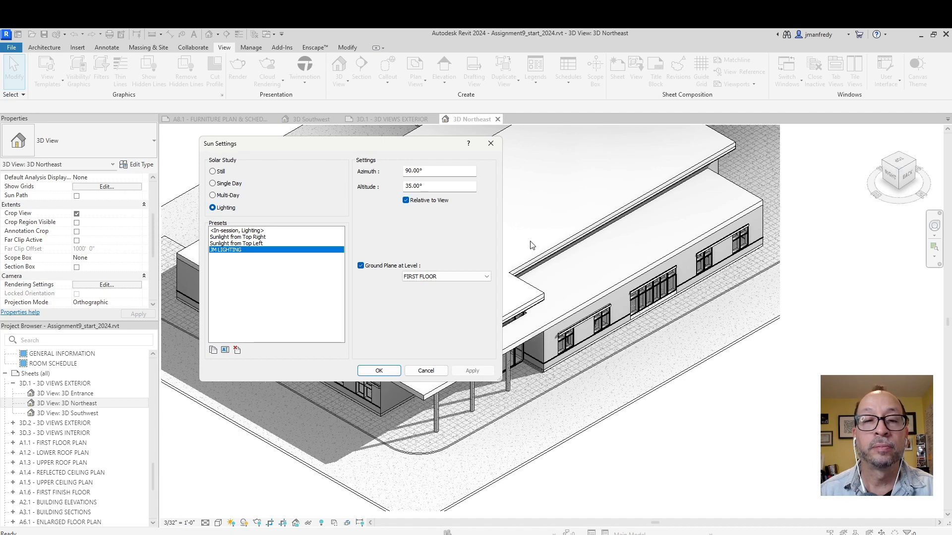
- Try azimuth values of 180° and 270° for JM LIGHTING, applying each to compare the shadow direction
double_click(437, 171)
type("18")
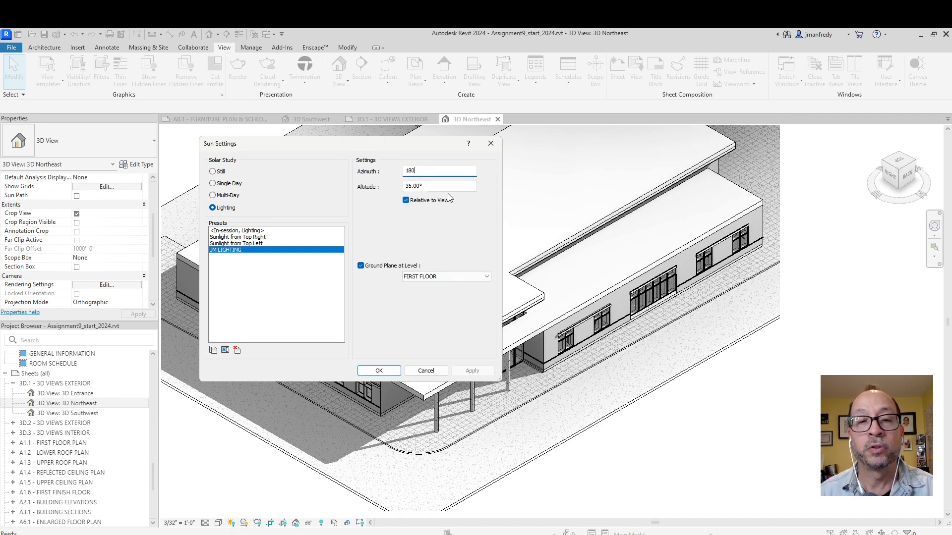
left_click(472, 371)
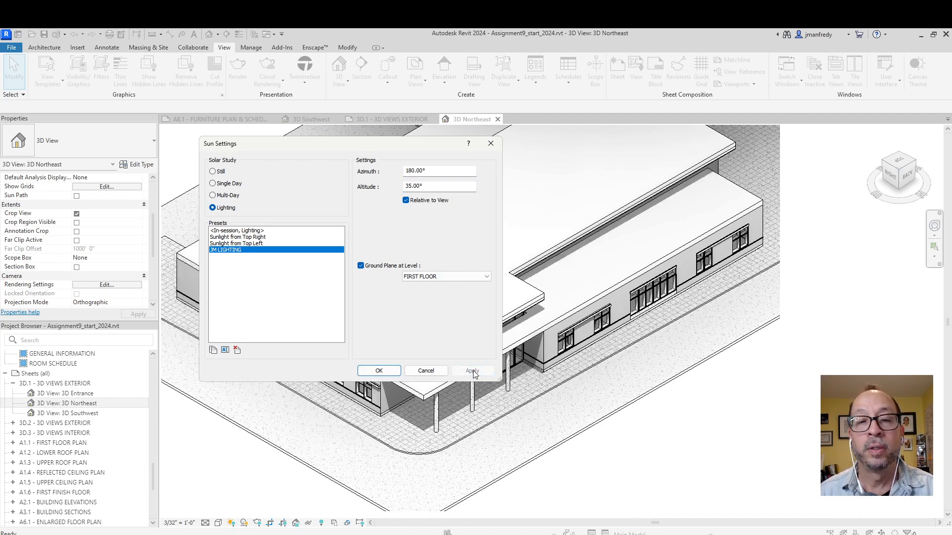
left_click_drag(436, 144, 379, 162)
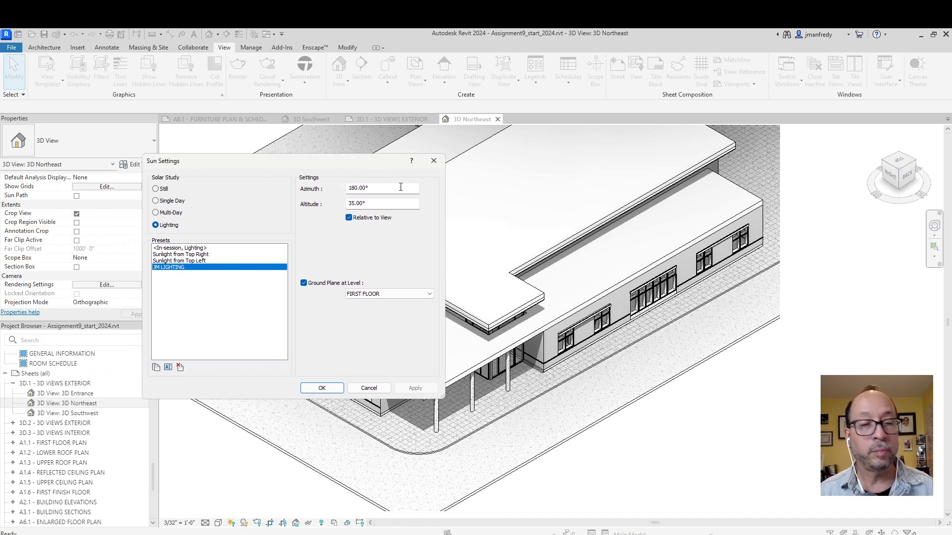
double_click(358, 188)
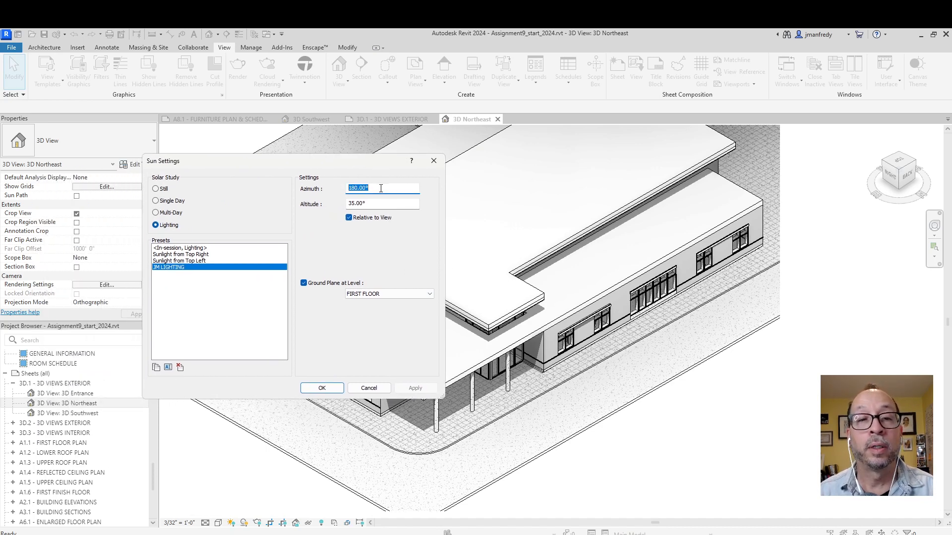
type("27")
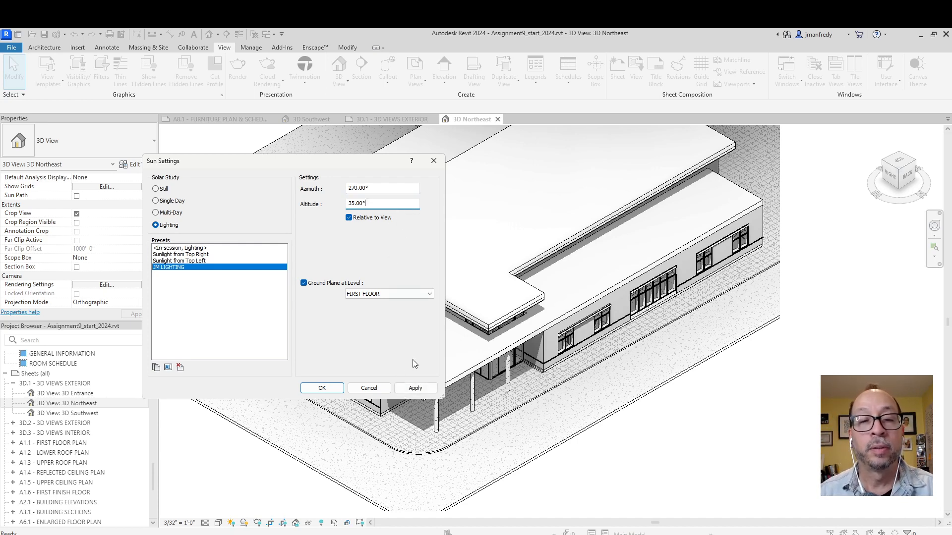
left_click(416, 388)
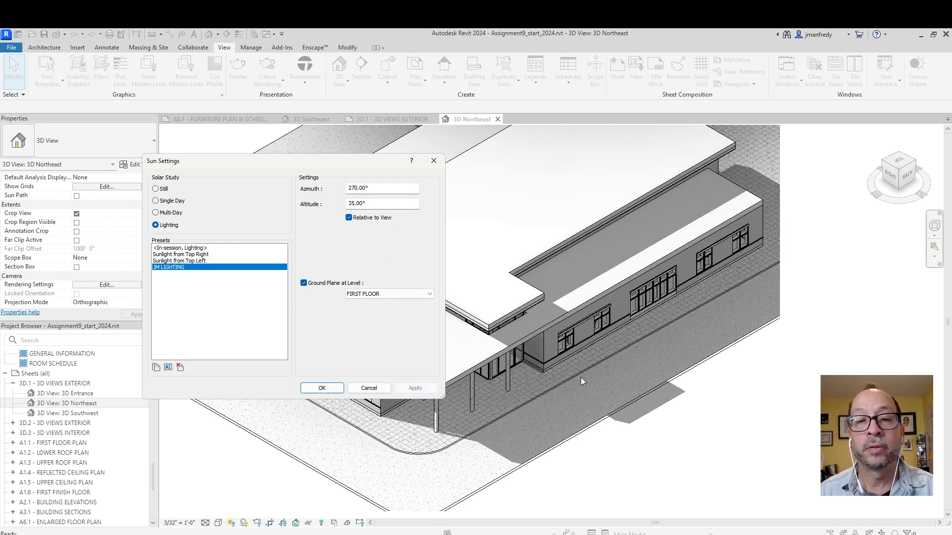
- Set the azimuth of the JM LIGHTING preset to 100° and apply it to the view
double_click(366, 189)
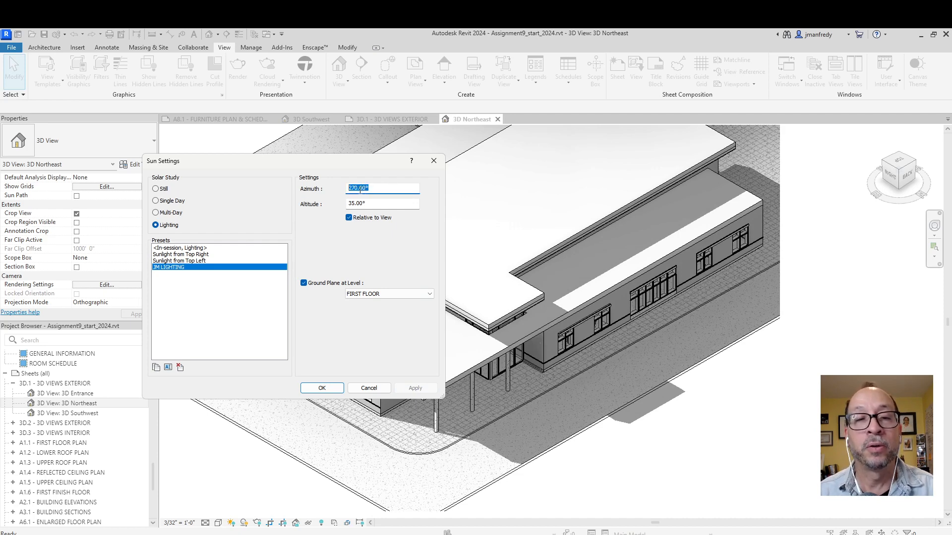
type("1")
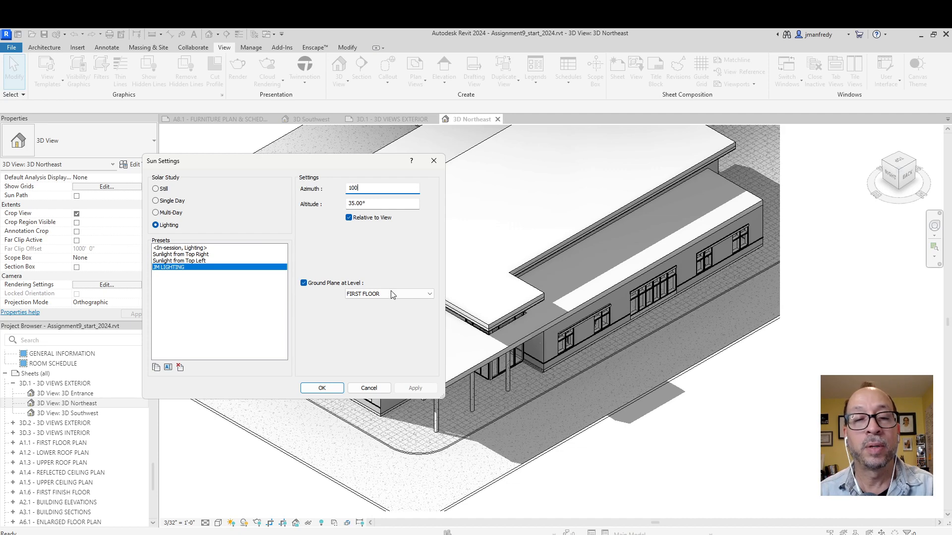
type("00")
key("Tab")
left_click(414, 388)
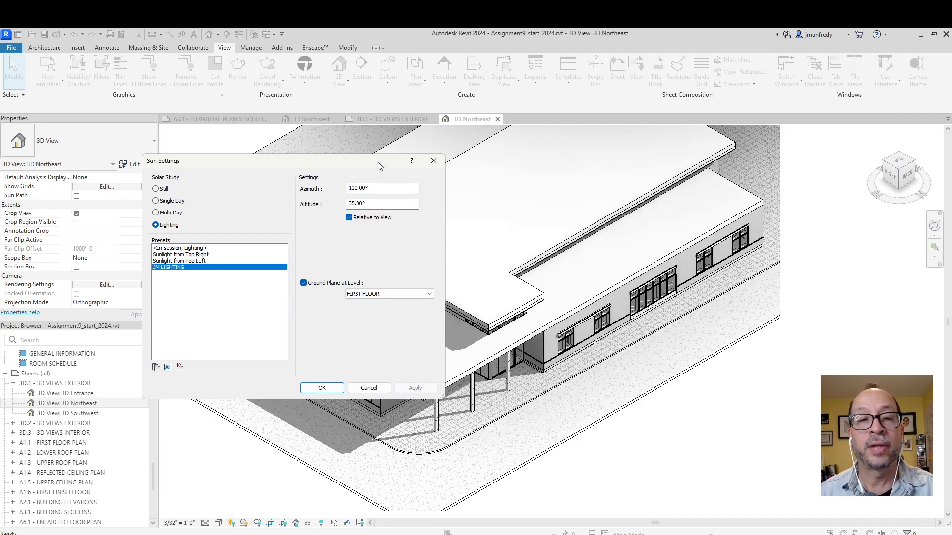
- Set the altitude of the JM LIGHTING preset to 45°, apply it, and accept the sun settings
left_click_drag(377, 166, 321, 151)
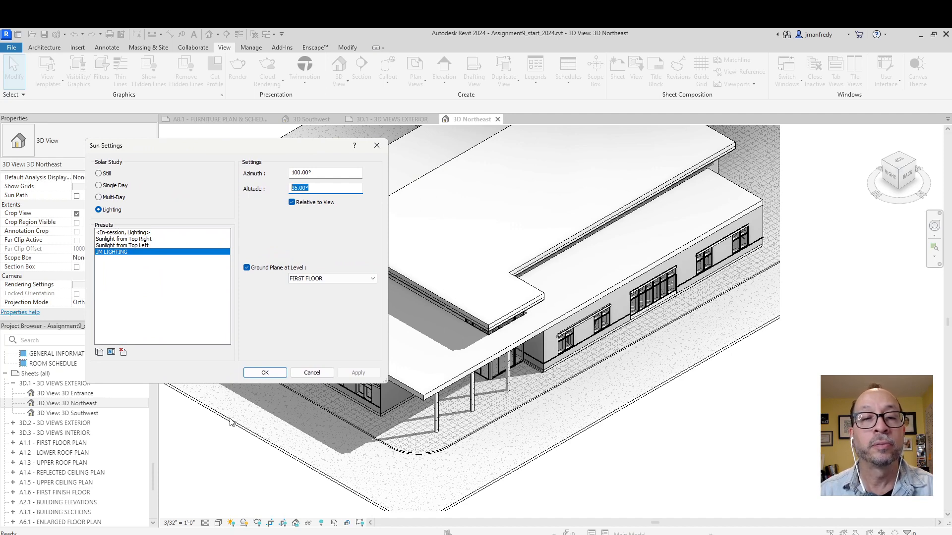
left_click(322, 189)
left_click_drag(299, 189, 287, 189)
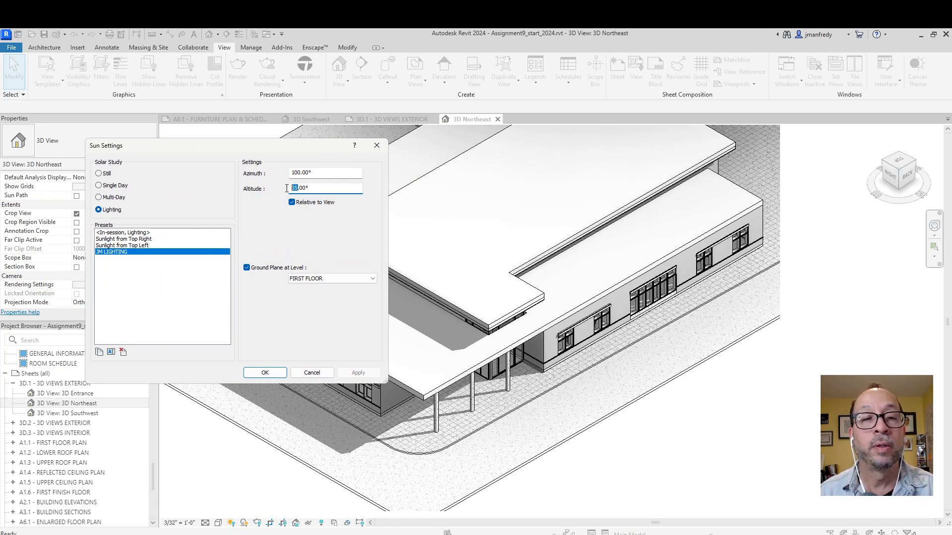
type("45")
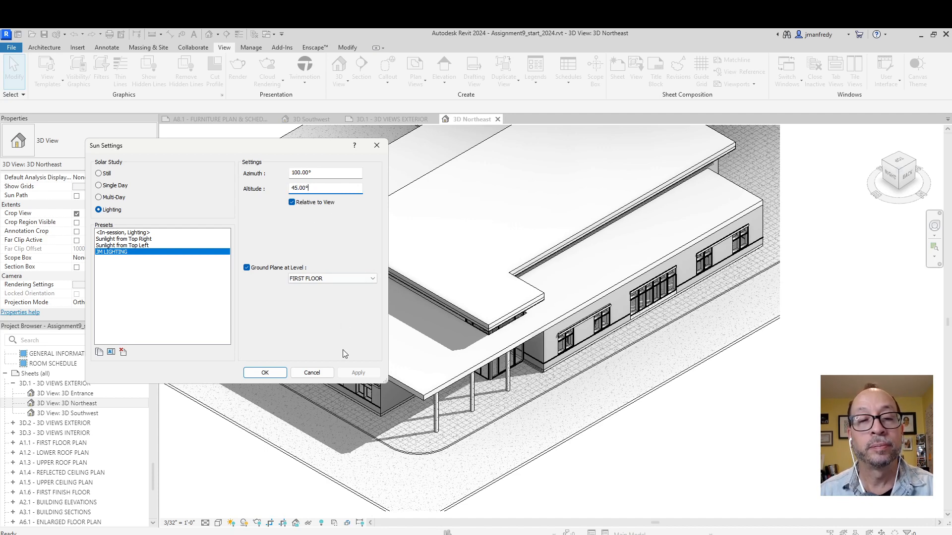
left_click(349, 174)
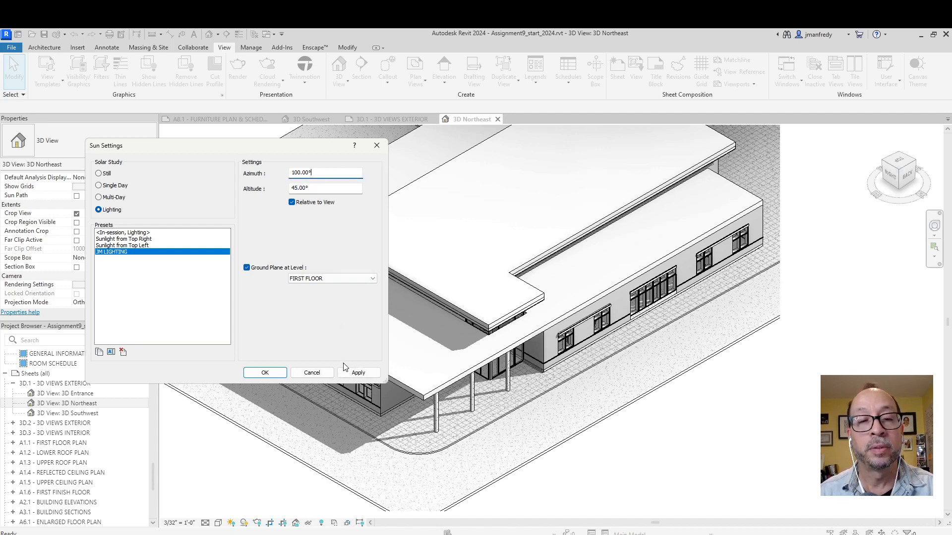
left_click(355, 378)
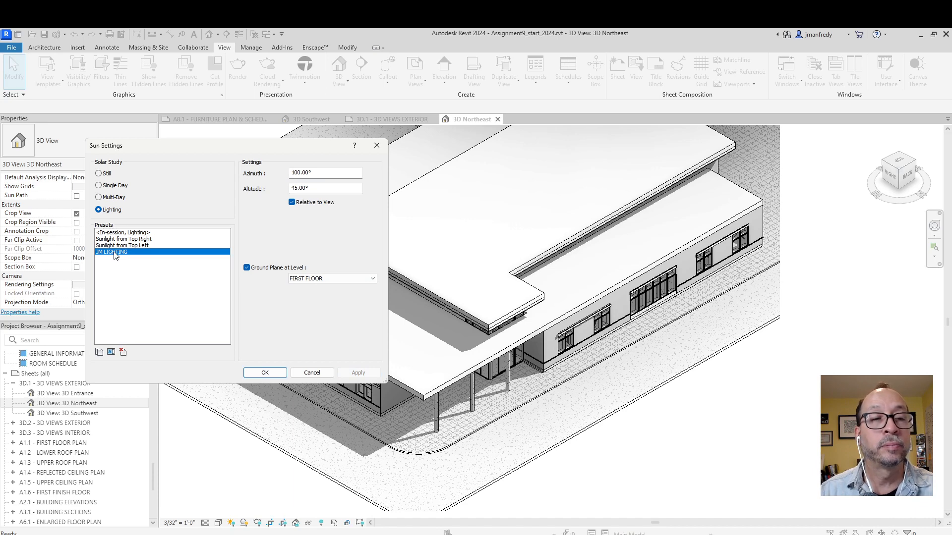
left_click(264, 374)
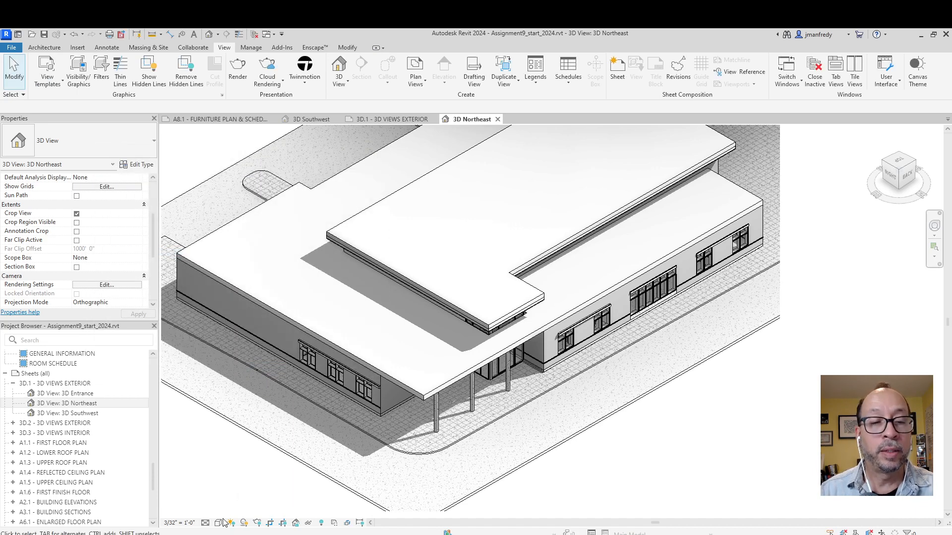
- Open the view's graphic display options and review the JM LIGHTING sun settings without changing them
left_click(223, 521)
left_click(280, 447)
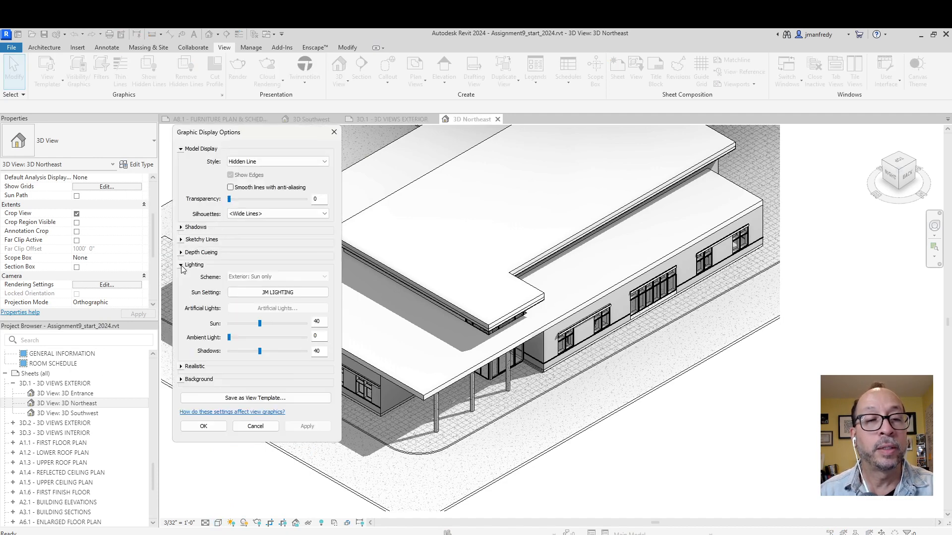
left_click(184, 265)
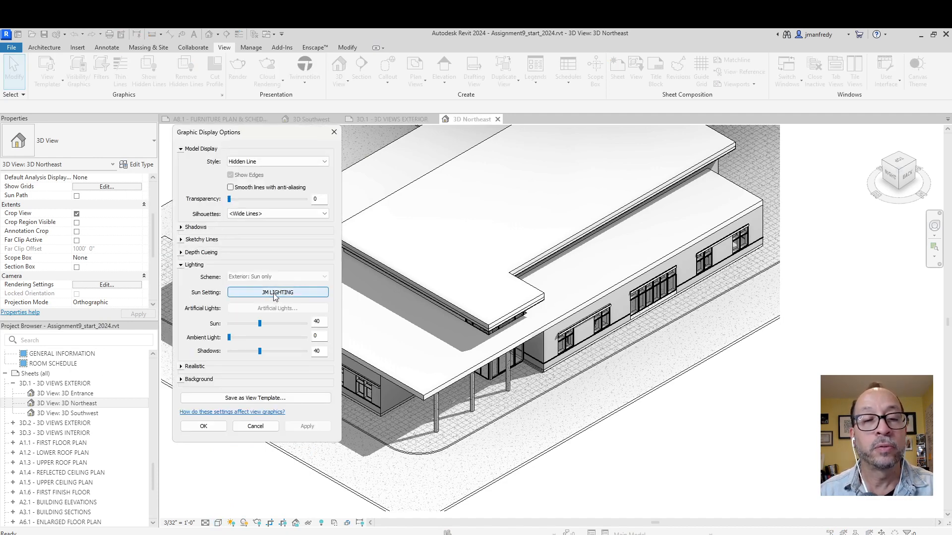
left_click(271, 294)
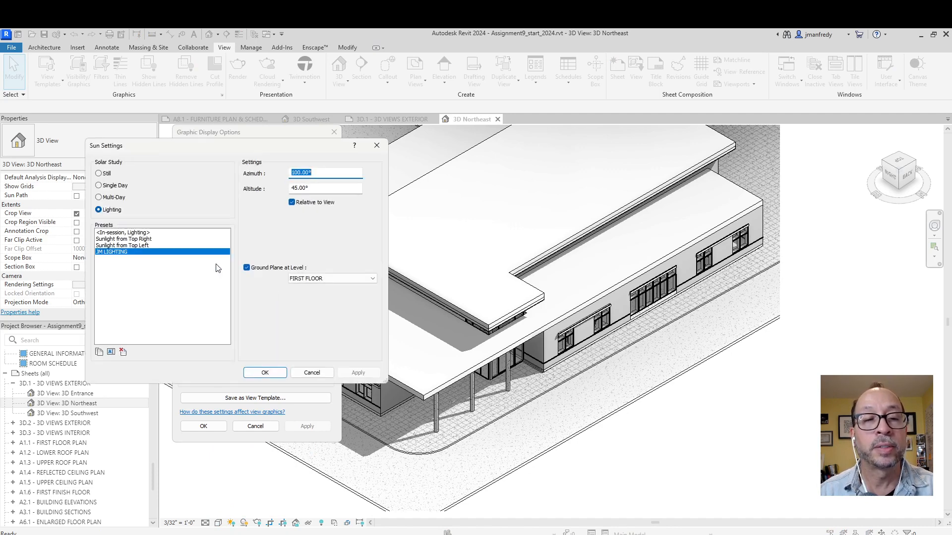
left_click(310, 372)
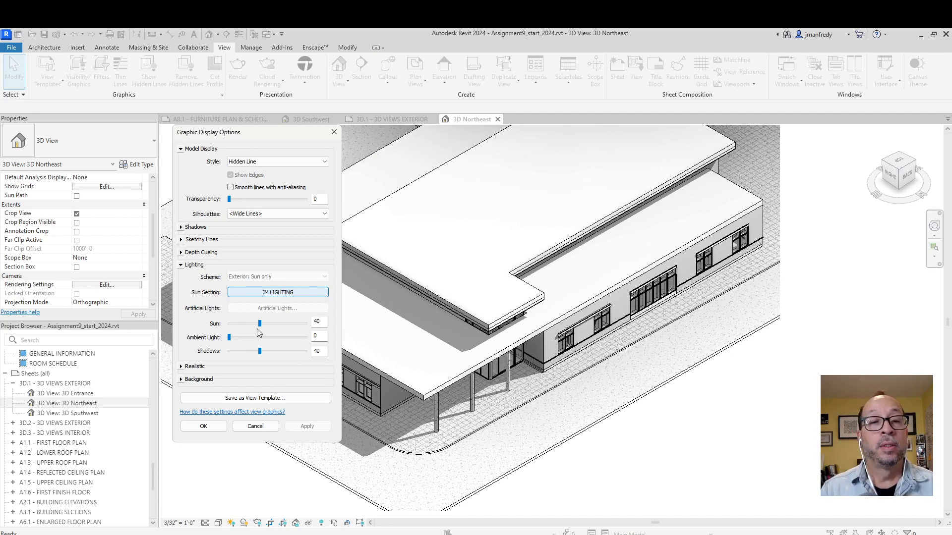
- Switch the solar study in the sun settings from Lighting to Still and select the Summer Solstice preset
left_click(274, 293)
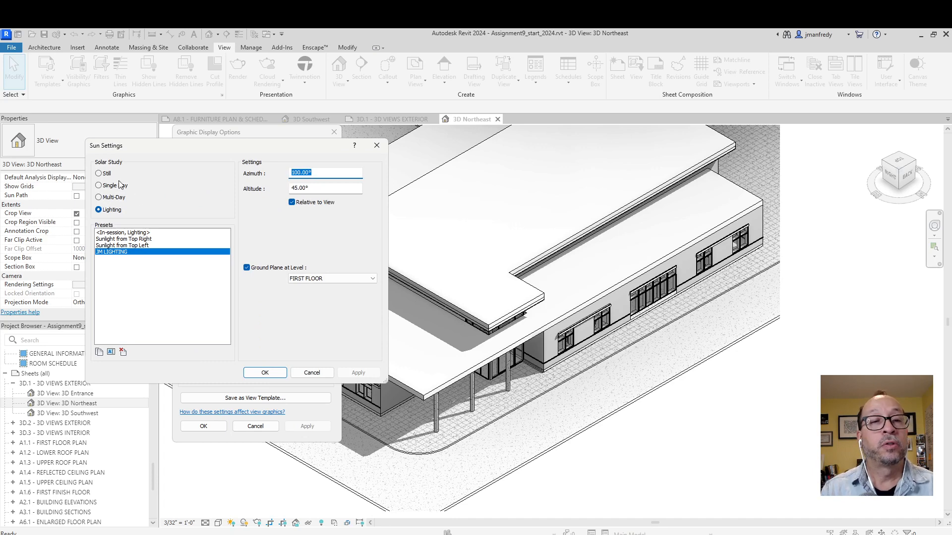
left_click(102, 175)
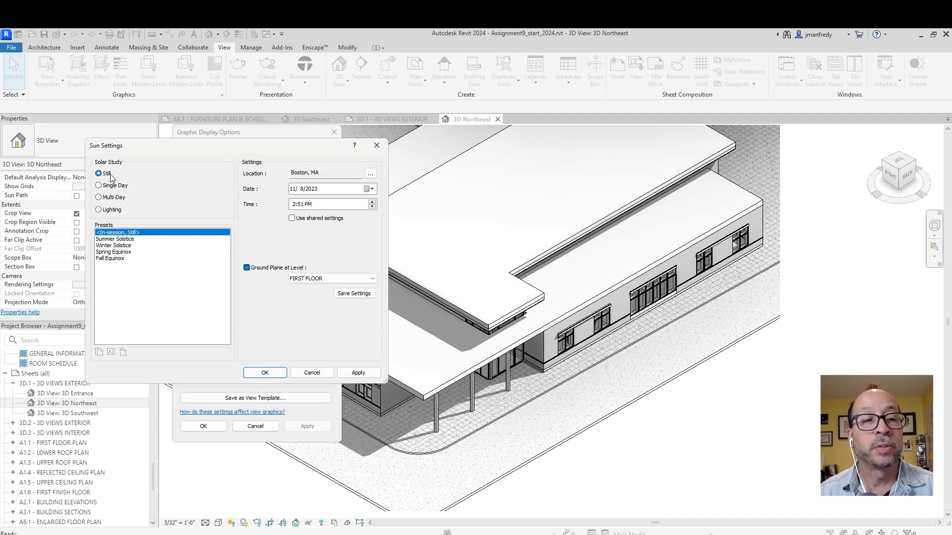
left_click(109, 212)
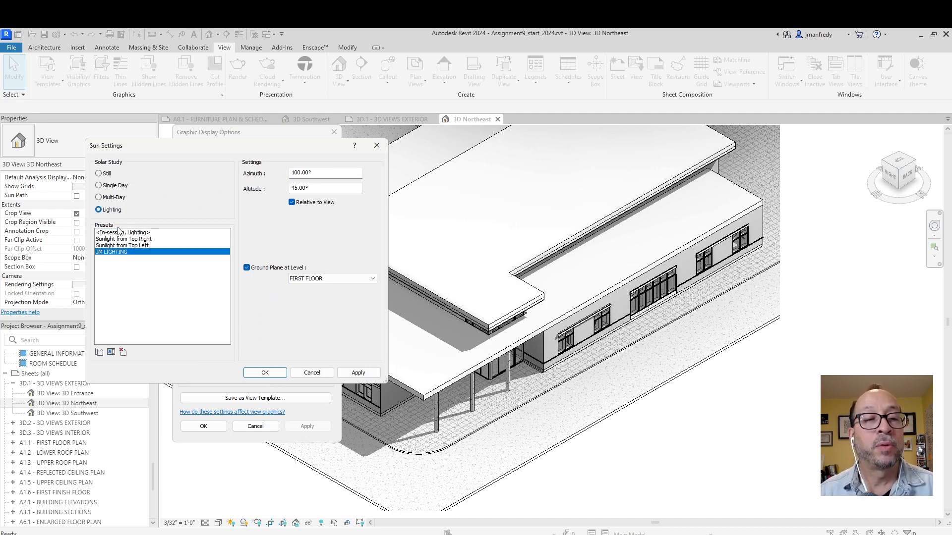
left_click(101, 175)
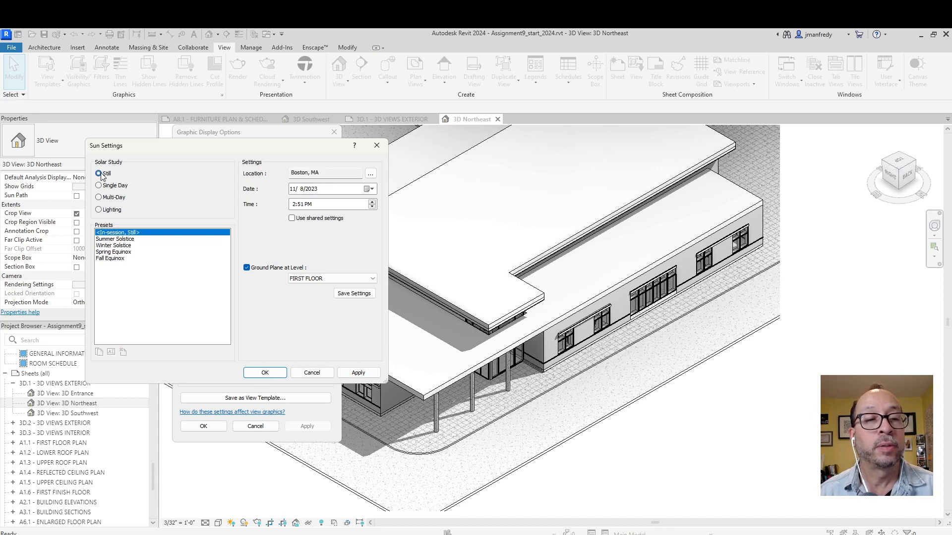
left_click(133, 239)
left_click(133, 246)
left_click(134, 239)
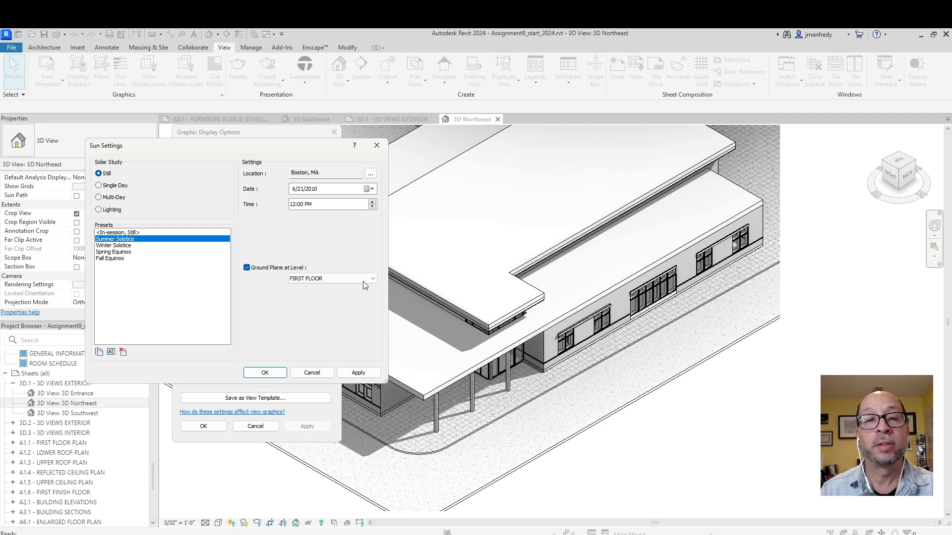
- Open the location settings for the still solar study and enter Chicago, IL as the project address
left_click(370, 174)
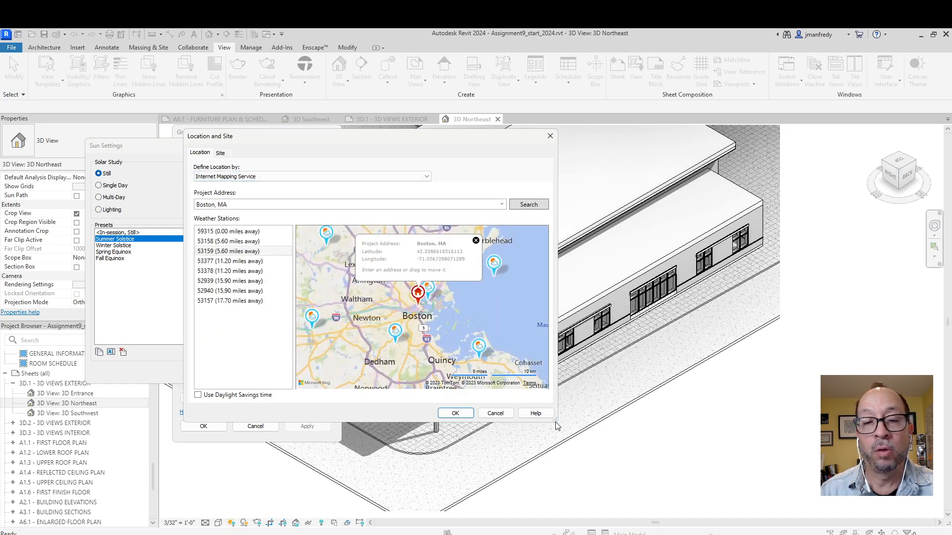
left_click_drag(556, 425, 613, 462)
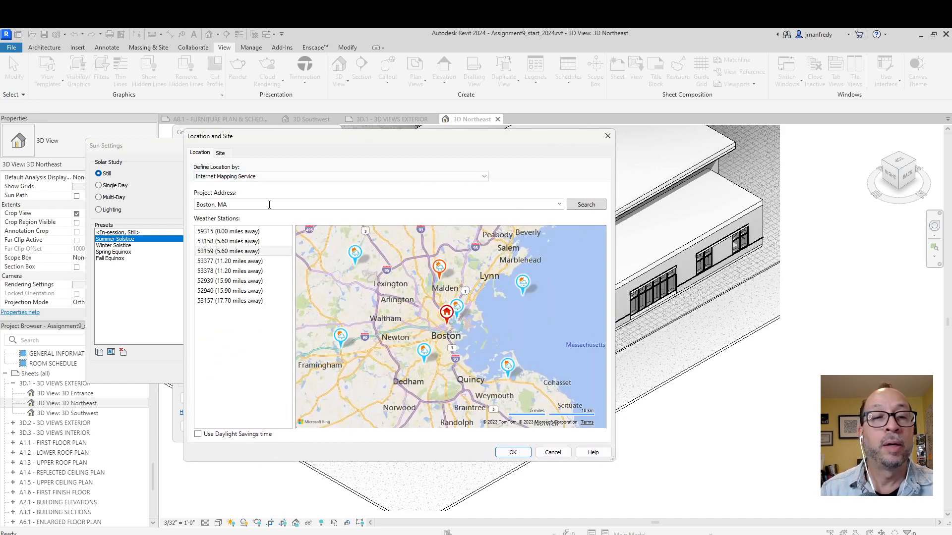
left_click(260, 204)
type("ChCIAGO")
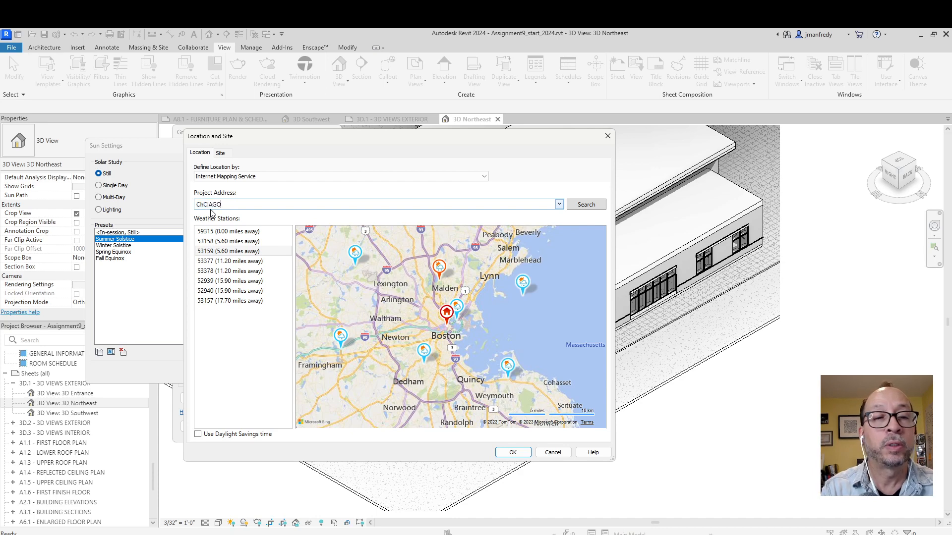
key("Return")
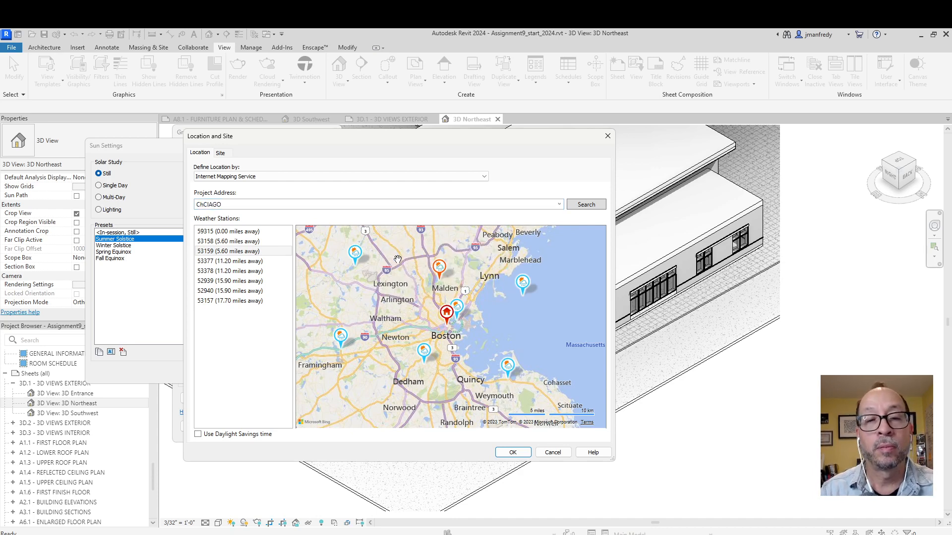
left_click(269, 203)
type("Chicago, IL")
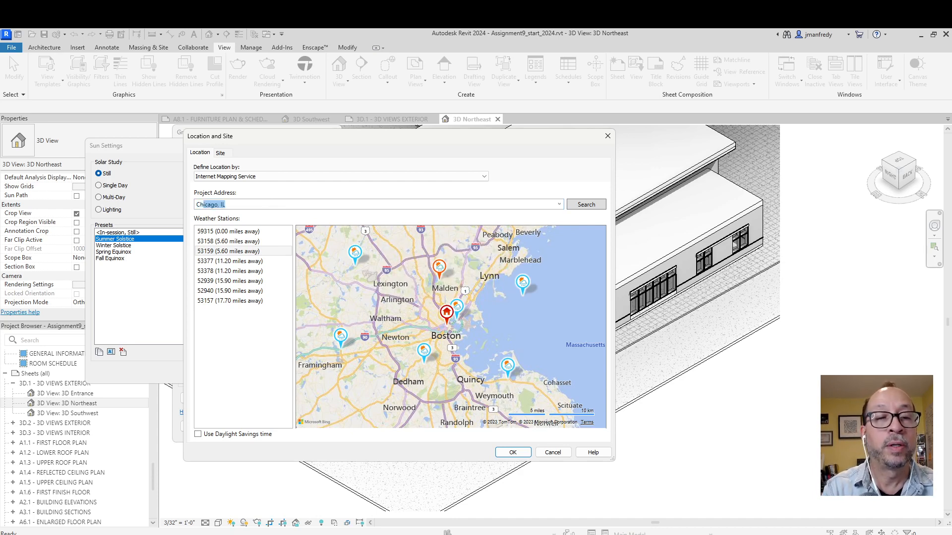
key("Return")
- Try to search the location map for the entered Chicago, IL address
left_click(396, 276)
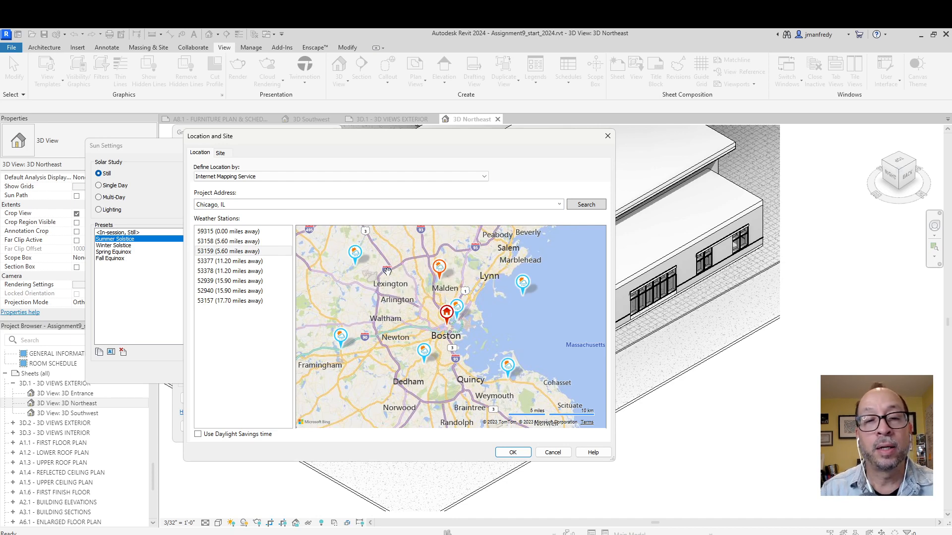
left_click(263, 205)
left_click(571, 207)
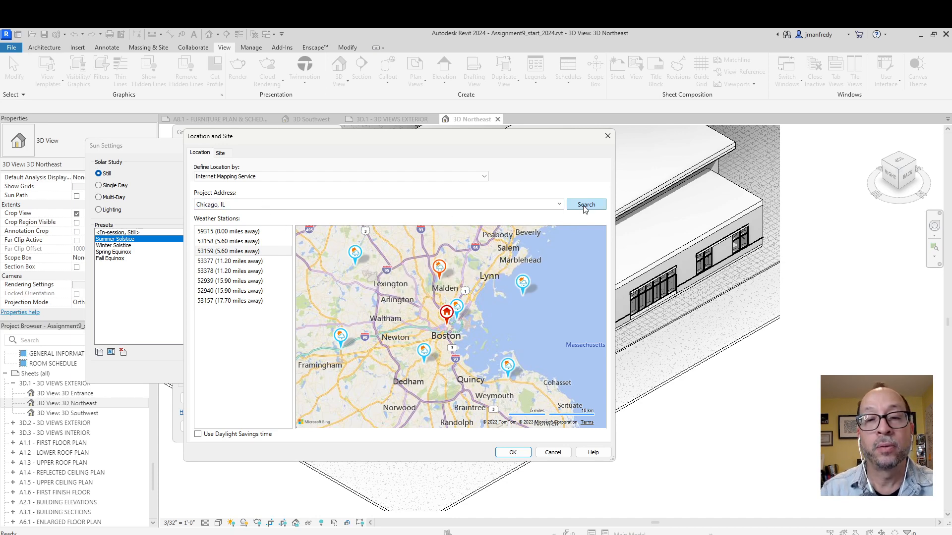
left_click(435, 279)
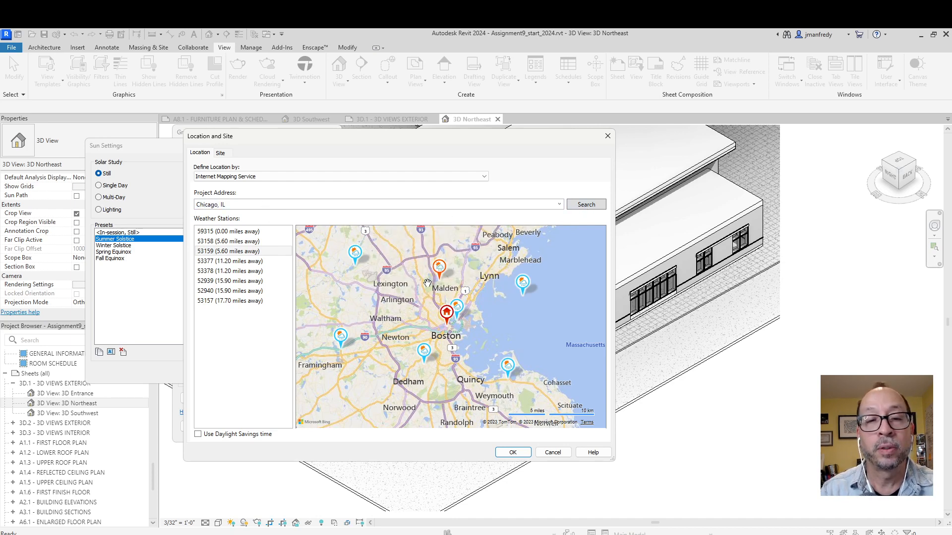
left_click(574, 209)
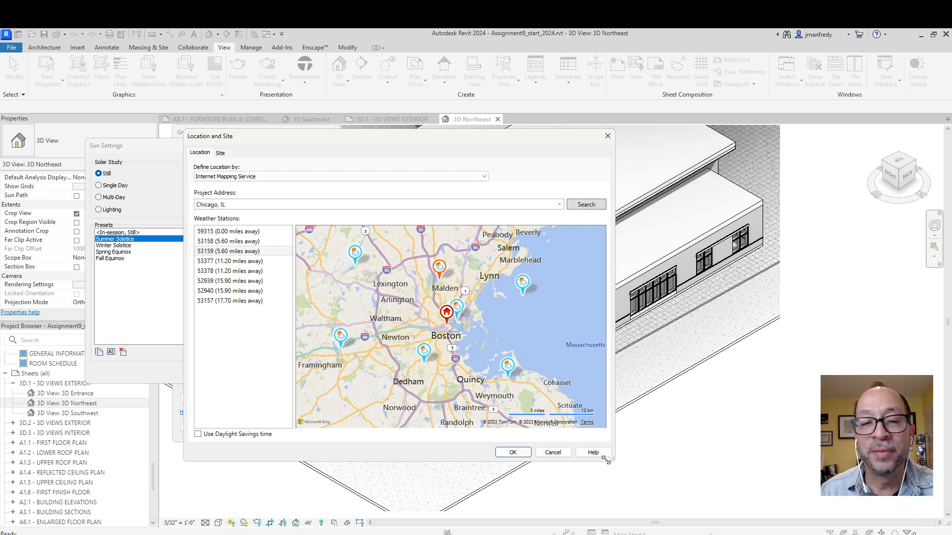
- Reselect Chicago, IL as the project address, search for it, choose the Chicago, IL match, and accept the location
left_click_drag(612, 461, 506, 418)
left_click(272, 205)
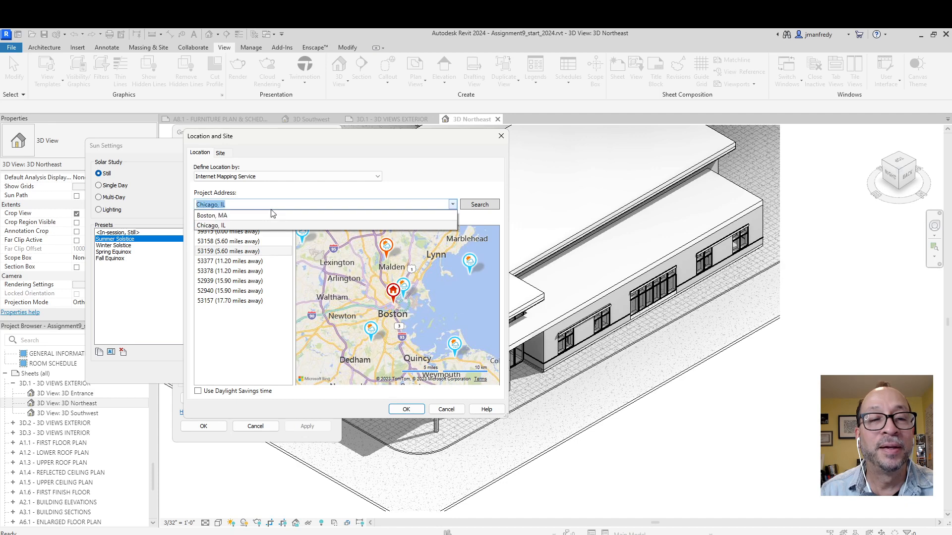
left_click(236, 225)
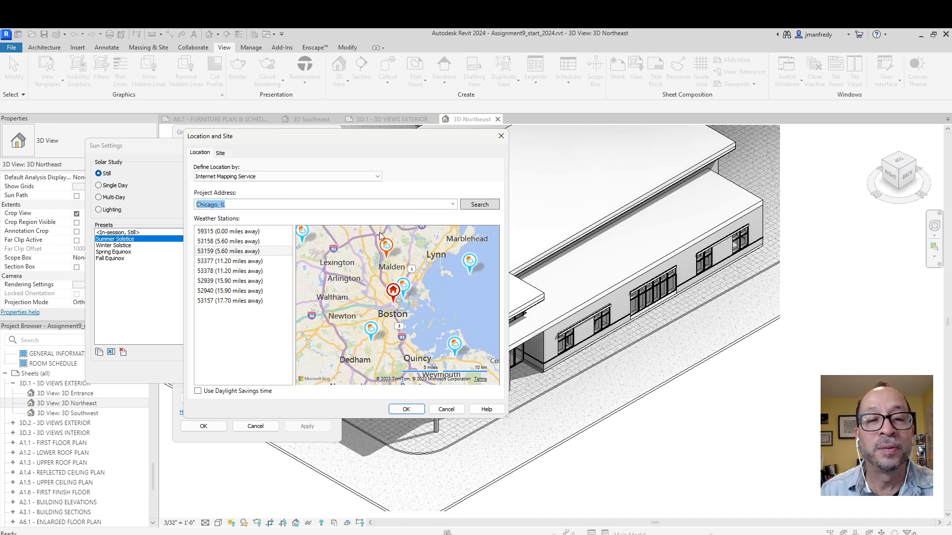
left_click(482, 205)
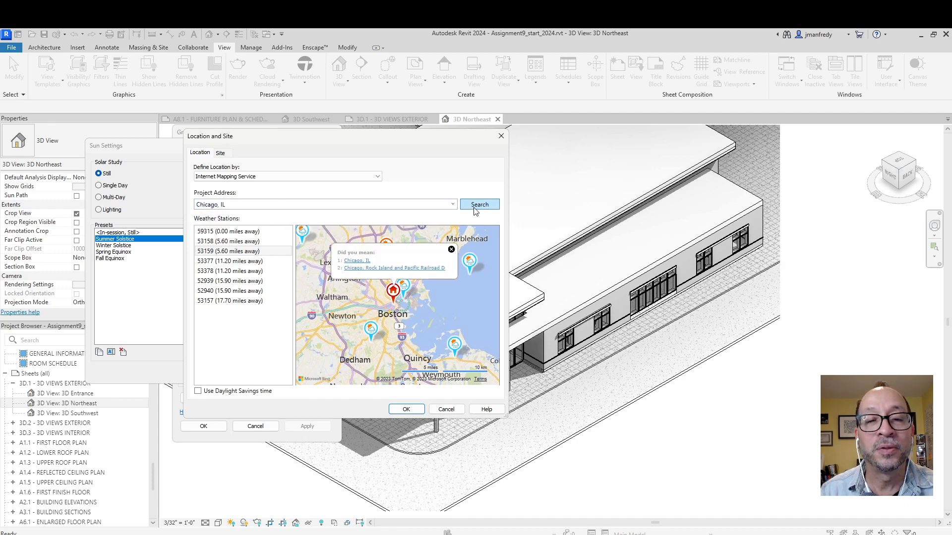
left_click(355, 263)
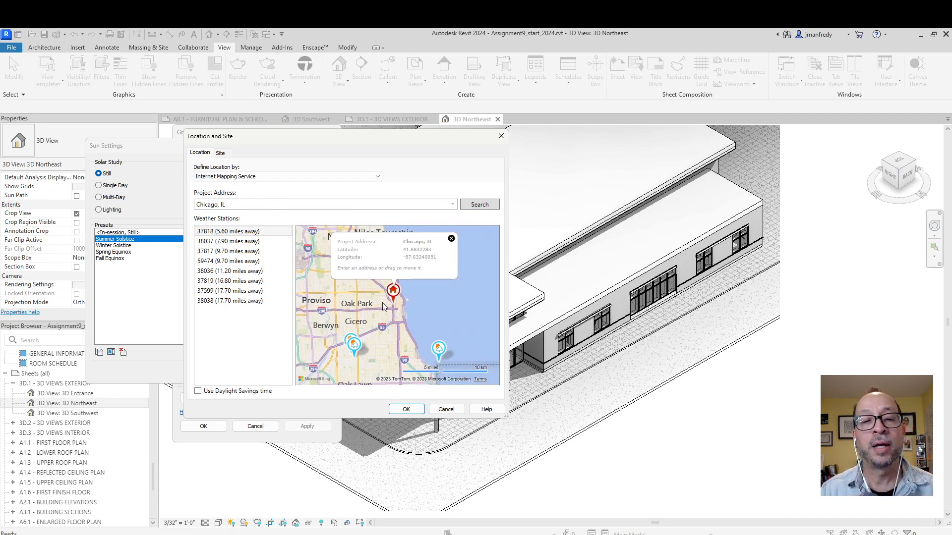
left_click(413, 411)
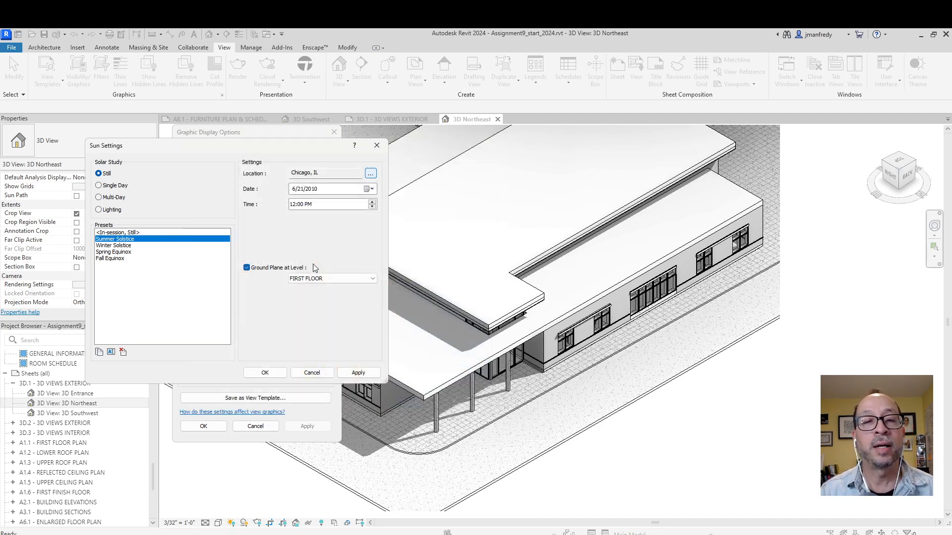
- Change the year of the Summer Solstice preset's date to 2023
left_click(369, 189)
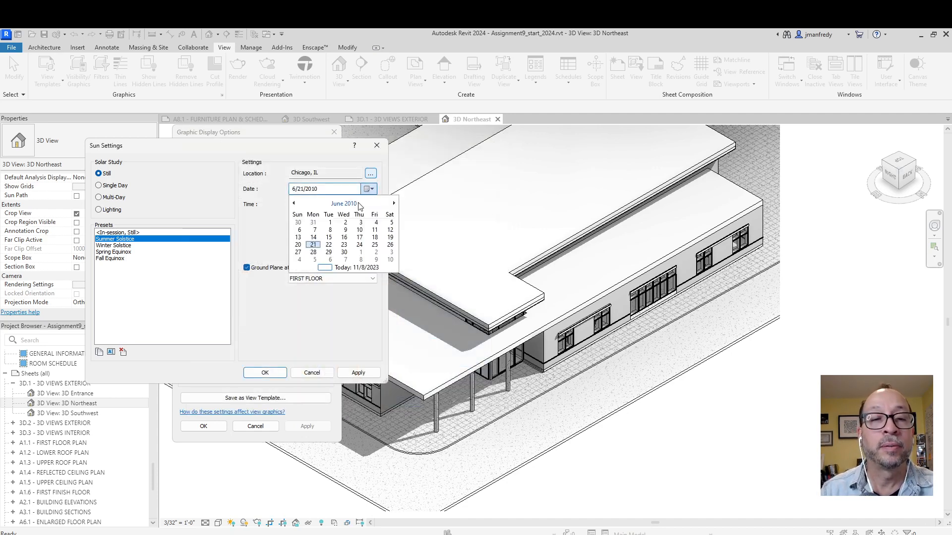
left_click(393, 203)
left_click(357, 204)
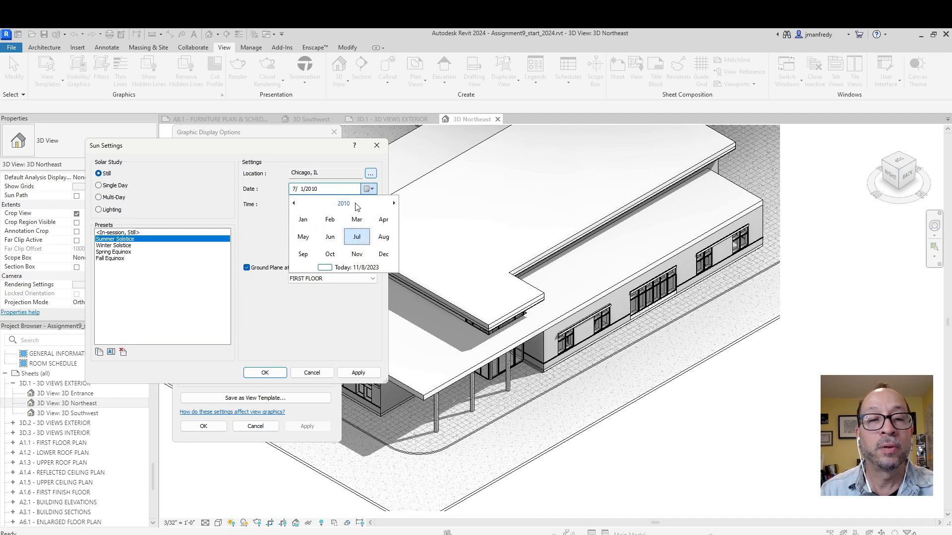
left_click(352, 204)
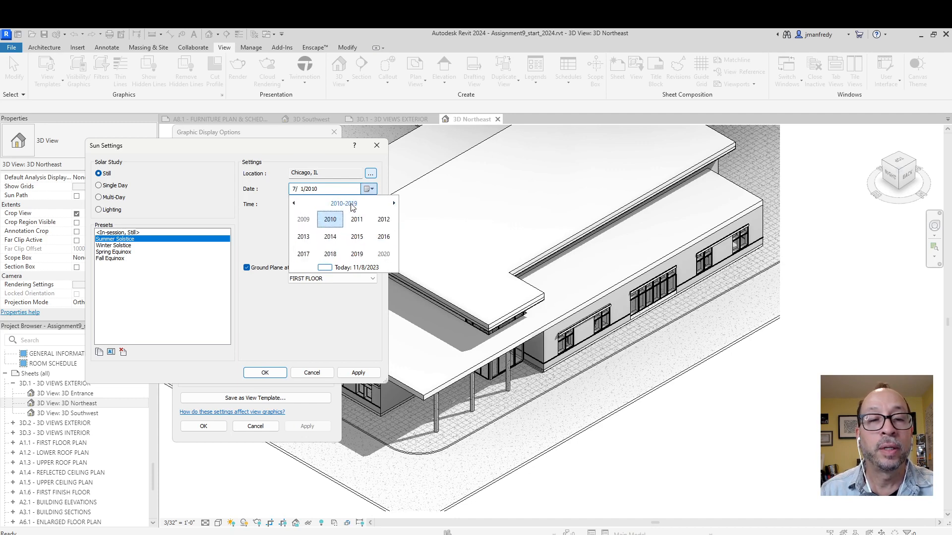
left_click(384, 254)
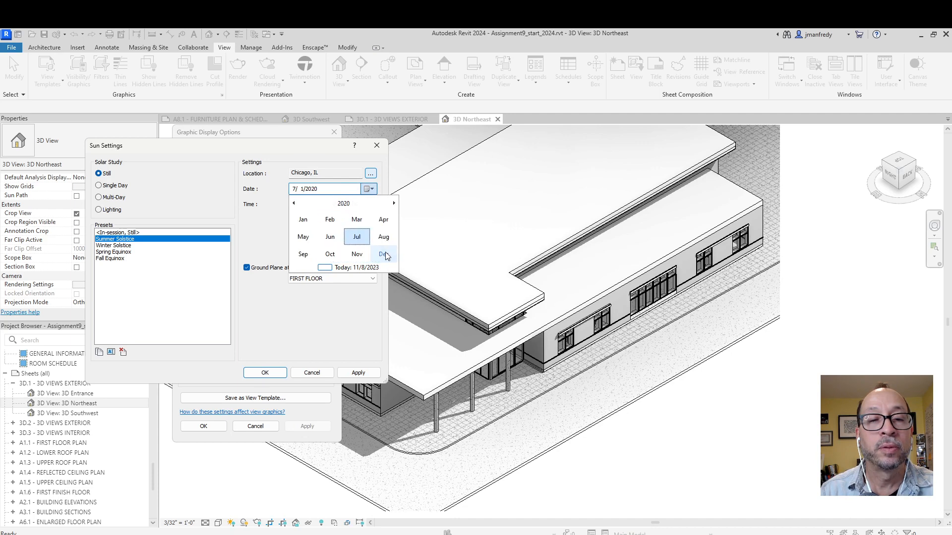
left_click(344, 203)
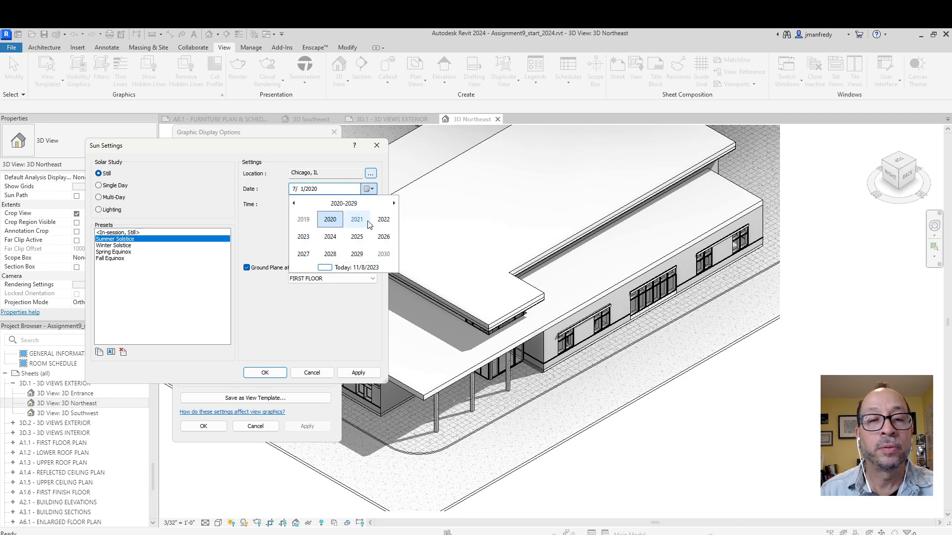
left_click(303, 237)
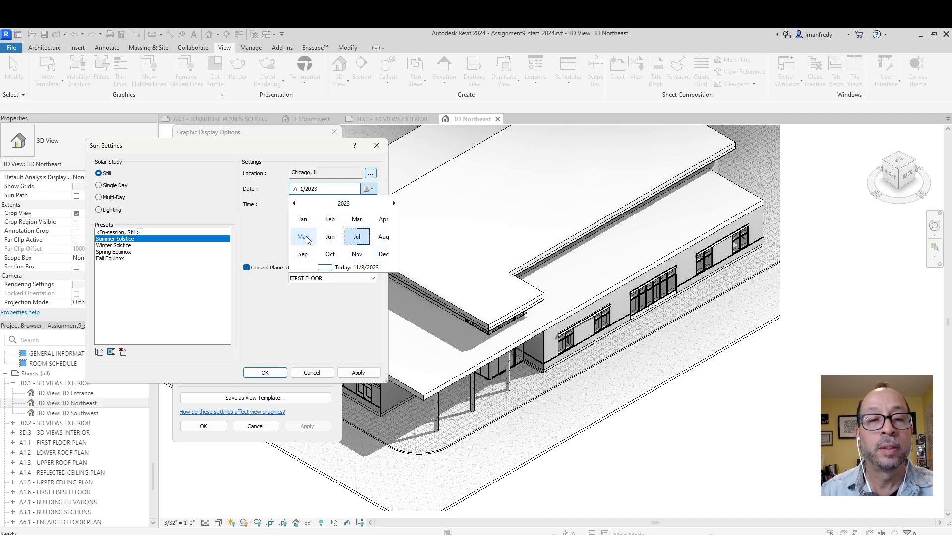
left_click(306, 193)
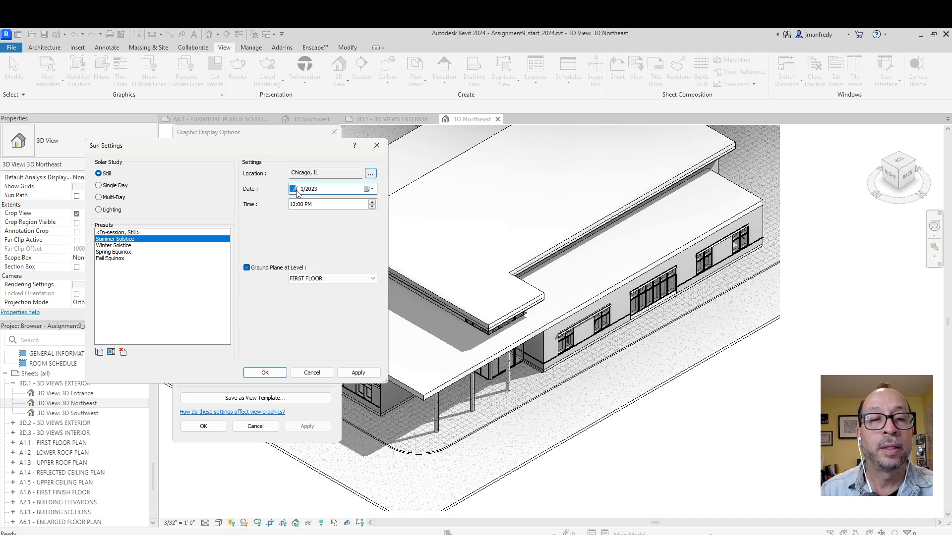
- Set the still solar study's date to 11/8/2023 and its time to 3:00 PM
left_click(368, 190)
left_click(394, 203)
left_click(393, 203)
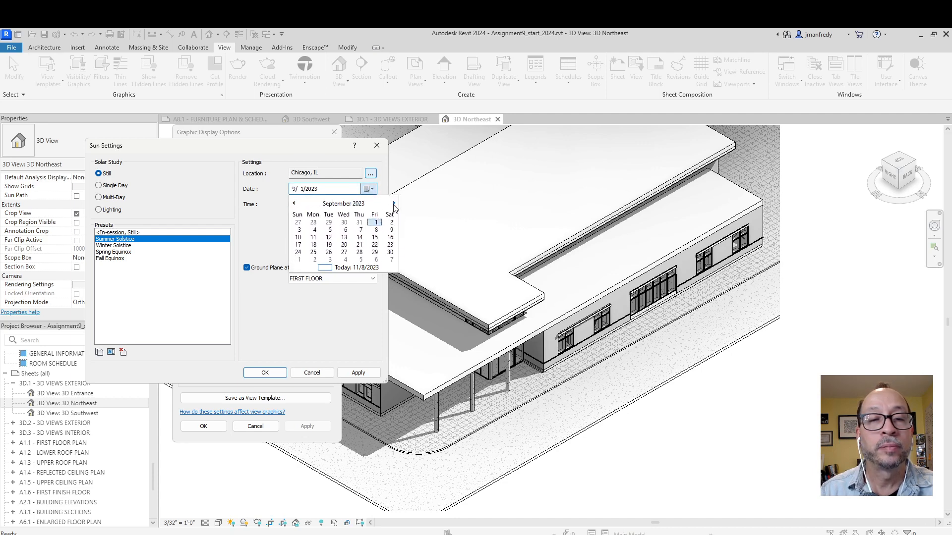
left_click(394, 203)
left_click(393, 203)
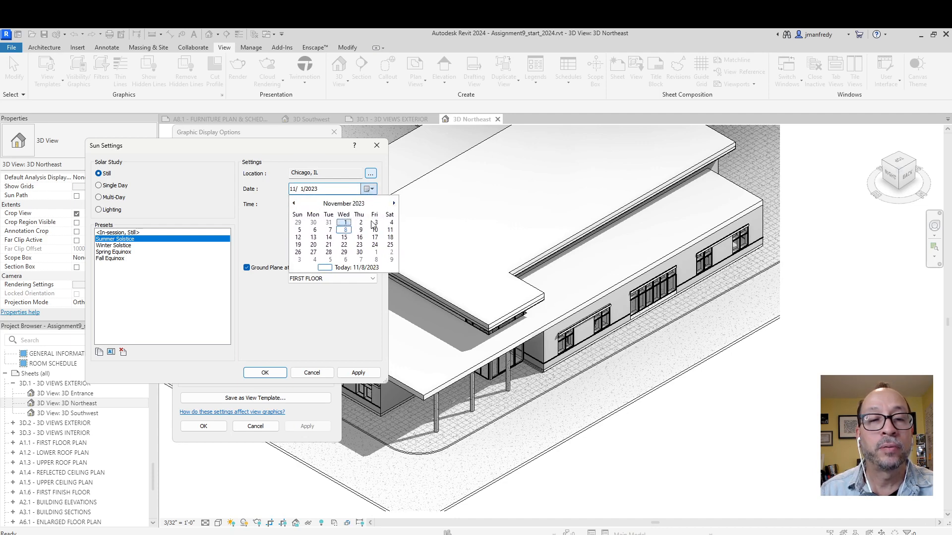
left_click(345, 230)
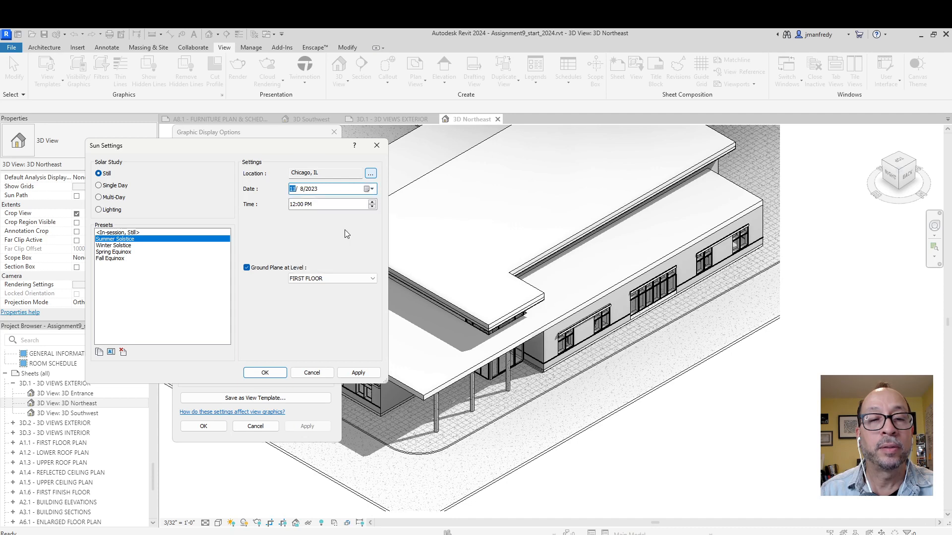
left_click(305, 205)
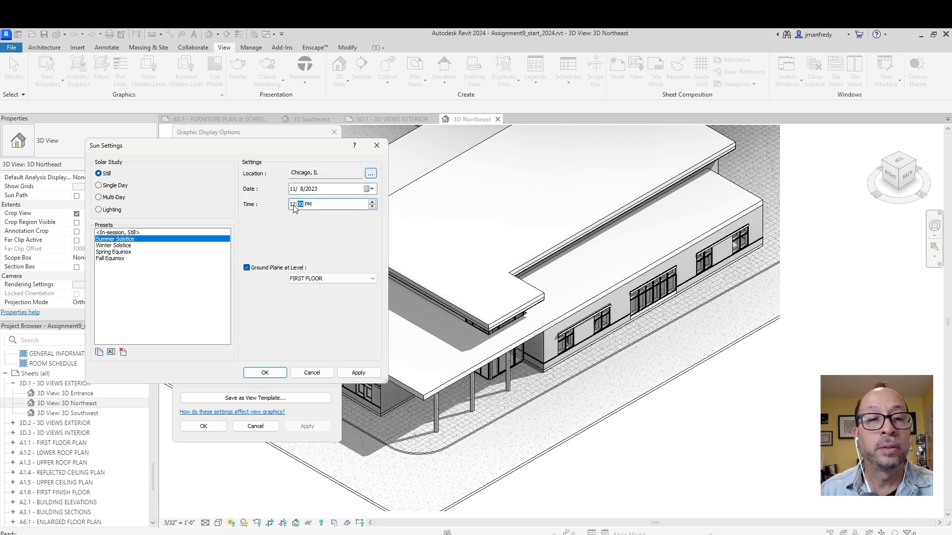
type("3")
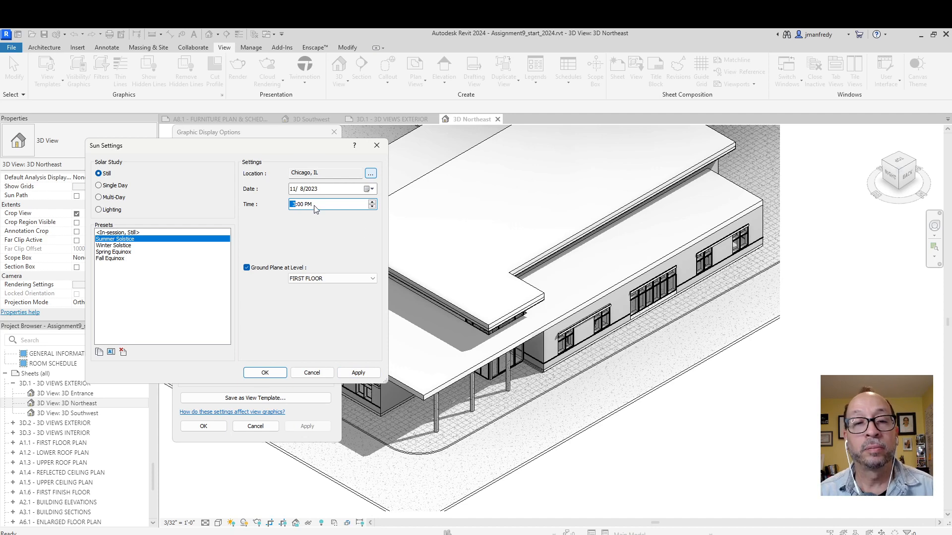
- Apply the 3:00 PM sun position, and set the still study's time to 7:00 AM and apply it
left_click(363, 373)
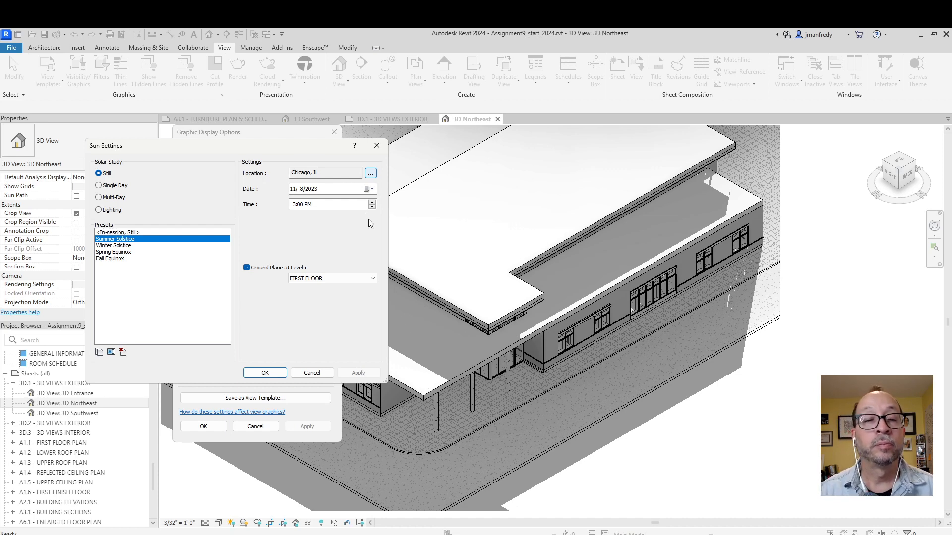
left_click(360, 208)
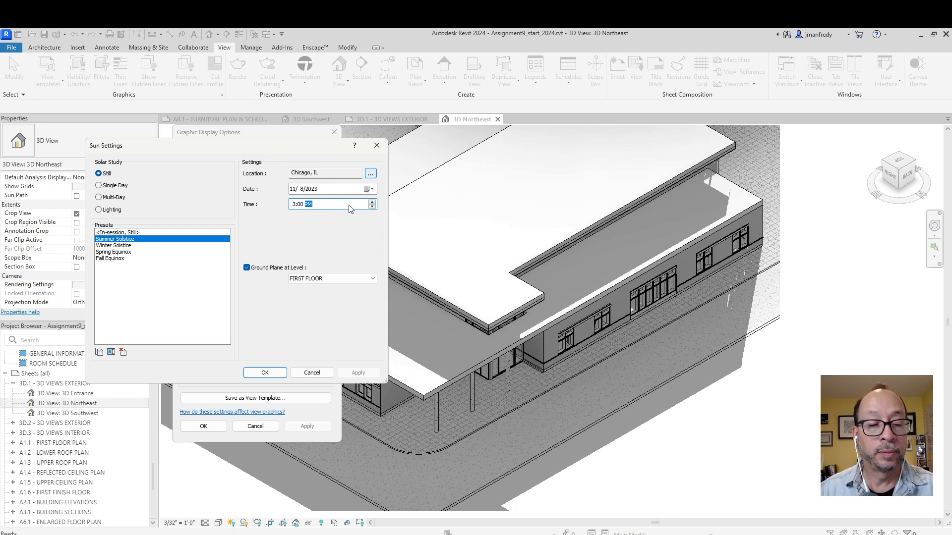
left_click(373, 202)
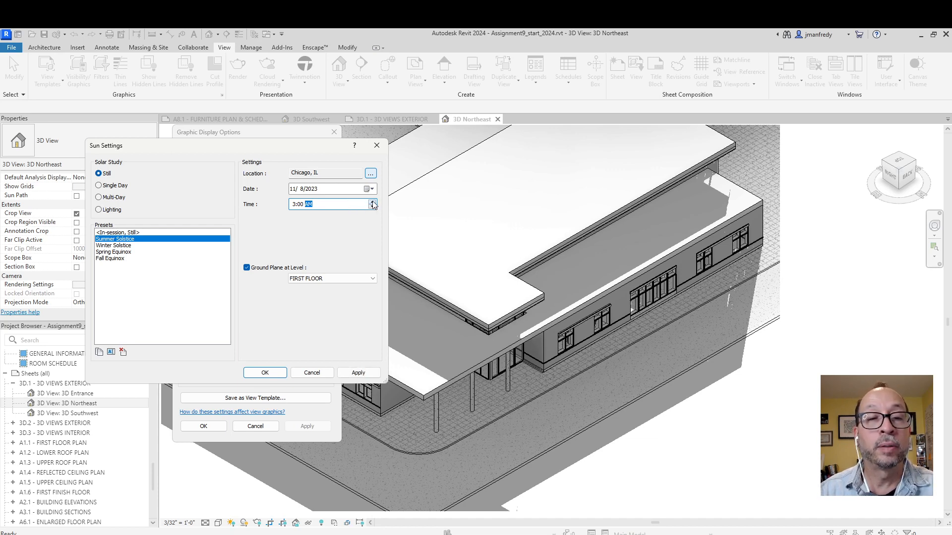
left_click(297, 208)
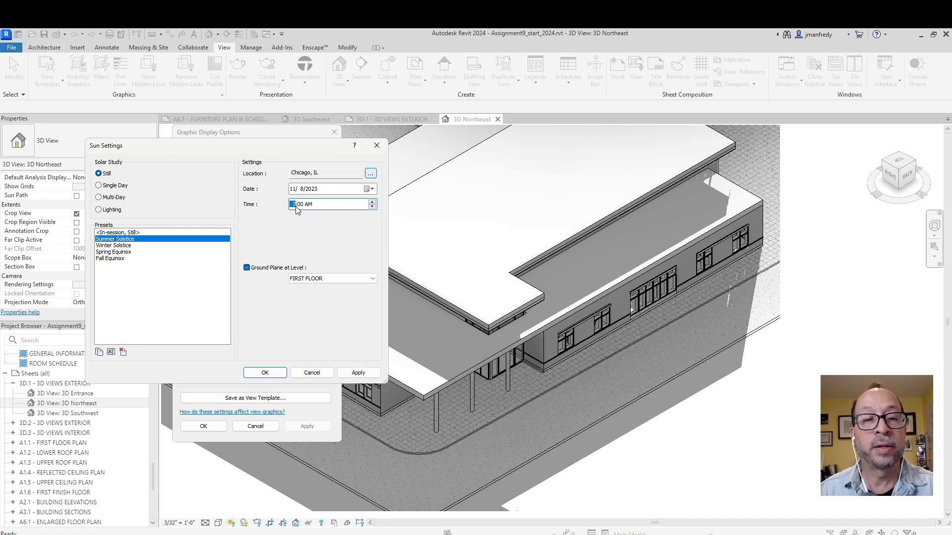
left_click(356, 372)
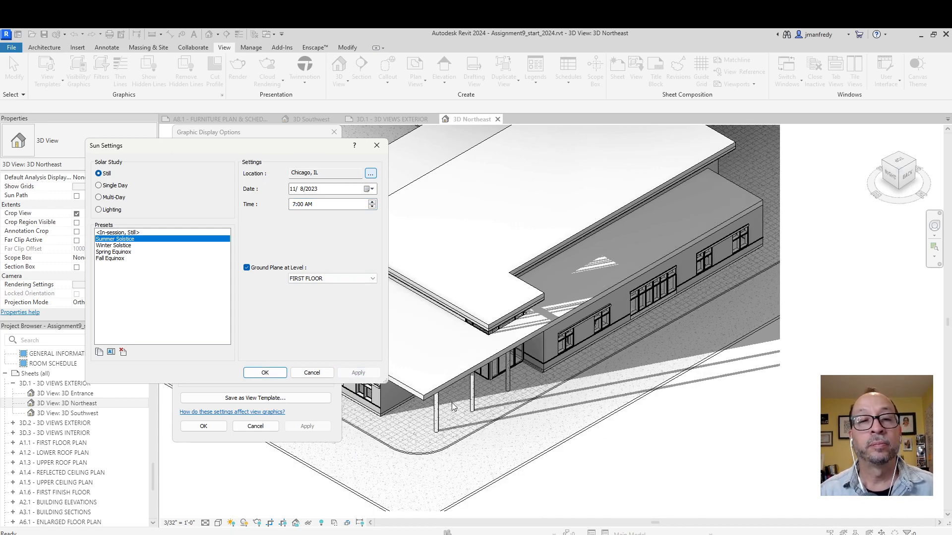
- Set the still solar study's date to 8/1/2023 and apply it to the view
left_click(371, 188)
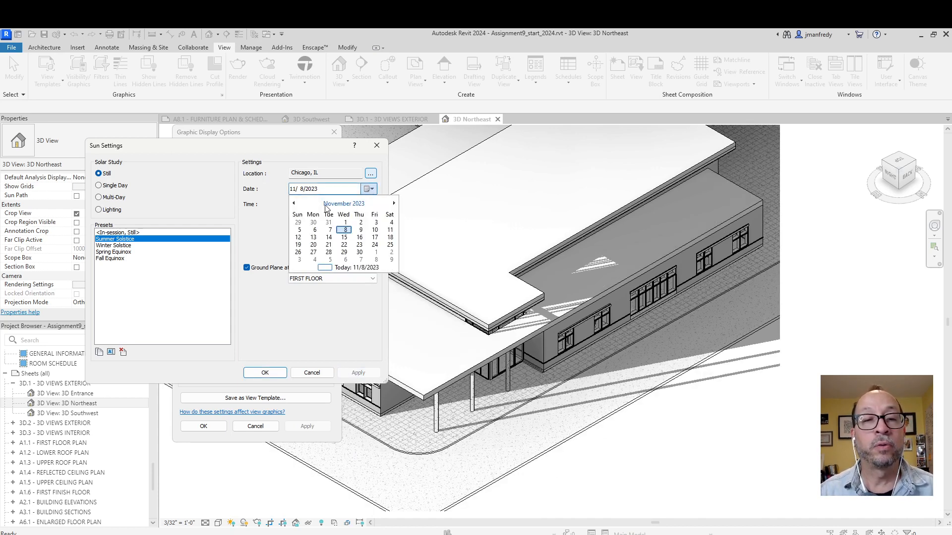
left_click(294, 203)
left_click(294, 203)
left_click(294, 204)
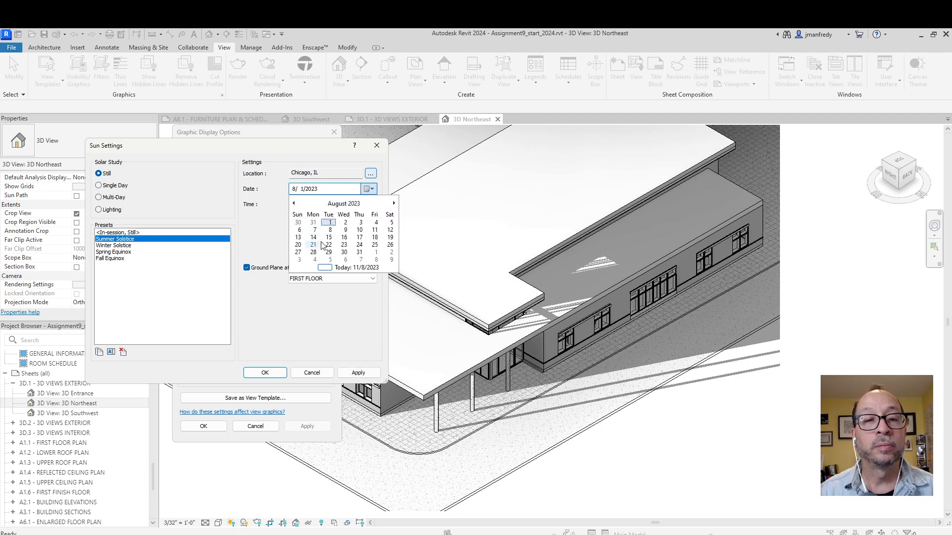
left_click(329, 222)
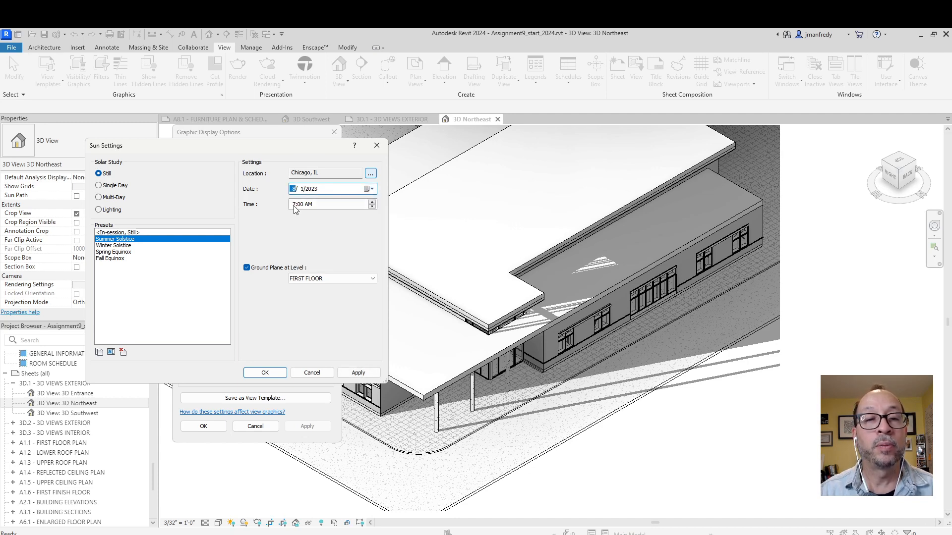
left_click(353, 373)
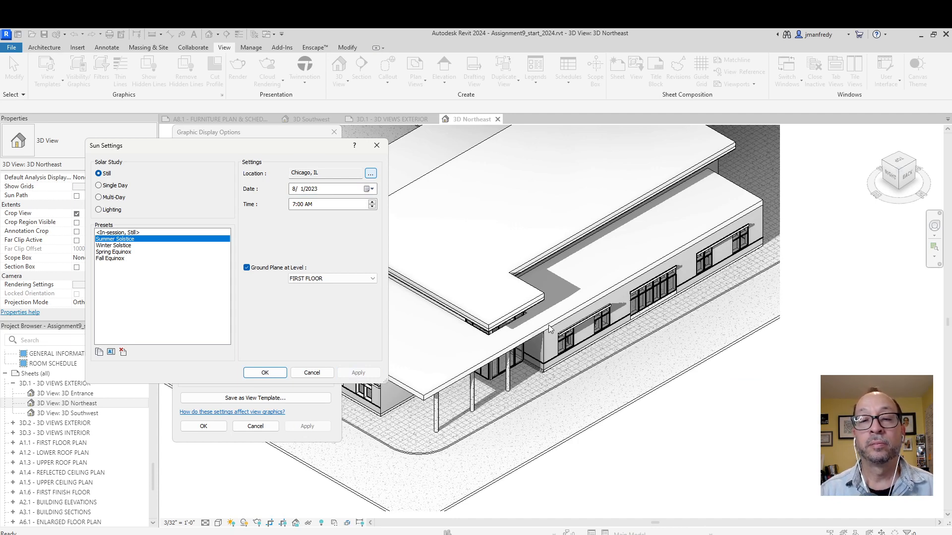
- Try the study's sun position at 9:00 AM and at 12:00 PM, applying each time to the view
left_click(293, 205)
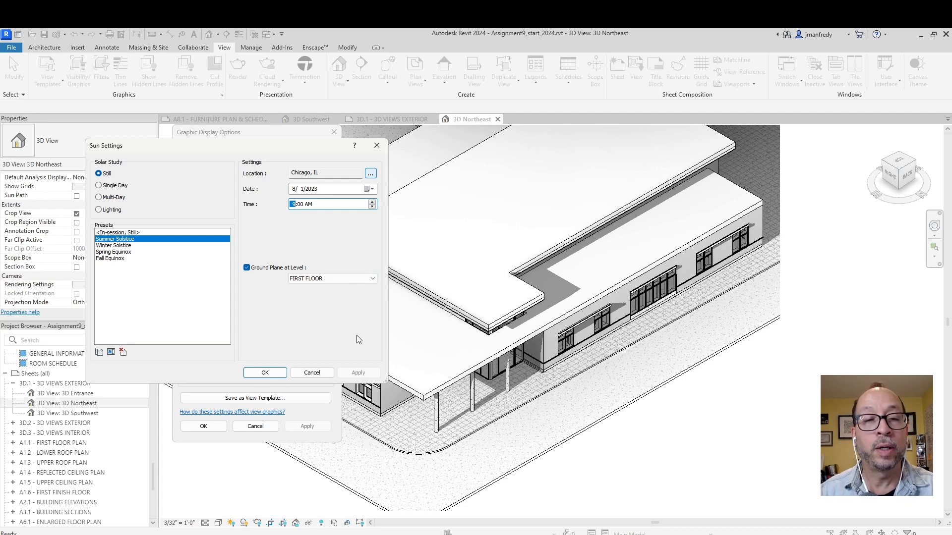
left_click(353, 374)
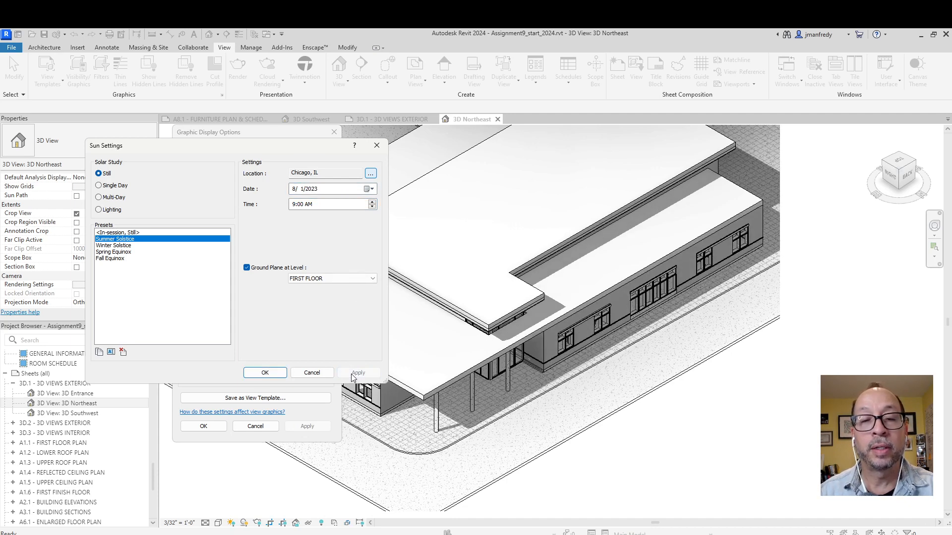
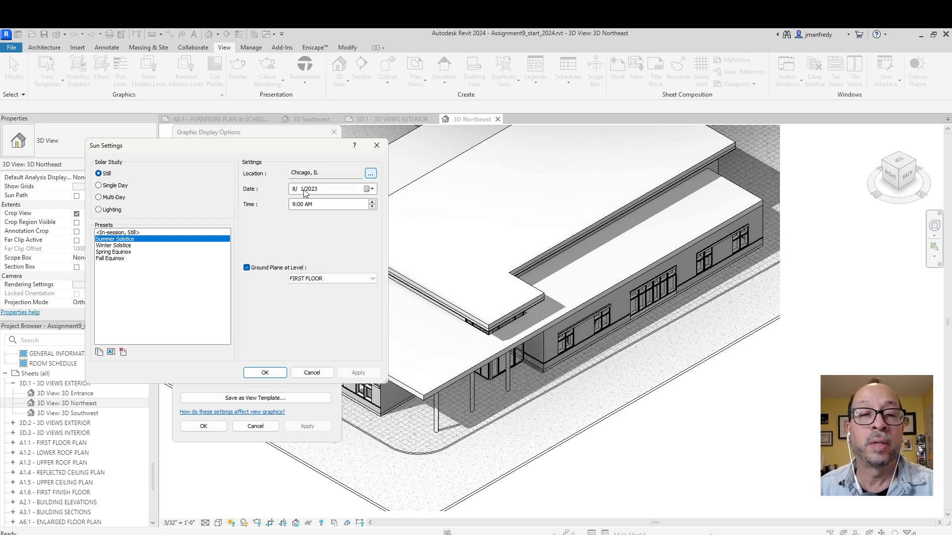
left_click(293, 206)
left_click(373, 202)
left_click(373, 202)
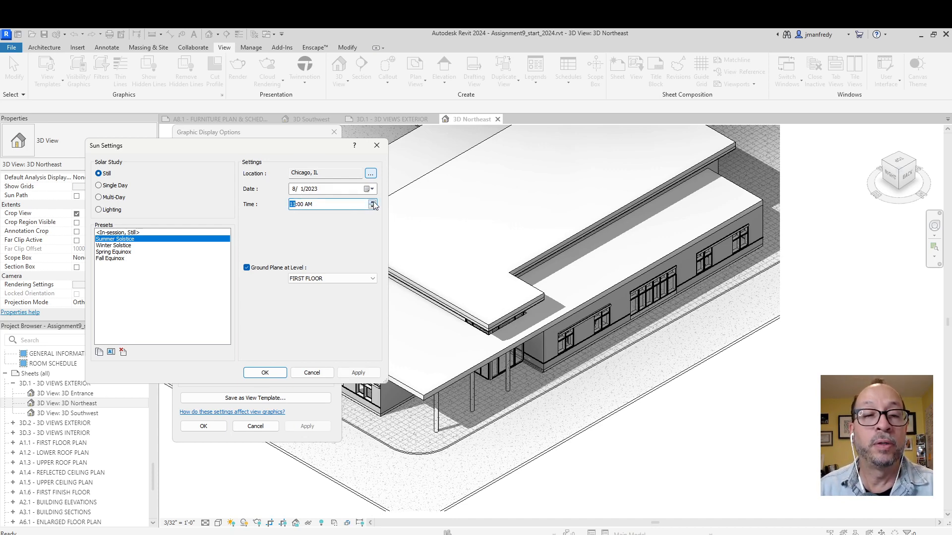
left_click(356, 373)
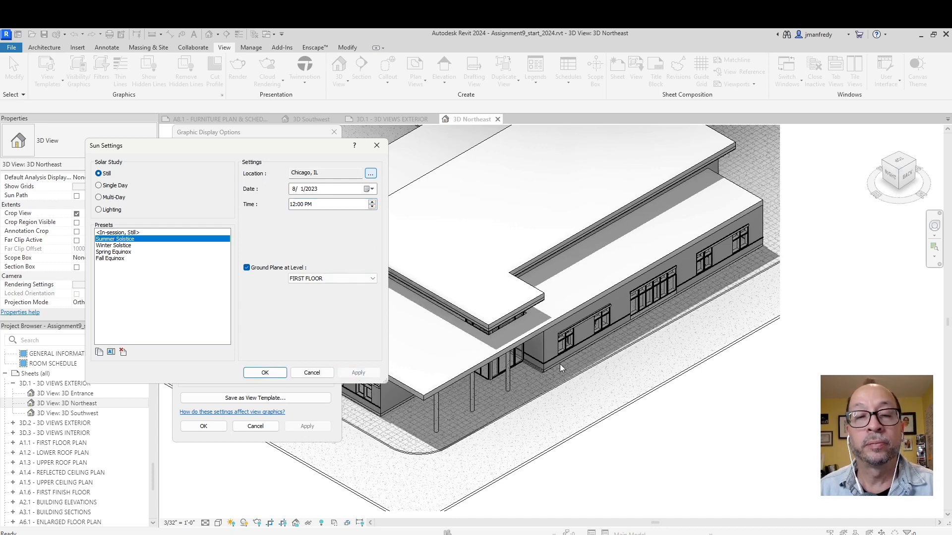
- Set the still solar study's time to 6:00 PM and apply it
left_click(293, 205)
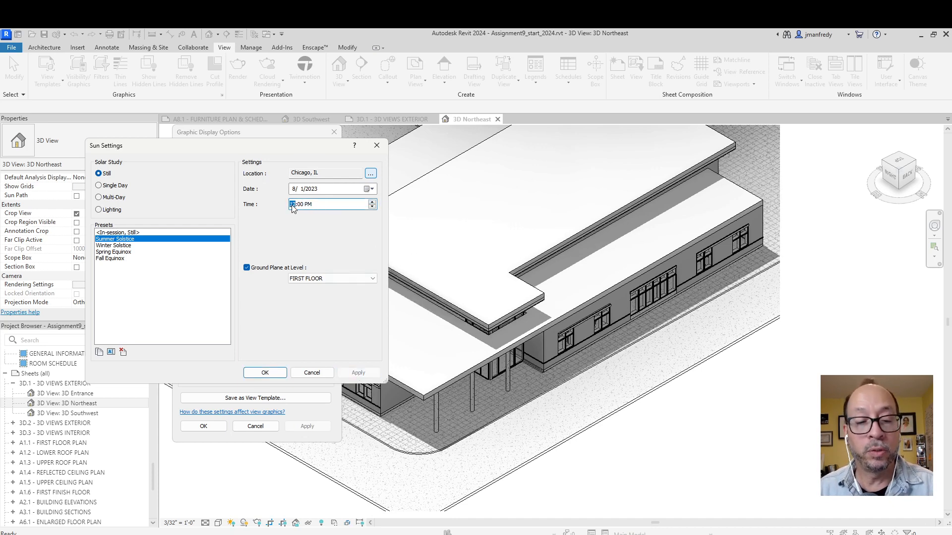
left_click(332, 190)
left_click(357, 372)
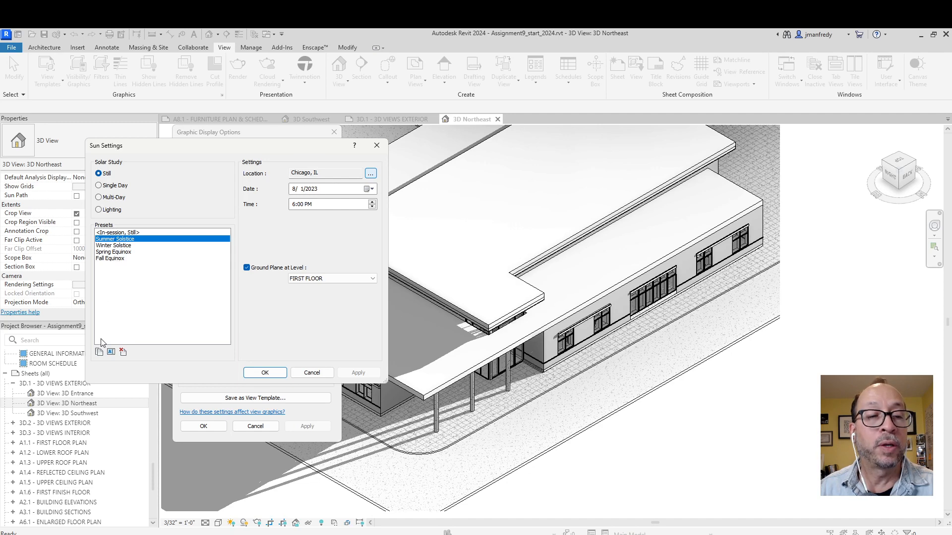
- Preview the building's shadows by applying the Fall Equinox, Spring Equinox and Winter Solstice presets one after another
left_click(124, 258)
left_click(354, 374)
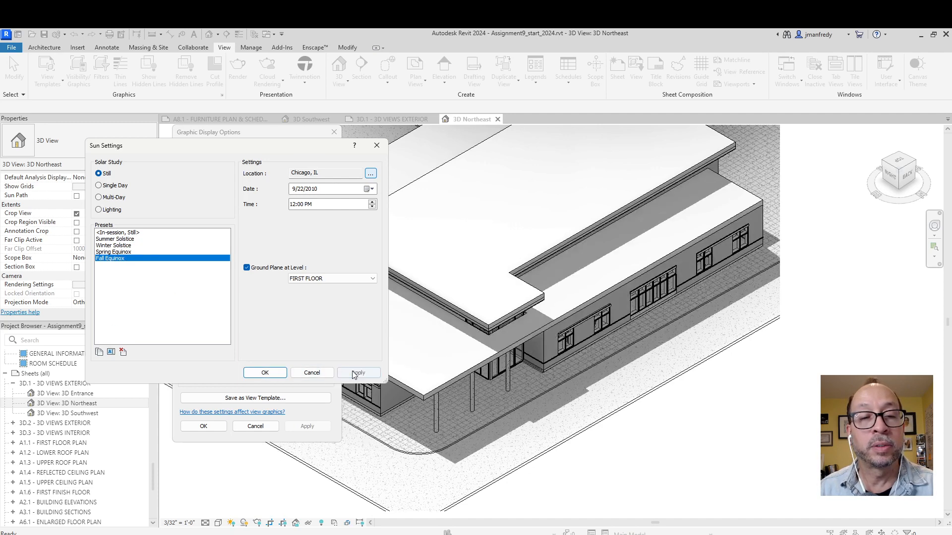
left_click(151, 251)
left_click(359, 373)
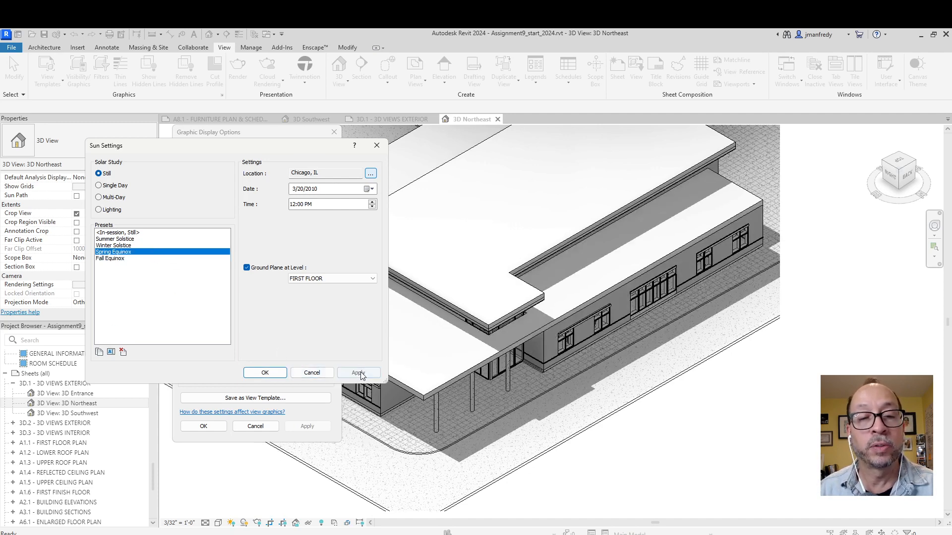
left_click(149, 246)
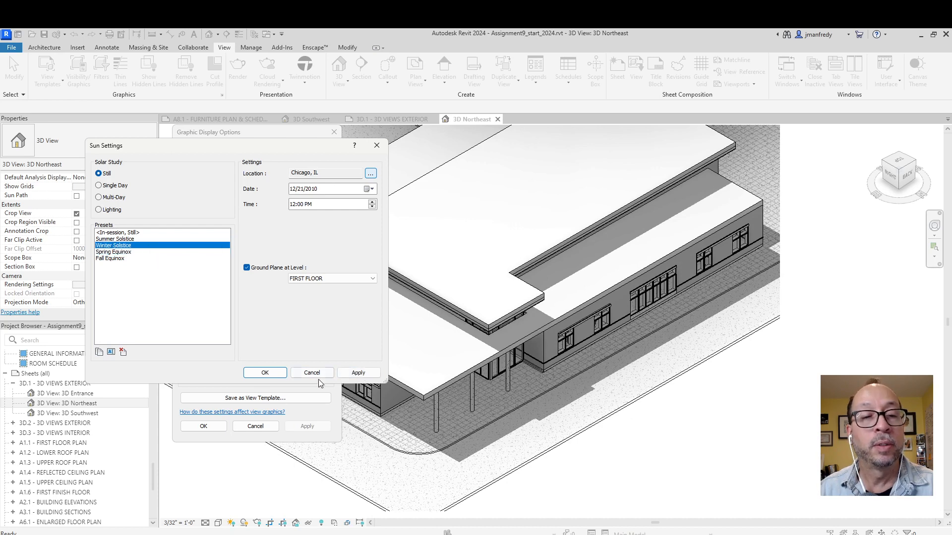
left_click(352, 374)
- Choose the Spring Equinox preset as the view's sun setting and accept it
left_click(173, 240)
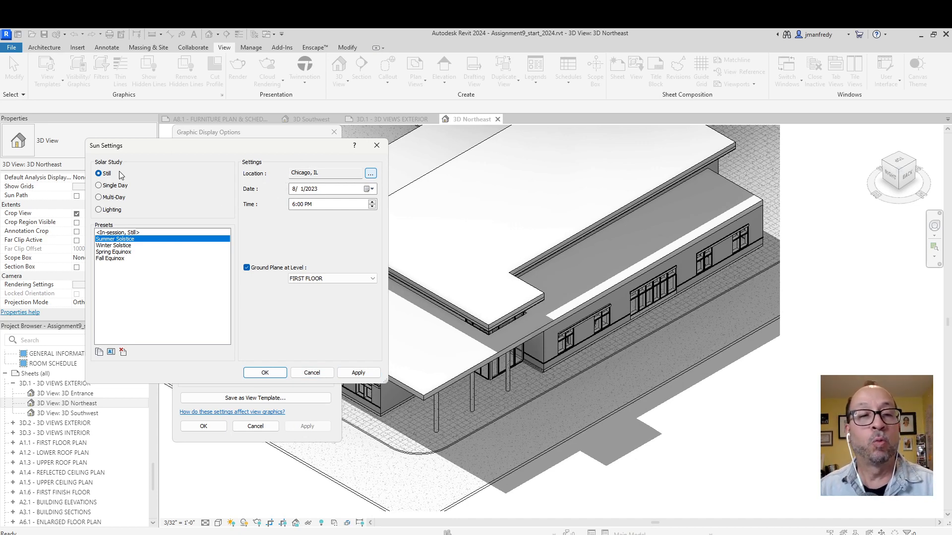
left_click(122, 245)
left_click(123, 252)
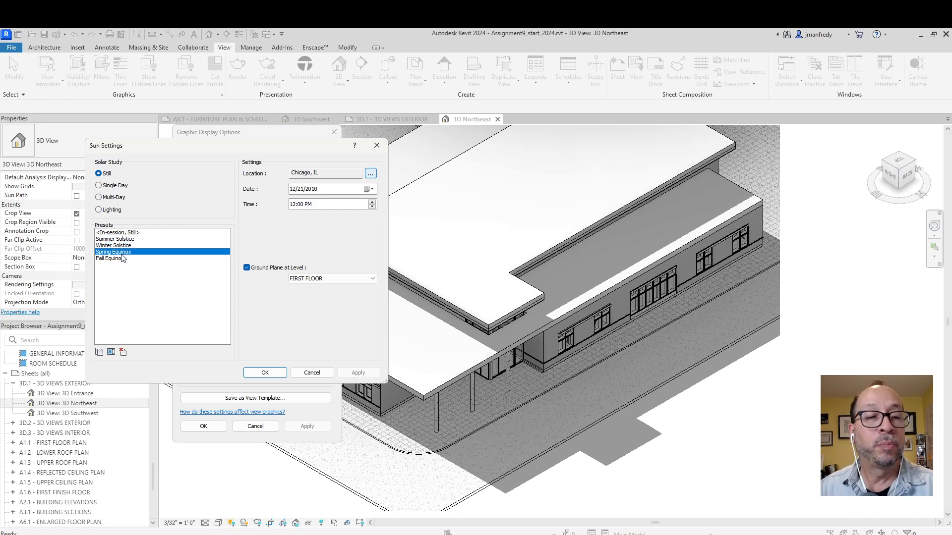
left_click(269, 374)
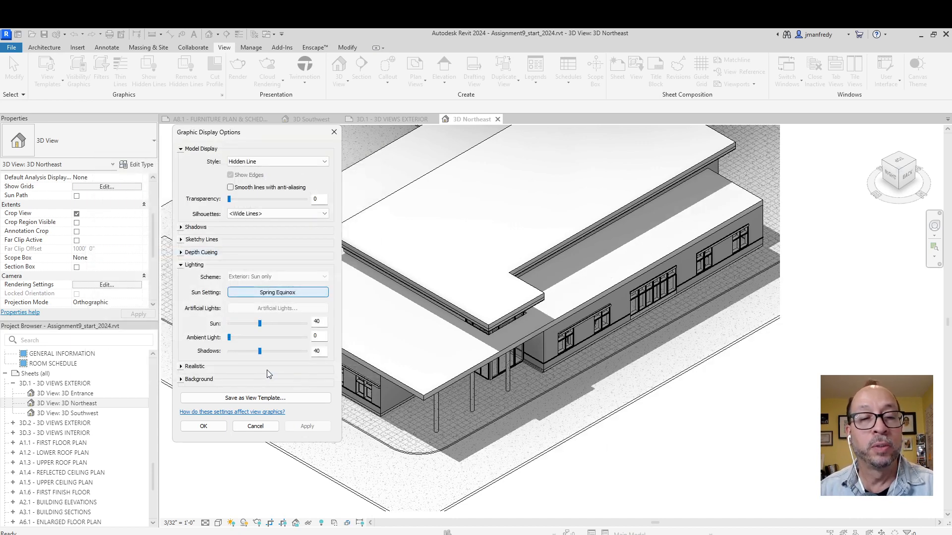
- Switch the sun settings to a Lighting study using the JM LIGHTING preset, and apply and accept it
left_click(278, 293)
left_click(121, 209)
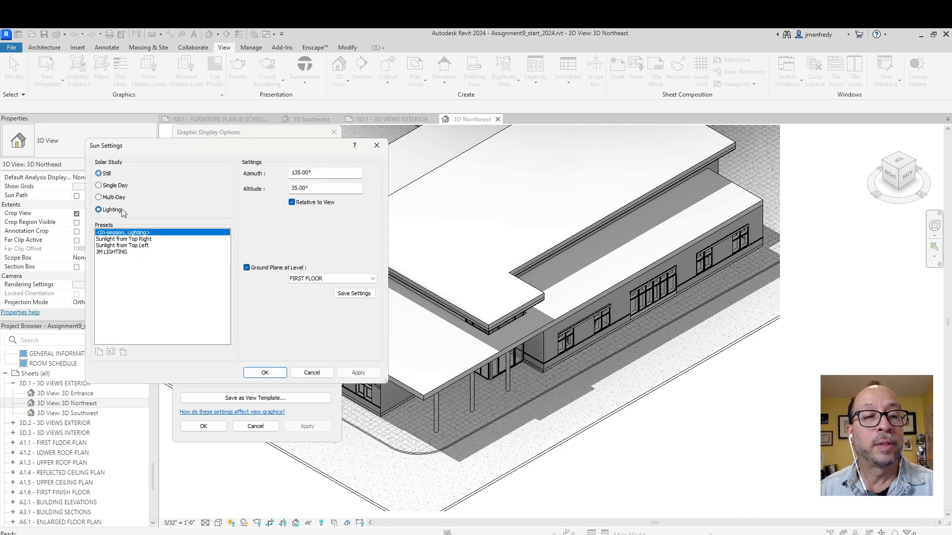
left_click(122, 252)
left_click(358, 372)
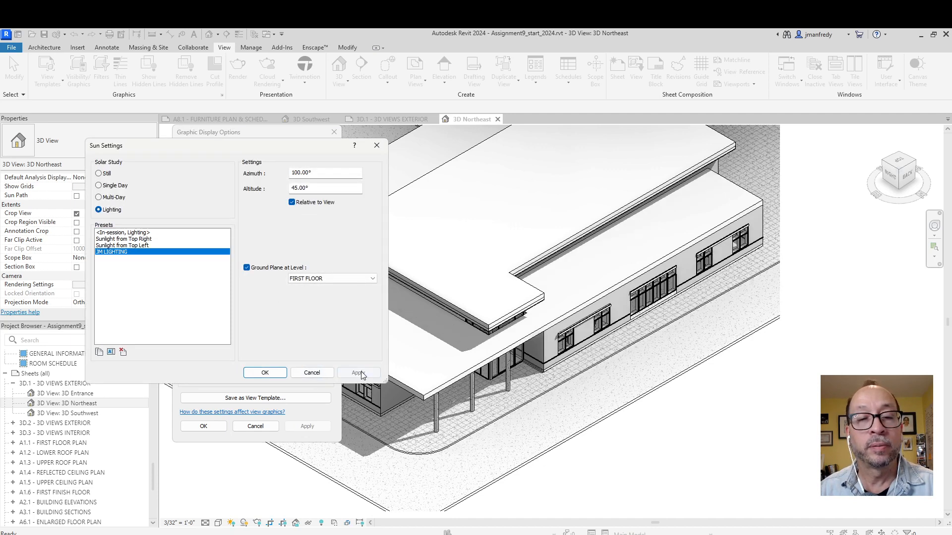
left_click(264, 373)
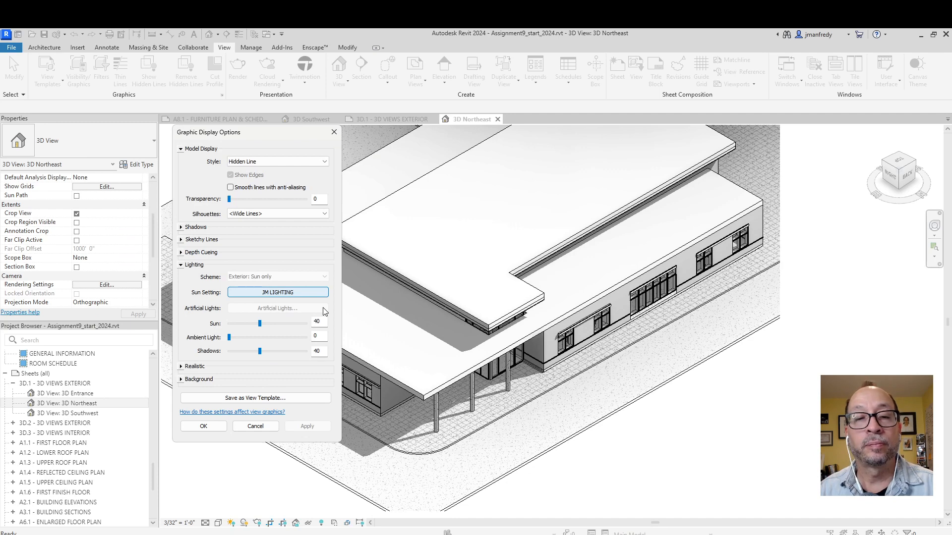
- Review the Realistic, model style and Background options without changing them, and accept the view's graphic display options
left_click_drag(276, 130, 356, 113)
left_click(261, 349)
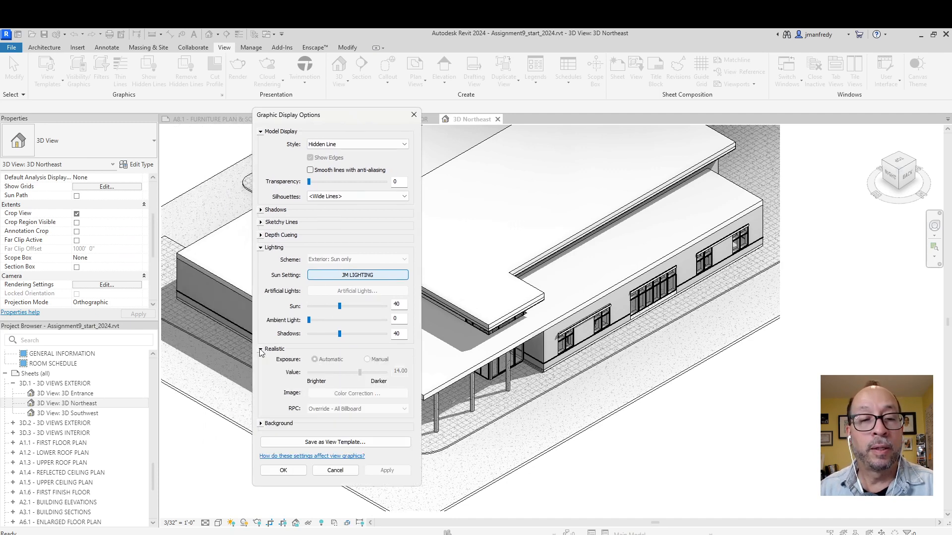
left_click(260, 350)
left_click(260, 349)
left_click(260, 349)
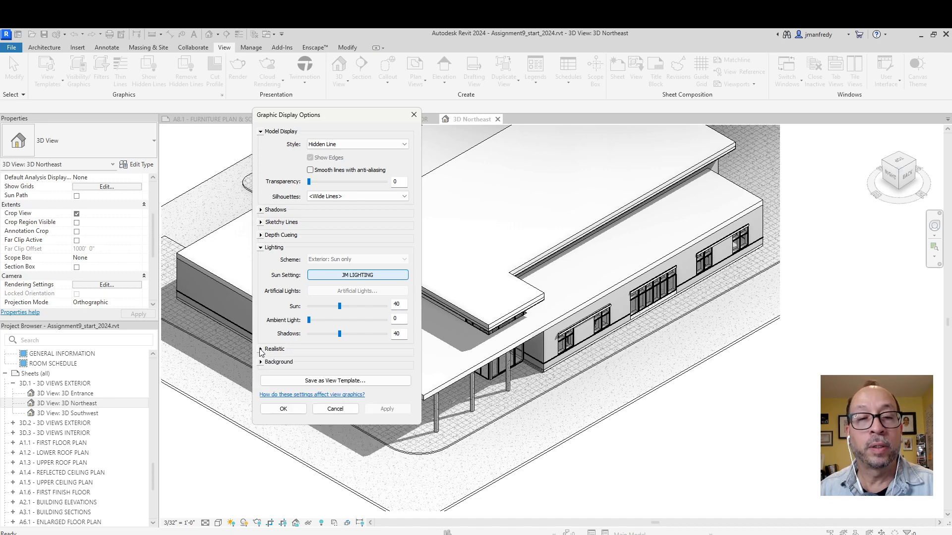
left_click(374, 144)
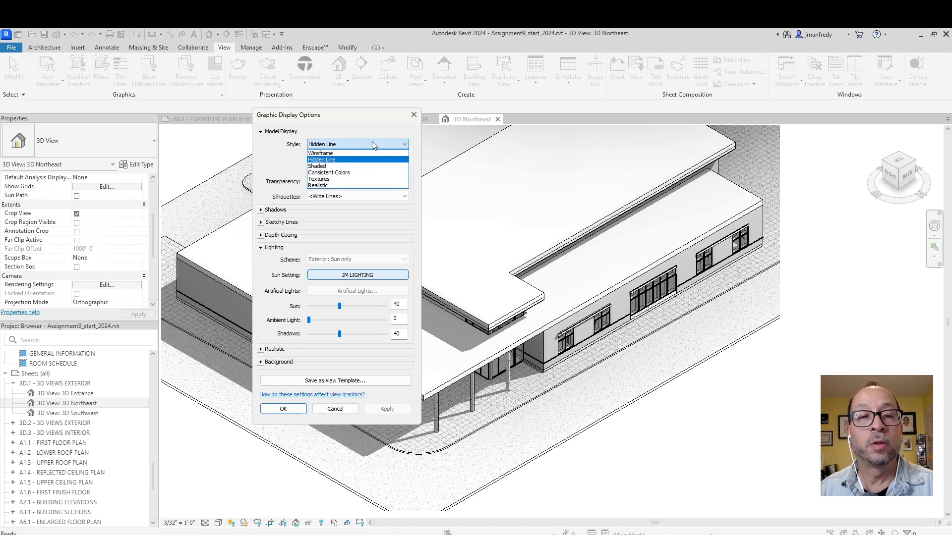
left_click(284, 164)
left_click(260, 362)
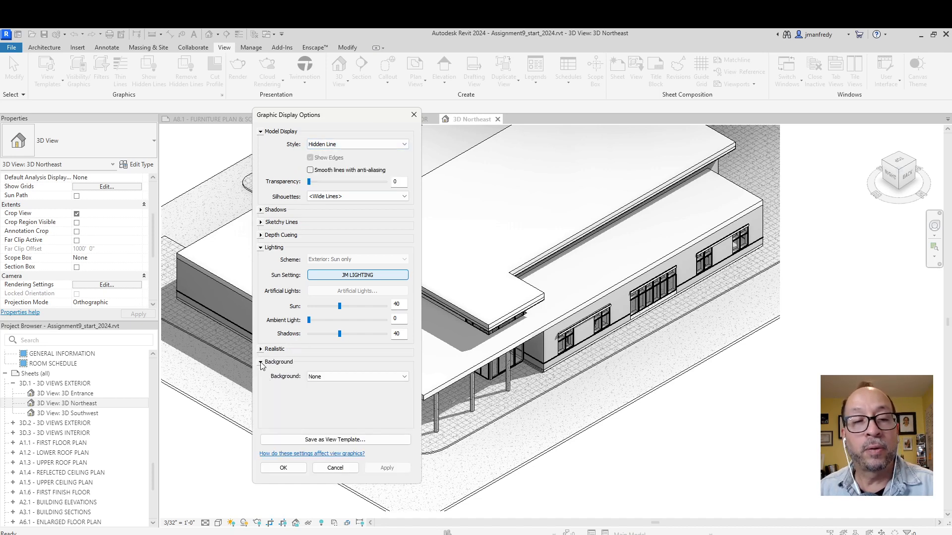
left_click(261, 363)
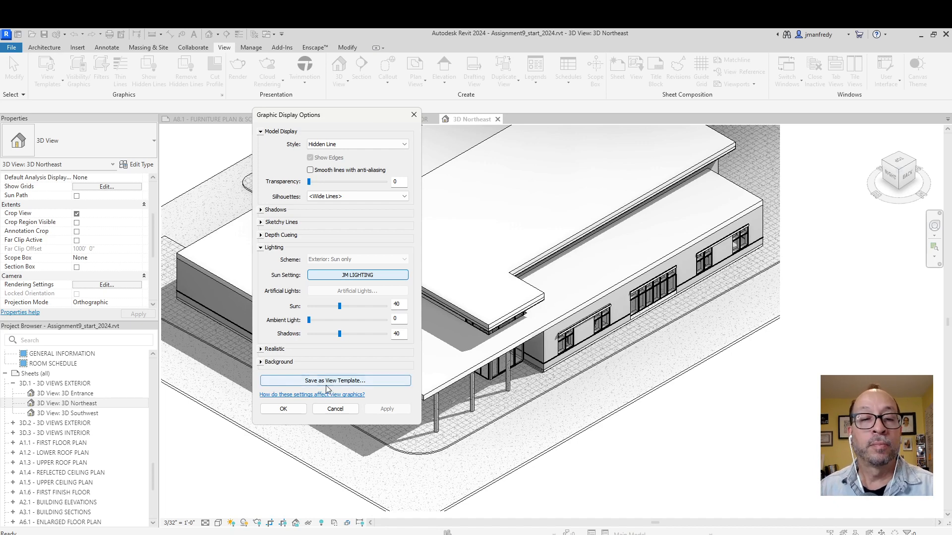
left_click(283, 408)
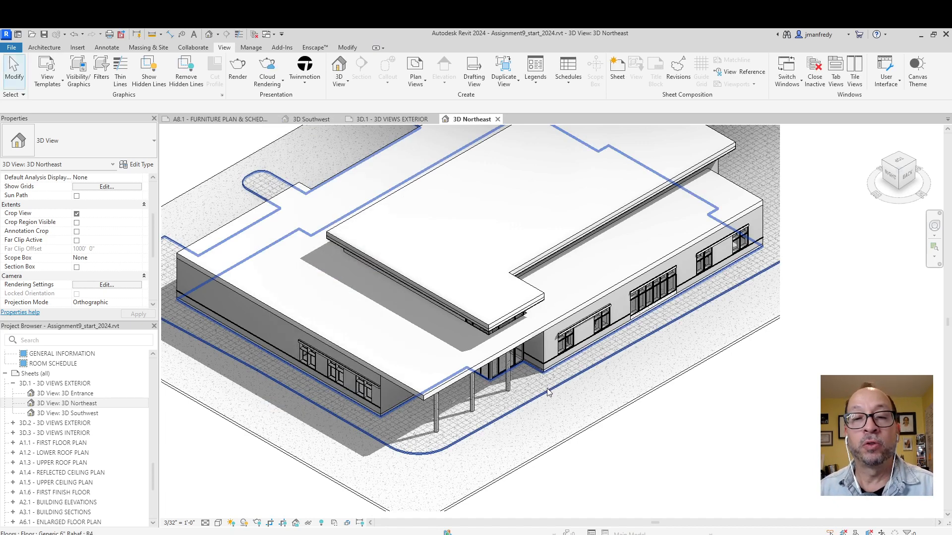
- Open the 3D Southwest view to compare its graphics, and return to the 3D Northeast view
scroll(670, 477, "down", 1)
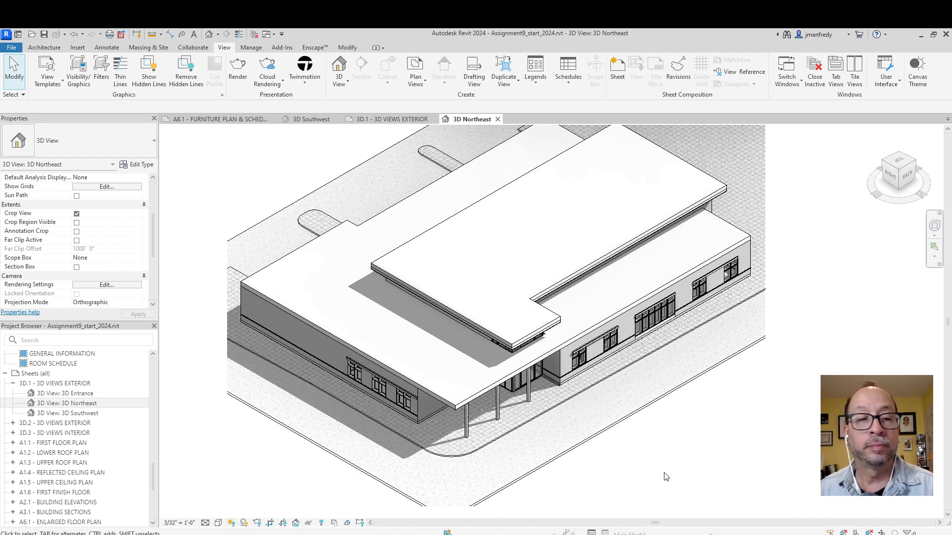
double_click(90, 414)
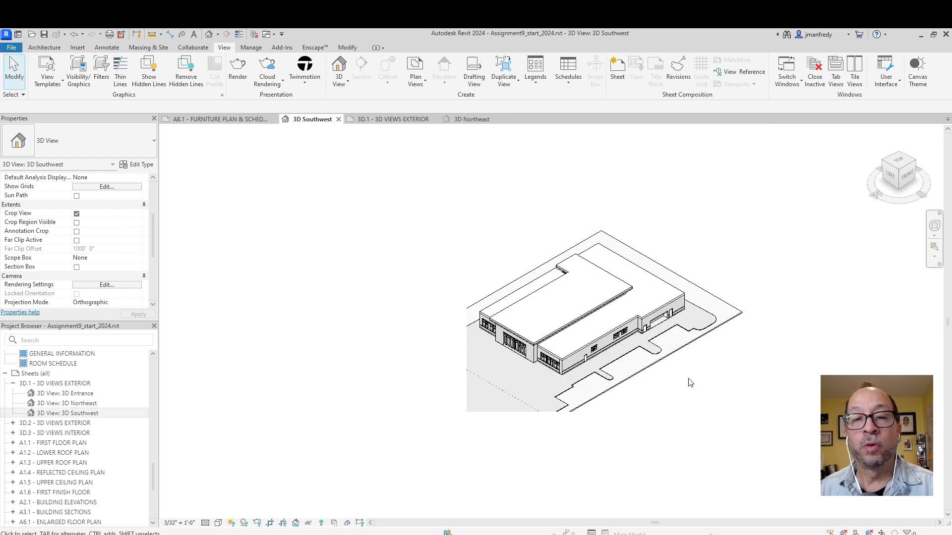
scroll(682, 367, "up", 2)
scroll(677, 360, "up", 2)
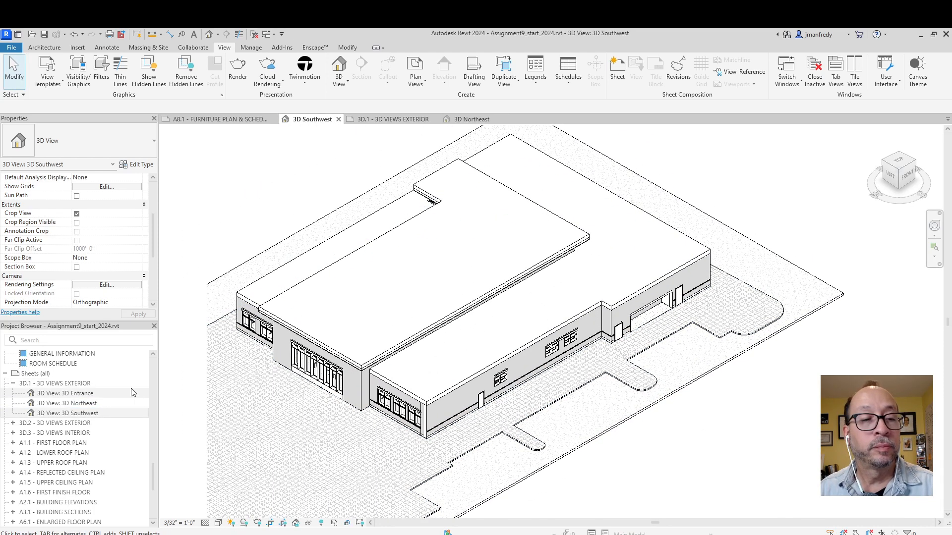
double_click(88, 404)
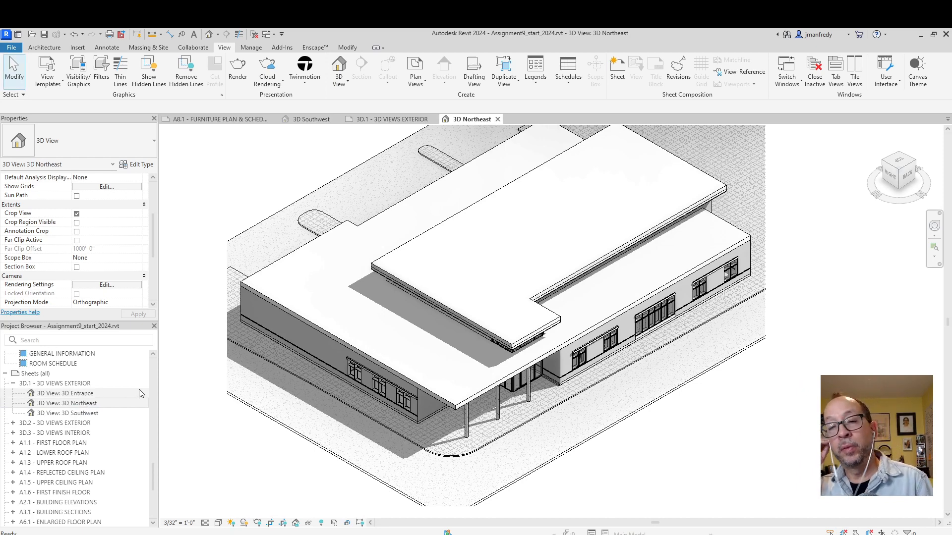
- Open the 3D Southwest view and close the inactive views
double_click(90, 414)
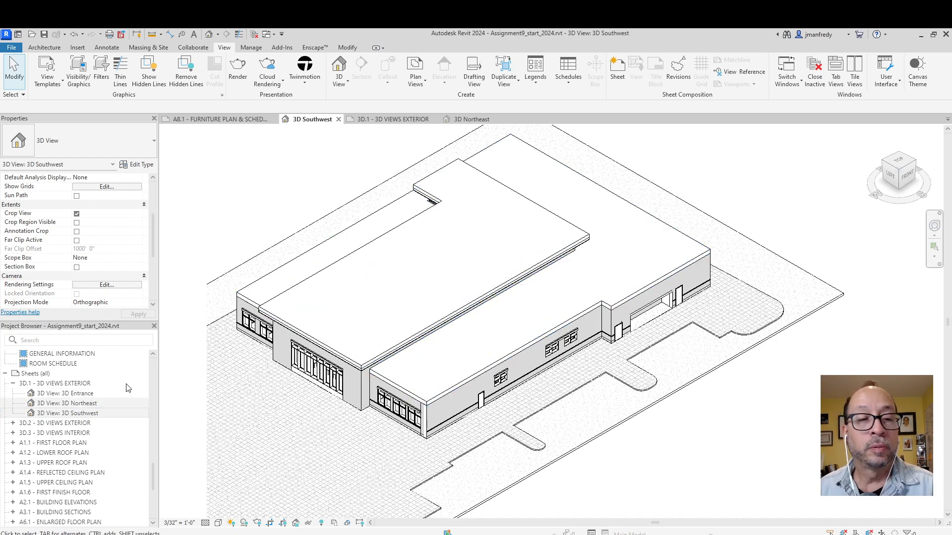
middle_click_drag(245, 230, 277, 245)
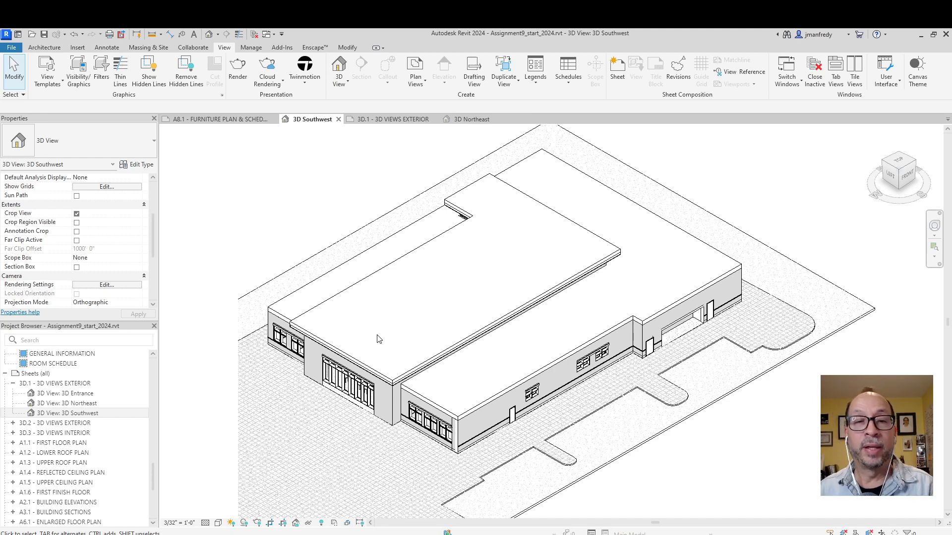
left_click(254, 34)
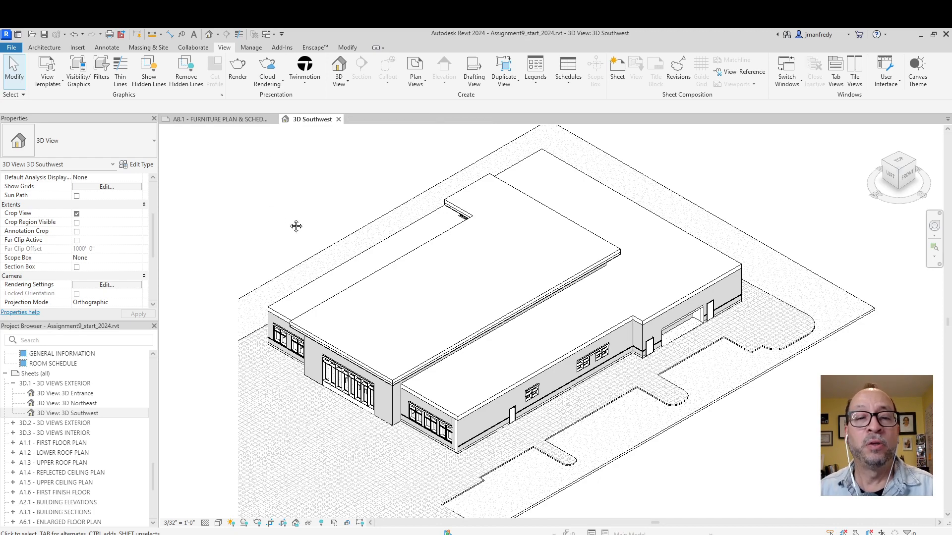
middle_click_drag(296, 226, 290, 233)
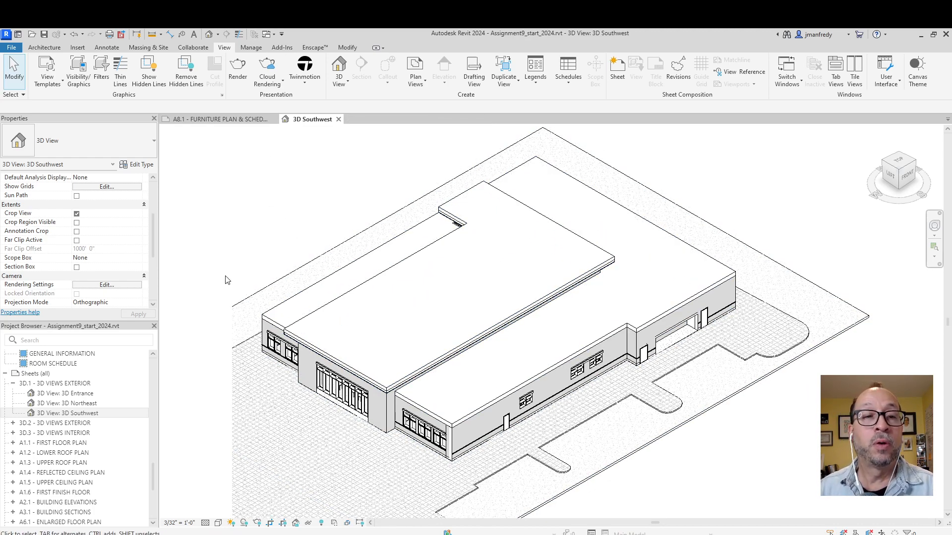
- Save the 3D Southwest view's graphic display options as a new view template named ISO STANDARD
left_click(218, 523)
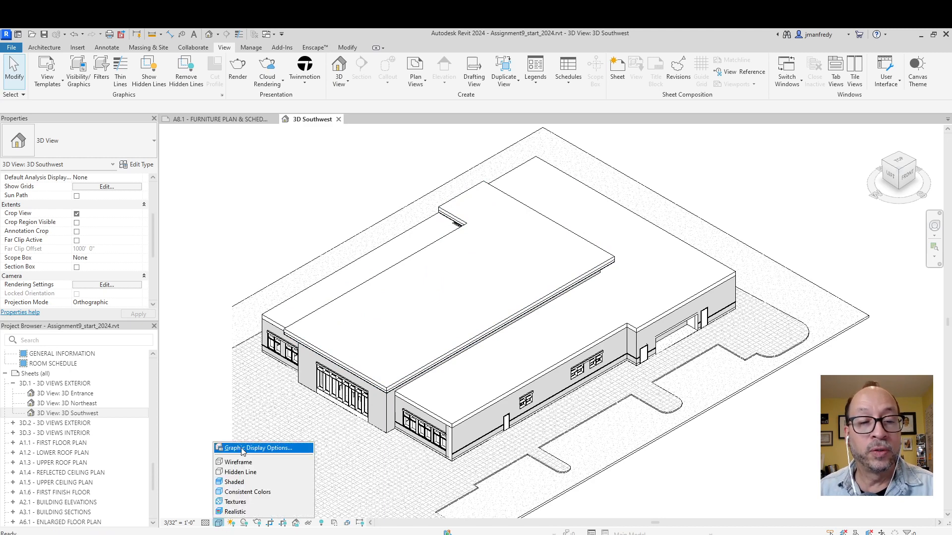
left_click(243, 448)
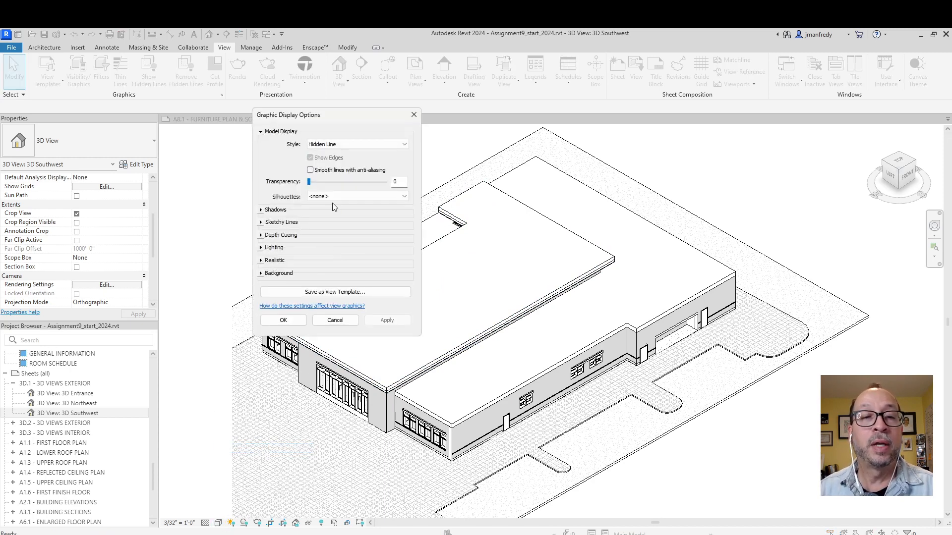
left_click_drag(335, 113, 358, 160)
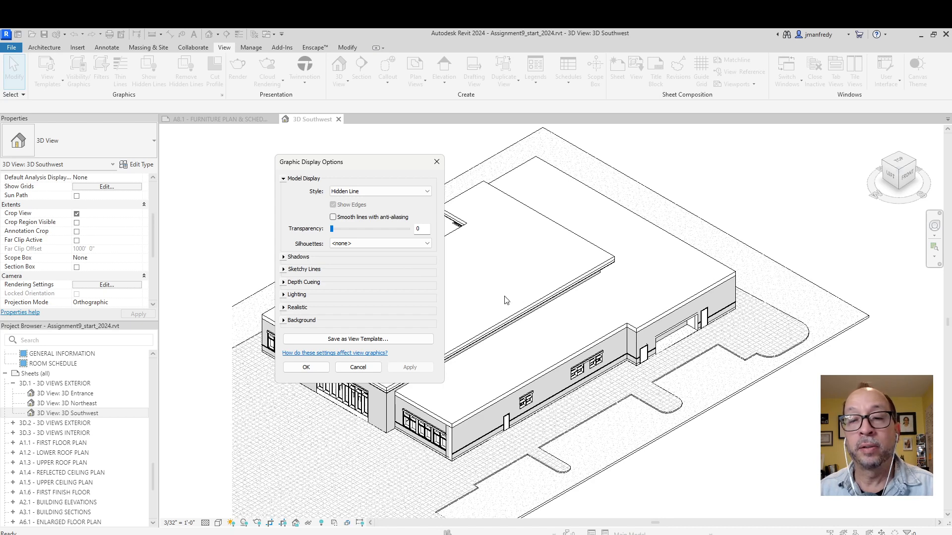
left_click(333, 341)
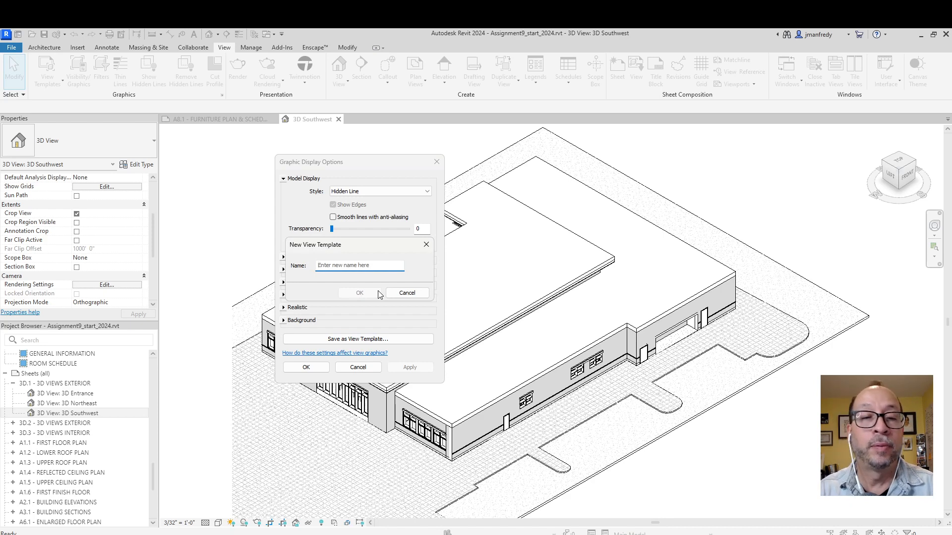
type("ISO STANDARD")
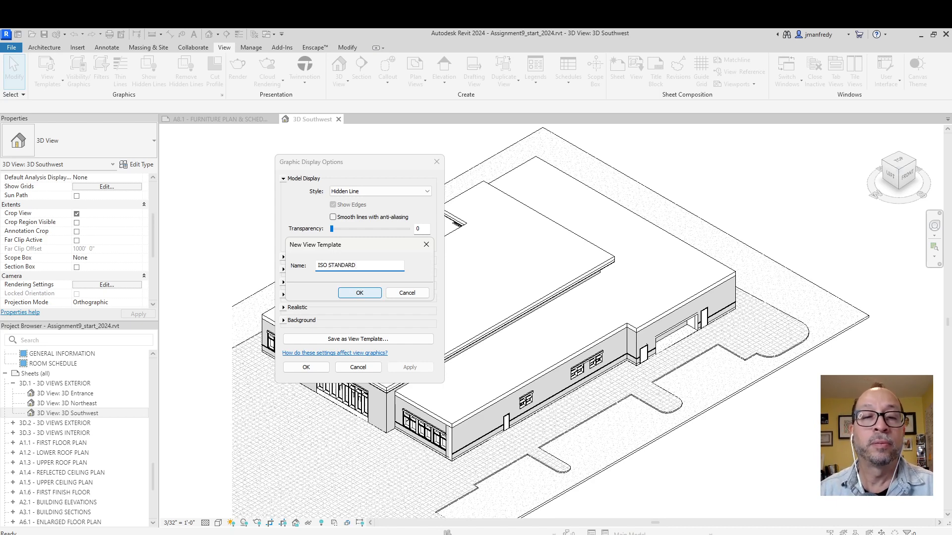
left_click(364, 292)
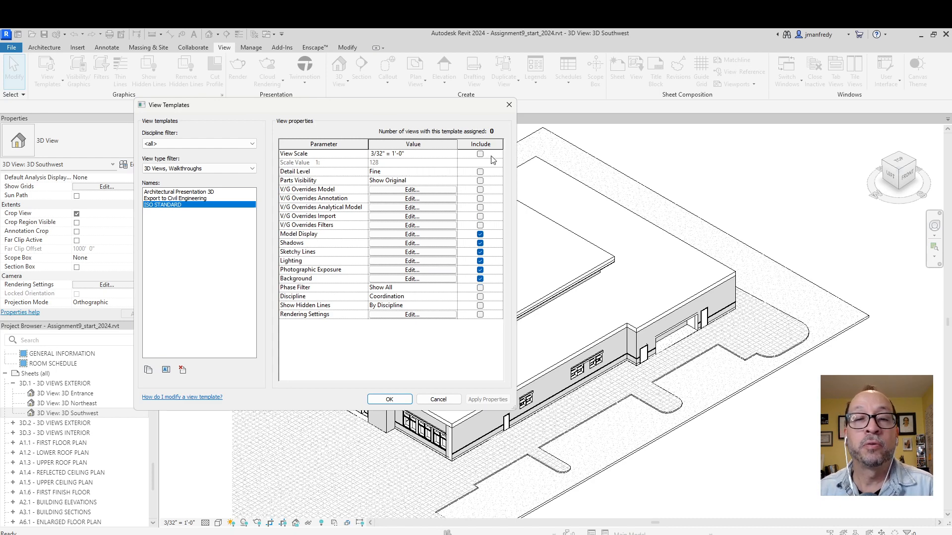
- Include the View Scale and Detail Level parameters in the ISO STANDARD view template
left_click(434, 155)
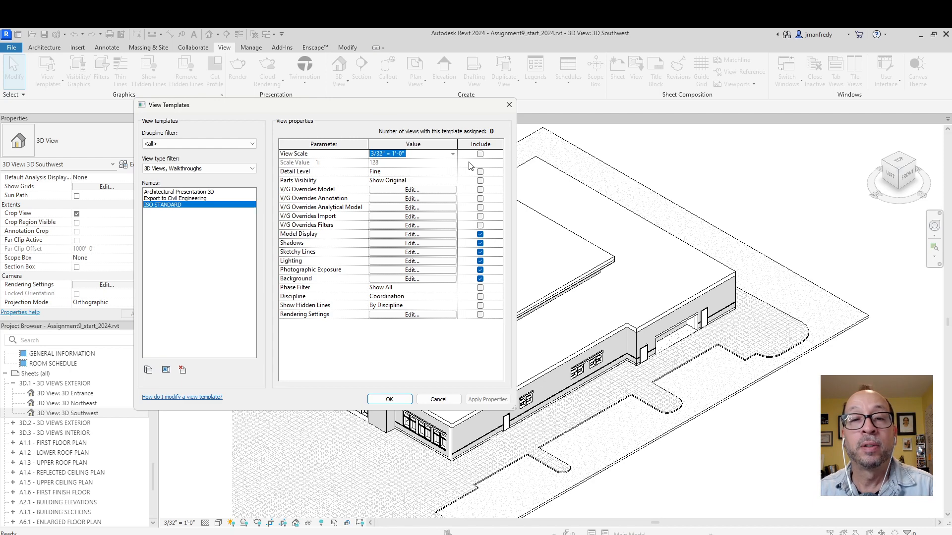
left_click(480, 155)
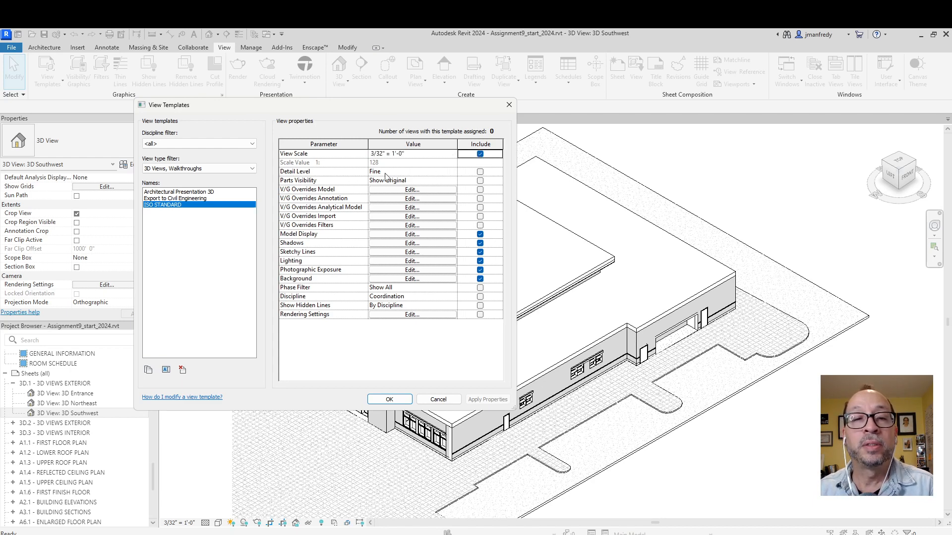
left_click(386, 174)
left_click(480, 173)
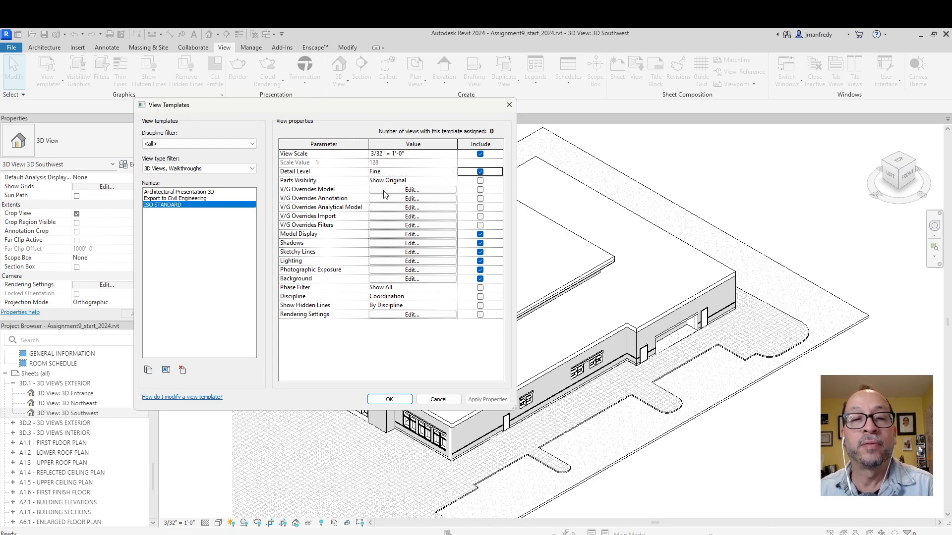
- Review the template's model and analytical model visibility overrides without changing them, and accept the template and the graphic display options
left_click(404, 190)
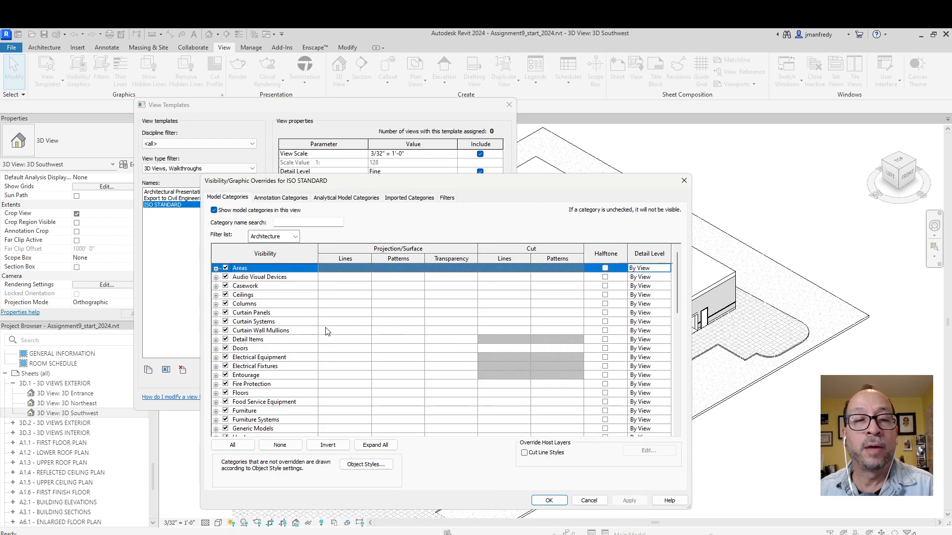
left_click(590, 501)
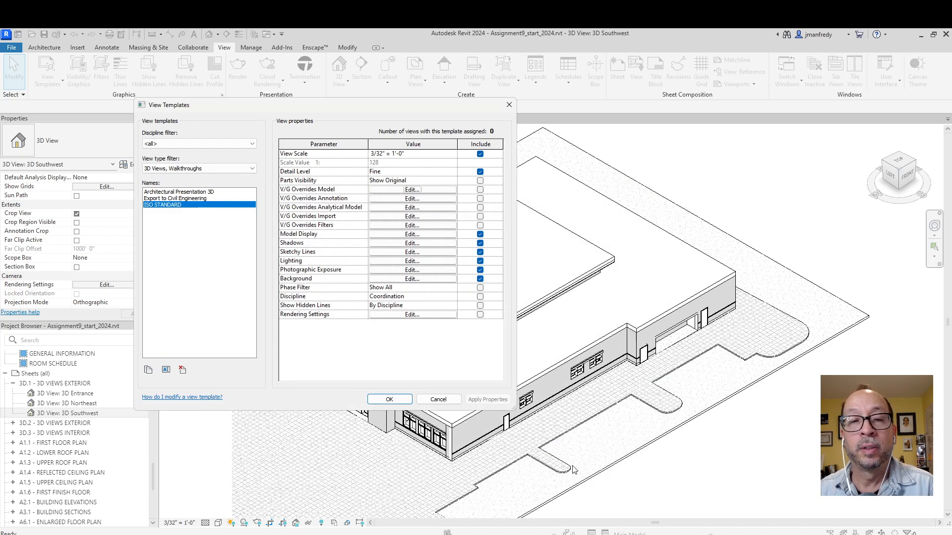
left_click(406, 207)
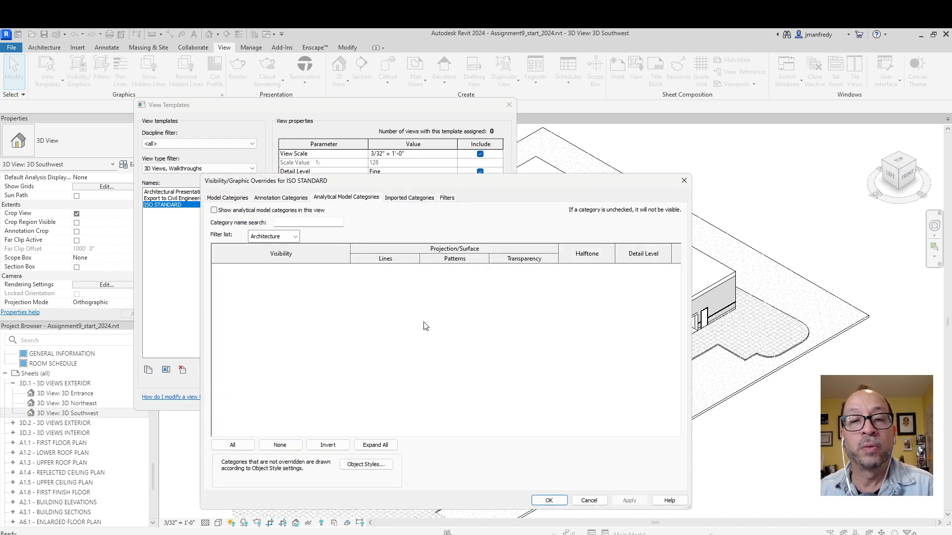
left_click(590, 501)
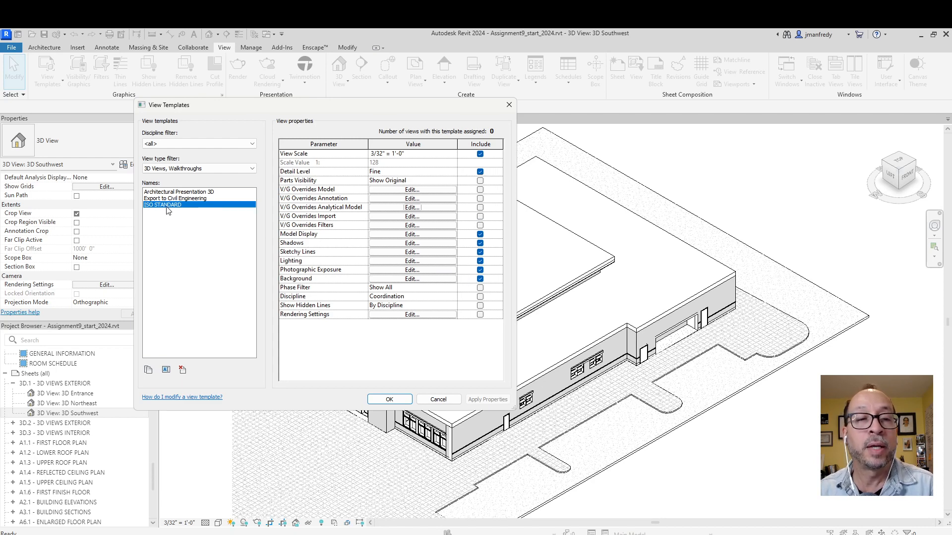
left_click(390, 400)
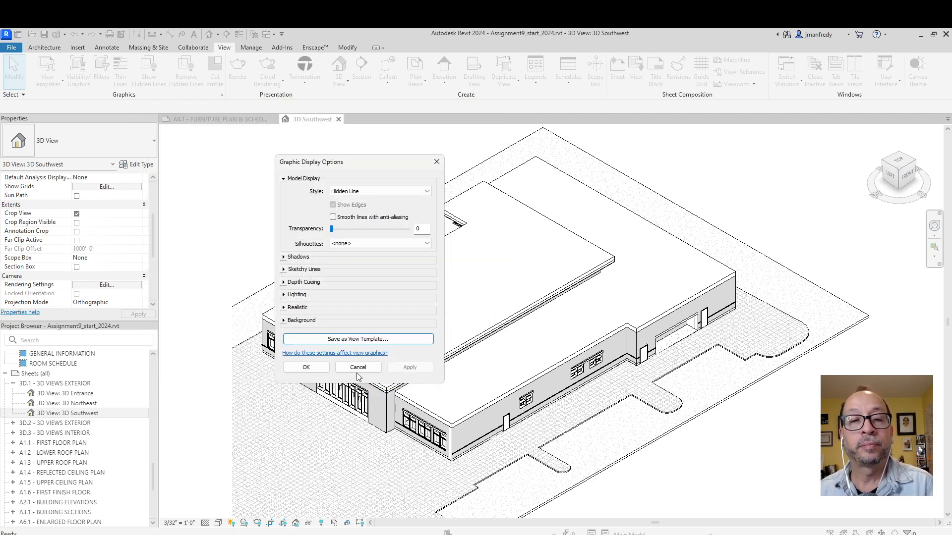
left_click(318, 368)
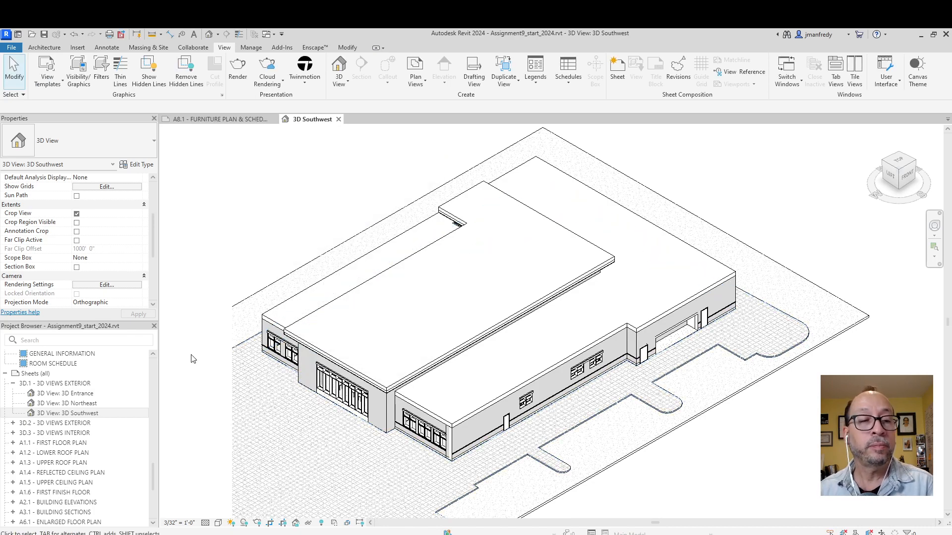
- Open the 3D Northeast view and save its graphic display options as a view template named ISO BLACK WHITE SHADOWS
double_click(67, 403)
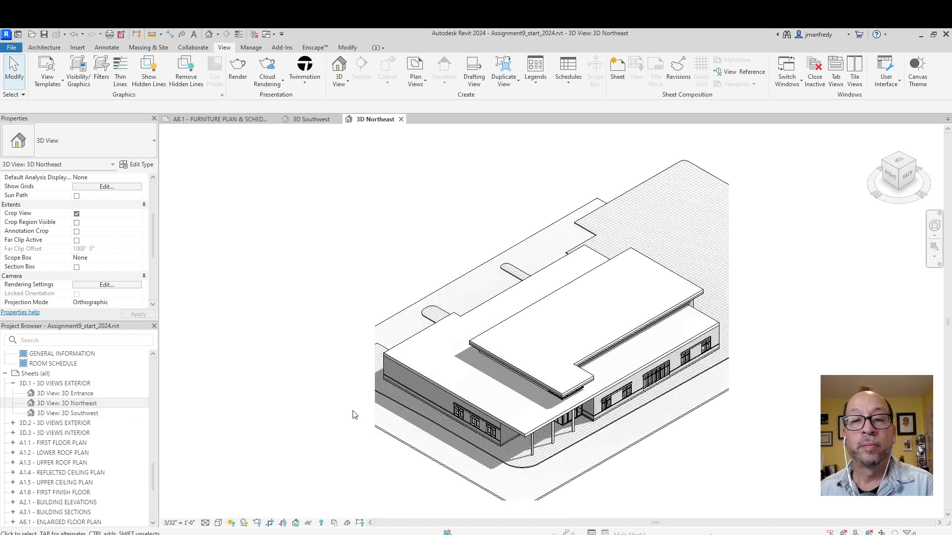
scroll(649, 437, "up", 3)
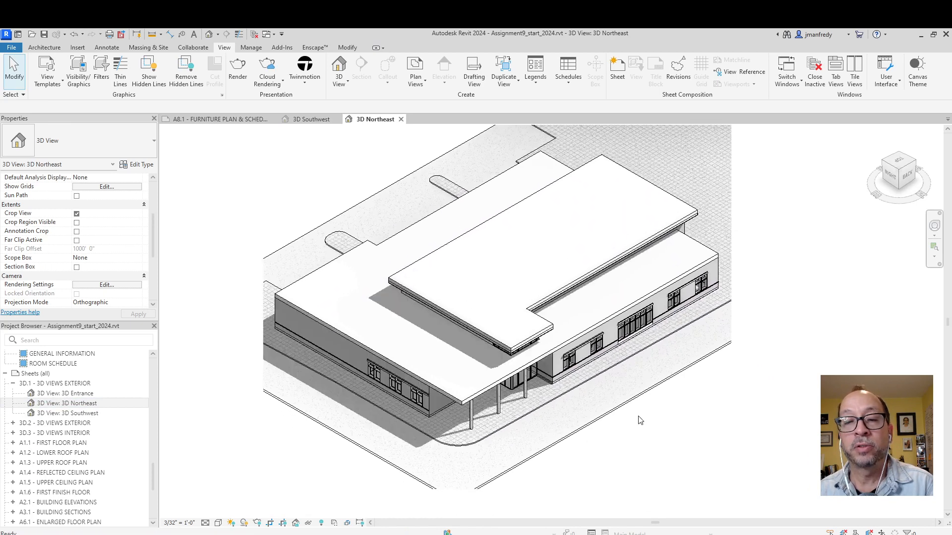
left_click(218, 523)
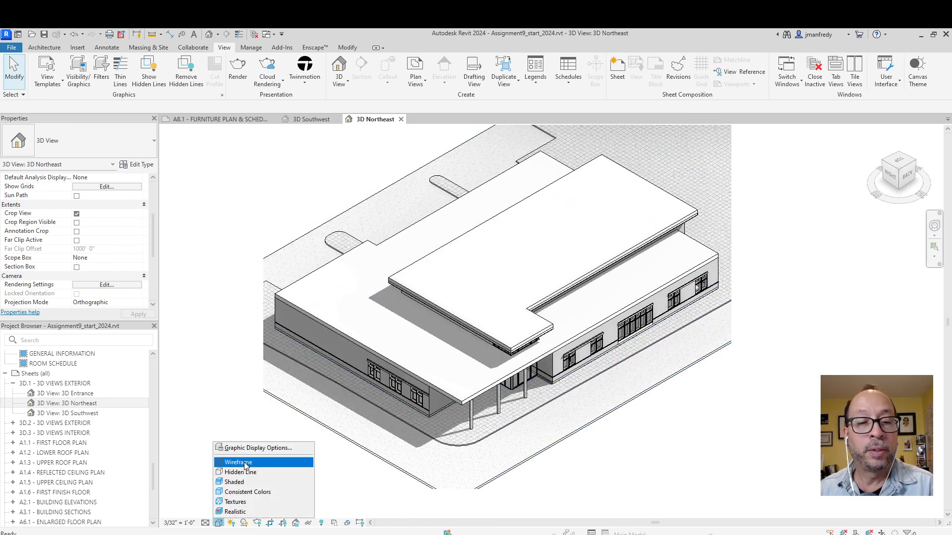
left_click(250, 448)
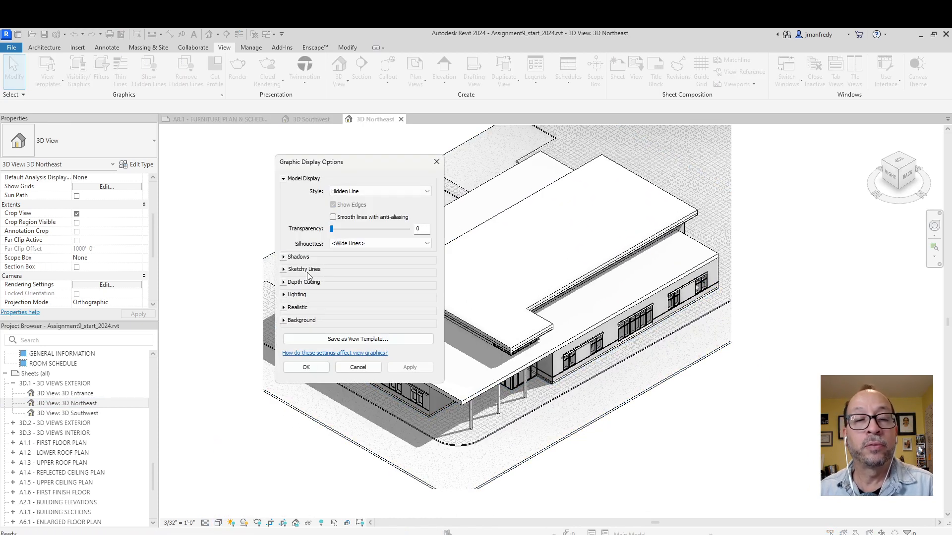
left_click(355, 339)
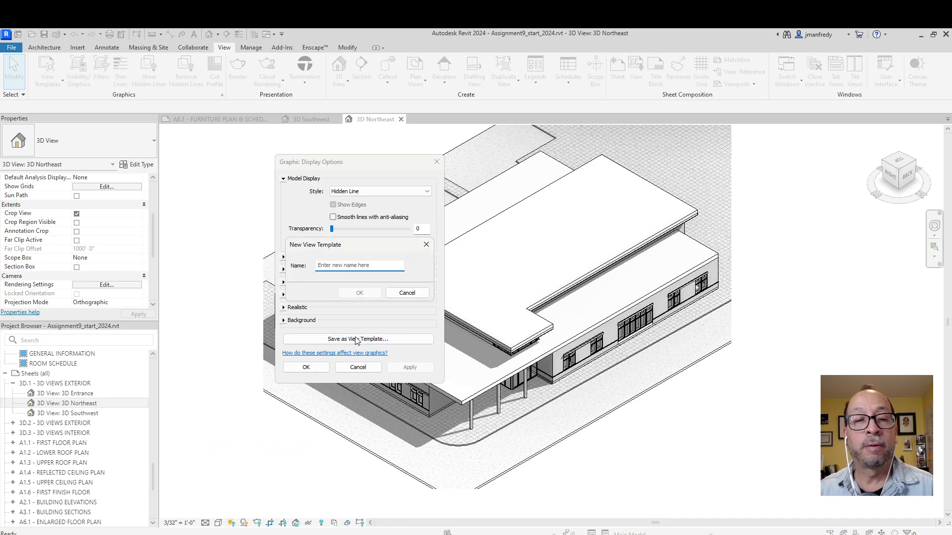
type("ISO BLACK WHITE SHADOWS")
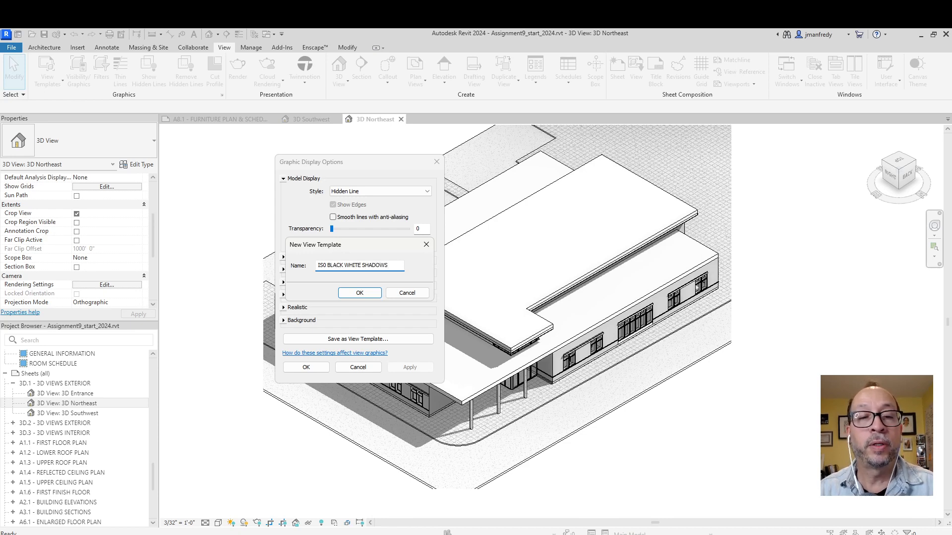
left_click(365, 296)
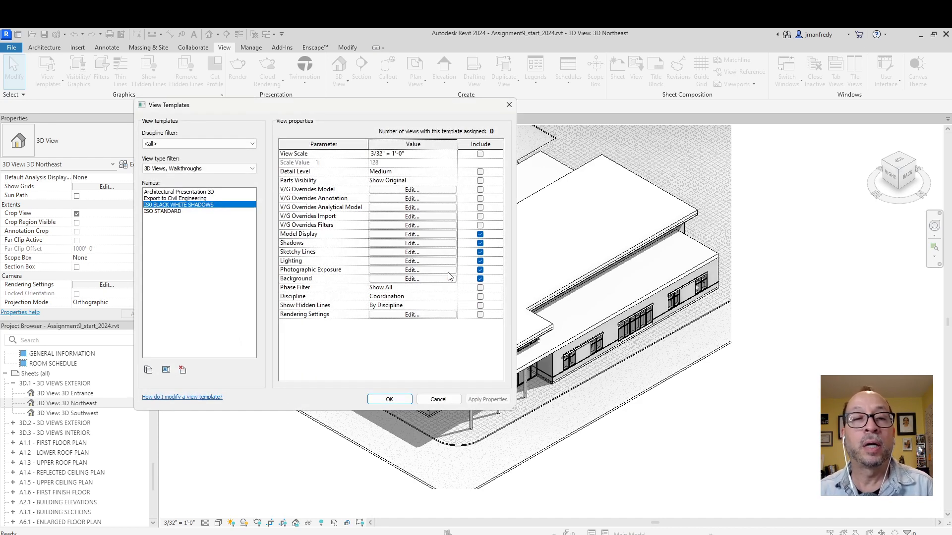
- Include View Scale in the black-and-white shadows template, set Detail Level to Fine, and include it too
left_click(480, 154)
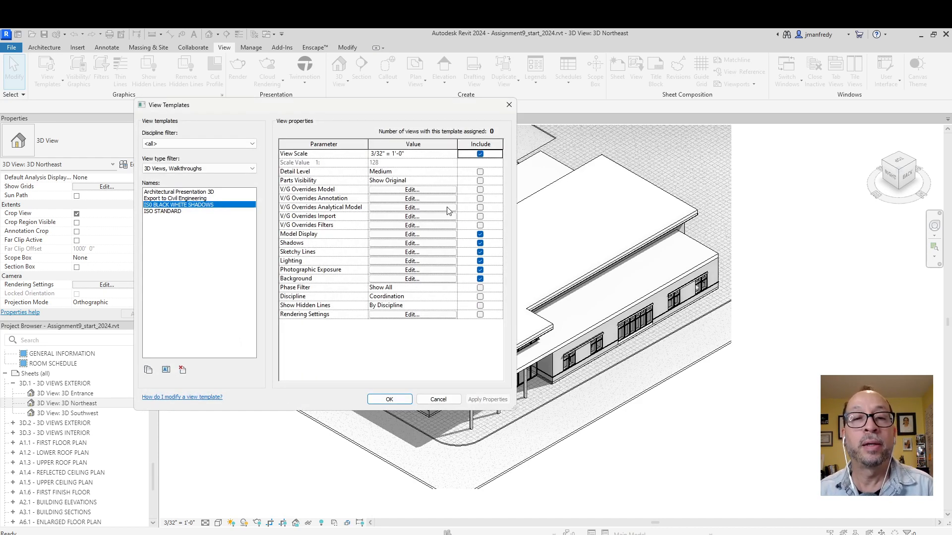
left_click(394, 172)
left_click(453, 172)
left_click(400, 195)
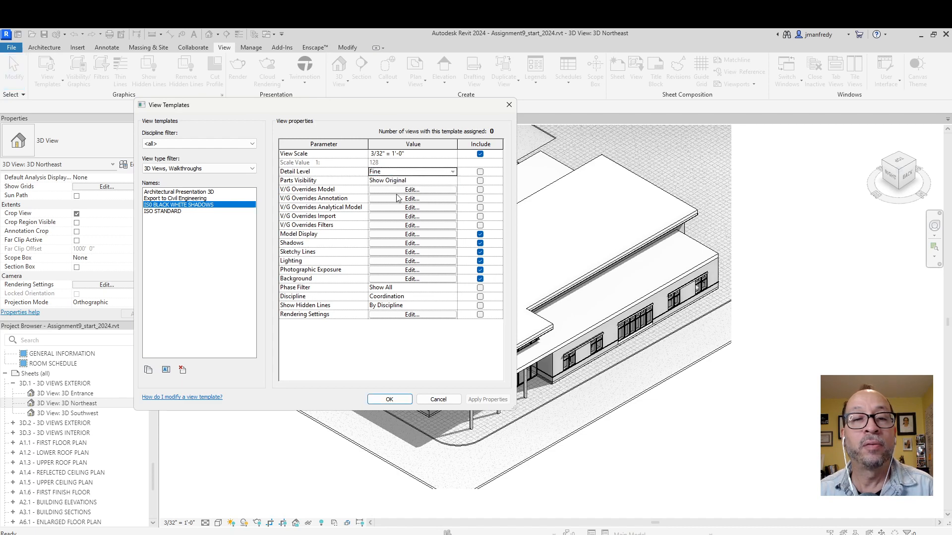
left_click(480, 172)
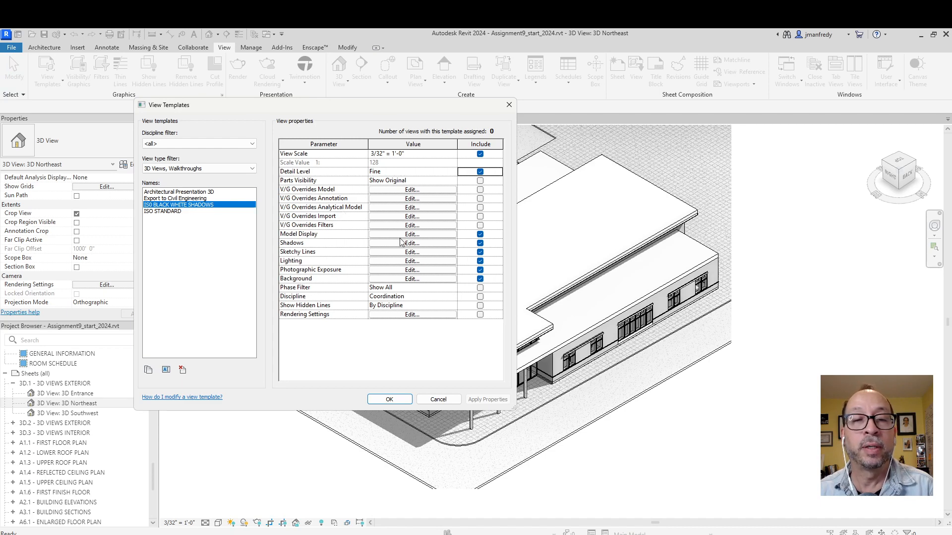
- Review the template's Model Display and Shadows settings without changing them, and accept the template and the graphic display options
left_click(389, 238)
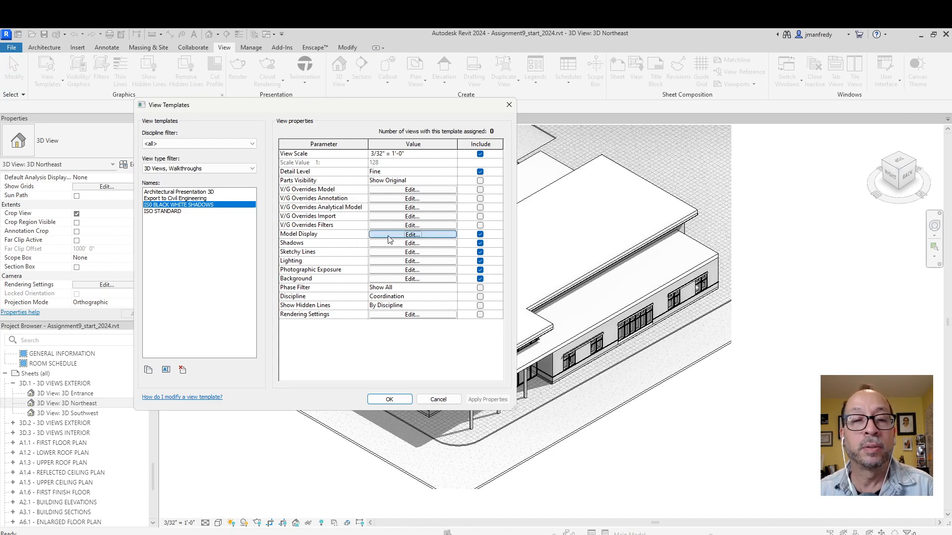
key("Escape")
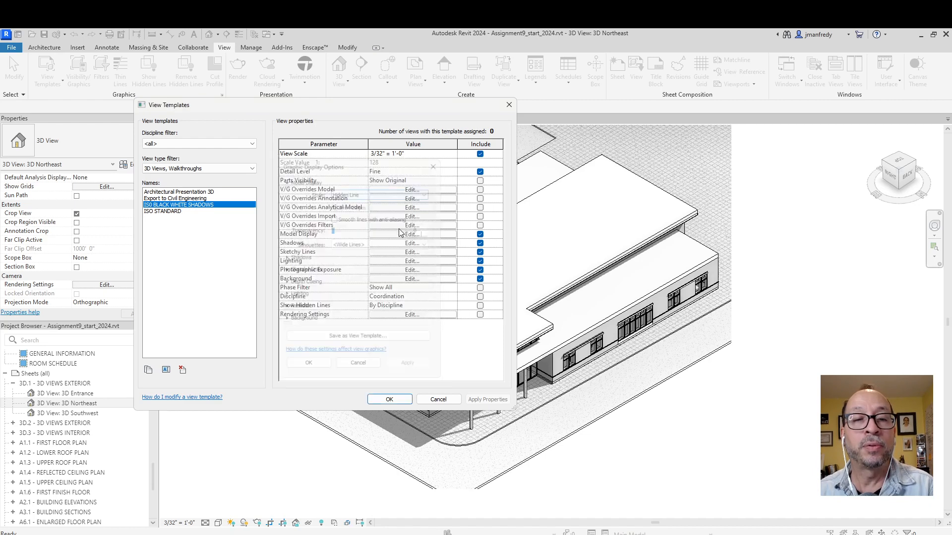
left_click(399, 244)
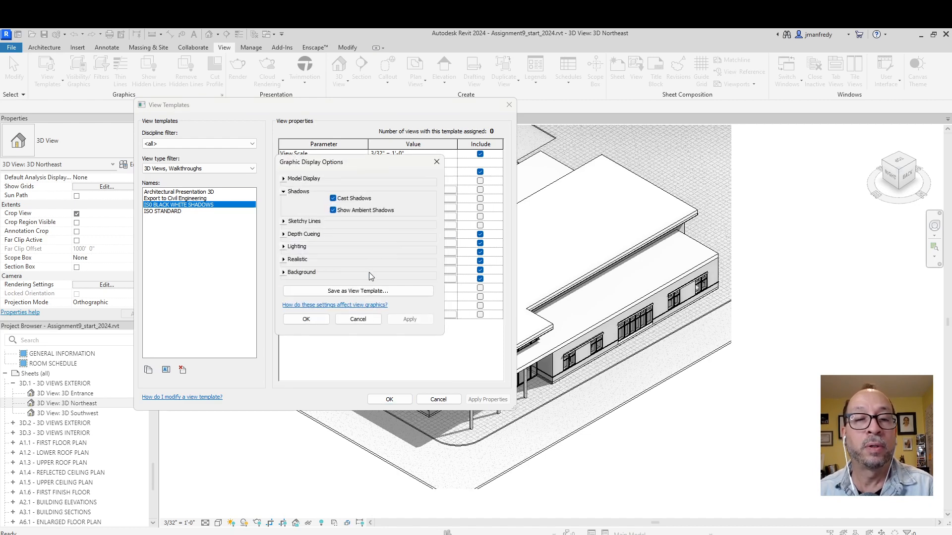
key("Escape")
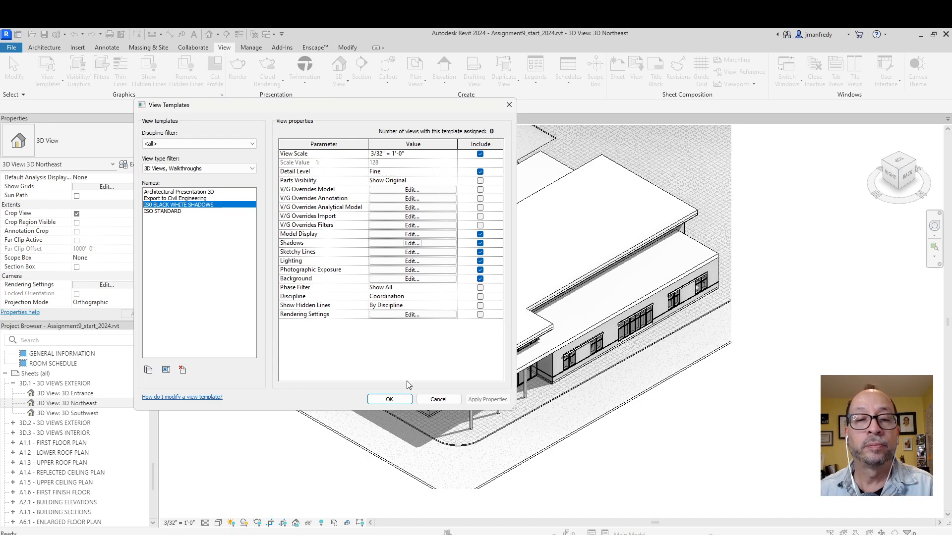
left_click(398, 400)
left_click(306, 367)
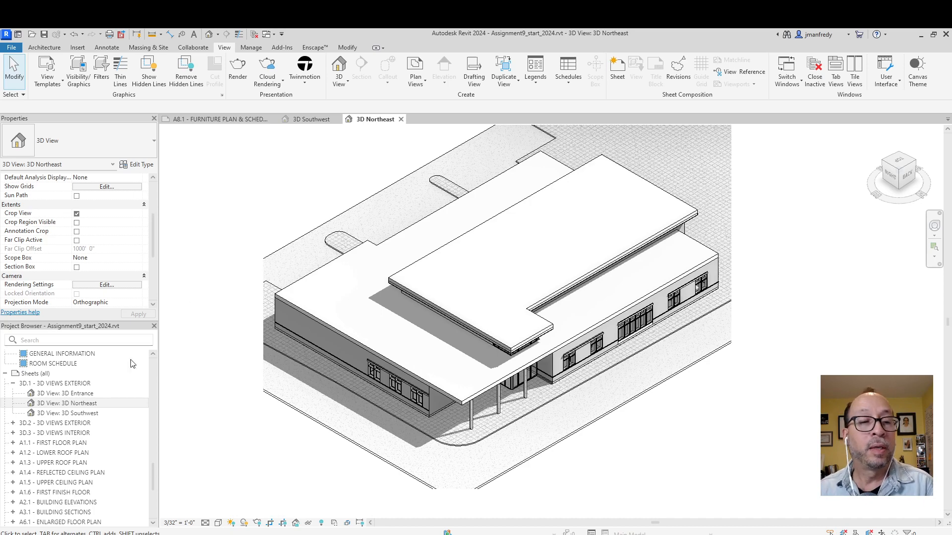
- Open the 3D Southwest view and assign the ISO BLACK WHITE SHADOWS view template to it
left_click(82, 414)
double_click(81, 416)
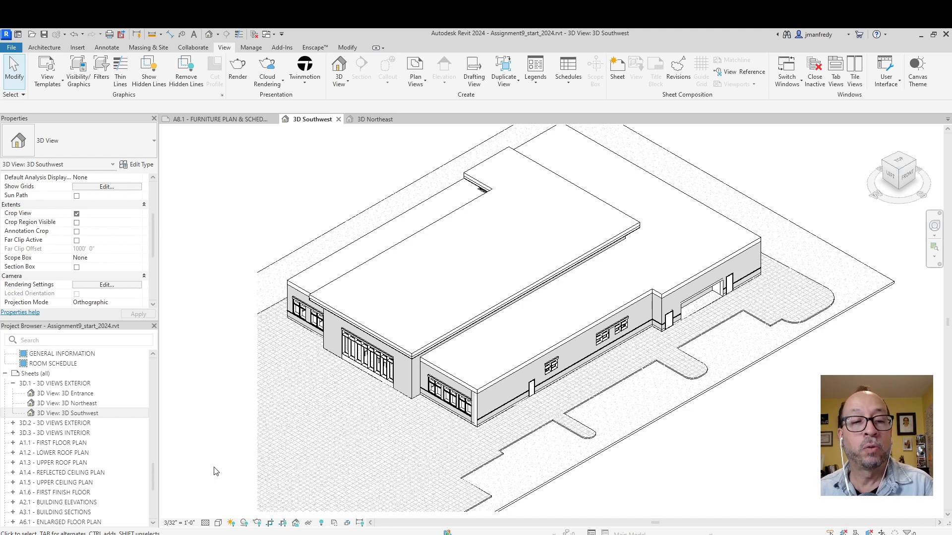
left_click(218, 523)
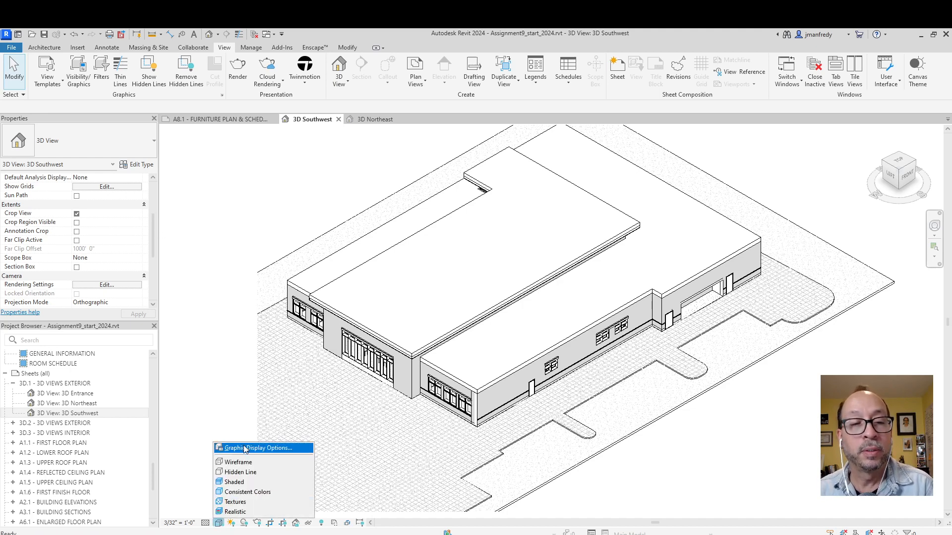
left_click(216, 324)
left_click_drag(153, 233, 152, 277)
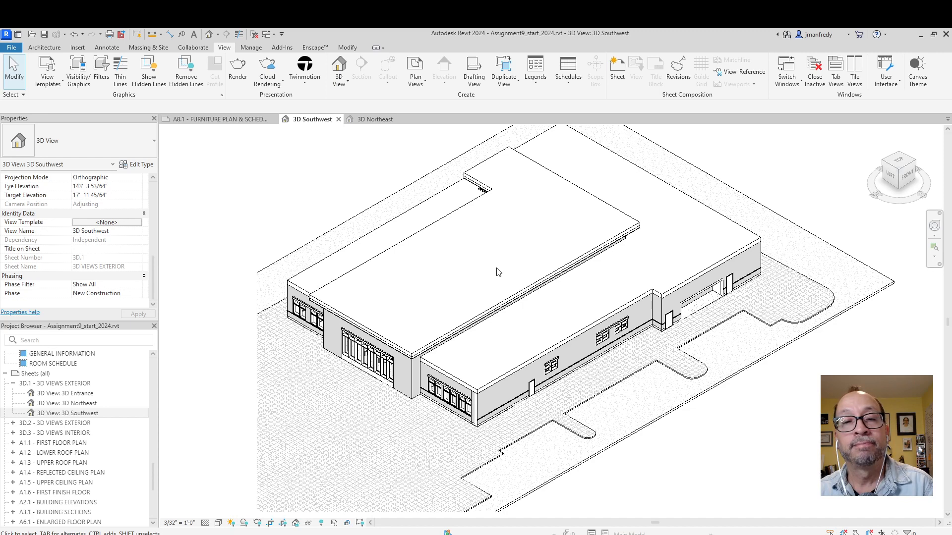
left_click(111, 224)
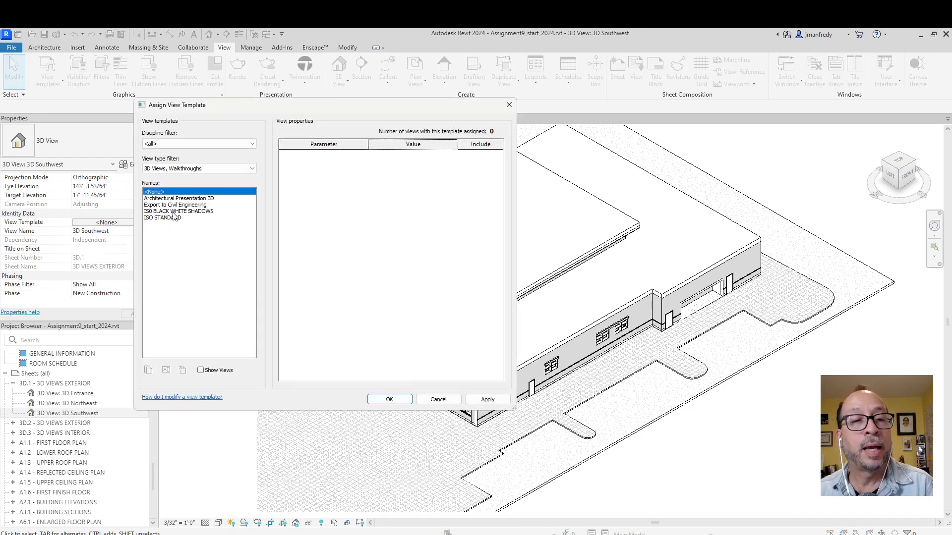
left_click(160, 211)
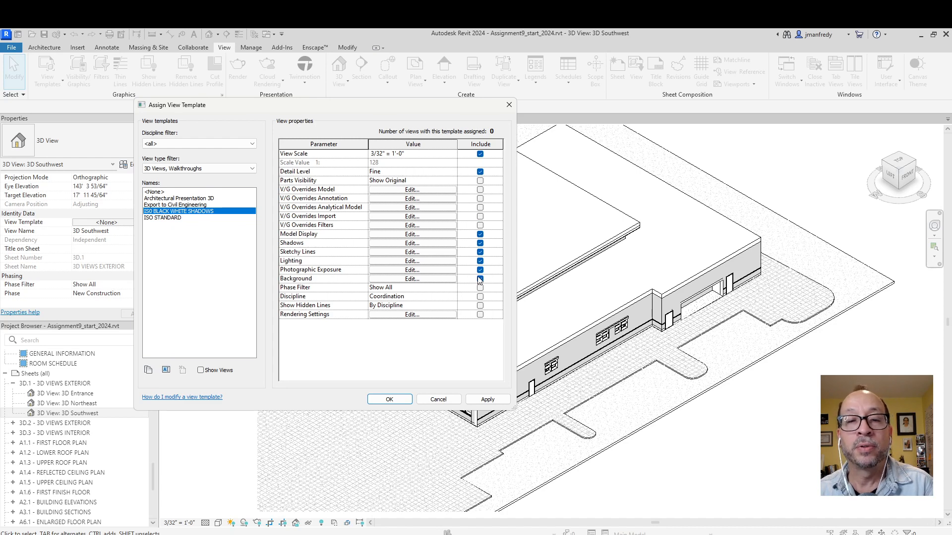
left_click(487, 401)
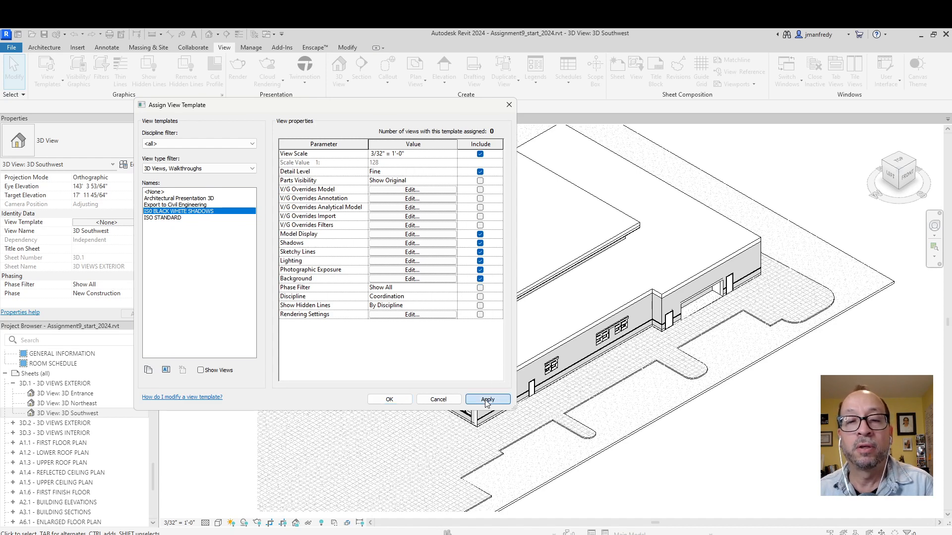
left_click(391, 399)
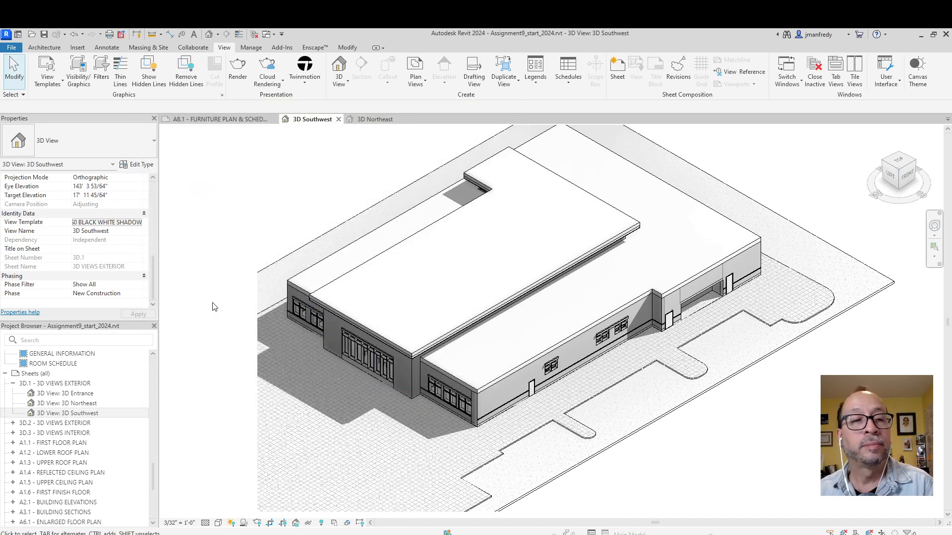
- Open the 3D Northeast view, disable cast and ambient shadows, set the shadow intensity to 88, and accept the graphic display options
double_click(69, 403)
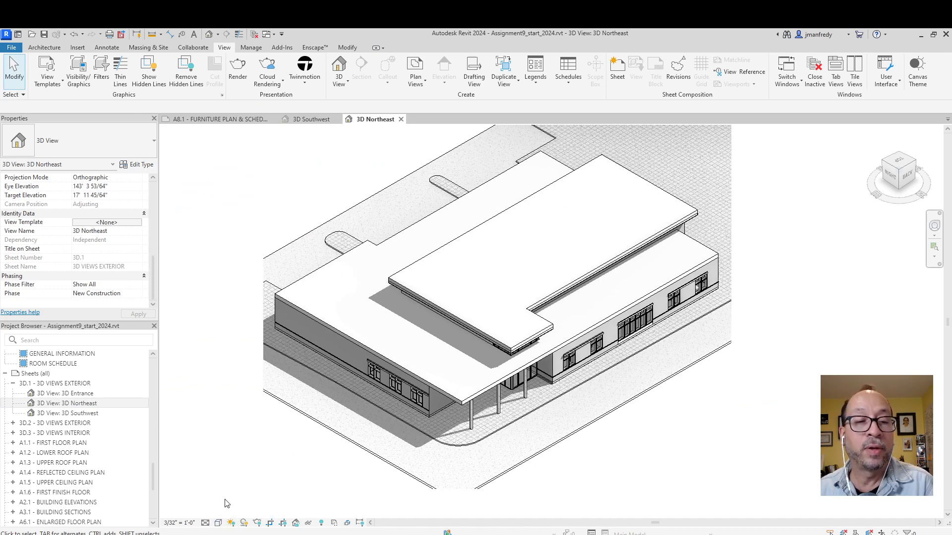
left_click(219, 523)
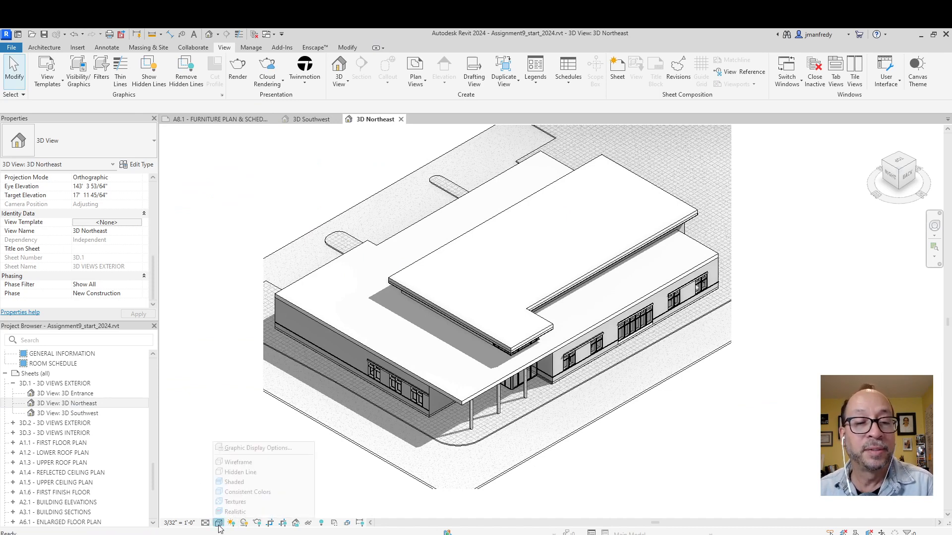
left_click(251, 449)
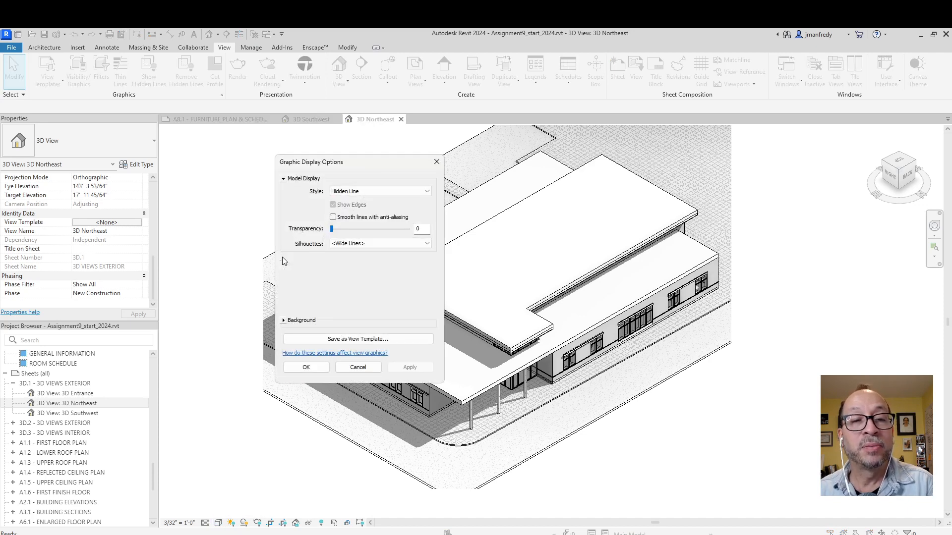
left_click(293, 257)
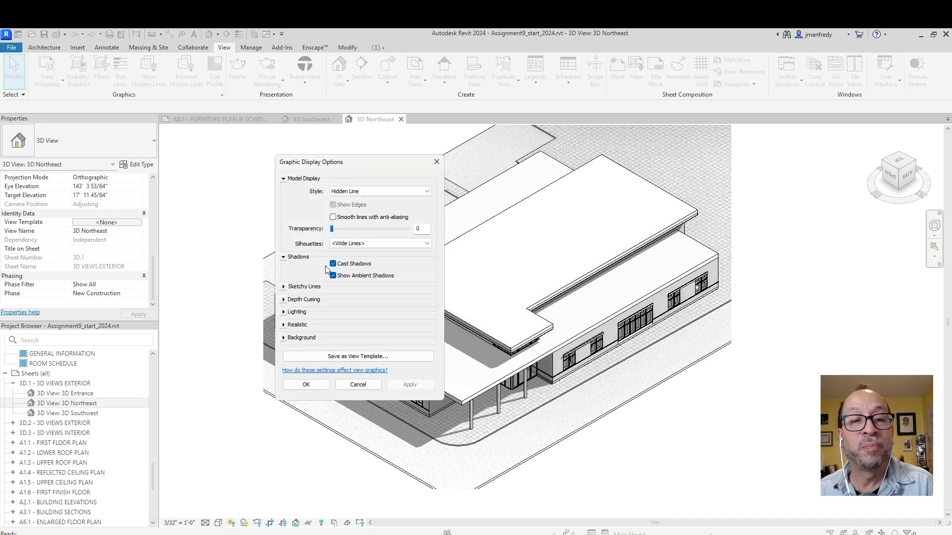
left_click(293, 311)
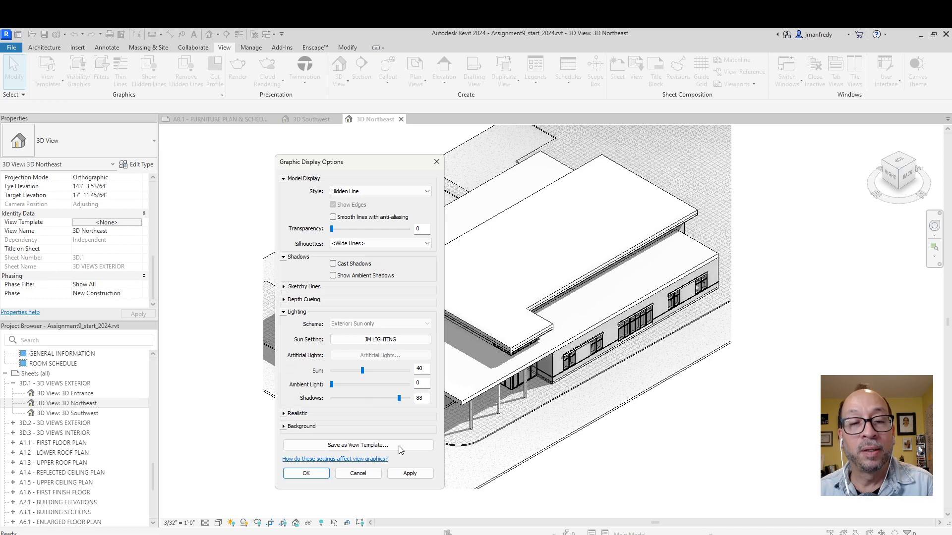
left_click(410, 473)
left_click(305, 473)
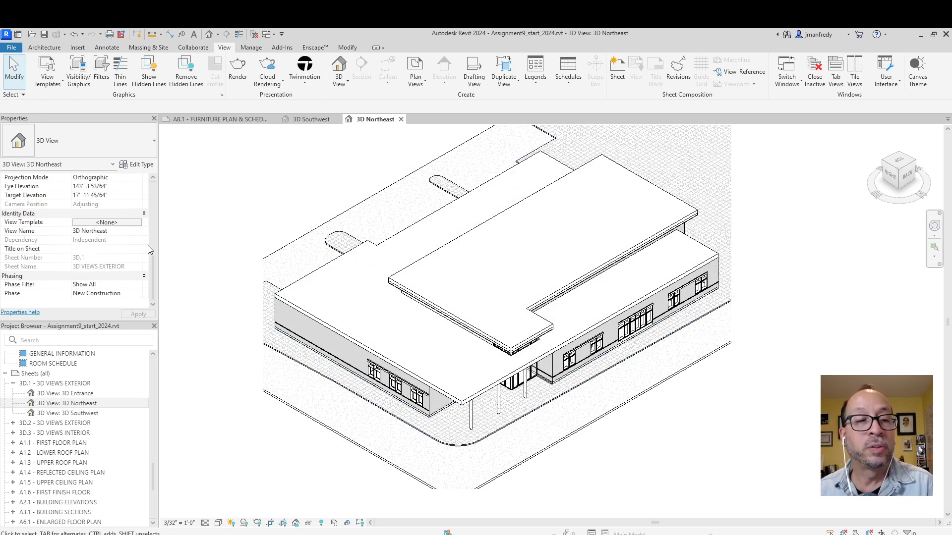
- Assign the ISO BLACK WHITE SHADOWS view template to the 3D Northeast view
left_click(123, 223)
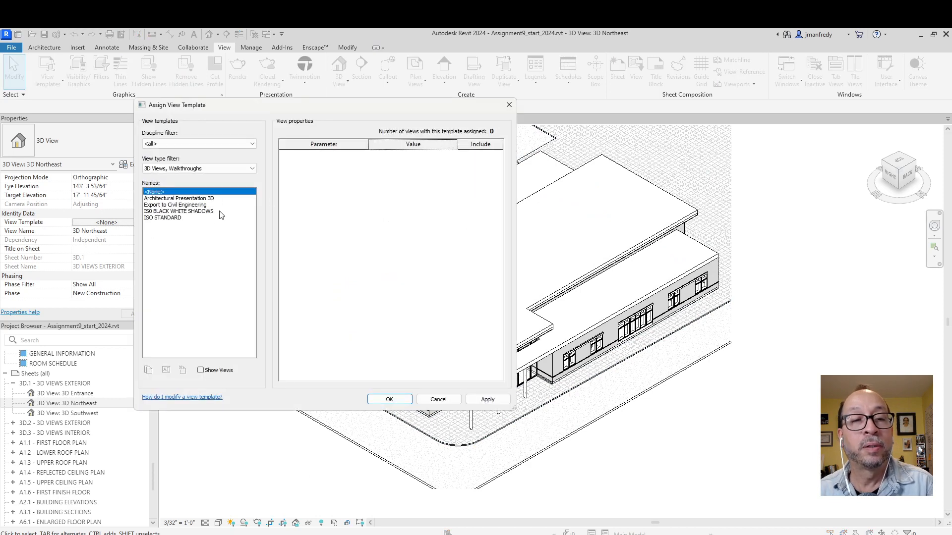
left_click(194, 211)
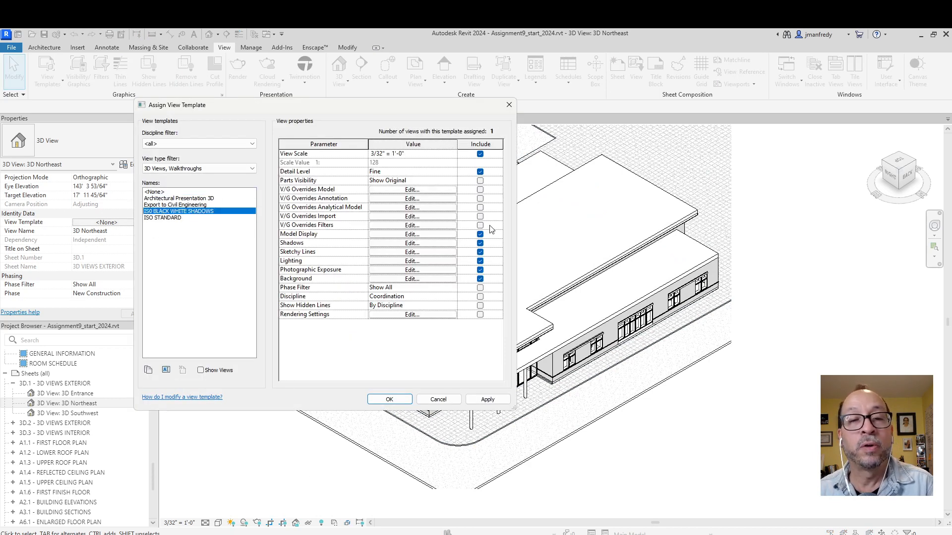
left_click(488, 399)
left_click(409, 402)
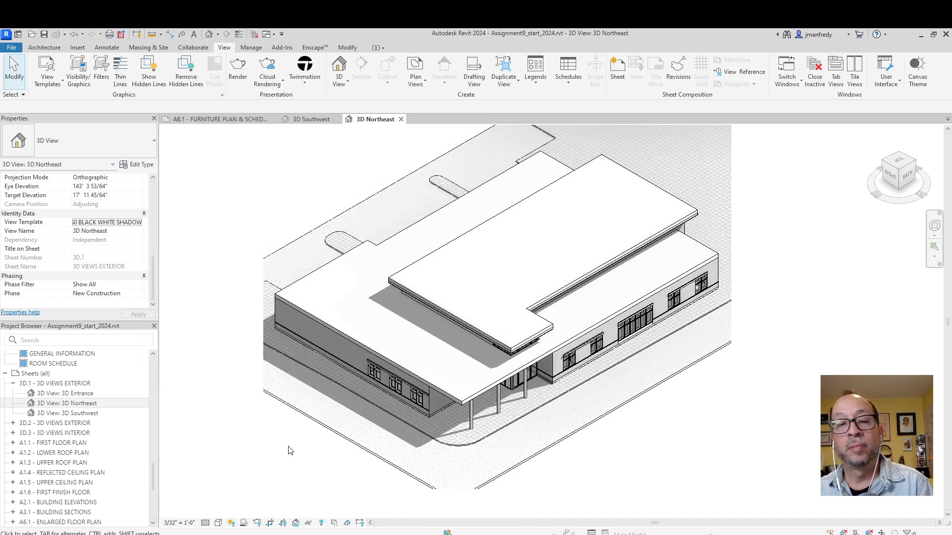
- Inspect the 3D Northeast view's graphic display options, including Sketchy Lines, and leave them without making changes
left_click(218, 523)
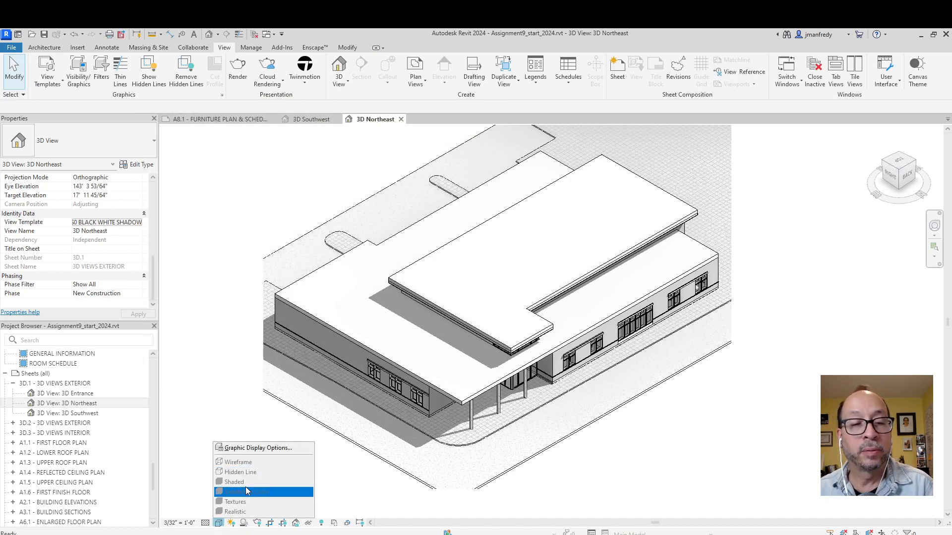
left_click(255, 449)
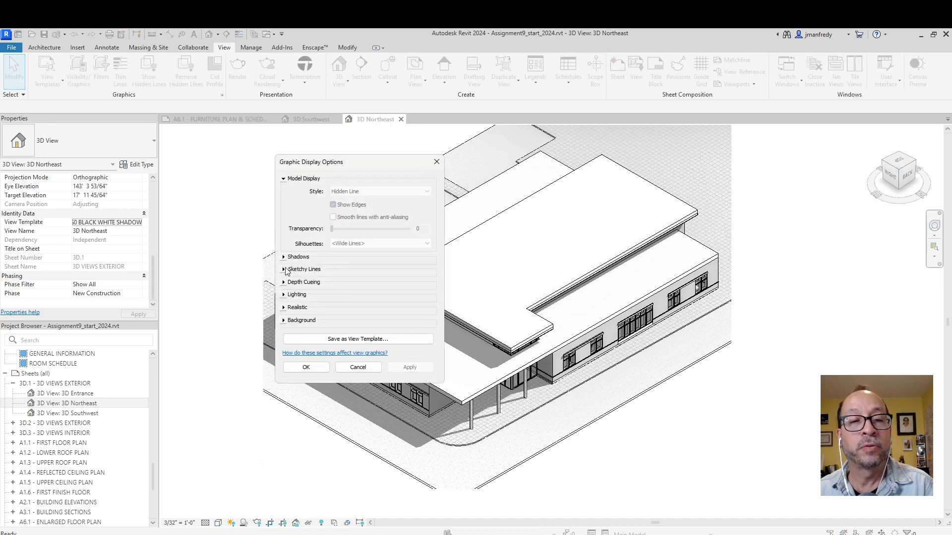
left_click(300, 272)
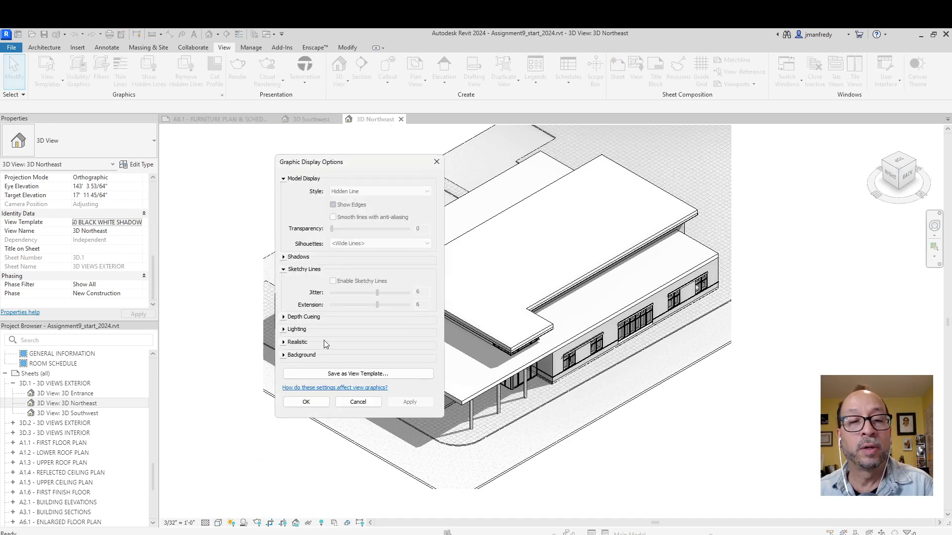
left_click(358, 402)
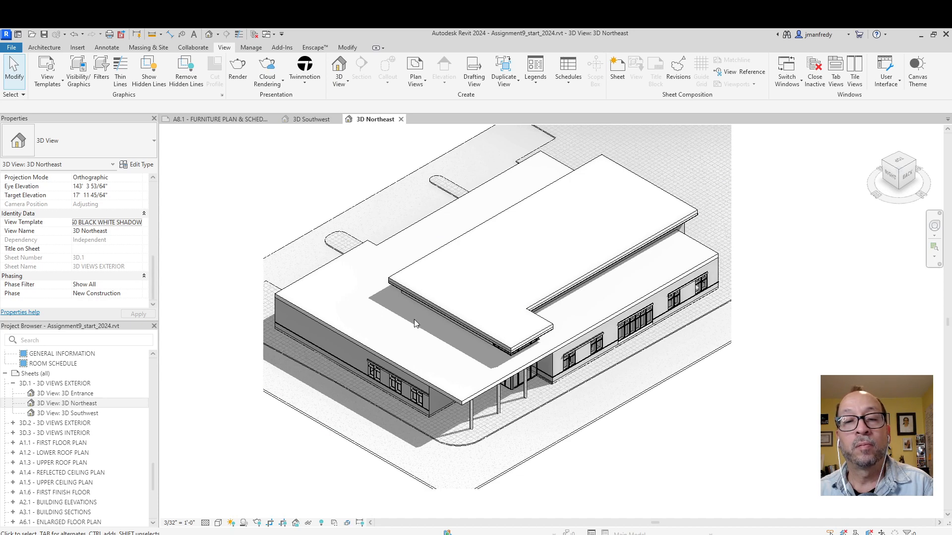
- Set the Lighting shadow intensity in the ISO BLACK WHITE SHADOWS template to 100 and accept the template
left_click(131, 223)
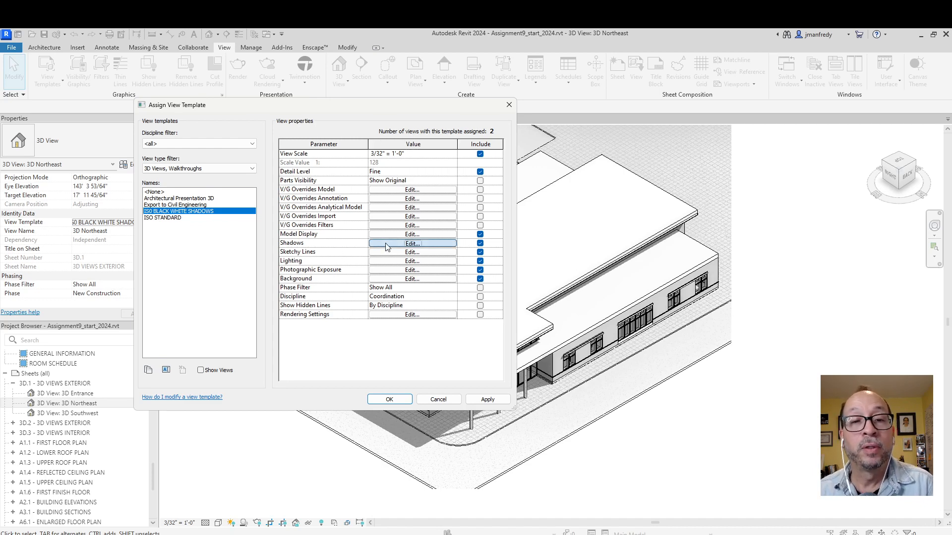
left_click(412, 243)
left_click(358, 320)
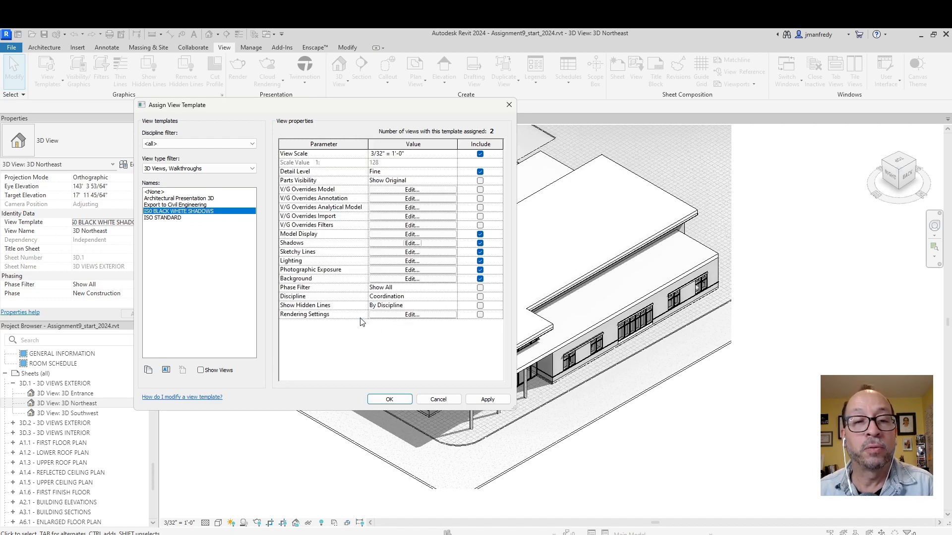
left_click(411, 262)
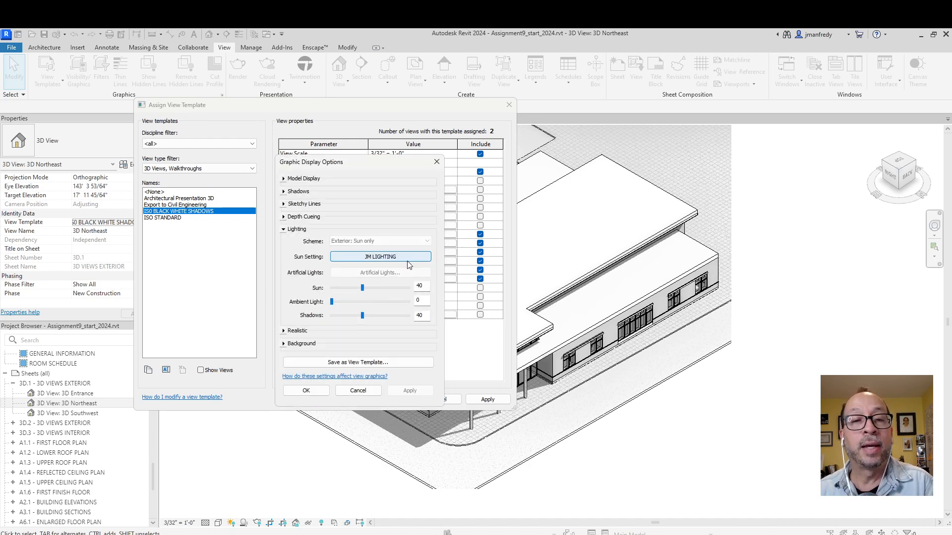
left_click_drag(362, 318, 433, 317)
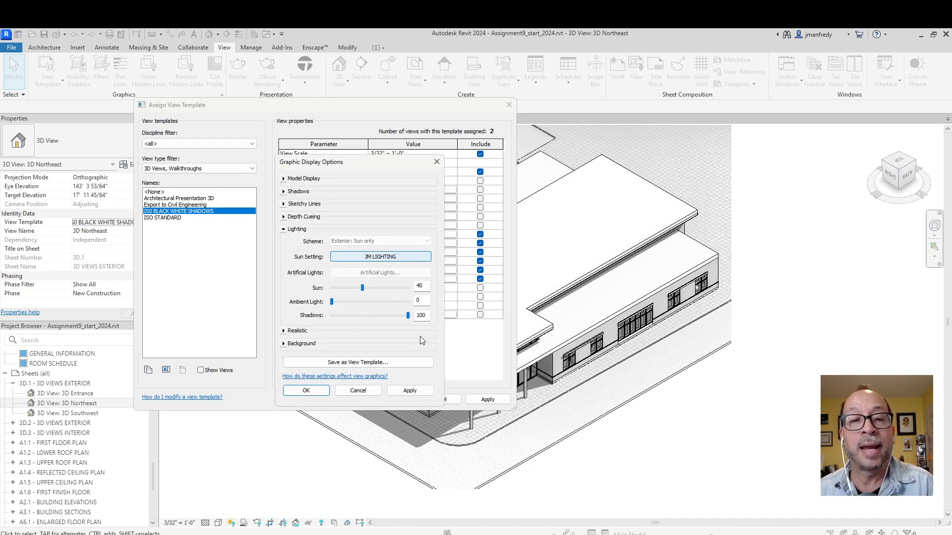
left_click(410, 392)
left_click(306, 391)
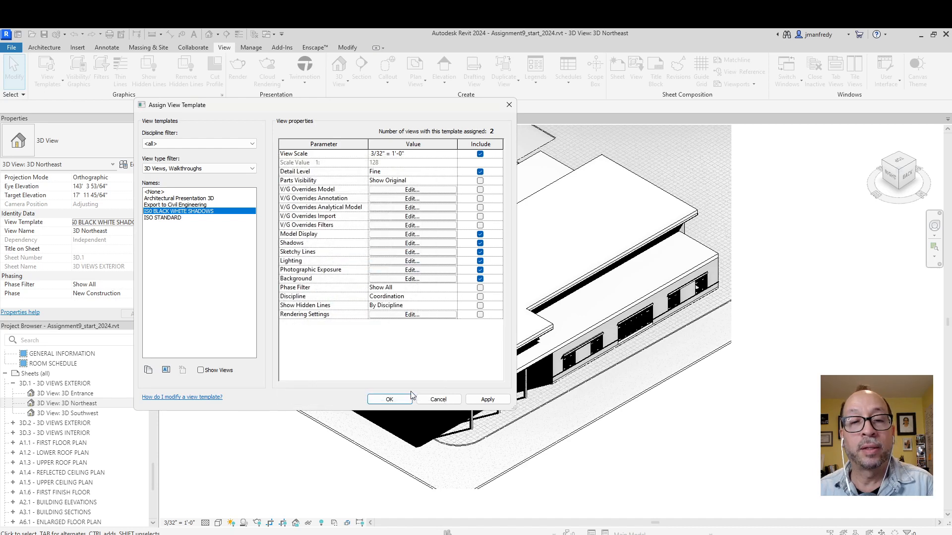
left_click(403, 400)
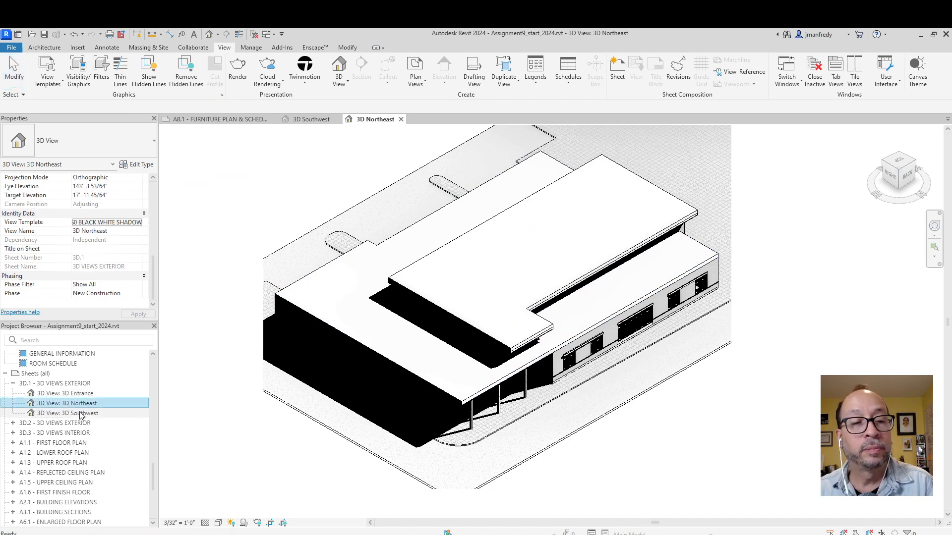
- From the 3D Southwest view, reduce the template's shadow intensity to 60 and slightly lower still, accept it, and check the 3D Northeast view
double_click(82, 414)
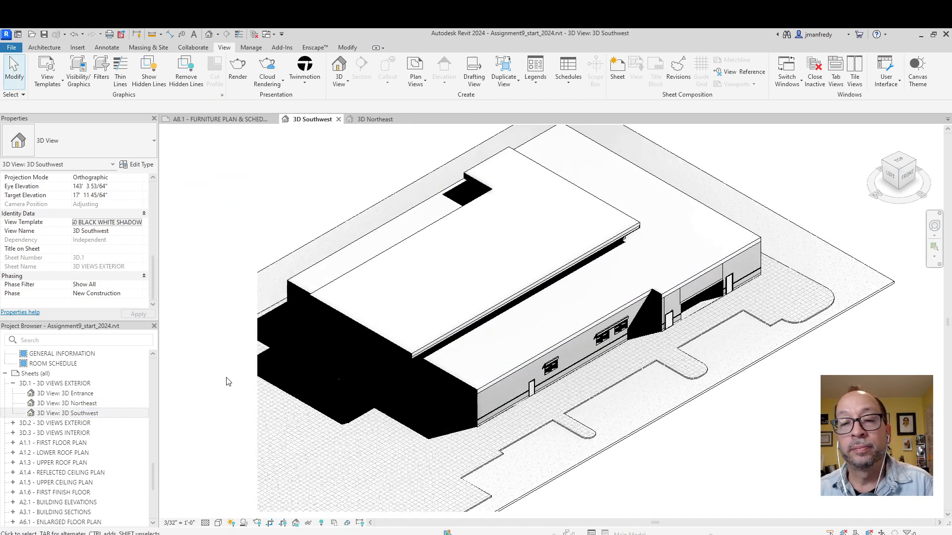
left_click(107, 222)
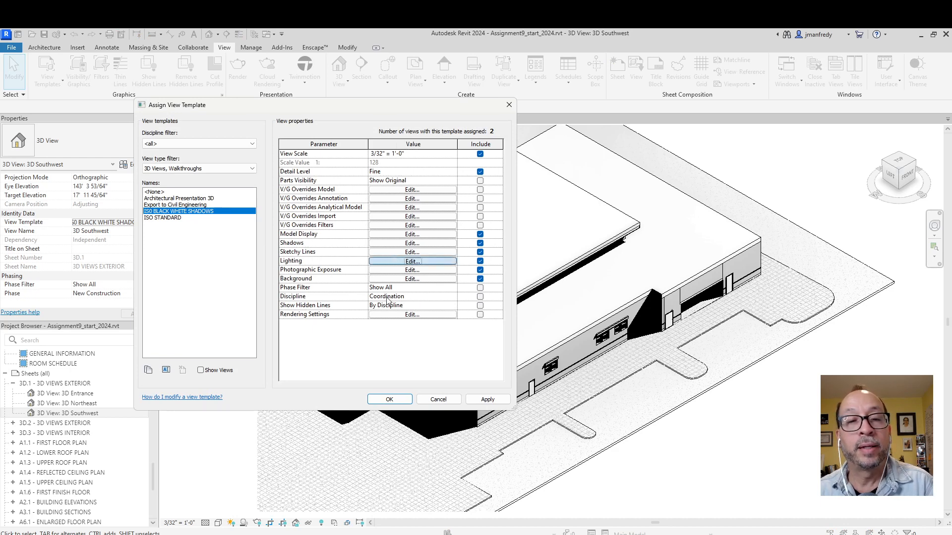
left_click(400, 261)
left_click_drag(408, 315, 377, 315)
left_click(405, 392)
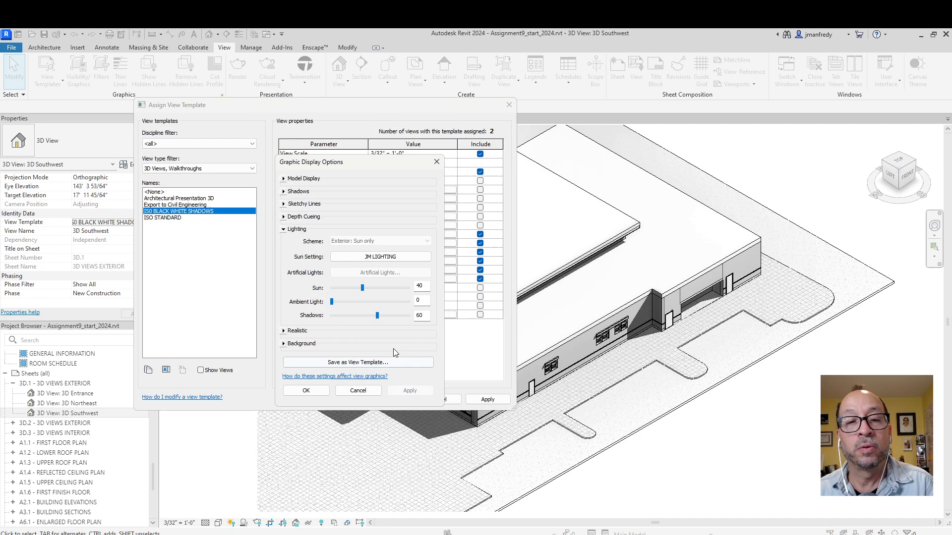
left_click(367, 317)
left_click(409, 391)
left_click(353, 390)
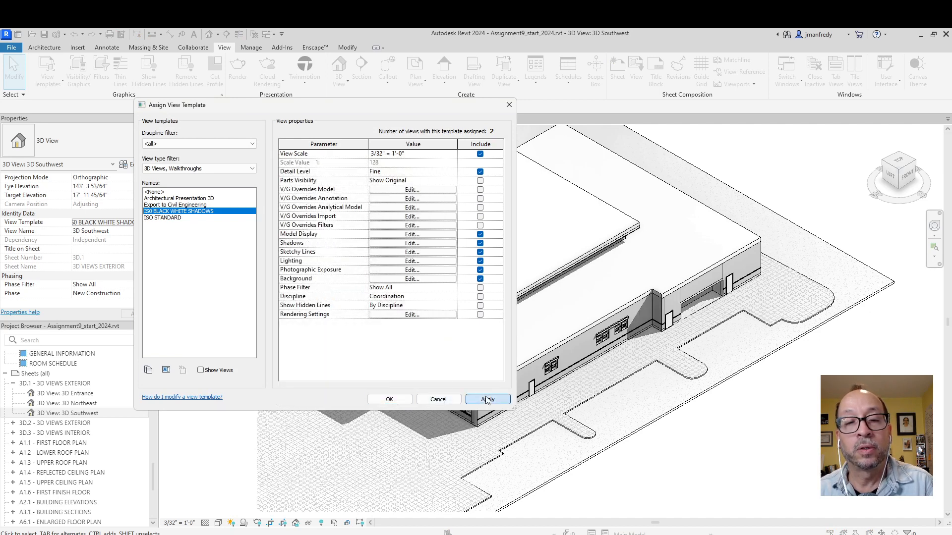
left_click(389, 399)
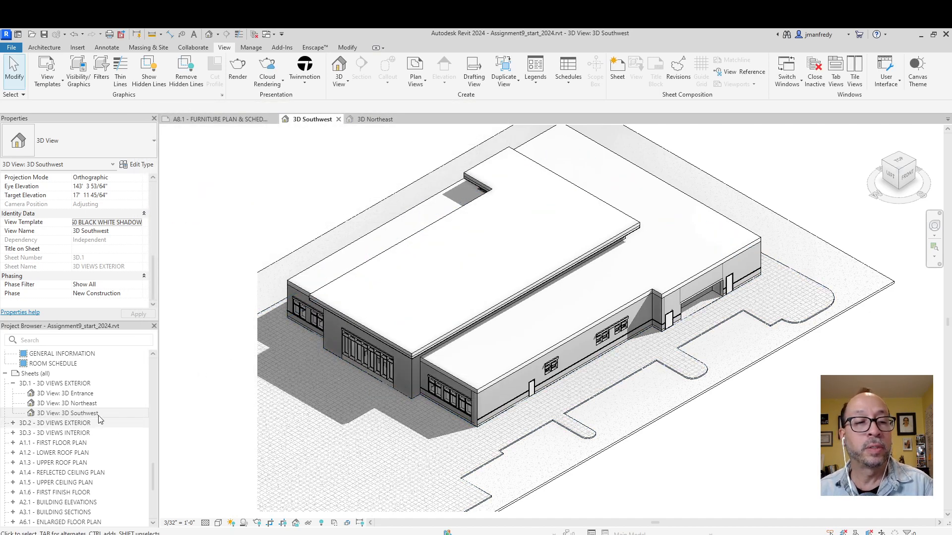
double_click(67, 403)
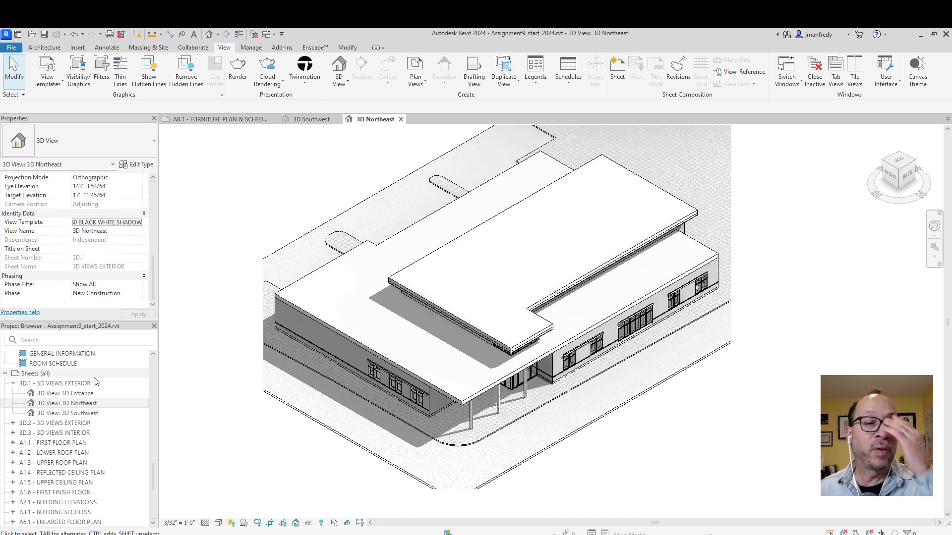
- Open the 3D Entrance perspective and assign the ISO BLACK WHITE SHADOWS view template to it
double_click(65, 393)
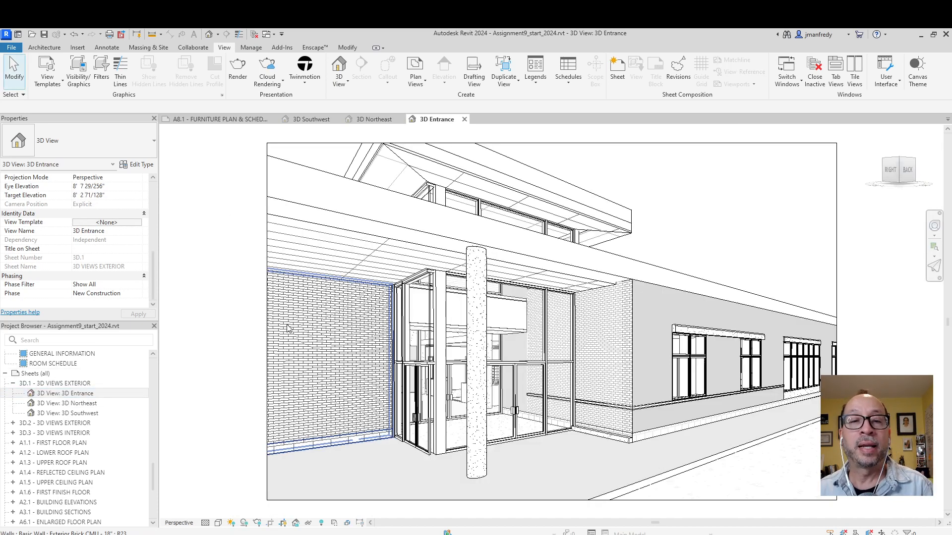
scroll(287, 325, "down", 1)
middle_click_drag(530, 172, 529, 217)
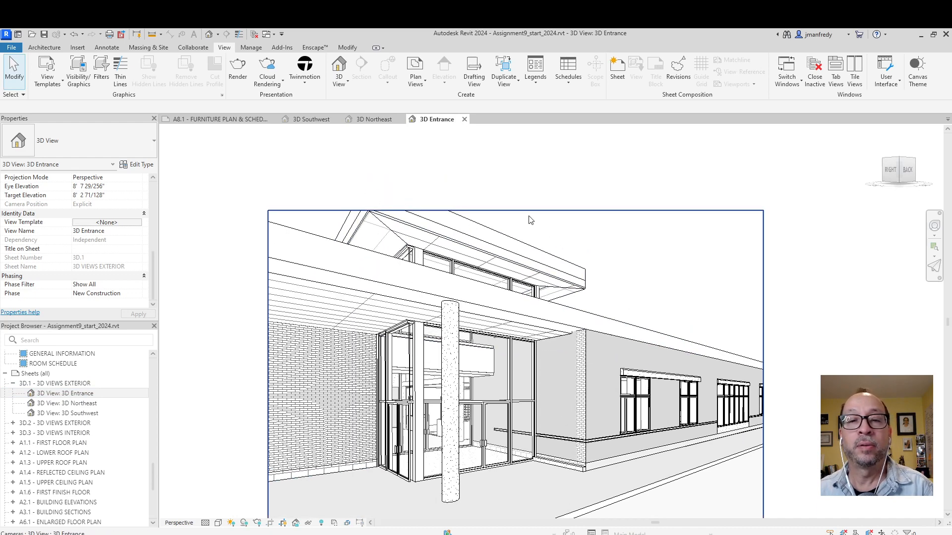
left_click(529, 211)
middle_click_drag(216, 293, 251, 238)
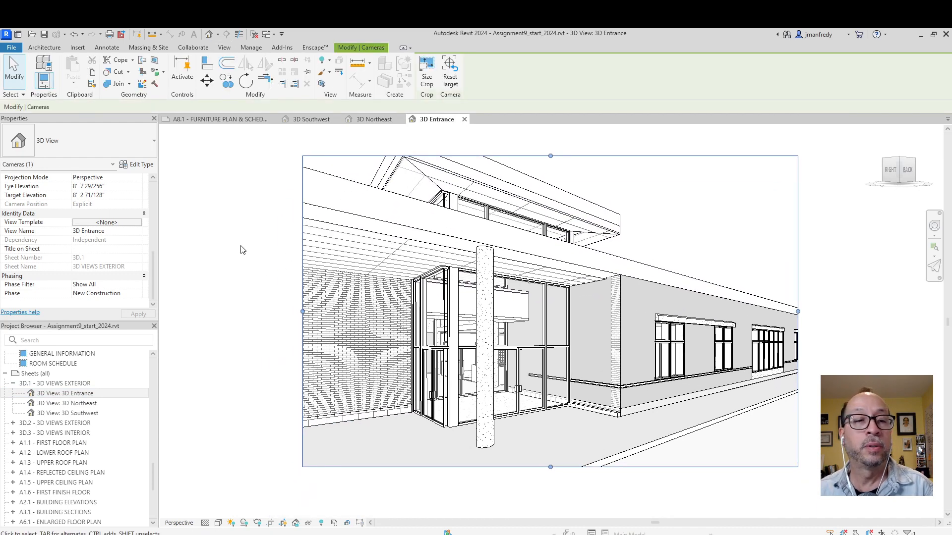
left_click(242, 249)
left_click(126, 223)
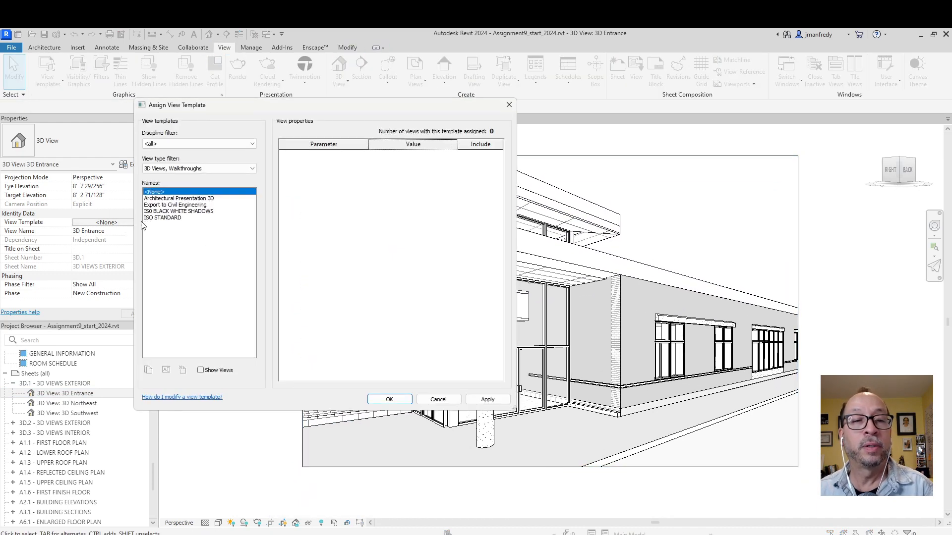
left_click(195, 212)
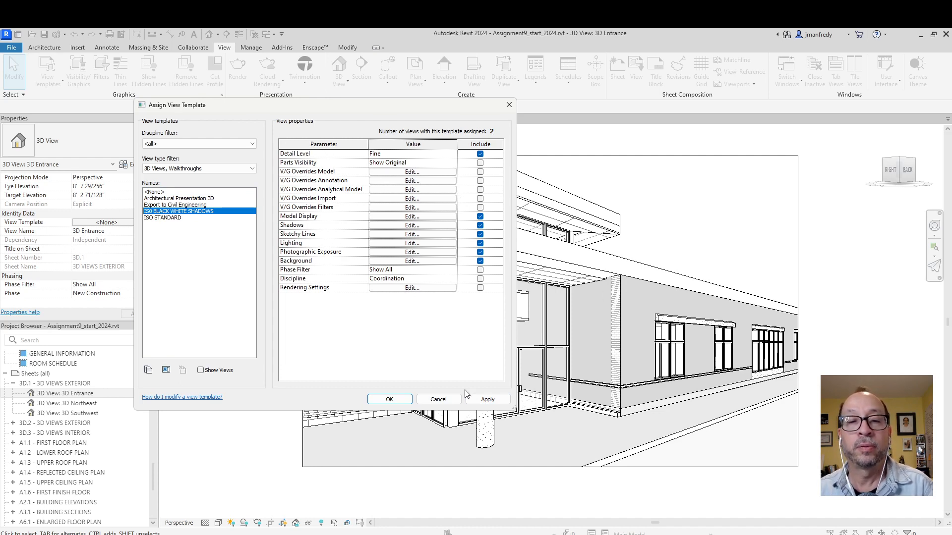
left_click(488, 400)
left_click(389, 400)
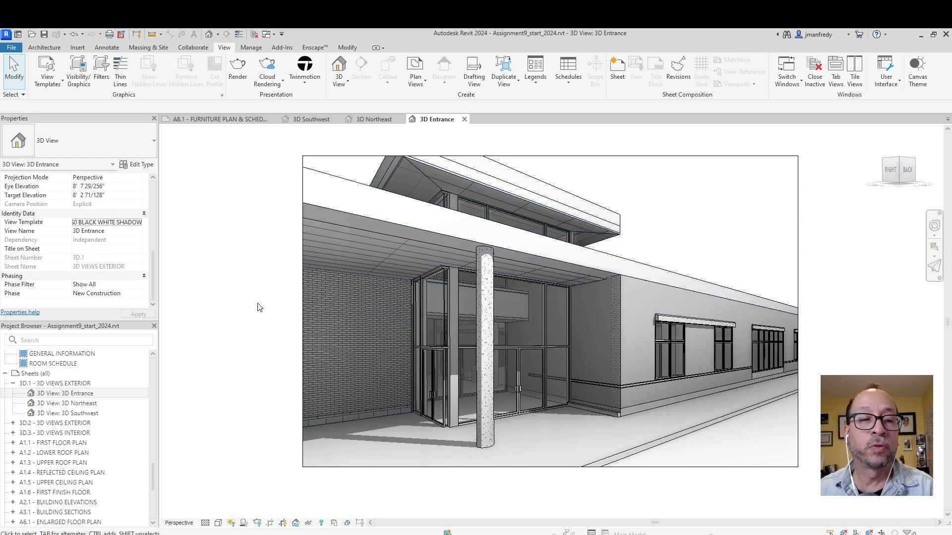
- Select the 3D Entrance camera, move its eye point farther from the building in the FIRST FLOOR plan, and check the perspective
left_click(302, 293)
left_click(153, 366)
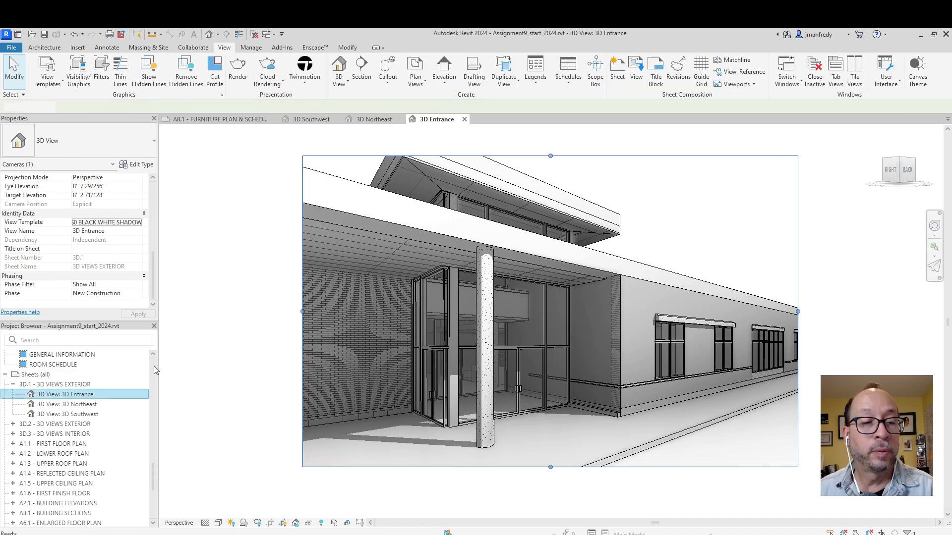
left_click(55, 385)
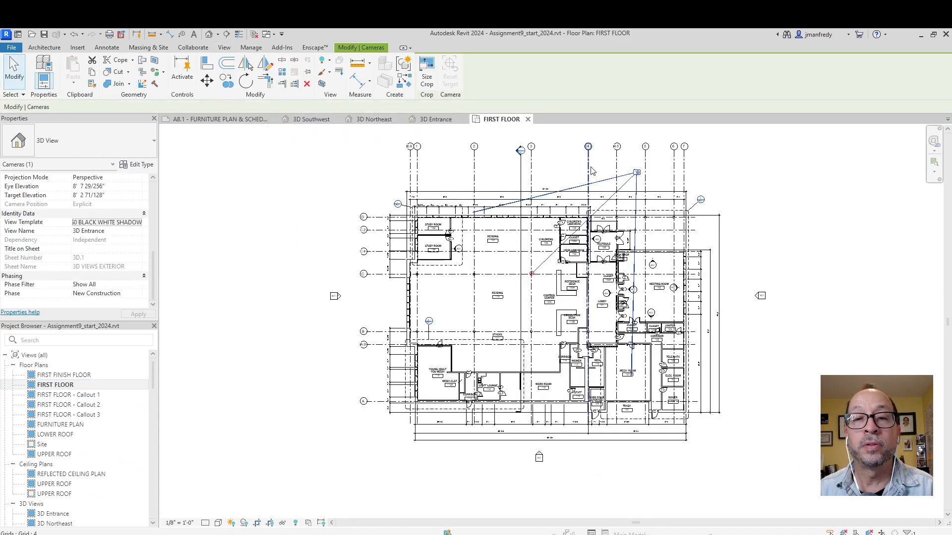
scroll(641, 195, "up", 3)
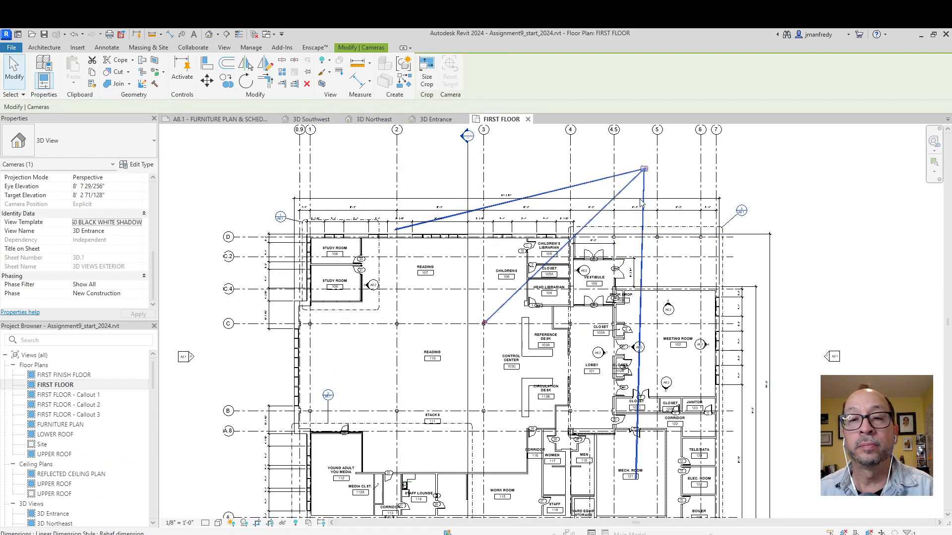
middle_click_drag(646, 172, 604, 223)
left_click_drag(604, 221, 633, 190)
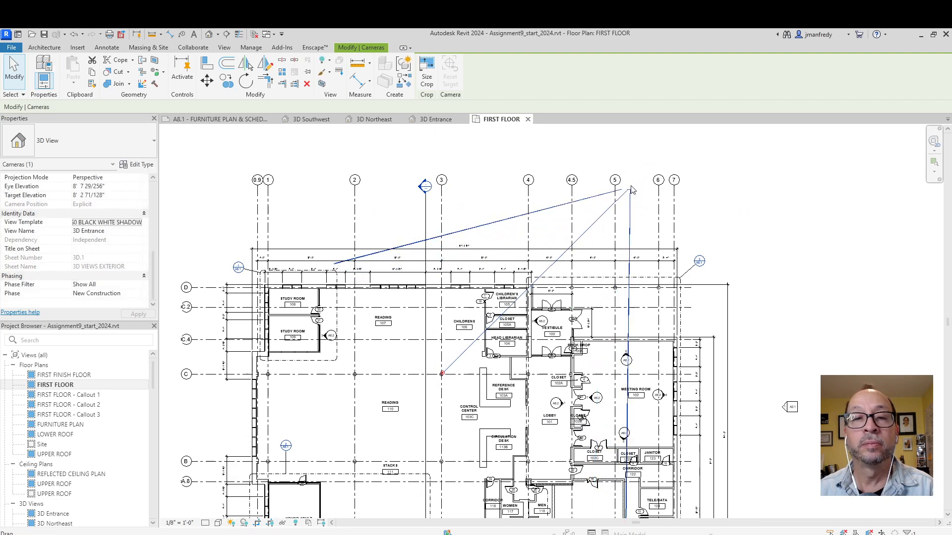
left_click(436, 119)
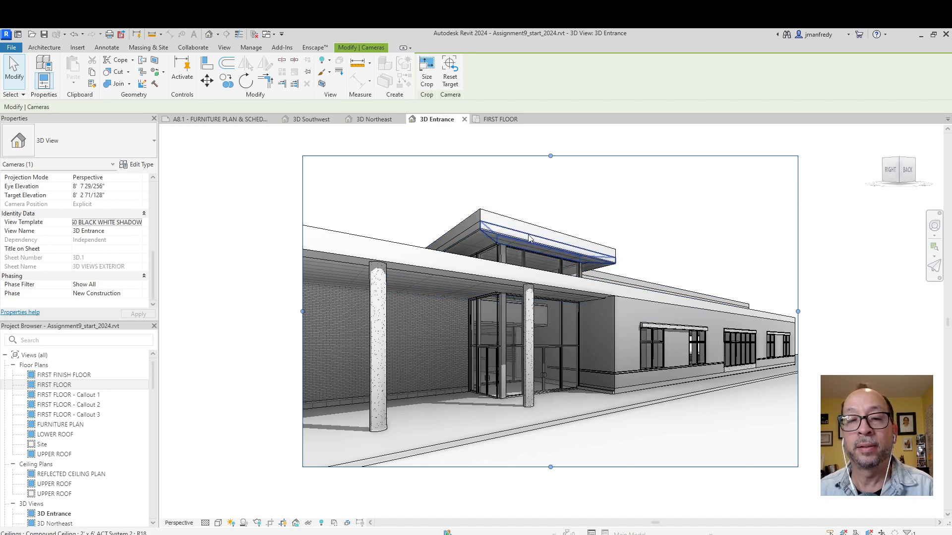
- Close the inactive views and the A8.1 furniture plan sheet, leaving only 3D Entrance and FIRST FLOOR open
left_click(255, 35)
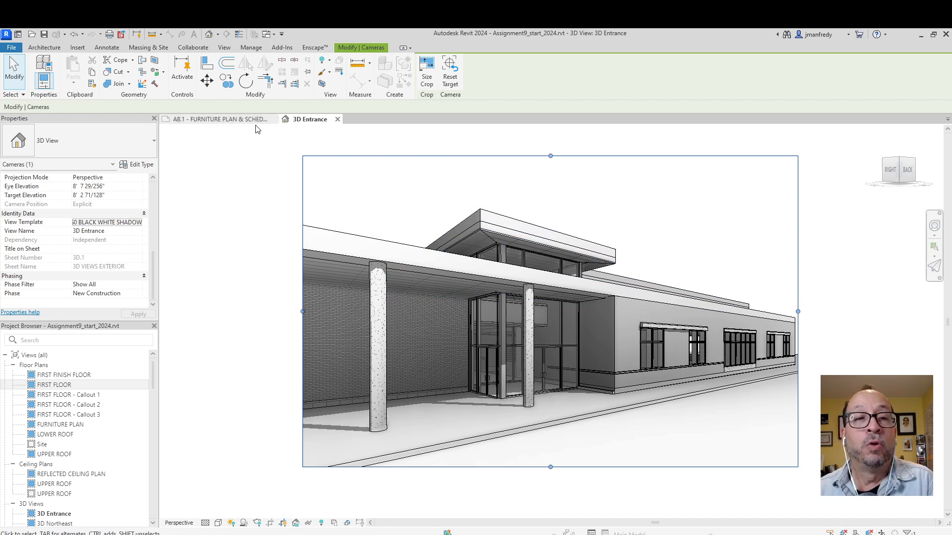
double_click(68, 386)
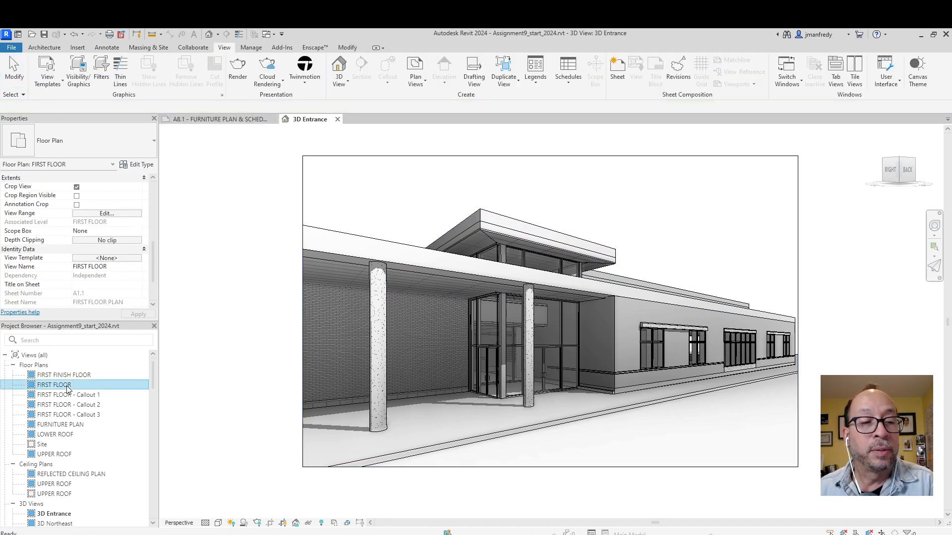
left_click(308, 119)
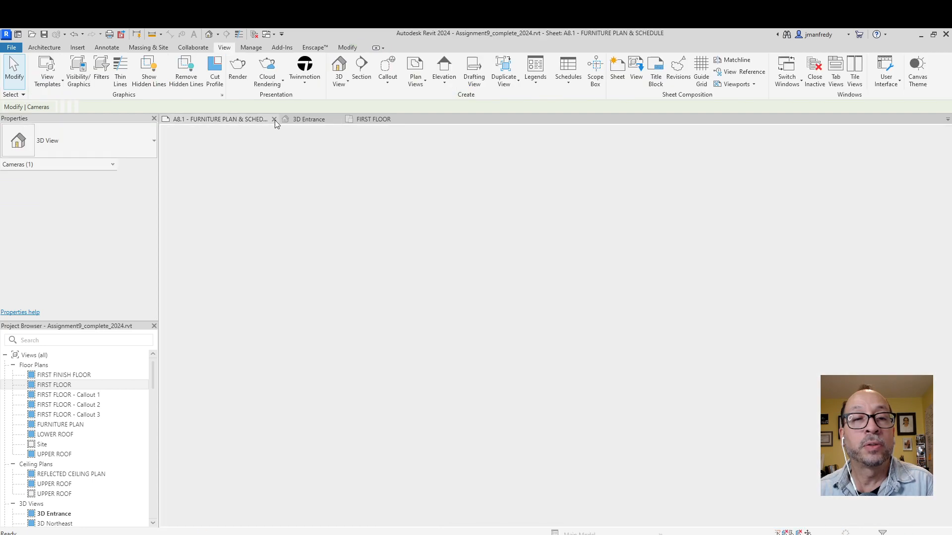
left_click(272, 119)
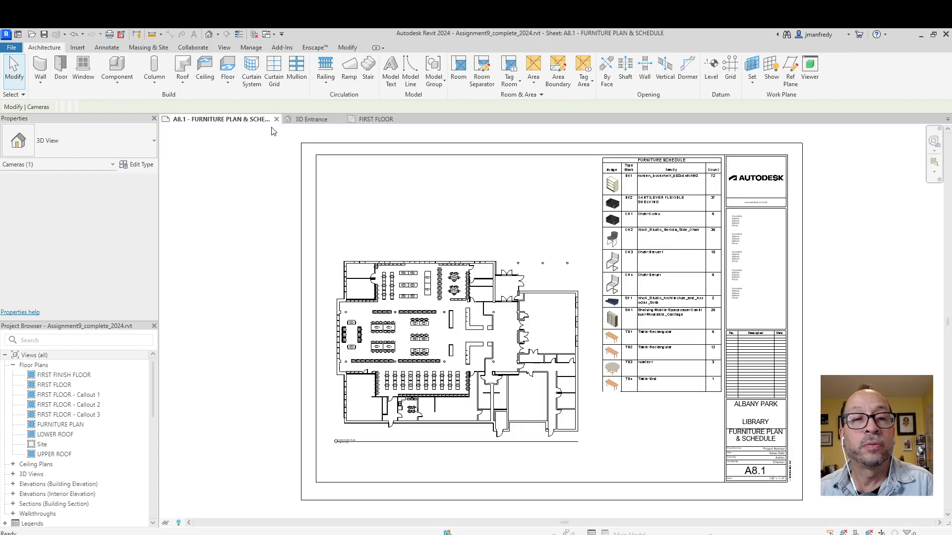
left_click(309, 120)
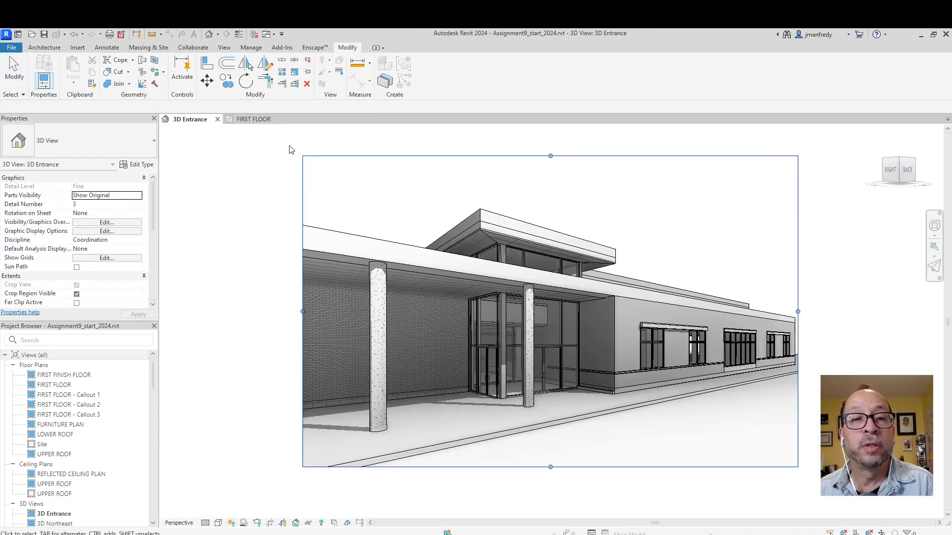
- Tile the 3D Entrance and FIRST FLOOR views side by side and zoom both to fit
left_click(253, 119)
left_click(203, 120)
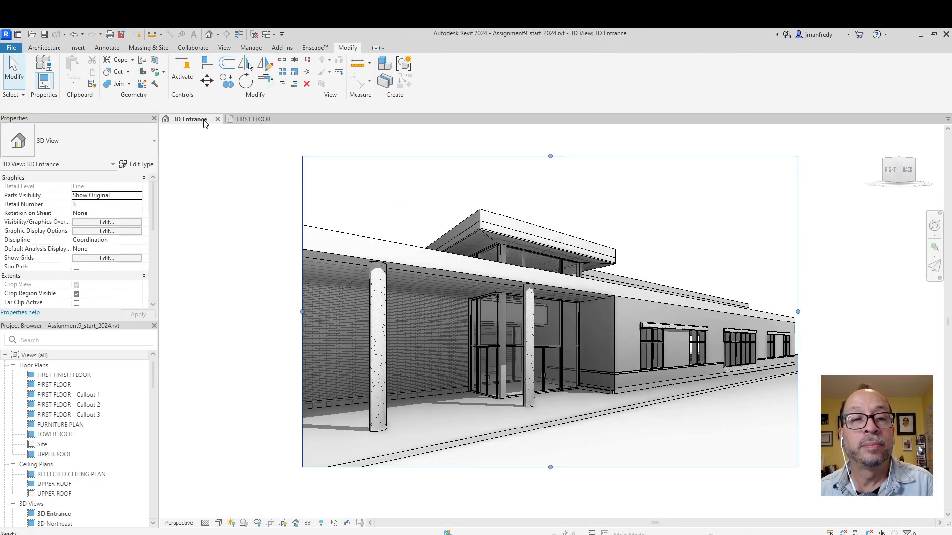
left_click(254, 119)
left_click(201, 119)
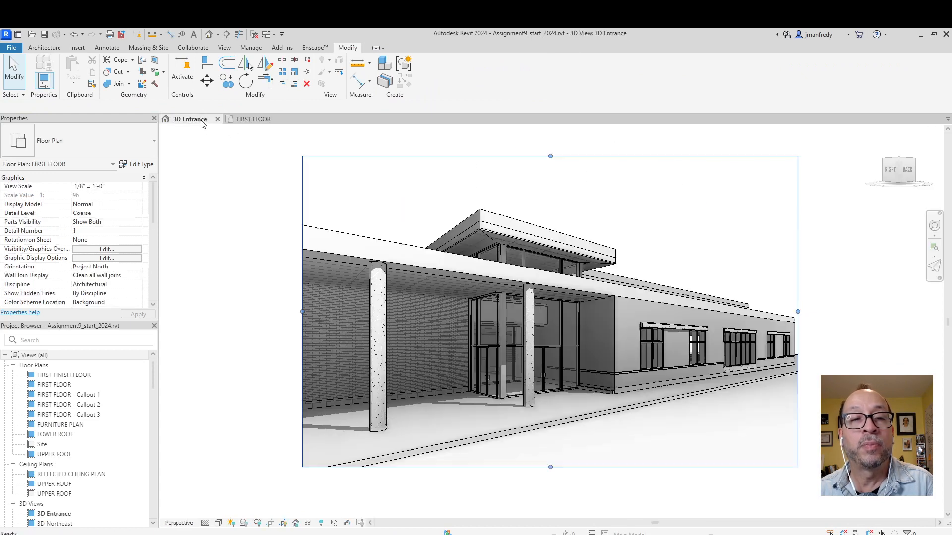
left_click(224, 47)
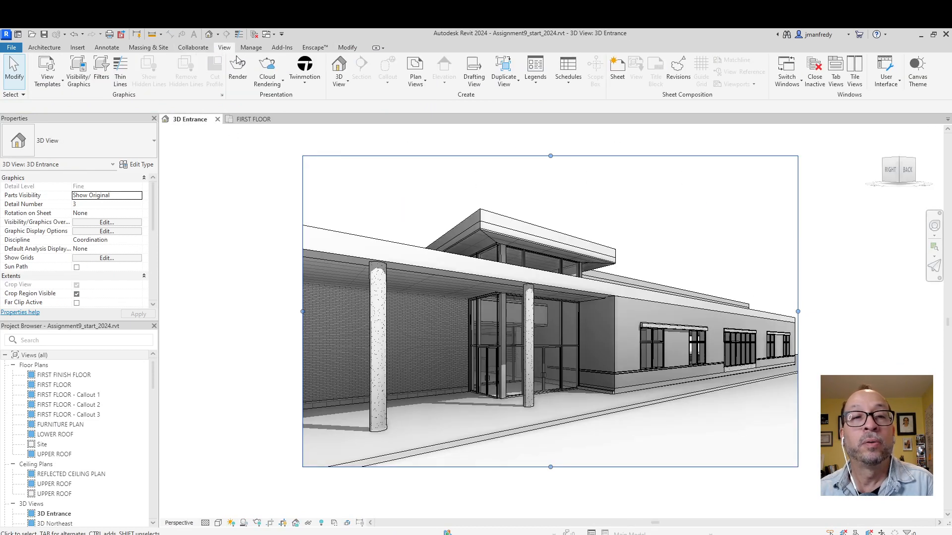
left_click(856, 82)
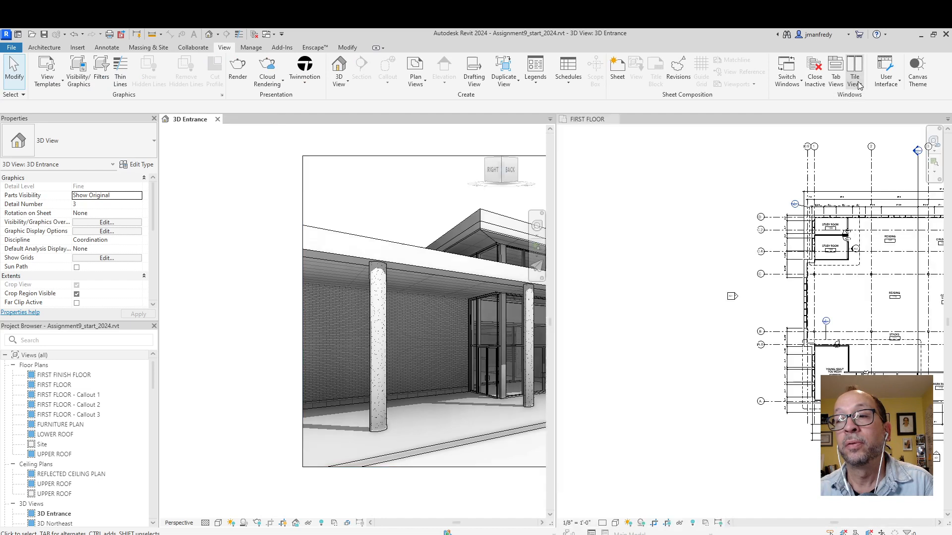
left_click(665, 214)
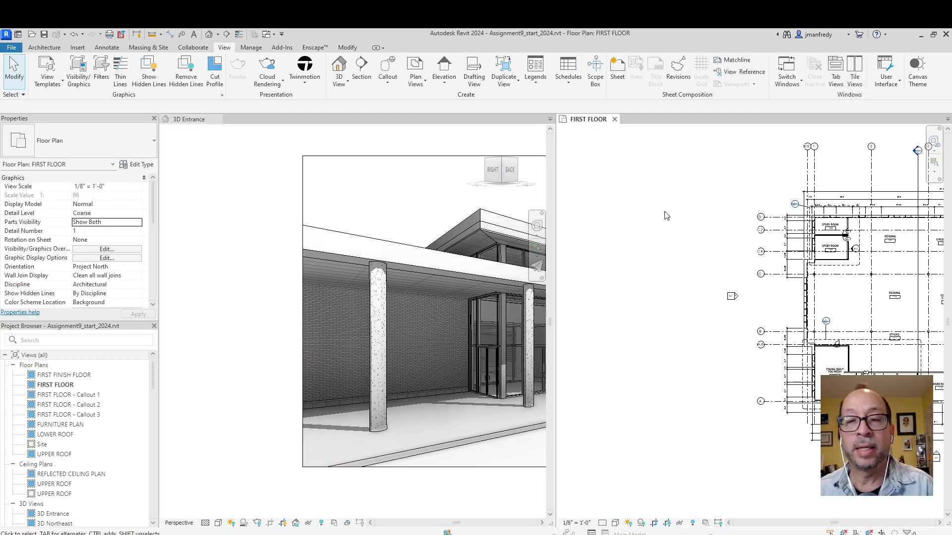
key("z")
key("a")
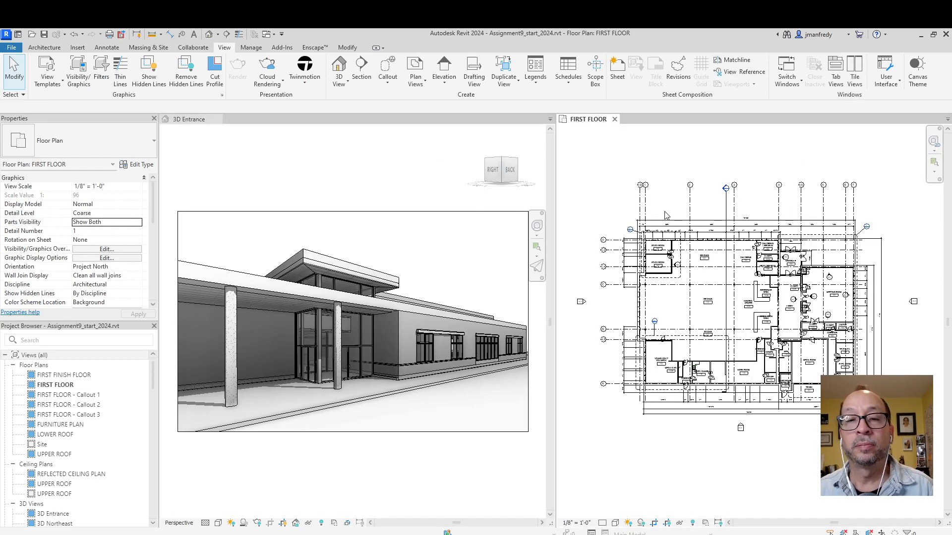
- Select the 3D Entrance camera and try to pick its eye point in the tiled FIRST FLOOR plan
left_click(486, 217)
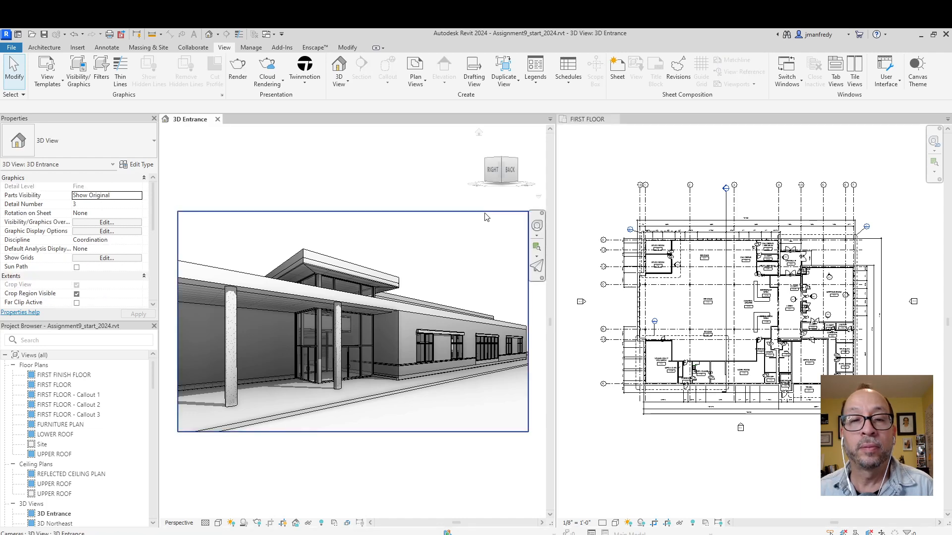
left_click(486, 212)
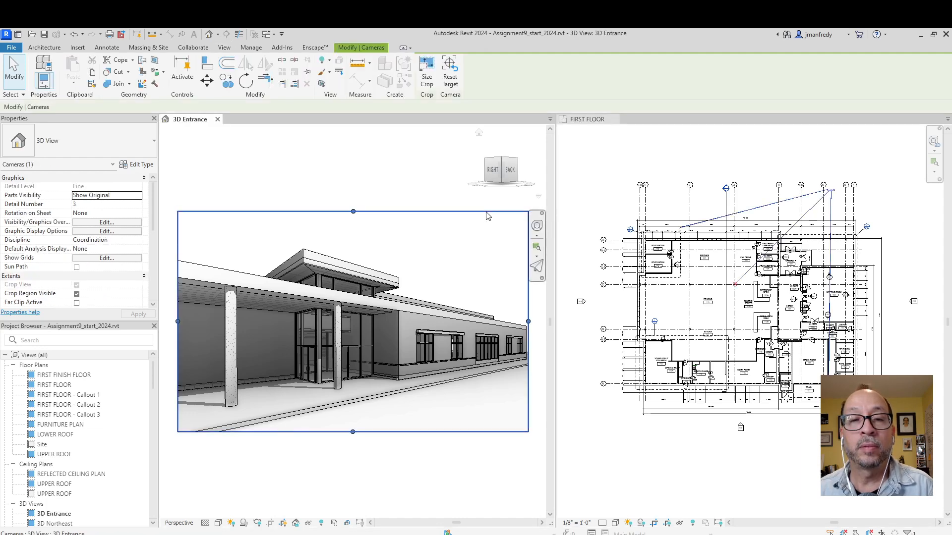
left_click(833, 195)
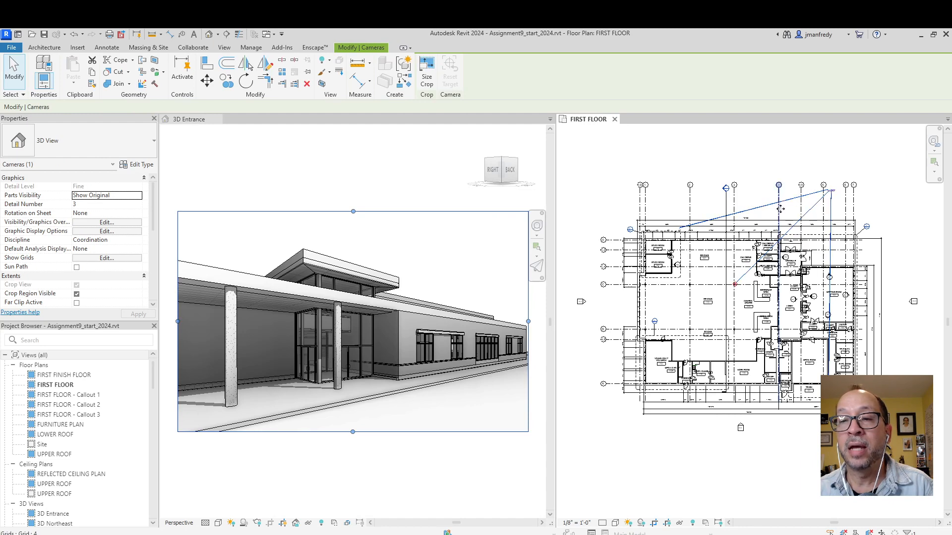
left_click(729, 166)
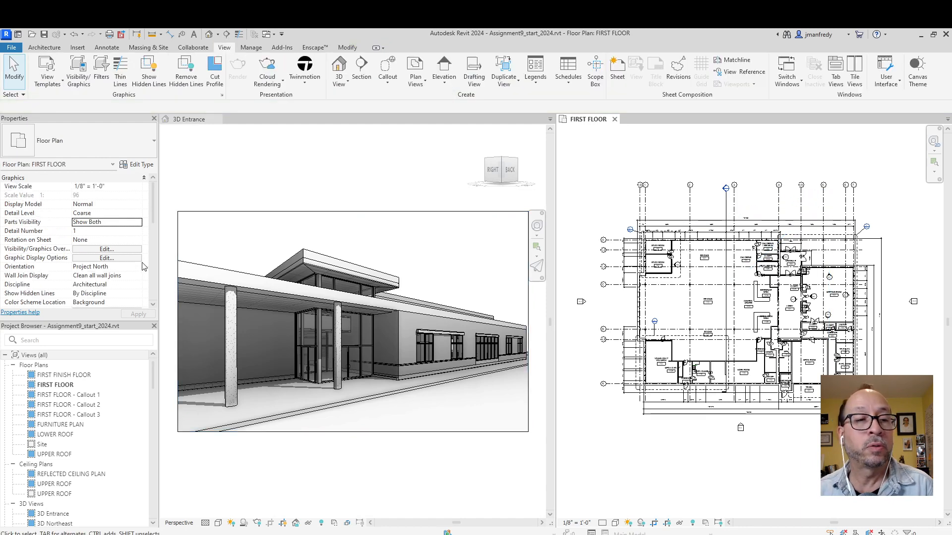
- In the FIRST FLOOR plan, turn Crop View off, make the crop region visible, and turn Crop View back on
scroll(146, 263, "down", 5)
left_click(77, 250)
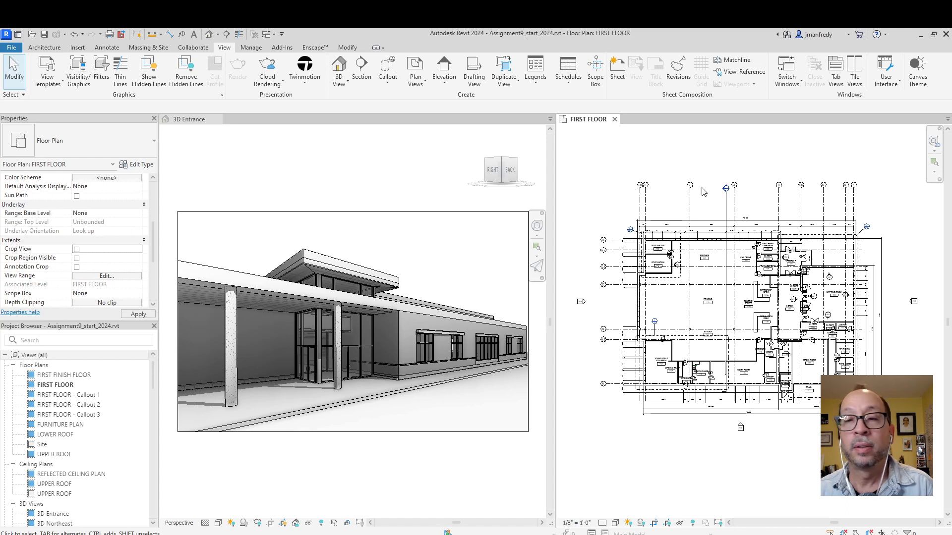
left_click(77, 259)
left_click(76, 249)
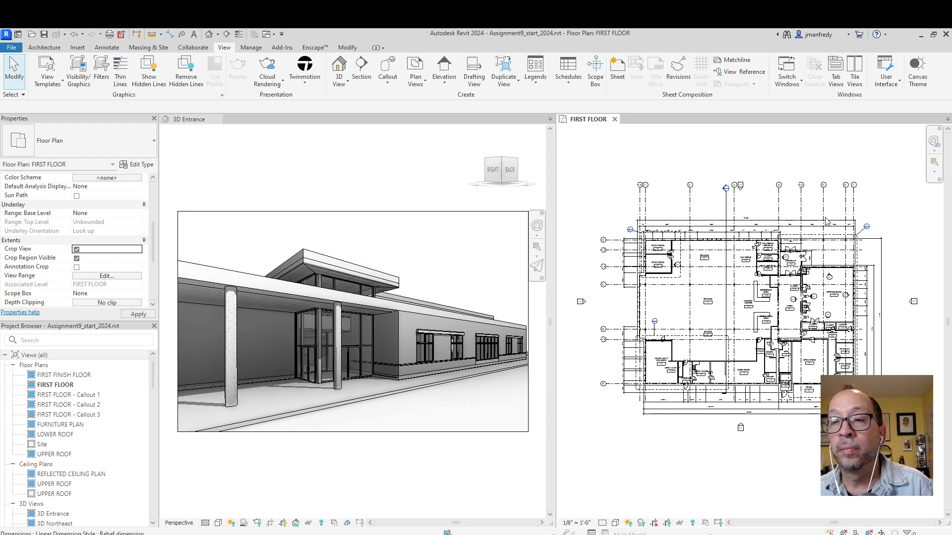
- Select the 3D Entrance camera to compare its location with the plan's crop region, and review its extents settings
left_click(454, 214)
left_click(453, 213)
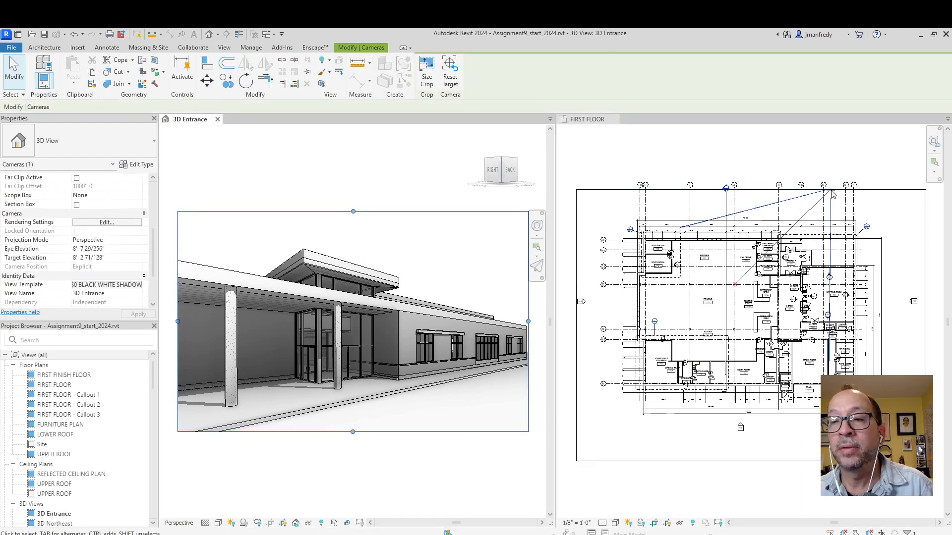
left_click(593, 179)
scroll(152, 216, "up", 5)
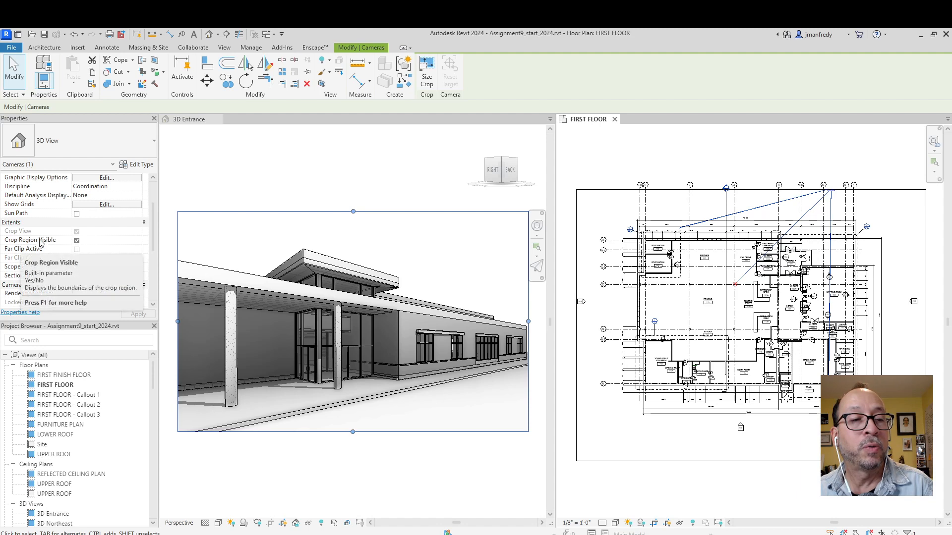
left_click(605, 171)
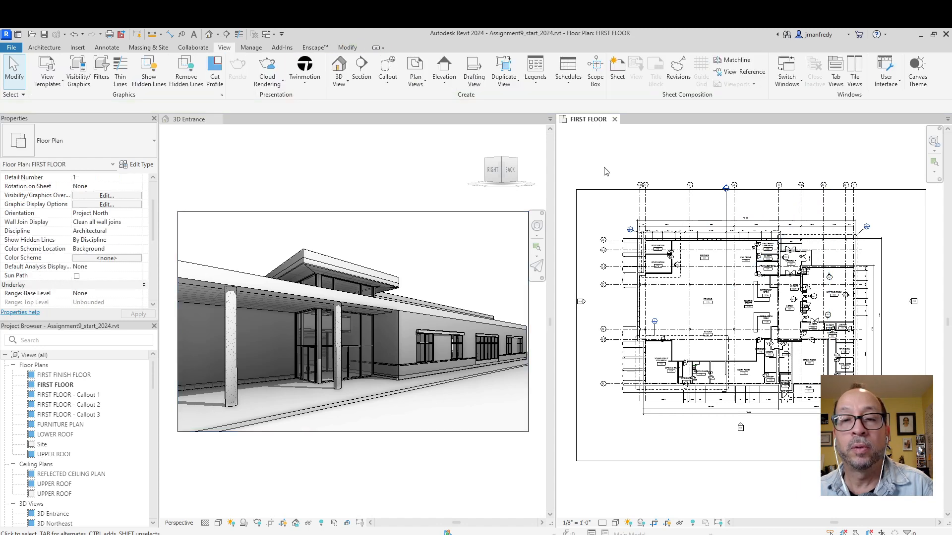
- Select the FIRST FLOOR plan's crop boundary and turn off Crop View for the plan
left_click(605, 189)
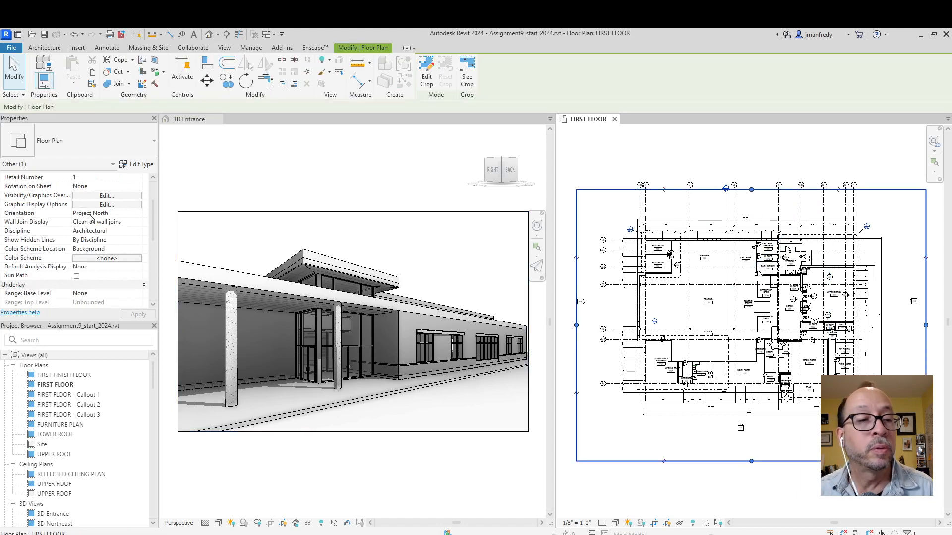
scroll(151, 223, "down", 3)
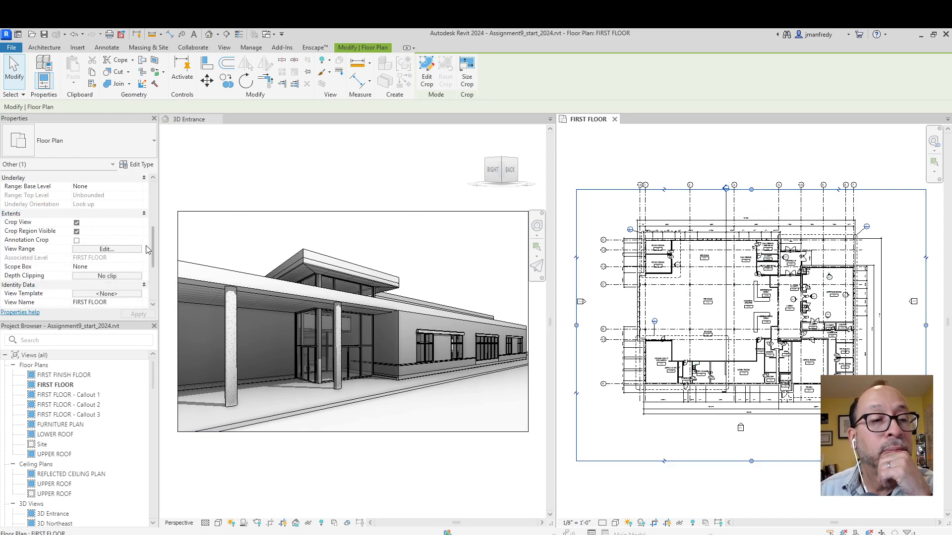
left_click(76, 224)
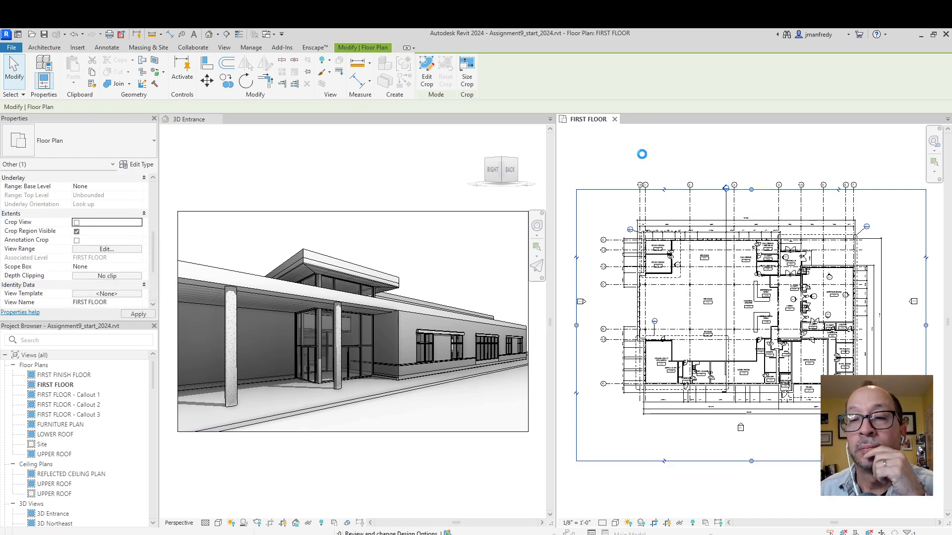
left_click(633, 169)
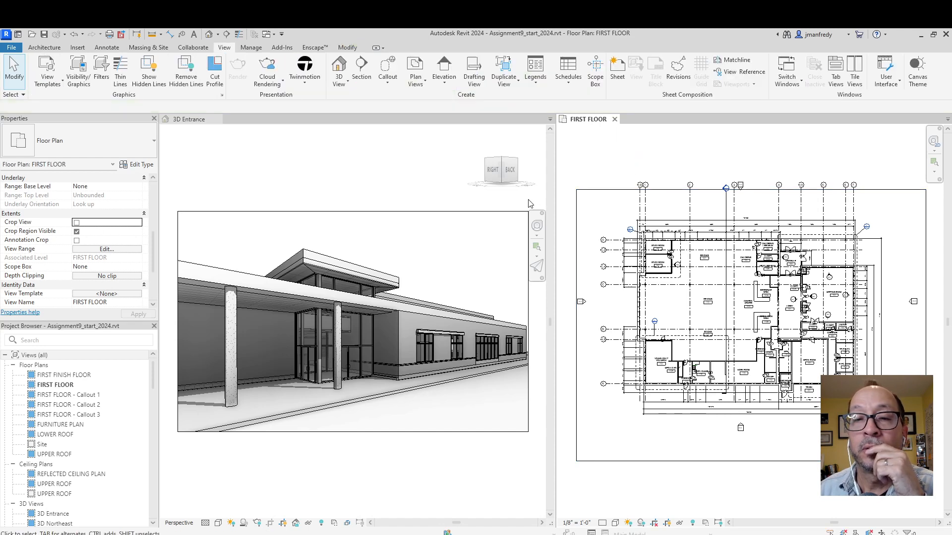
- Select the 3D Entrance camera and move its eye point in the FIRST FLOOR plan to reframe the entrance
left_click(505, 212)
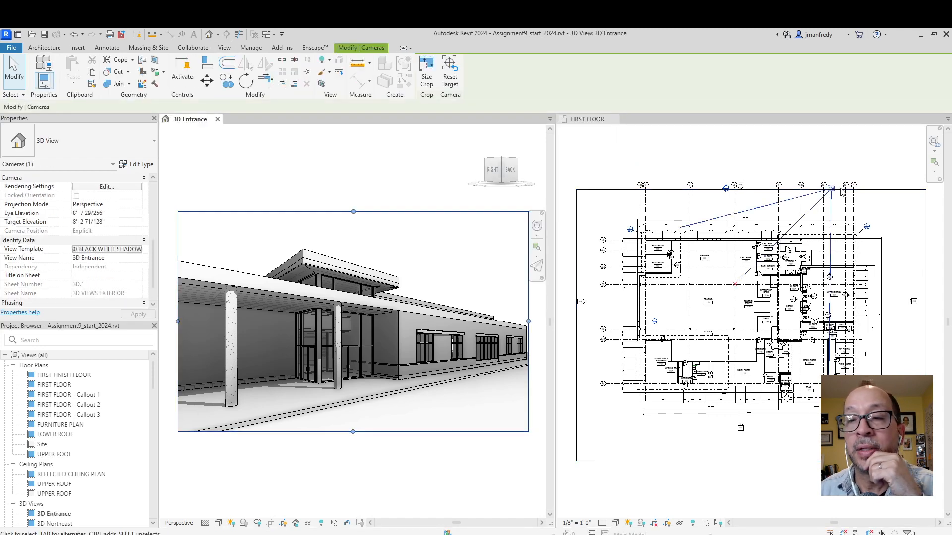
left_click(832, 193)
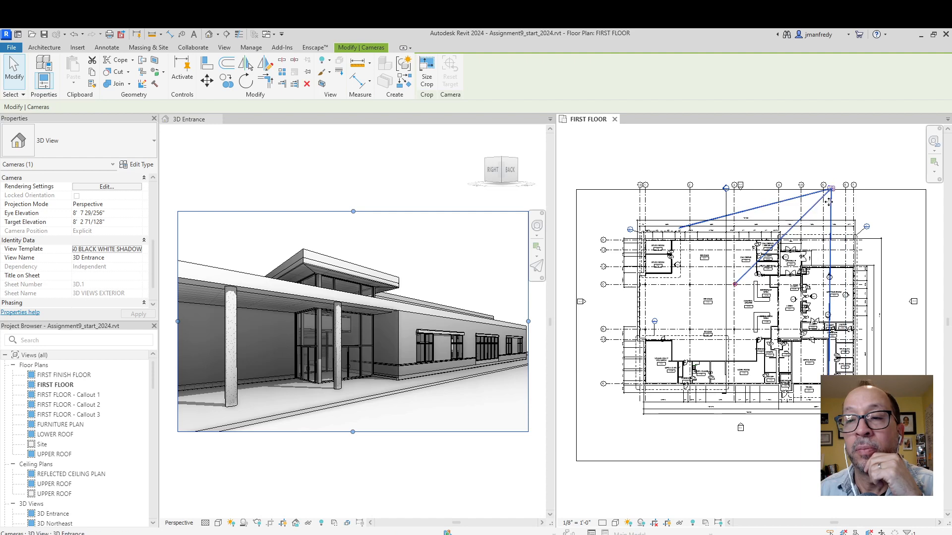
left_click_drag(832, 191, 824, 199)
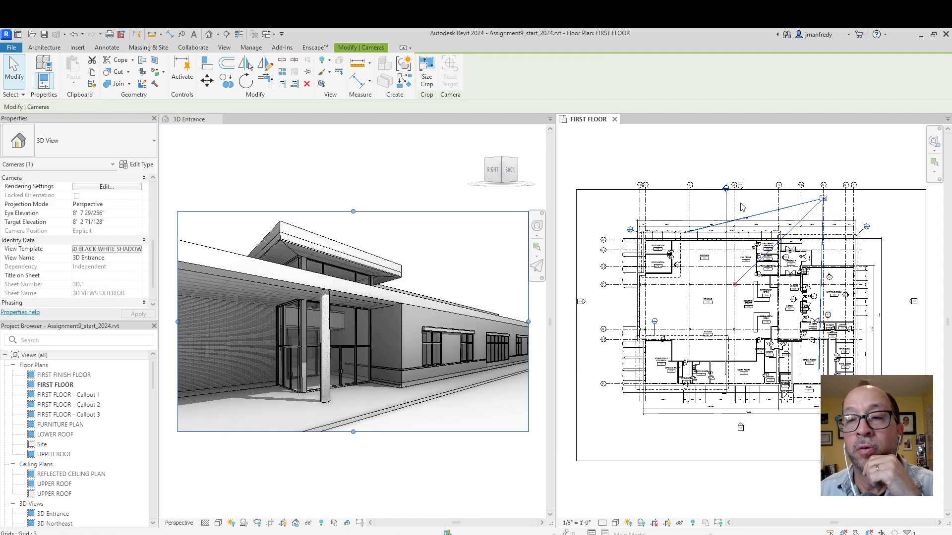
mouse_move(823, 198)
left_mouse_down()
mouse_move(812, 198)
mouse_move(829, 197)
mouse_move(821, 197)
left_mouse_up()
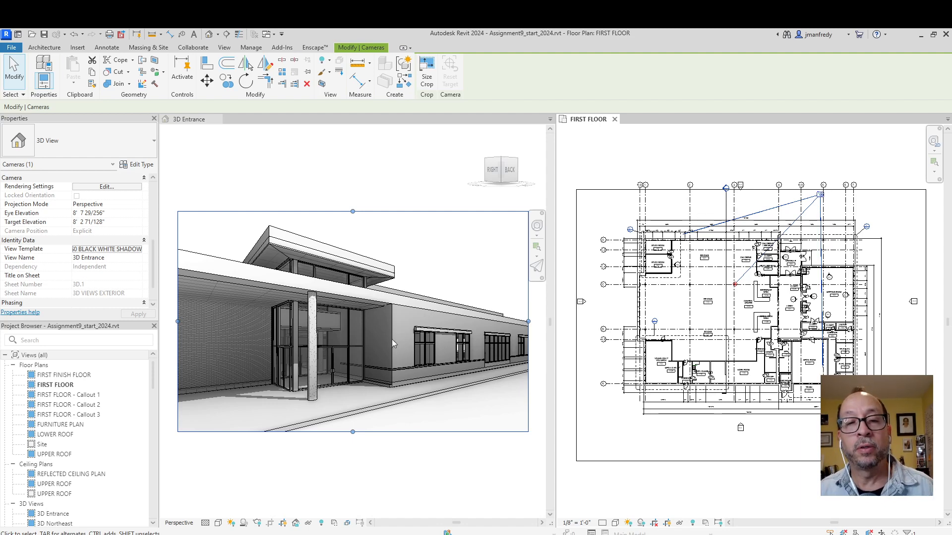
- Pull in the right edge of the 3D Entrance crop region and shift the camera's eye and target points in the plan
left_click(524, 328)
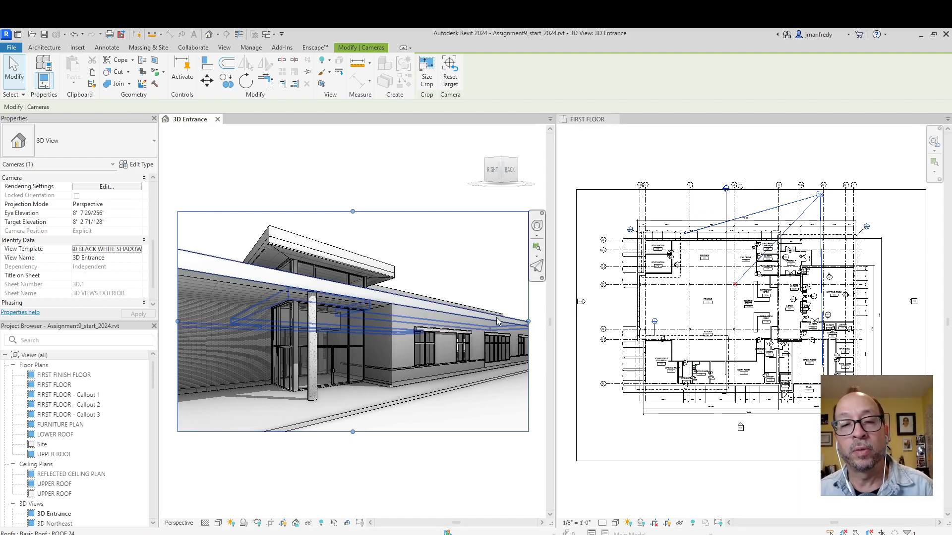
left_click_drag(528, 322, 499, 322)
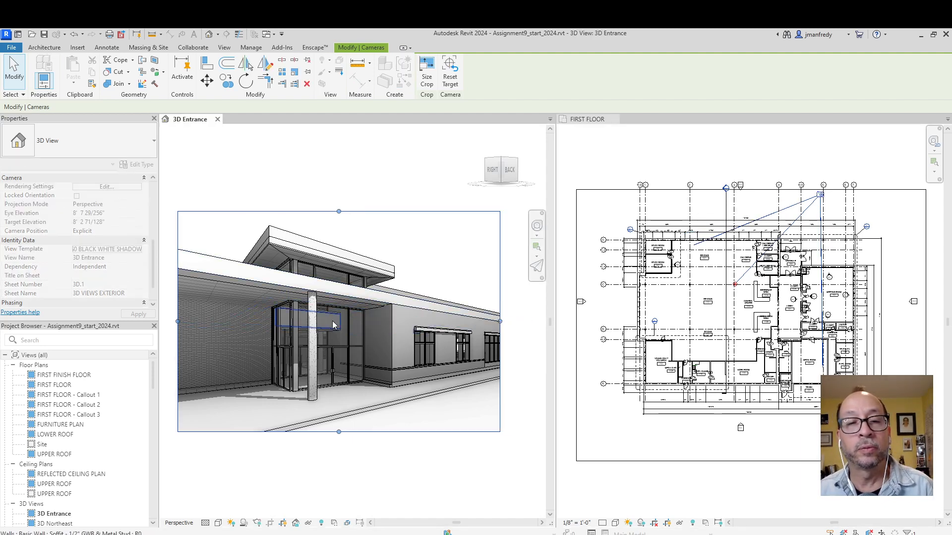
left_click(820, 198)
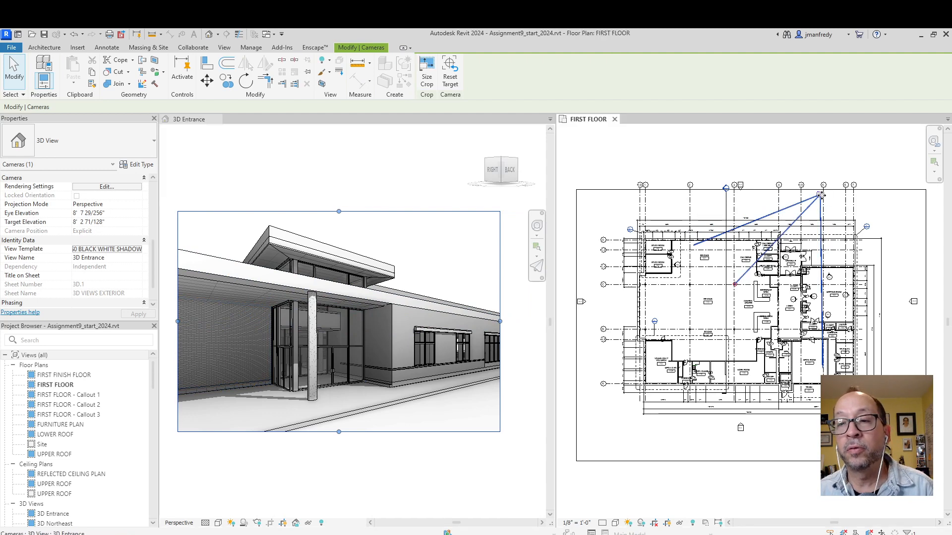
left_click_drag(825, 197, 836, 199)
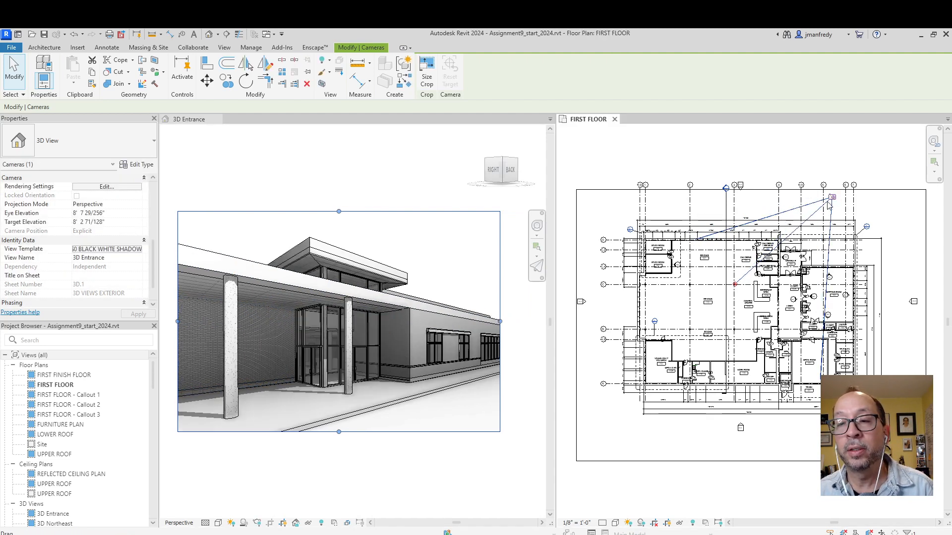
left_click_drag(735, 287, 738, 293)
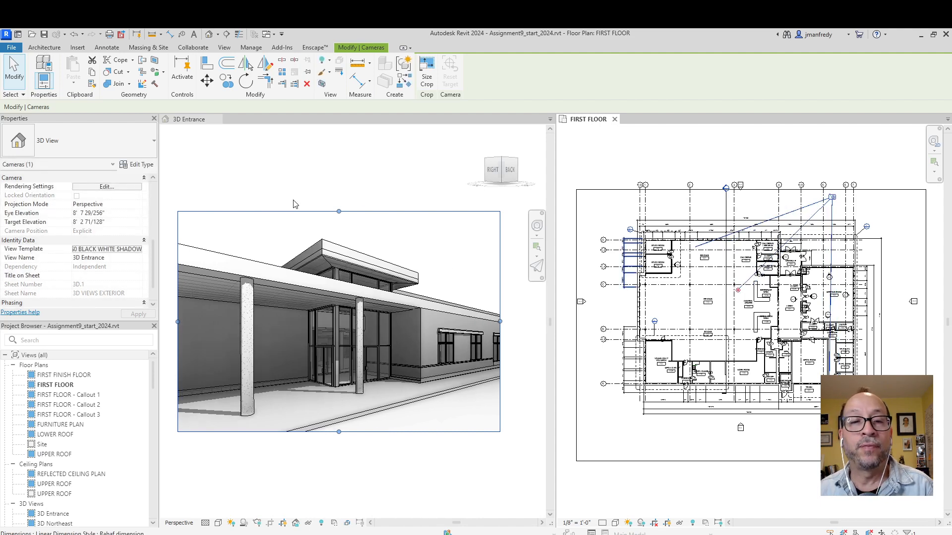
- Set the 3D Entrance camera's Eye Elevation and Target Elevation both to 5' 0"
left_click(338, 159)
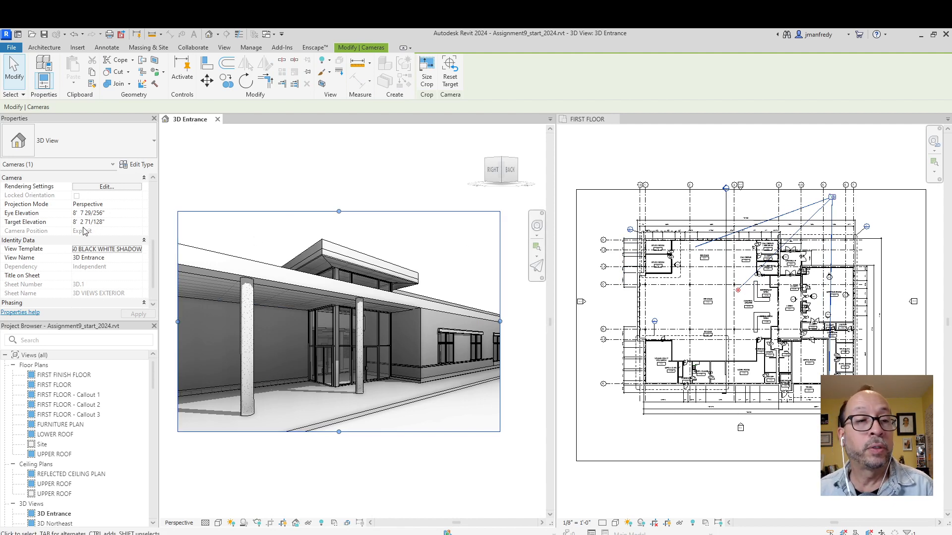
left_click(113, 215)
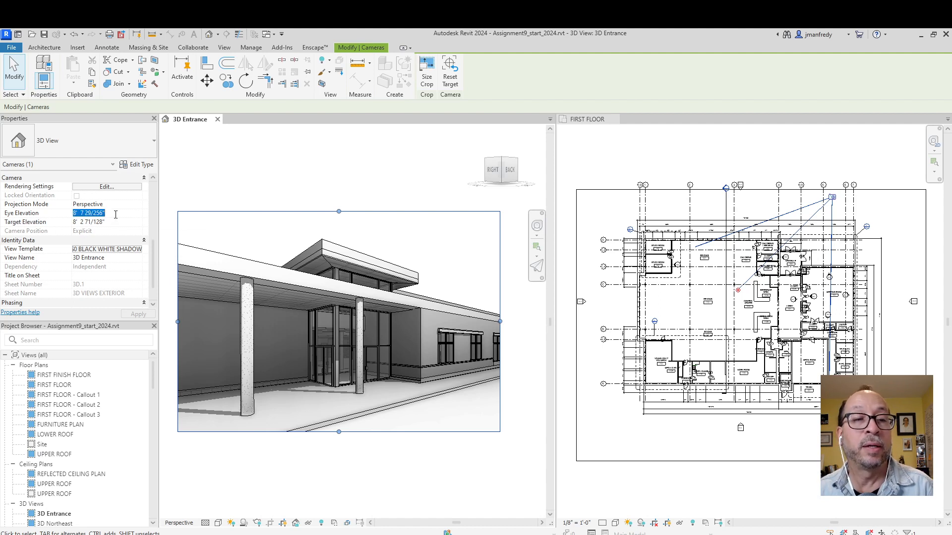
type("5 6")
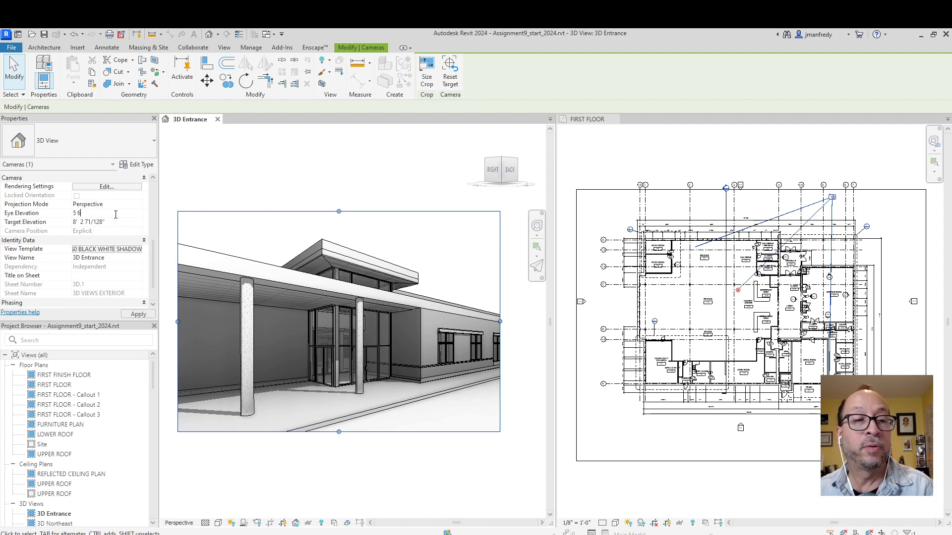
left_click(118, 222)
type("5")
left_click(119, 213)
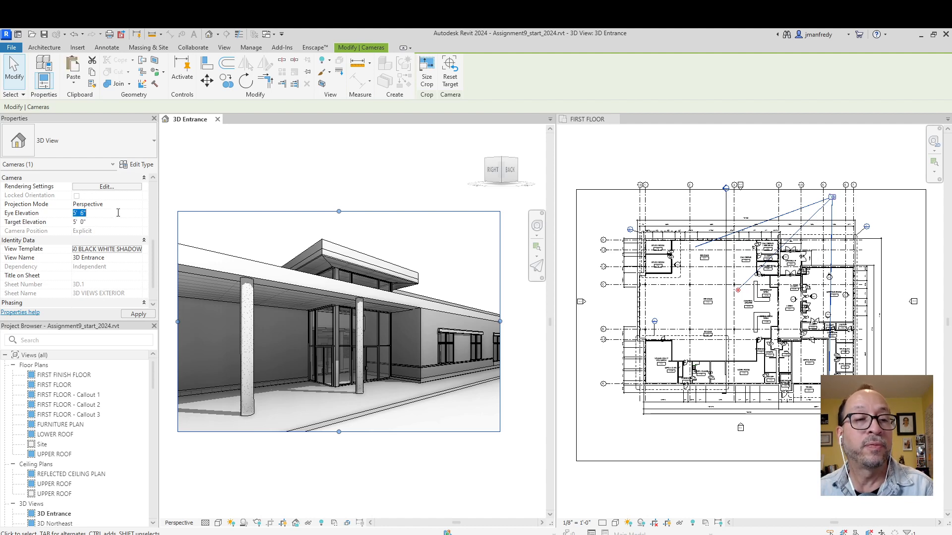
type("5")
left_click(139, 314)
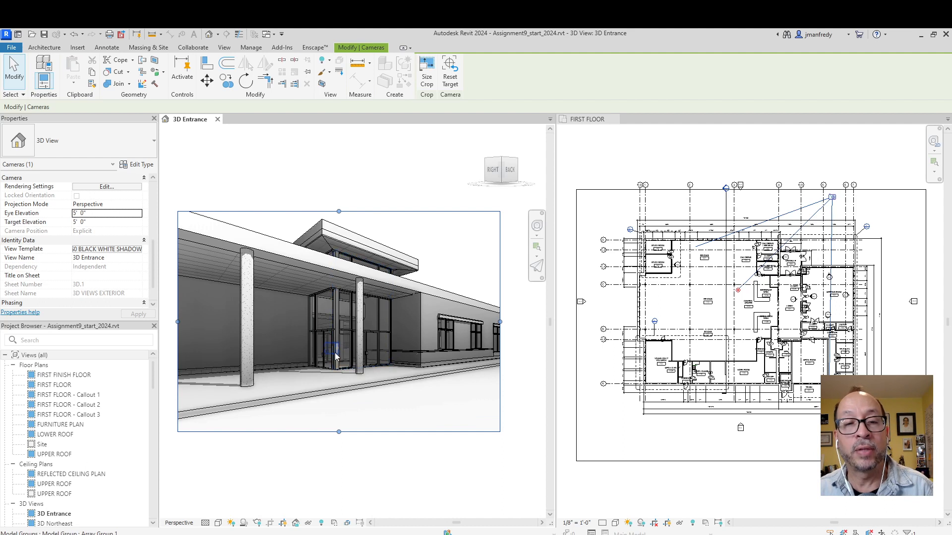
- Raise the bottom and top edges of the 3D Entrance crop region, and close the FIRST FLOOR plan
left_click_drag(338, 432, 339, 416)
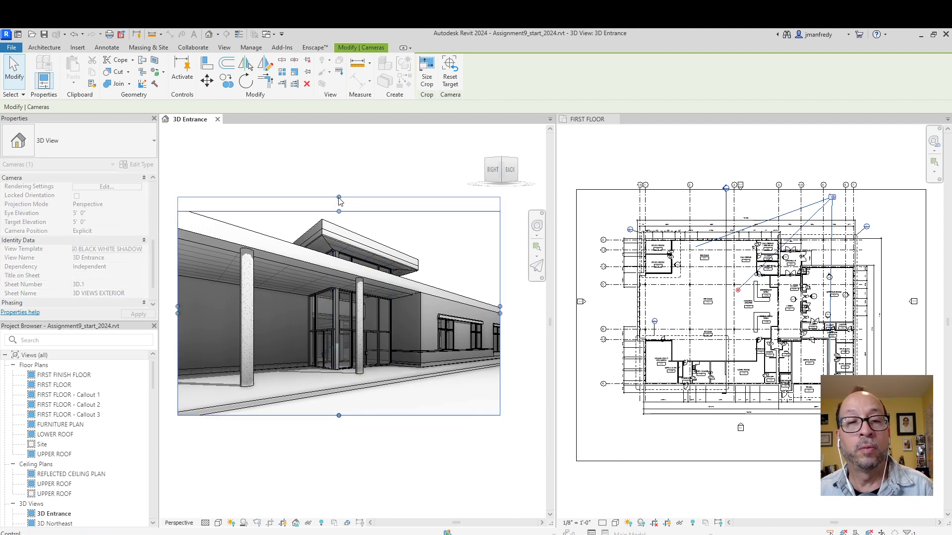
left_click(516, 302)
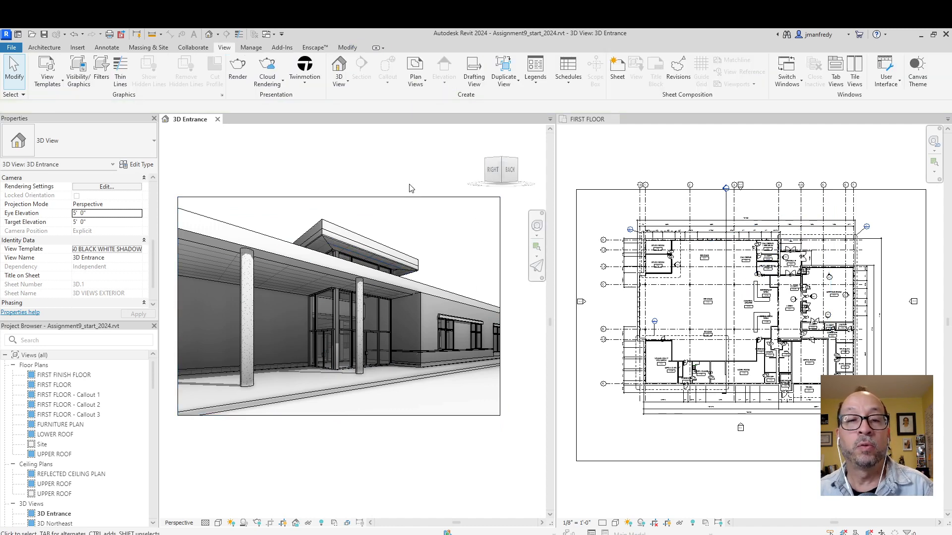
left_click(600, 129)
left_click(615, 119)
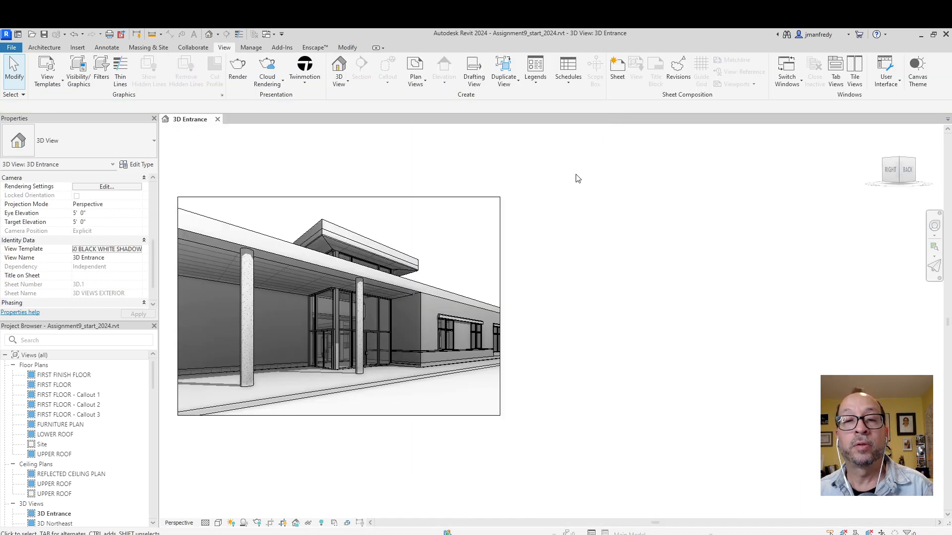
key("z")
key("a")
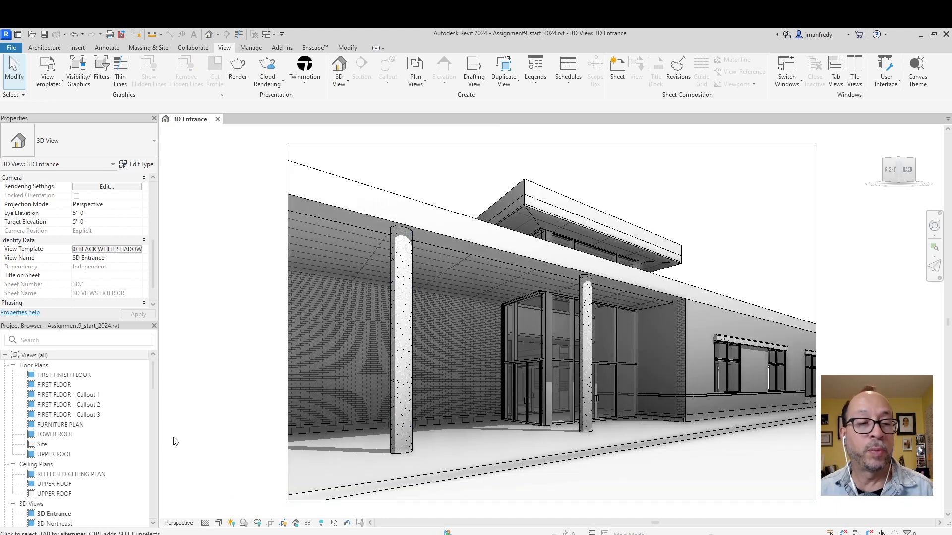
- Open sheet 3D.1 - 3D VIEWS EXTERIOR to check the adjusted entrance view in its layout
scroll(114, 470, "down", 5)
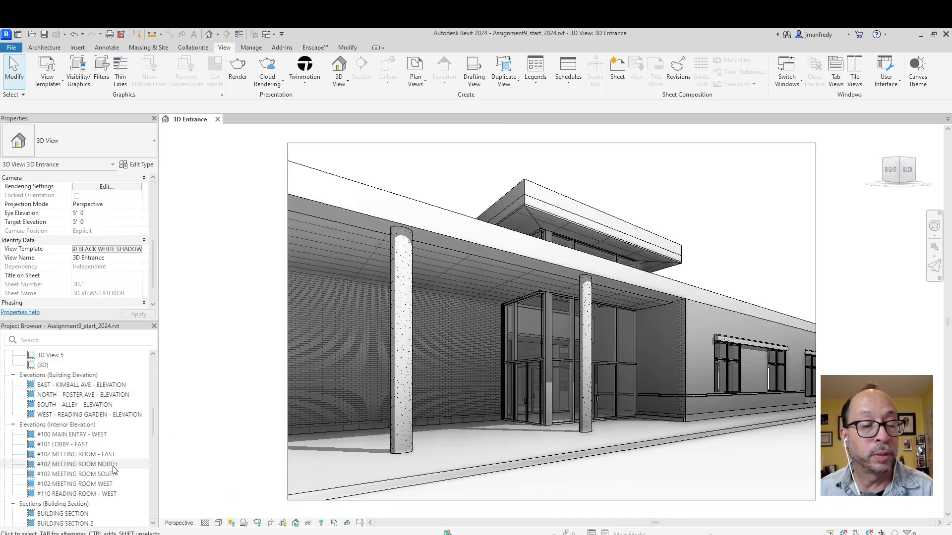
scroll(113, 470, "down", 1)
left_click(13, 455)
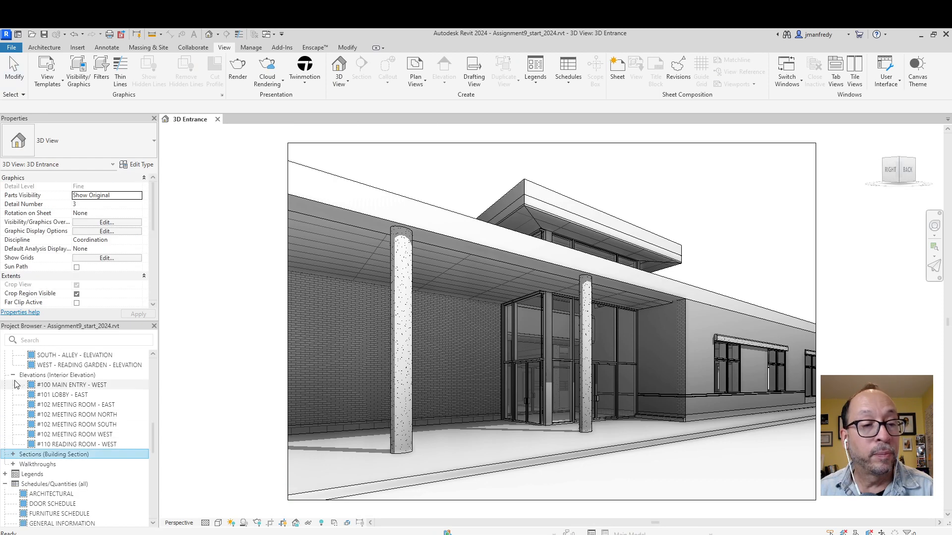
scroll(20, 391, "down", 2)
scroll(58, 465, "down", 3)
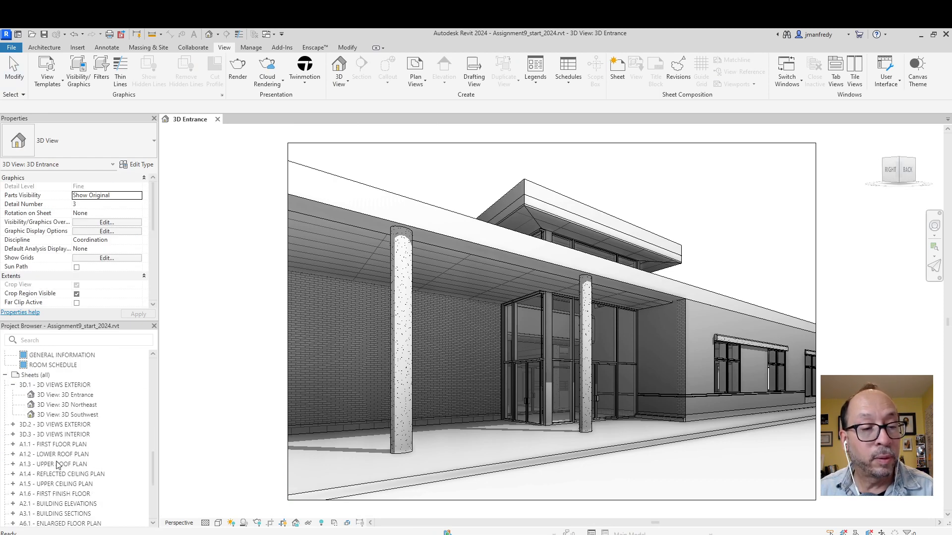
left_click(69, 385)
double_click(68, 385)
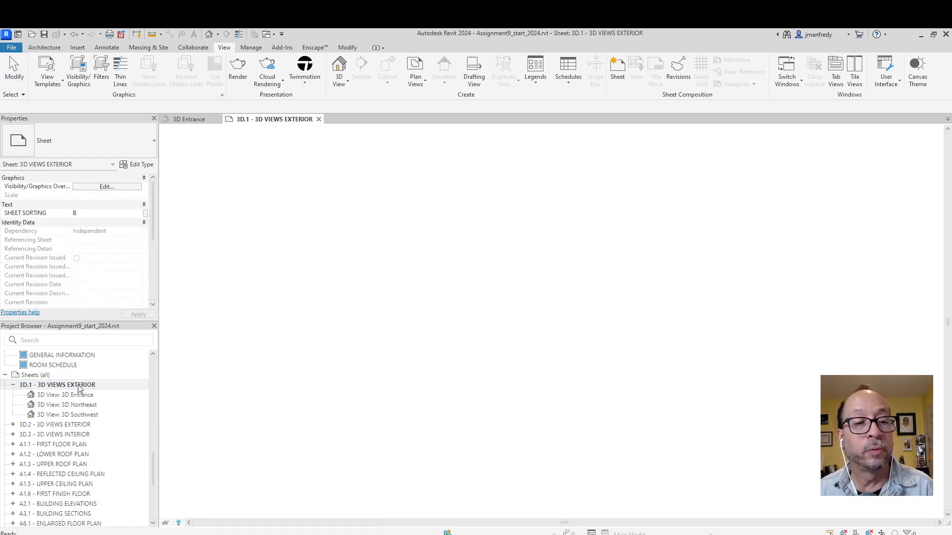
left_click(541, 328)
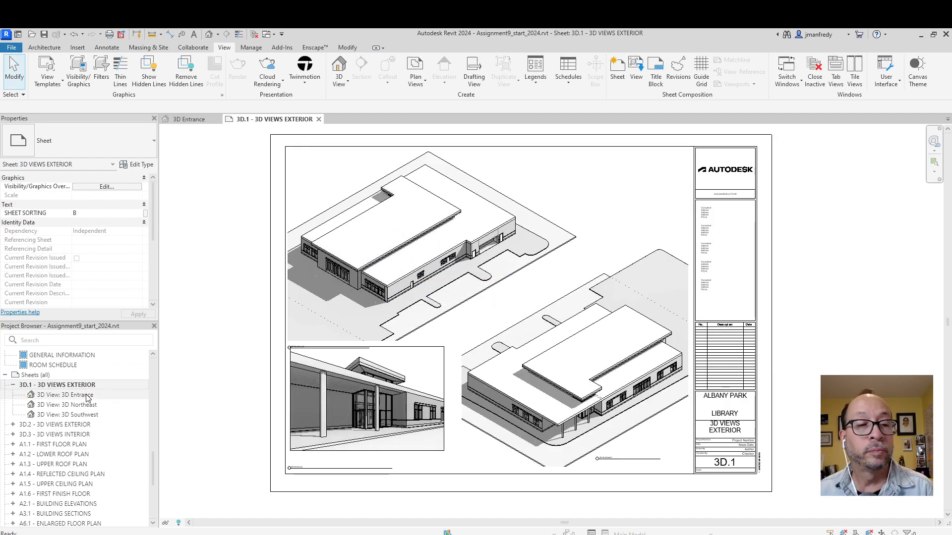
- Return to the 3D Entrance view and remove its view template by assigning <None>
double_click(74, 395)
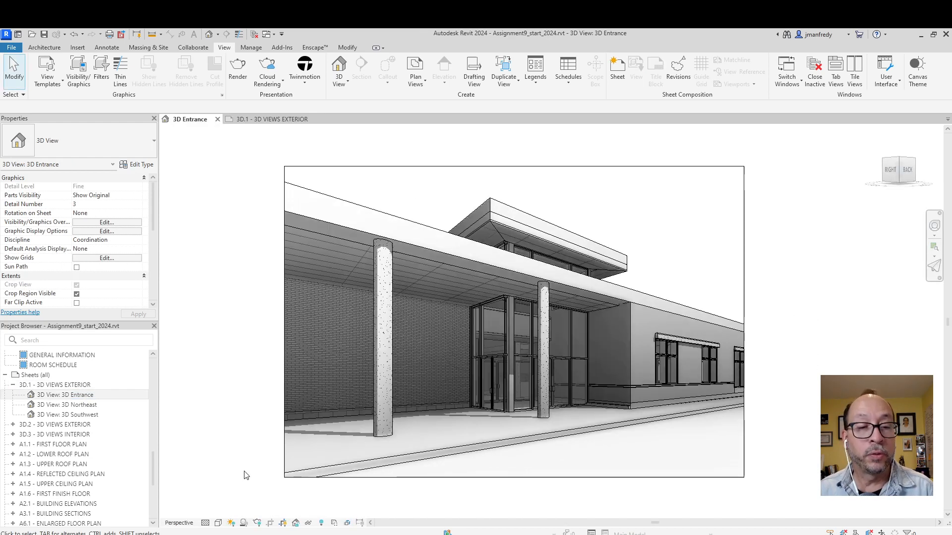
left_click(218, 523)
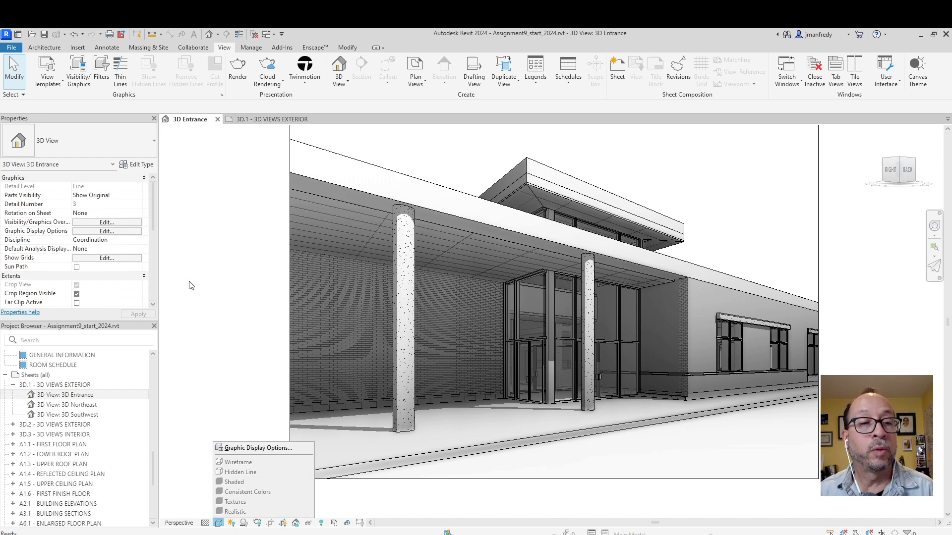
scroll(149, 276, "down", 5)
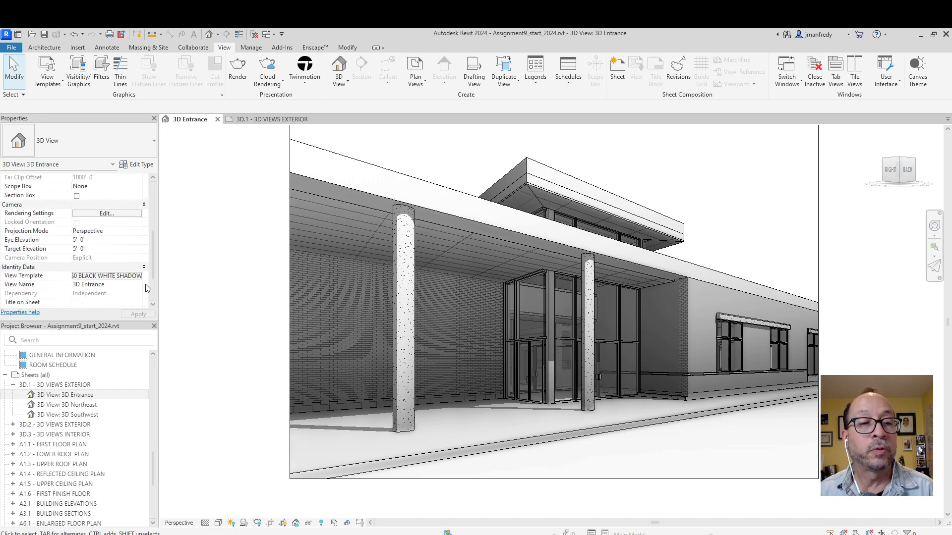
left_click(99, 277)
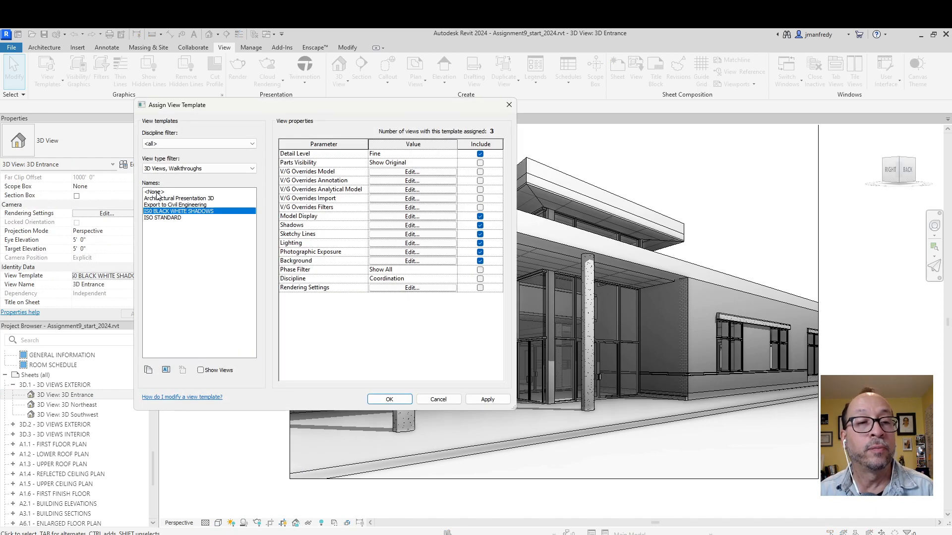
left_click(155, 192)
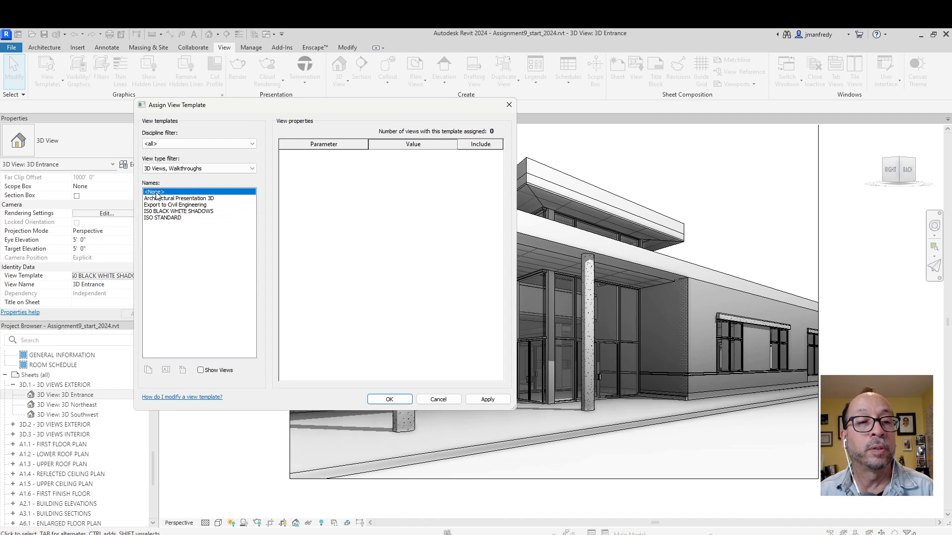
left_click(389, 399)
- In the 3D Entrance view's Graphic Display Options, apply the Shaded model display style
left_click(219, 523)
left_click(243, 450)
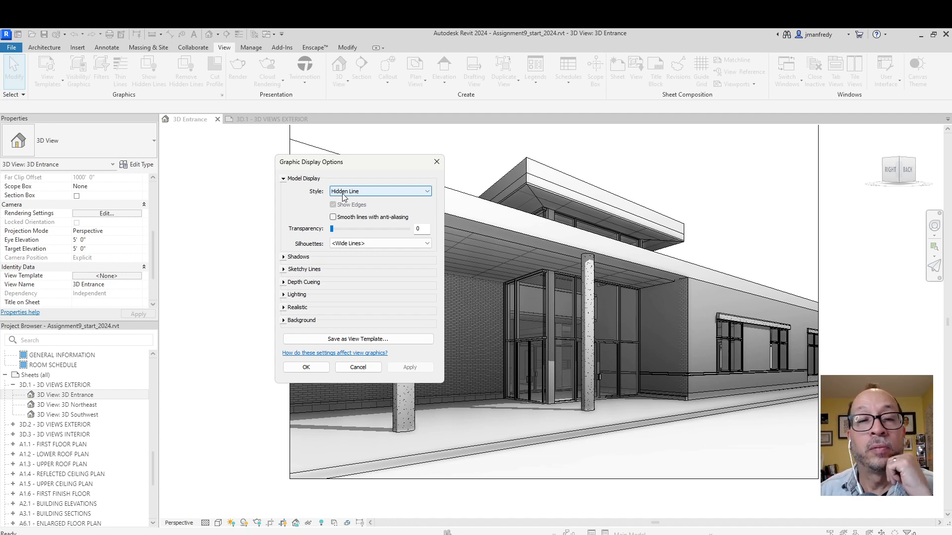
left_click(342, 196)
left_click(347, 211)
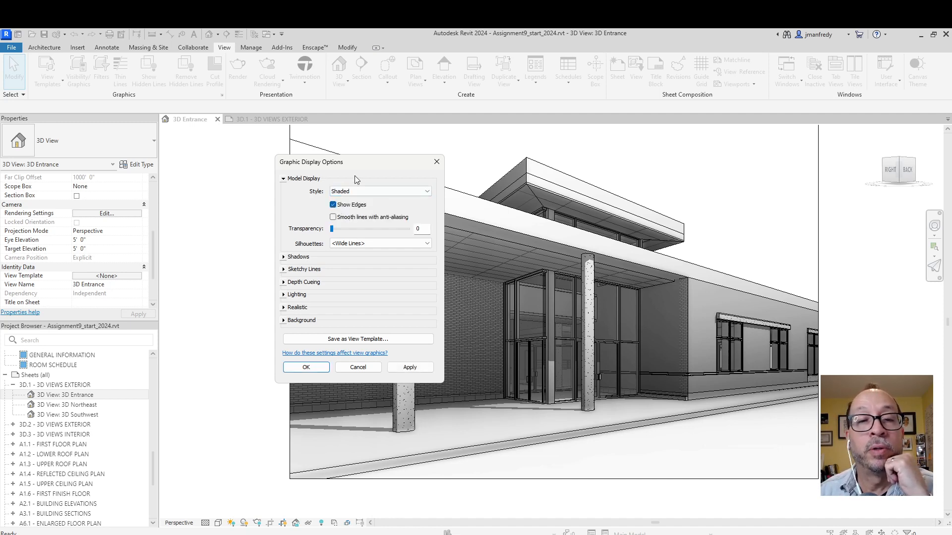
left_click_drag(361, 164, 277, 163)
left_click(326, 368)
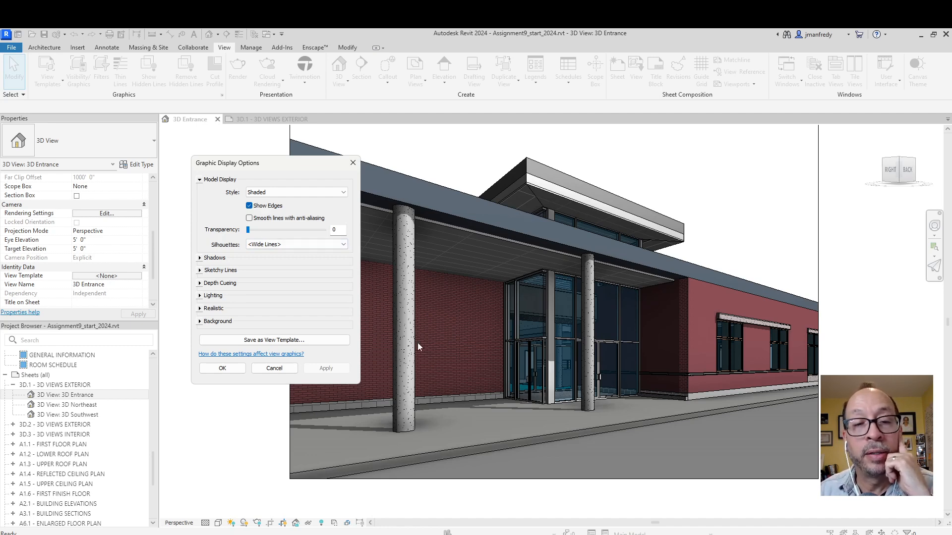
- Turn off Cast Shadows, Show Ambient Shadows and Show Edges for the 3D Entrance view
left_click(200, 259)
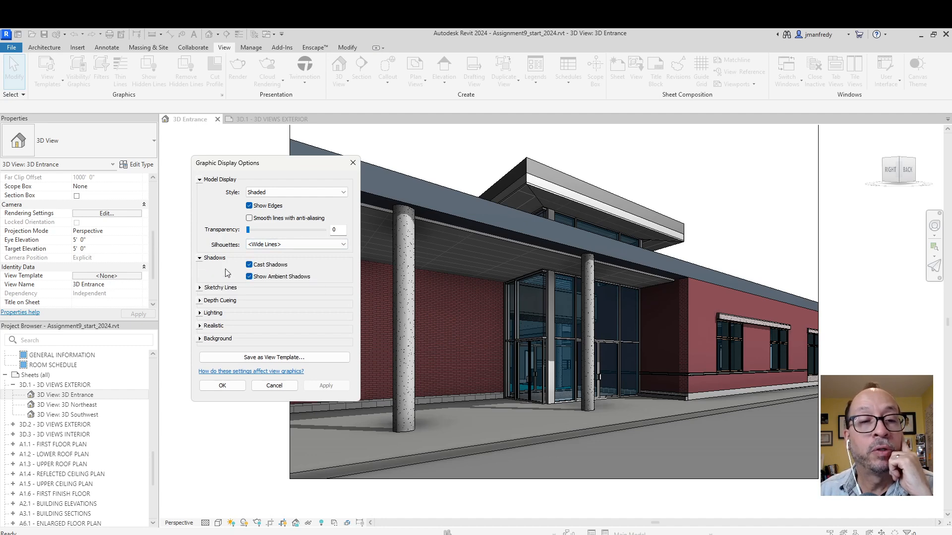
left_click(321, 385)
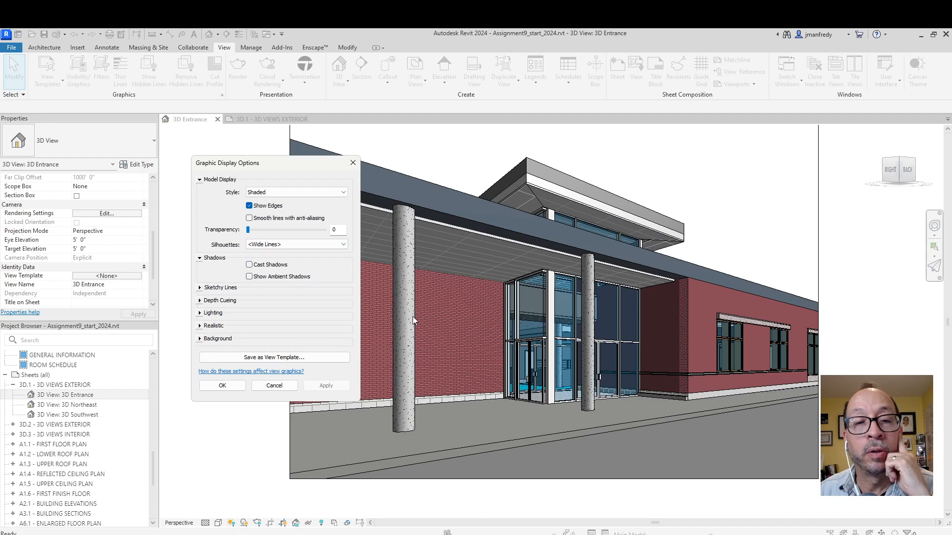
left_click(250, 206)
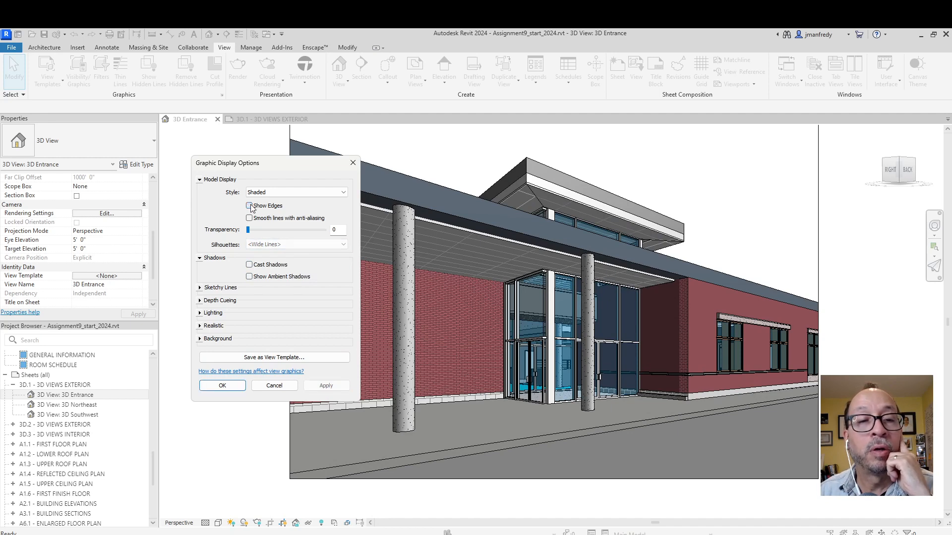
left_click(326, 385)
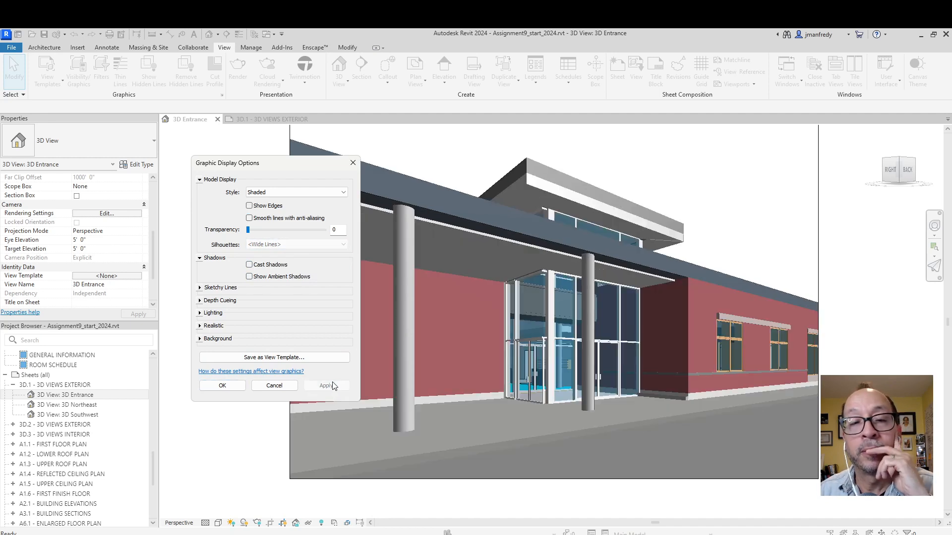
- Turn on Cast Shadows and Show Ambient Shadows for the shaded 3D Entrance view and apply the change
left_click(249, 265)
left_click(250, 276)
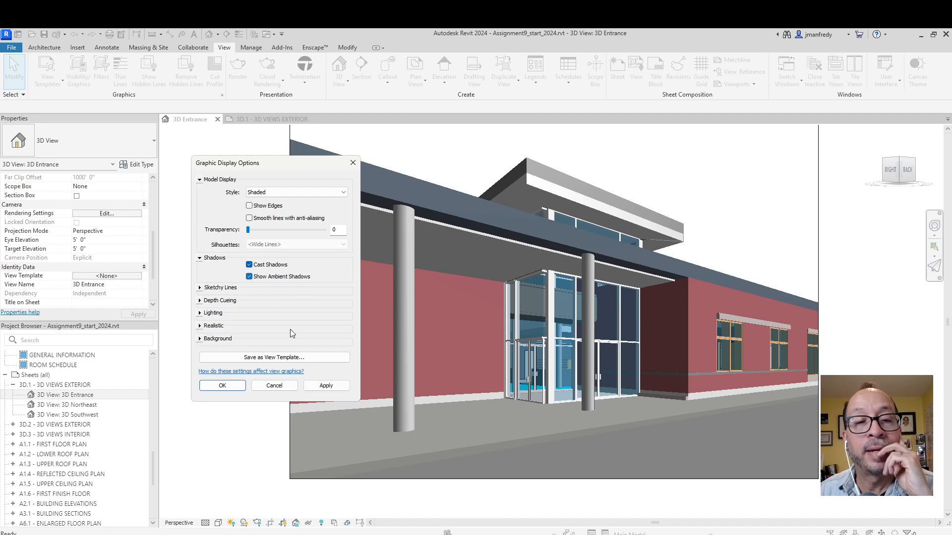
left_click(322, 385)
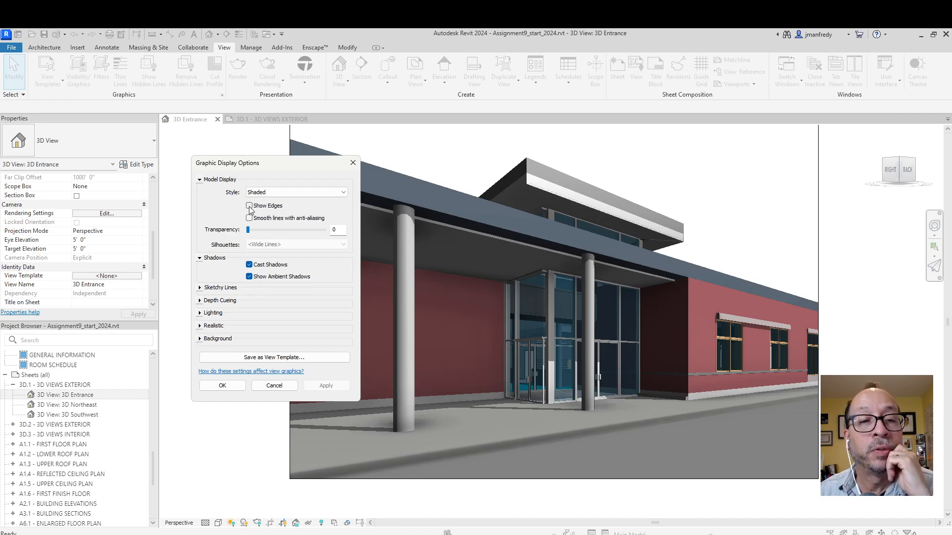
- In the Lighting settings, try a Shadows intensity of 0 and settle on 20, applying each value
left_click(204, 314)
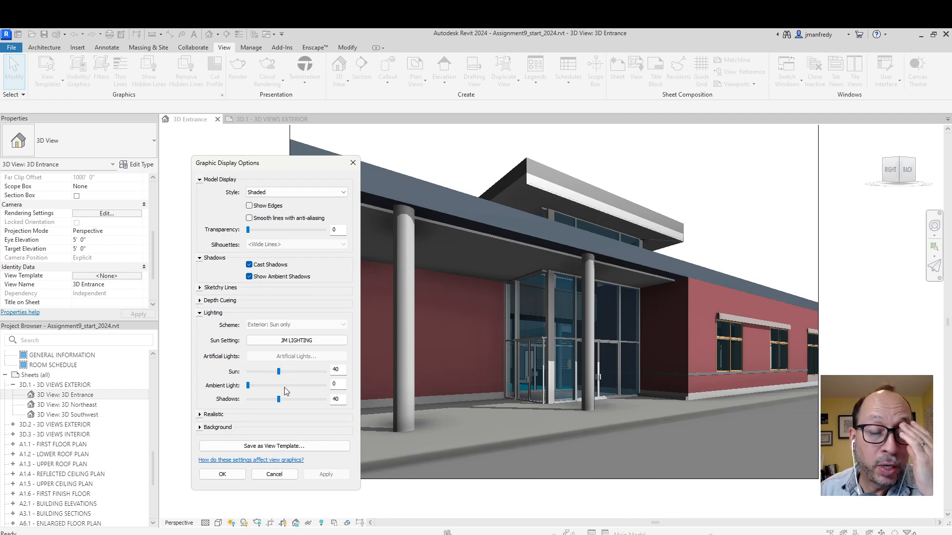
mouse_move(279, 400)
left_mouse_down()
mouse_move(324, 399)
mouse_move(266, 400)
left_mouse_up()
left_click(323, 475)
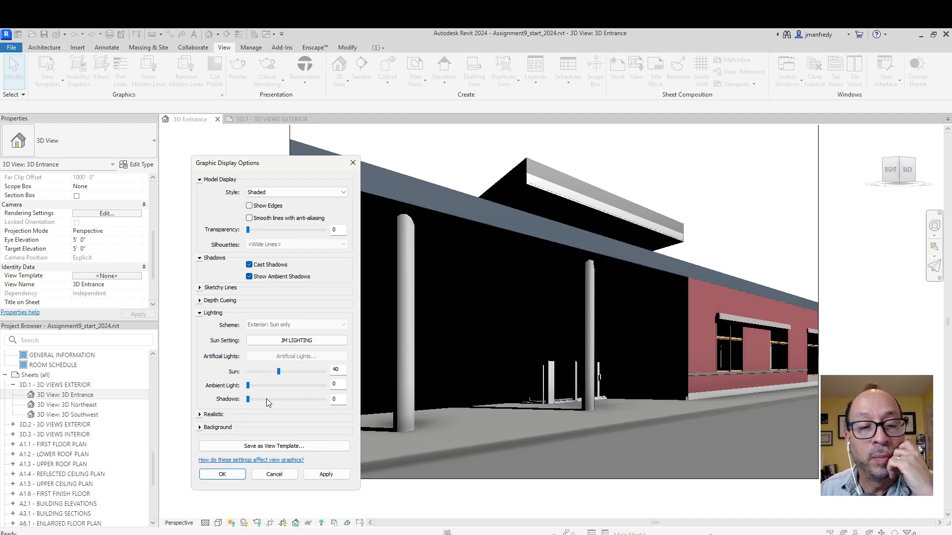
left_click(277, 399)
left_click(324, 475)
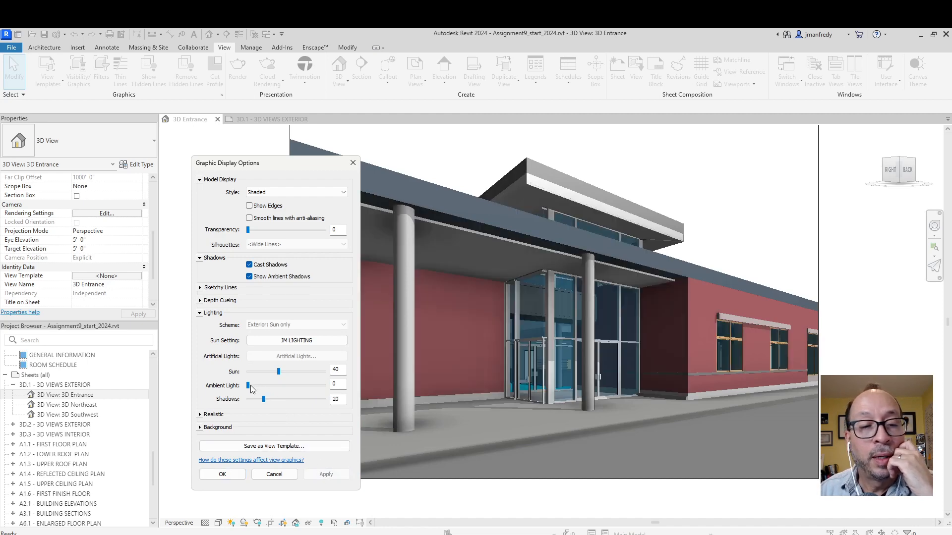
- Try Ambient Light levels of 100, 60, 20 and 8 on the shaded entrance view, applying each one
left_click_drag(248, 385, 325, 385)
left_click(326, 474)
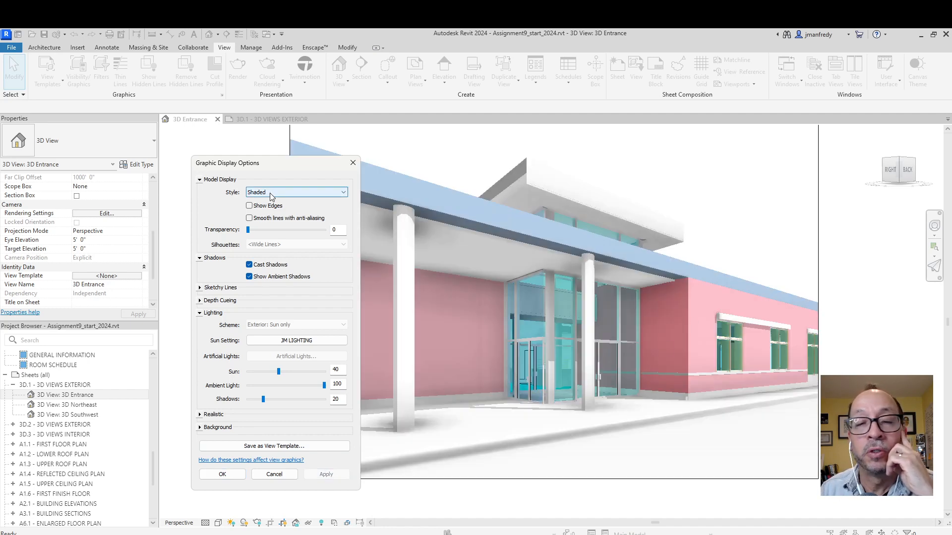
left_click(301, 385)
left_click(326, 474)
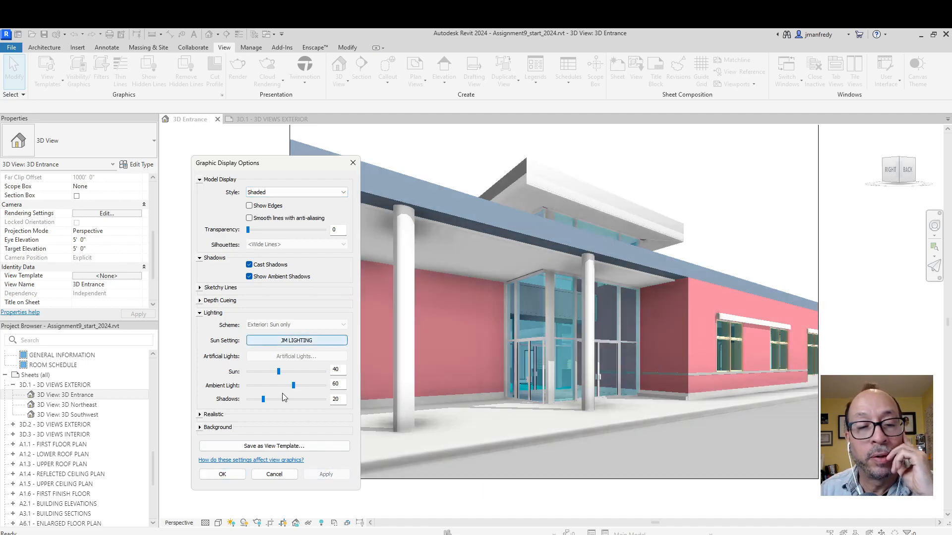
left_click(280, 386)
left_click(269, 385)
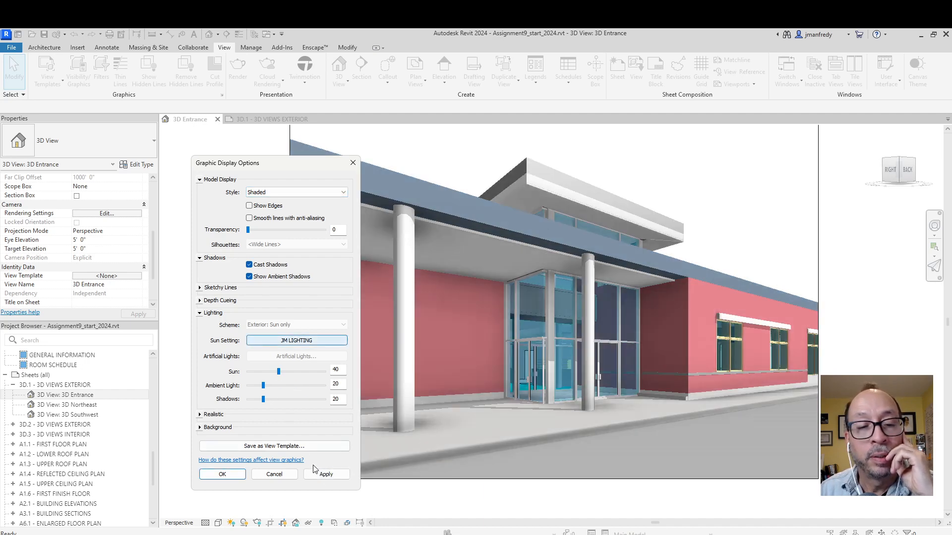
left_click(320, 474)
left_click(255, 386)
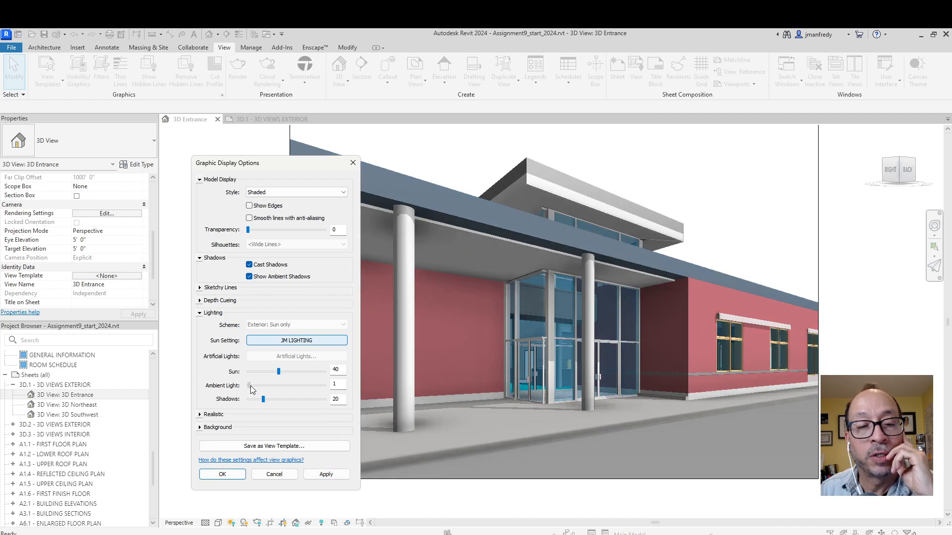
left_click(253, 386)
left_click(320, 474)
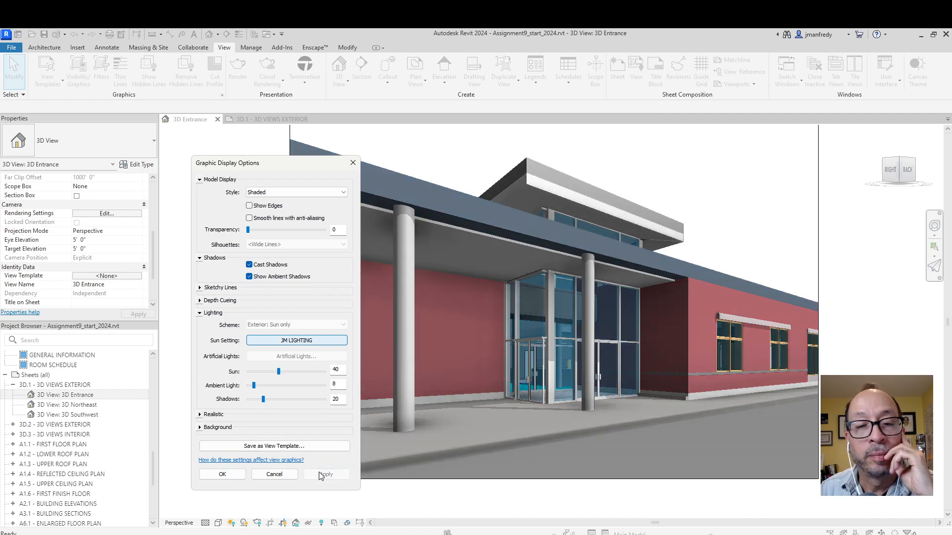
- Set the Ambient Light to 20 and accept the Graphic Display Options
double_click(342, 386)
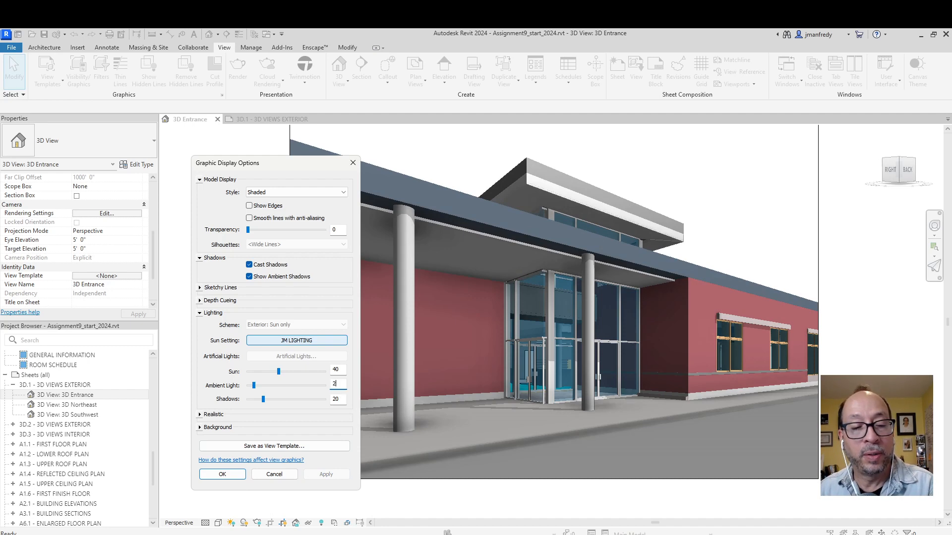
key("Return")
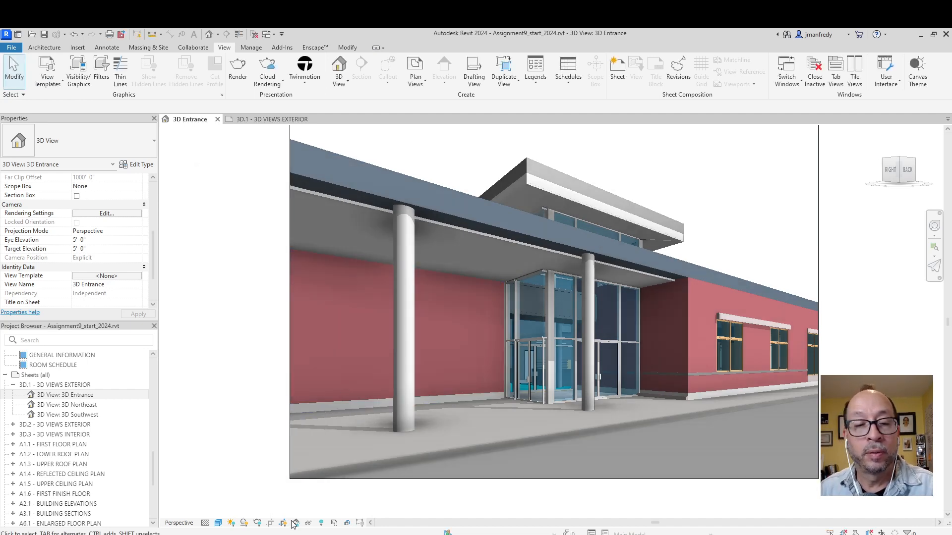
- Reopen the Graphic Display Options for the 3D Entrance view and turn on Show Edges
left_click(218, 523)
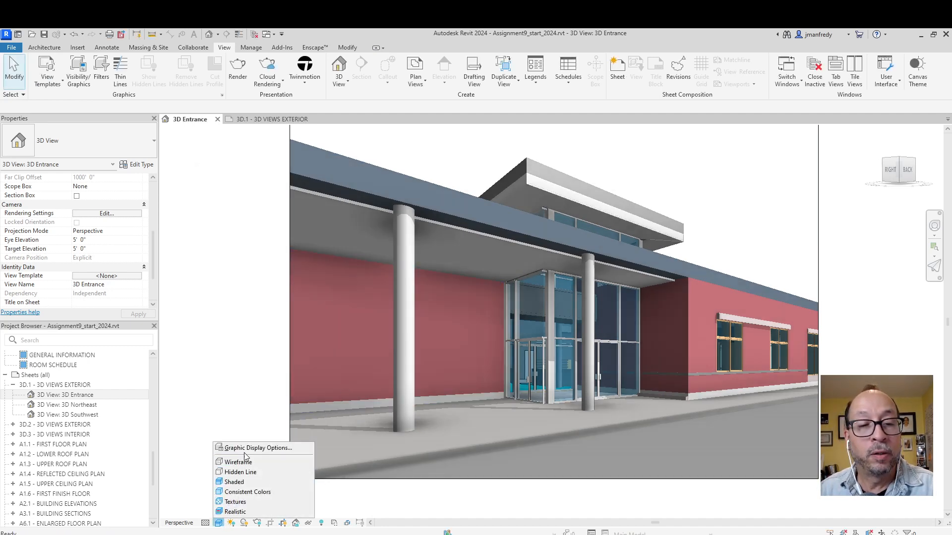
left_click(246, 448)
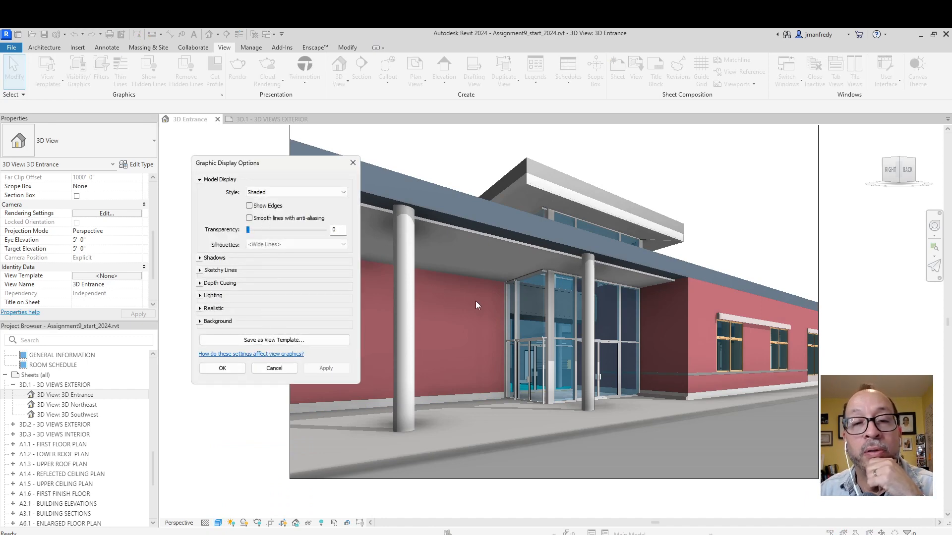
left_click(250, 206)
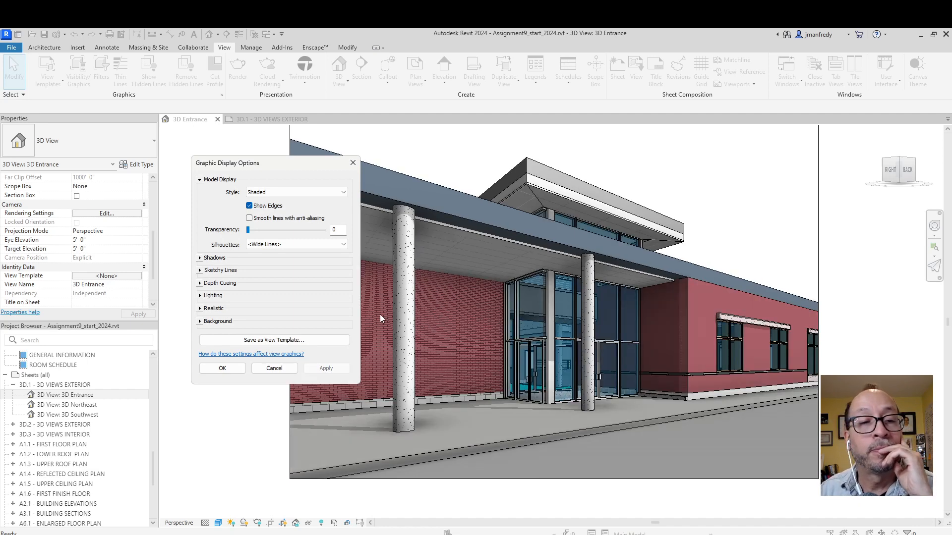
- Try the Sun intensity at 100 and at 0 in the Lighting settings, applying each value
left_click(200, 297)
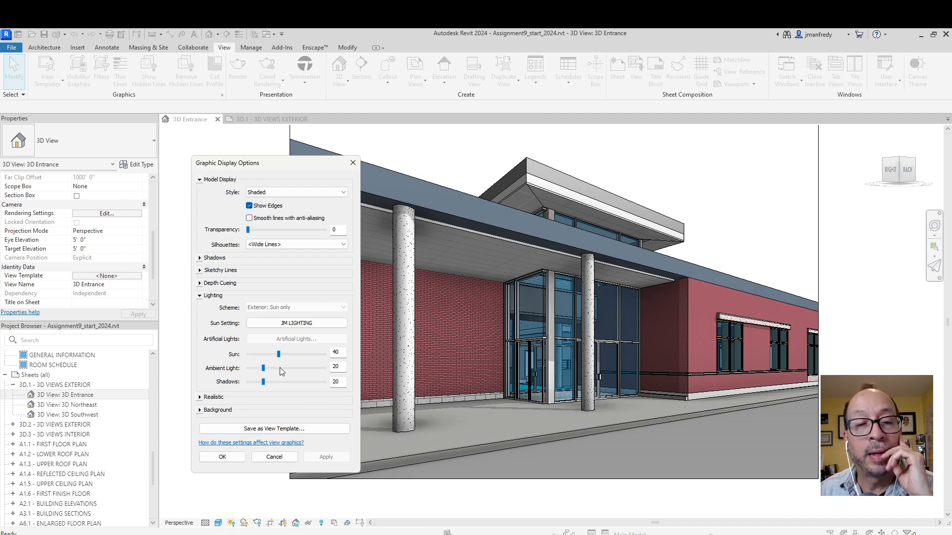
left_click_drag(278, 354, 326, 355)
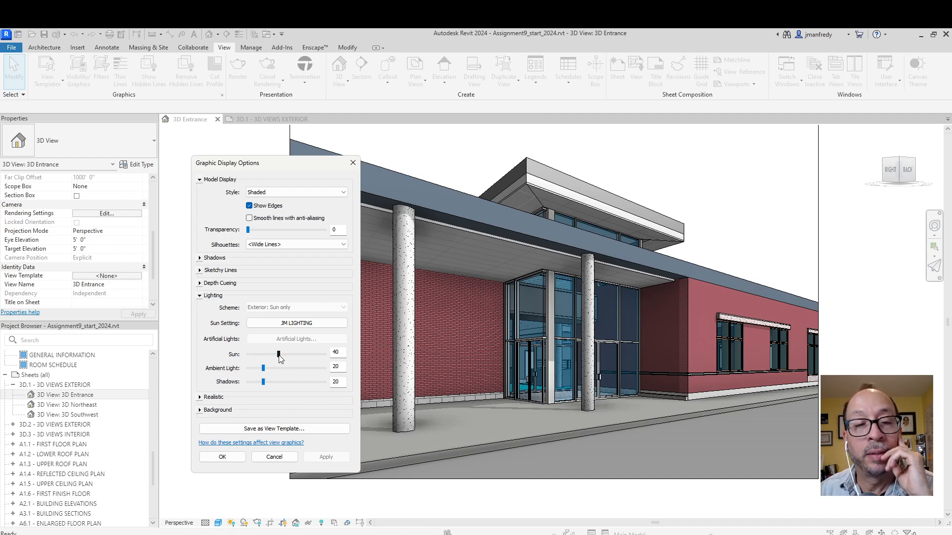
left_click(326, 456)
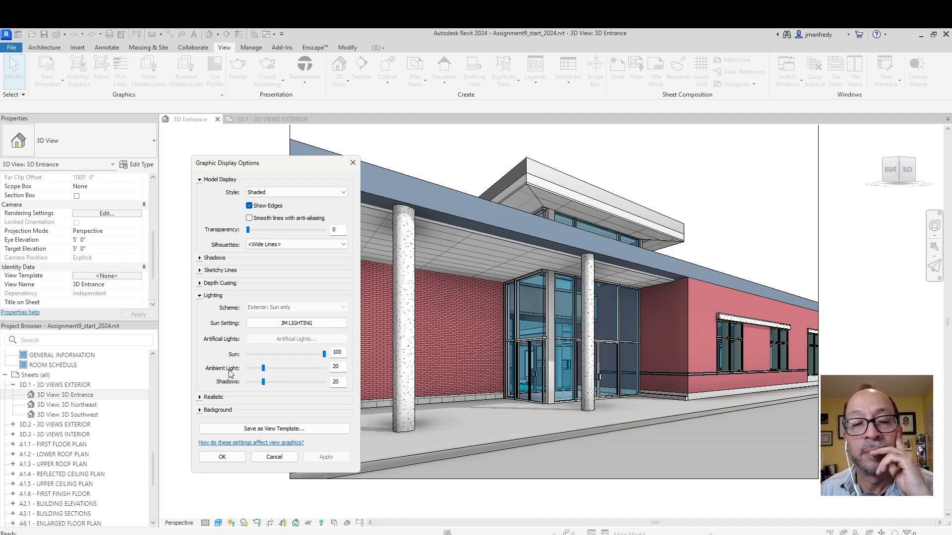
left_click_drag(323, 355, 246, 355)
left_click(334, 456)
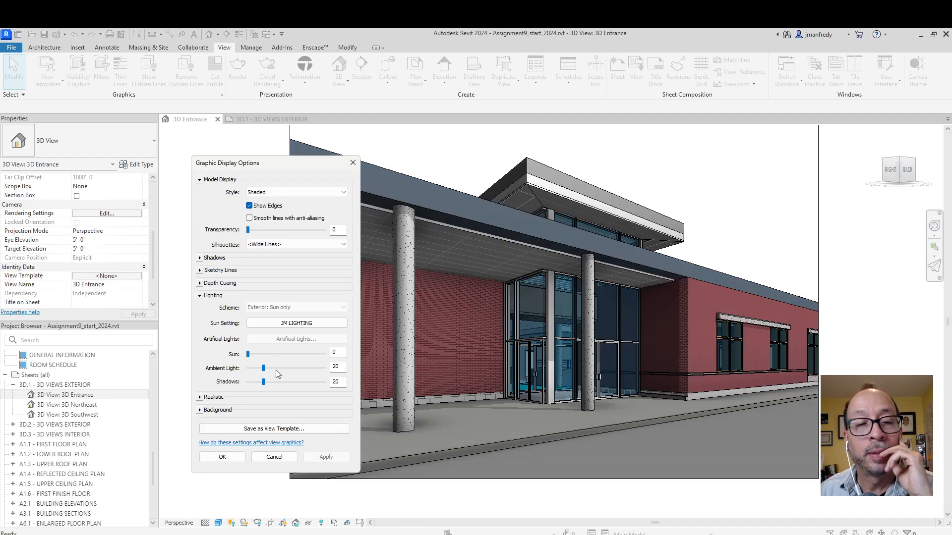
- Try the Ambient Light at 40 and at 100, applying each value to the entrance view
left_click(276, 368)
left_click(325, 457)
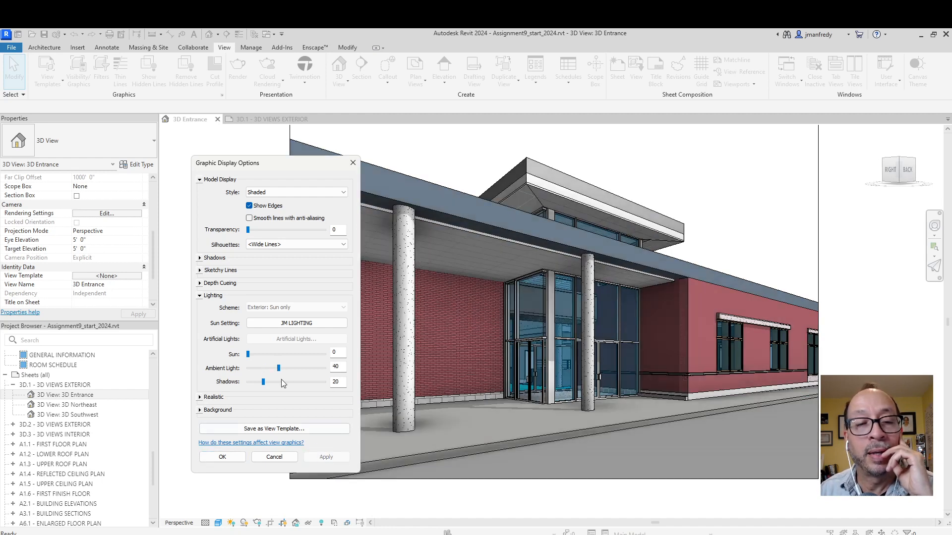
left_click_drag(278, 369, 325, 369)
left_click(326, 457)
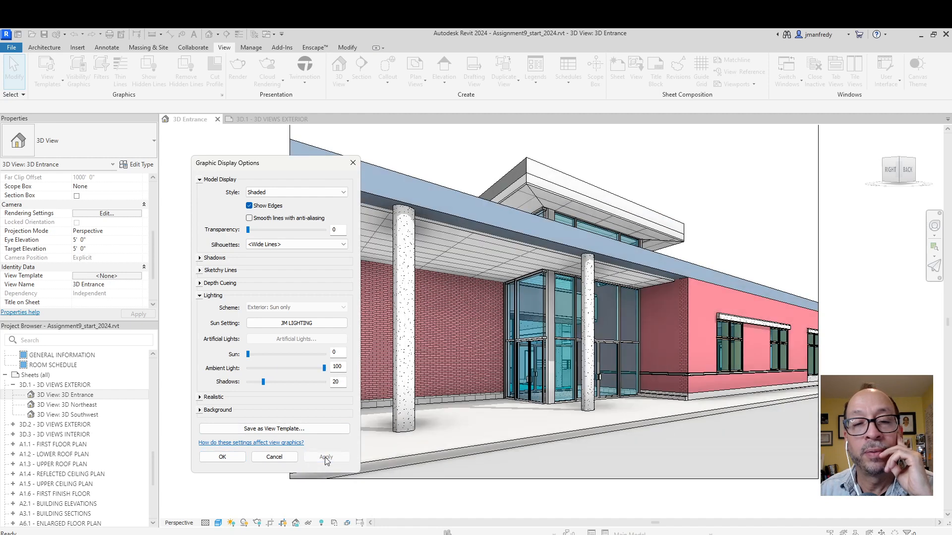
- Set the Ambient Light to 20 and the Sun intensity to 40, and apply both values
left_click(270, 371)
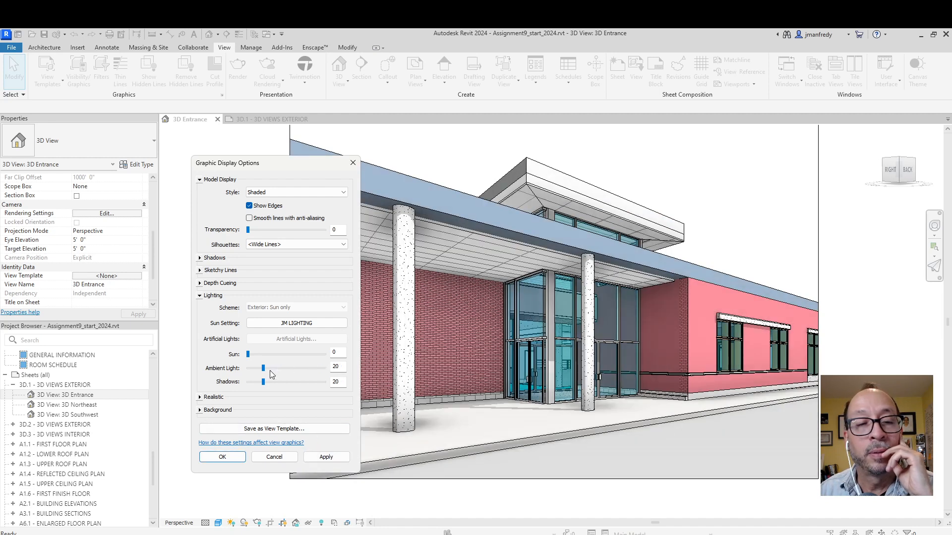
left_click(325, 457)
left_click(293, 356)
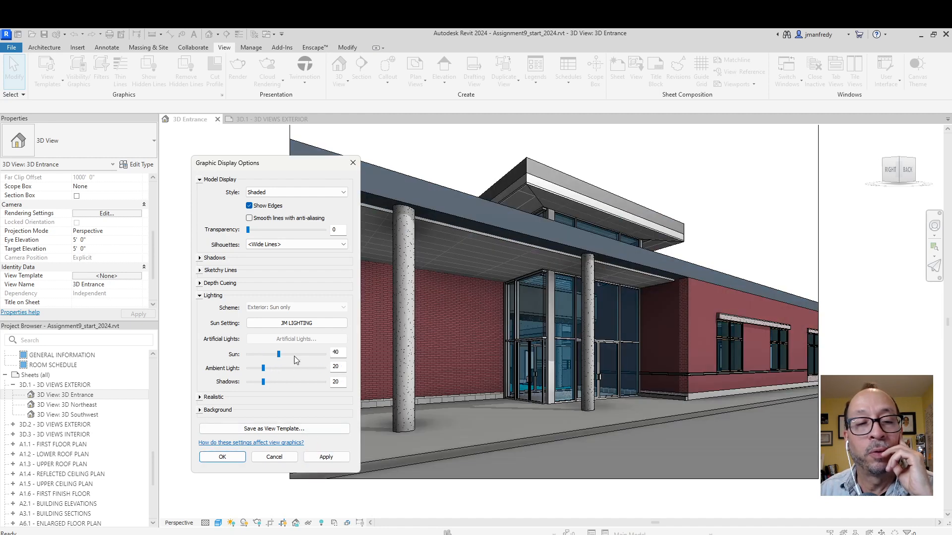
left_click(322, 457)
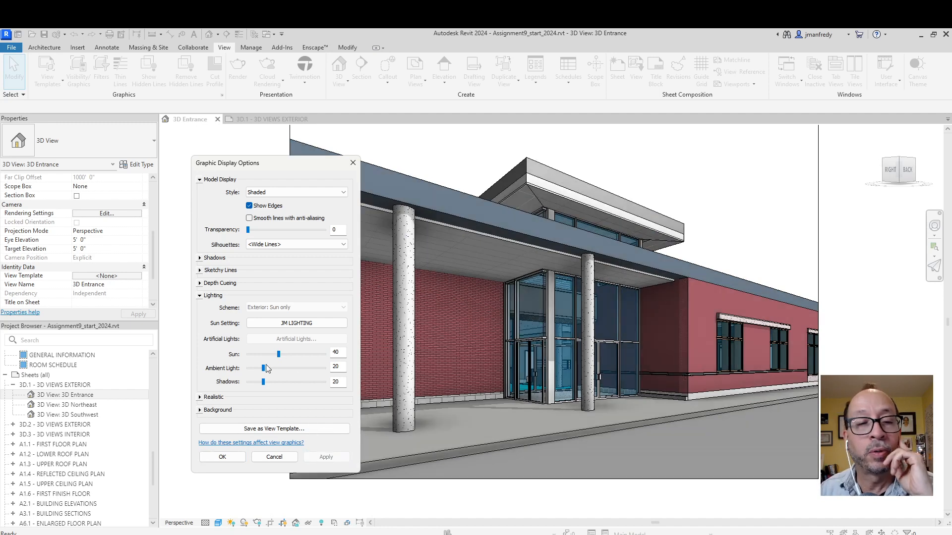
- Check the Realistic settings and open the Background settings in the Graphic Display Options
left_click(201, 398)
left_click(200, 398)
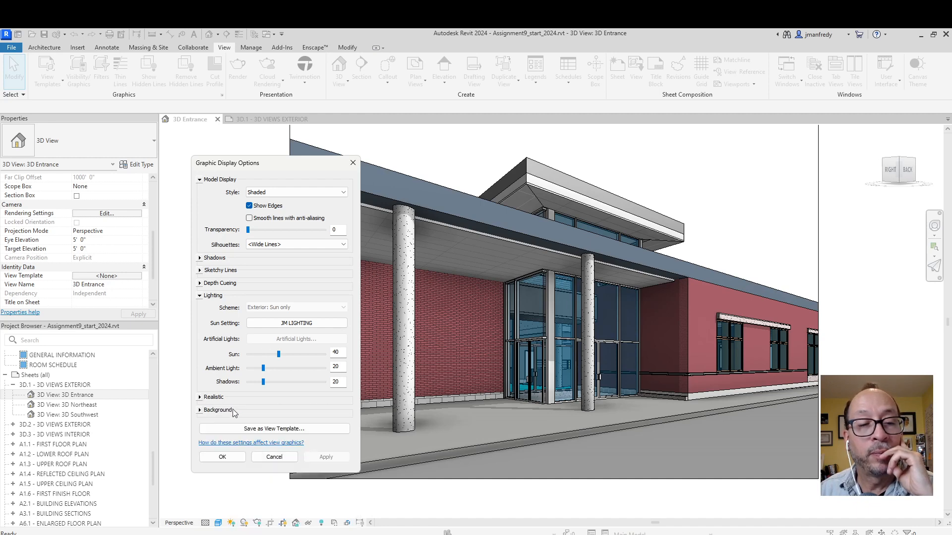
left_click(201, 411)
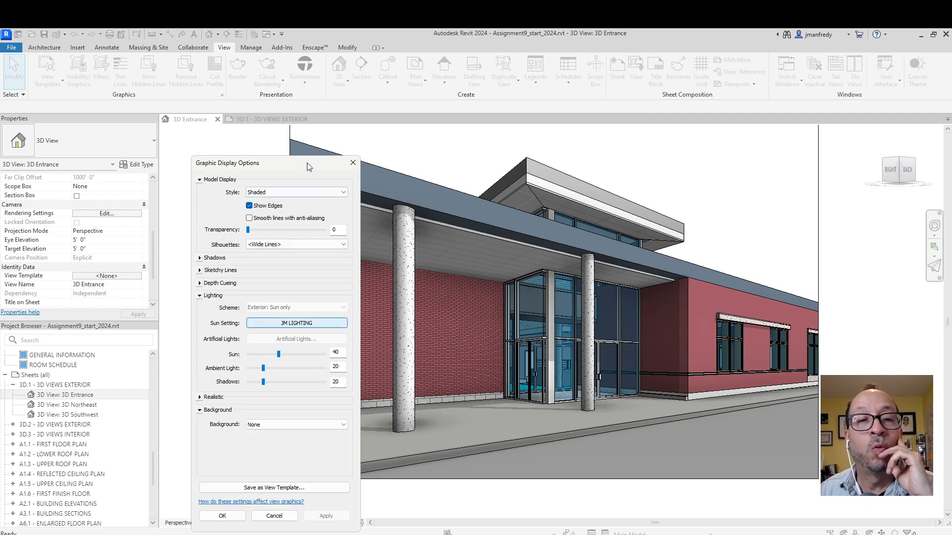
- Set the 3D Entrance view's background to Sky in the Graphic Display Options
left_click_drag(307, 163, 292, 121)
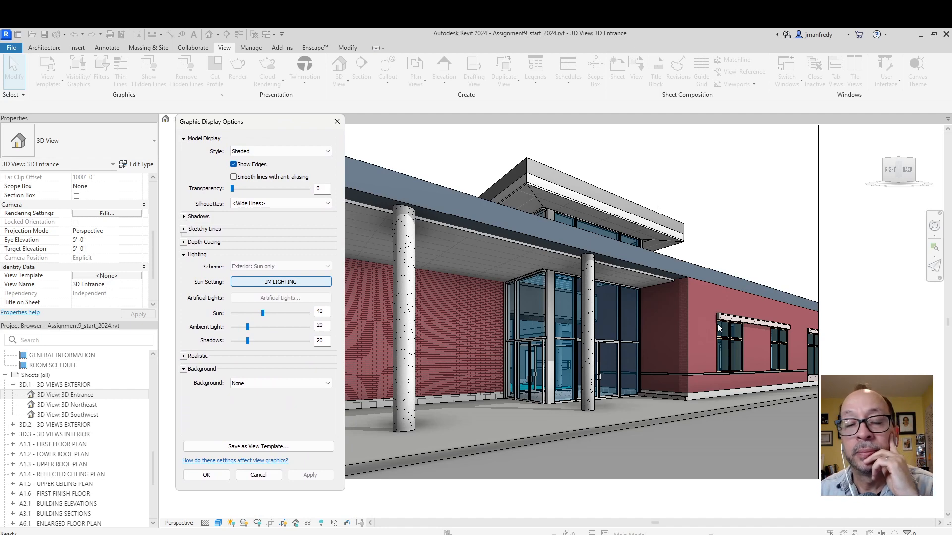
left_click(258, 385)
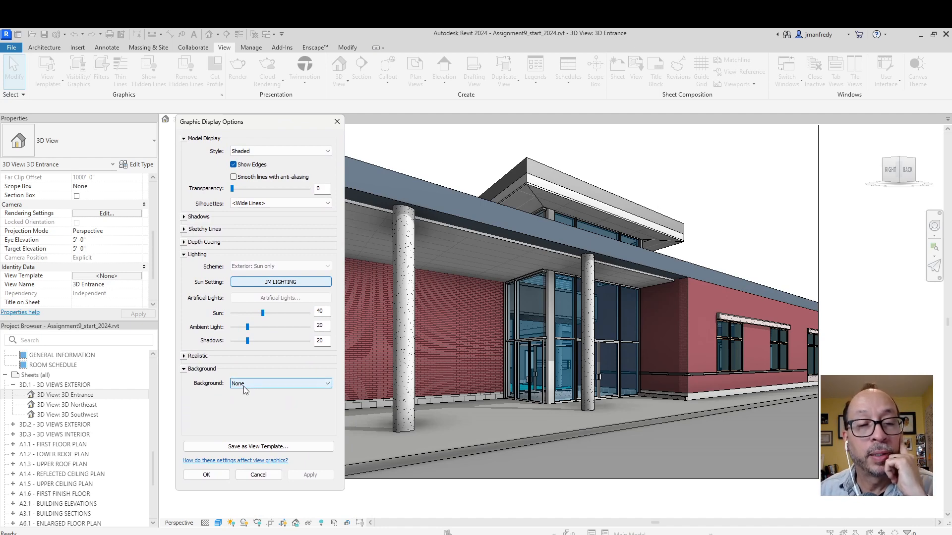
left_click(252, 400)
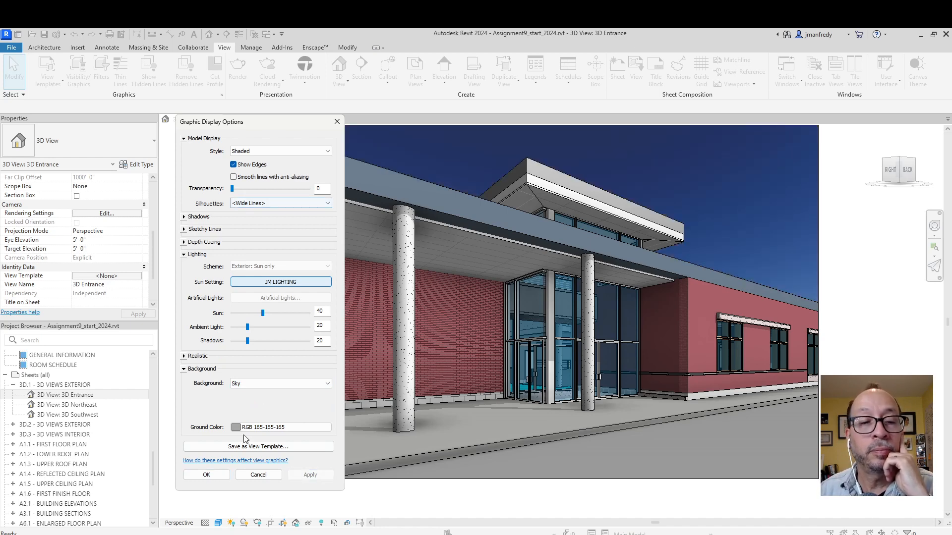
left_click(207, 474)
- Hide all model categories in the 3D Entrance view through the Visibility/Graphic Overrides
scroll(264, 351, "down", 3)
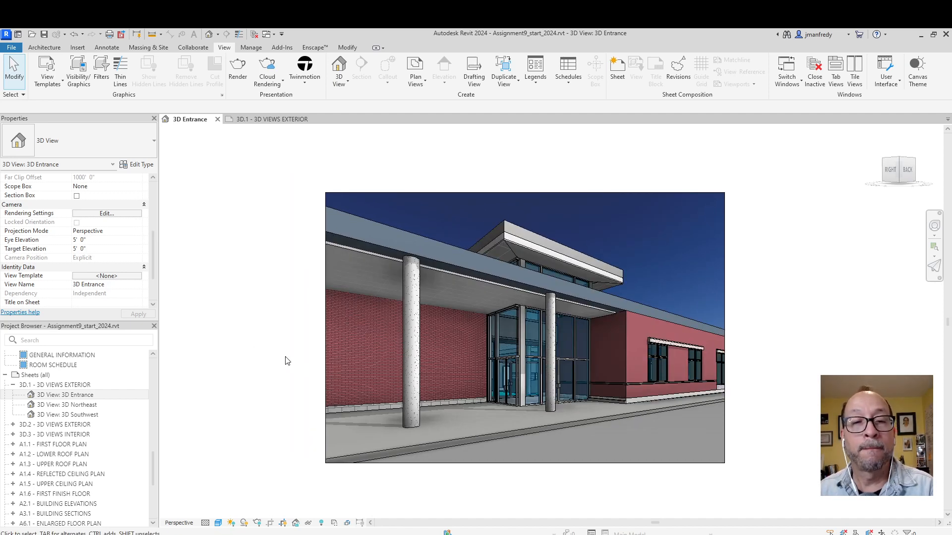
scroll(154, 268, "down", 2)
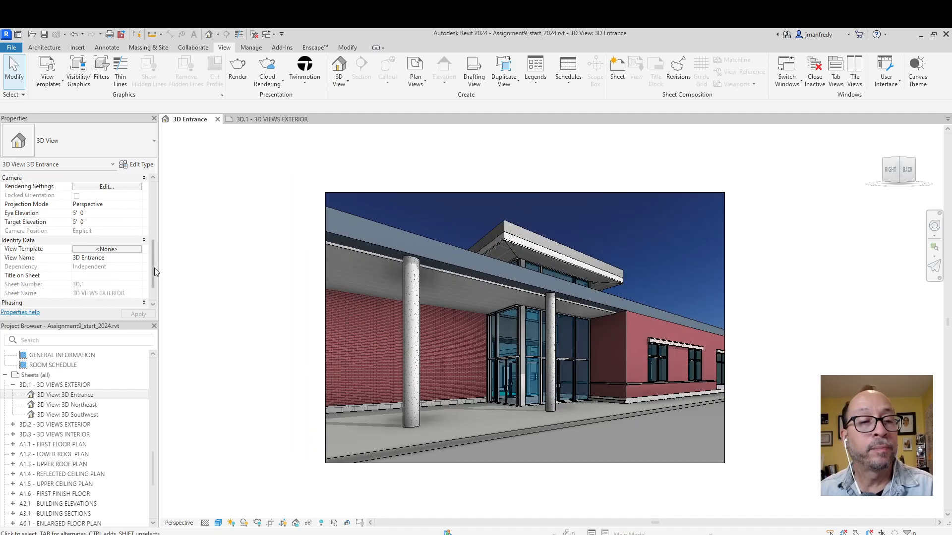
left_click_drag(154, 275, 157, 249)
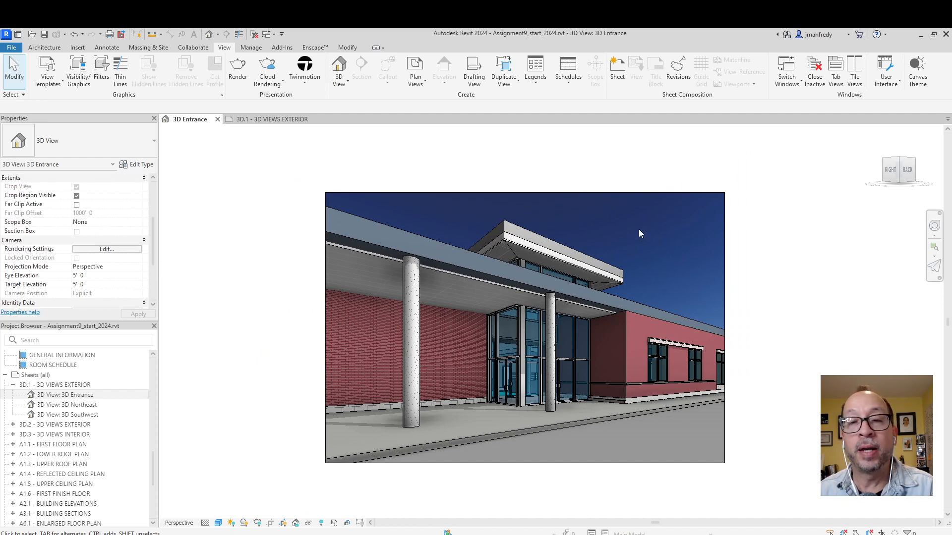
key("v")
key("v")
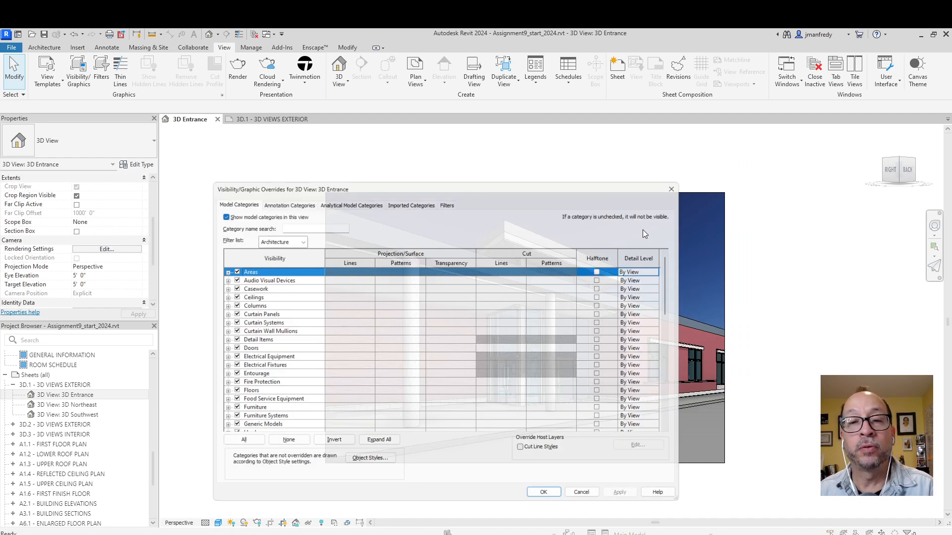
left_click(213, 211)
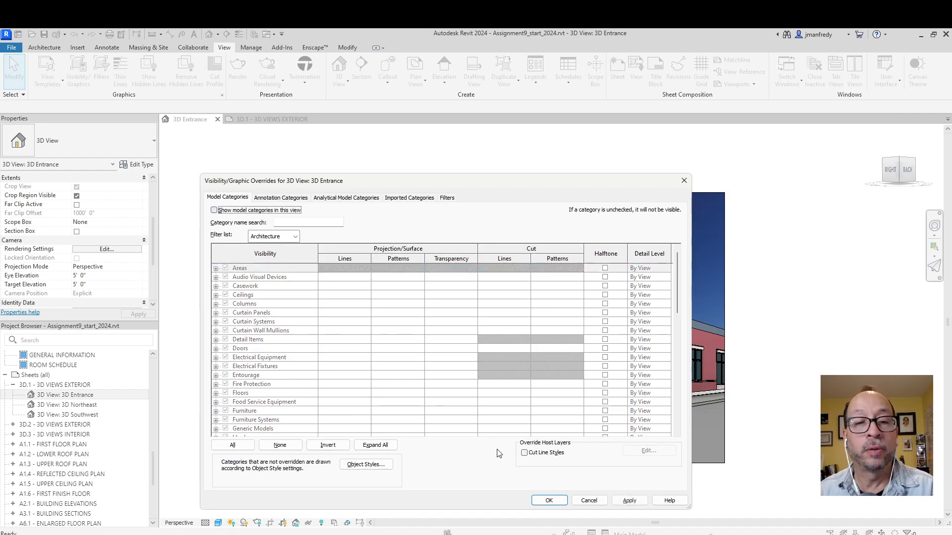
left_click(549, 500)
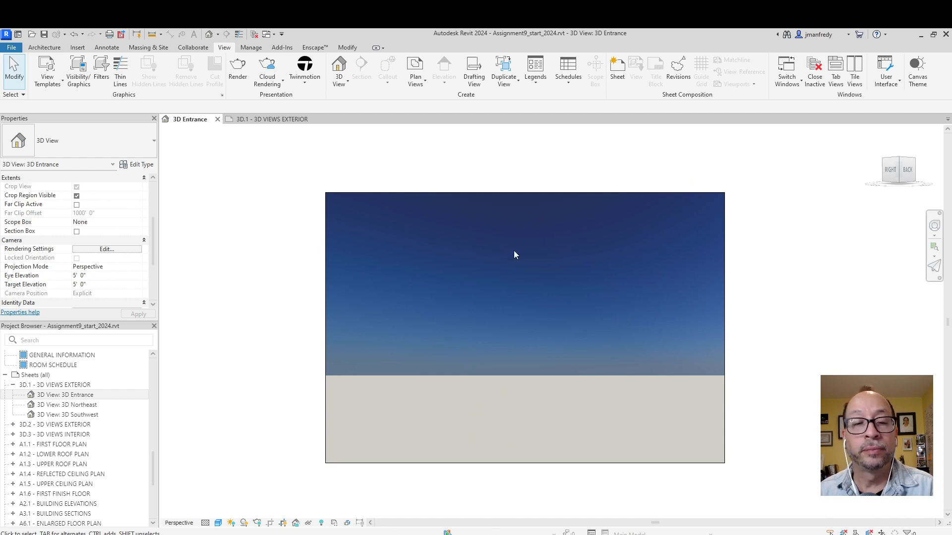
- Change the sky background's ground color to green RGB 000-128-064 in the Graphic Display Options and apply it
left_click(218, 523)
left_click(249, 450)
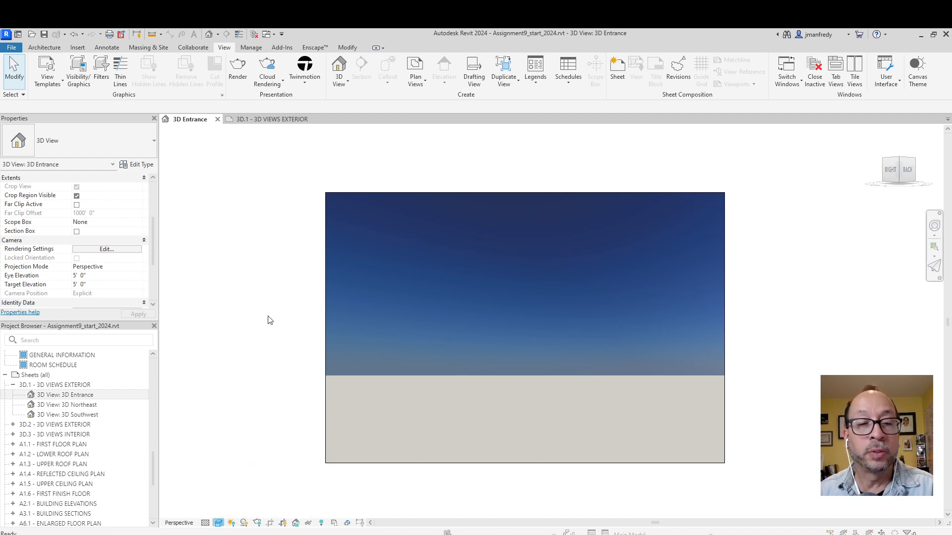
left_click(193, 280)
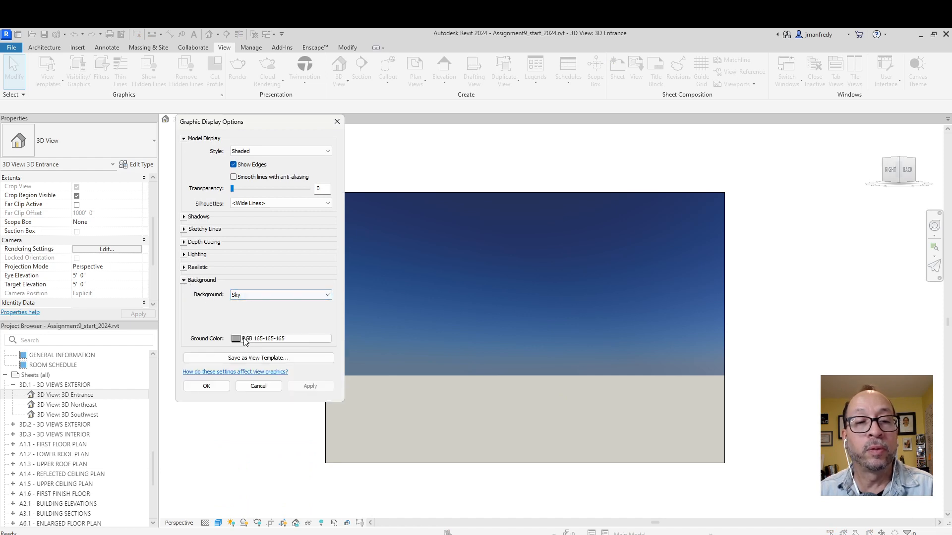
left_click(285, 339)
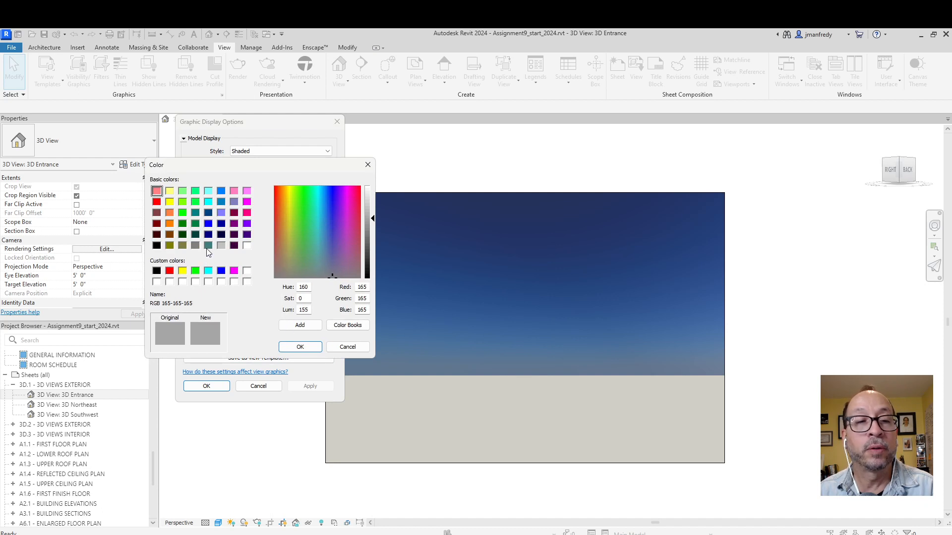
left_click(196, 223)
left_click(300, 347)
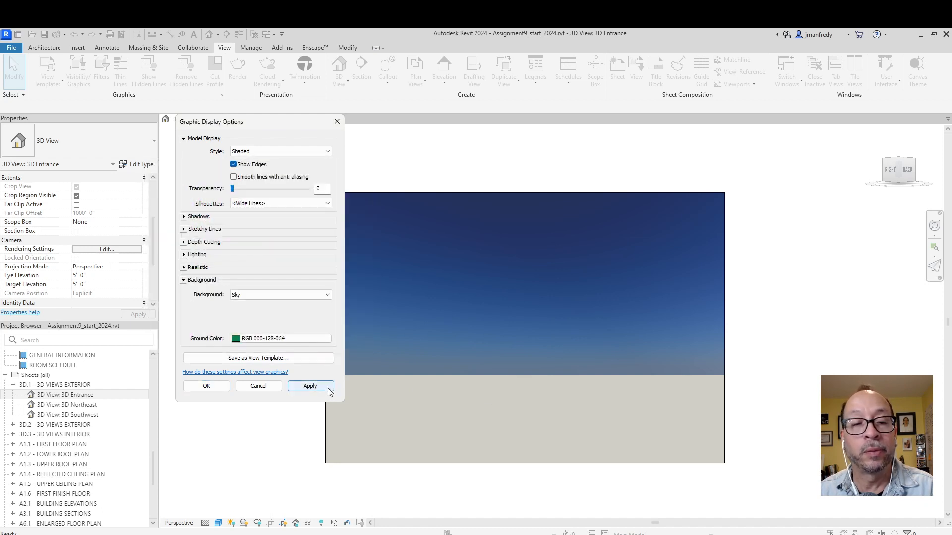
left_click(310, 386)
- Change the background's ground color to the basic green RGB 000-128-000
left_click(285, 338)
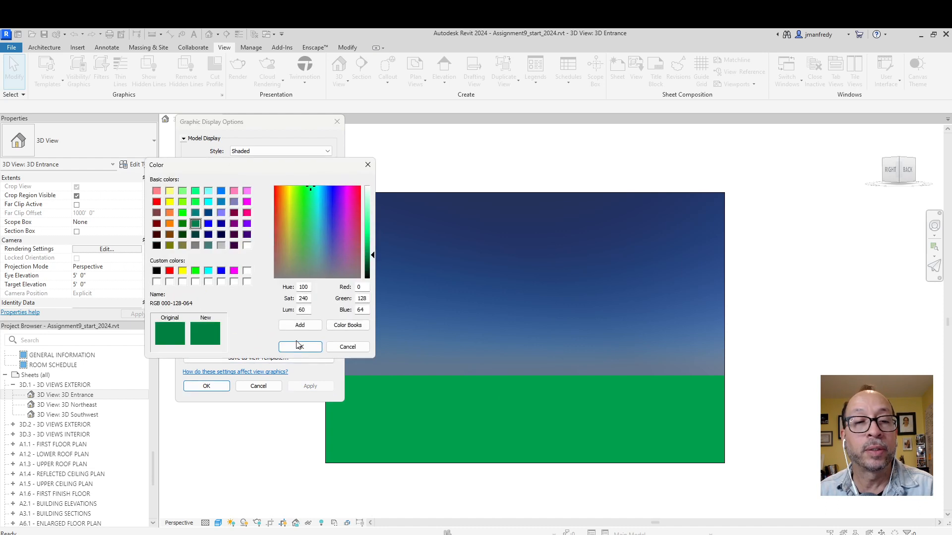
left_click_drag(373, 255, 373, 242)
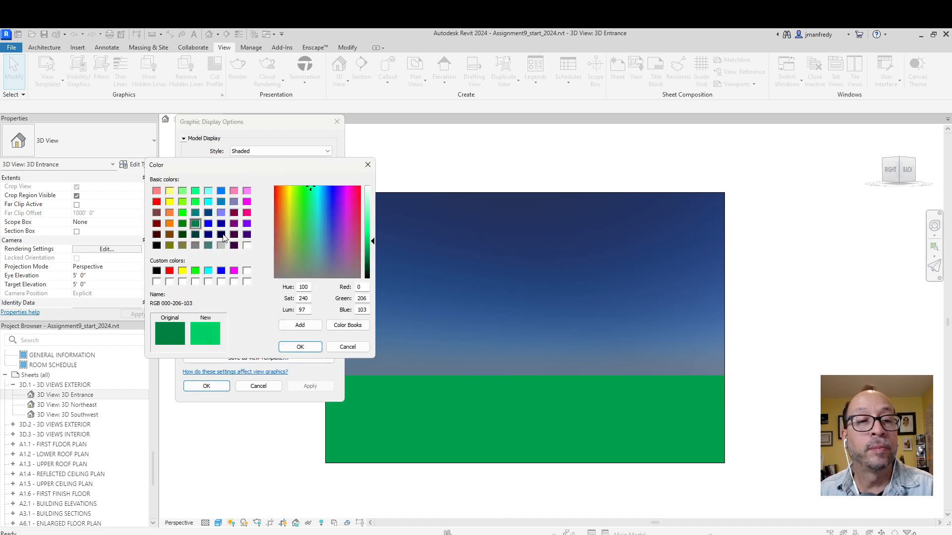
left_click(182, 223)
left_click(300, 347)
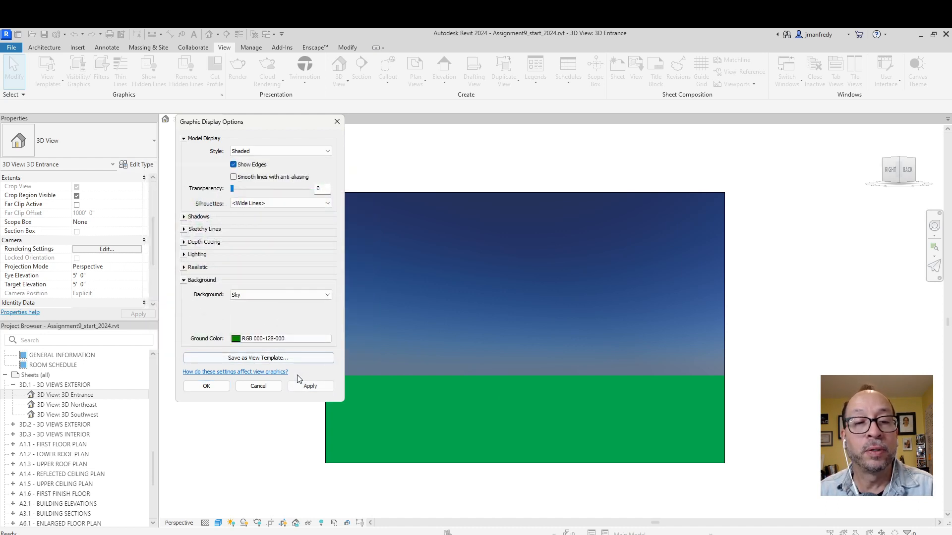
- Switch the view background to Gradient and apply it
left_click(261, 295)
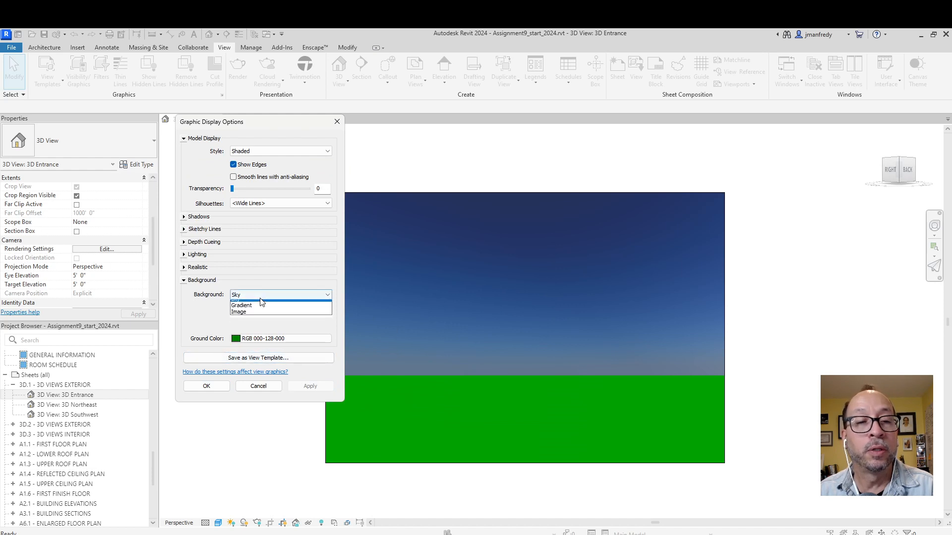
left_click(255, 315)
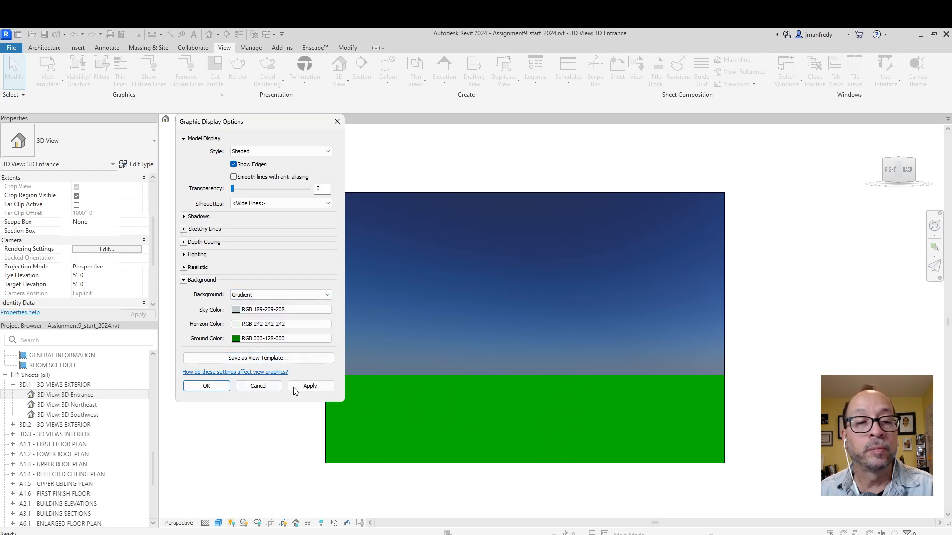
left_click(303, 387)
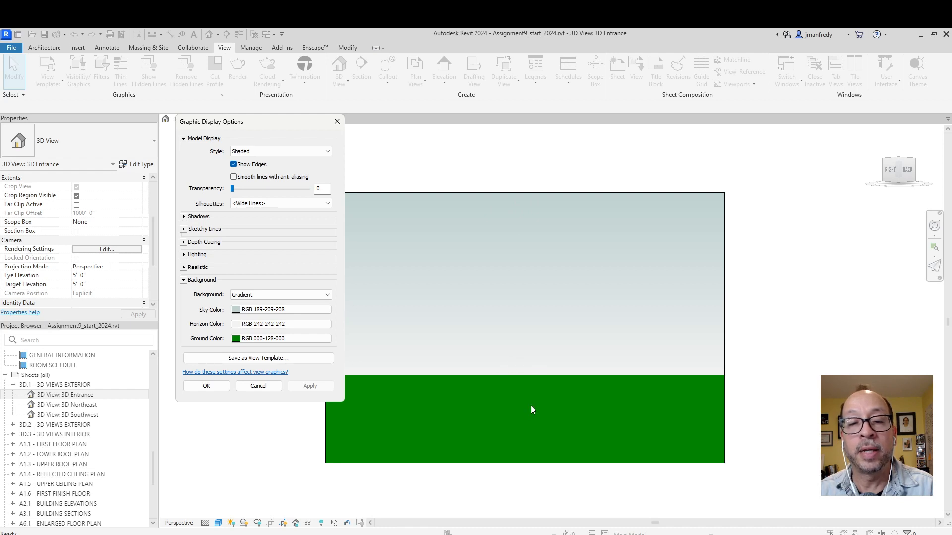
- Set the gradient background's ground color to Black and its sky color to the darker RGB 075-109-107, and accept the display options
left_click(290, 340)
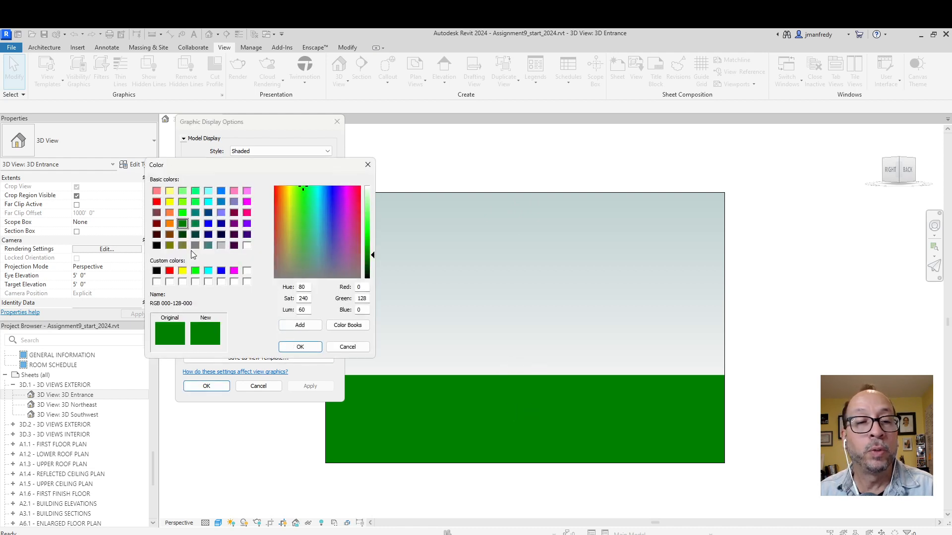
left_click(159, 271)
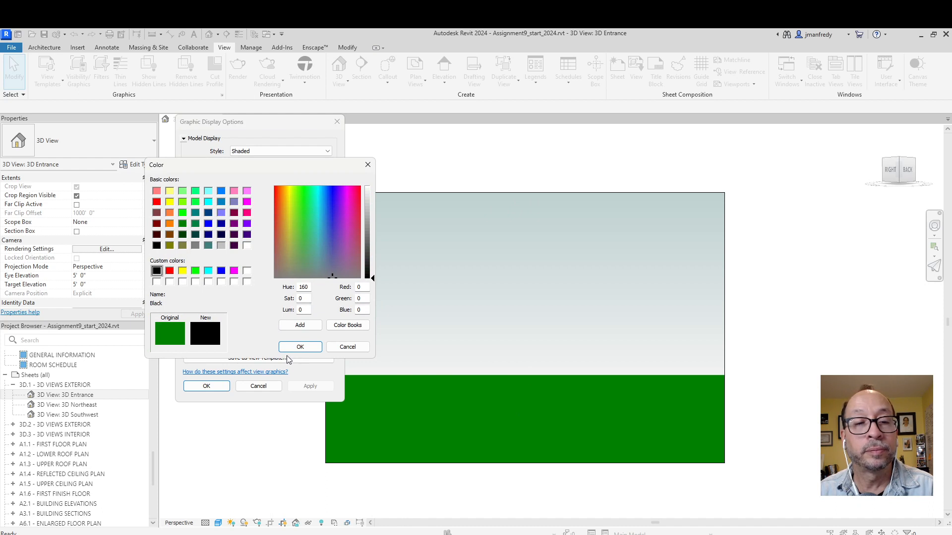
left_click(300, 347)
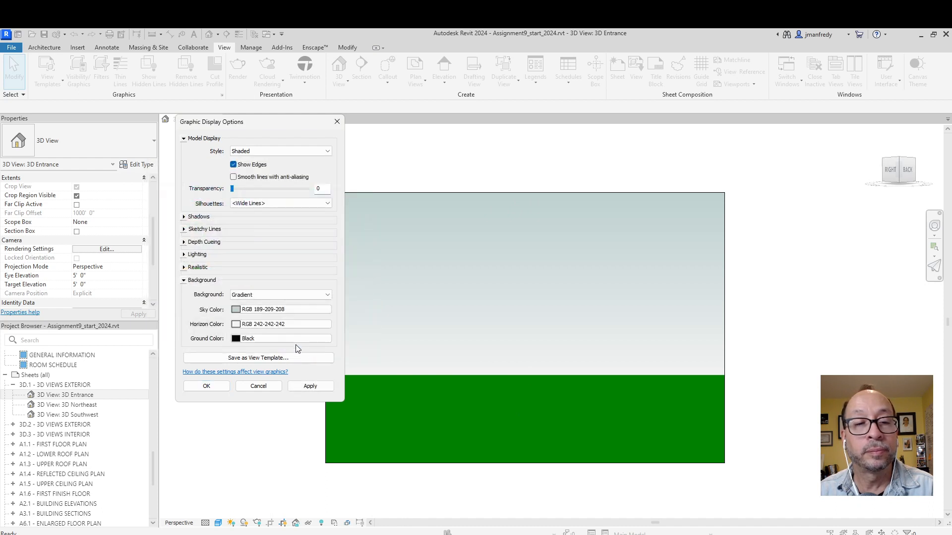
left_click(292, 311)
left_click(373, 246)
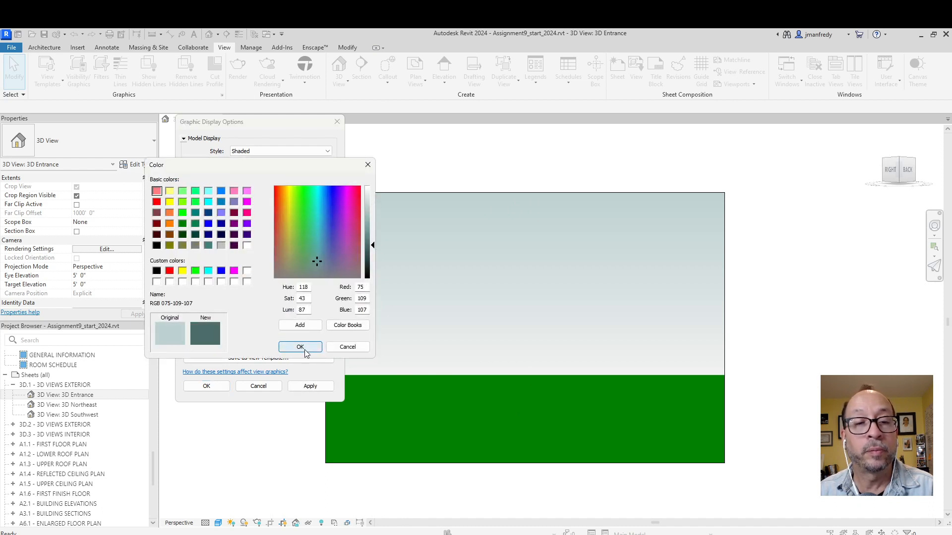
left_click(301, 346)
left_click(311, 386)
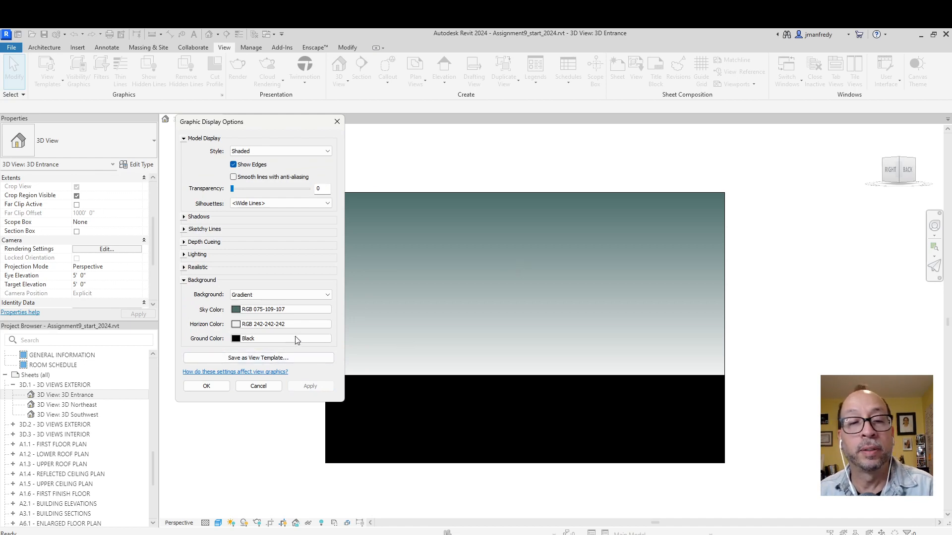
left_click(213, 387)
- Show the model categories in the 3D Entrance view again through the Visibility/Graphic Overrides
key("v")
key("v")
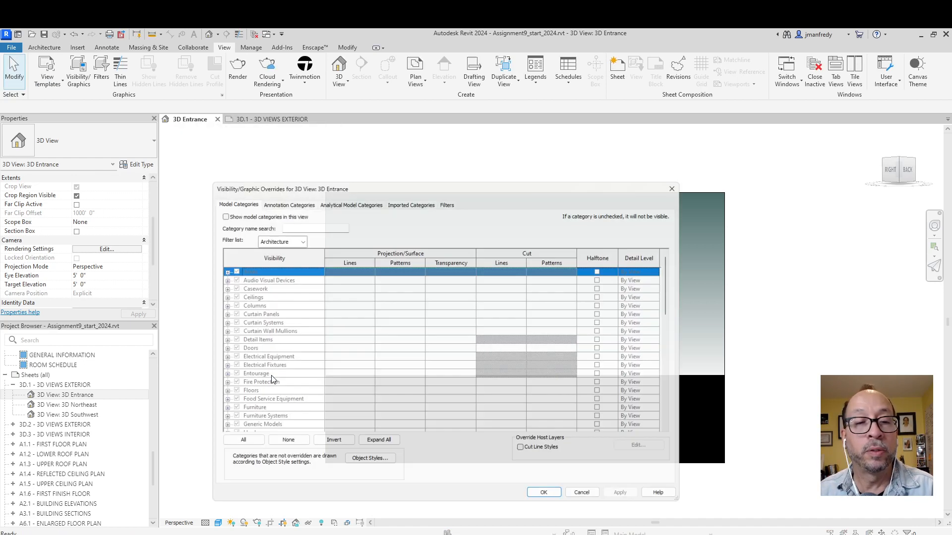
left_click(214, 210)
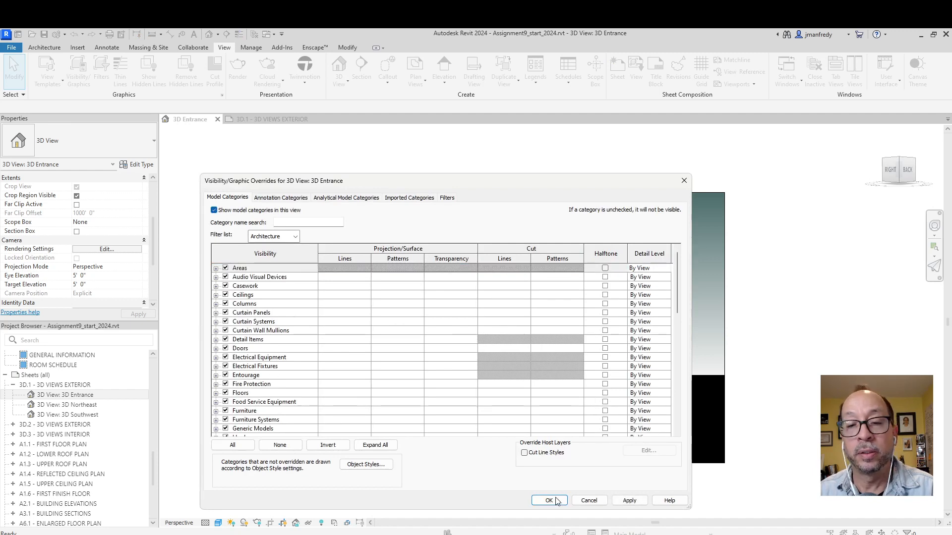
left_click(549, 500)
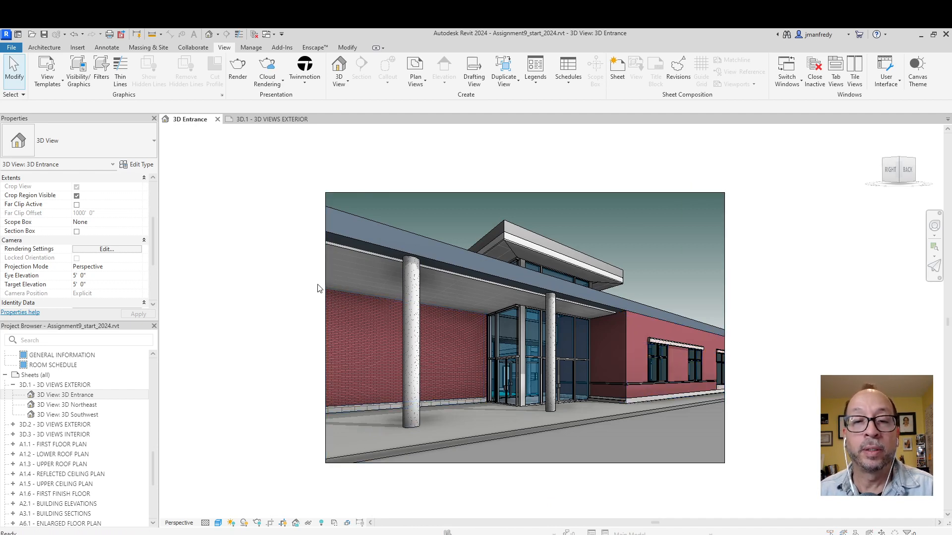
key("v")
key("v")
key("Escape")
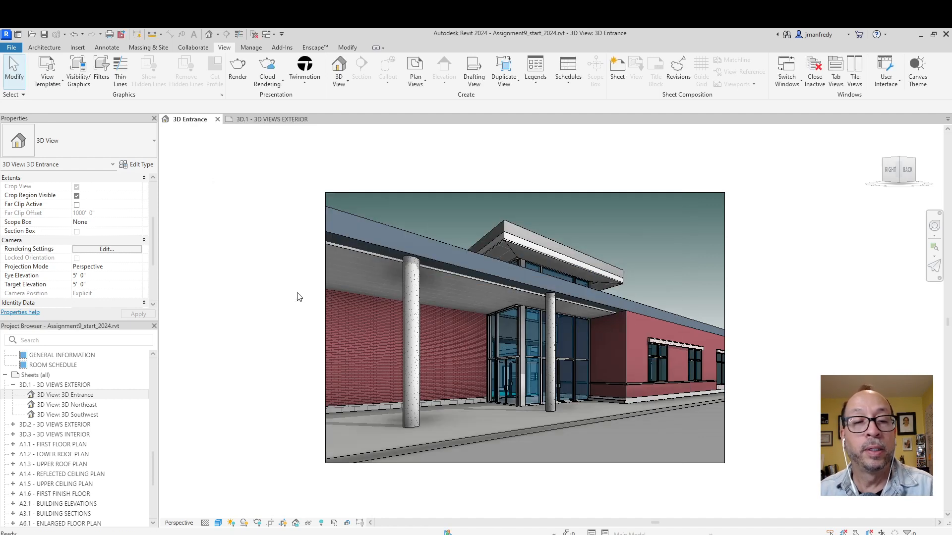
- Change the 3D Entrance view's background type to Image in the Graphic Display Options
left_click(219, 523)
left_click(251, 449)
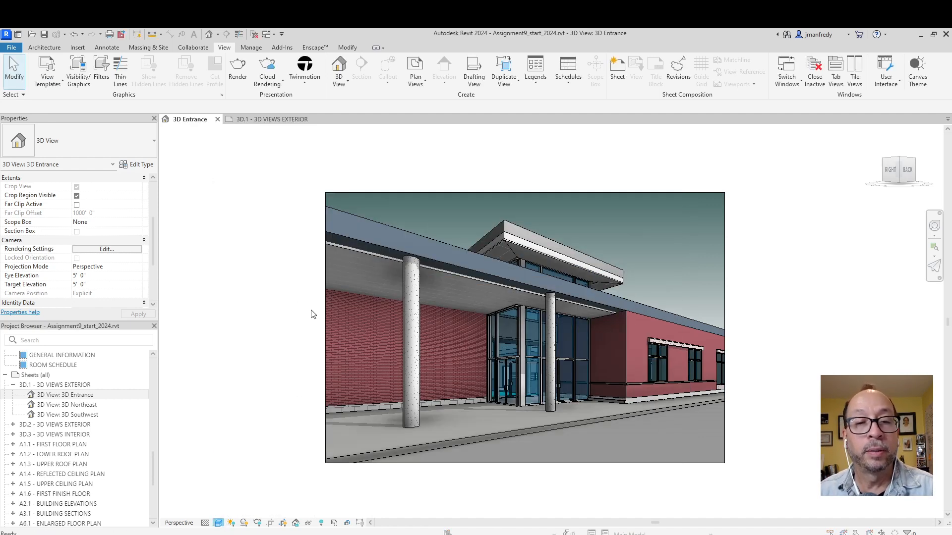
left_click(185, 280)
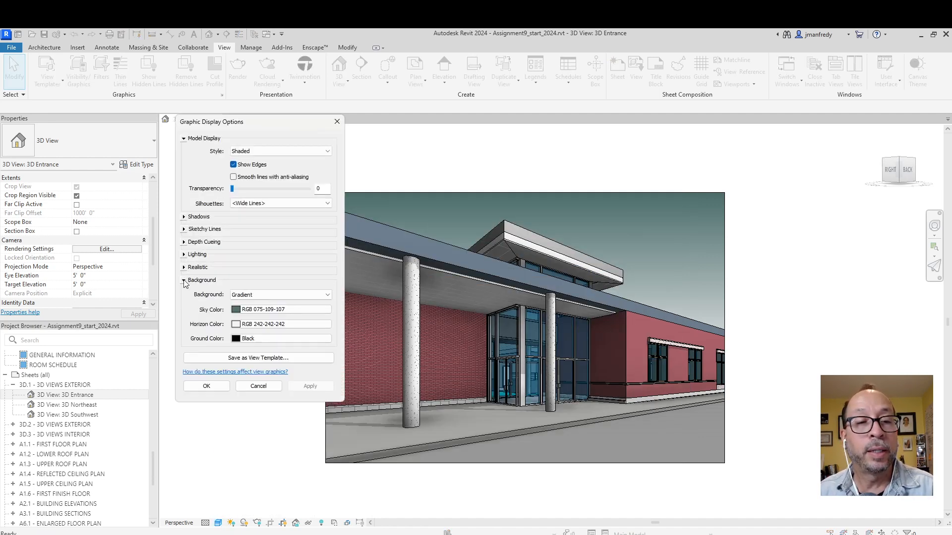
left_click(255, 296)
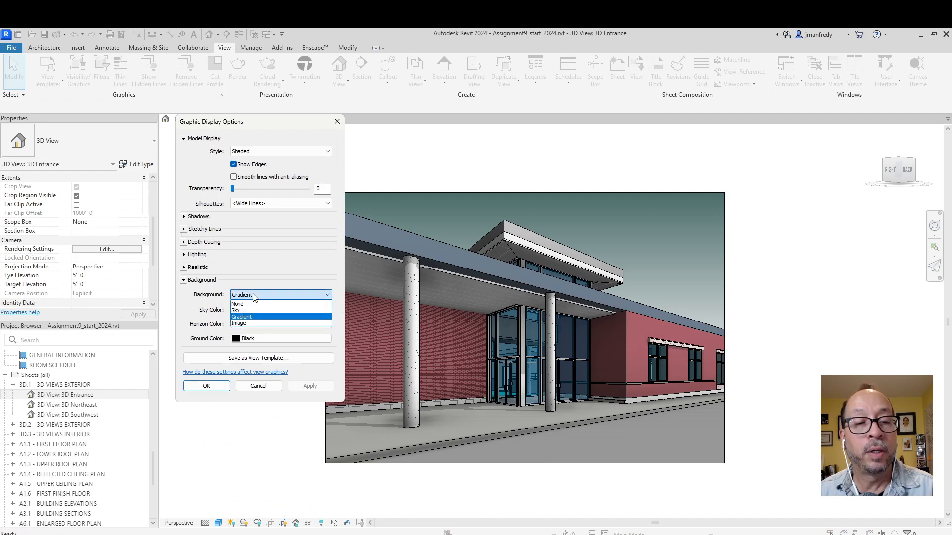
left_click(248, 323)
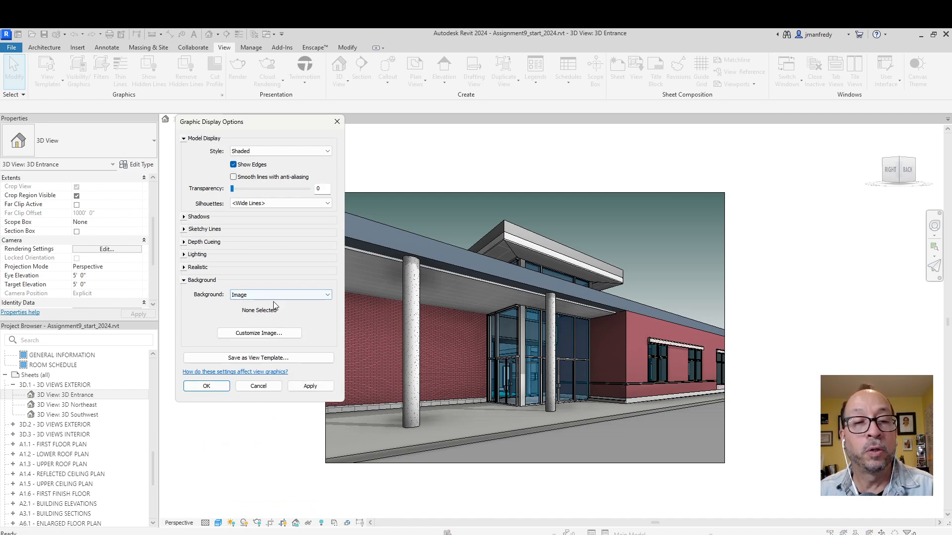
- Start customizing the background image, browse to the WEEK 10 SUPPORT\IMAGES folder and show its files as thumbnails
left_click(282, 333)
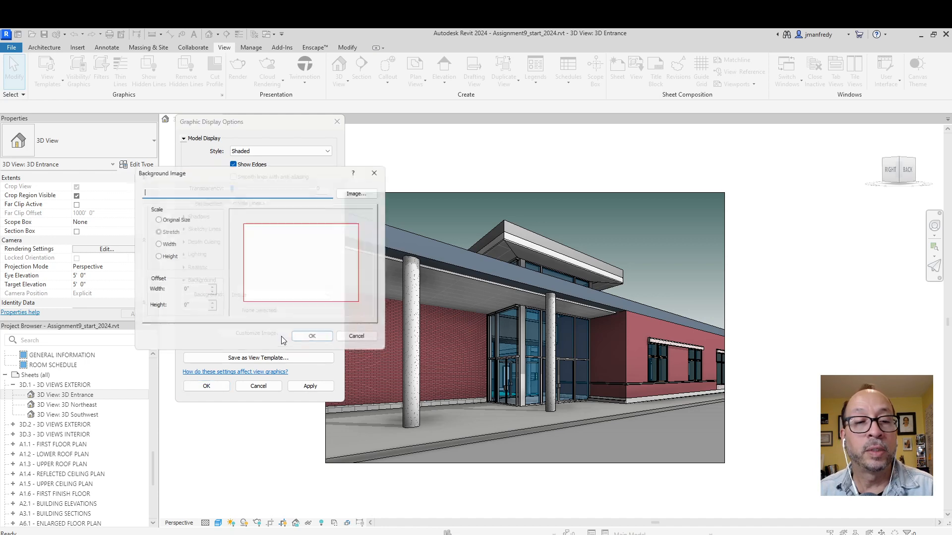
left_click(361, 190)
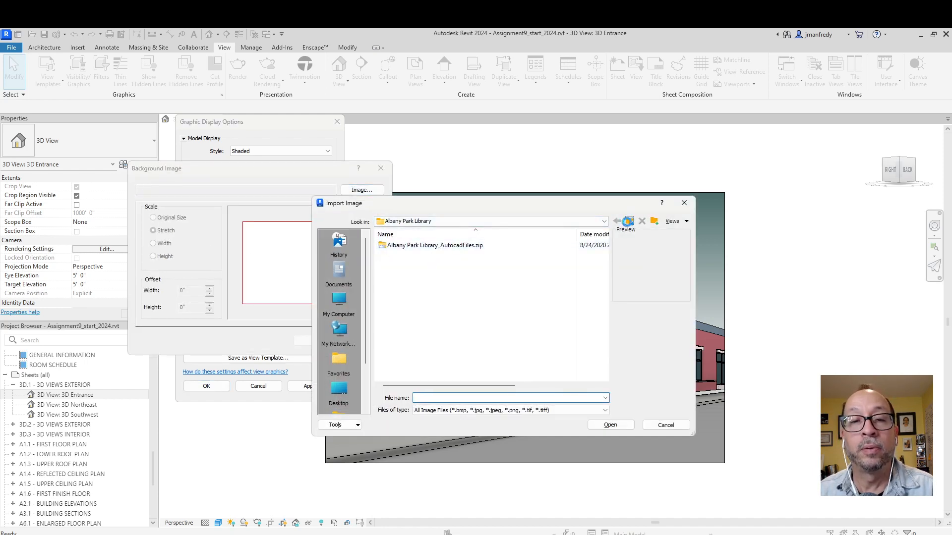
left_click(628, 222)
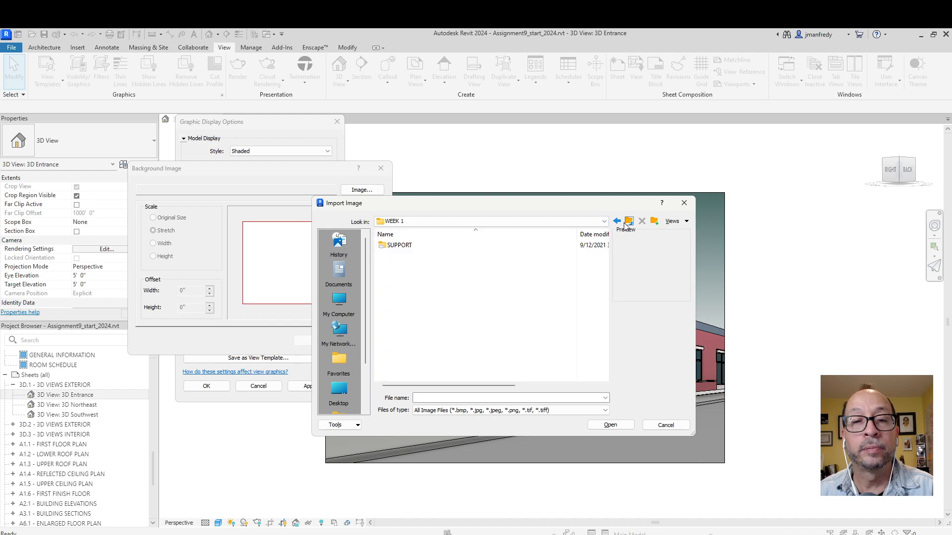
left_click(629, 221)
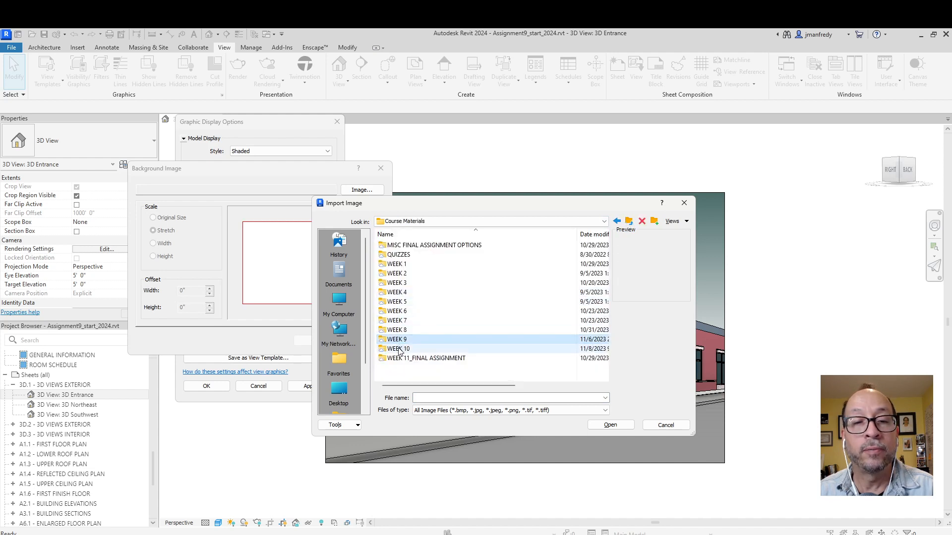
double_click(399, 349)
double_click(409, 247)
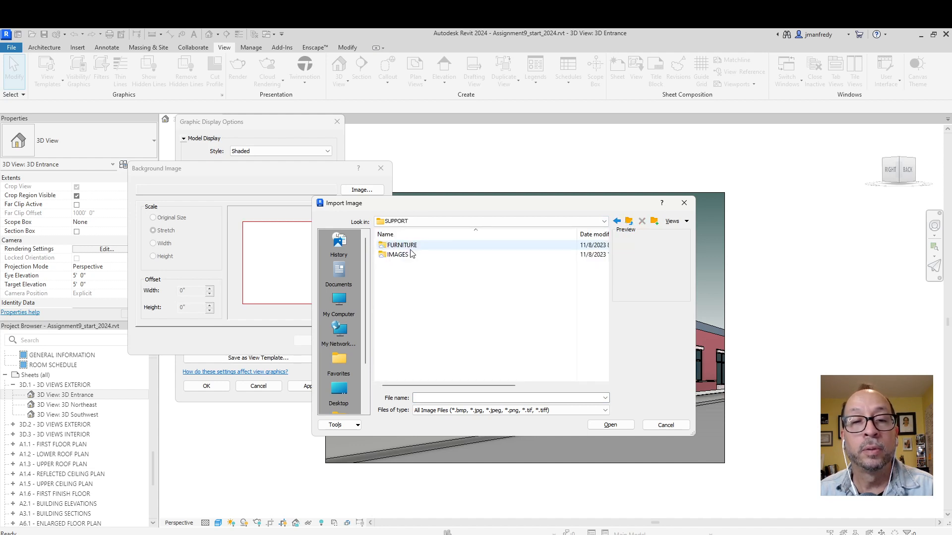
double_click(409, 253)
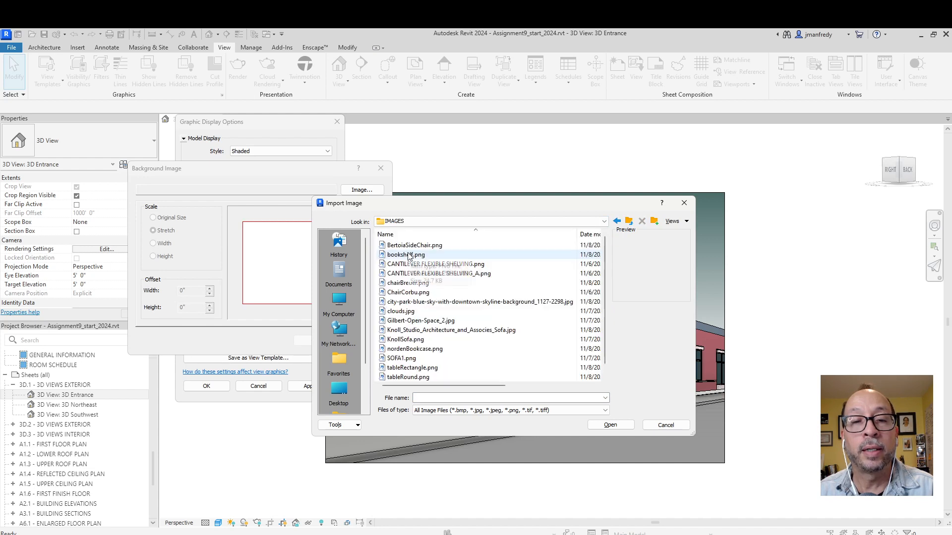
scroll(410, 258, "down", 1)
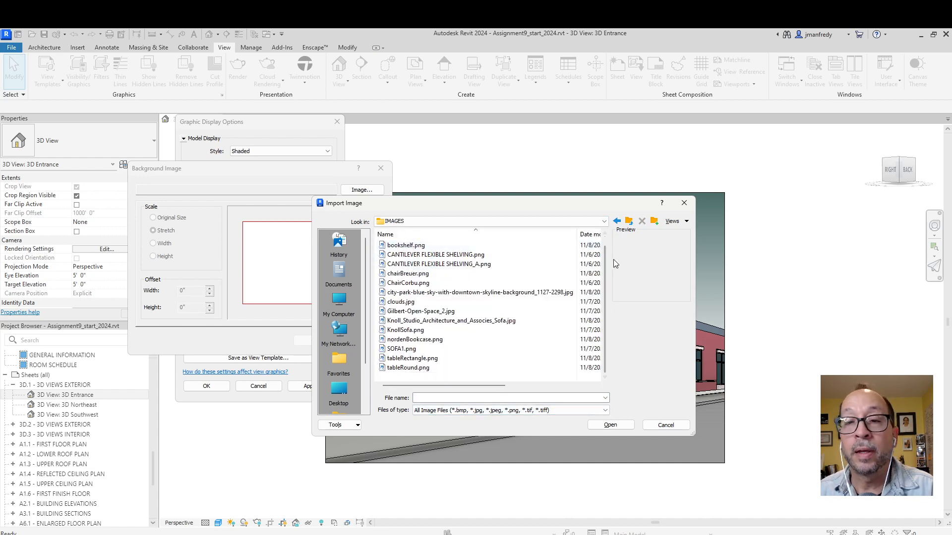
left_click(677, 222)
left_click(688, 255)
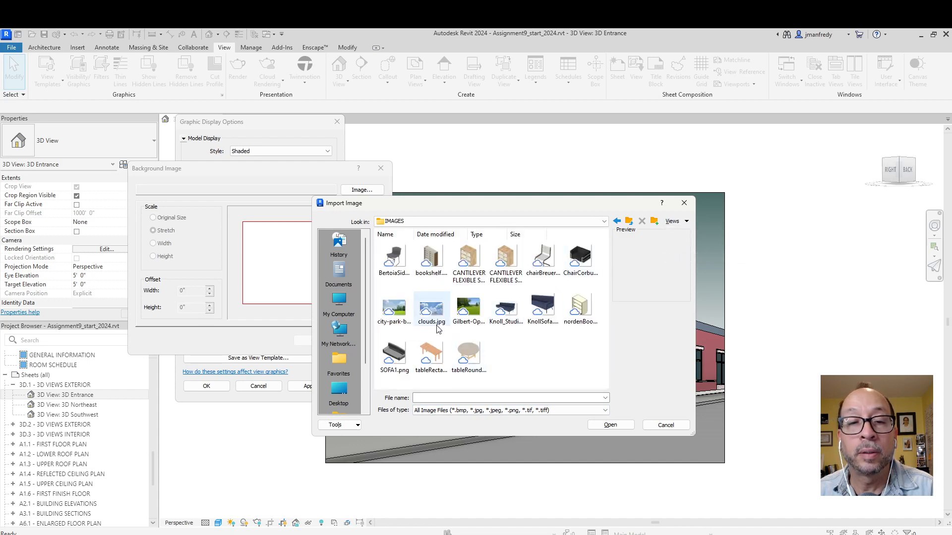
- Load clouds.jpg as the view's background image and apply it
left_click(439, 311)
double_click(440, 311)
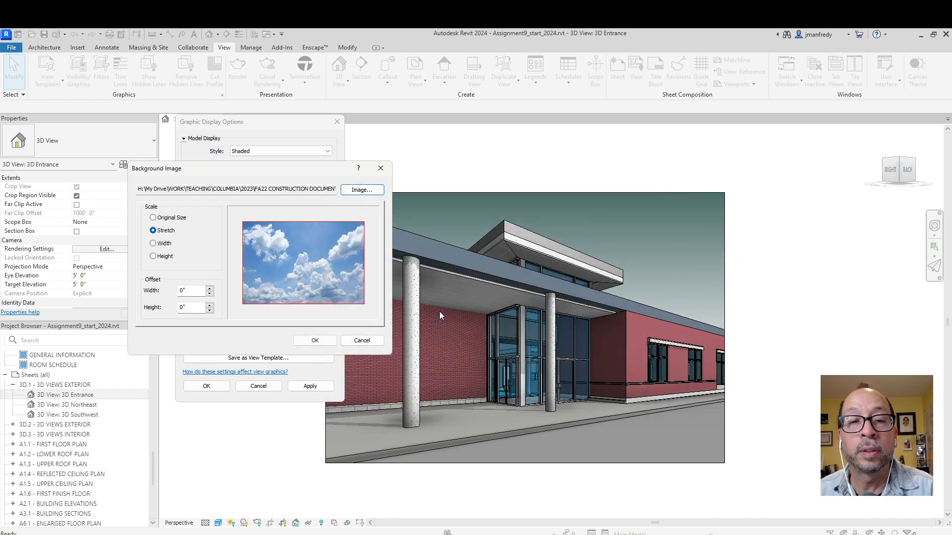
left_click(315, 340)
left_click(310, 386)
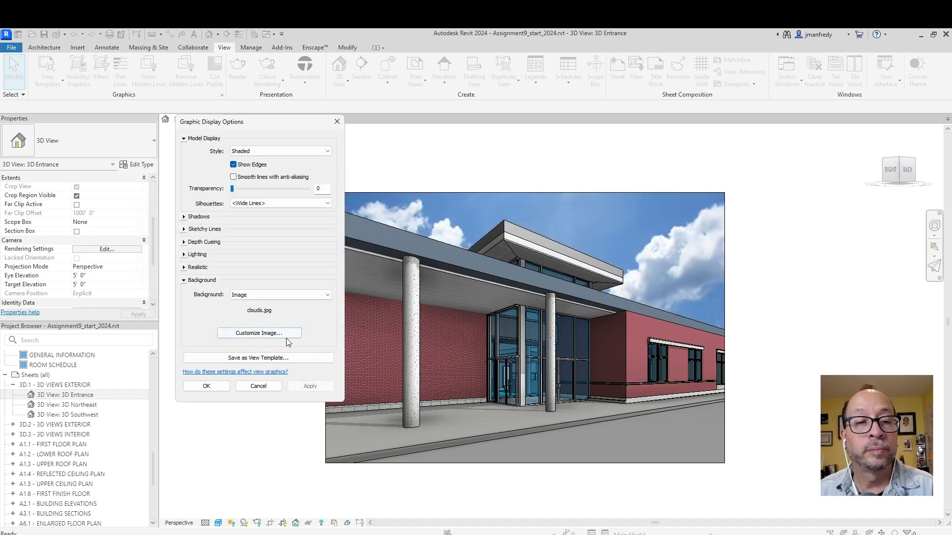
- Set the clouds background image's scale to Width and apply it
left_click(273, 334)
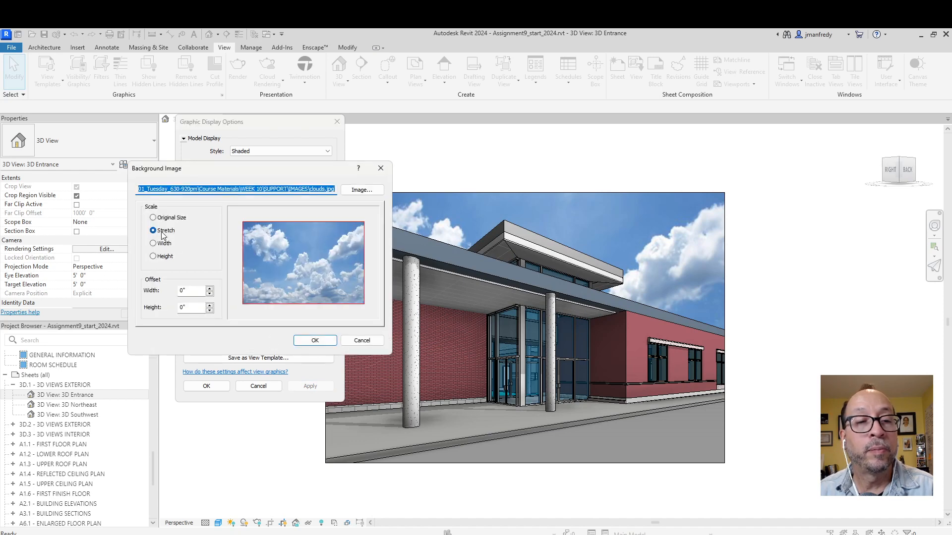
left_click(315, 340)
left_click(311, 387)
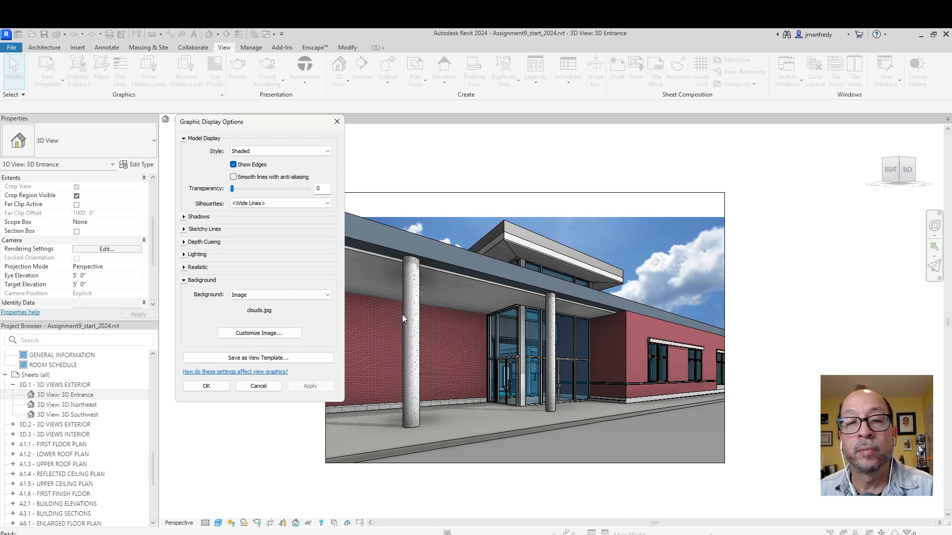
- Set the background image's scale to Height and apply it to the view
left_click(259, 333)
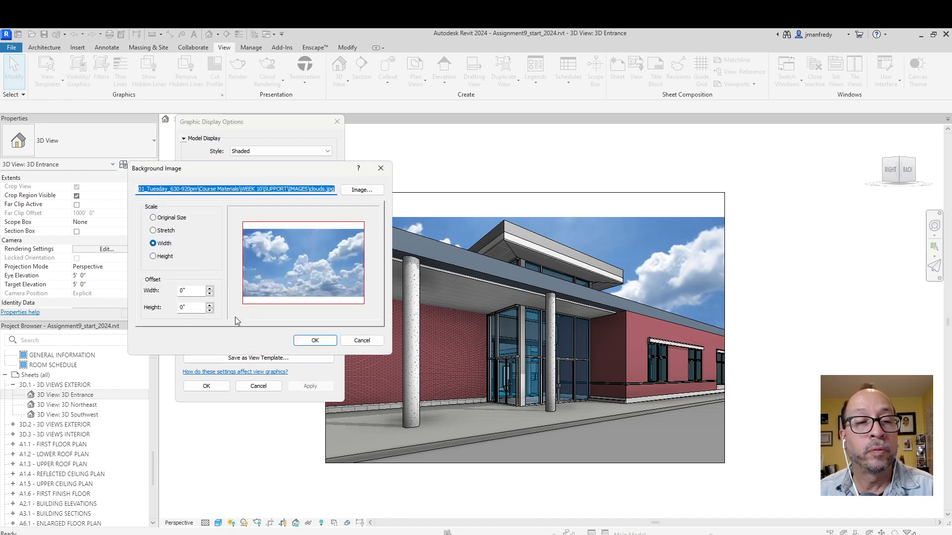
left_click(153, 257)
left_click(314, 341)
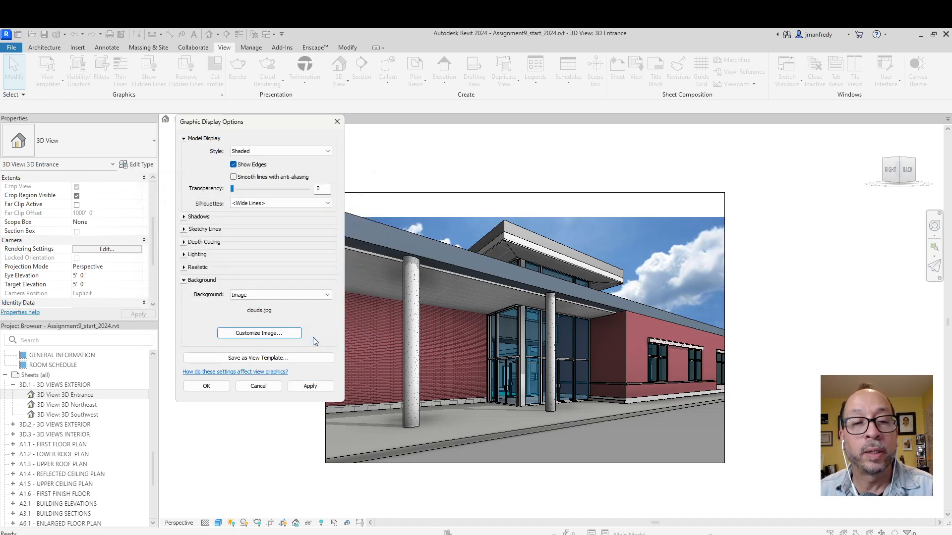
left_click(311, 386)
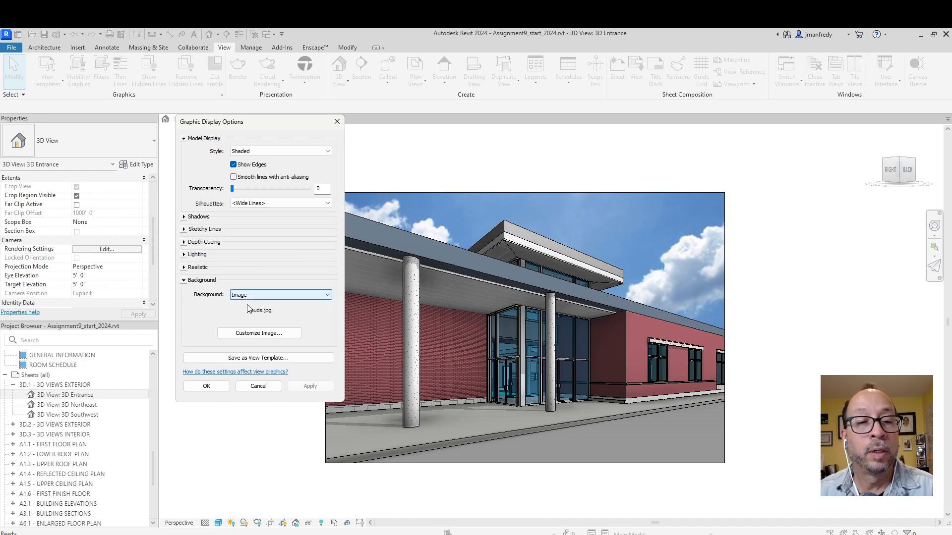
- Replace the background image with city-park-blue-sky-with-downtown-skyline-background_1127-2298.jpg and apply it
left_click(259, 333)
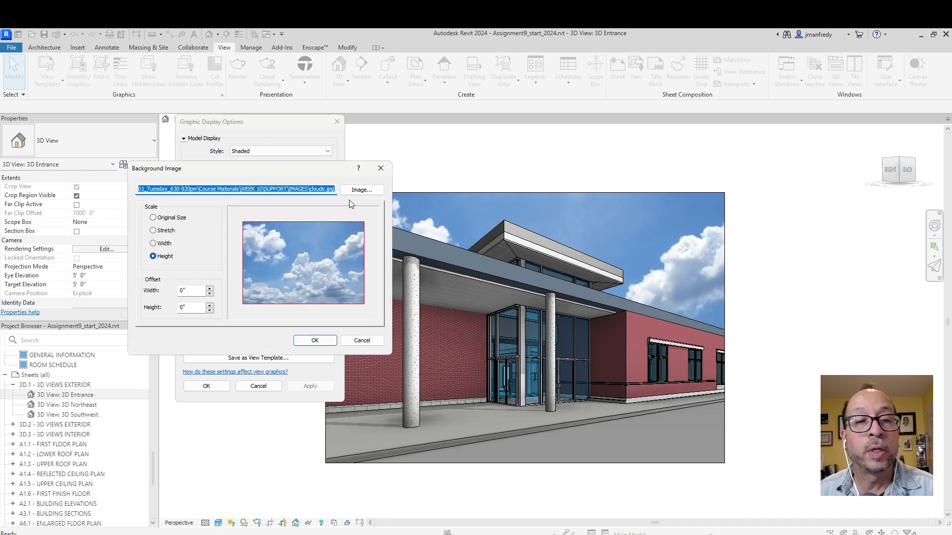
left_click(362, 190)
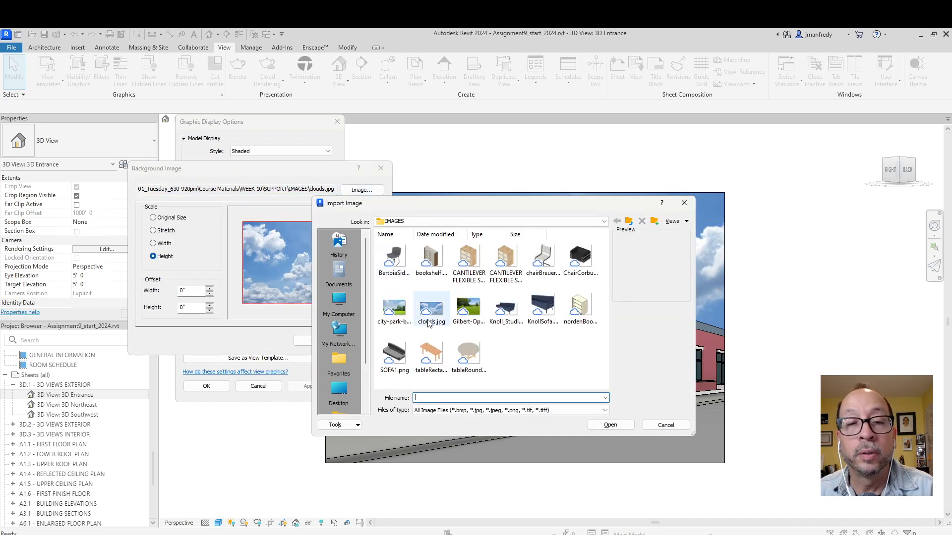
left_click(399, 312)
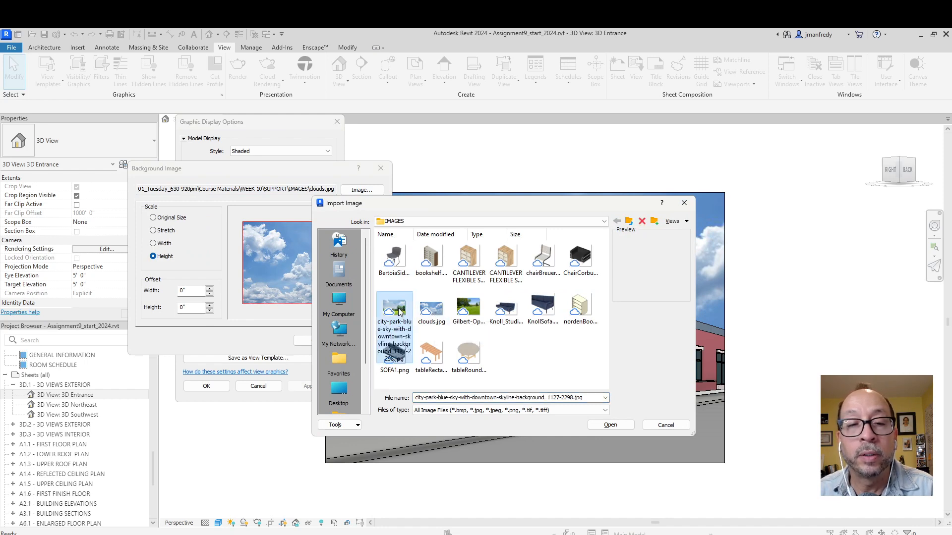
double_click(400, 311)
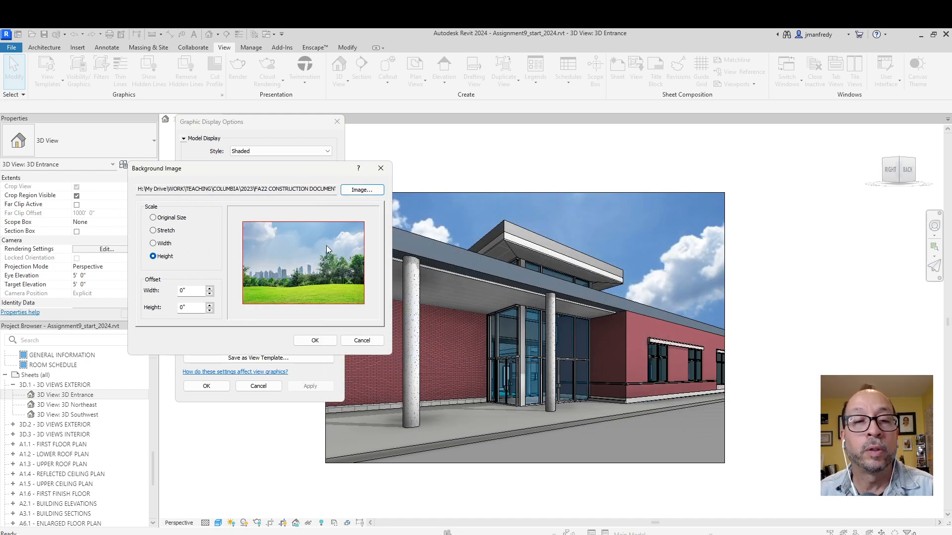
left_click(315, 340)
left_click(311, 386)
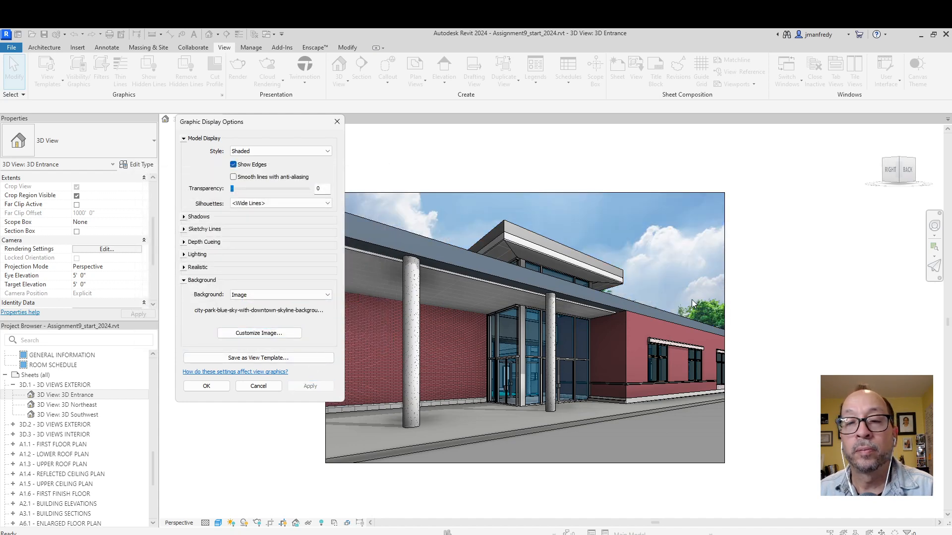
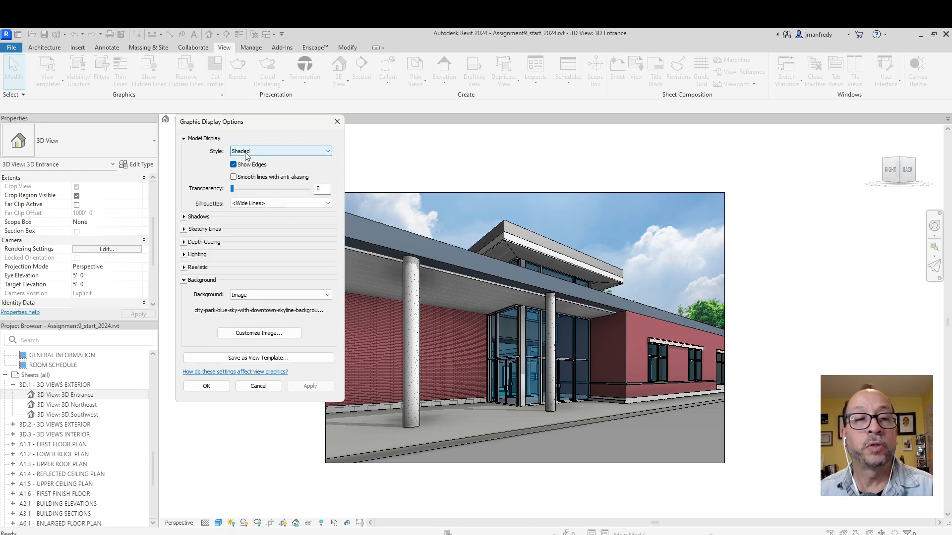
- Try the Consistent Colors model display style on the view, and switch the style back to Shaded
left_click(285, 152)
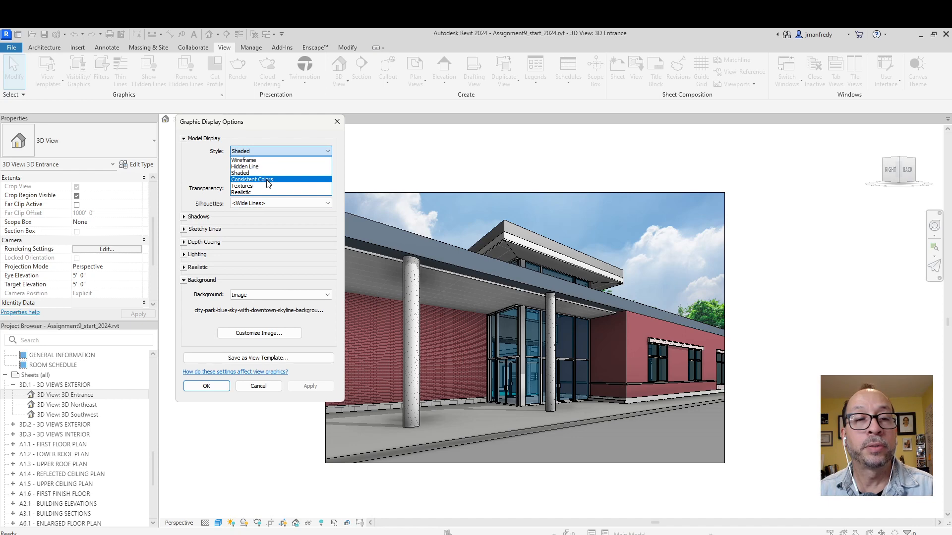
left_click(267, 179)
left_click(299, 389)
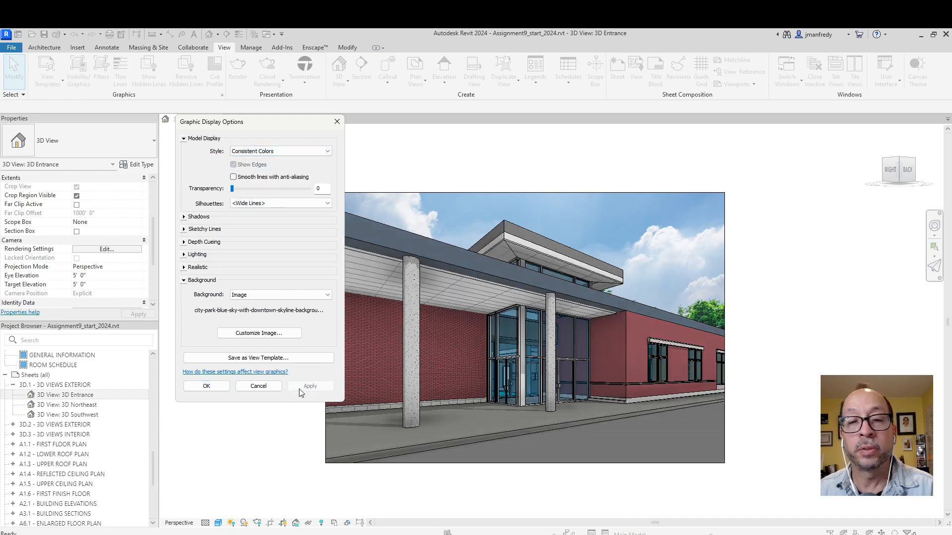
left_click(277, 151)
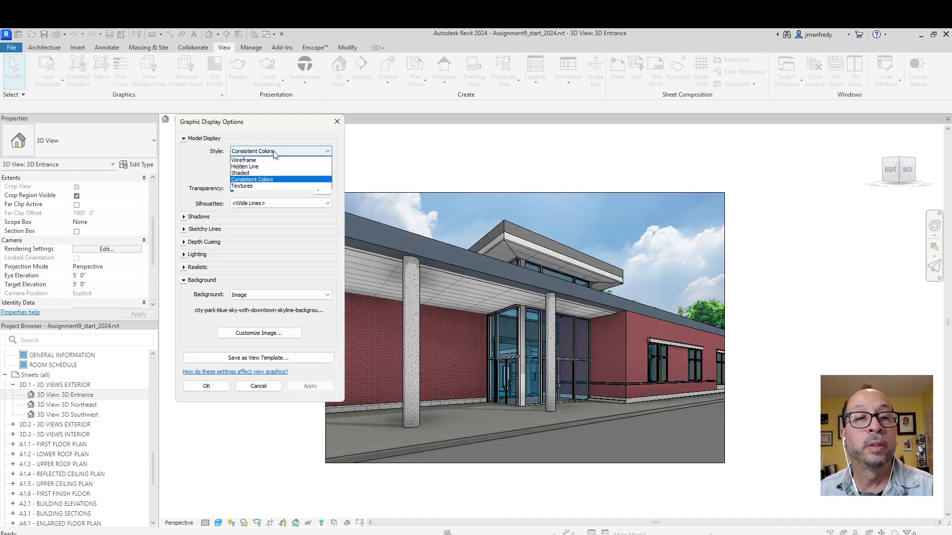
left_click(273, 171)
left_click(311, 387)
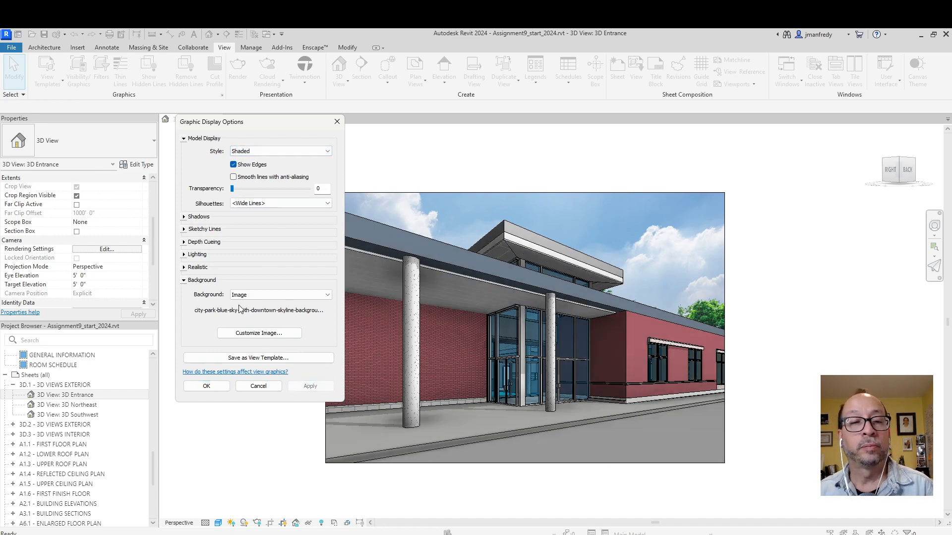
- Save the display settings as a view template named PERSPECTIVE EXT COLOR and accept the graphic display options
left_click(256, 358)
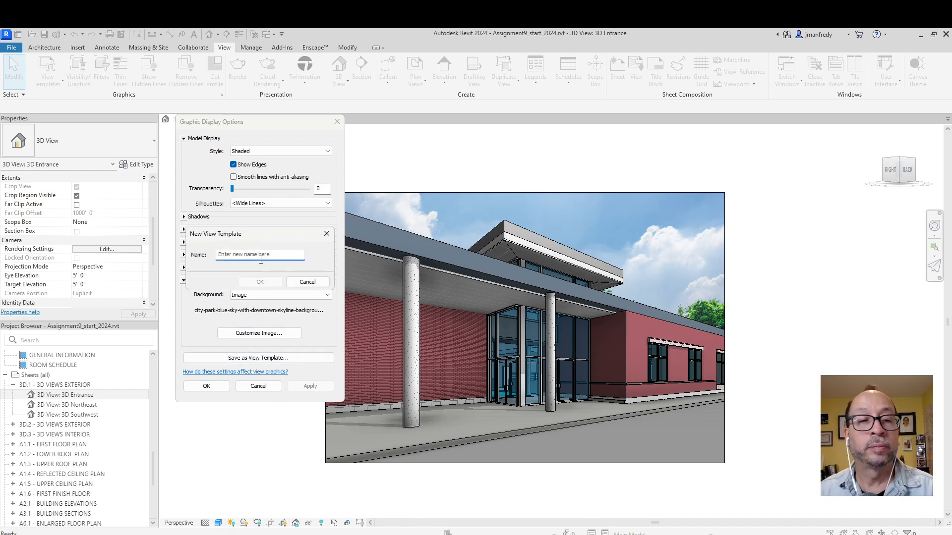
type("PERSPECTIVE EXT COLOR")
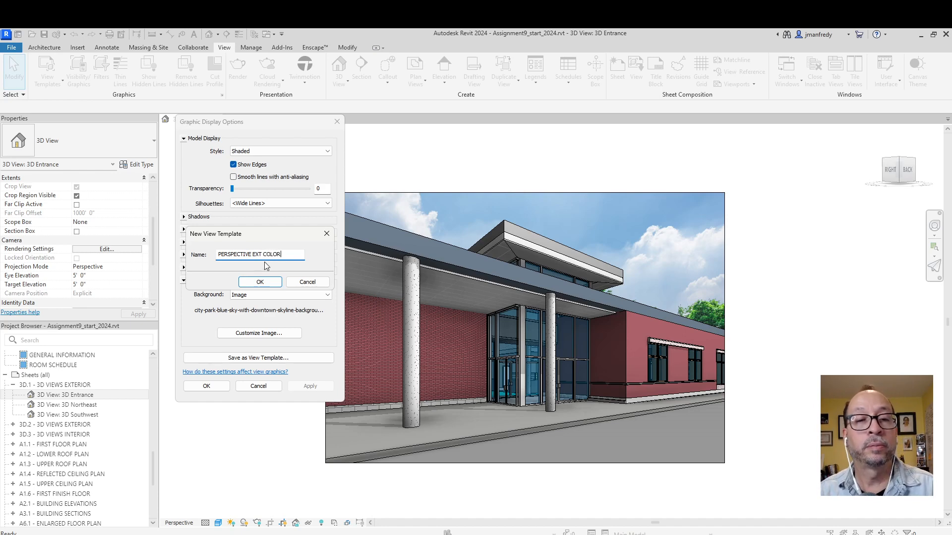
left_click(259, 282)
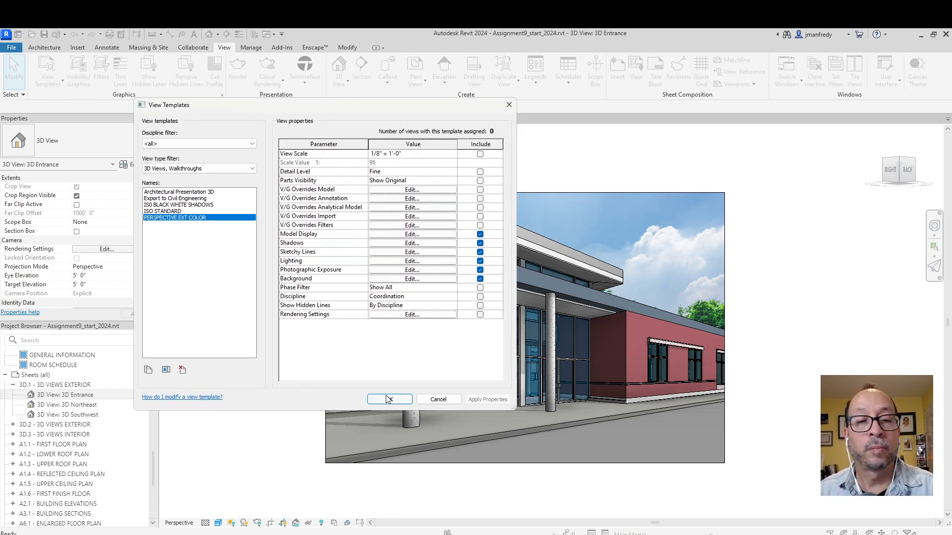
left_click(409, 401)
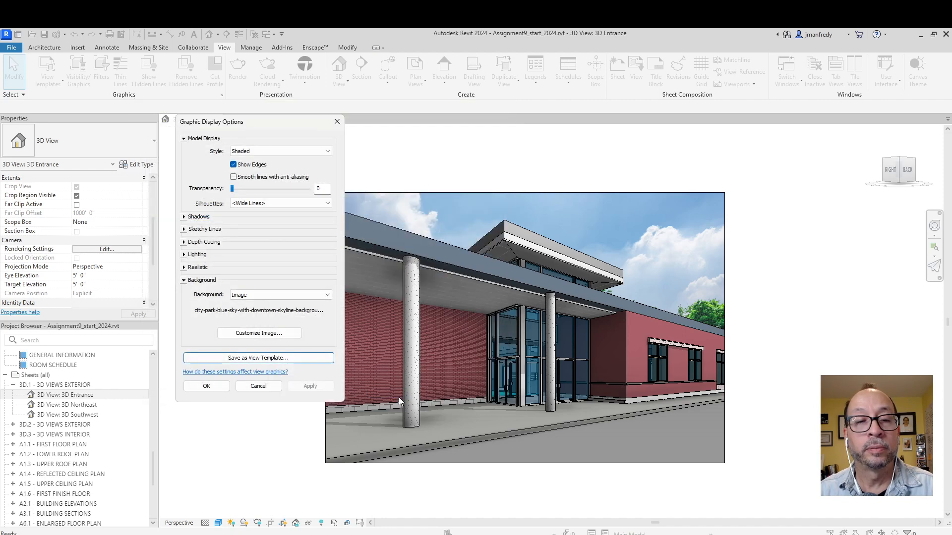
left_click(226, 387)
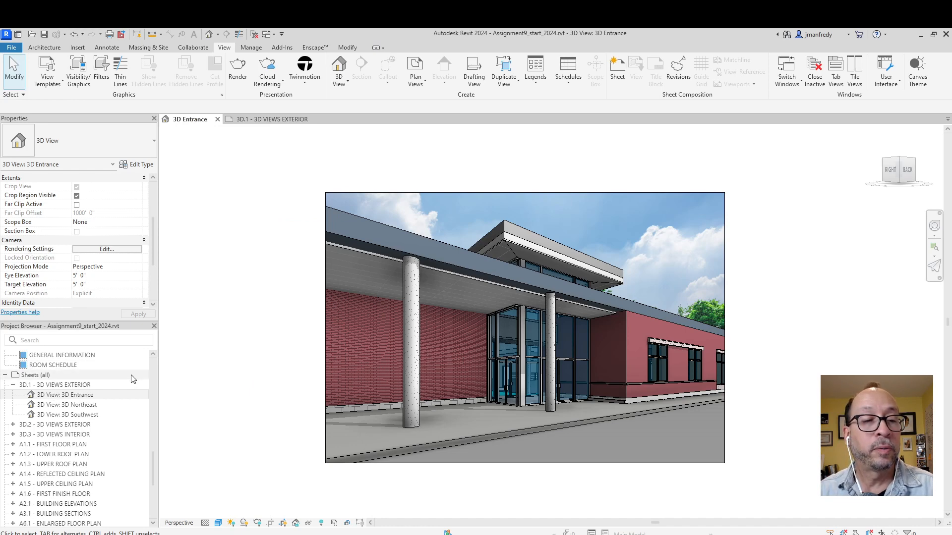
- Create a camera view from the FIRST FLOOR plan, with the eye outside the building beyond grid 7 and the target near the study rooms
scroll(151, 366, "up", 10)
left_click(77, 386)
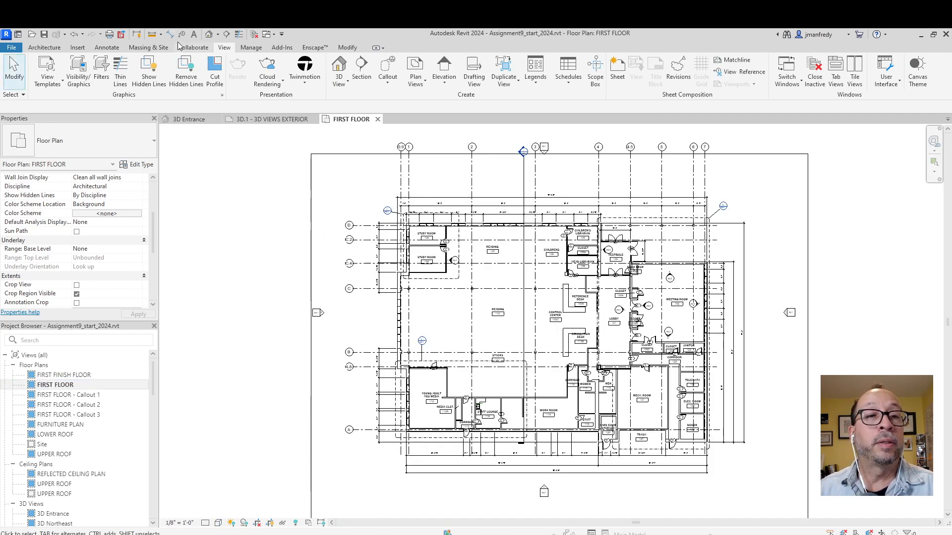
left_click(218, 39)
left_click(228, 59)
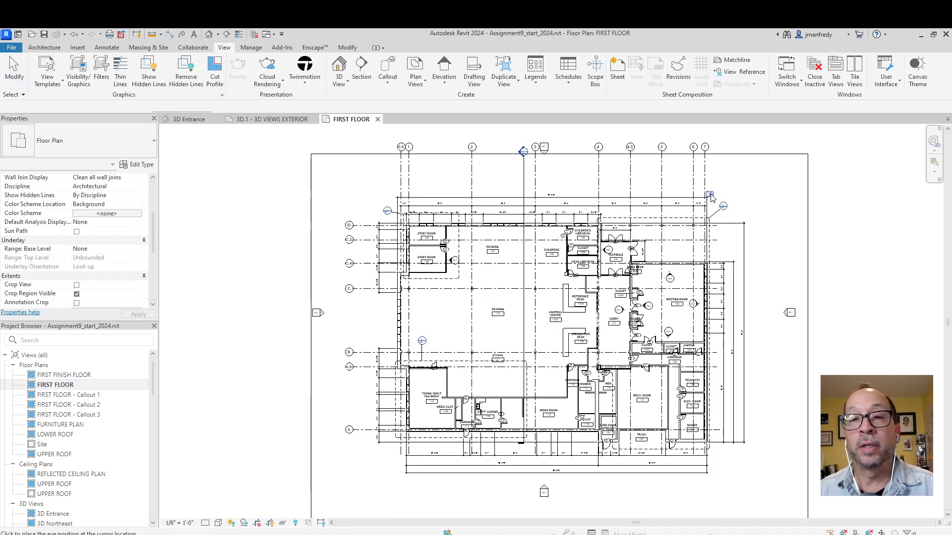
left_click(758, 205)
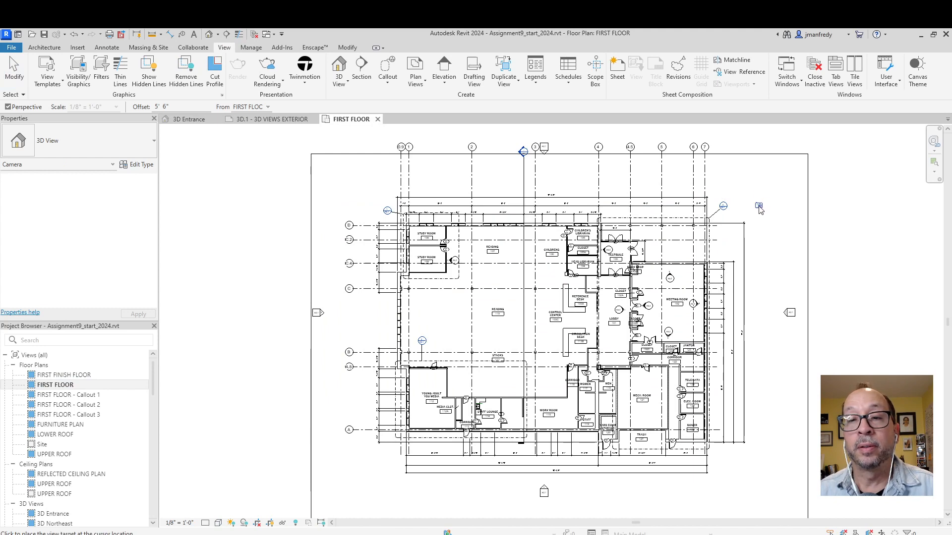
left_click(445, 224)
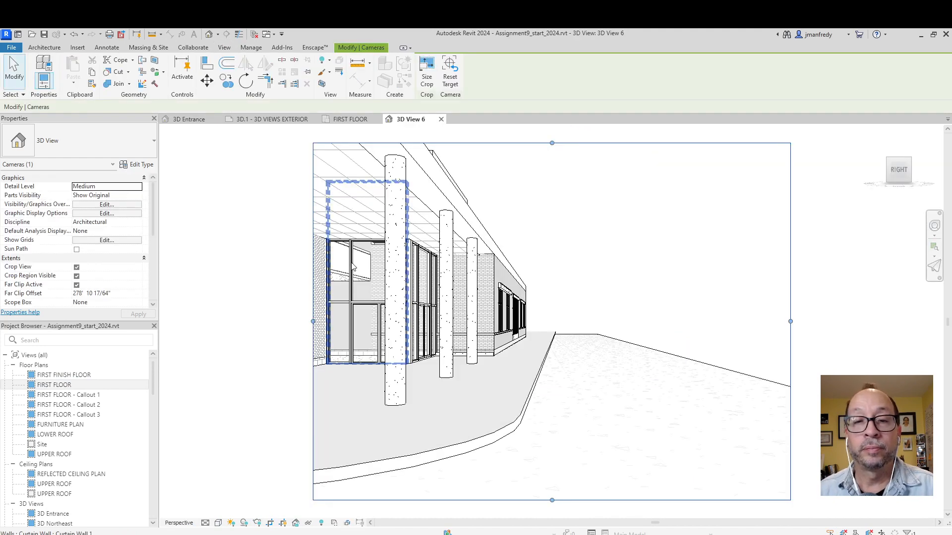
scroll(313, 275, "down", 1)
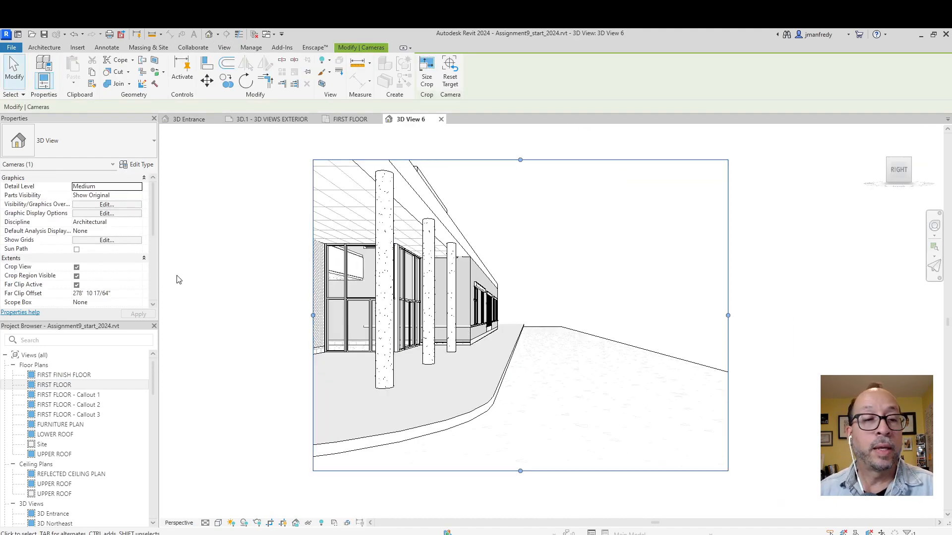
- Turn off far clipping for the new camera view and apply the change
scroll(156, 251, "down", 3)
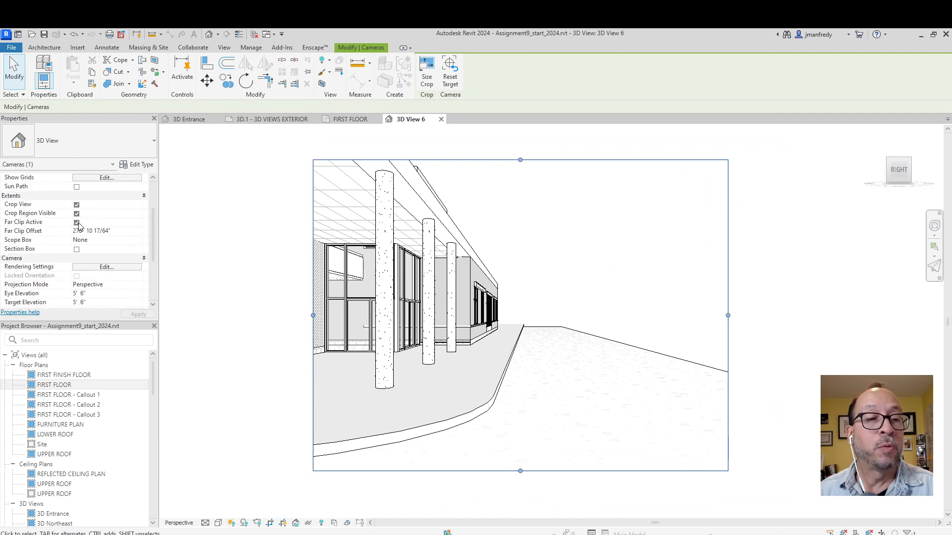
left_click(77, 223)
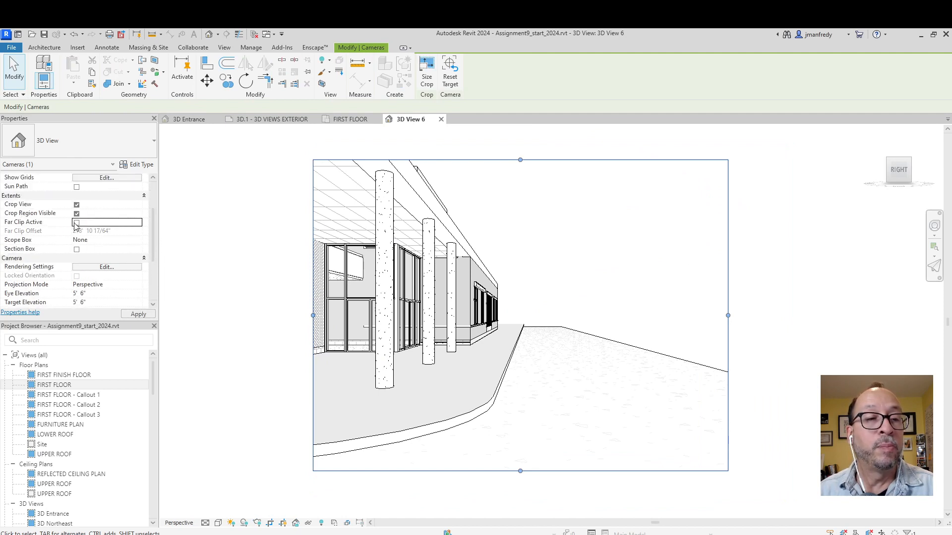
left_click(133, 314)
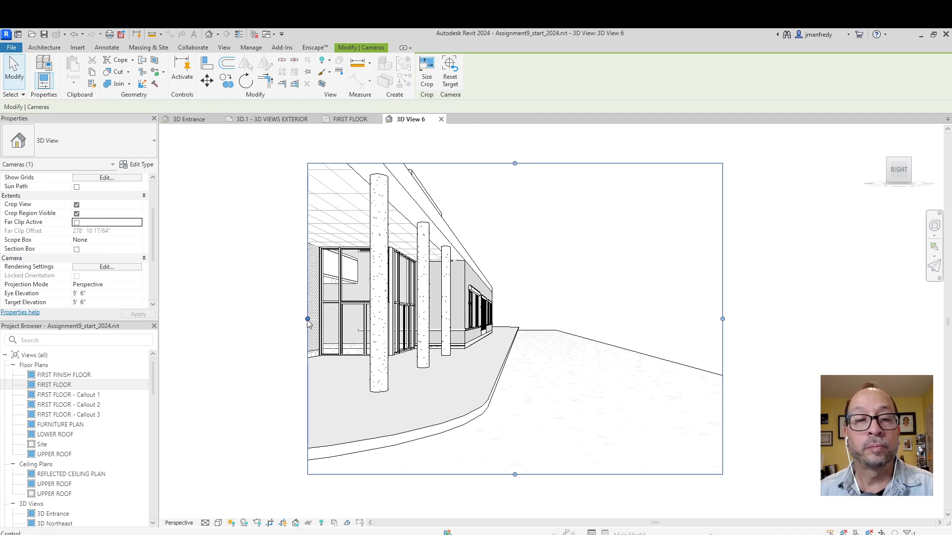
- Extend the crop region's left edge, pull in its right edge, and orbit the camera to show more of the window facade
left_click_drag(313, 315, 231, 319)
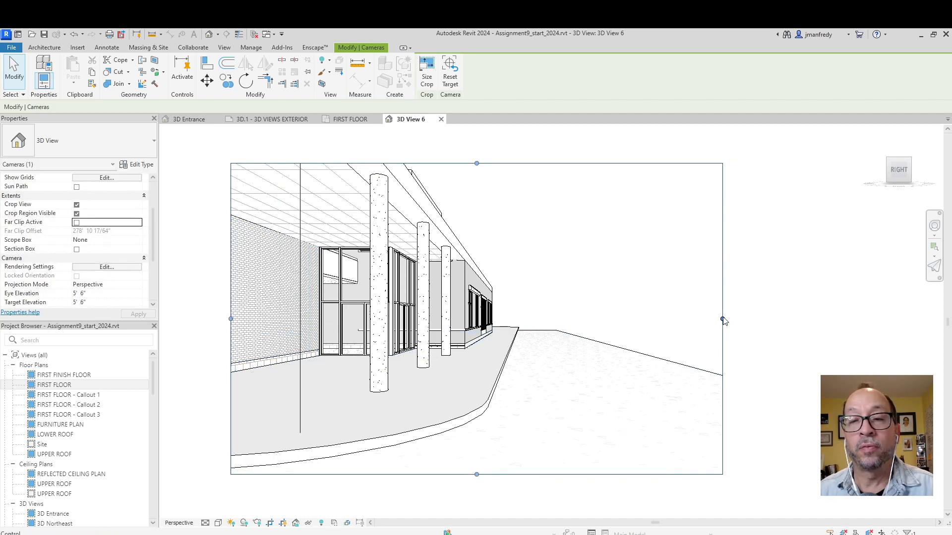
left_click_drag(722, 319, 649, 319)
middle_click_drag(550, 312, 531, 314, "shift")
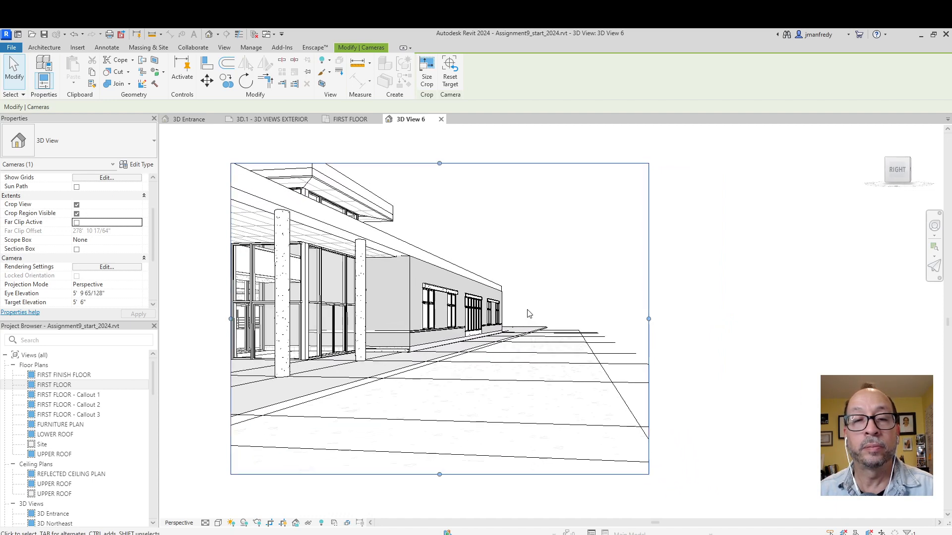
left_click(206, 285)
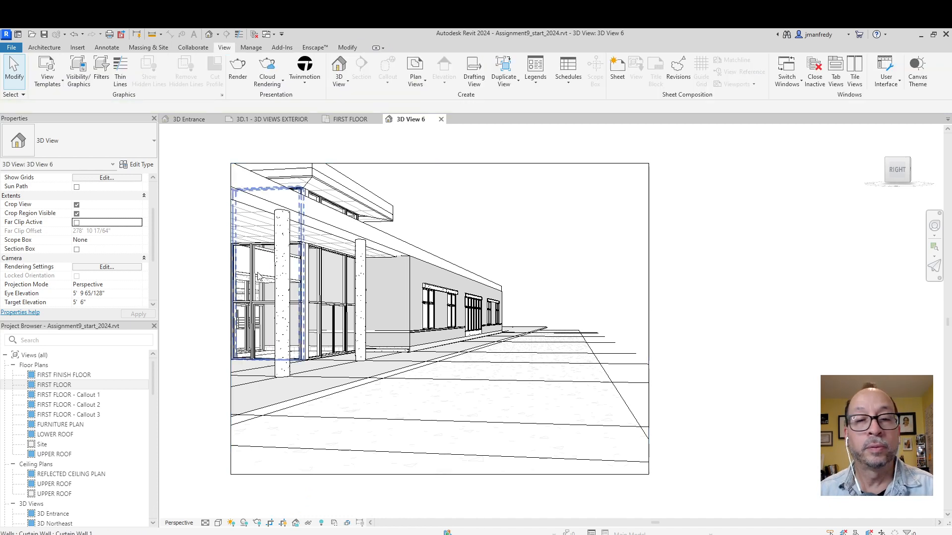
scroll(559, 315, "down", 2)
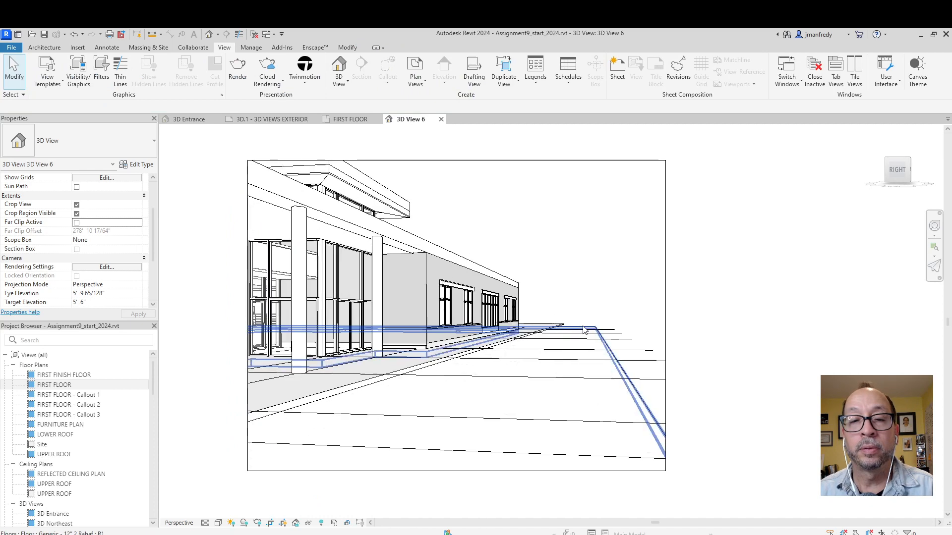
scroll(624, 332, "up", 3)
left_click(622, 343)
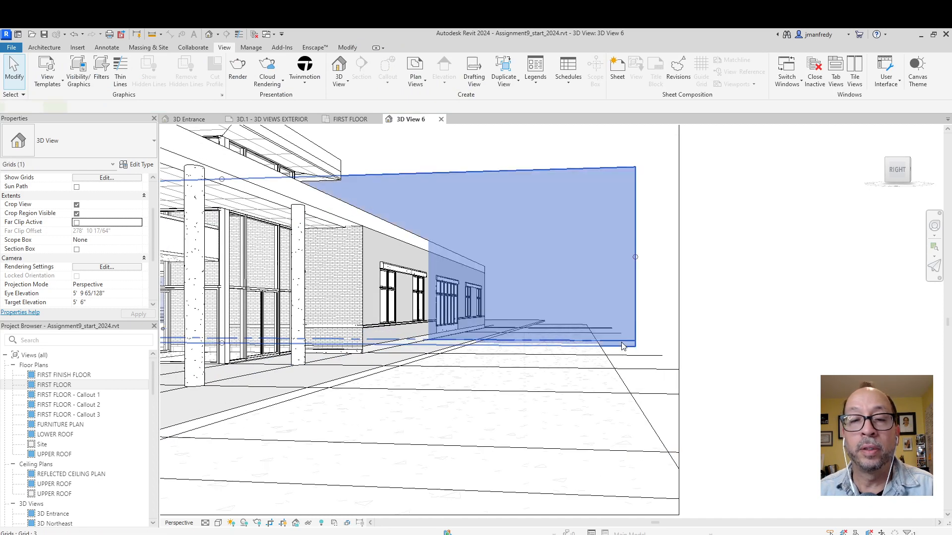
key("Escape")
scroll(624, 336, "down", 2)
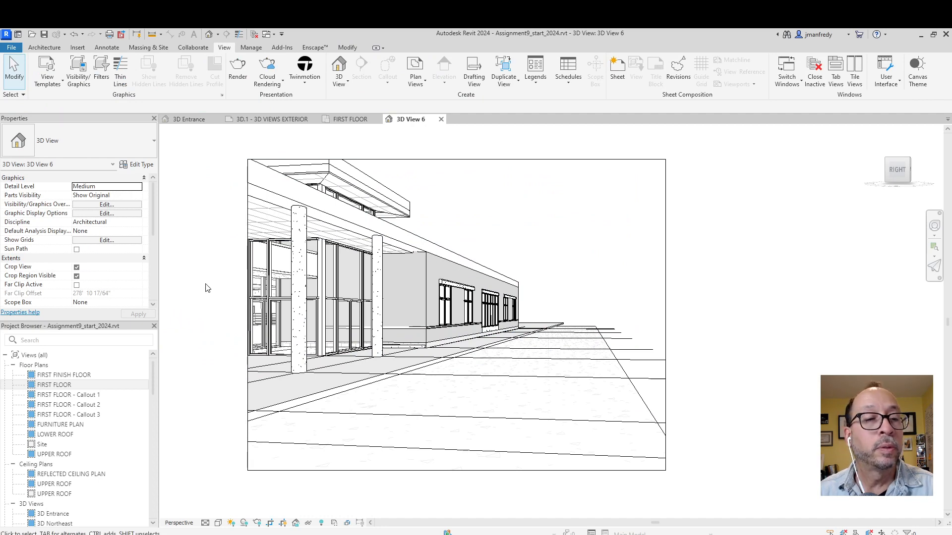
- Disable view cropping and crop region visibility, and back the camera away to take in the entrance canopy and columns
left_click(76, 276)
left_click(77, 267)
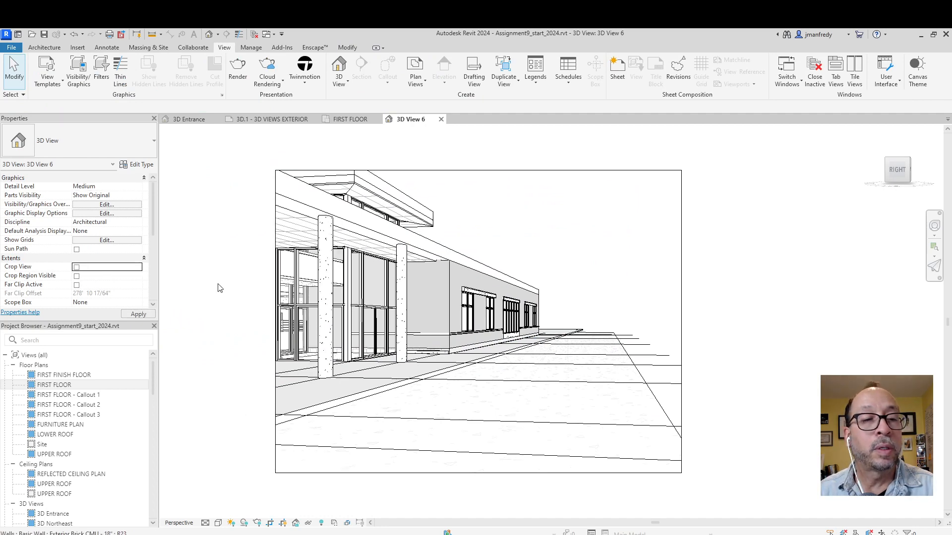
left_click(218, 284)
scroll(490, 292, "down", 2)
scroll(492, 296, "up", 4)
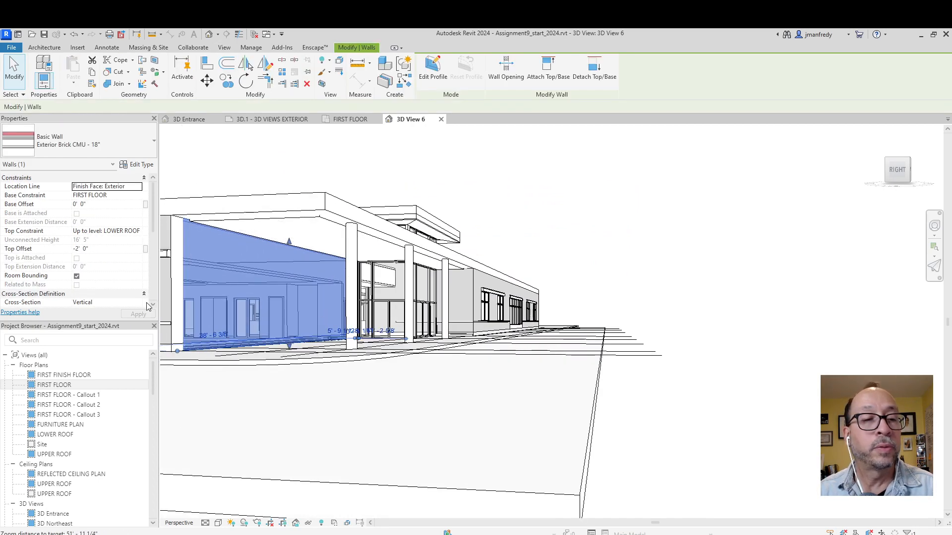
scroll(154, 276, "down", 5)
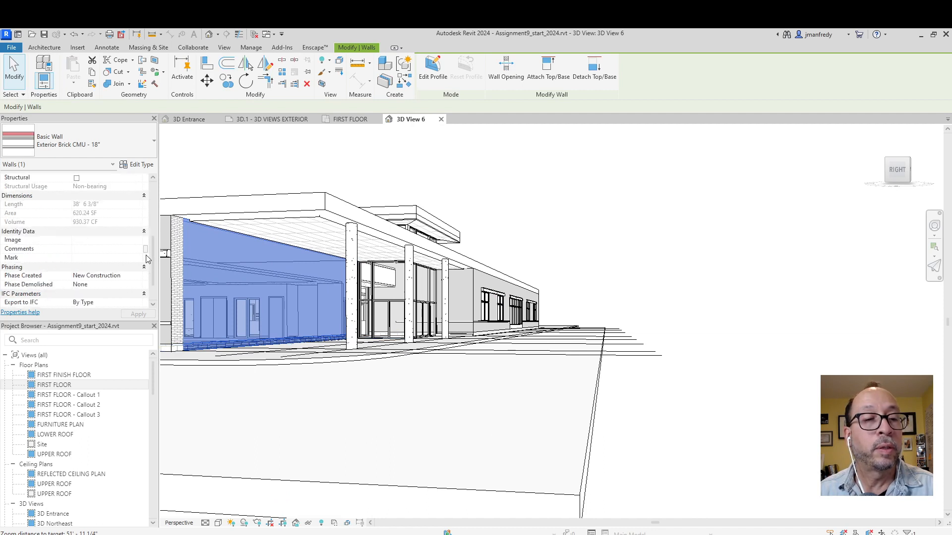
scroll(155, 234, "up", 5)
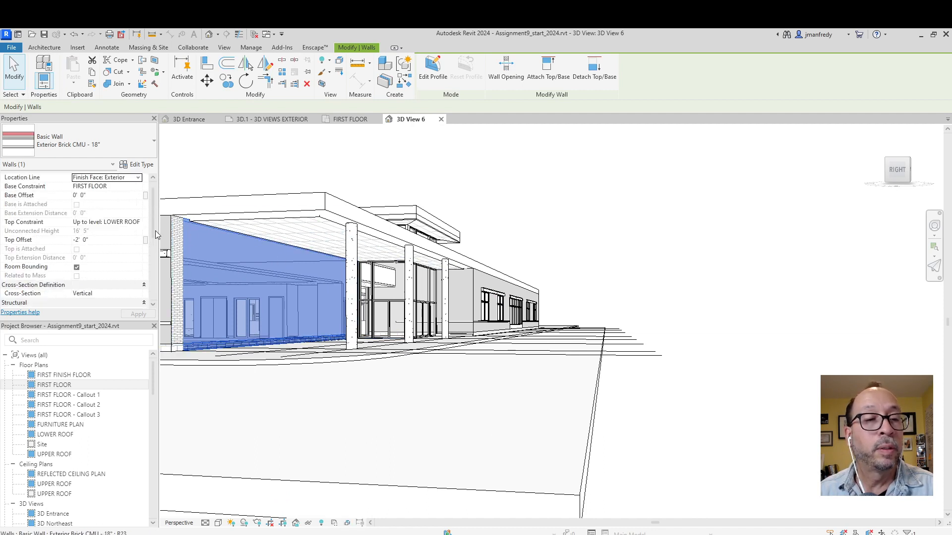
scroll(127, 261, "down", 4)
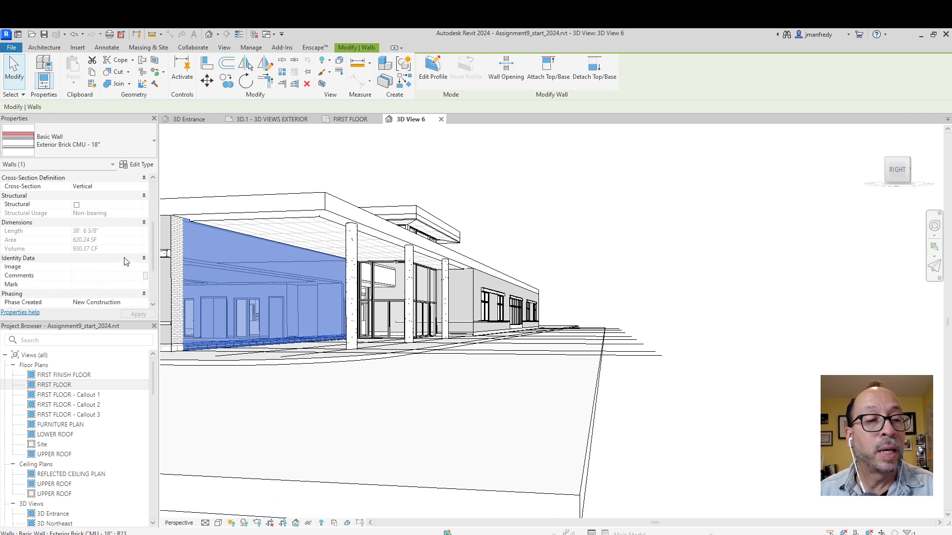
scroll(126, 260, "up", 4)
scroll(126, 259, "up", 1)
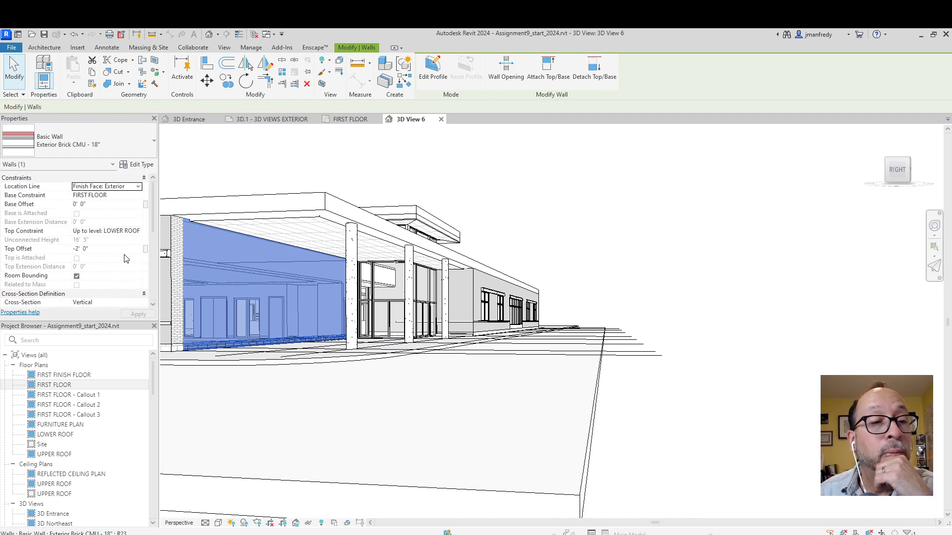
key("Escape")
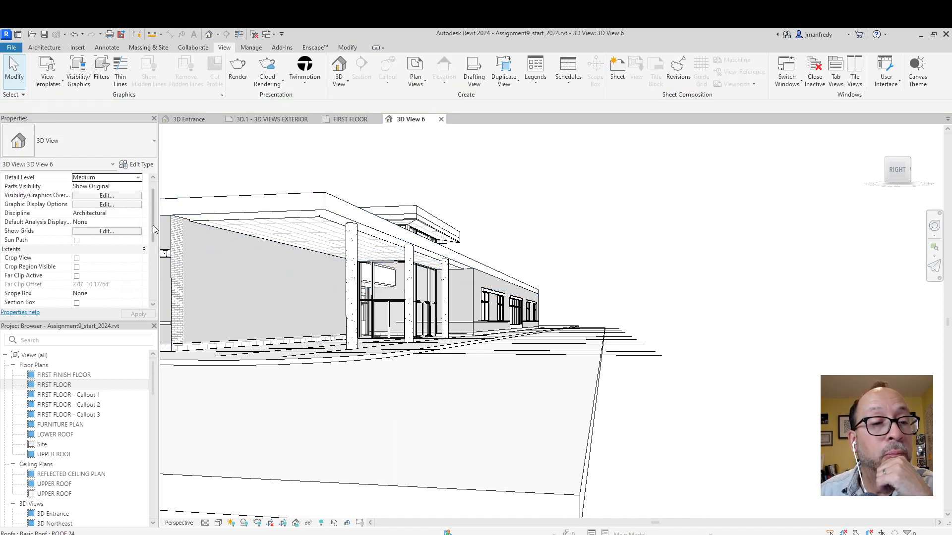
- Re-enable view cropping and crop region visibility for the camera view and apply the settings
left_click_drag(153, 225, 153, 229)
left_click(77, 252)
left_click(77, 258)
left_click(77, 250)
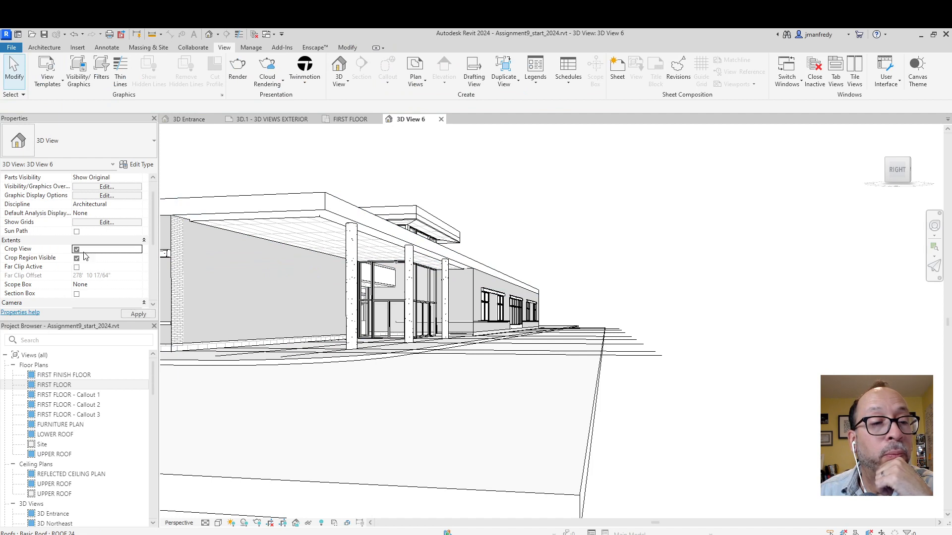
left_click(138, 314)
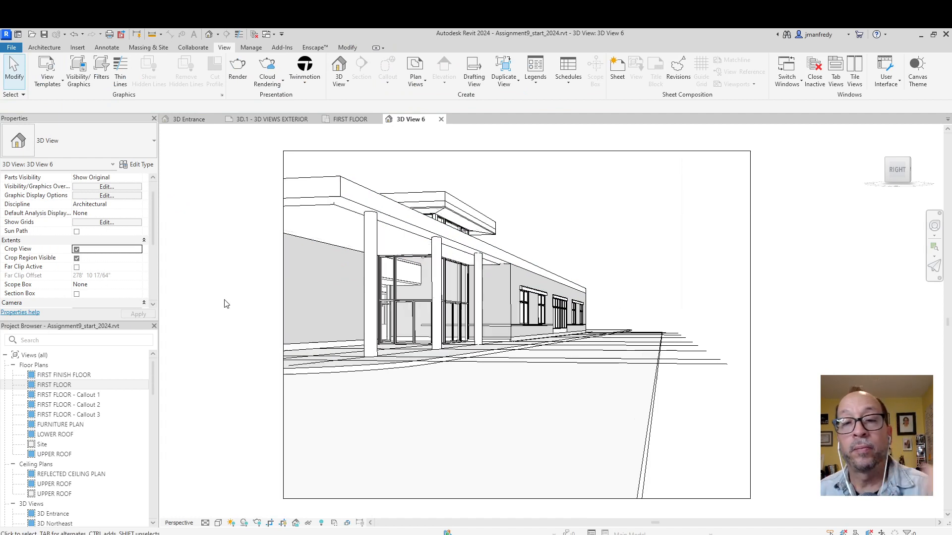
- Hide all annotation categories in the camera view through its visibility/graphic overrides
middle_click_drag(223, 305, 204, 300)
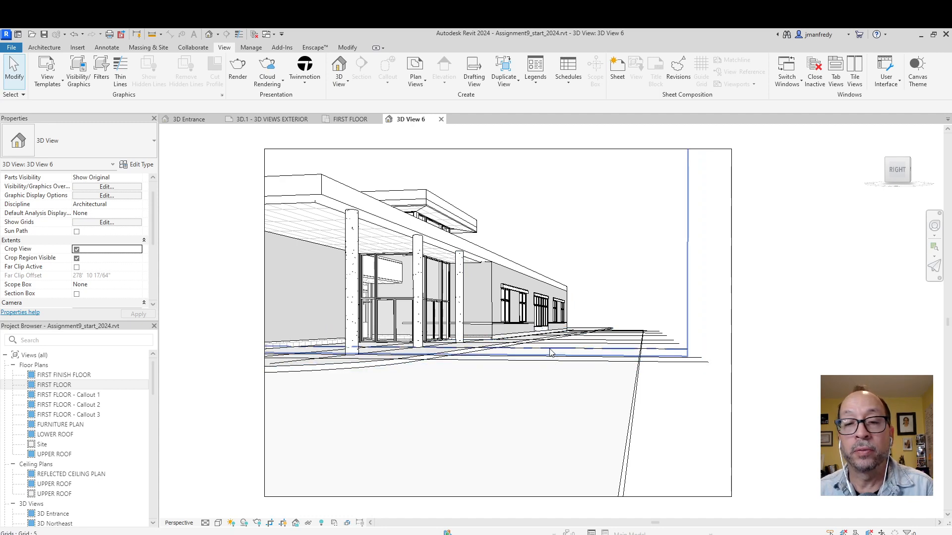
key("v")
key("v")
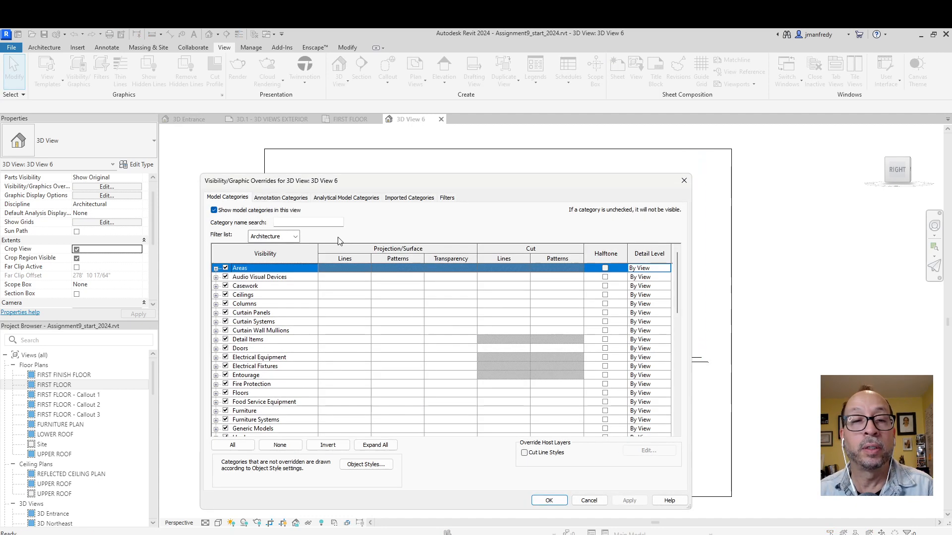
left_click(294, 198)
left_click(213, 211)
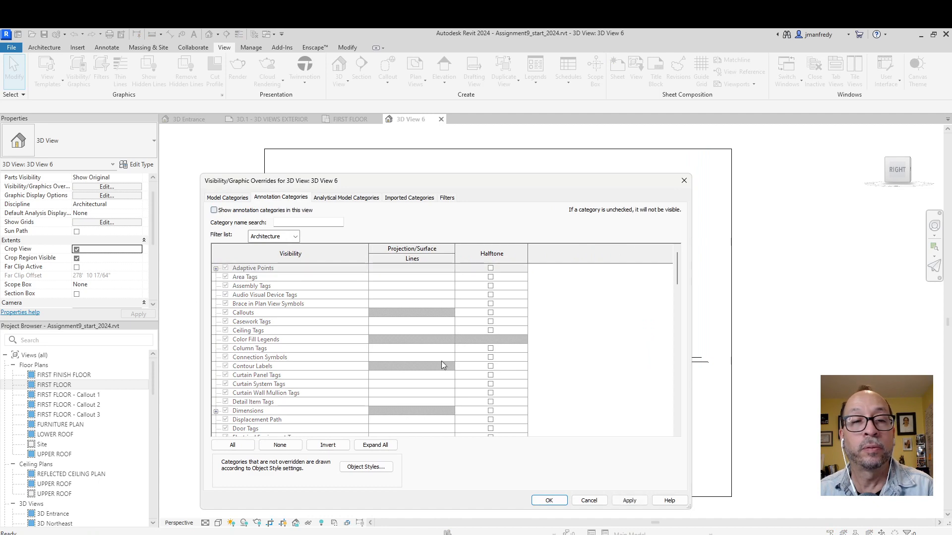
left_click(549, 501)
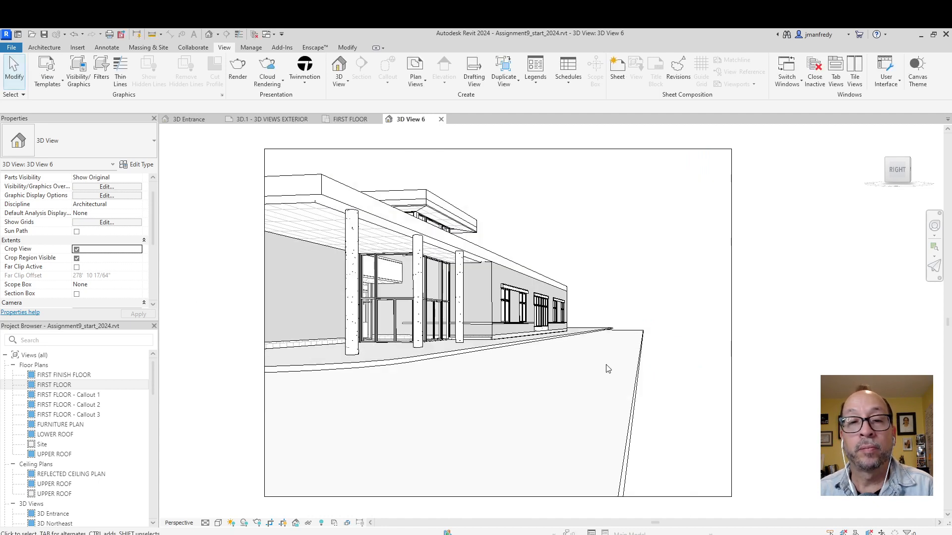
- Orbit the camera slightly and reshape the crop region by trimming its right and bottom edges and extending the top for more sky
mouse_move(575, 370)
middle_mouse_down("shift")
mouse_move(591, 370)
mouse_move(508, 382)
mouse_move(538, 402)
mouse_move(589, 379)
mouse_move(575, 376)
mouse_move(590, 379)
middle_mouse_up("shift")
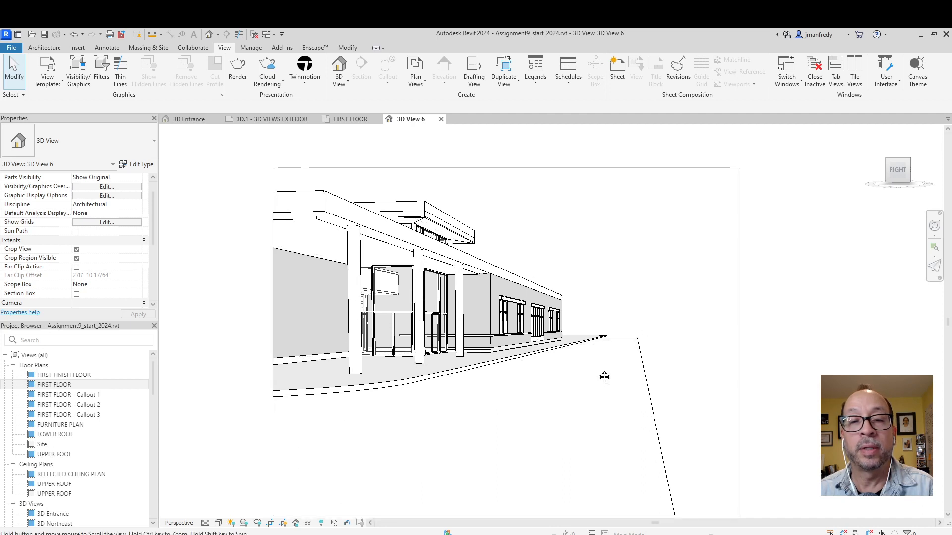
left_click(741, 332)
left_click_drag(741, 325, 637, 326)
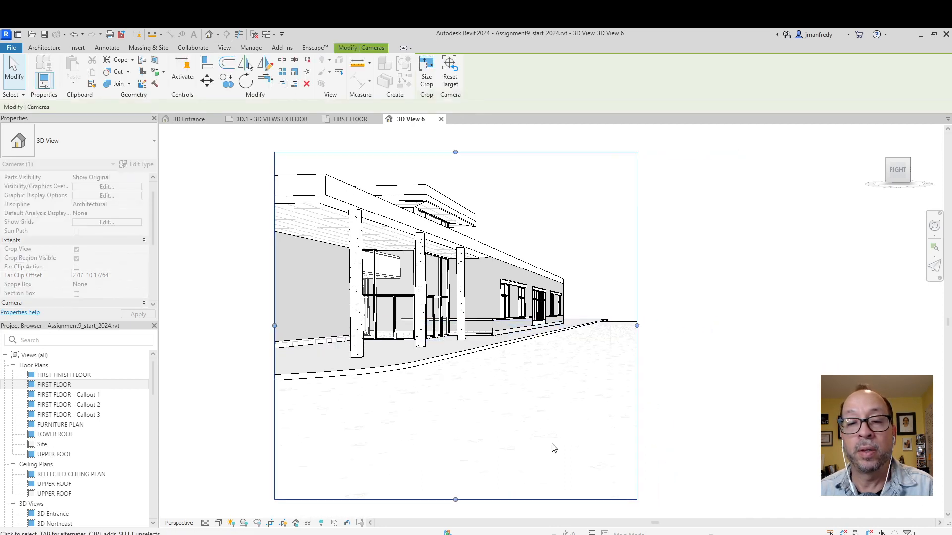
left_click_drag(455, 500, 463, 397)
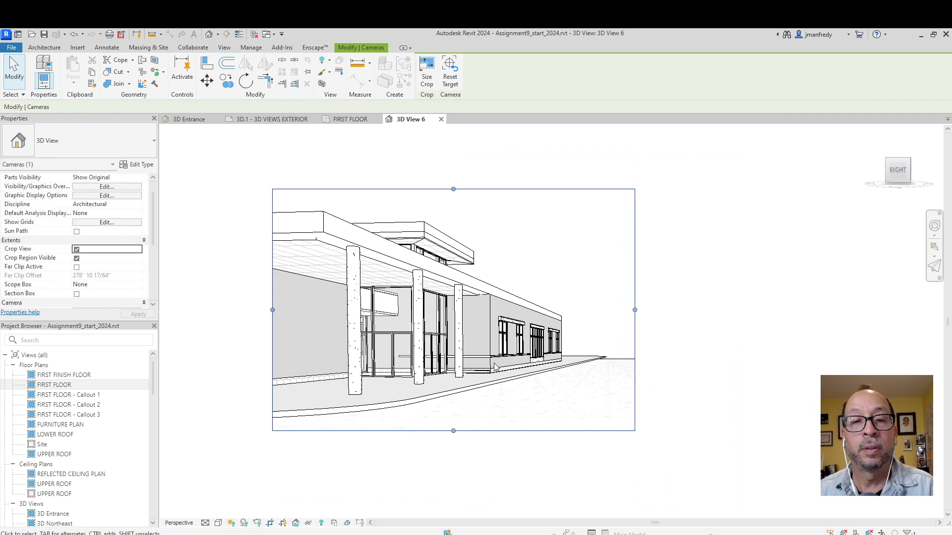
left_click_drag(453, 190, 453, 139)
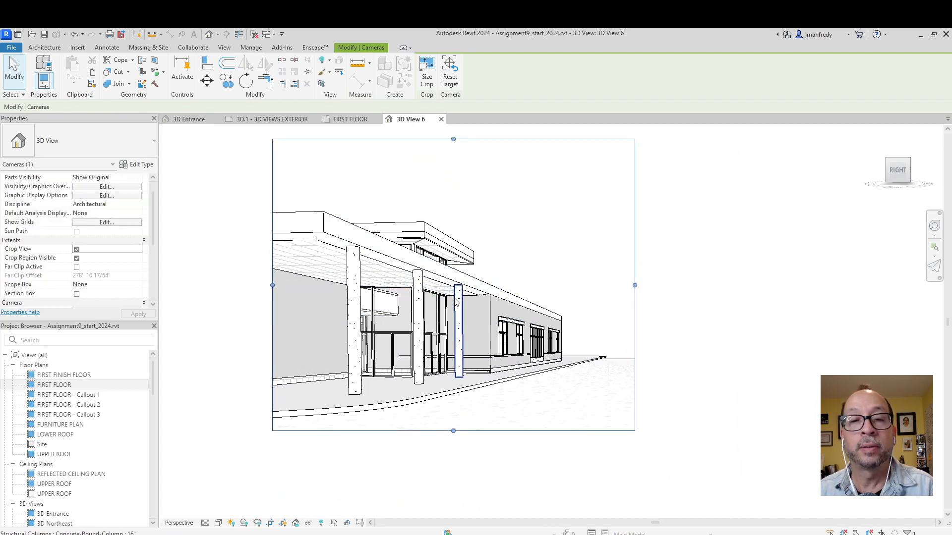
left_click(234, 321)
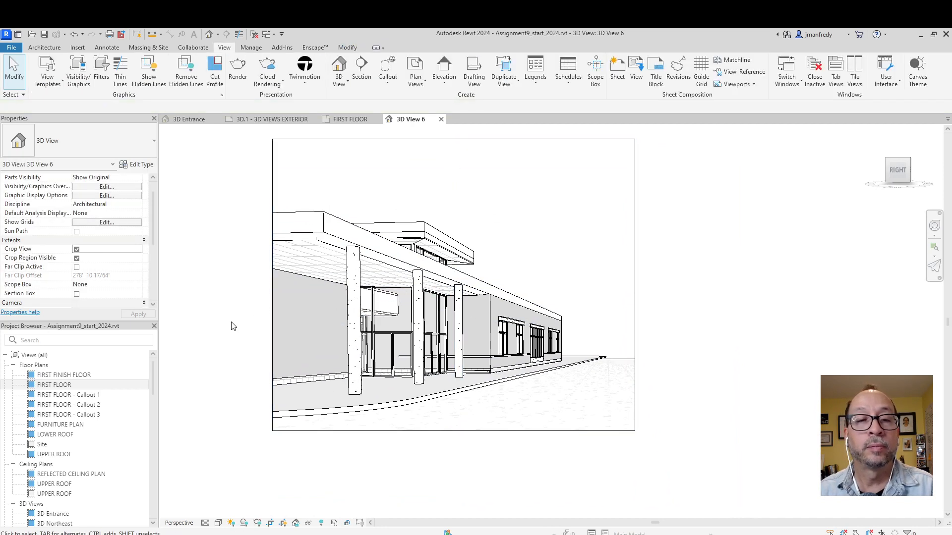
- Assign the PERSPECTIVE EXT COLOR view template to the camera view
scroll(150, 268, "down", 5)
left_click(106, 240)
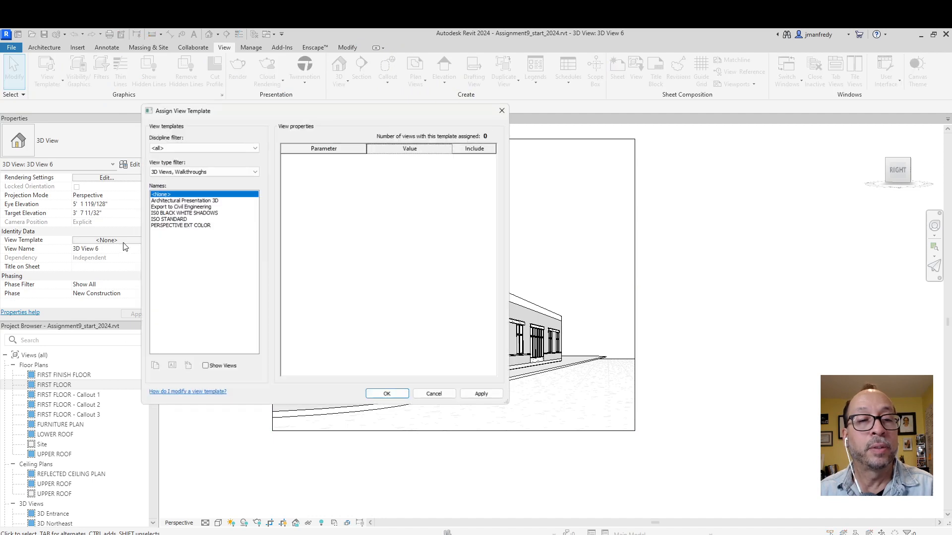
left_click(193, 224)
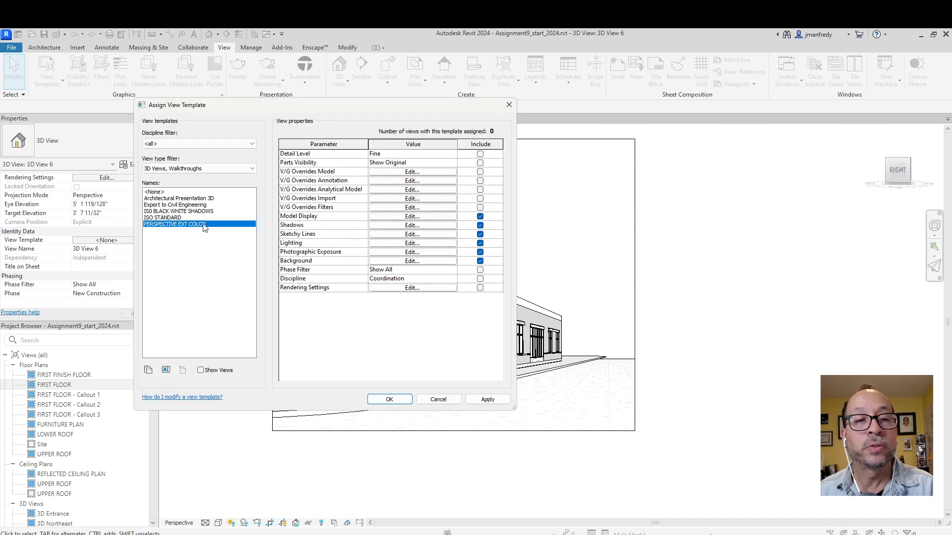
left_click(483, 399)
left_click(396, 399)
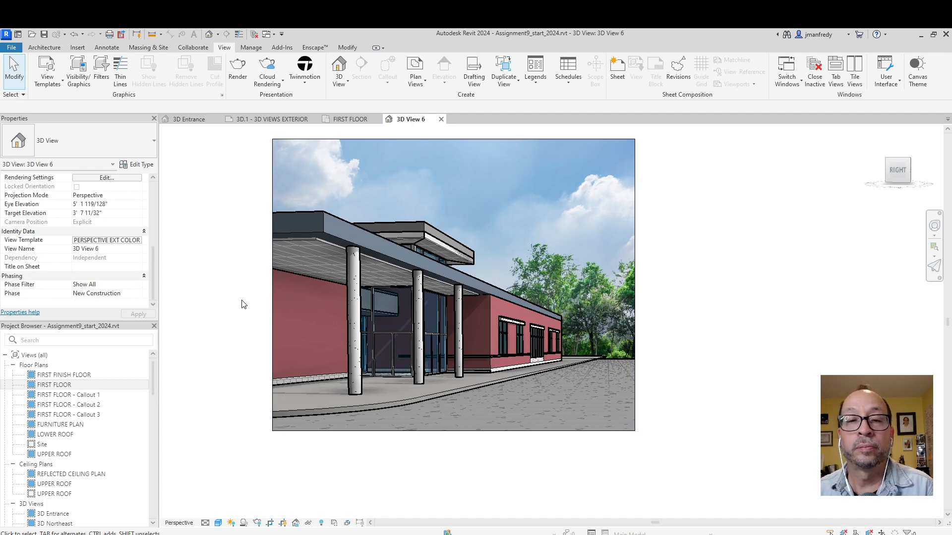
- Examine the columns, brick walls, roof edges and background of the colored camera view up close
scroll(258, 314, "up", 3)
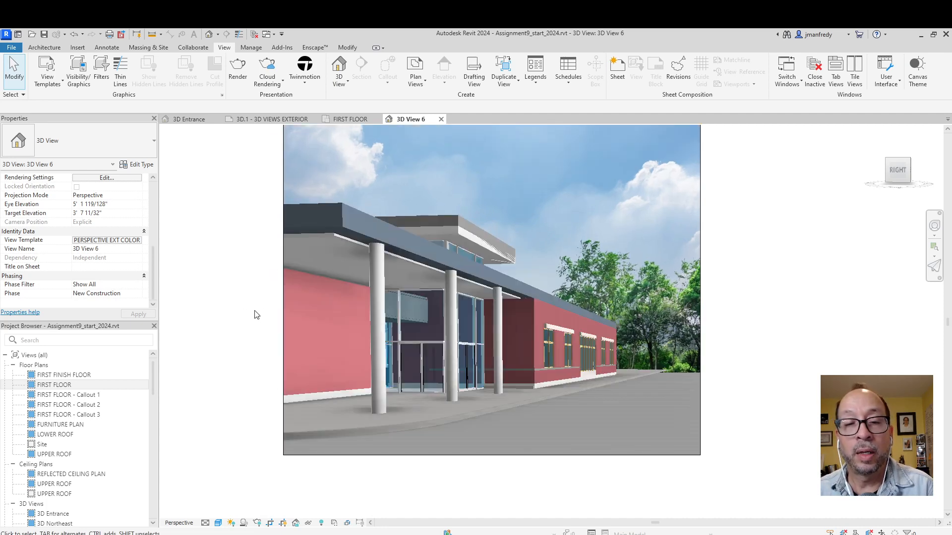
scroll(382, 335, "up", 2)
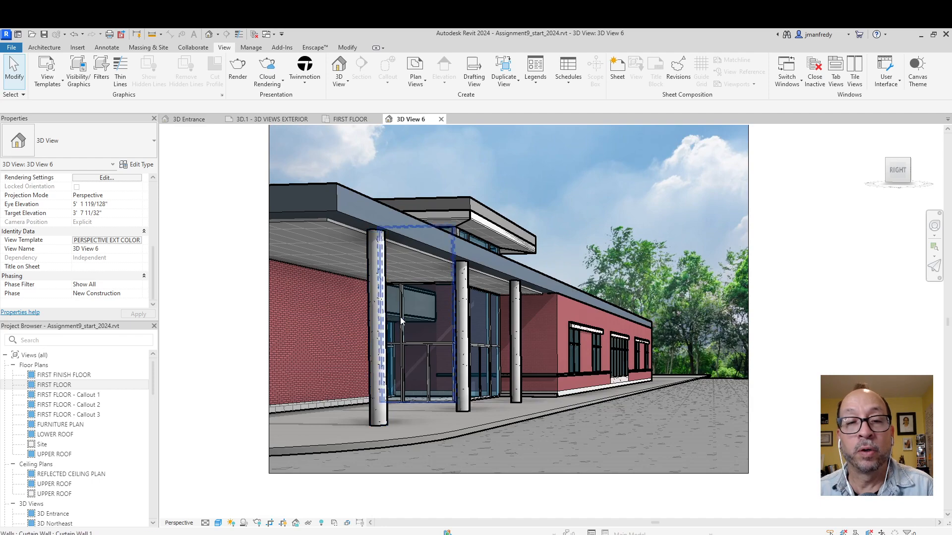
scroll(400, 317, "up", 2)
scroll(363, 265, "up", 3)
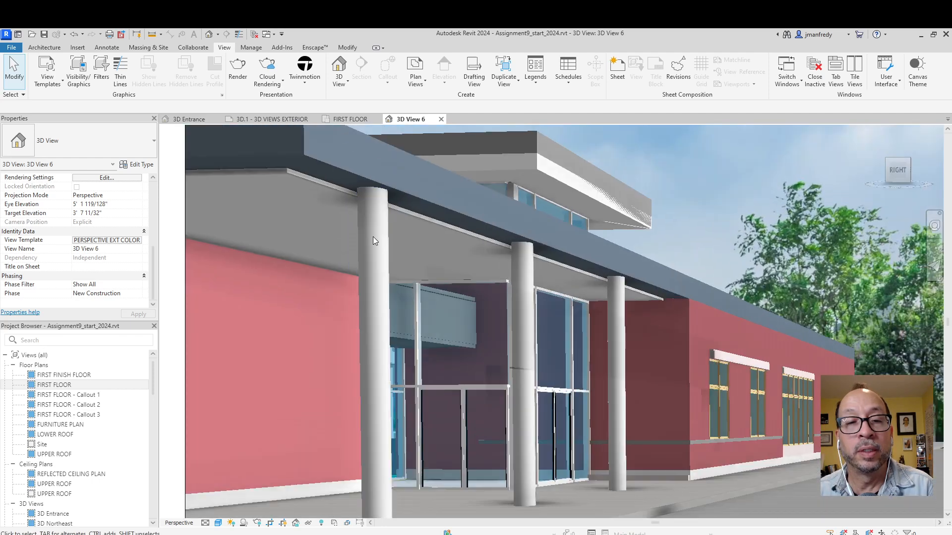
scroll(388, 239, "down", 5)
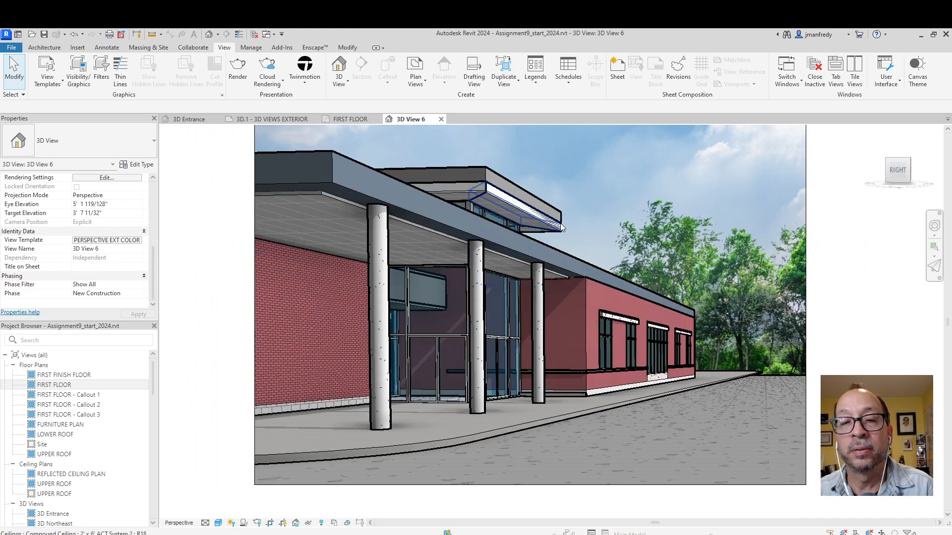
scroll(526, 288, "up", 5)
scroll(519, 284, "down", 4)
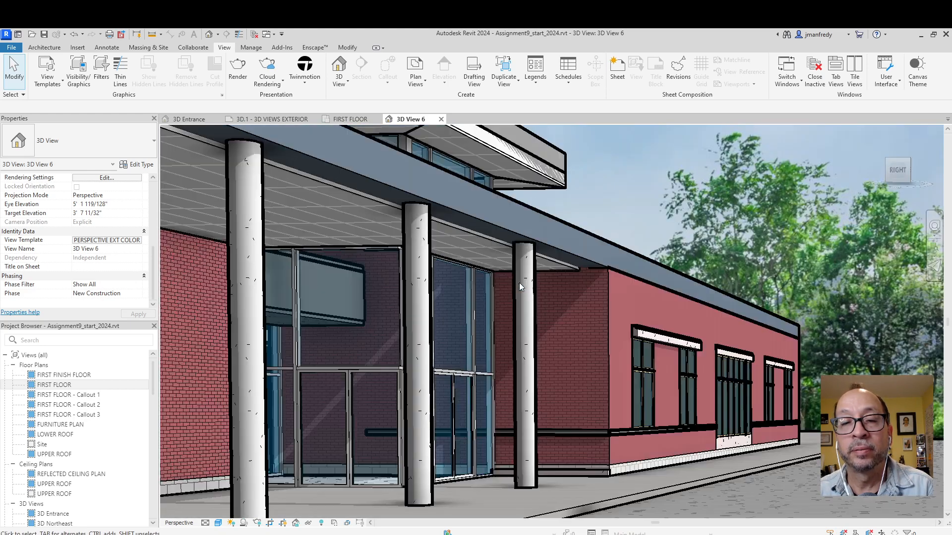
- Set the eye elevation and target elevation of the 3D View 6 camera both to 5' 0"
scroll(519, 284, "up", 3)
scroll(519, 284, "down", 5)
middle_click_drag(250, 323, 267, 343)
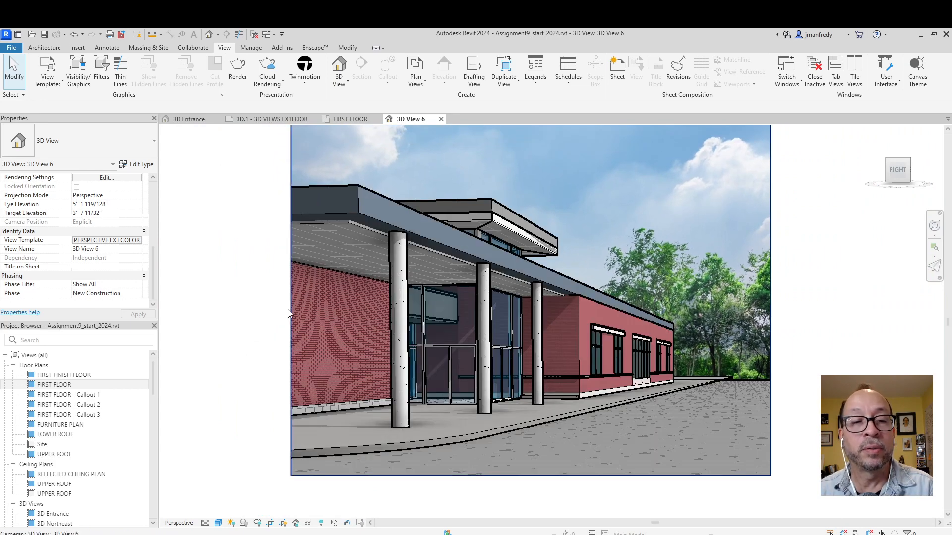
left_click(291, 339)
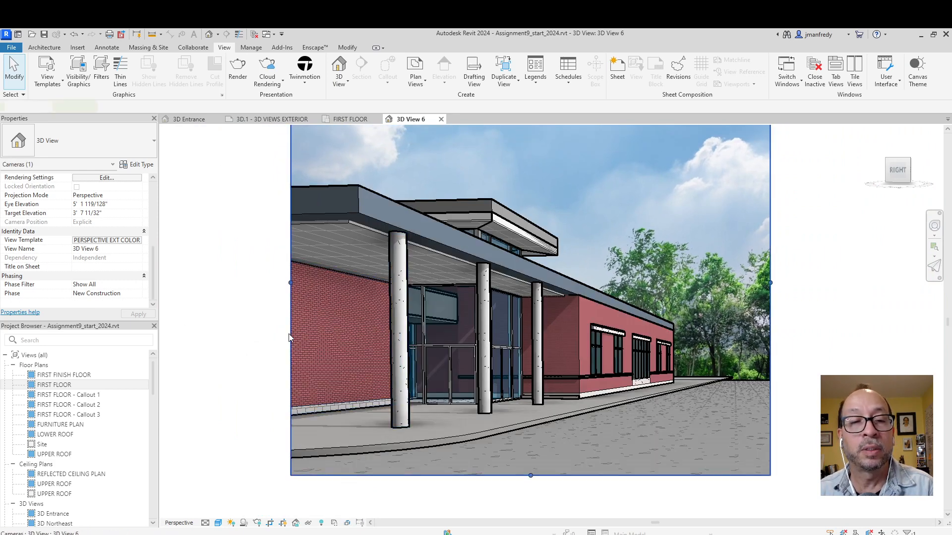
left_click(118, 205)
type("5")
key("Tab")
type("5")
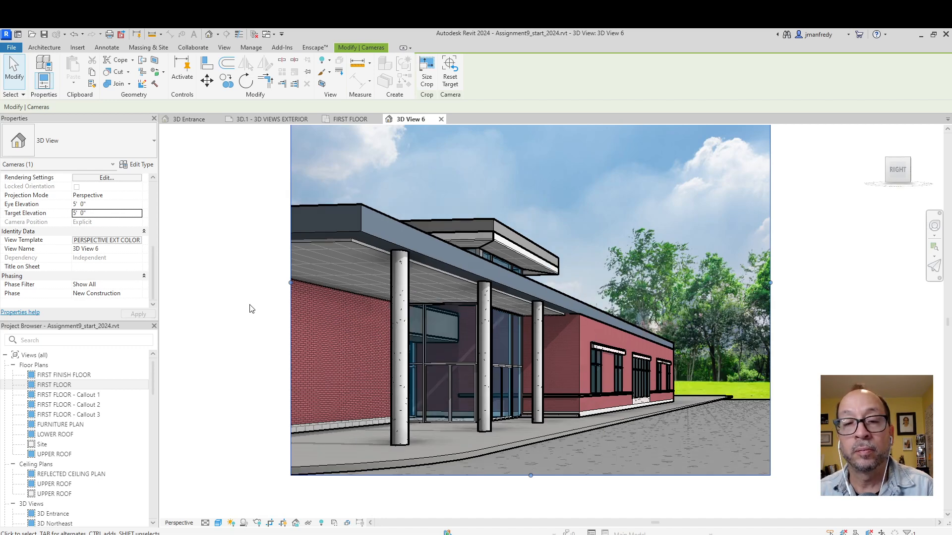
- Detach the view template from 3D View 6 by setting it to <None>
left_click(137, 242)
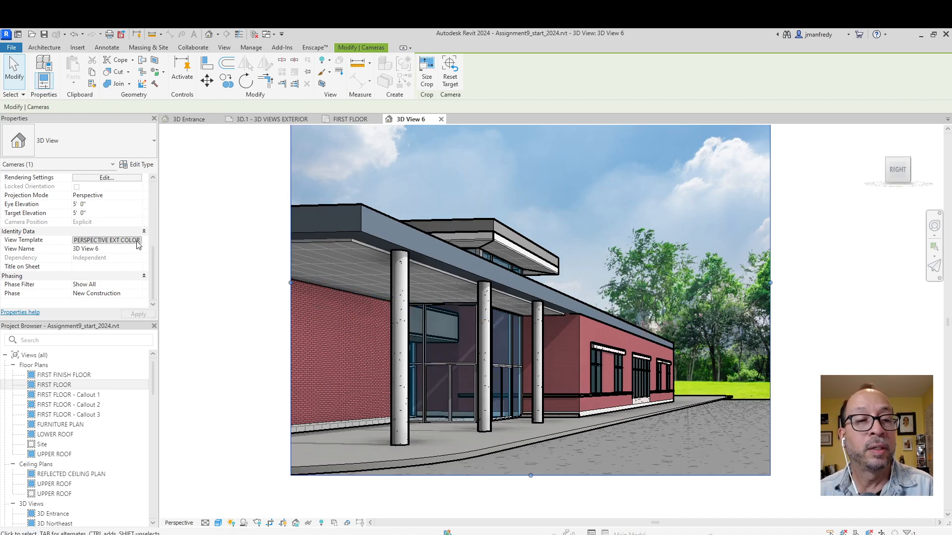
left_click(158, 192)
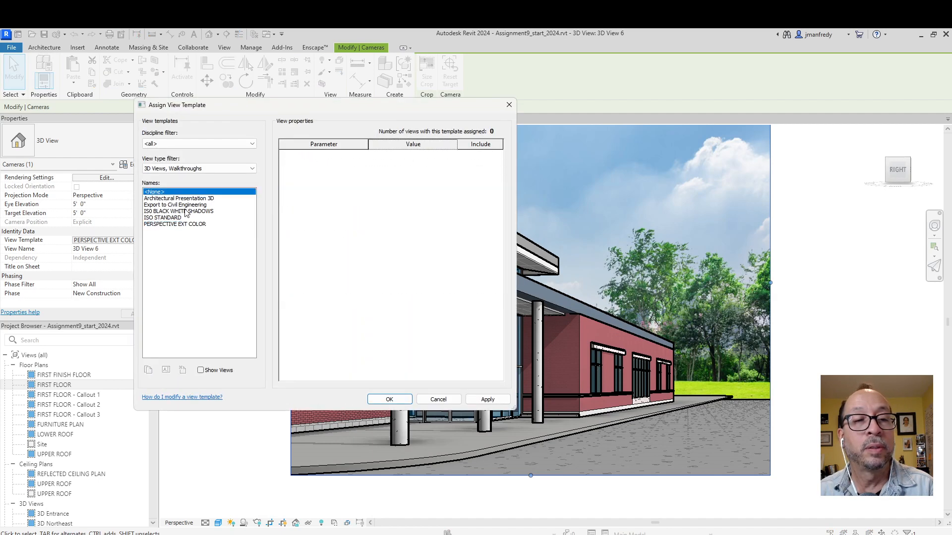
left_click(388, 399)
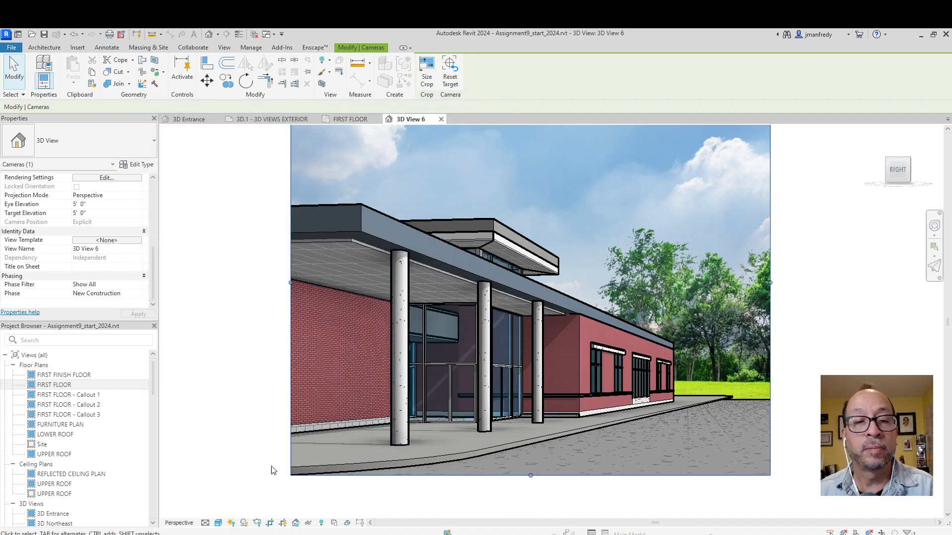
- Try <Medium Lines> silhouettes in the camera view's graphic display options and settle on <Thin Lines>
left_click(219, 523)
left_click(251, 448)
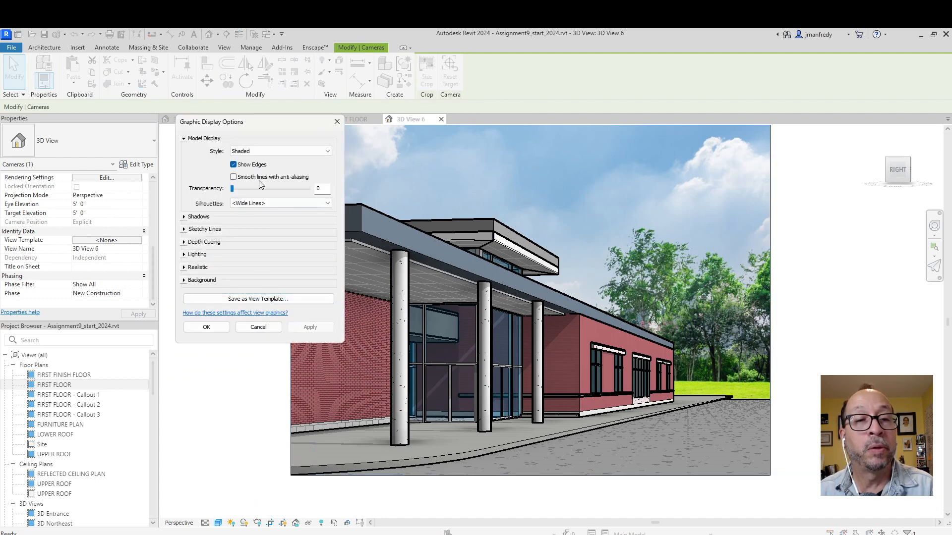
left_click(255, 203)
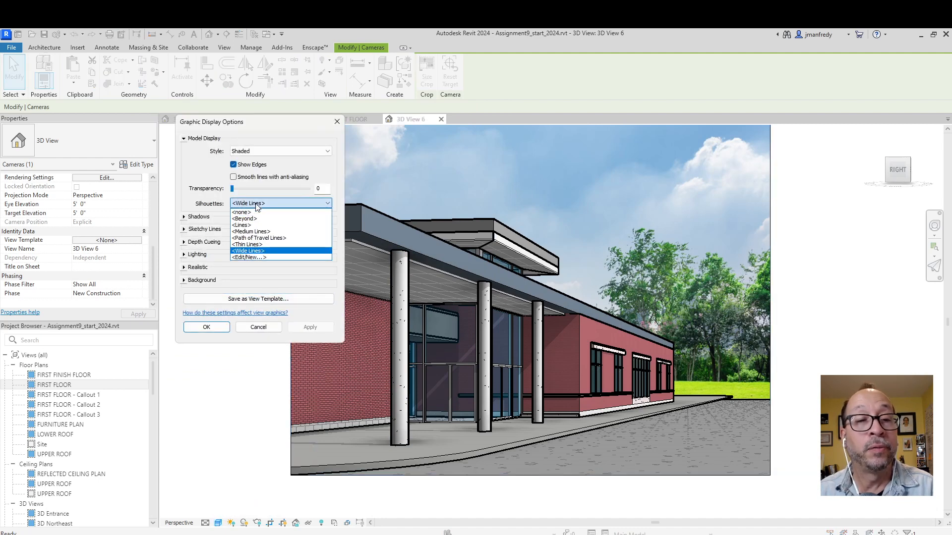
left_click(251, 231)
left_click(309, 327)
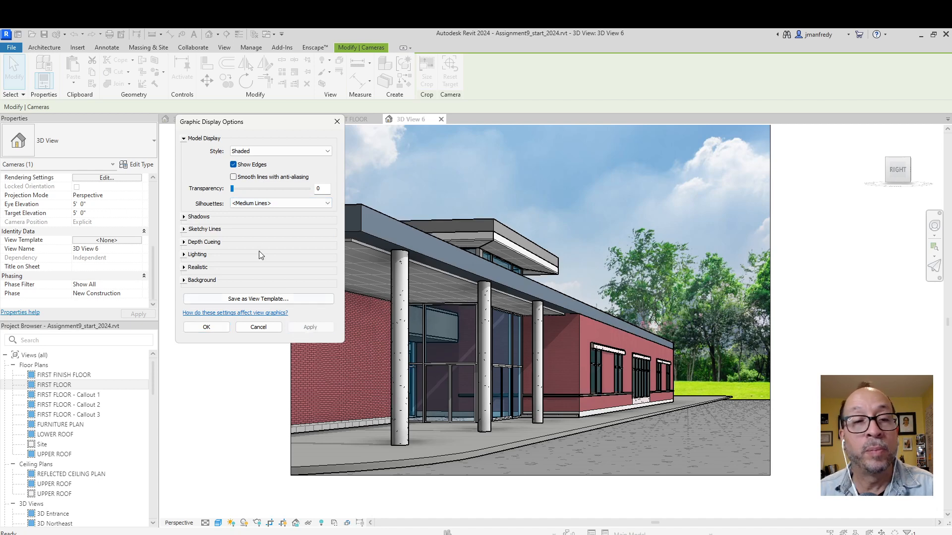
left_click(271, 203)
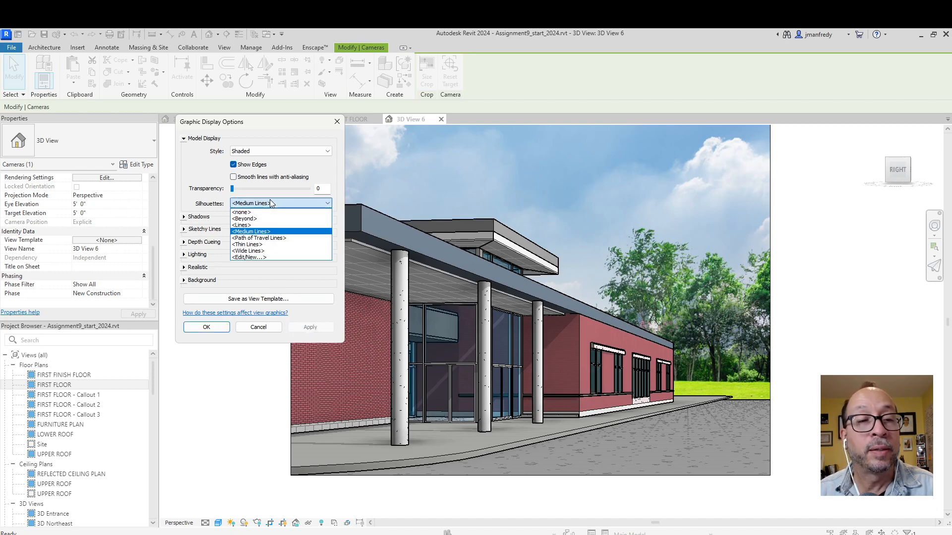
left_click(262, 245)
left_click(298, 327)
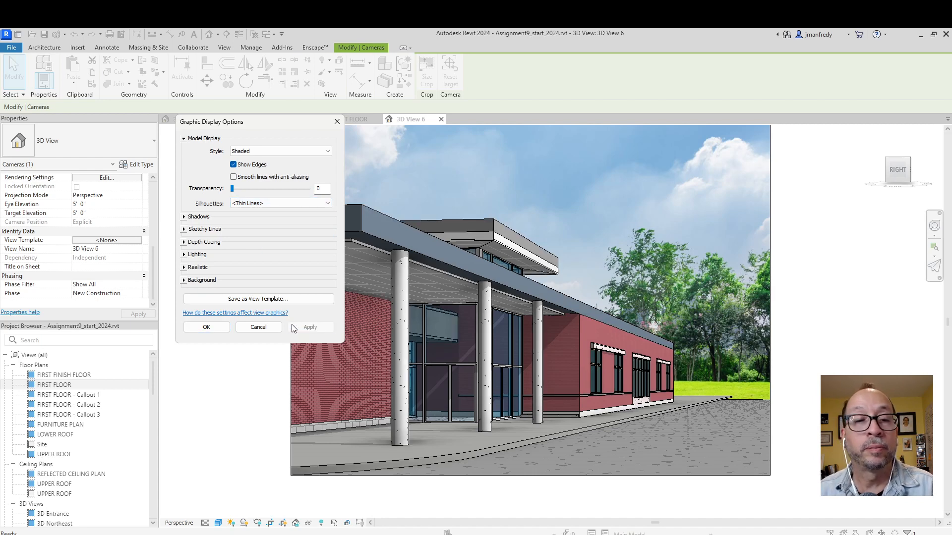
left_click(206, 327)
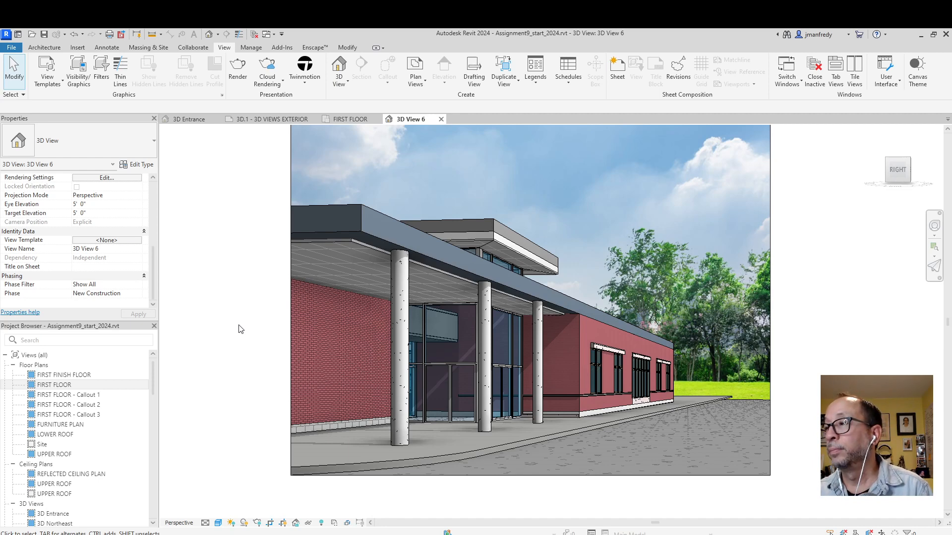
middle_click_drag(247, 321, 258, 331)
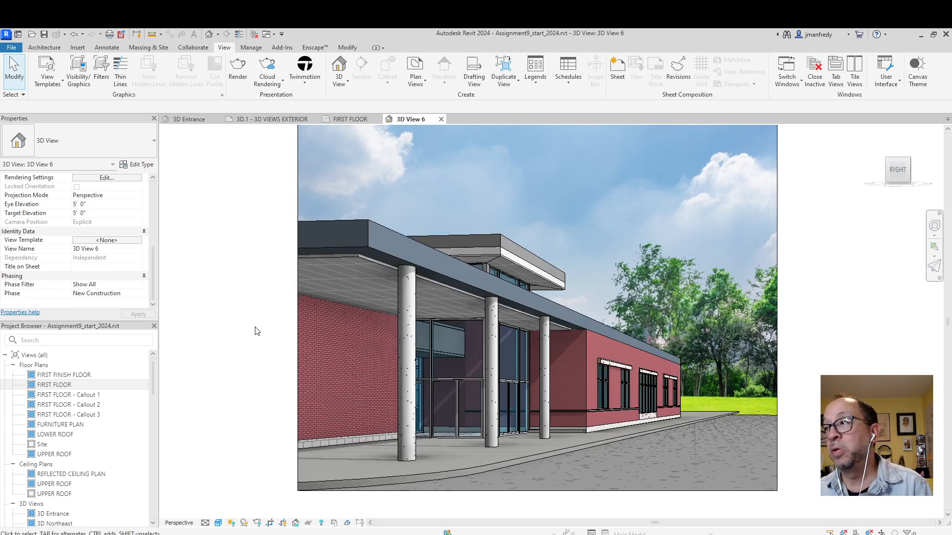
scroll(257, 332, "down", 1)
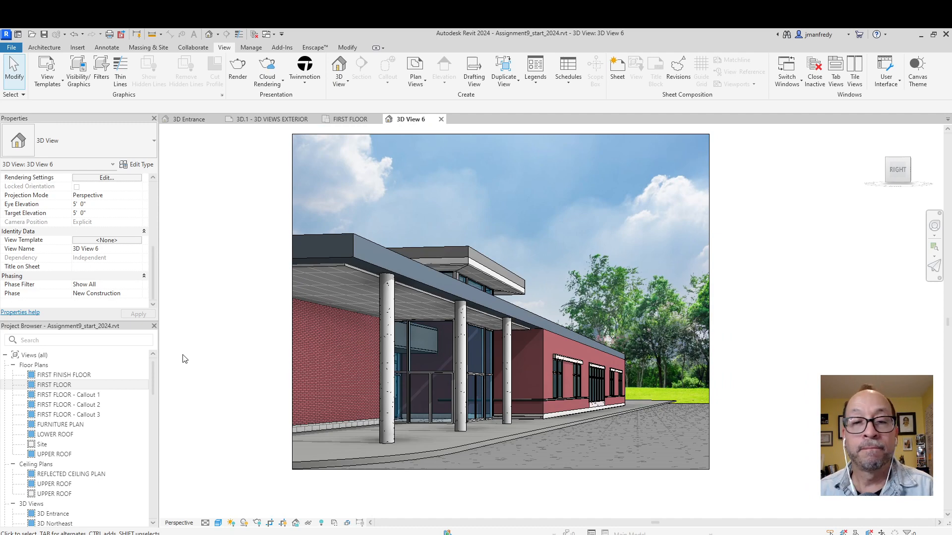
- Open the sheet 3D.2 - 3D VIEWS EXTERIOR
scroll(154, 441, "down", 5)
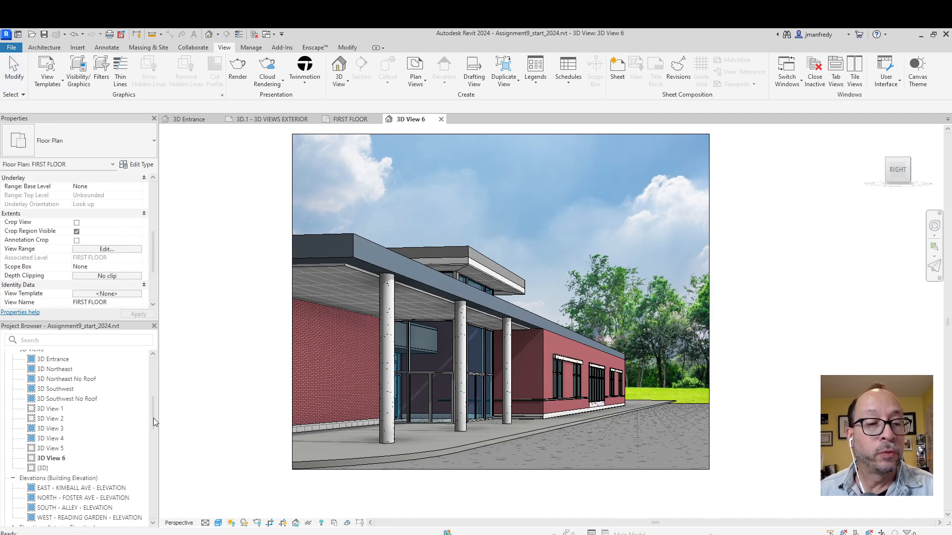
scroll(154, 419, "down", 2)
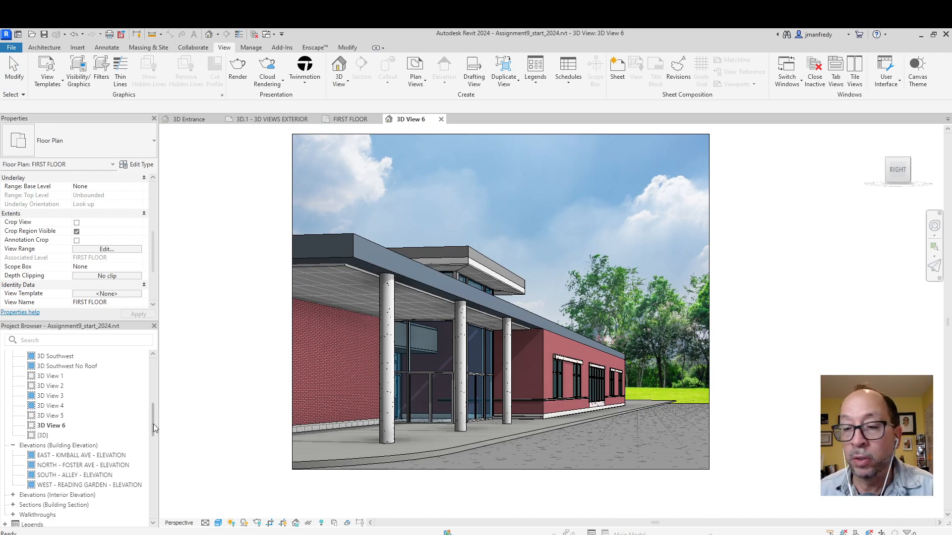
left_click_drag(154, 423, 153, 465)
double_click(57, 465)
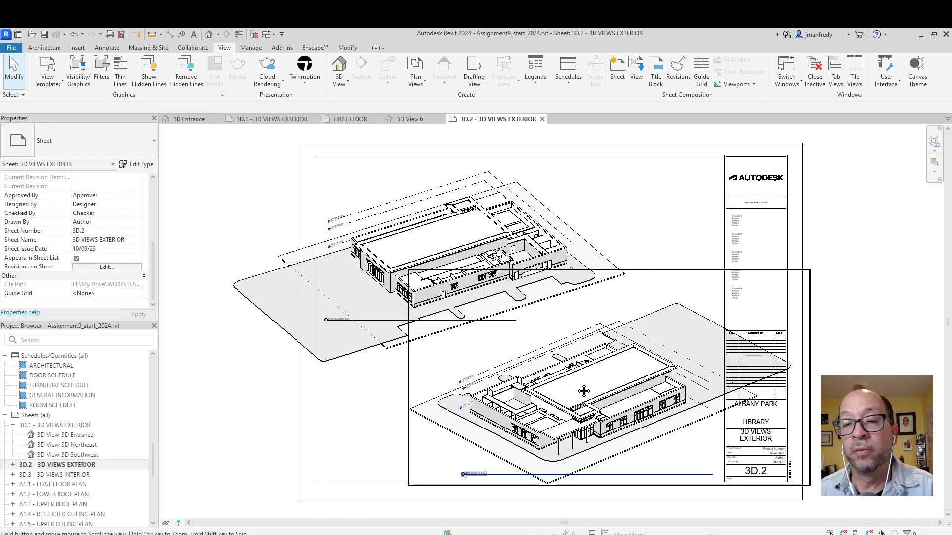
- Activate and unlock the 3D Southwest No Roof view on the sheet, and orient it to the top-front-left isometric corner
middle_click_drag(583, 391, 574, 366)
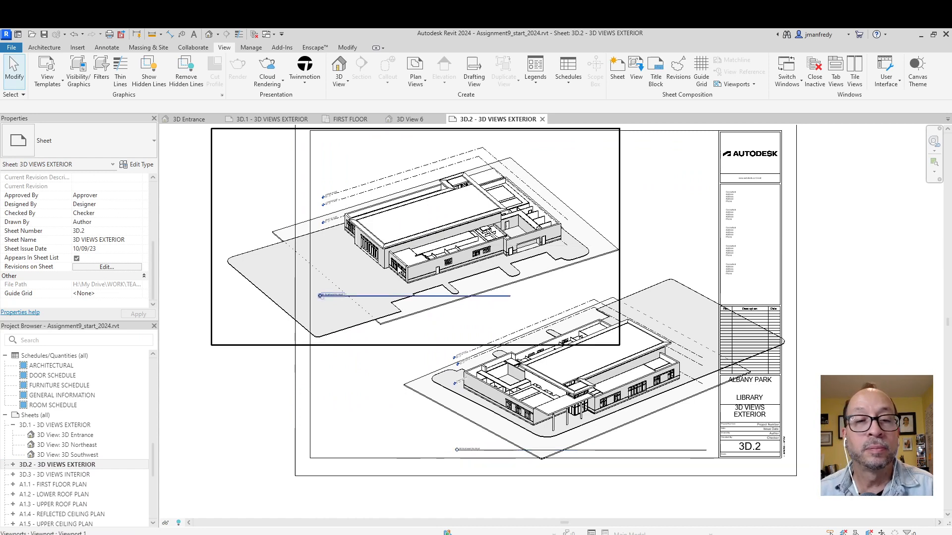
double_click(413, 228)
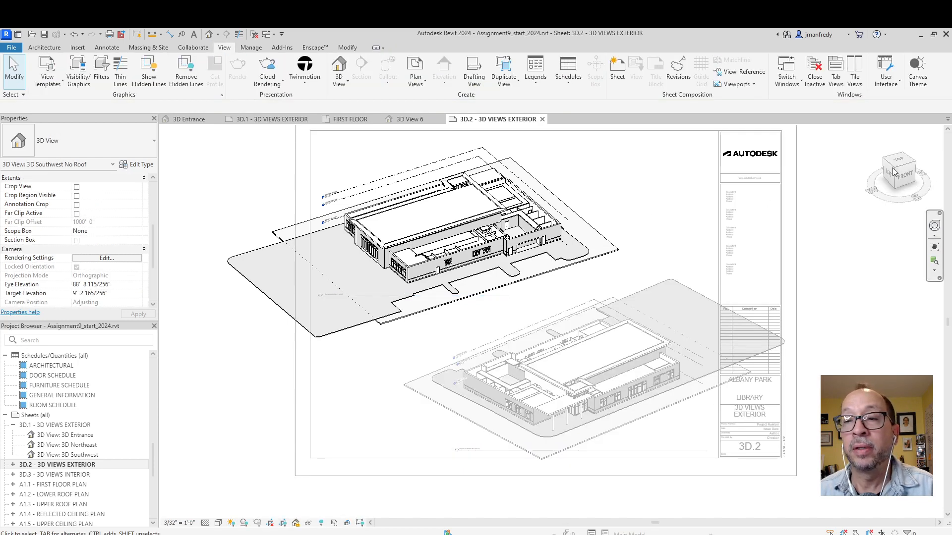
left_click(296, 523)
left_click(317, 511)
left_click(896, 166)
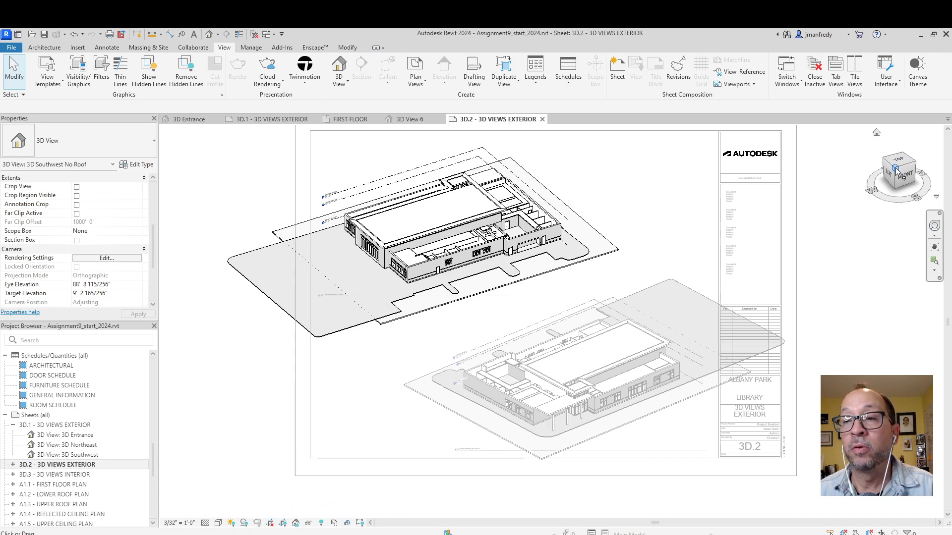
double_click(348, 495)
- Activate the 3D Northeast No Roof view on the sheet, save its orientation and lock it
double_click(583, 357)
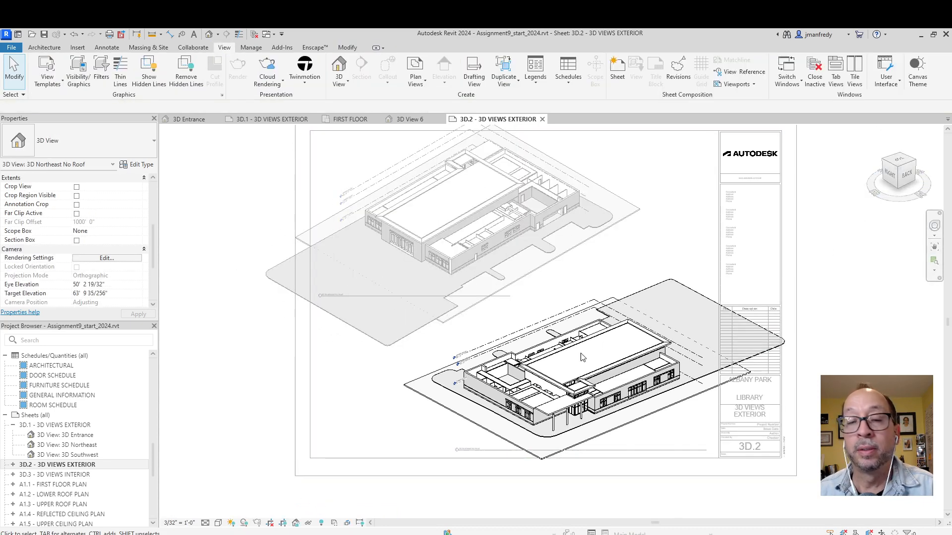
left_click(296, 523)
left_click(317, 493)
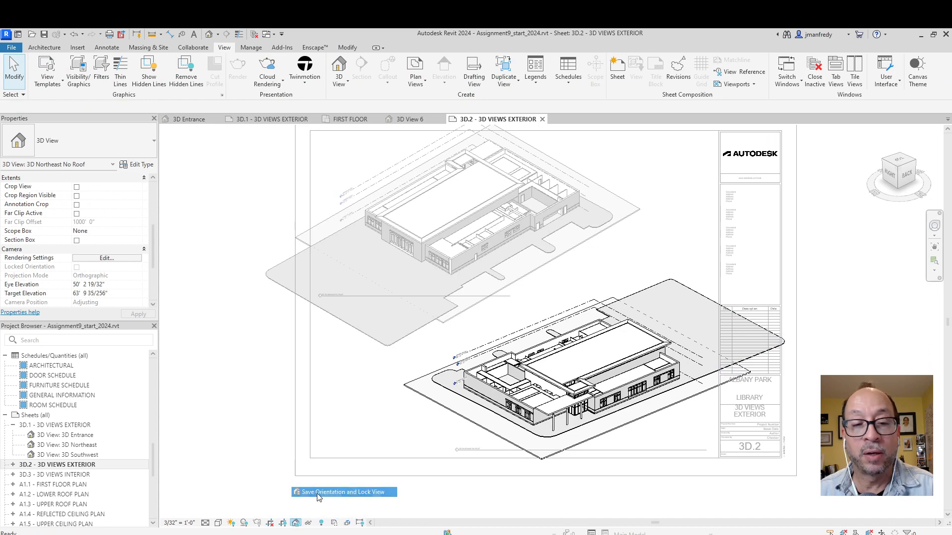
double_click(888, 187)
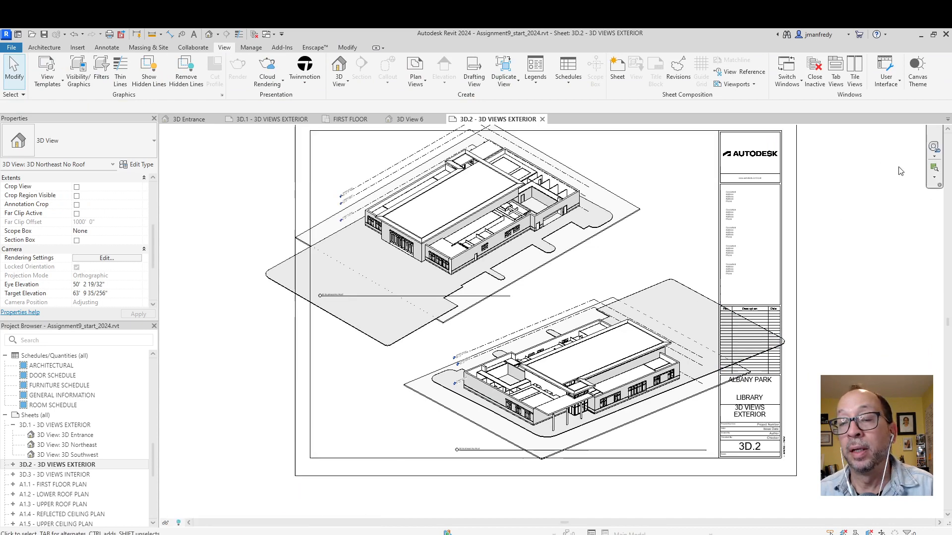
- Unlock the 3D Northeast No Roof view on the sheet and orient it to the top-right-back isometric corner
double_click(598, 336)
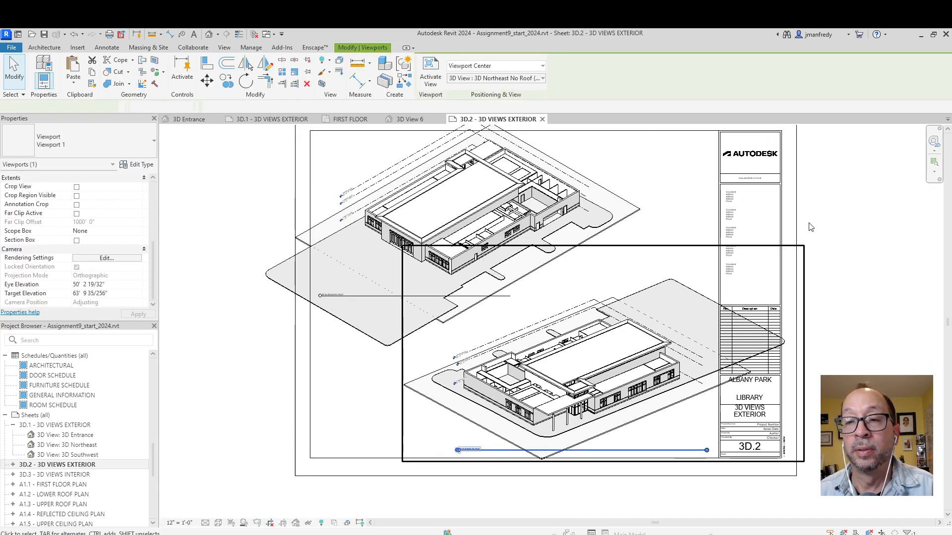
left_click(296, 522)
left_click(312, 510)
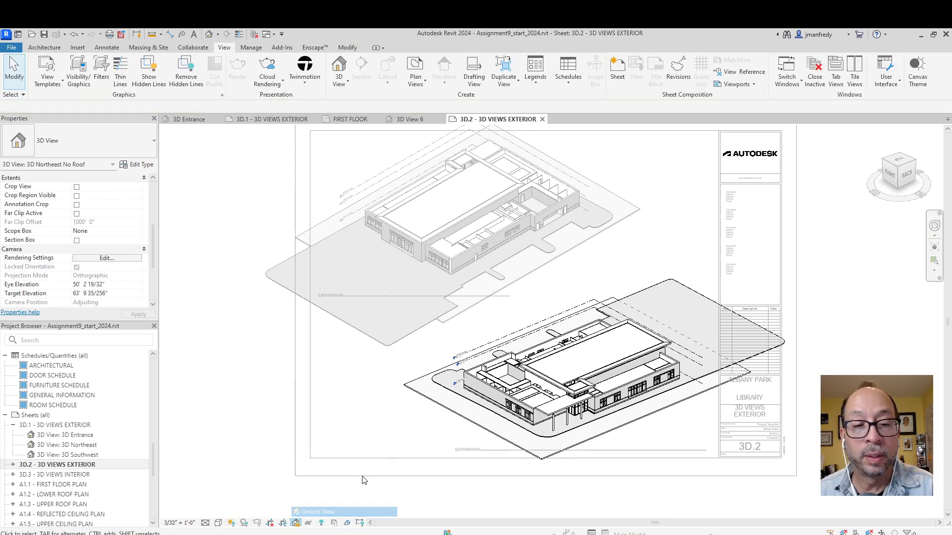
left_click(898, 167)
scroll(817, 269, "down", 2)
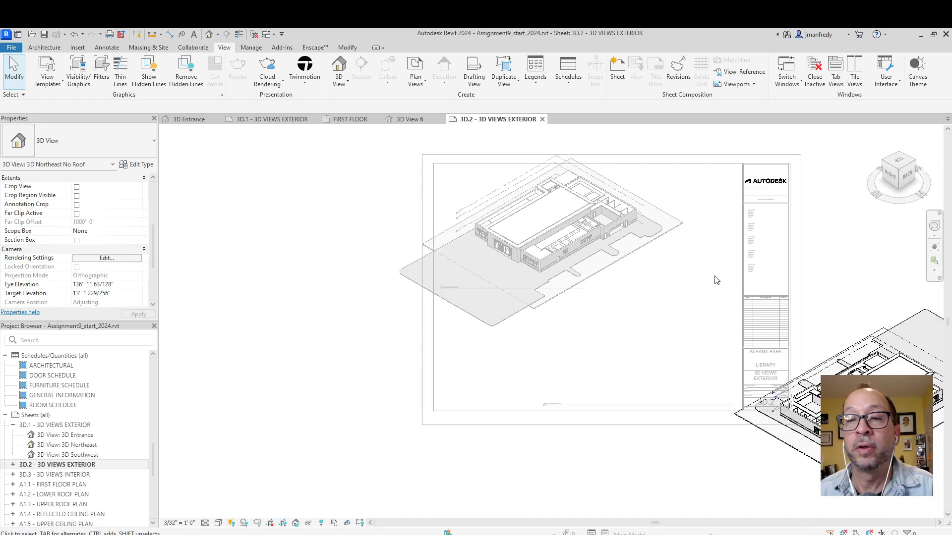
double_click(716, 278)
middle_click_drag(709, 298, 685, 304)
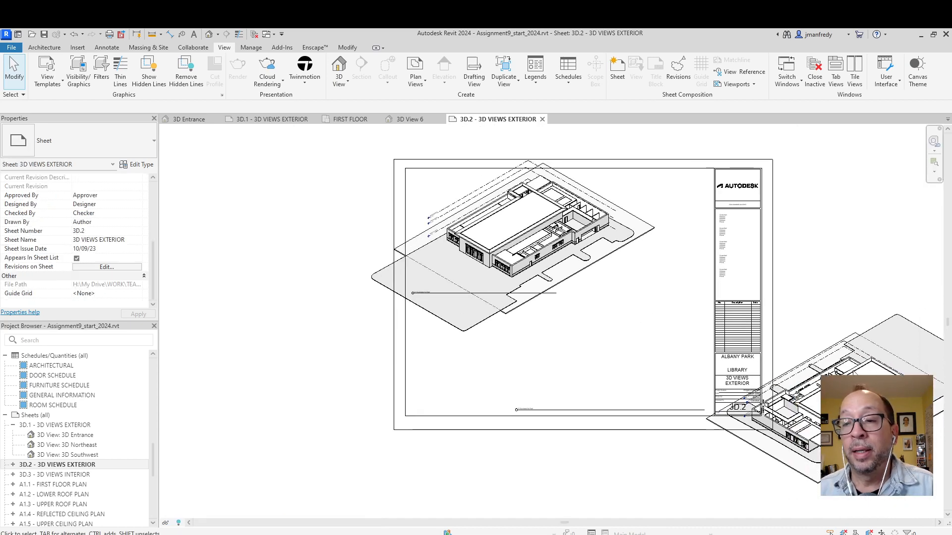
middle_click_drag(857, 380, 669, 340)
scroll(687, 353, "down", 1)
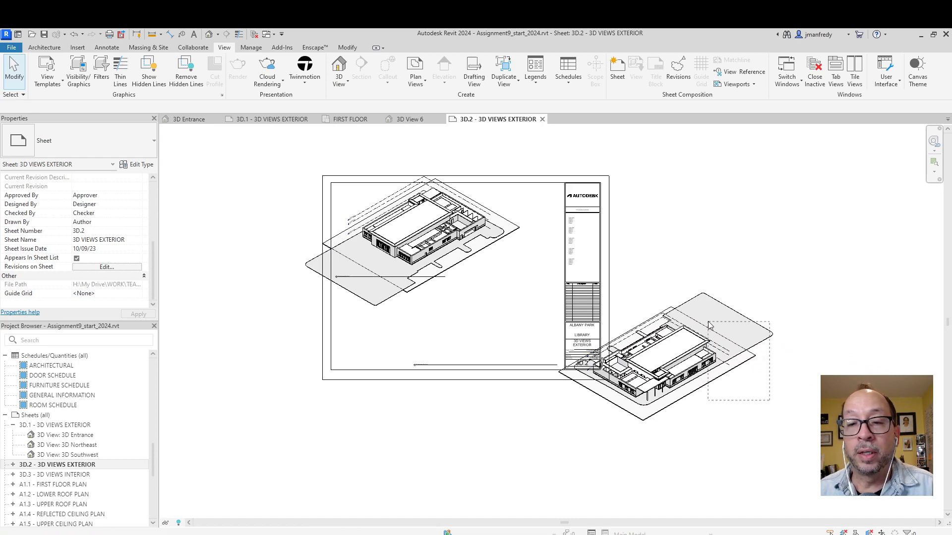
- Open the 3D Northeast No Roof view and hide its Ceilings category through the visibility/graphic overrides
left_click(13, 465)
double_click(74, 475)
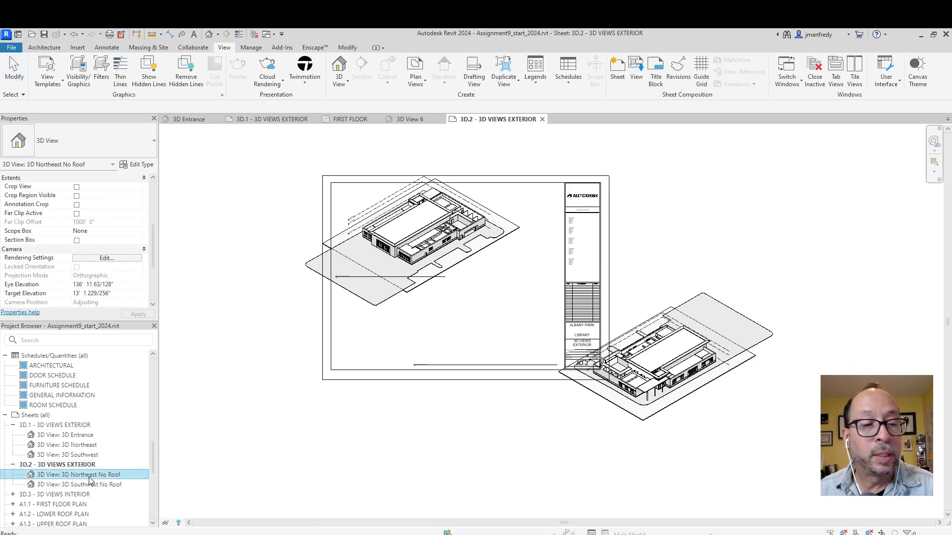
key("v")
key("g")
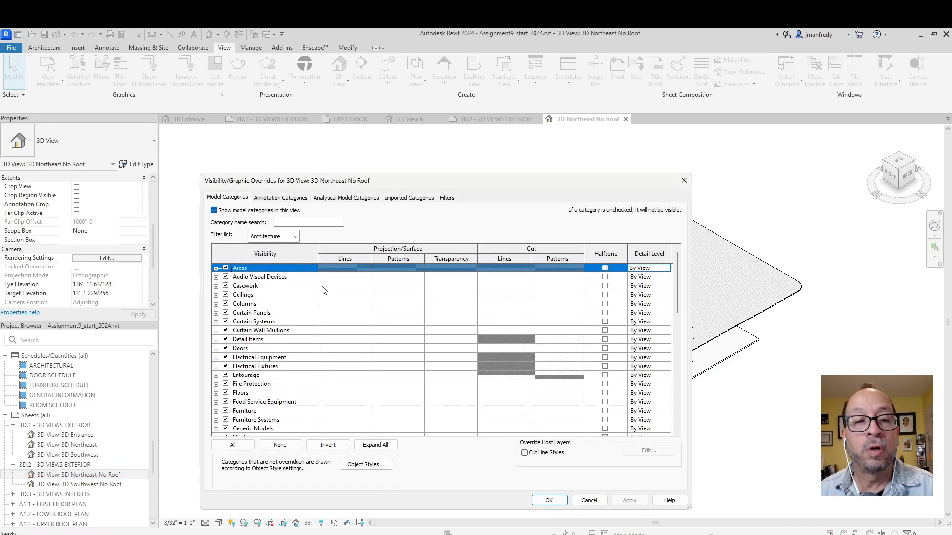
left_click(225, 295)
left_click(629, 501)
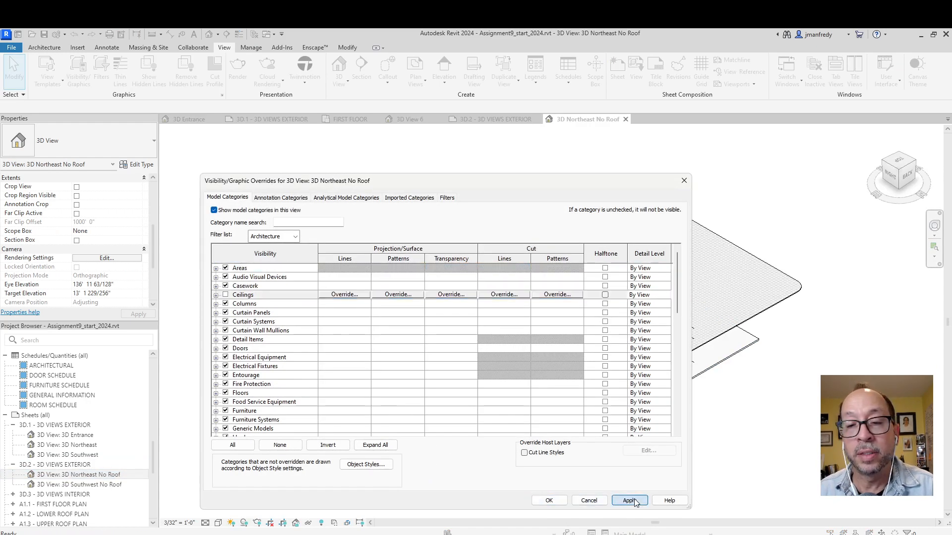
left_click(548, 501)
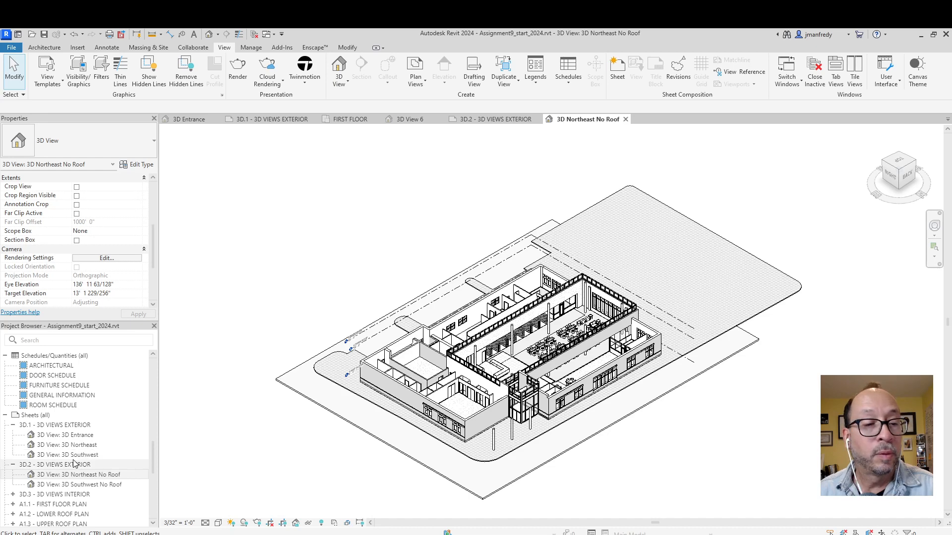
- Open the 3D Southwest No Roof view and hide its Ceilings category through the visibility/graphic overrides
left_click(69, 485)
double_click(70, 485)
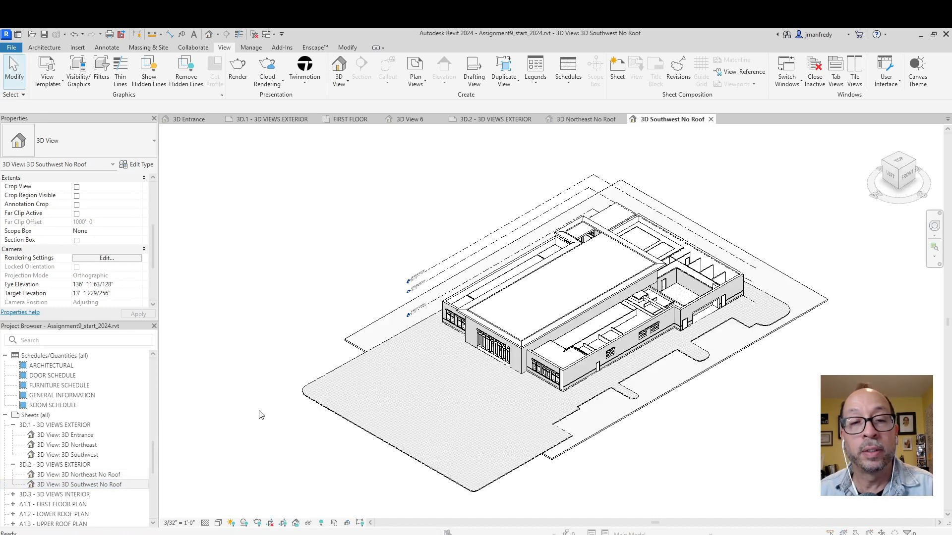
key("v")
key("g")
left_click(255, 367)
key("c")
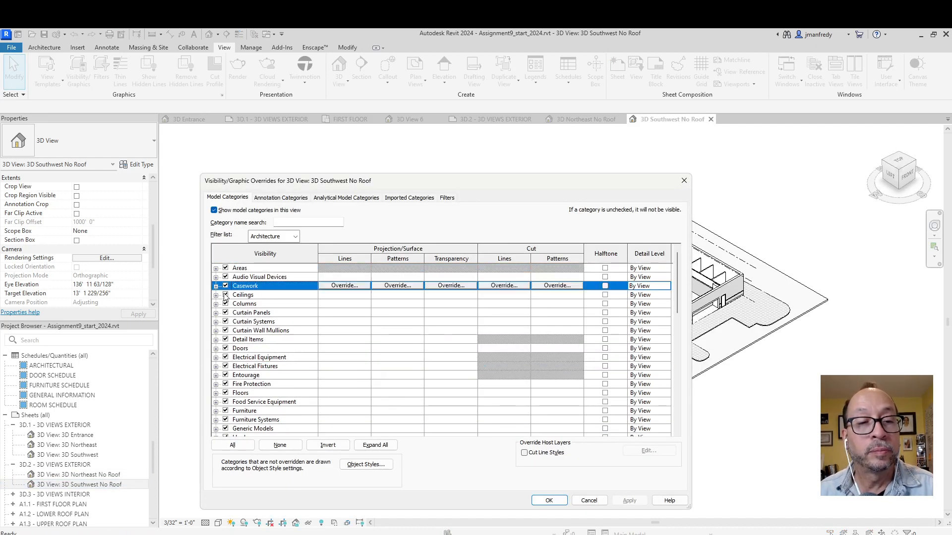
left_click(225, 295)
left_click(549, 501)
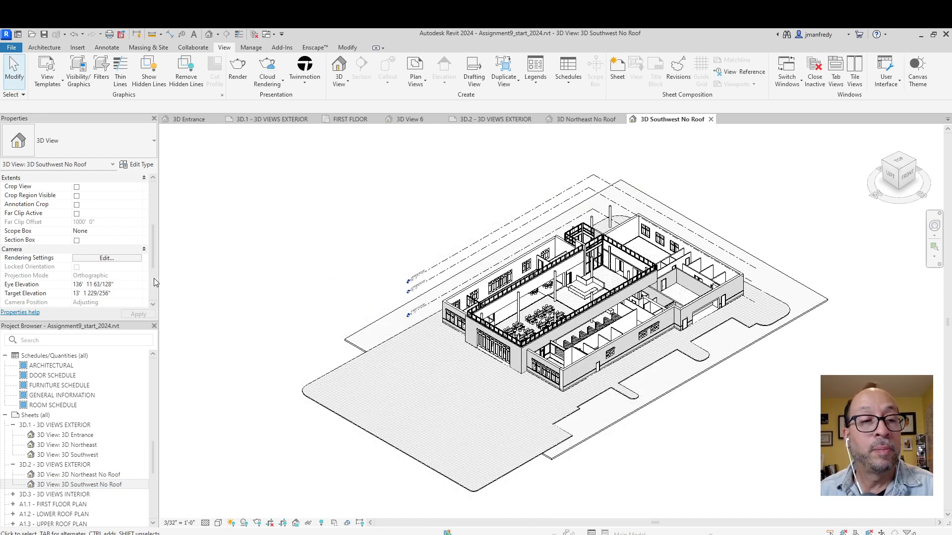
- Apply the ISO BLACK WHITE SHADOWS view template to the 3D Southwest No Roof view
scroll(158, 276, "down", 4)
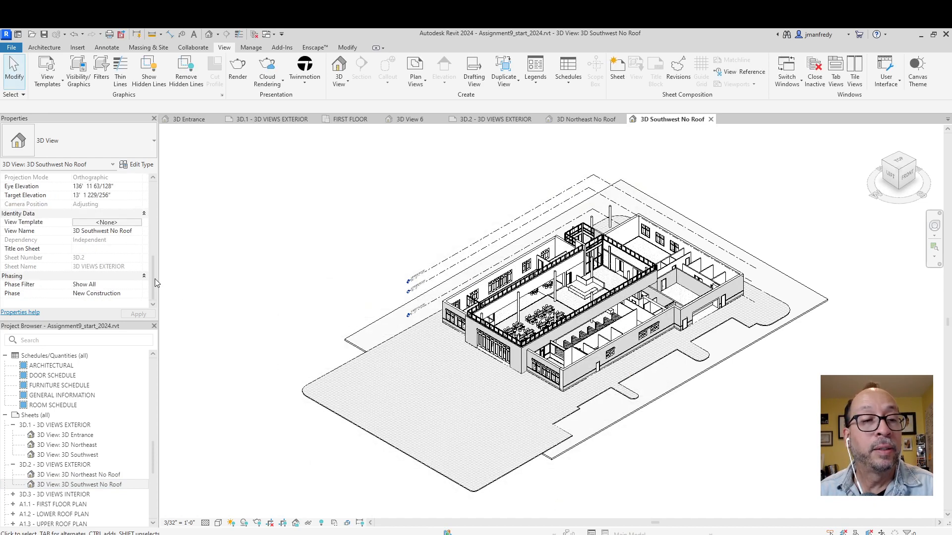
left_click(121, 223)
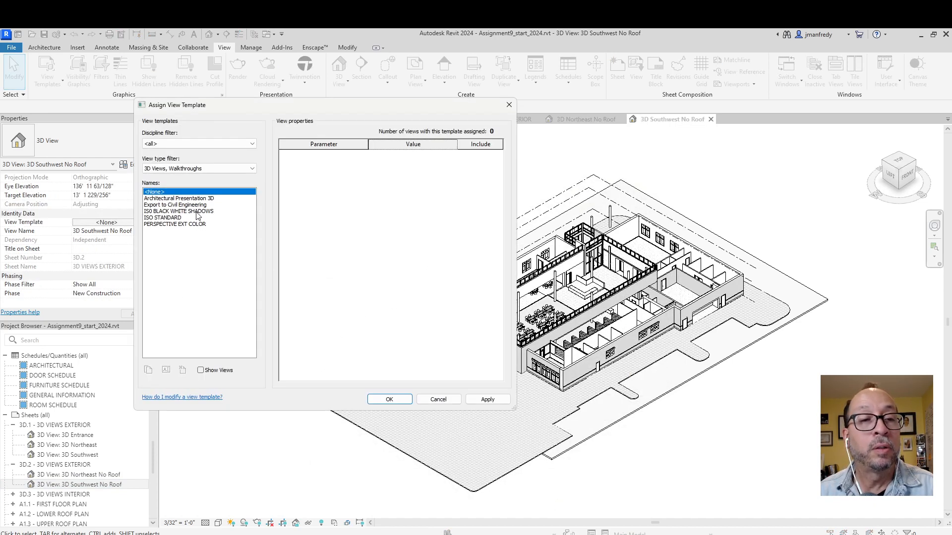
left_click(197, 211)
left_click(194, 226)
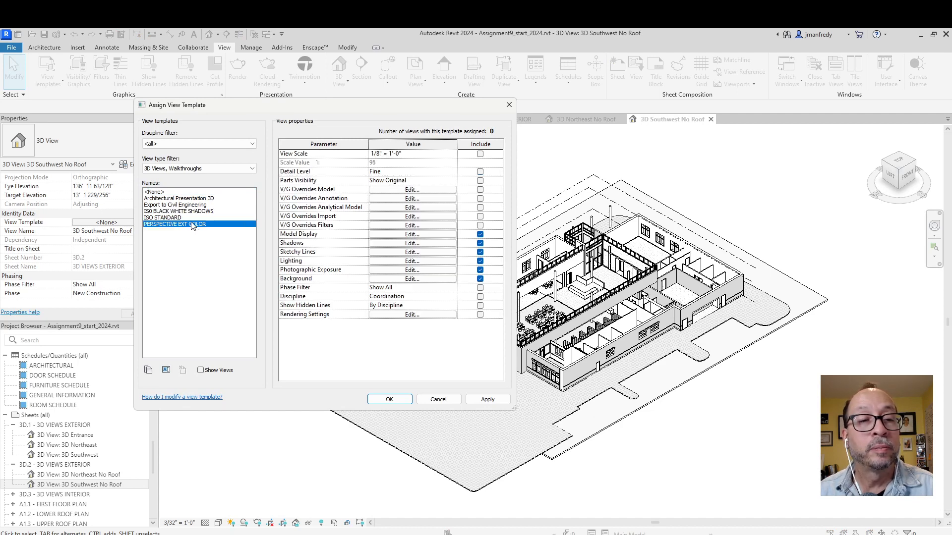
left_click(201, 212)
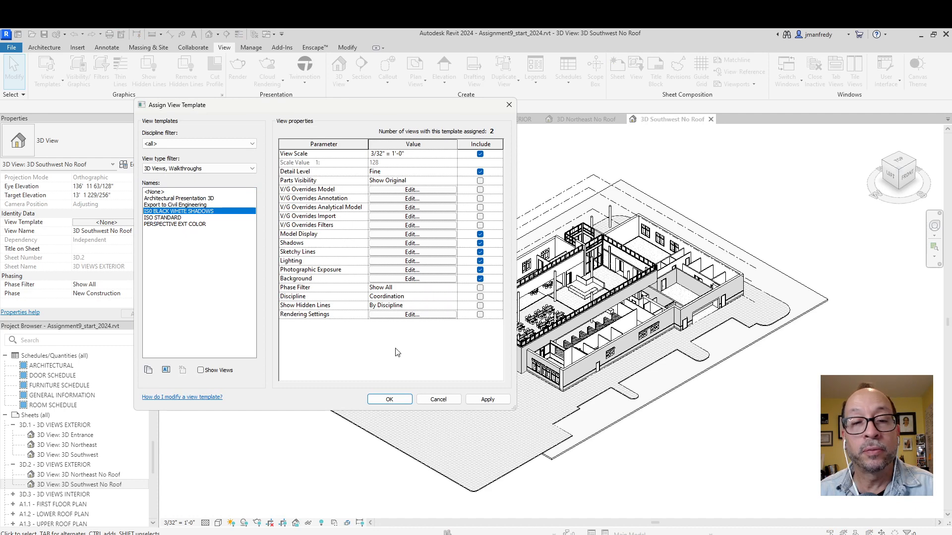
left_click(488, 399)
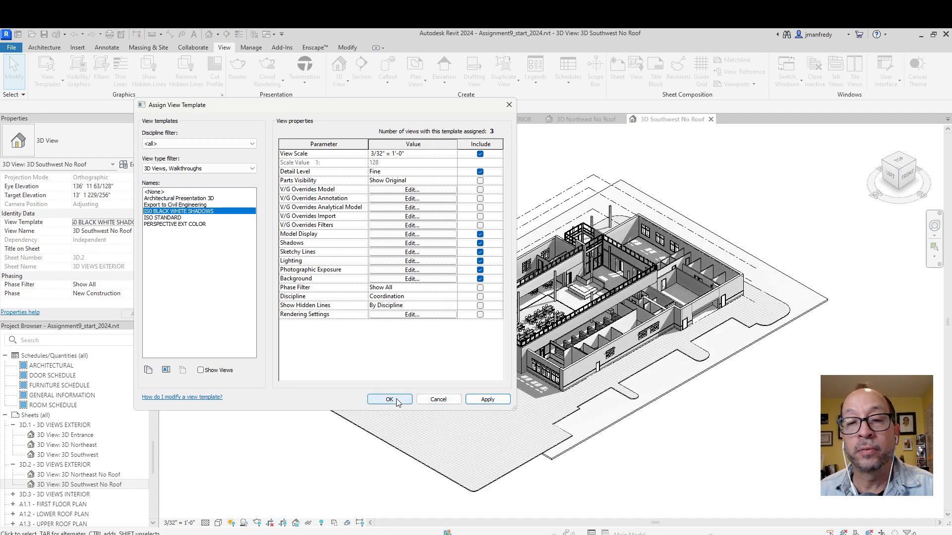
- Assign the PERSPECTIVE EXT COLOR view template to the 3D Southwest No Roof view
left_click_drag(430, 108, 453, 128)
left_click(217, 244)
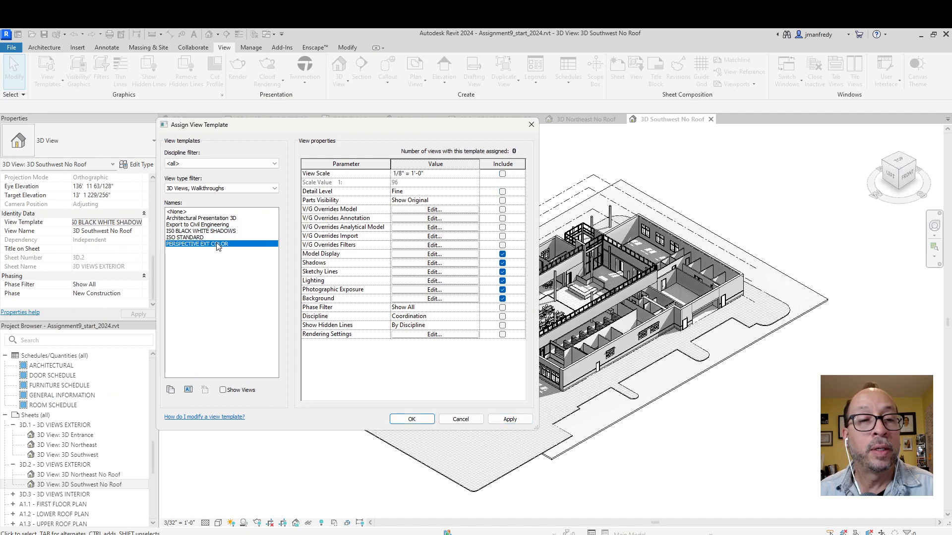
left_click(510, 419)
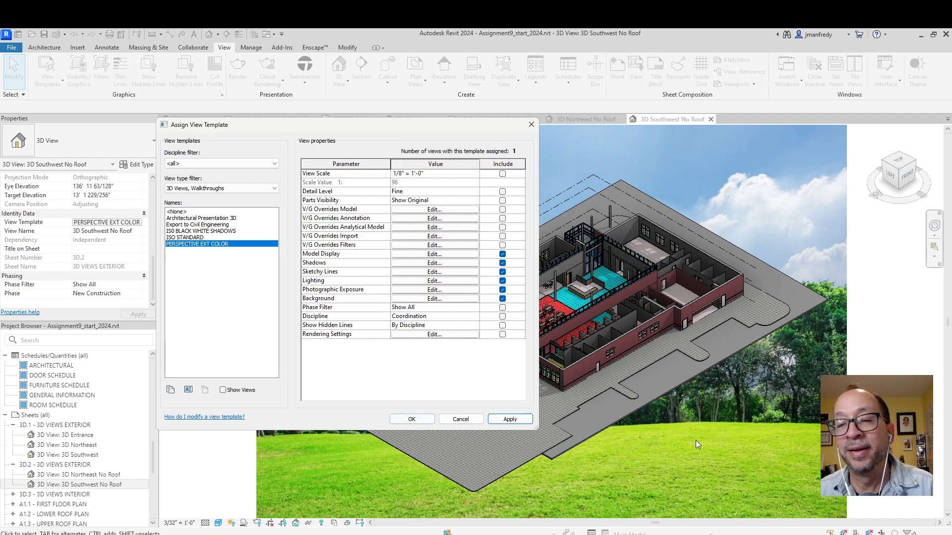
left_click(412, 421)
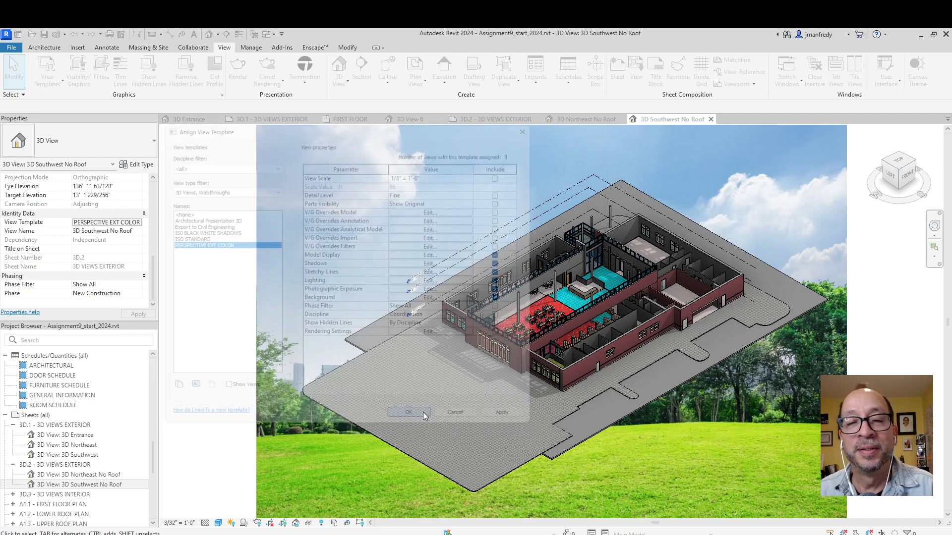
- Detach the view template from the 3D Southwest No Roof view by setting it to None
left_click(114, 223)
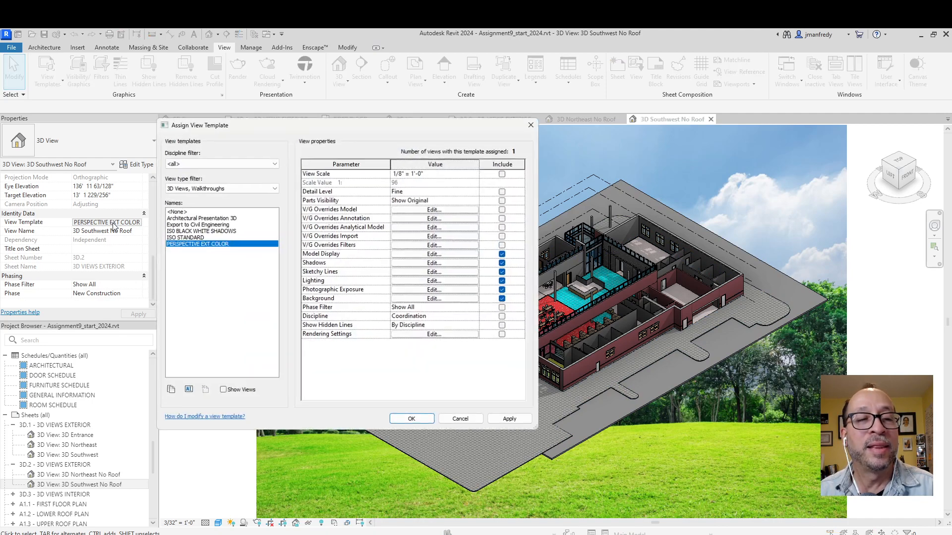
left_click(176, 212)
left_click(405, 419)
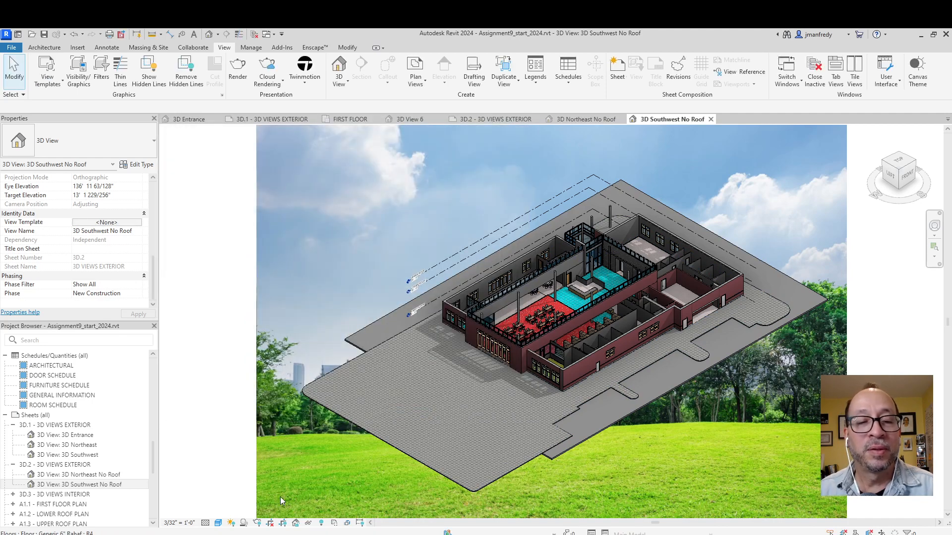
- Set the 3D Southwest No Roof view's background to None in the graphic display options
left_click(218, 523)
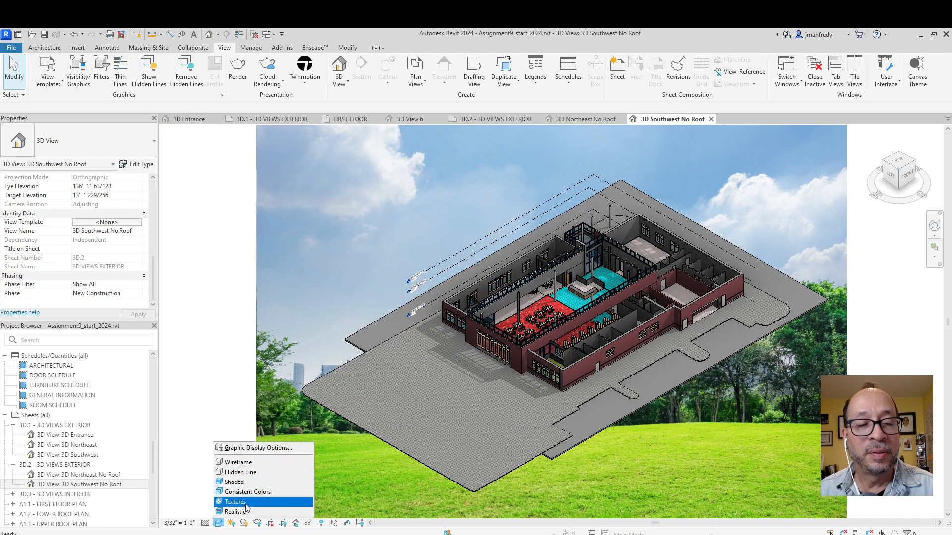
left_click(265, 447)
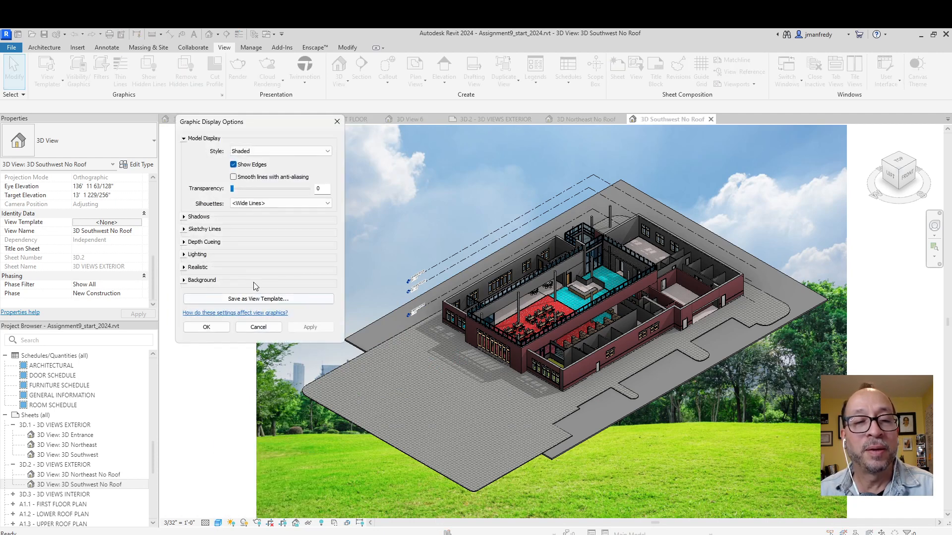
left_click(189, 281)
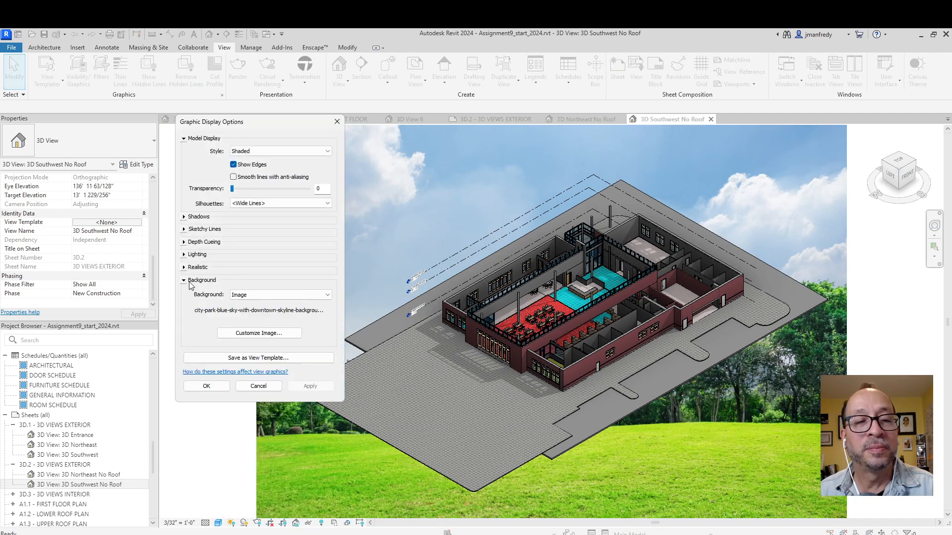
left_click(261, 334)
key("Escape")
left_click(255, 295)
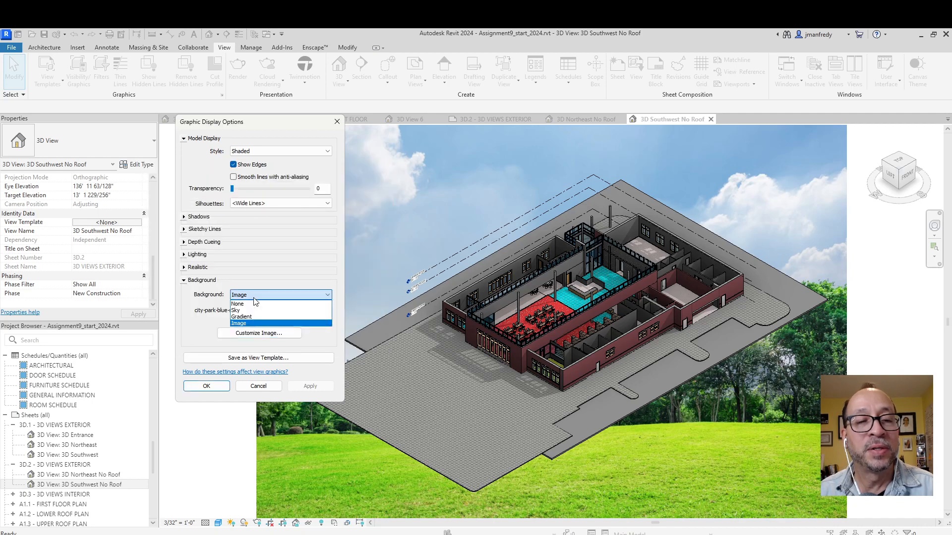
left_click(254, 307)
left_click(312, 388)
left_click(222, 386)
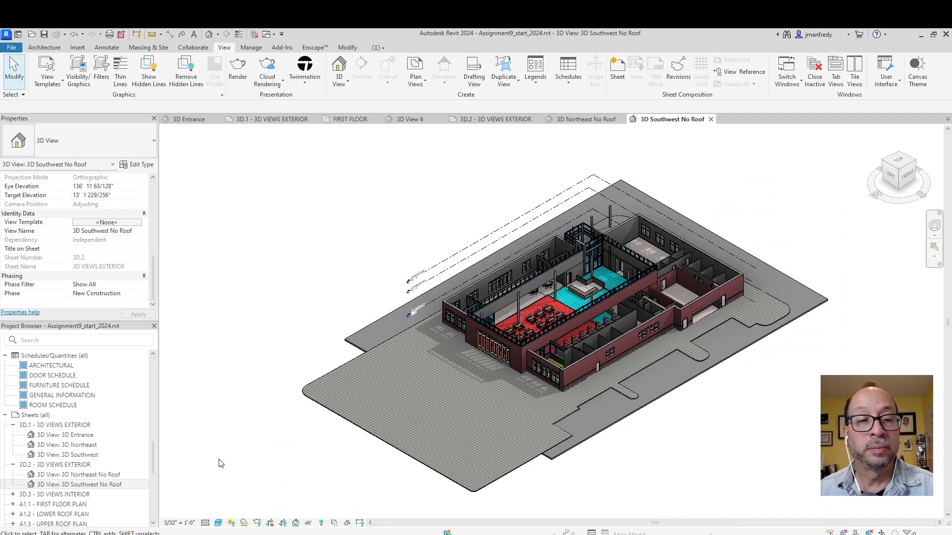
- Save the 3D Southwest No Roof view's graphic display settings as a view template named ISO COLOR NO BACKGROUND
left_click(218, 523)
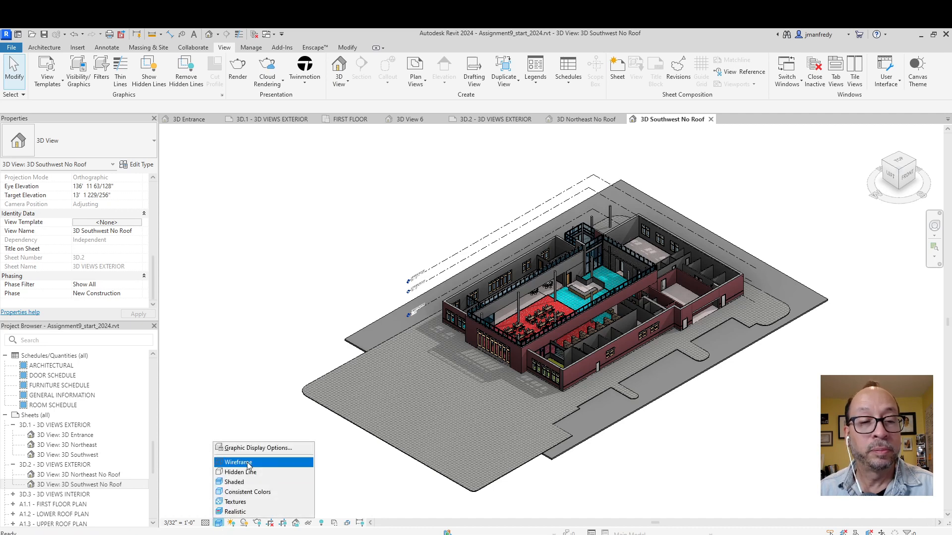
left_click(257, 449)
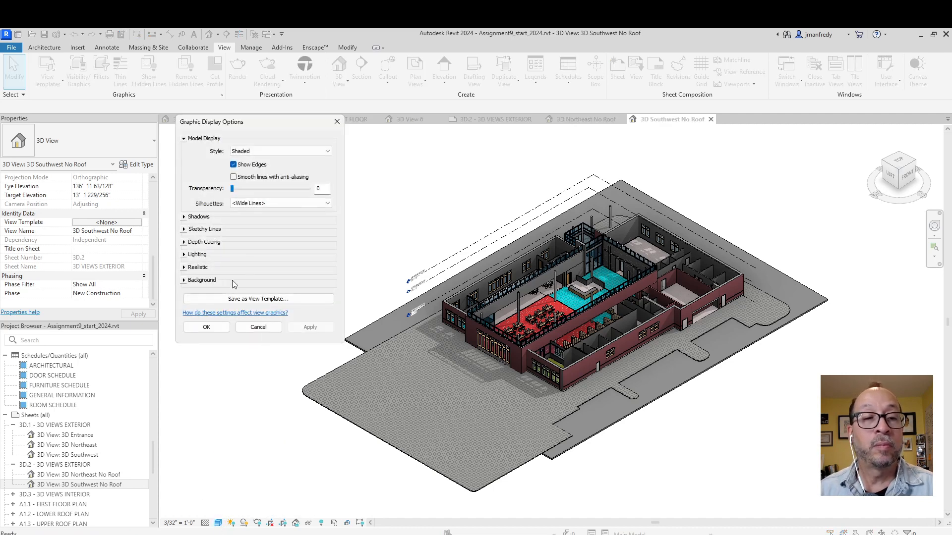
left_click(250, 301)
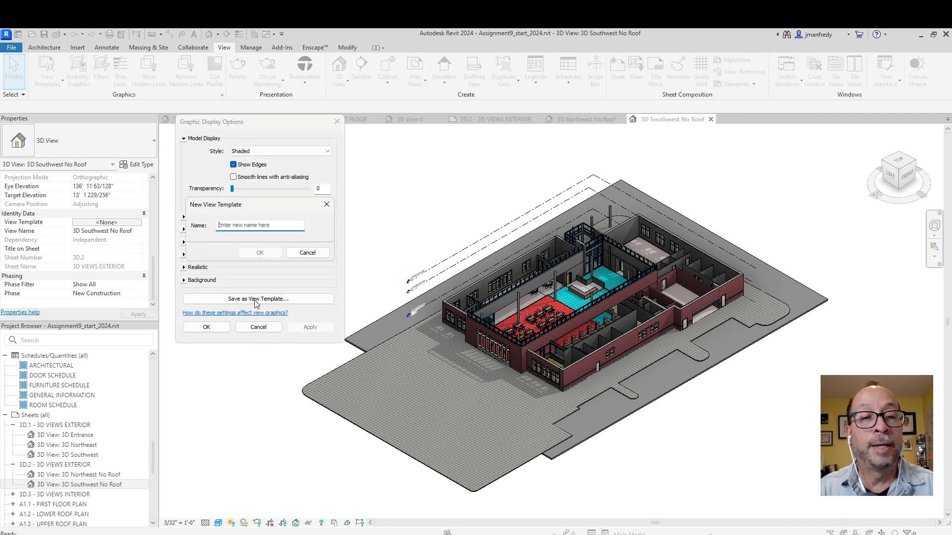
type("ISO COLOR NO B")
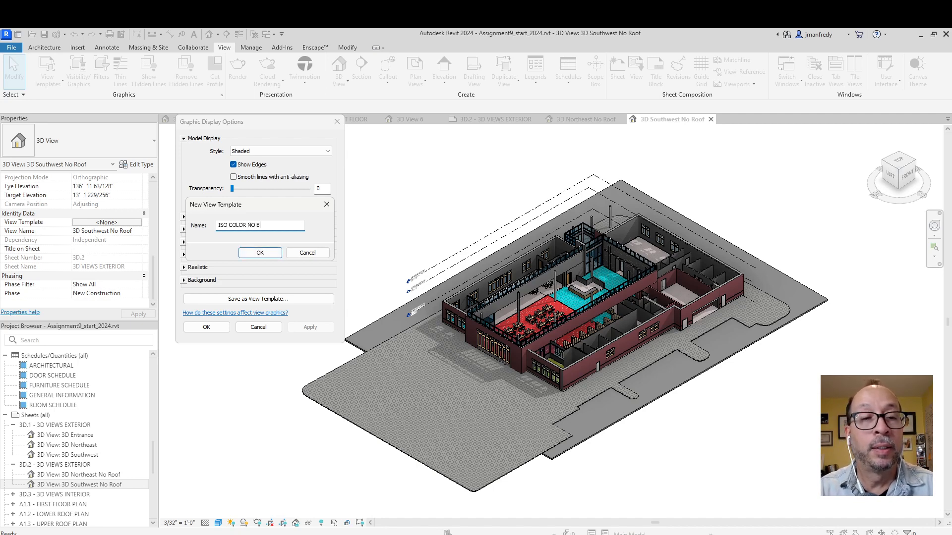
type("ACKGROUND")
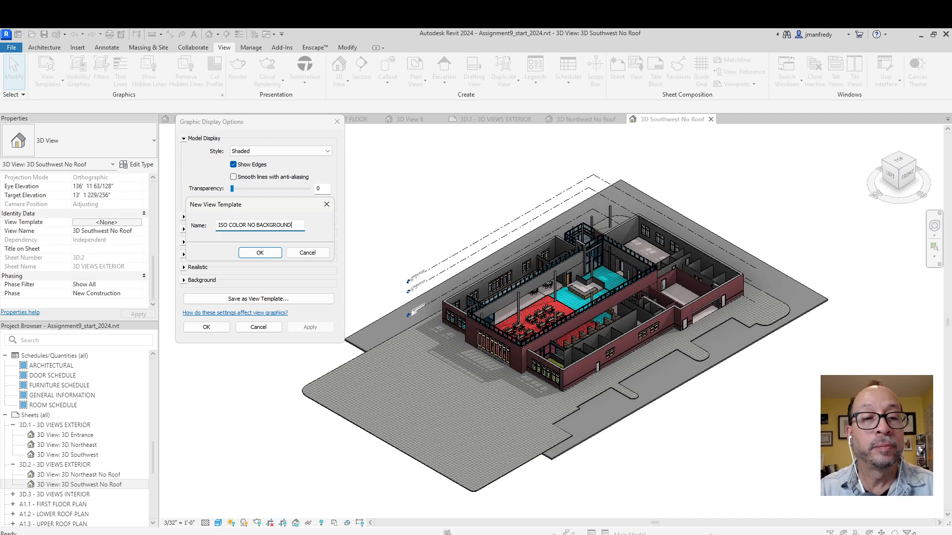
left_click(272, 255)
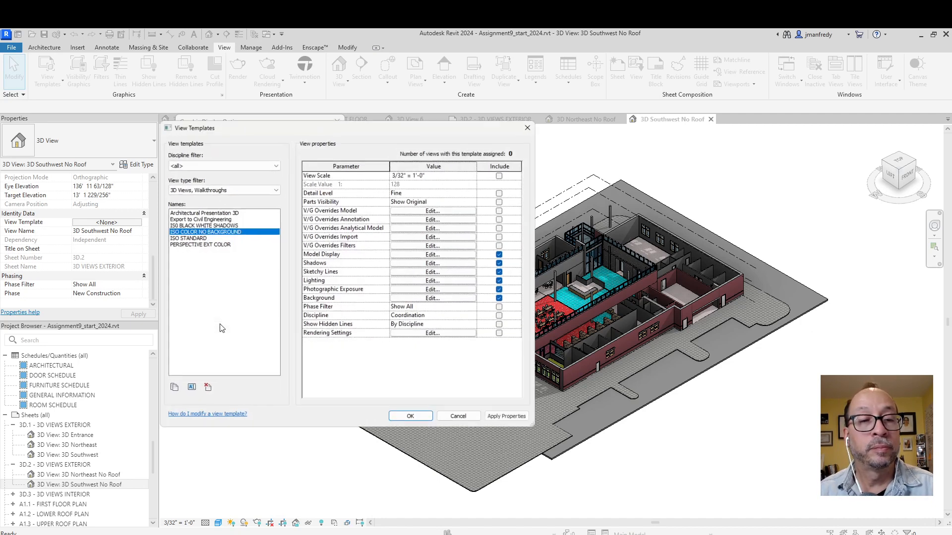
left_click(411, 419)
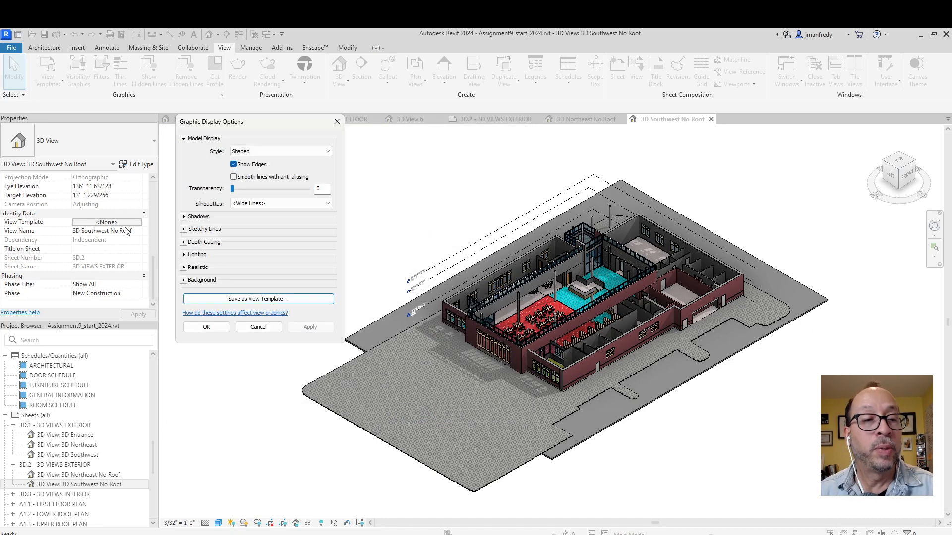
left_click(207, 327)
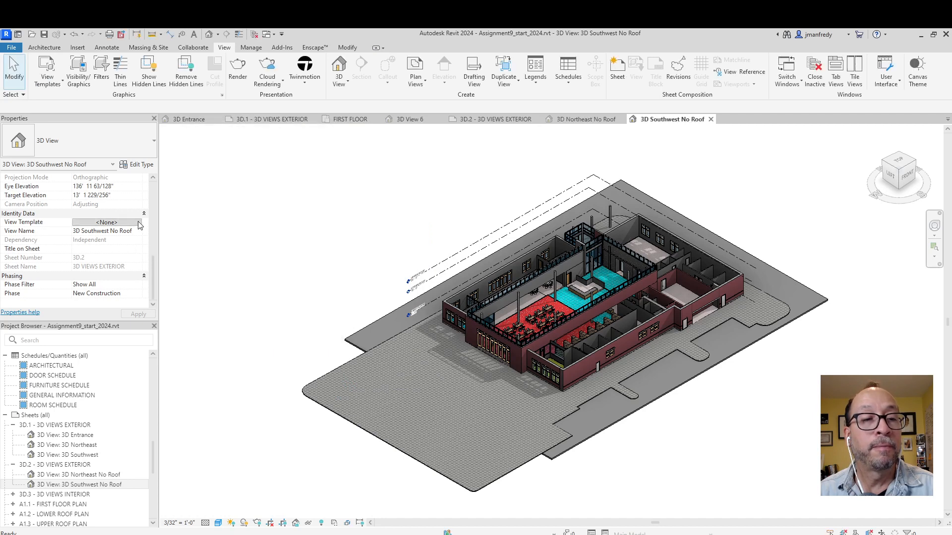
- Assign the ISO COLOR NO BACKGROUND view template to the 3D Southwest No Roof view
left_click(107, 222)
left_click(212, 238)
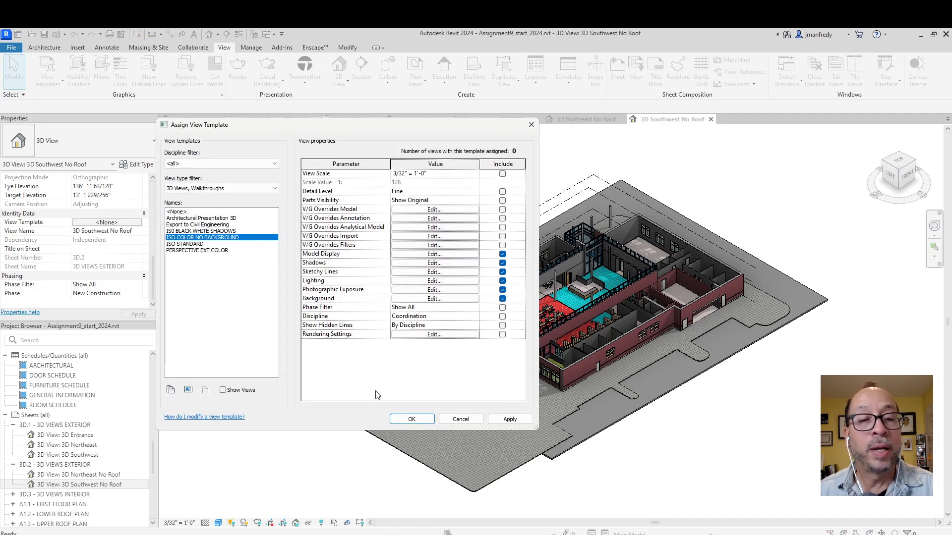
left_click(412, 419)
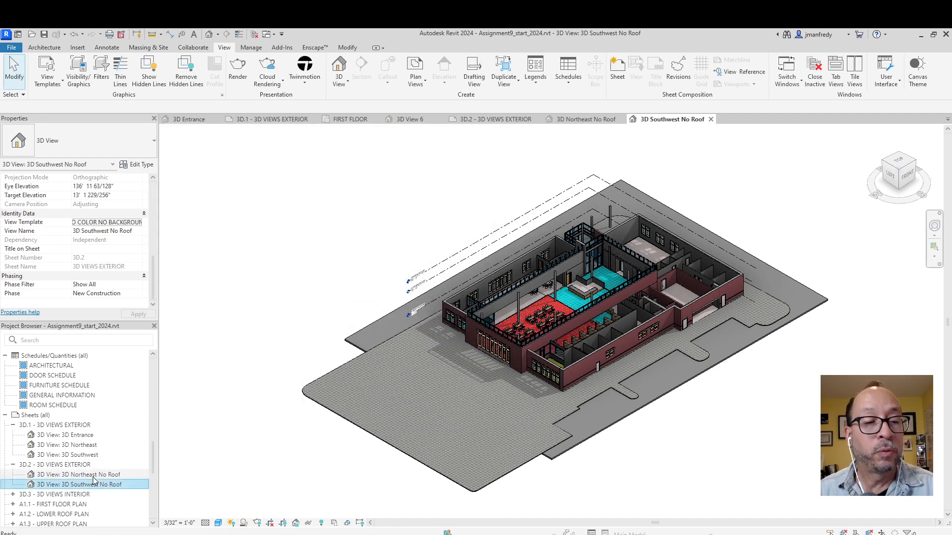
- Open the 3D Northeast No Roof view and assign it the ISO COLOR NO BACKGROUND view template
double_click(93, 475)
left_click(107, 222)
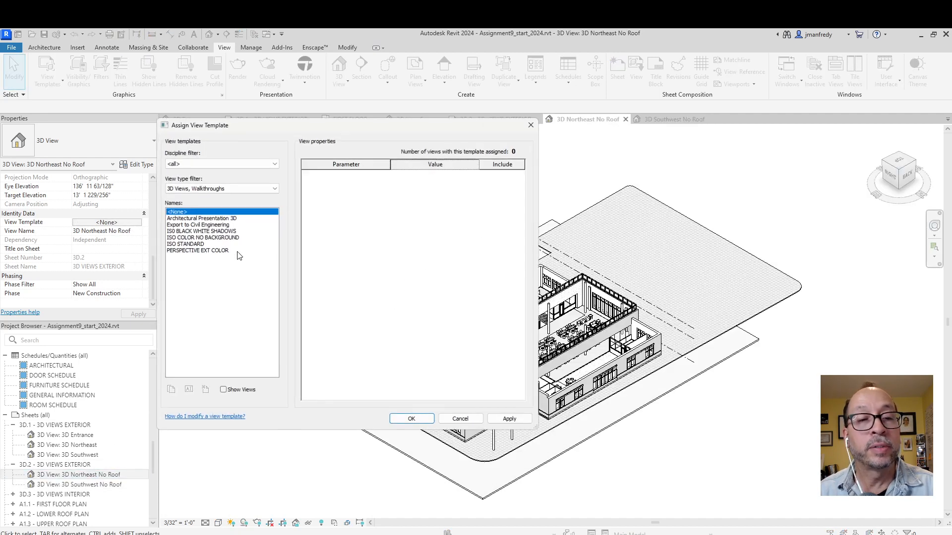
left_click(233, 238)
left_click(179, 233)
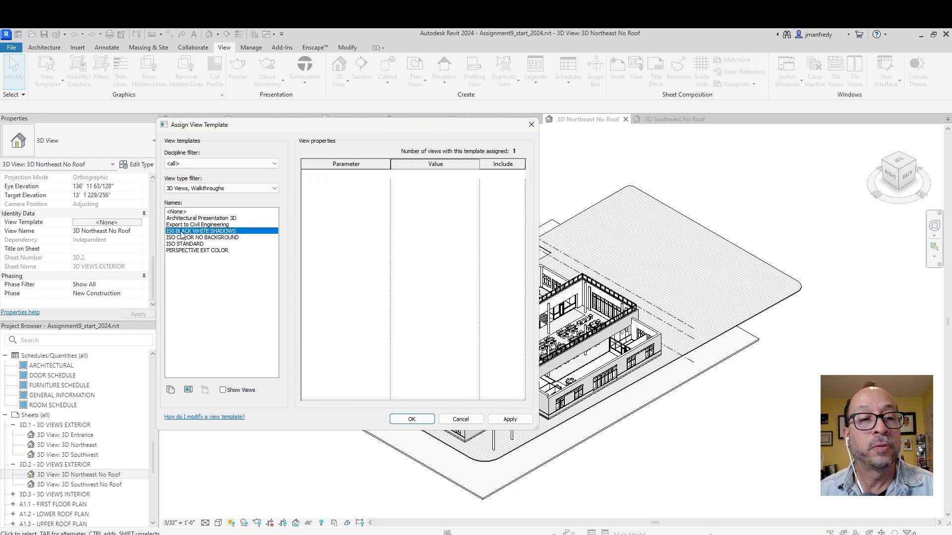
left_click(194, 238)
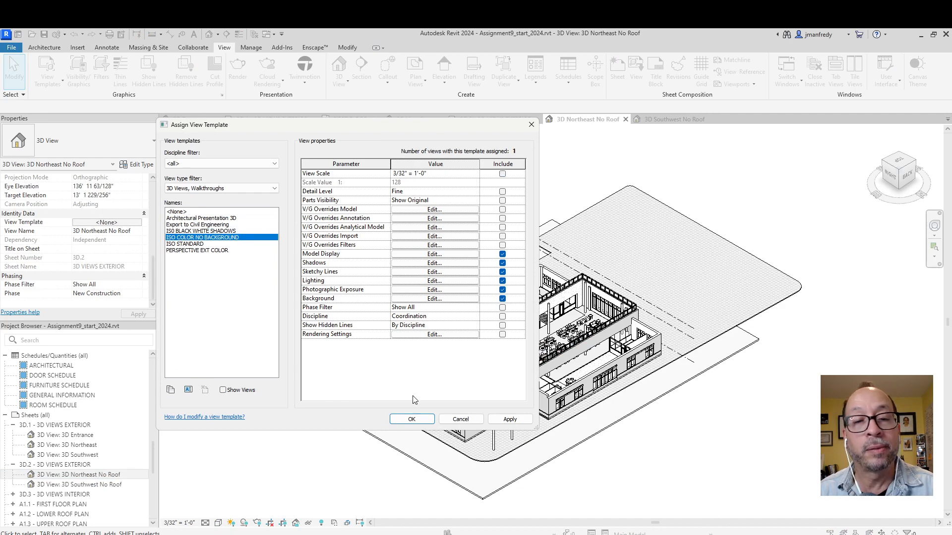
left_click(418, 420)
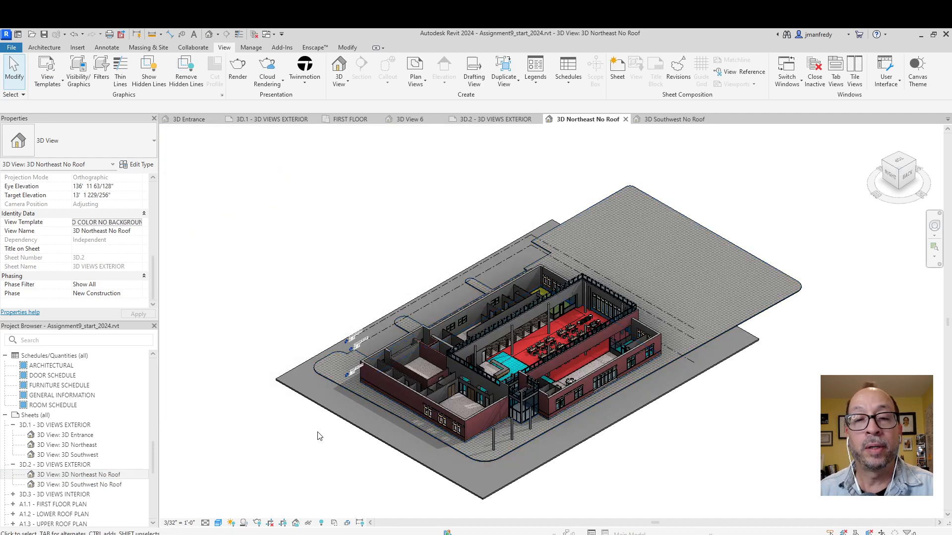
- Open sheet 3D.2 and move the 3D Northeast No Roof viewport onto the sheet, below and right of the Southwest view
double_click(100, 465)
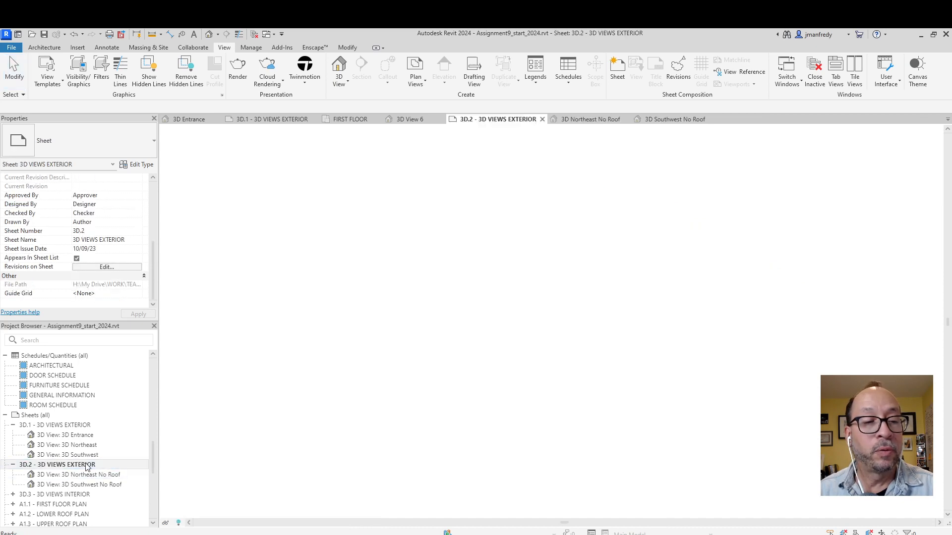
scroll(669, 346, "up", 1)
left_click(669, 346)
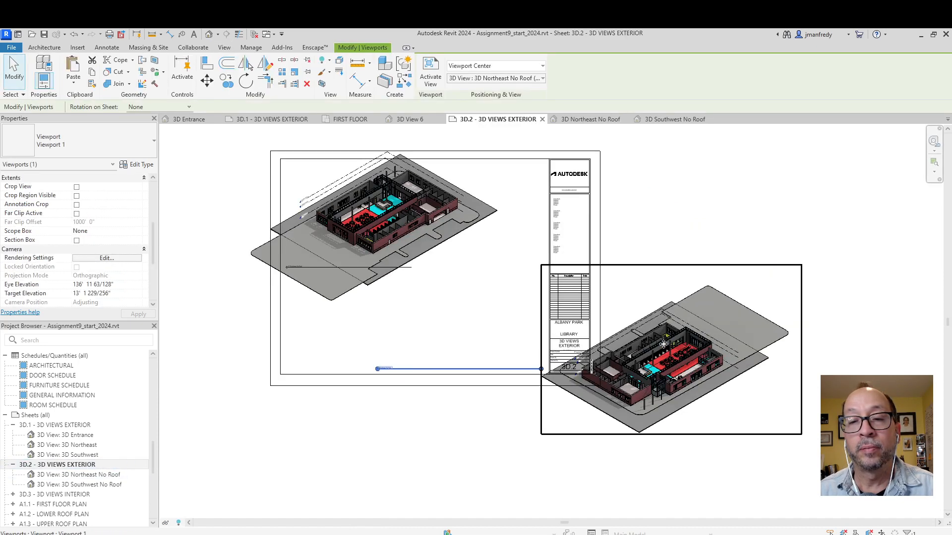
left_click_drag(669, 346, 496, 257)
- Move the Northeast No Roof view title beneath its drawing and lower the Southwest No Roof view title on sheet 3D.2
left_click(332, 342)
scroll(295, 284, "up", 3)
middle_click_drag(328, 343, 392, 373)
left_click(254, 338)
left_click_drag(255, 338, 691, 438)
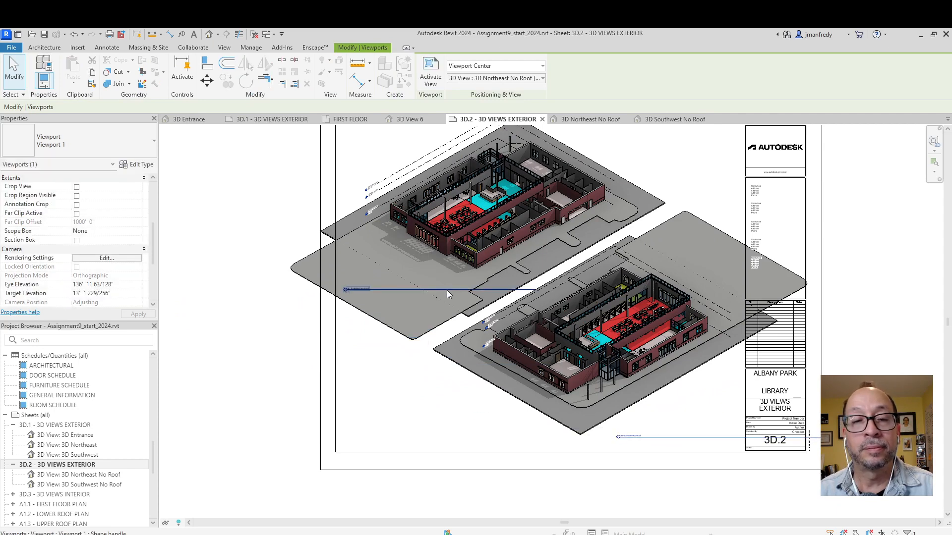
left_click_drag(447, 290, 446, 329)
key("Escape")
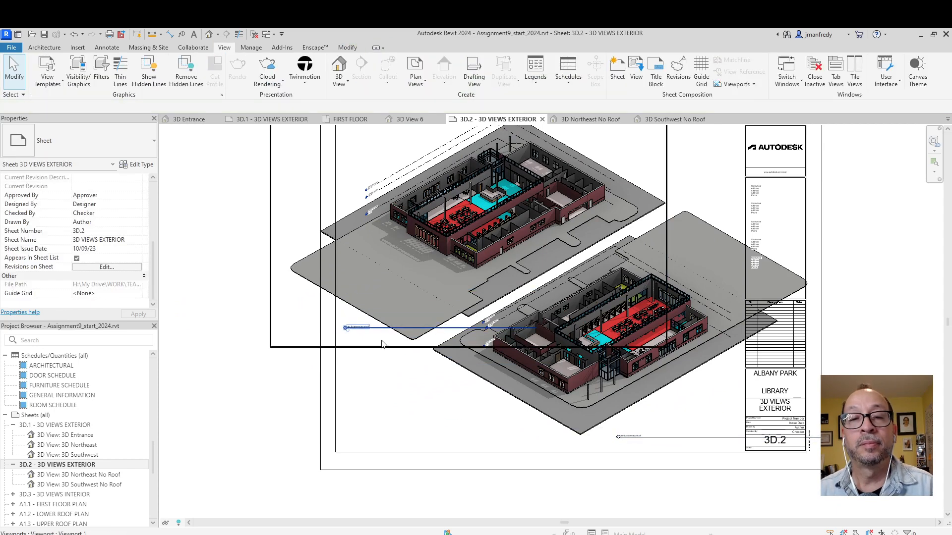
middle_click_drag(349, 284, 293, 297)
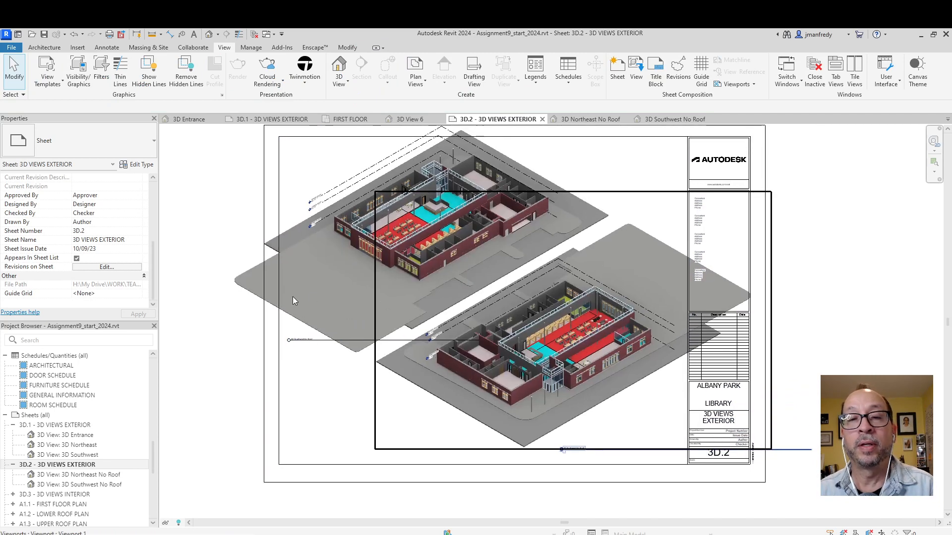
middle_click_drag(881, 347, 862, 356)
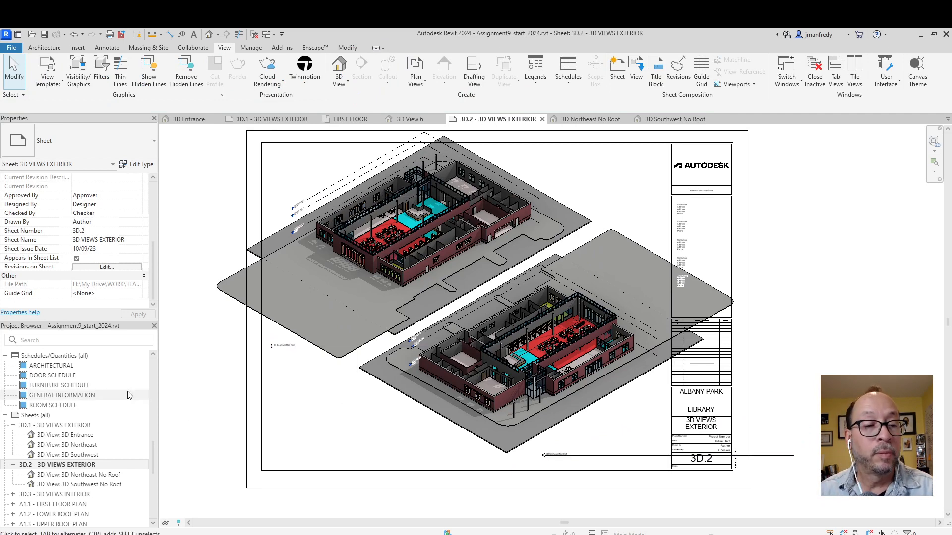
- Collapse the expanded 3D.1 and 3D.2 sheet entries, open sheet 3D.3 - 3D VIEWS INTERIOR and inspect its two perspective views
left_click(13, 425)
left_click(13, 435)
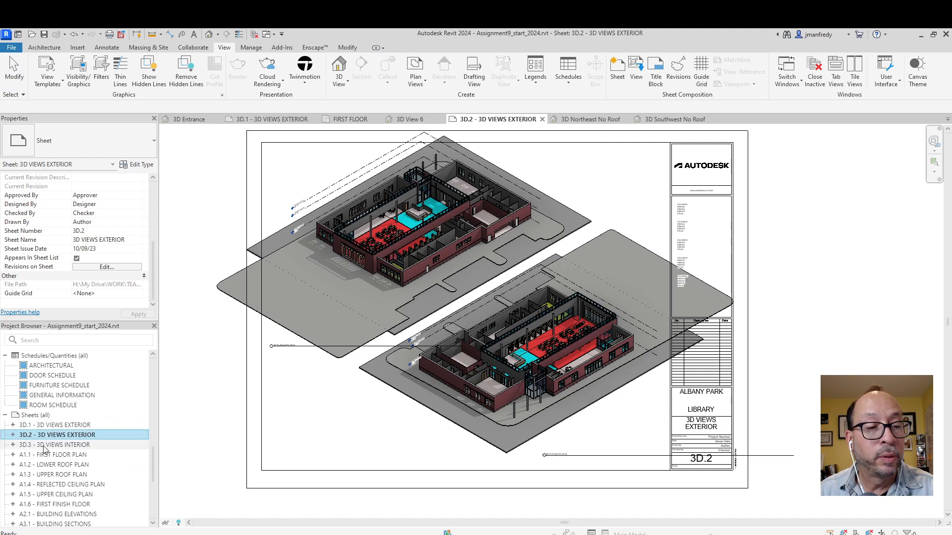
double_click(32, 445)
scroll(406, 233, "up", 5)
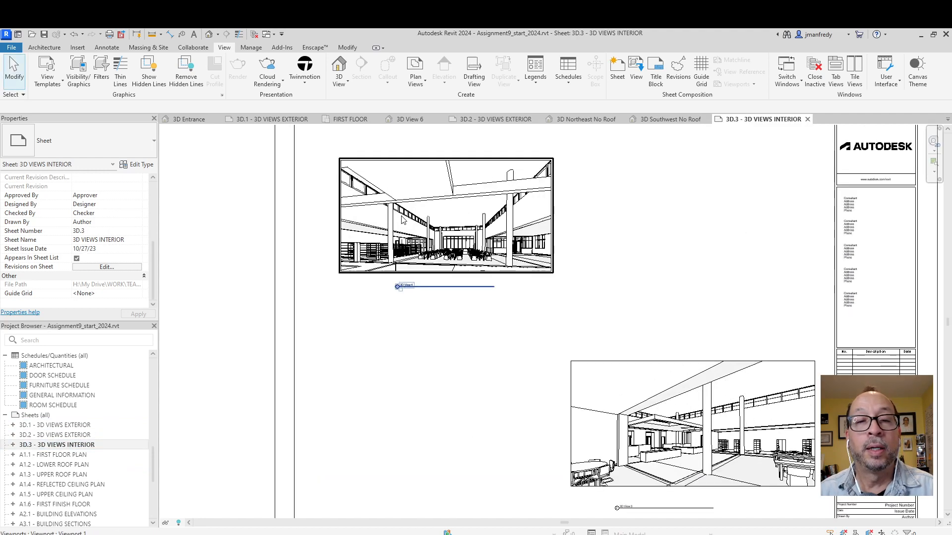
scroll(425, 313, "up", 1)
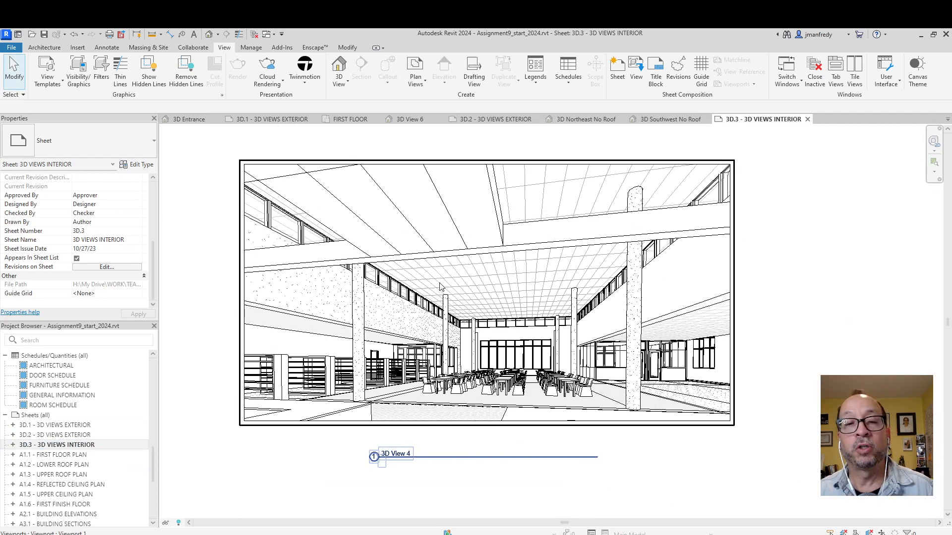
scroll(448, 281, "down", 4)
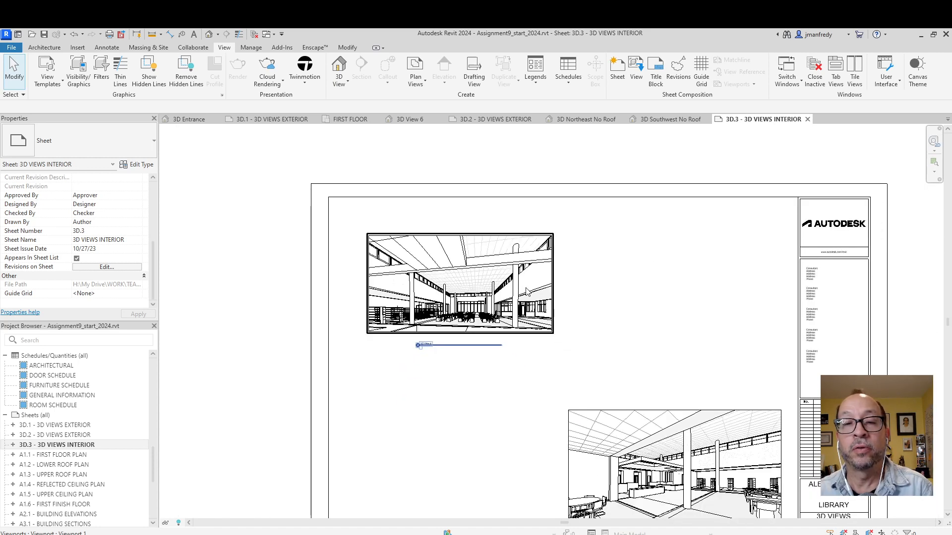
middle_click_drag(510, 277, 501, 254)
middle_click_drag(516, 299, 490, 256)
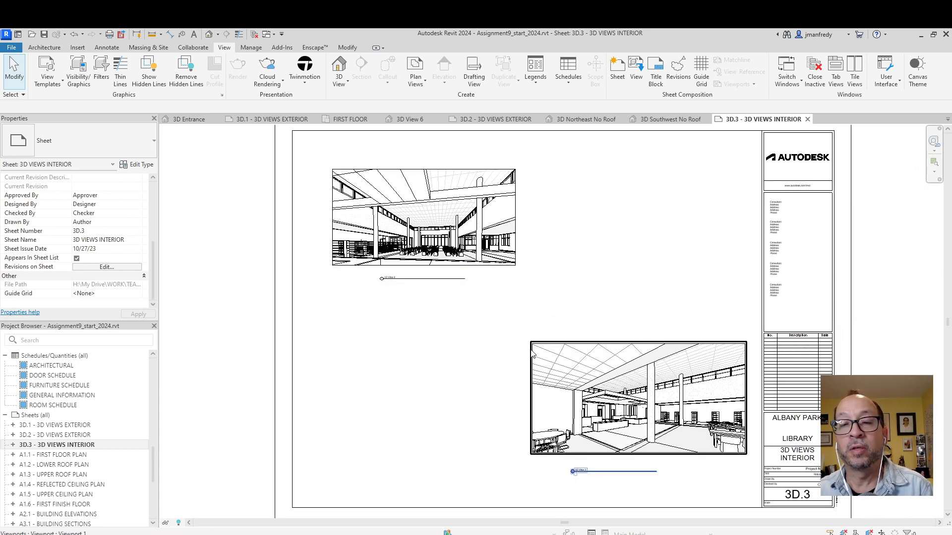
middle_click_drag(492, 350, 493, 379)
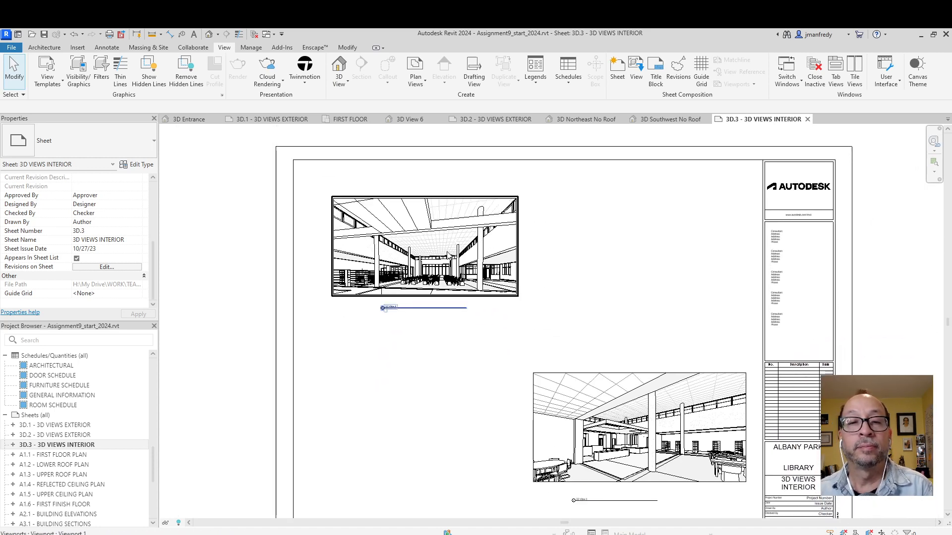
- Close all inactive views so only sheet 3D.3 stays open, and deactivate the 3D View 4 viewport
double_click(447, 252)
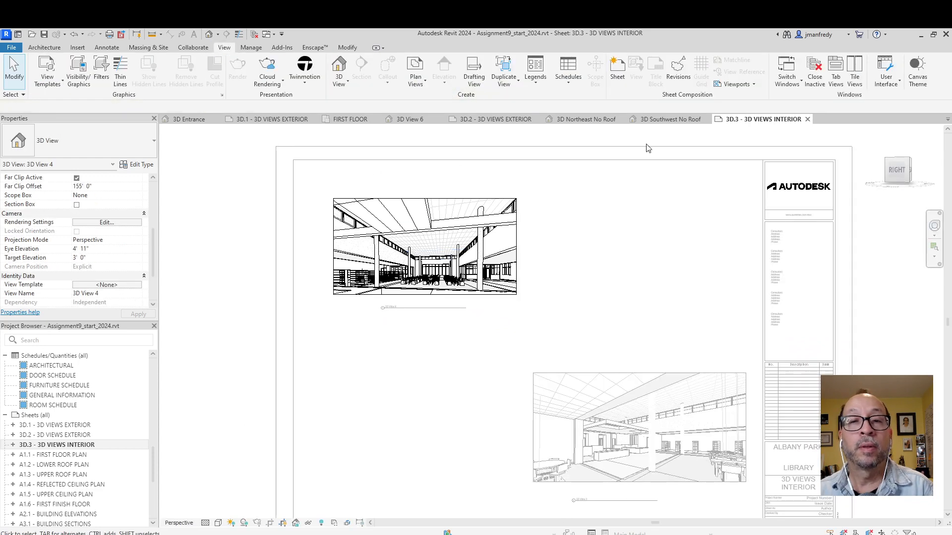
left_click(255, 34)
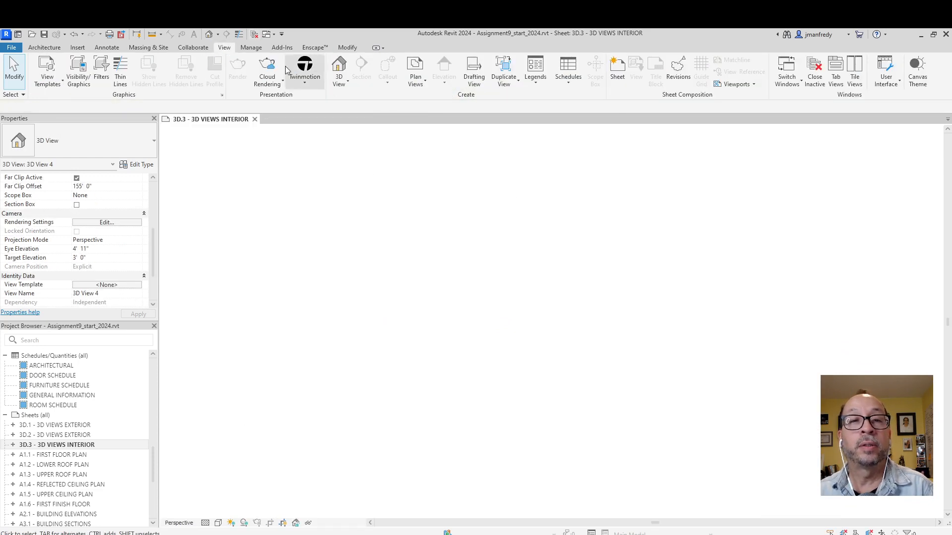
double_click(550, 188)
- Resize the 3D View 4 crop to 24" wide using Scale (locked proportions), and move the viewport inside the upper part of the sheet border
left_click(447, 239)
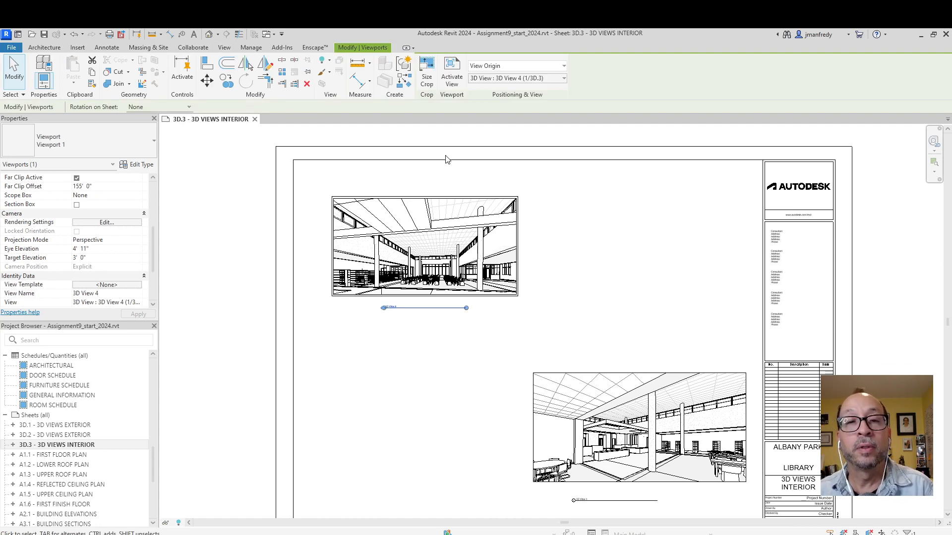
left_click(428, 79)
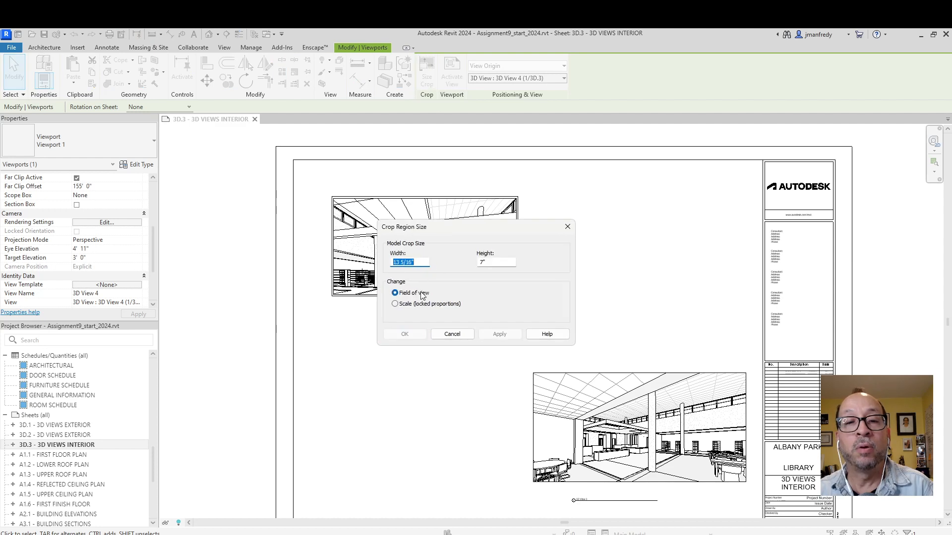
left_click(395, 305)
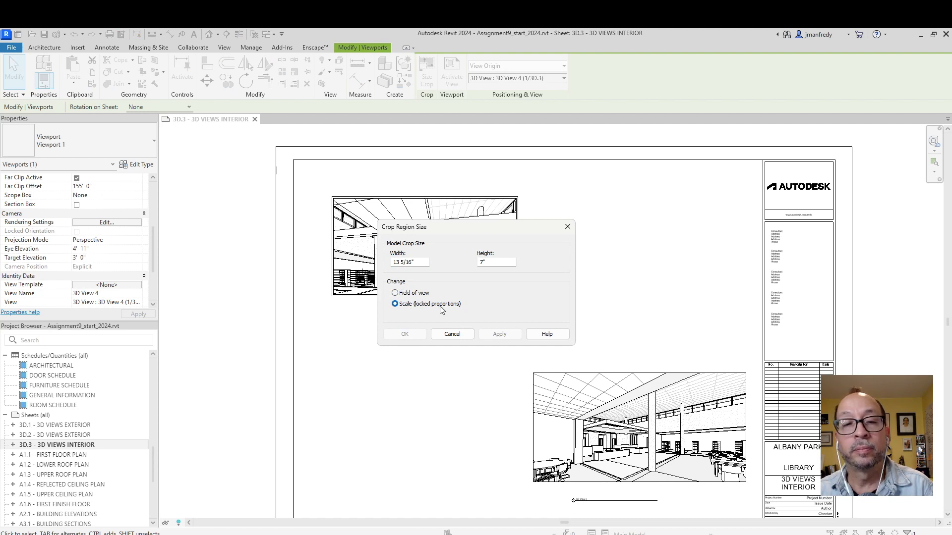
left_click_drag(461, 229, 500, 223)
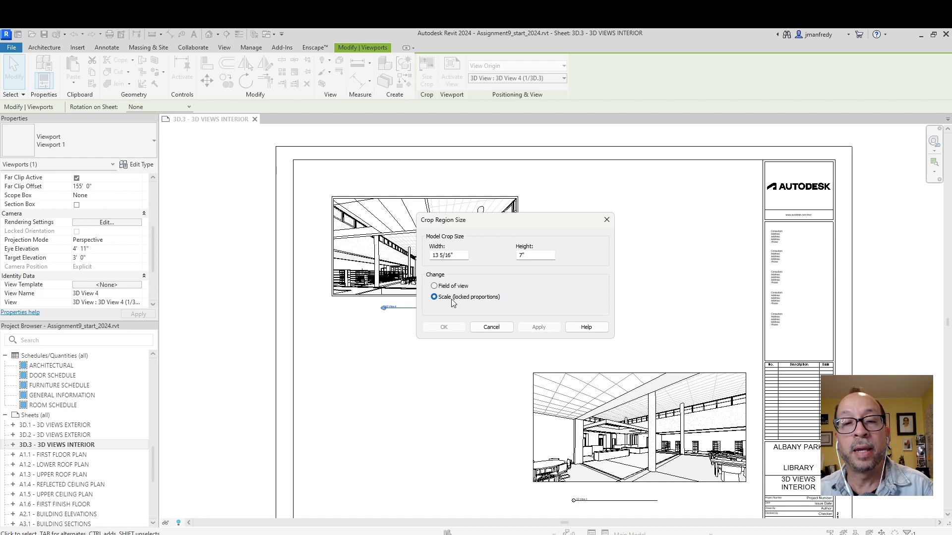
left_click_drag(466, 256, 405, 257)
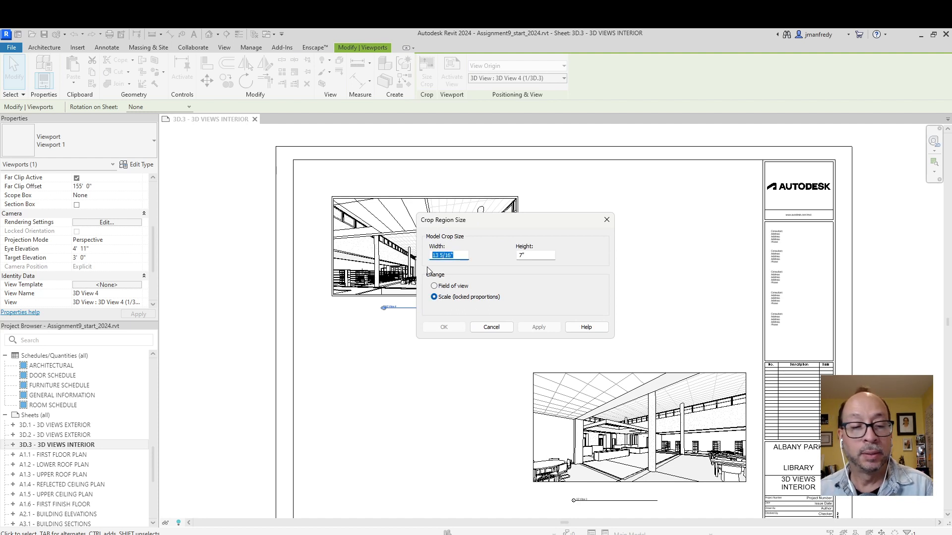
type("24")
left_click(539, 329)
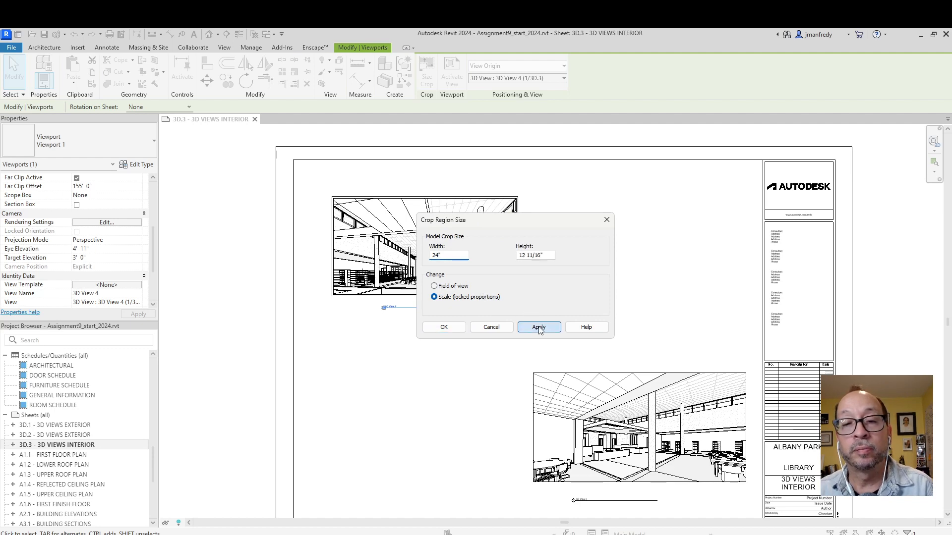
left_click(444, 327)
scroll(469, 334, "down", 2)
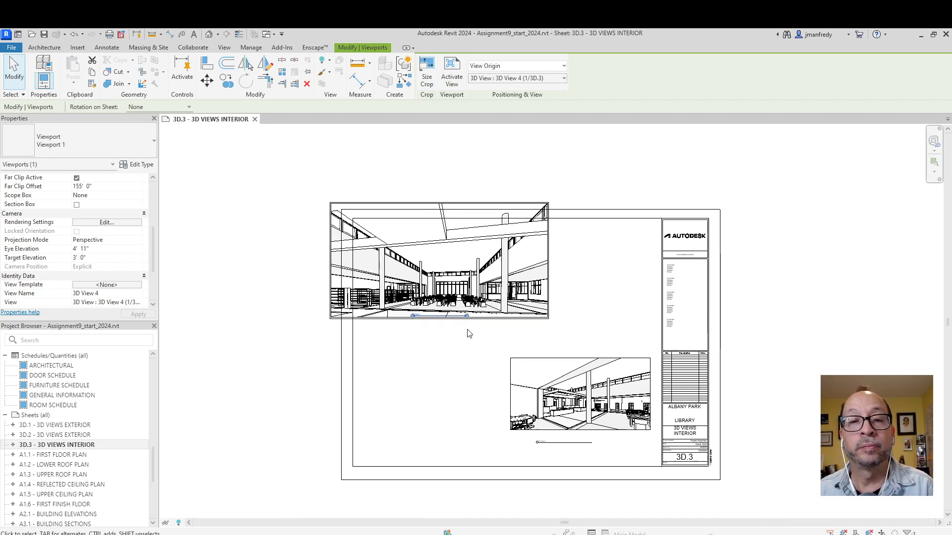
left_click_drag(476, 273, 544, 297)
key("Escape")
- Resize the 3D View 3 crop to 24" wide using Scale (locked proportions), and place the viewport directly beneath 3D View 4
left_click(537, 373)
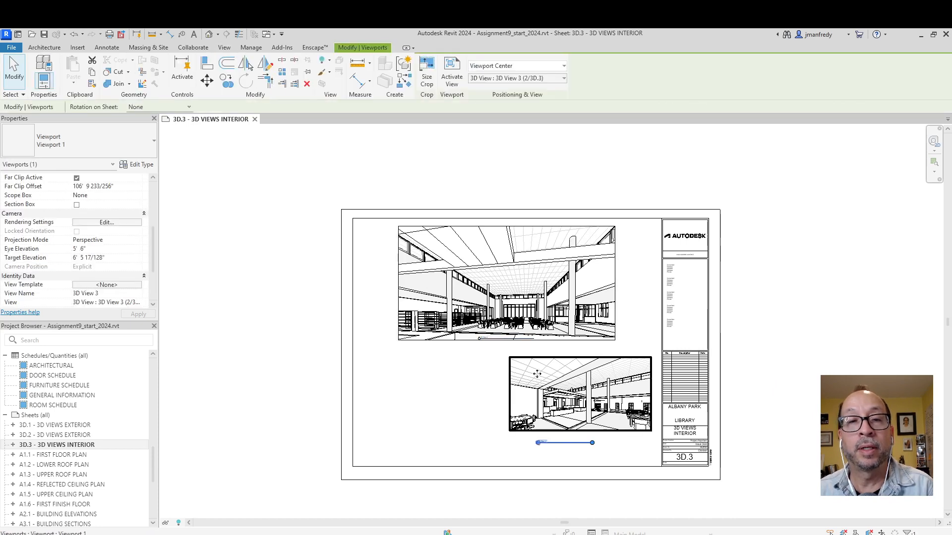
left_click(427, 74)
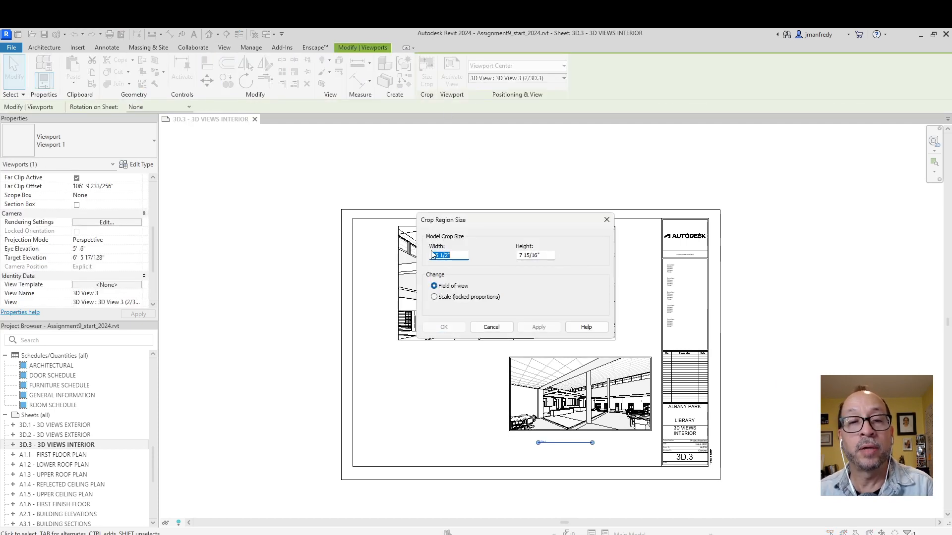
left_click(450, 299)
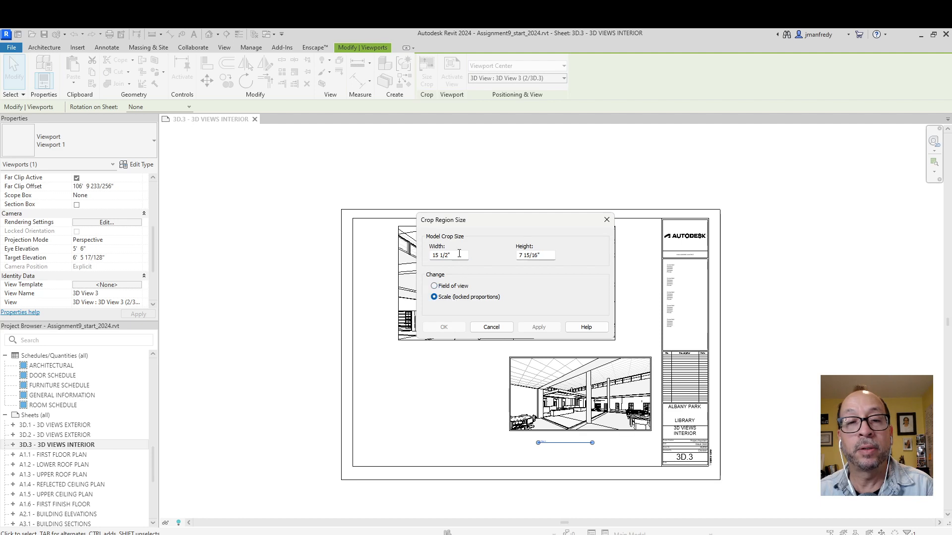
left_click_drag(459, 254, 408, 255)
type("24")
left_click(539, 328)
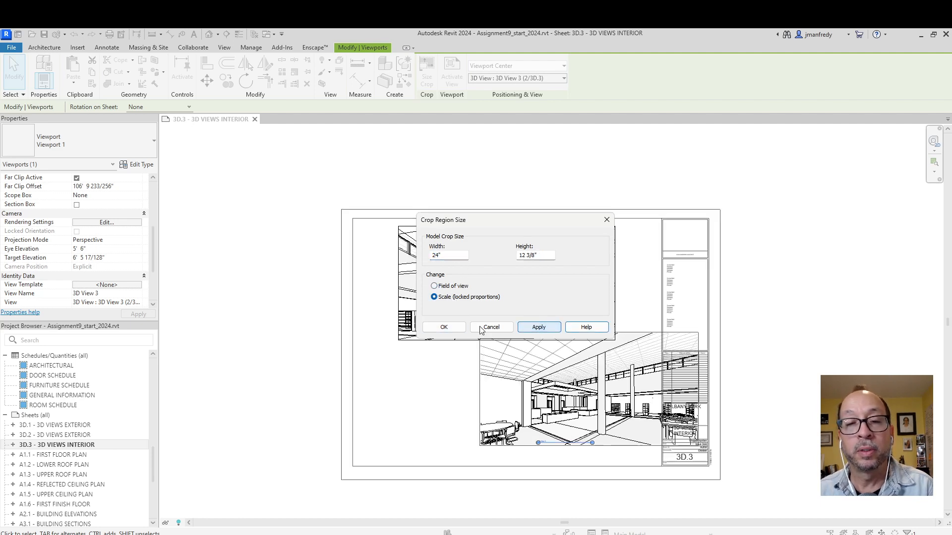
left_click(443, 327)
left_click_drag(549, 377, 467, 386)
- Select both interior viewports together and shift them toward the left border of sheet 3D.3
left_click(633, 325)
left_click(617, 355)
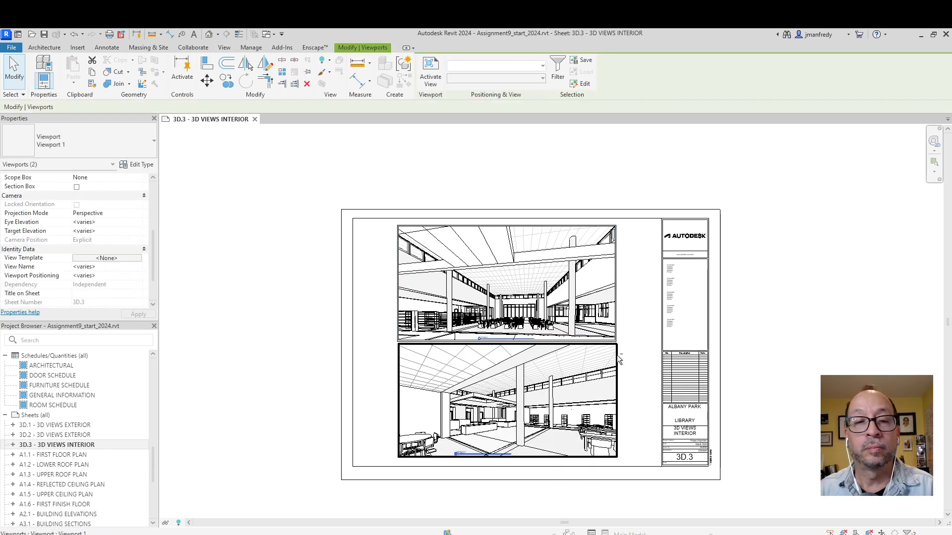
key("Up")
key("Left")
key("Left")
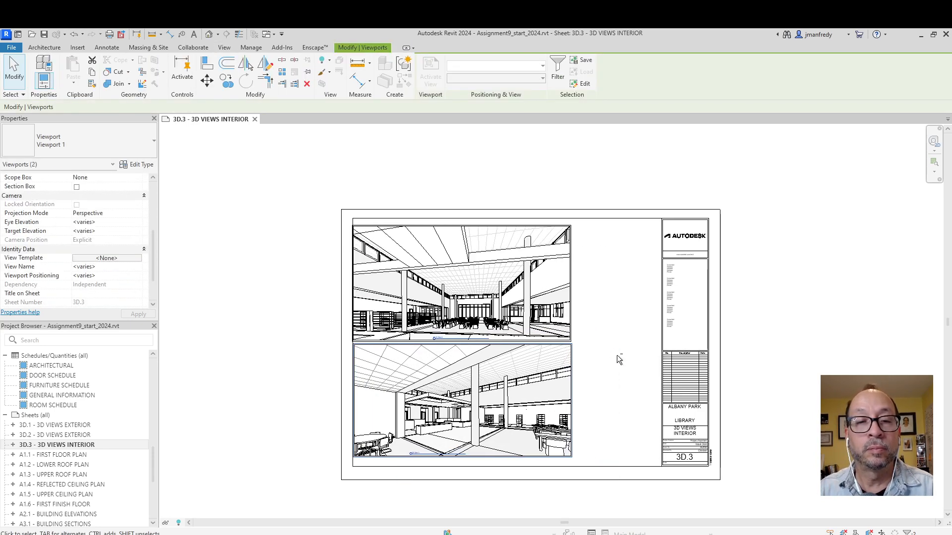
left_click(602, 346)
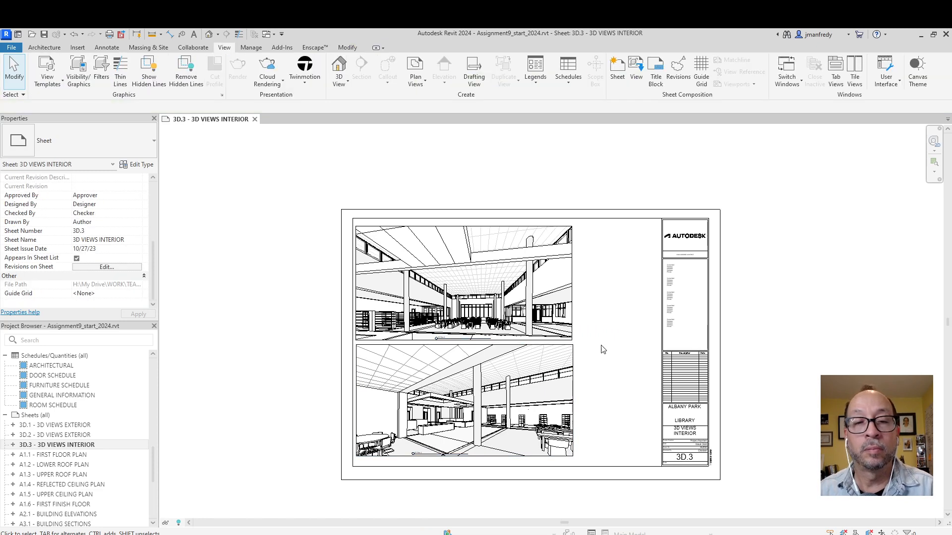
left_click(558, 317)
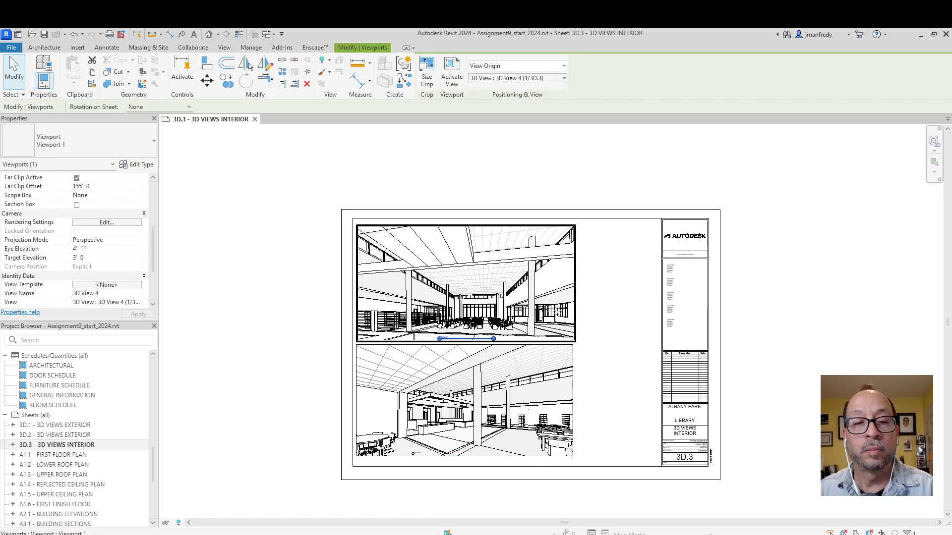
key("Escape")
- Move the titles of 3D View 4 and 3D View 3 to the right of their drawings, near each lower edge
scroll(480, 387, "up", 3)
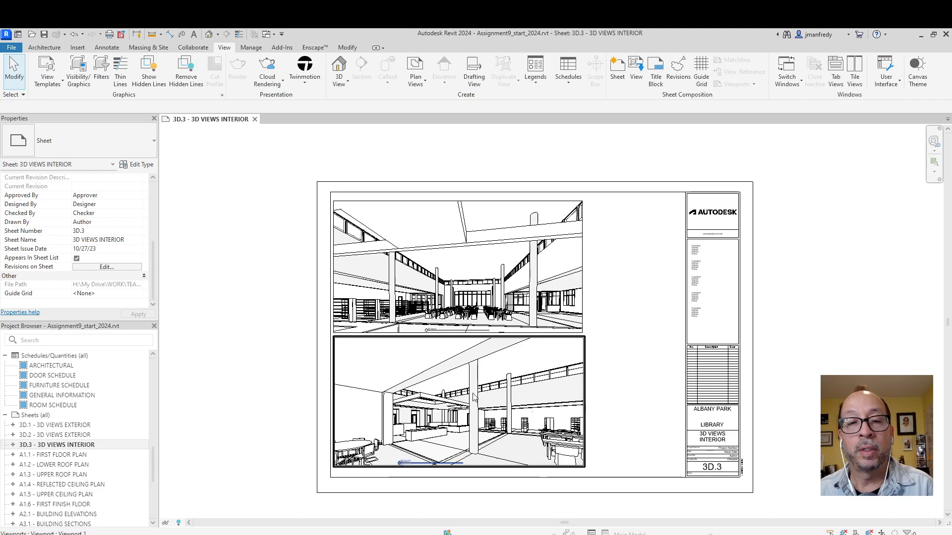
left_click_drag(461, 320, 681, 313)
left_click(522, 422)
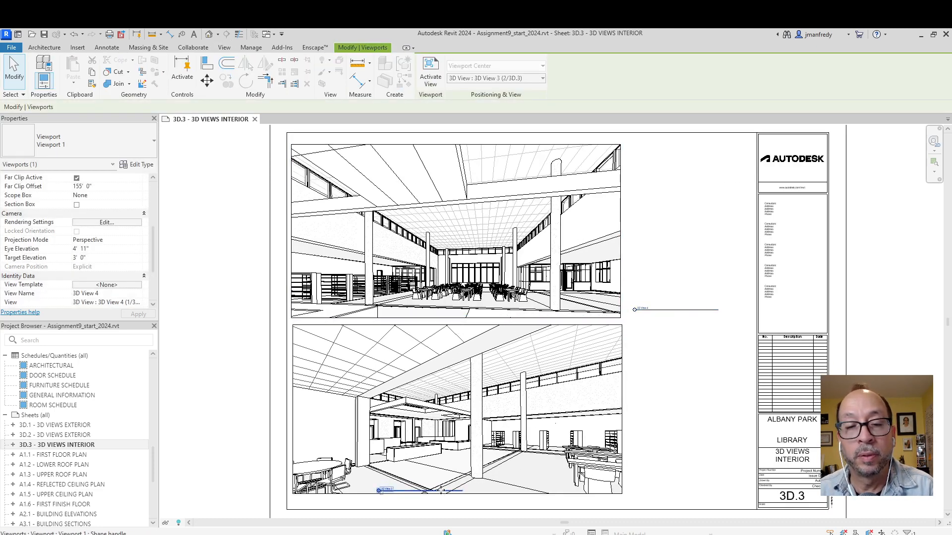
left_click_drag(443, 488, 686, 483)
key("Escape")
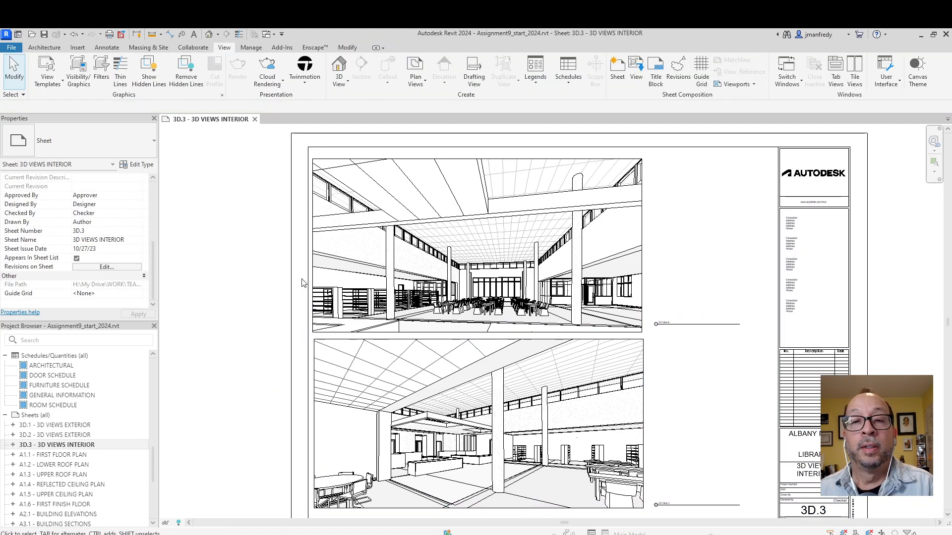
- Activate the 3D View 4 viewport and pull in its crop region's top, right and left edges to tighten the field of view
scroll(754, 341, "up", 4)
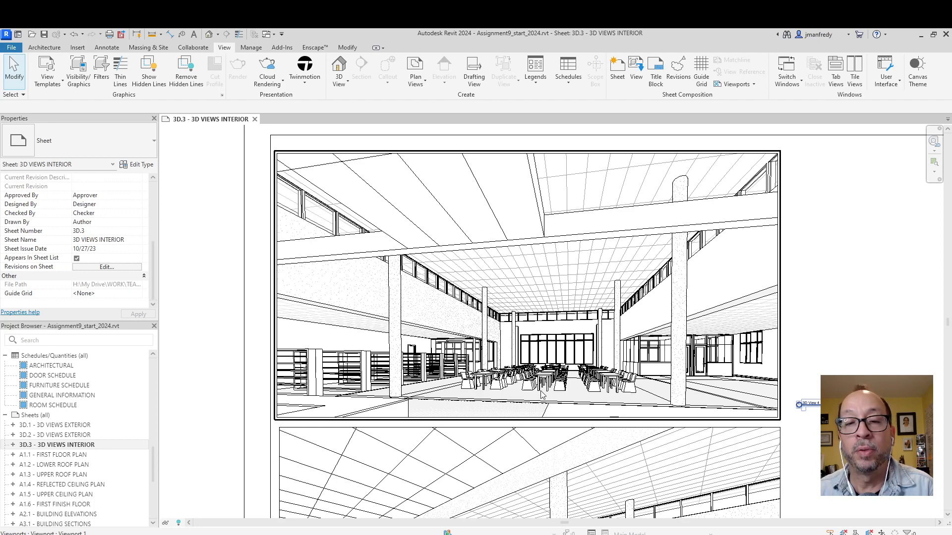
double_click(568, 292)
left_click(602, 154)
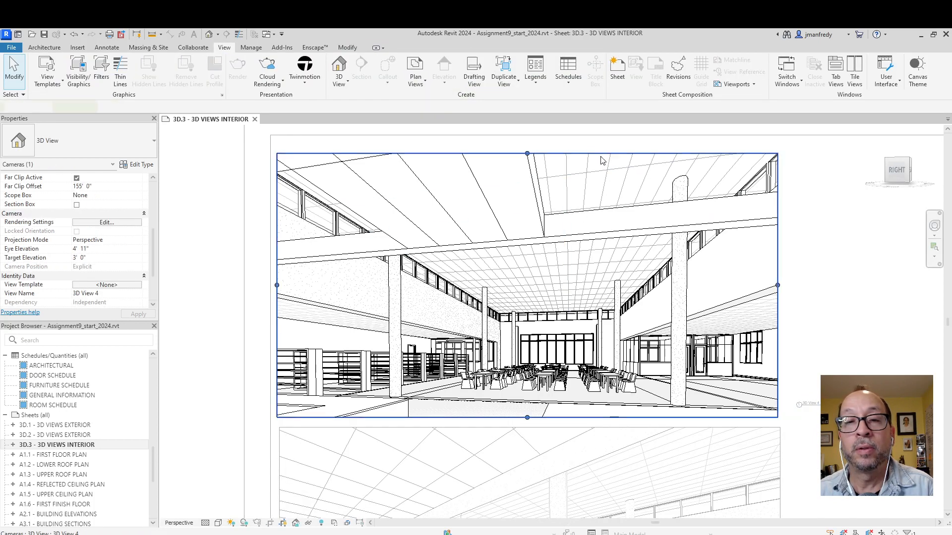
left_click_drag(528, 154, 530, 190)
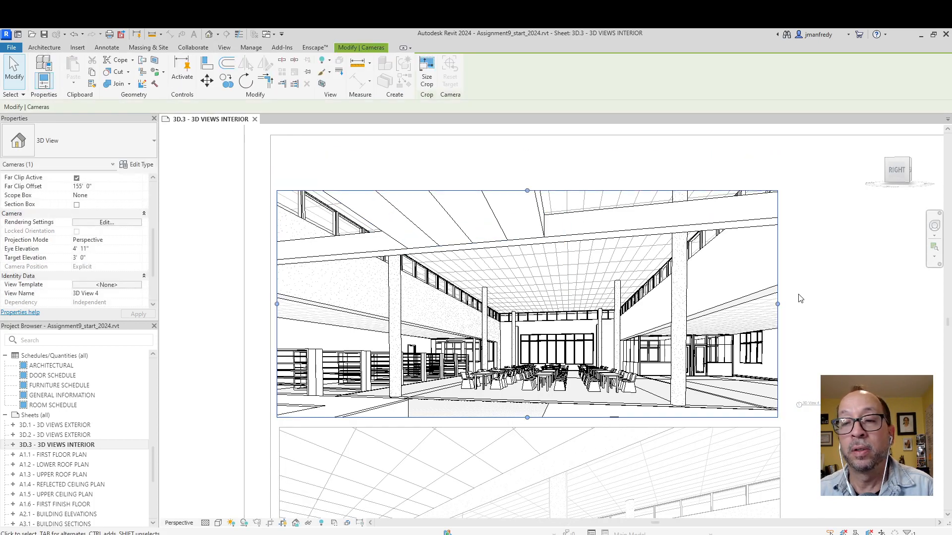
left_click_drag(778, 304, 737, 304)
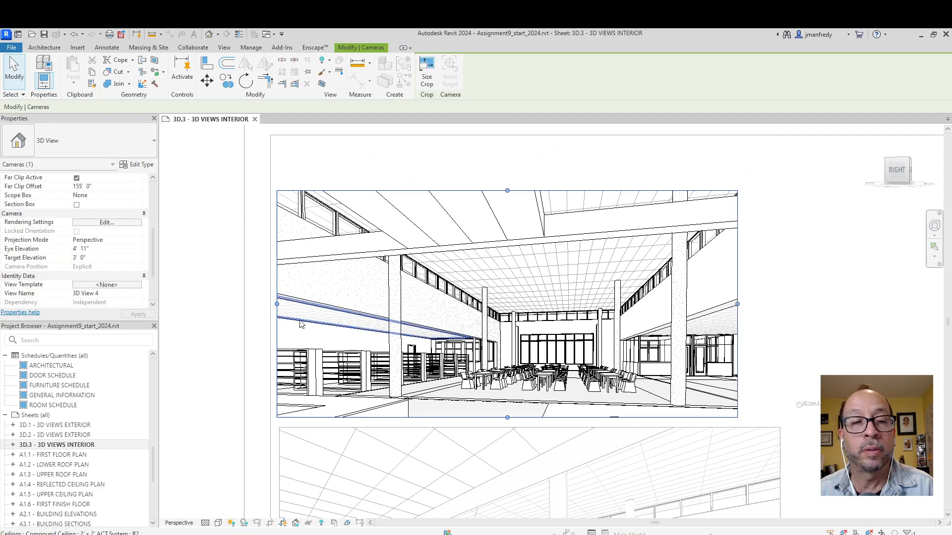
left_click_drag(276, 304, 351, 303)
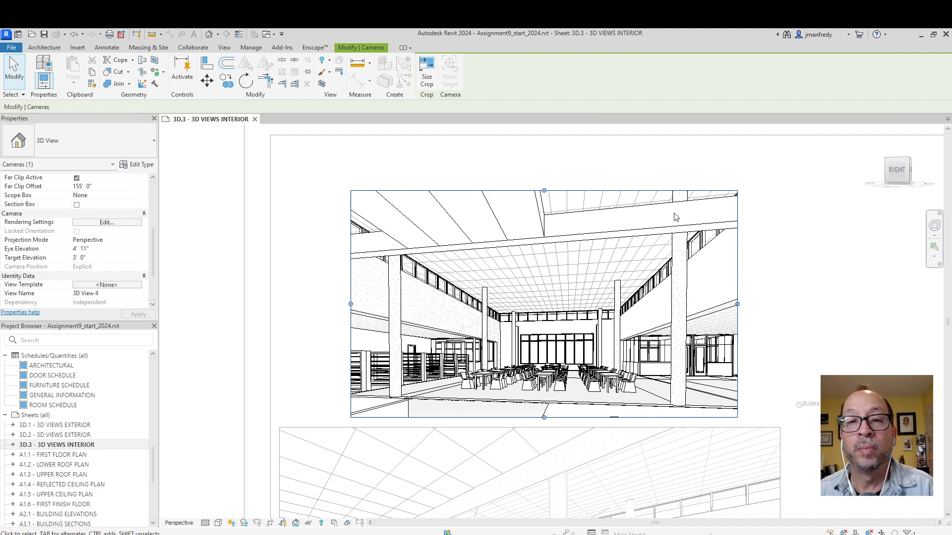
left_click(766, 316)
- Try a 24" crop width on the 3D View 4 viewport with the Field of view option, and cancel the change
left_click(537, 277)
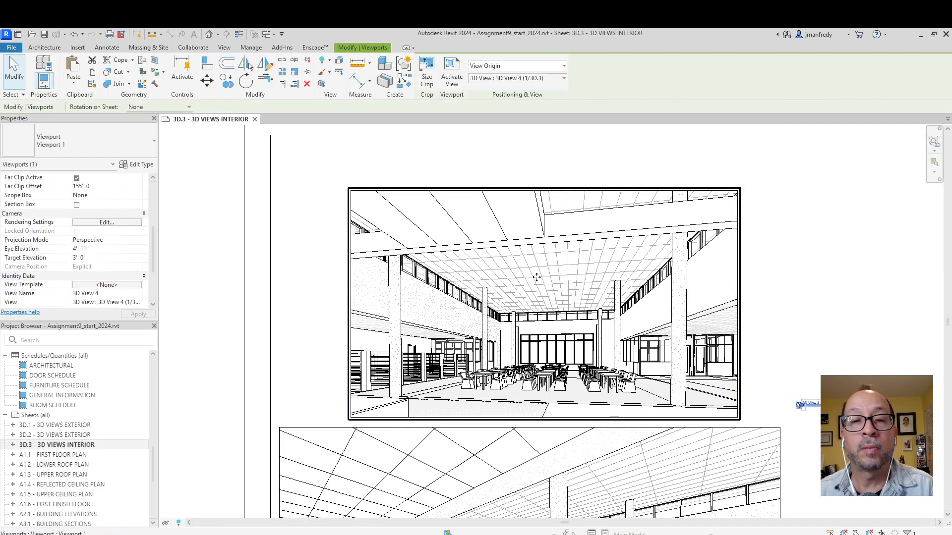
left_click(427, 77)
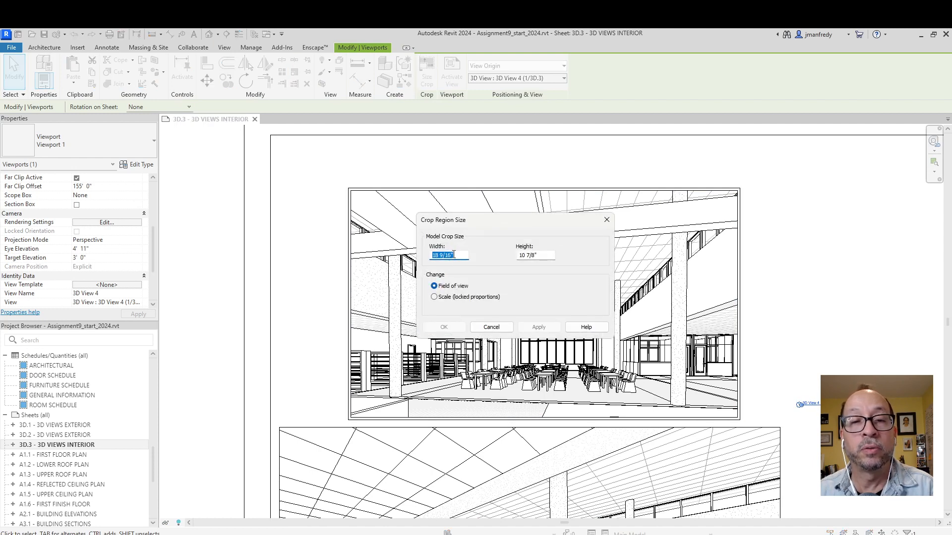
type("24")
left_click(549, 329)
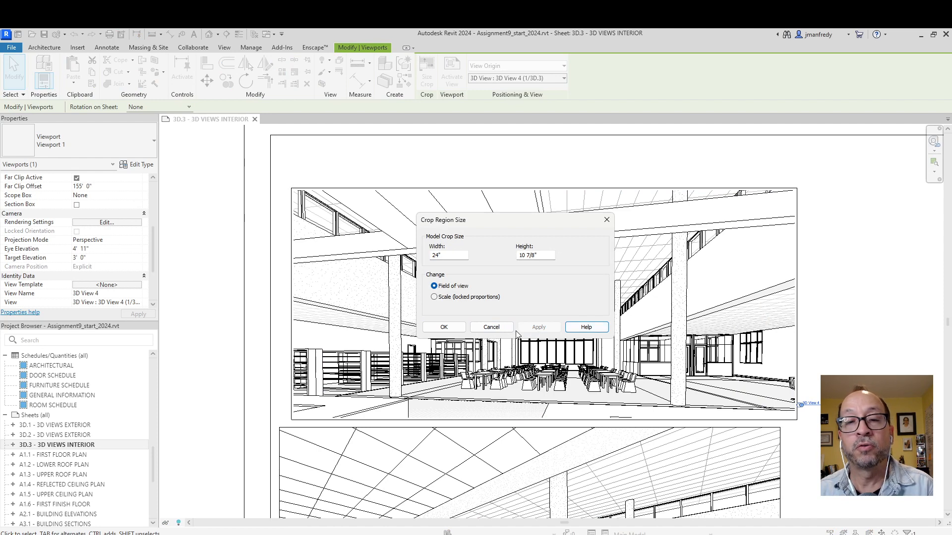
left_click(491, 327)
key("Escape")
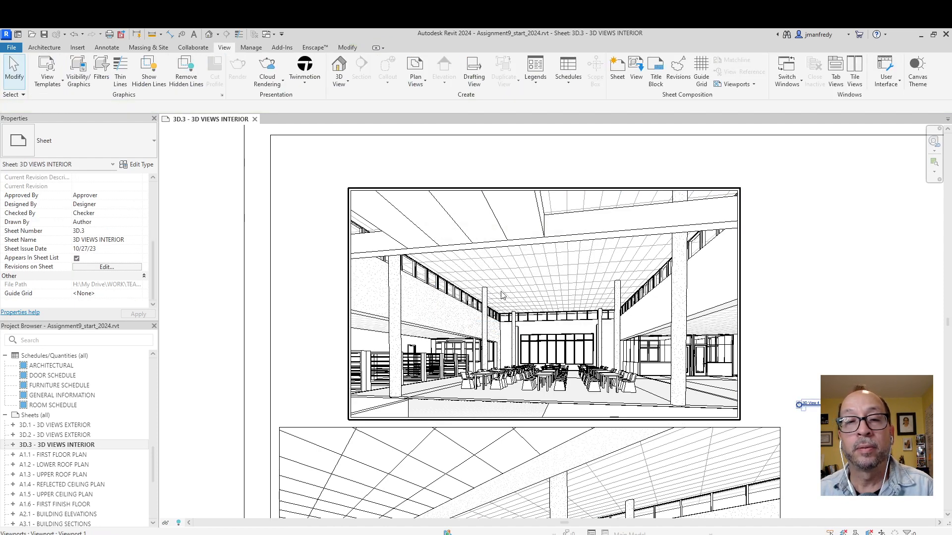
- Try a 24" crop width on the 3D View 4 viewport with Scale (locked proportions), and cancel the change
left_click(480, 195)
left_click(427, 70)
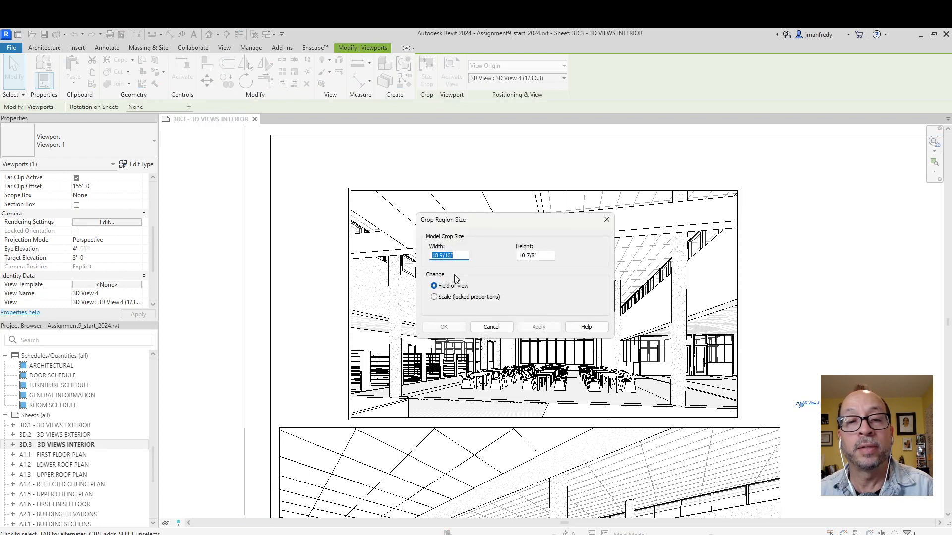
left_click(434, 297)
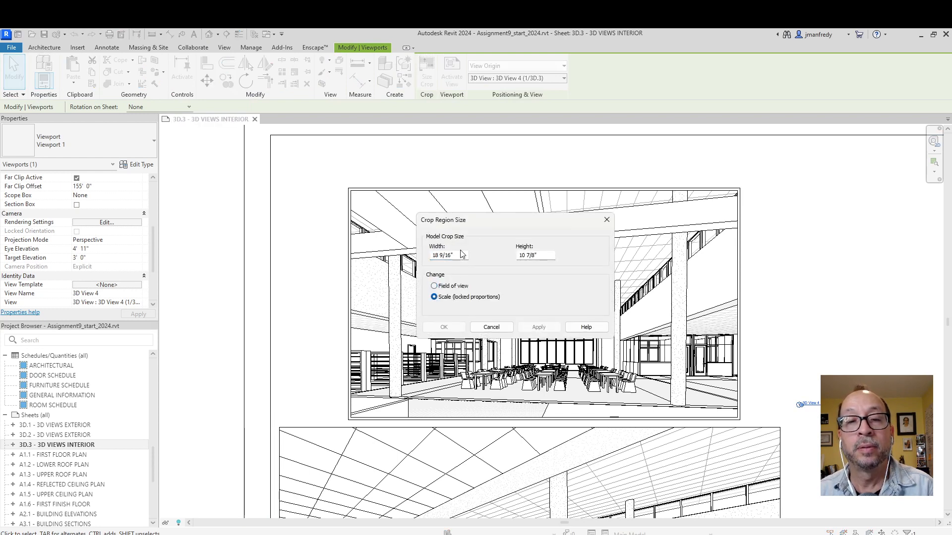
left_click_drag(461, 255, 415, 256)
type("24")
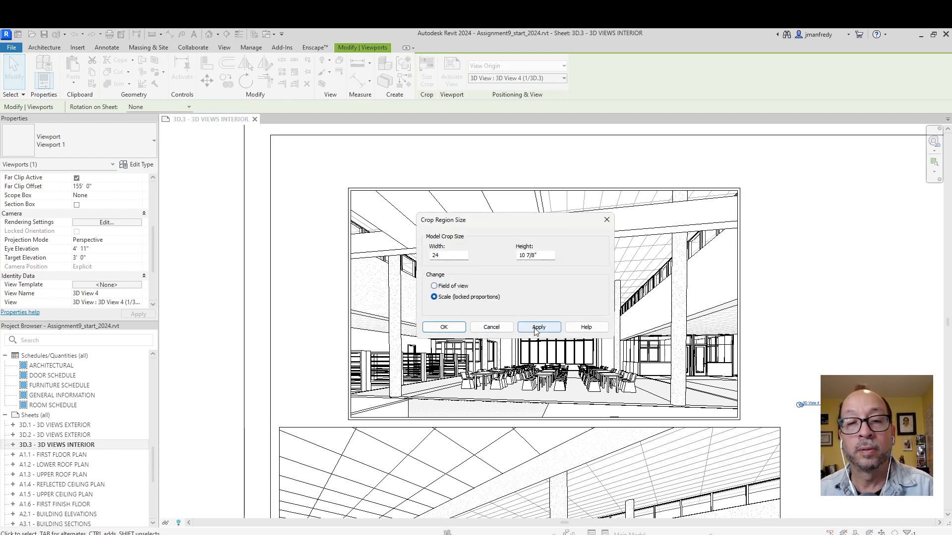
left_click(537, 328)
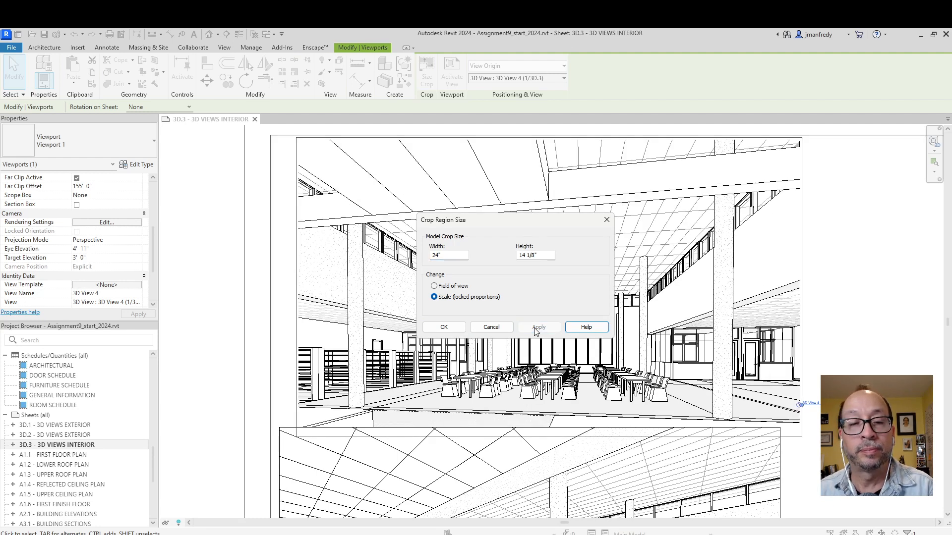
left_click(492, 328)
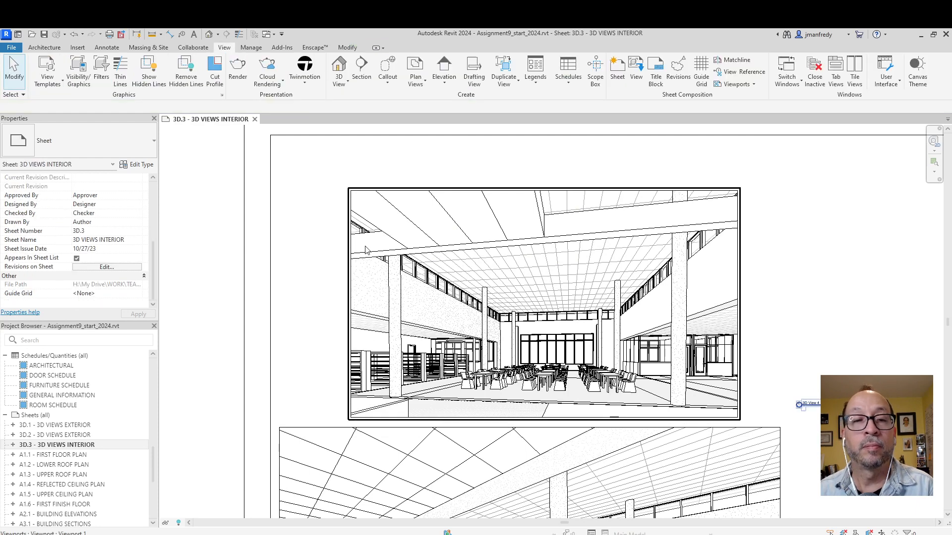
- Resize the 3D View 4 viewport's crop region to a 24" width with Scale (locked proportions)
left_click(419, 208)
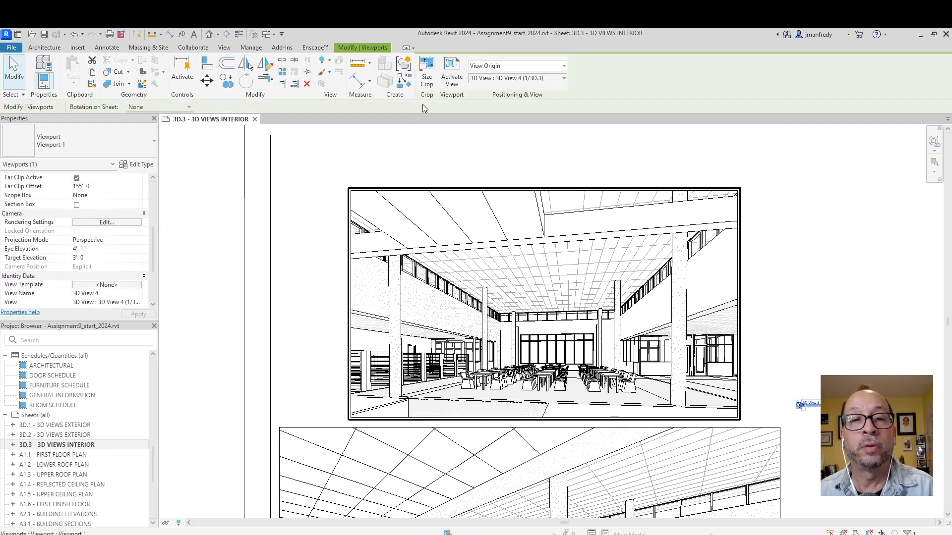
left_click(427, 74)
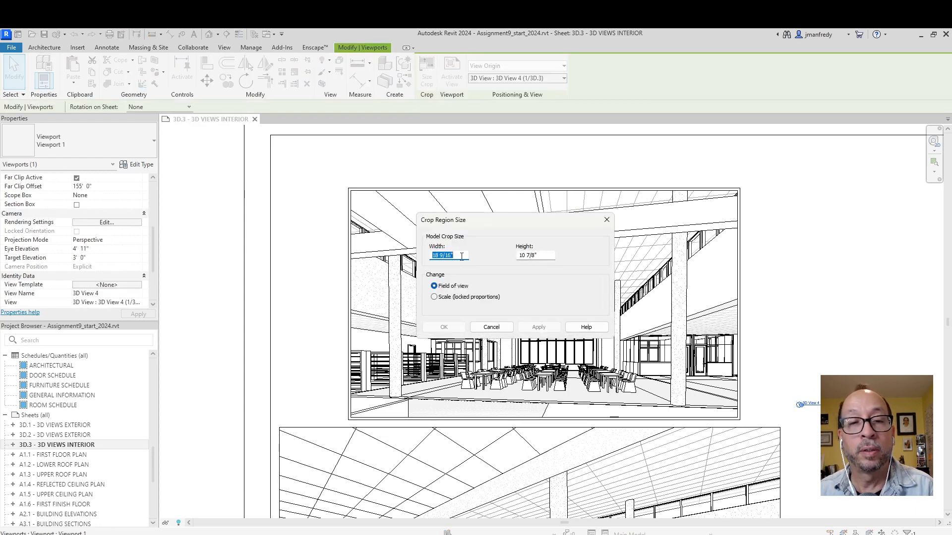
left_click(435, 297)
type("24")
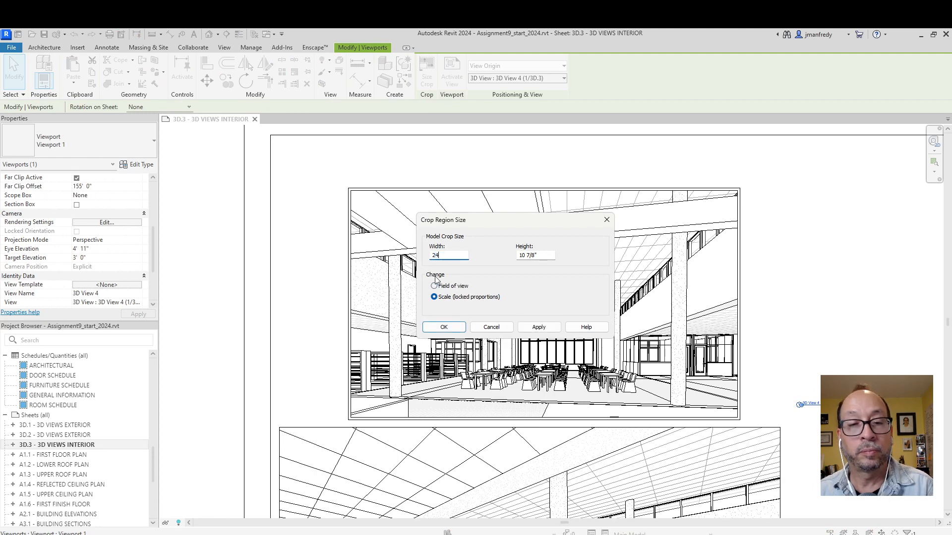
left_click(454, 329)
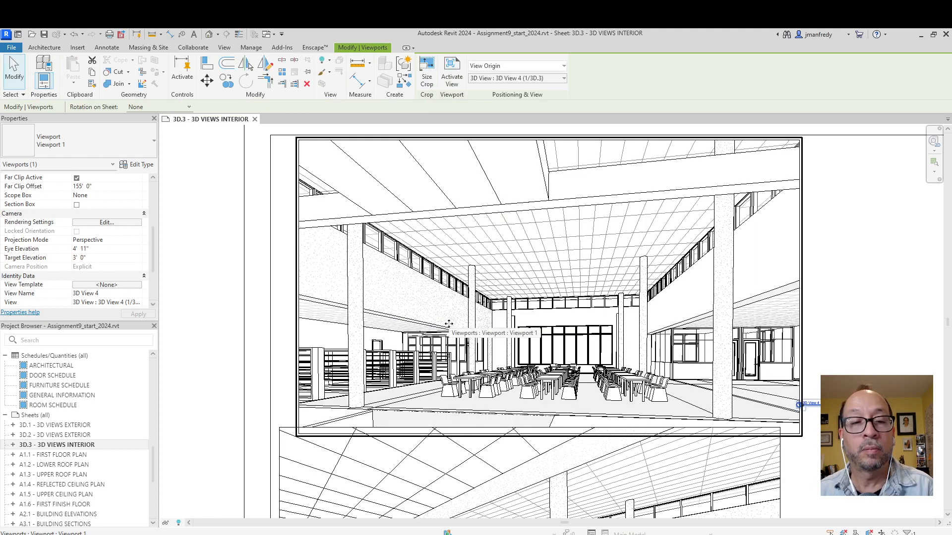
- Activate the 3D View 4 viewport and try the ISO BLACK WHITE SHADOWS and ISO STANDARD view templates on it
double_click(378, 320)
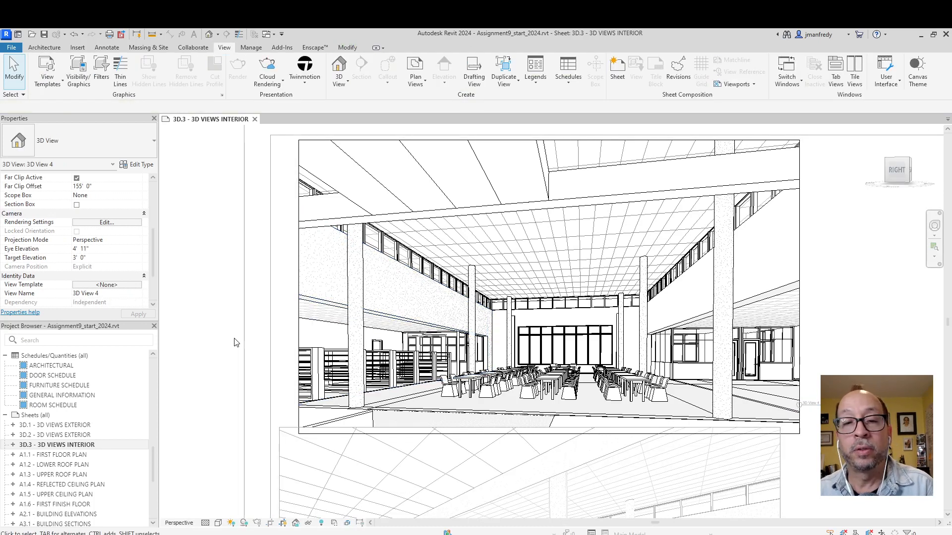
scroll(142, 272, "down", 3)
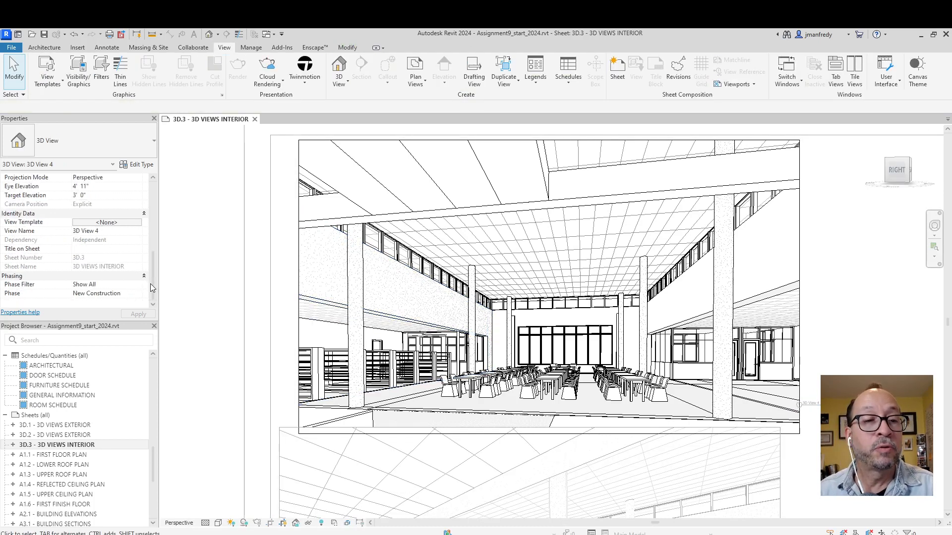
left_click(123, 224)
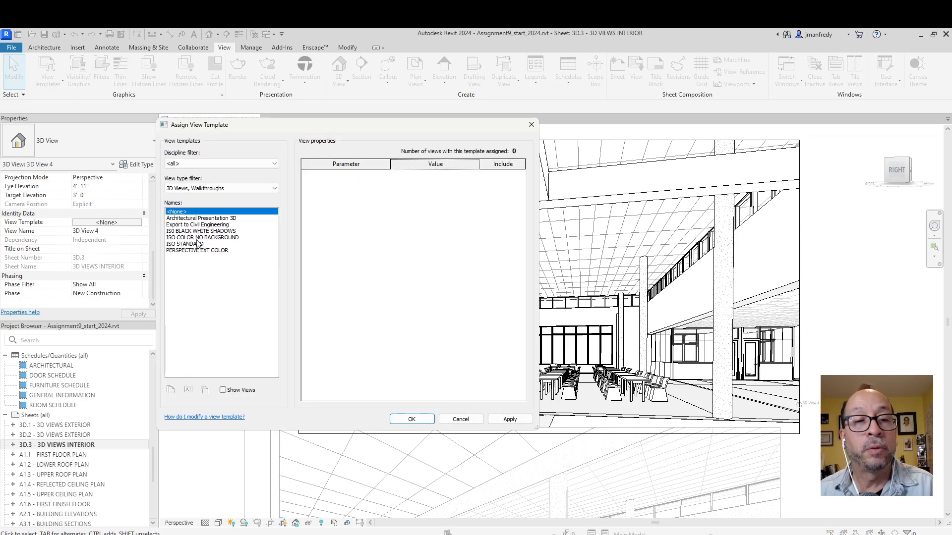
double_click(209, 231)
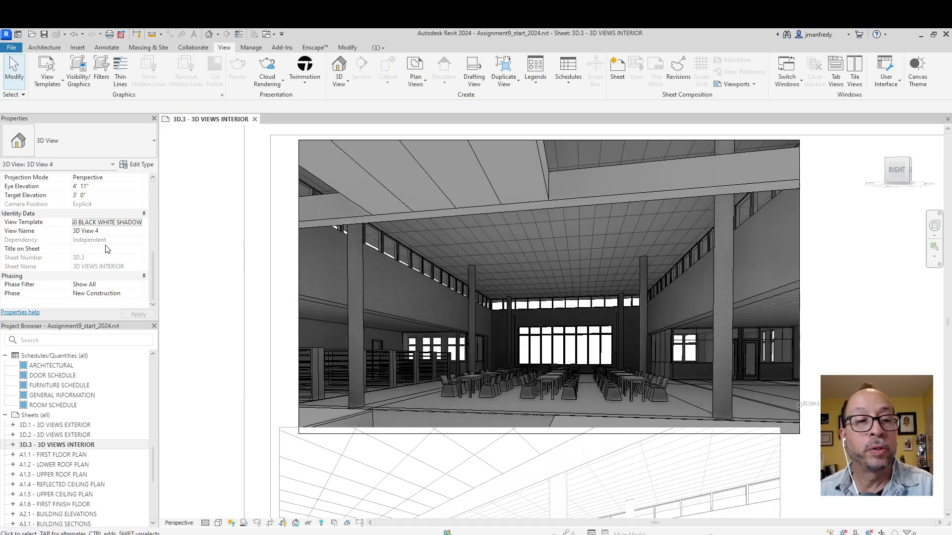
left_click(133, 224)
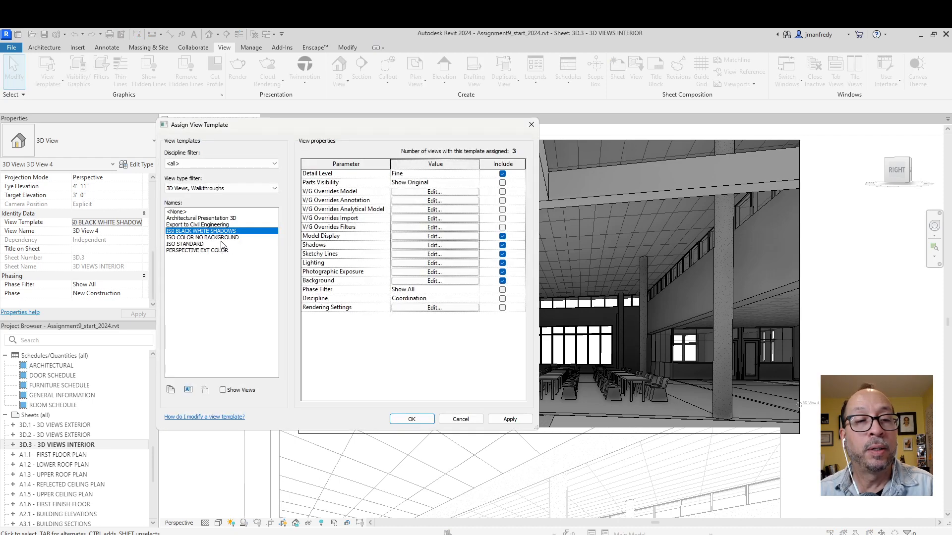
double_click(197, 244)
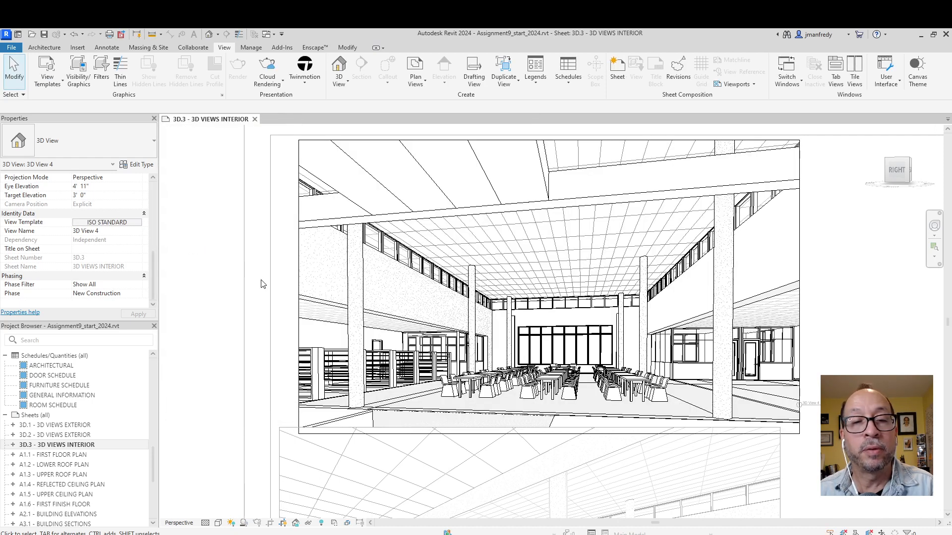
- Assign the PERSPECTIVE EXT COLOR view template to 3D View 4 and deactivate the view
left_click(119, 223)
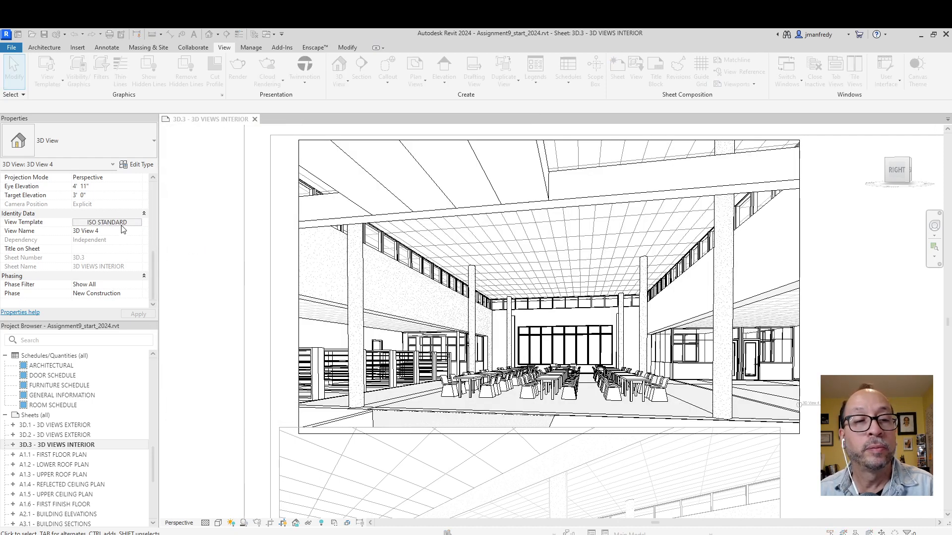
double_click(208, 252)
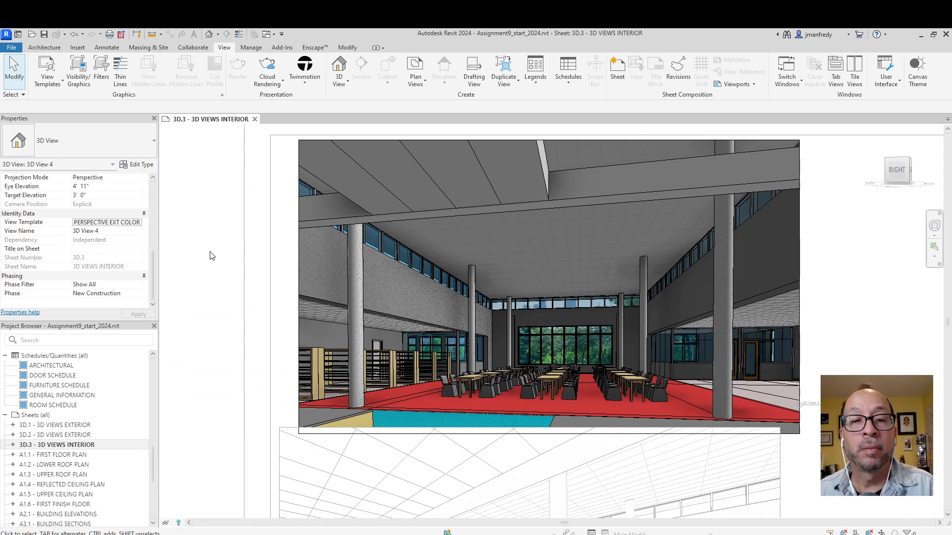
double_click(208, 256)
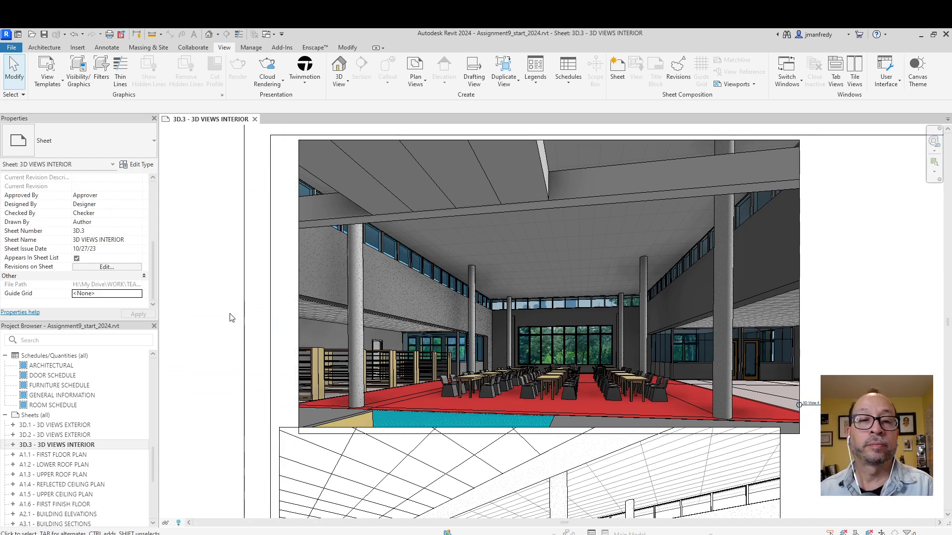
- Nudge the 3D View 4 viewport left until its left edge lines up with the viewport below
left_click(300, 316)
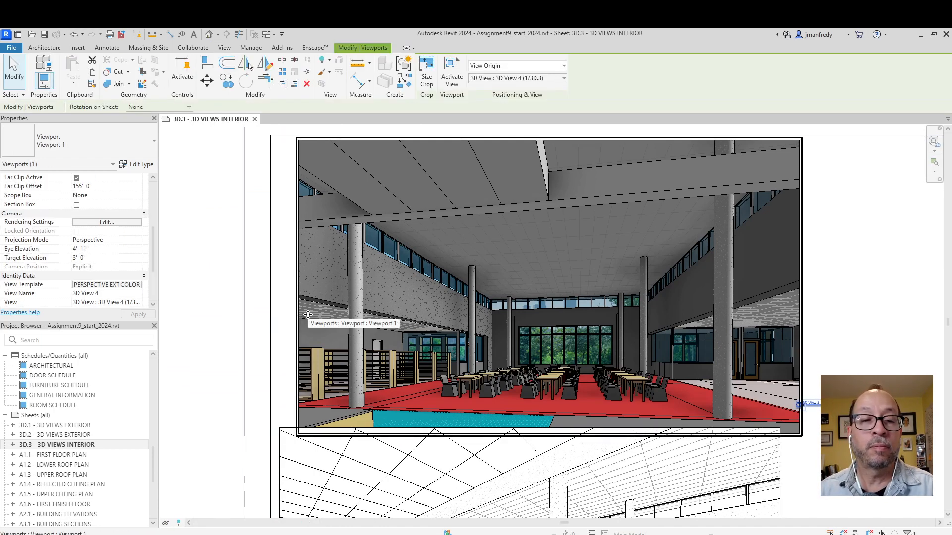
key("Left")
key("Left")
key("Left")
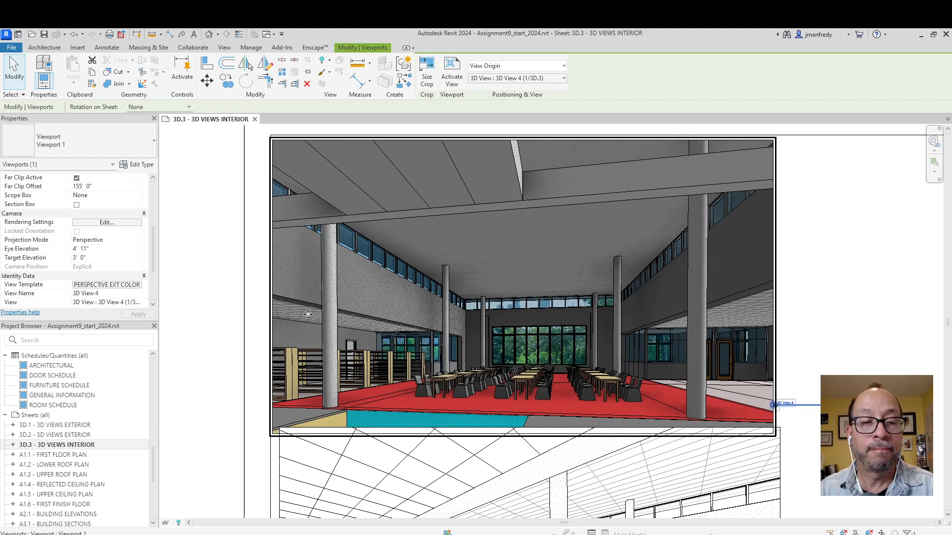
key("Right")
key("Right")
key("Right")
key("Left")
key("Left")
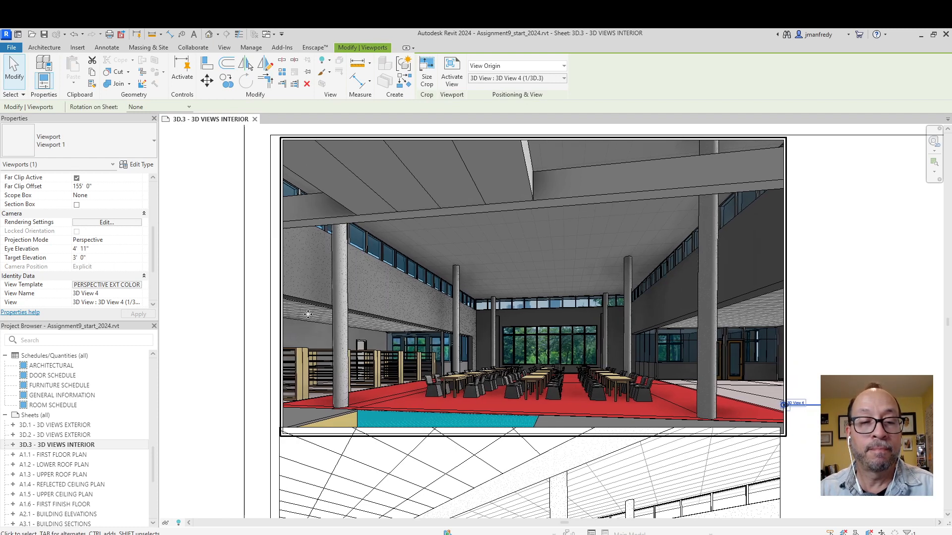
key("Escape")
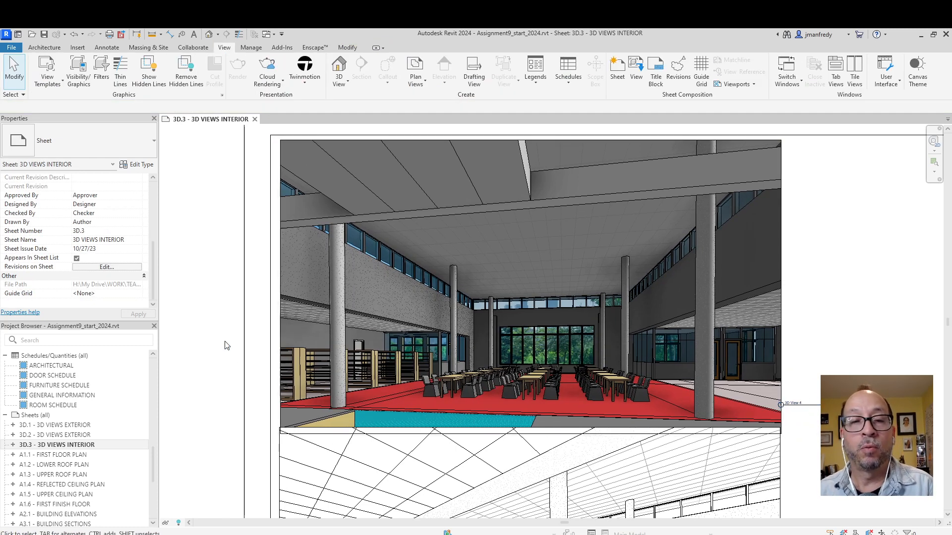
- Set the 3D View 4 viewport's crop width to 22" with the Field of view option
scroll(257, 310, "up", 3)
left_click(378, 304)
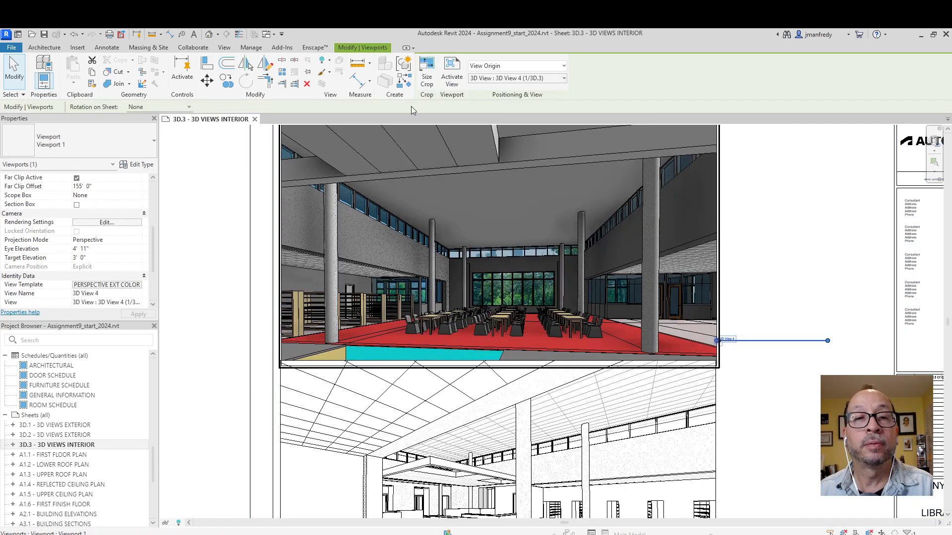
left_click(427, 72)
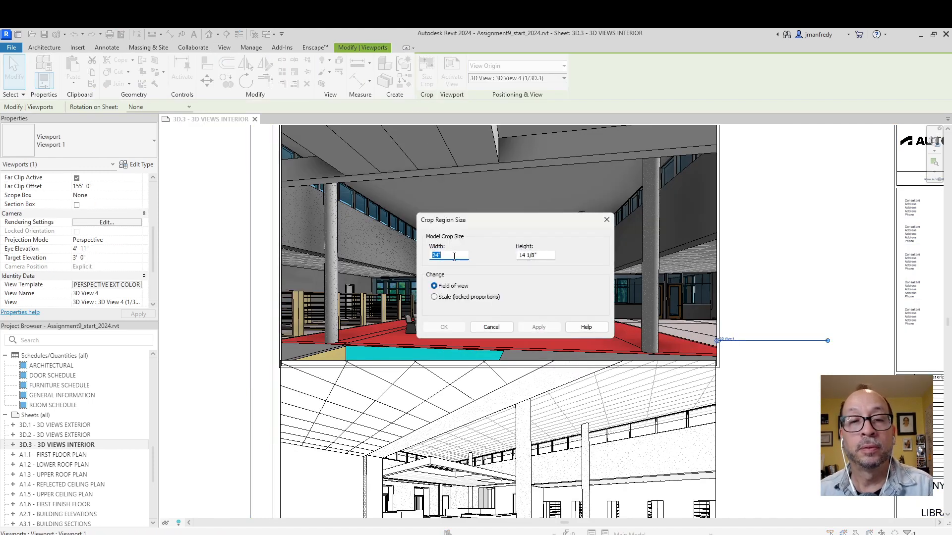
type("22")
left_click(538, 327)
left_click(444, 327)
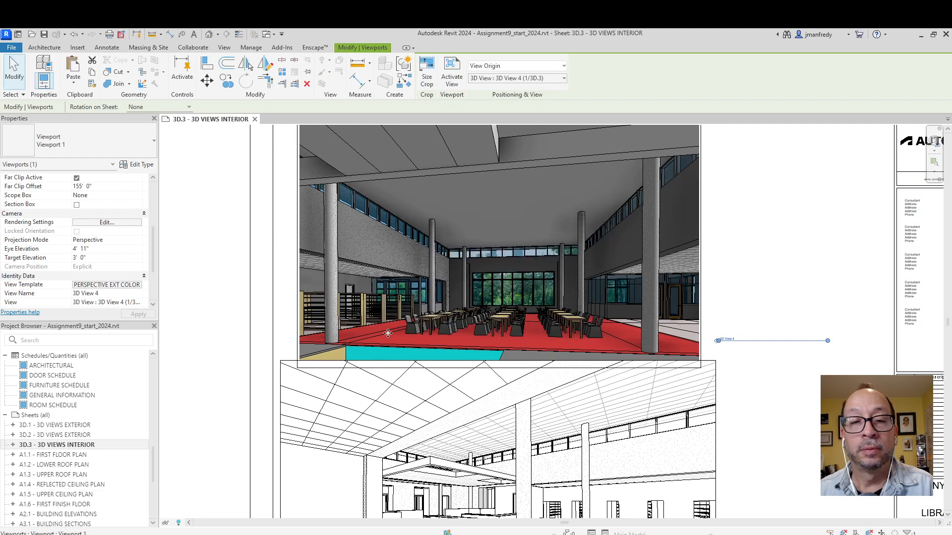
left_click(234, 318)
- Nudge the narrowed 3D View 4 viewport left, closer to the left edge of the viewport below it
scroll(233, 319, "down", 2)
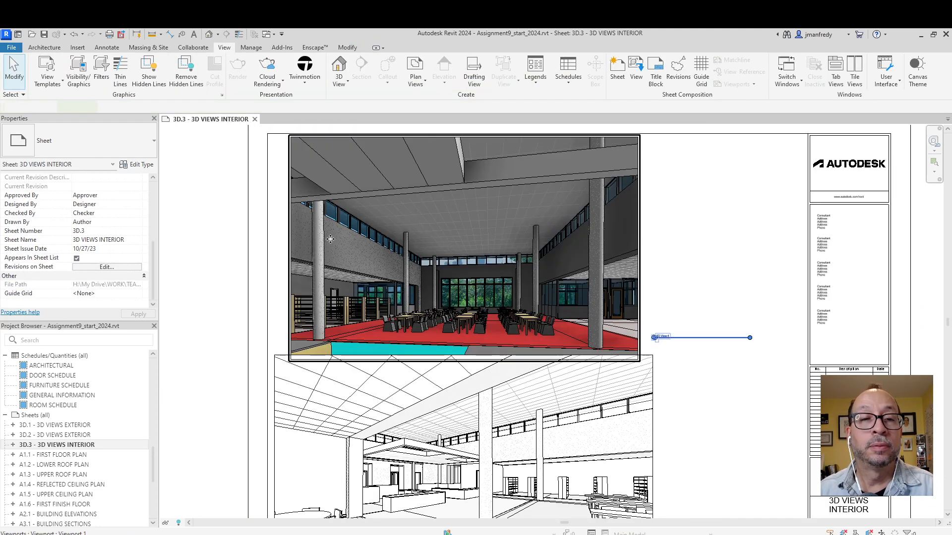
left_click(330, 239)
key("Left")
key("Left")
key("Left")
key("Left")
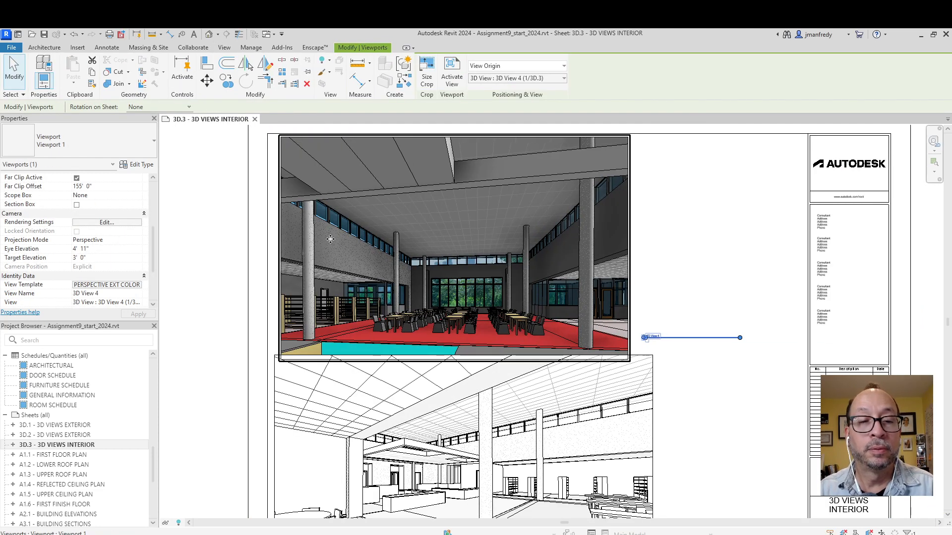
key("Escape")
- Detach the view template from 3D View 4 by assigning <None>, and deselect the viewport
scroll(290, 272, "up", 2)
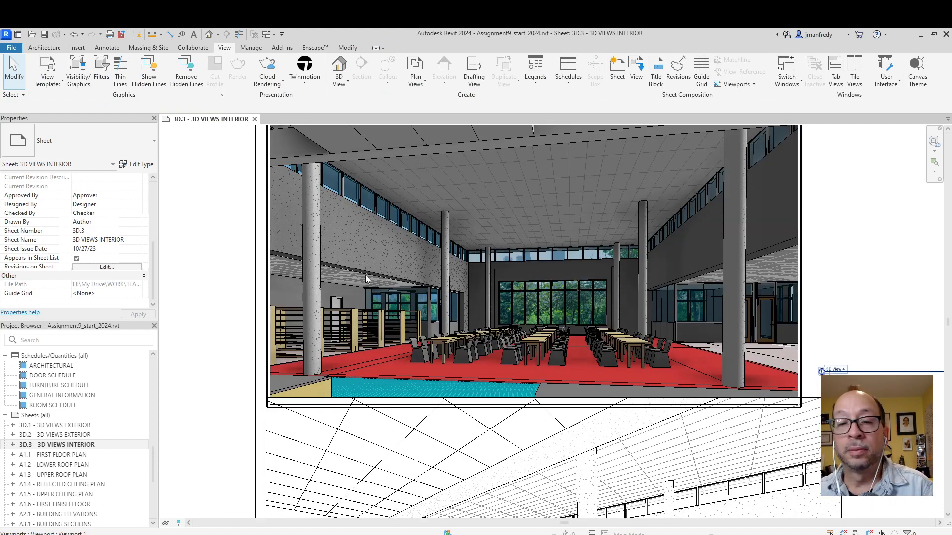
middle_click_drag(374, 296, 400, 340)
scroll(257, 298, "up", 1)
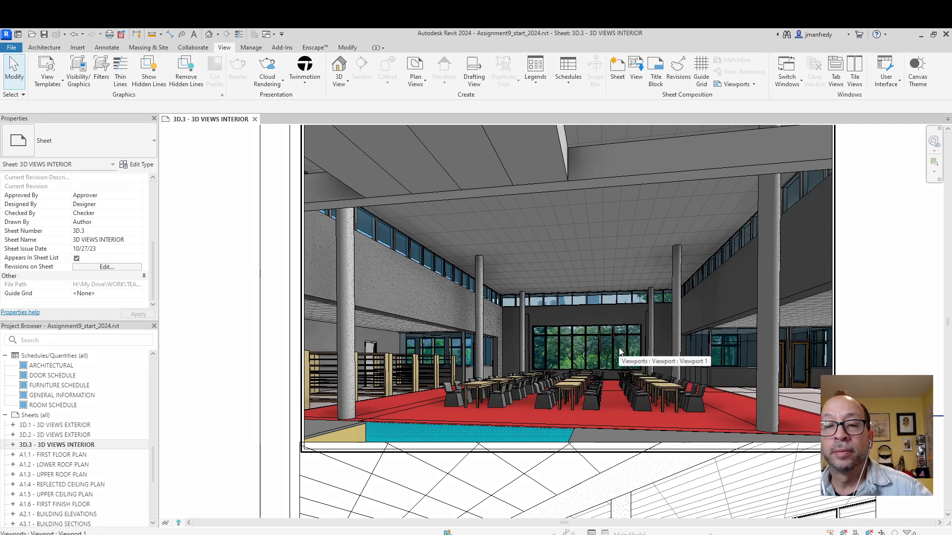
left_click(619, 351)
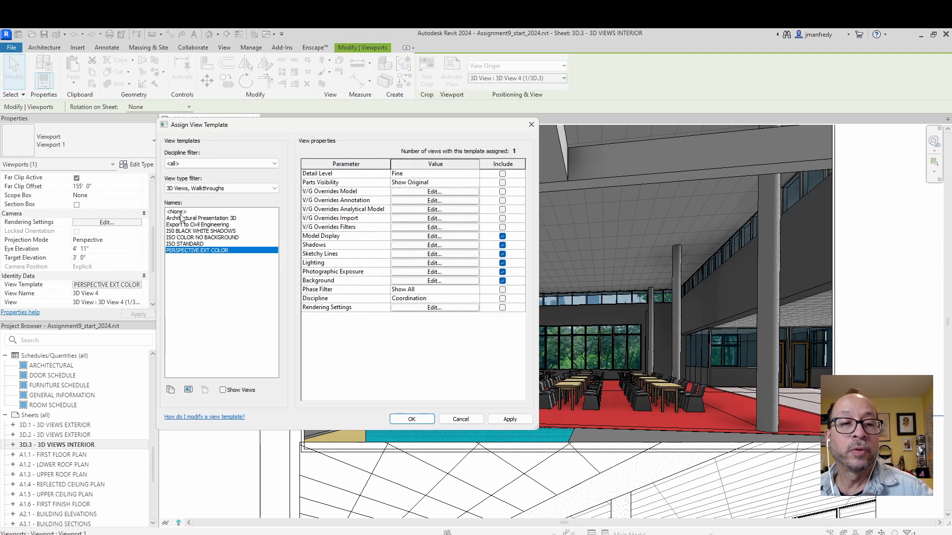
left_click(179, 213)
left_click(411, 419)
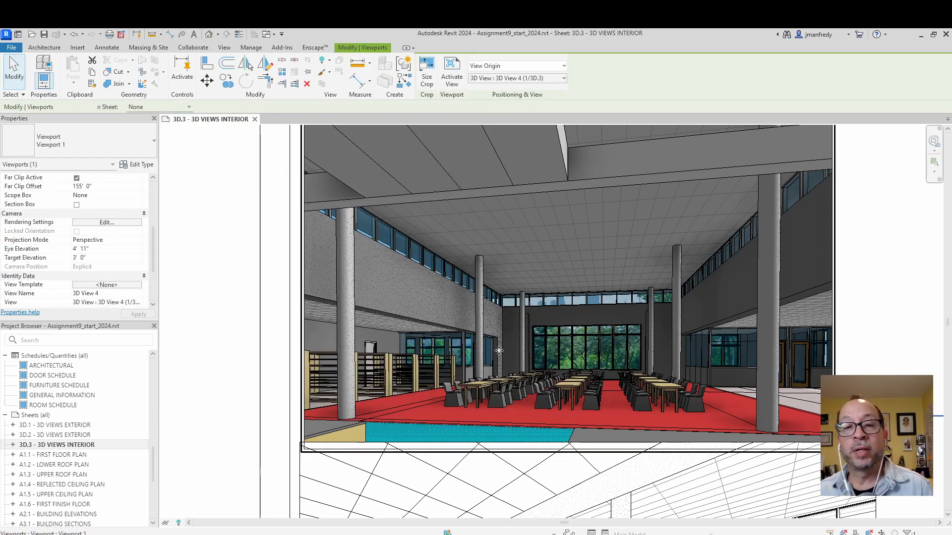
left_click(262, 360)
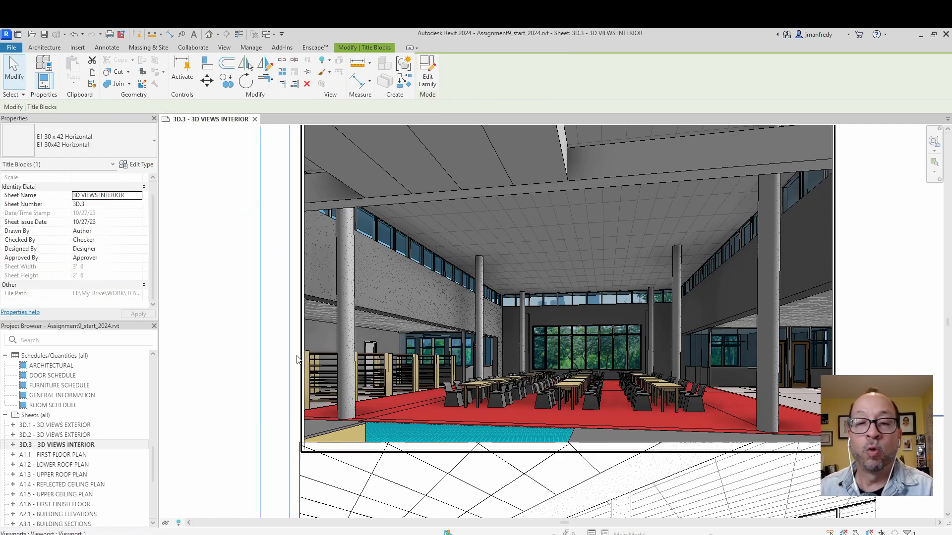
- Activate 3D View 4 on the sheet and open its Graphic Display Options
double_click(590, 355)
middle_click_drag(452, 381, 430, 383)
left_click(219, 523)
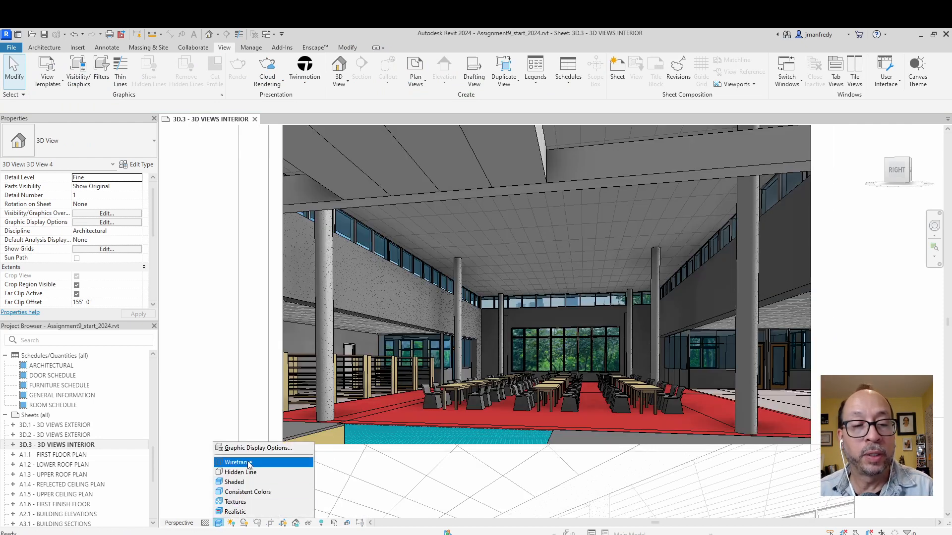
left_click(253, 448)
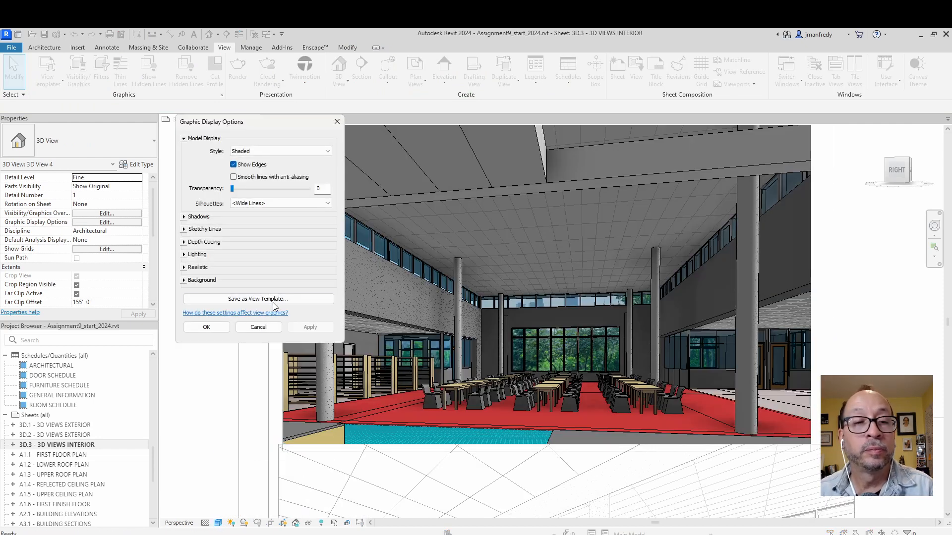
left_click(263, 300)
left_click(293, 255)
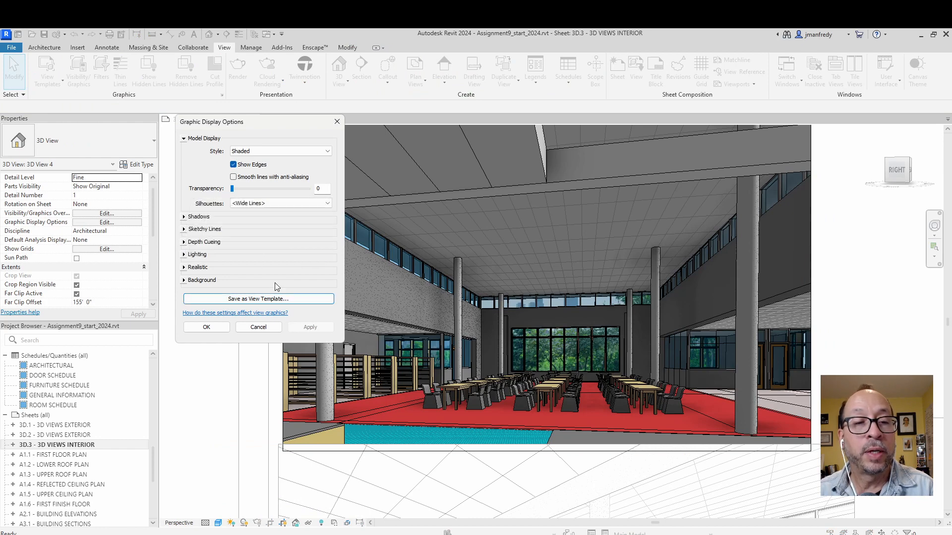
- Try a Gradient background in 3D View 4 and apply it
left_click(184, 281)
left_click(266, 296)
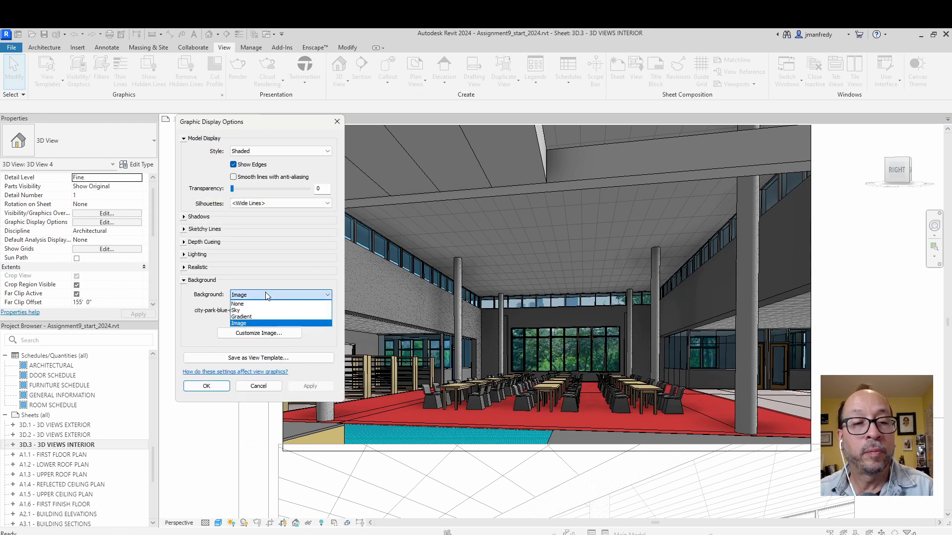
left_click(255, 317)
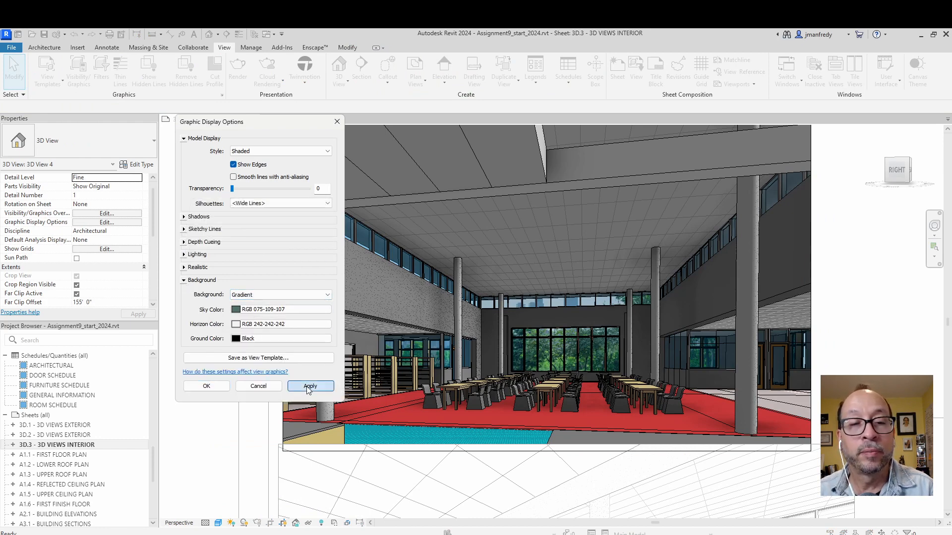
left_click(311, 386)
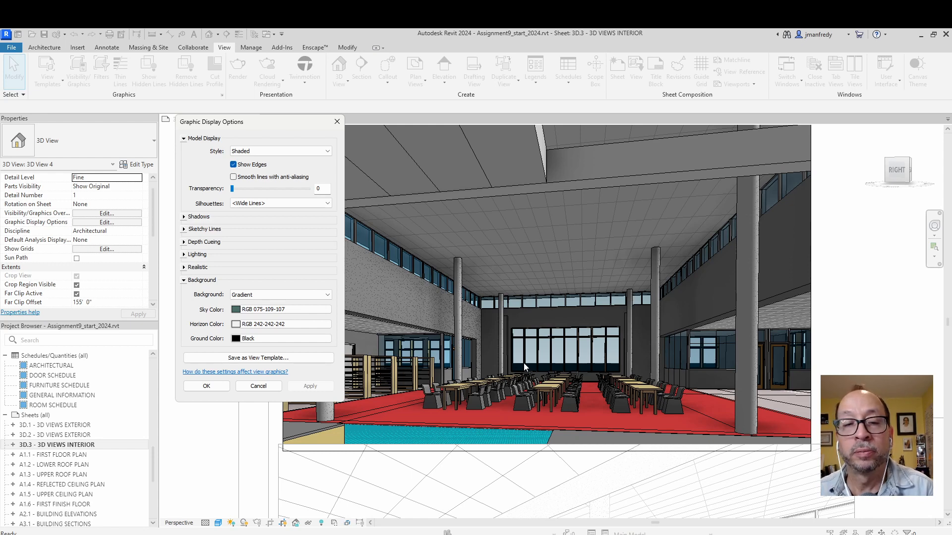
- Set 3D View 4's background to Image with the city-park-blue-sky-with-downtown-skyline picture and apply it
left_click(284, 298)
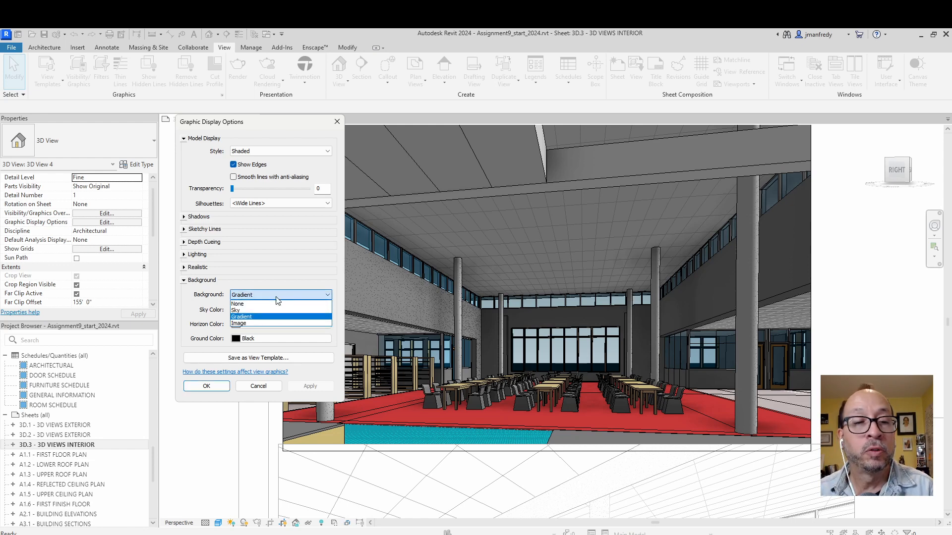
left_click(264, 320)
left_click(272, 334)
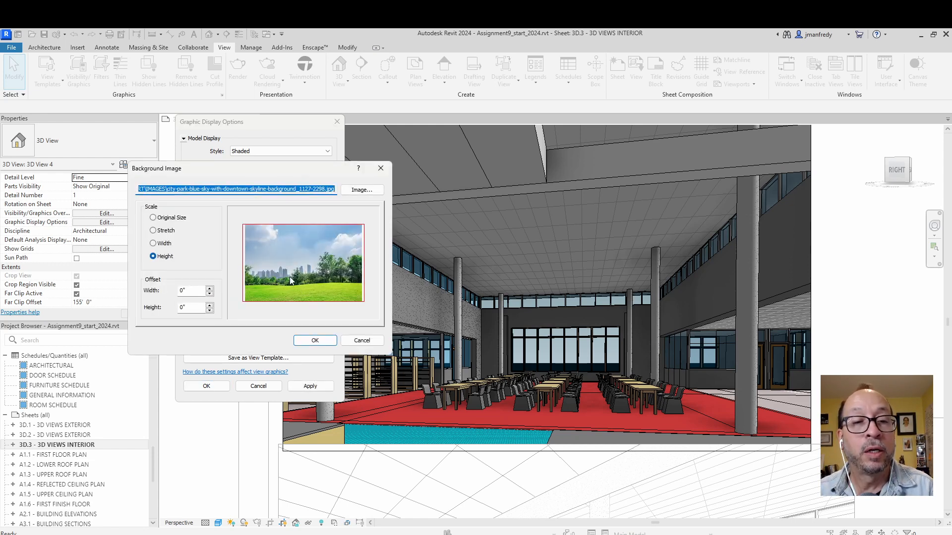
left_click(320, 340)
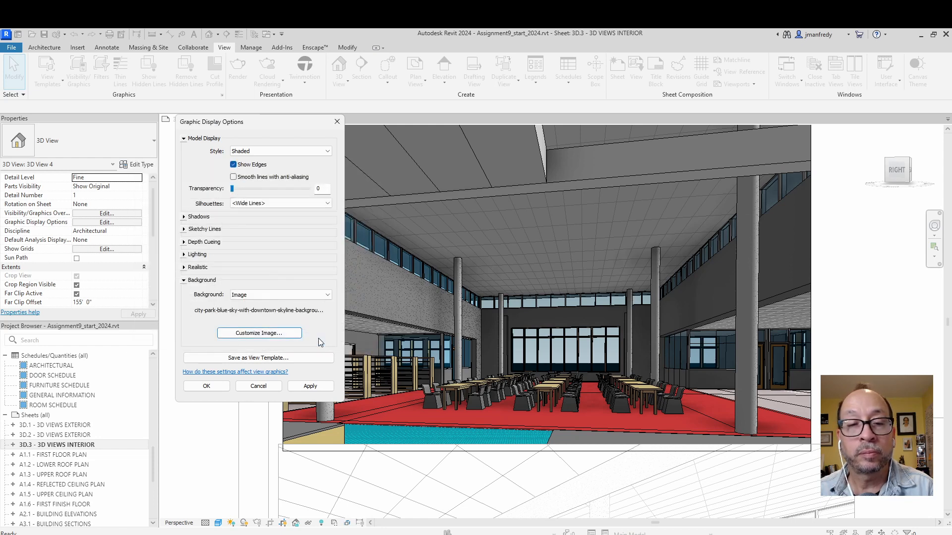
left_click(279, 339)
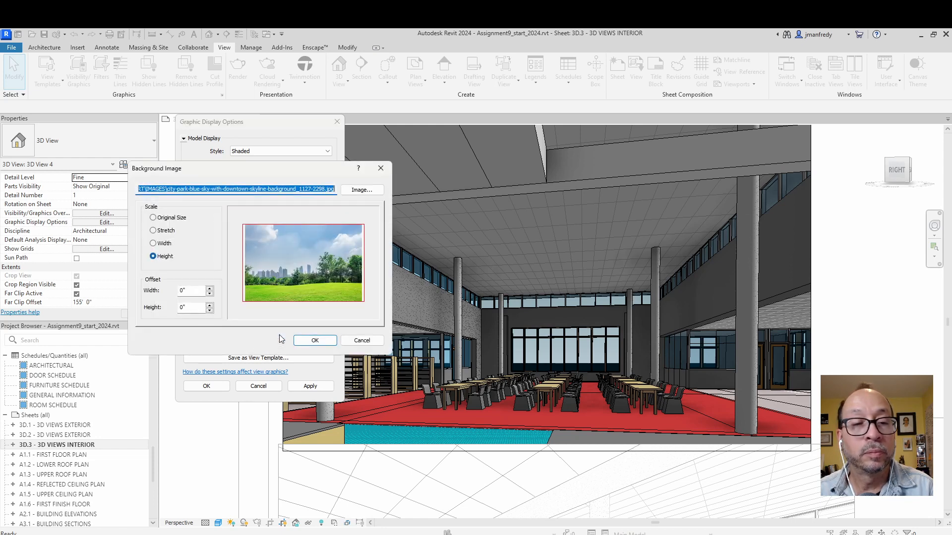
left_click(316, 341)
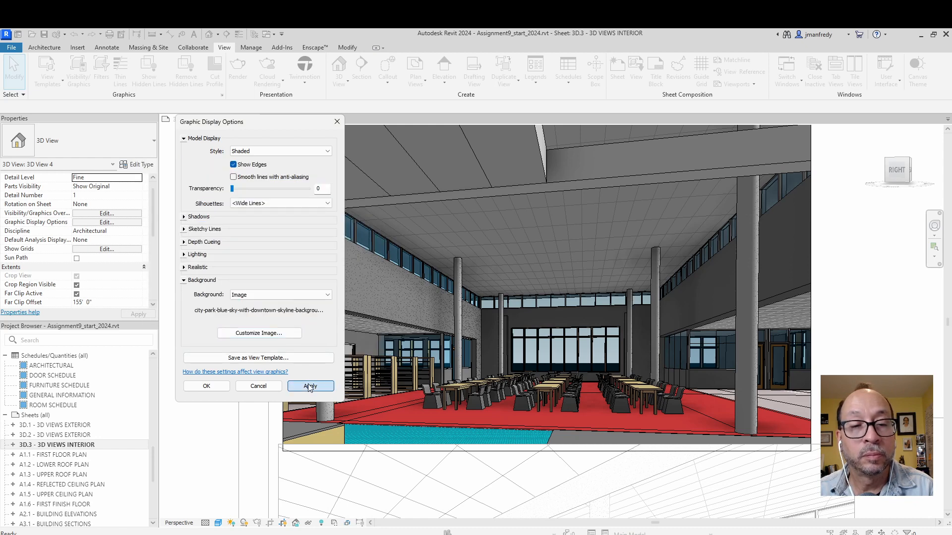
left_click(310, 385)
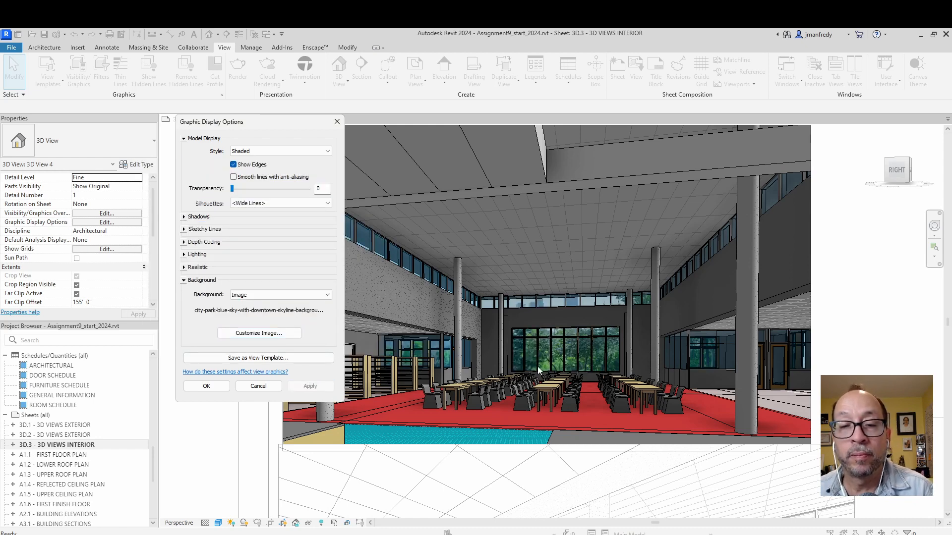
- Set the background image's height offset to 1" and apply it to 3D View 4
left_click(259, 333)
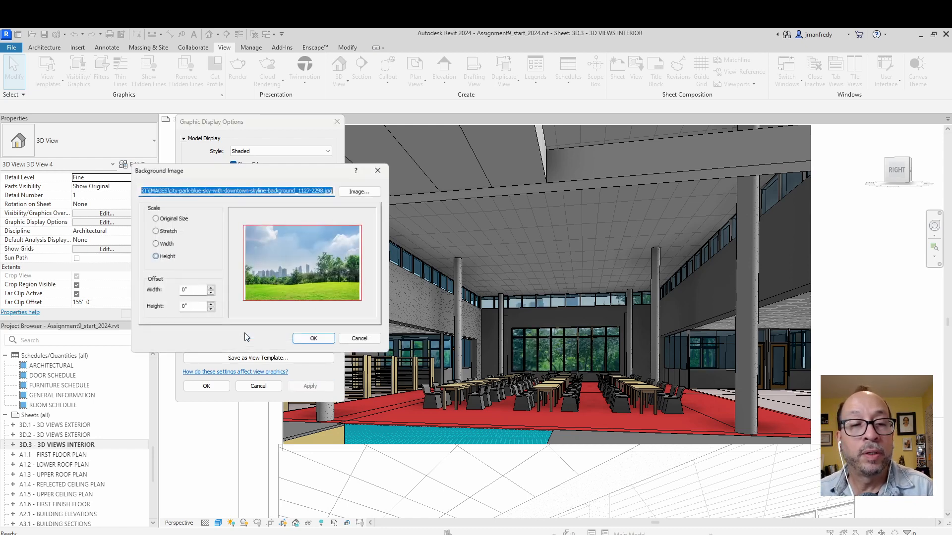
left_click(187, 308)
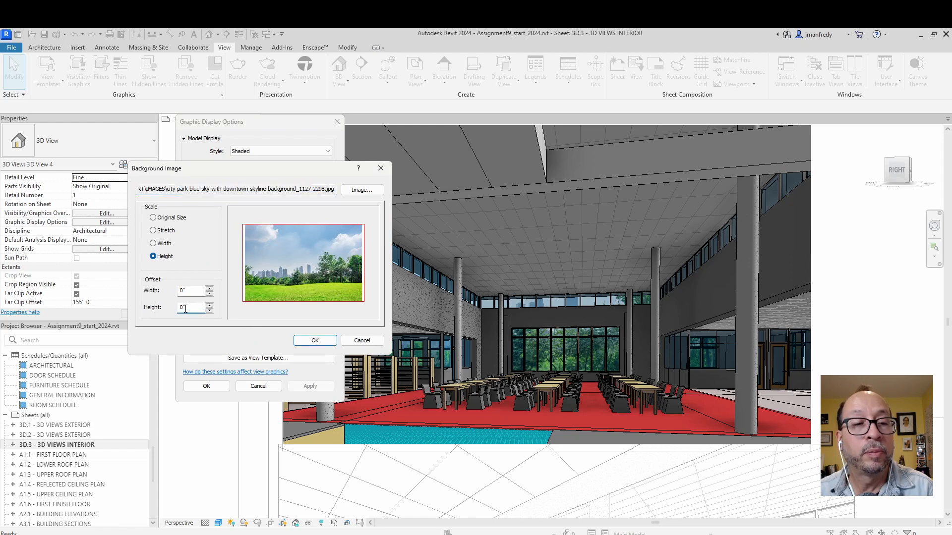
double_click(183, 308)
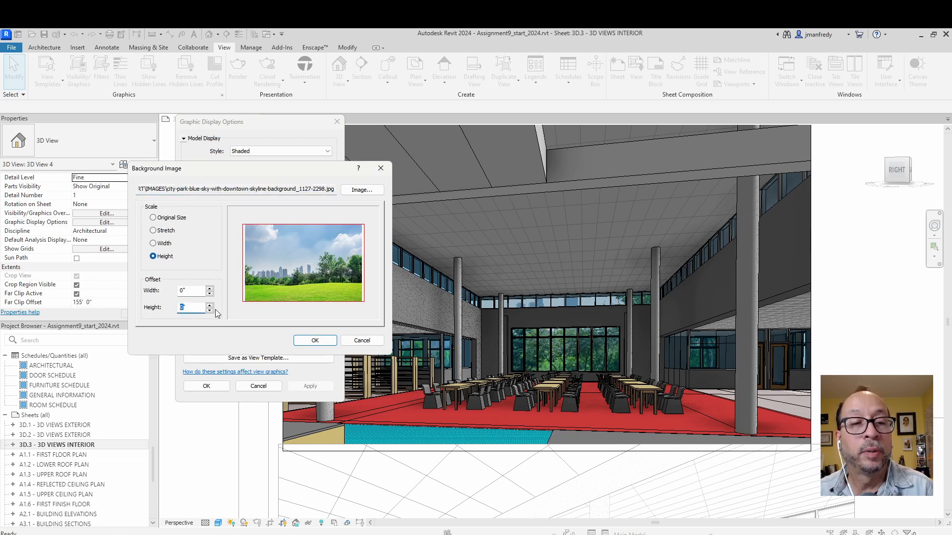
type("1")
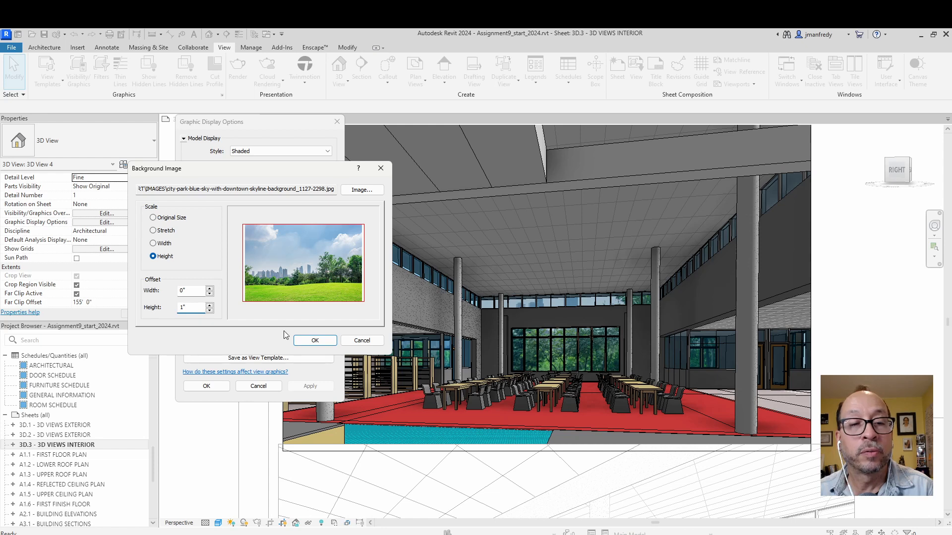
left_click(316, 340)
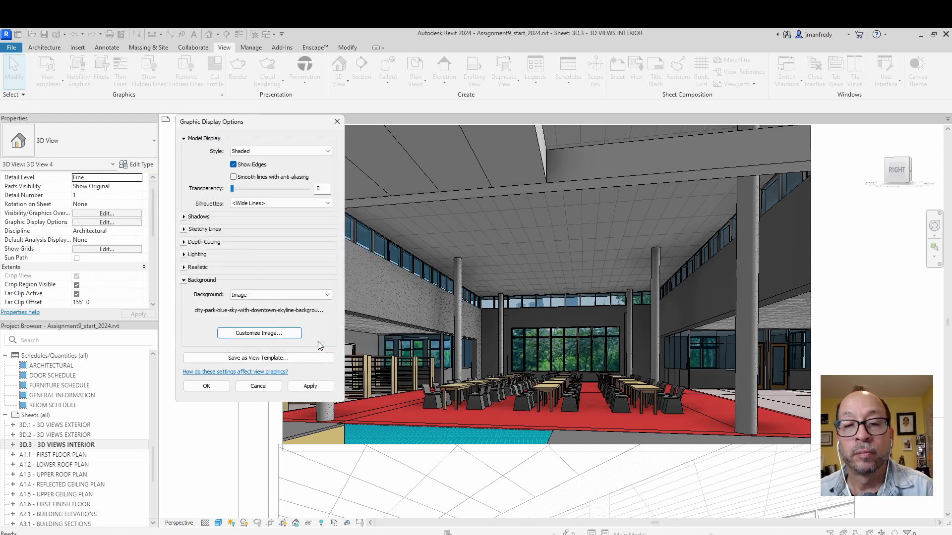
left_click(313, 387)
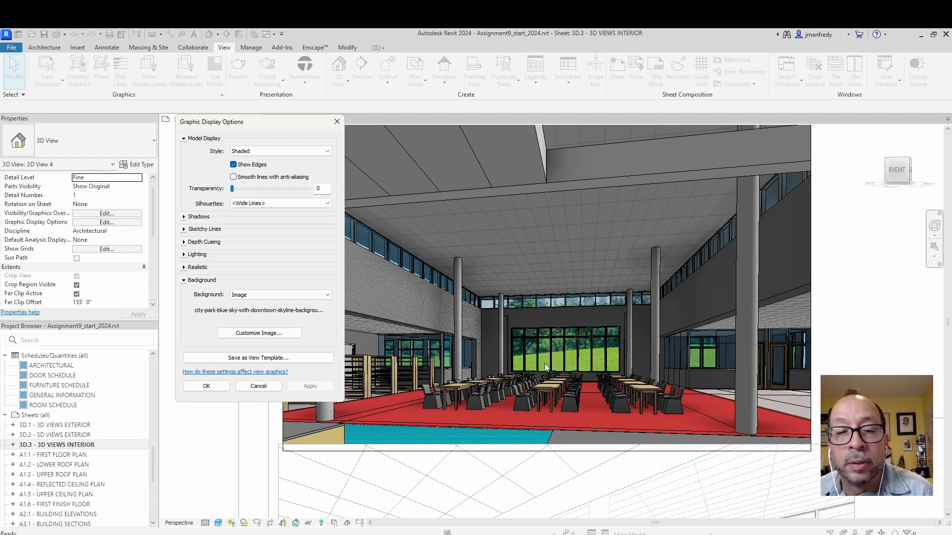
- Set the background image's height offset to 3/4" and apply it to 3D View 4
left_click(259, 332)
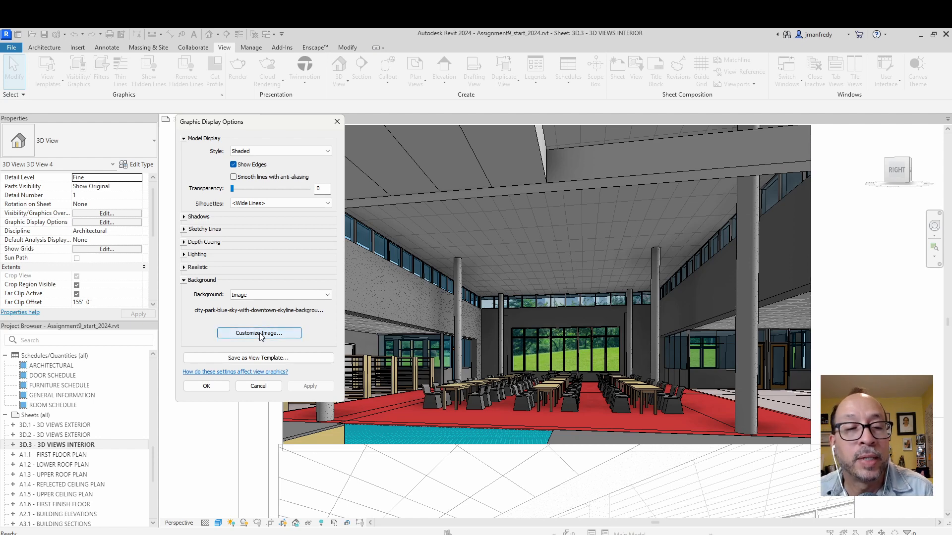
double_click(181, 310)
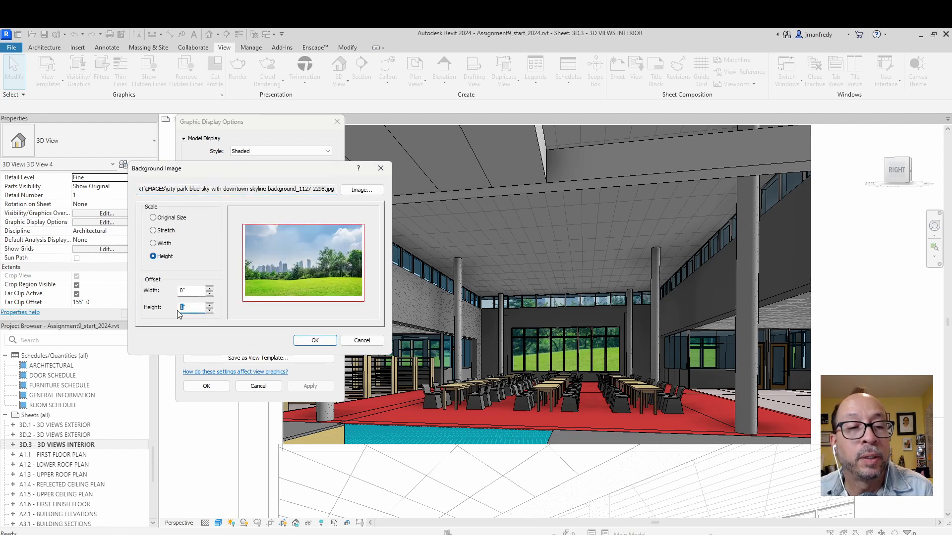
type("3/4")
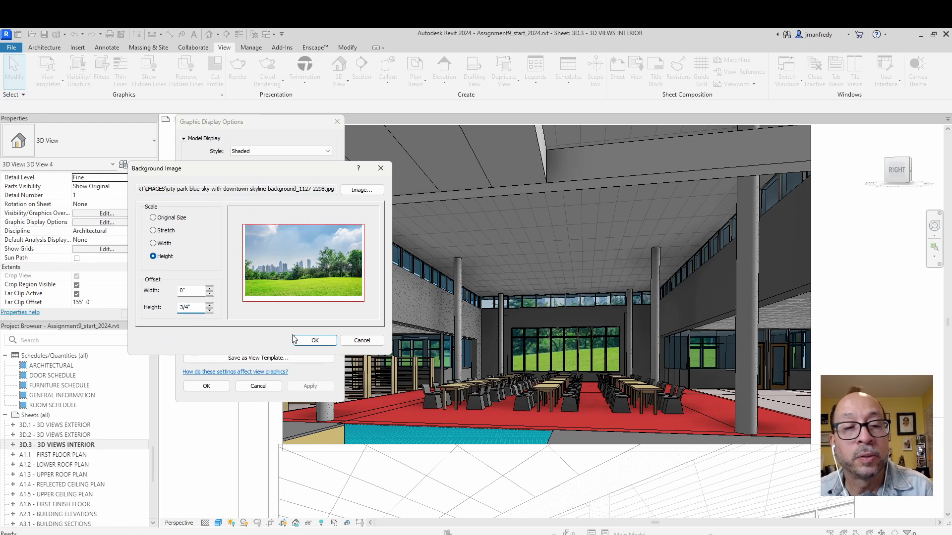
left_click(315, 340)
left_click(318, 388)
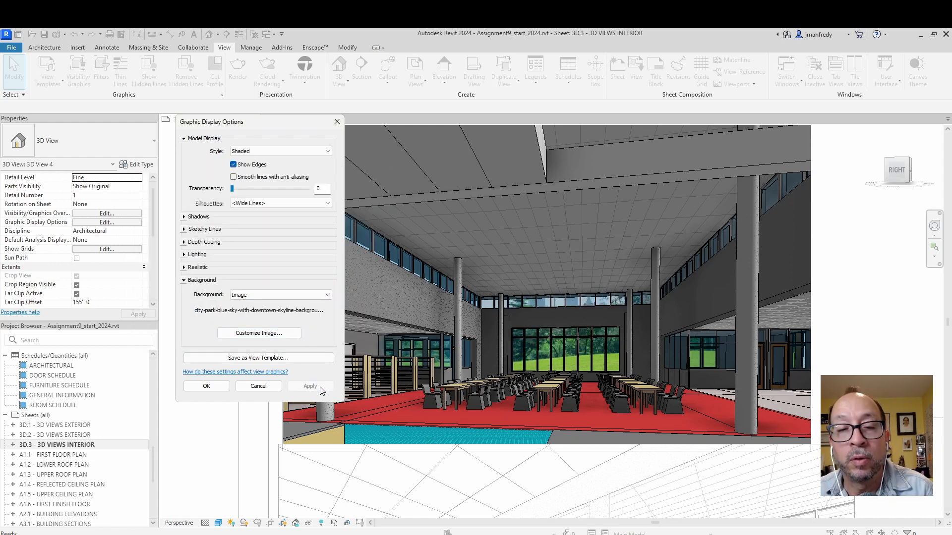
- Set the background image's width offset to 2" and apply it to 3D View 4
left_click(268, 333)
double_click(182, 291)
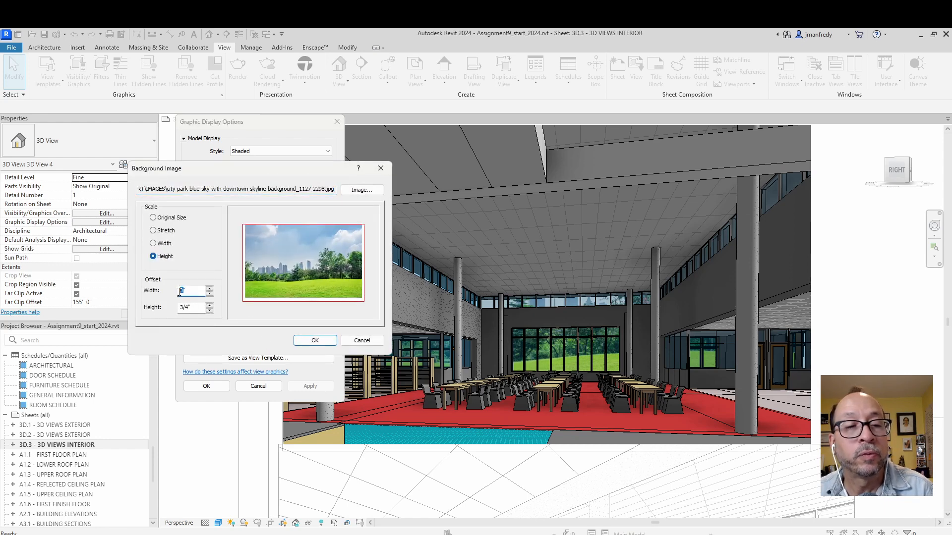
left_click(303, 340)
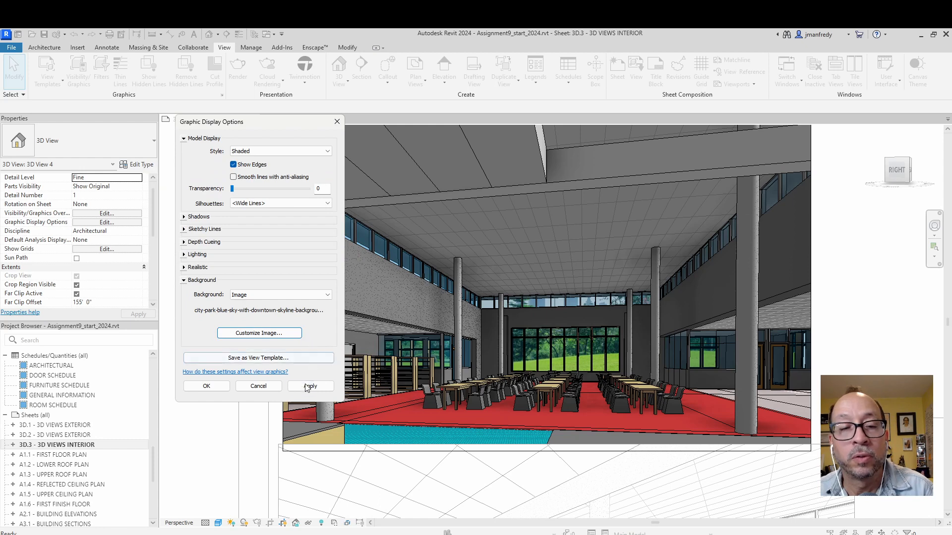
left_click(304, 388)
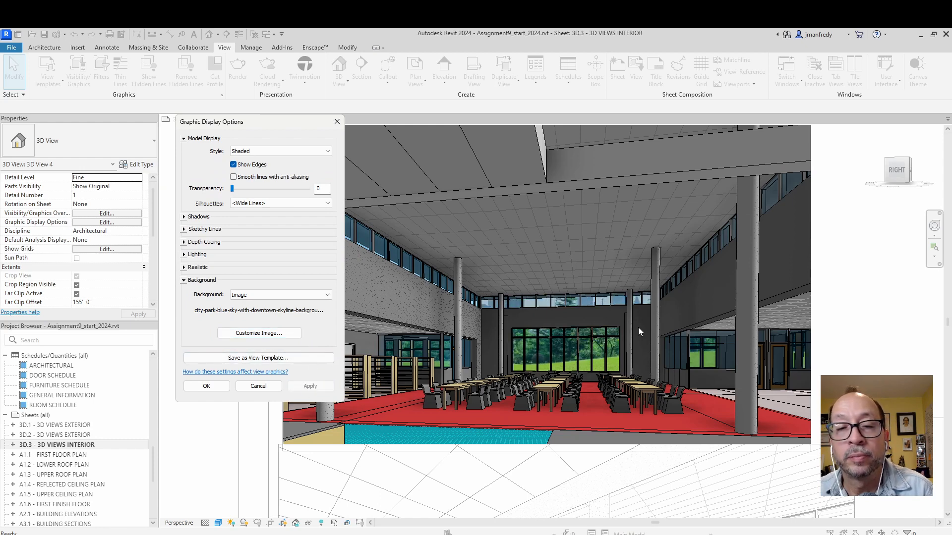
- Set the background image's width offset to 4" and apply it to 3D View 4
left_click(258, 333)
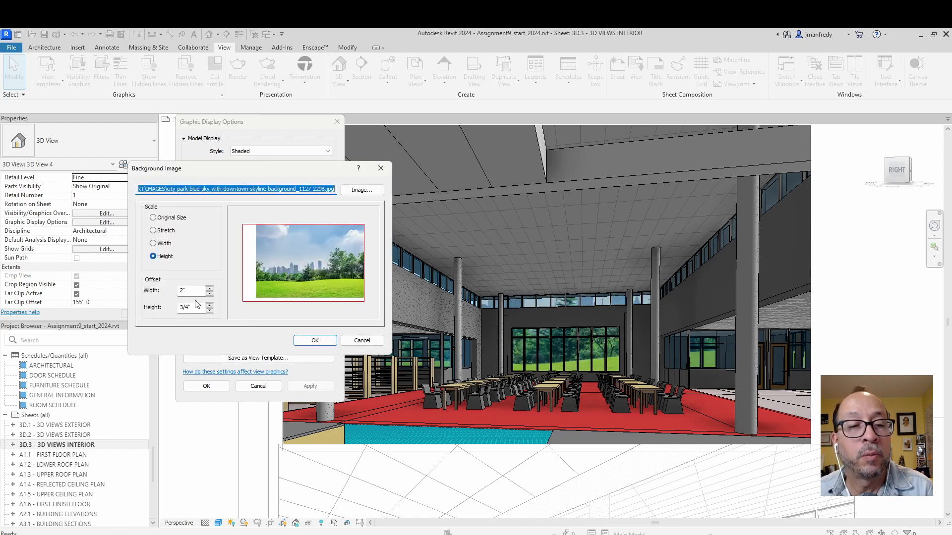
left_click(185, 292)
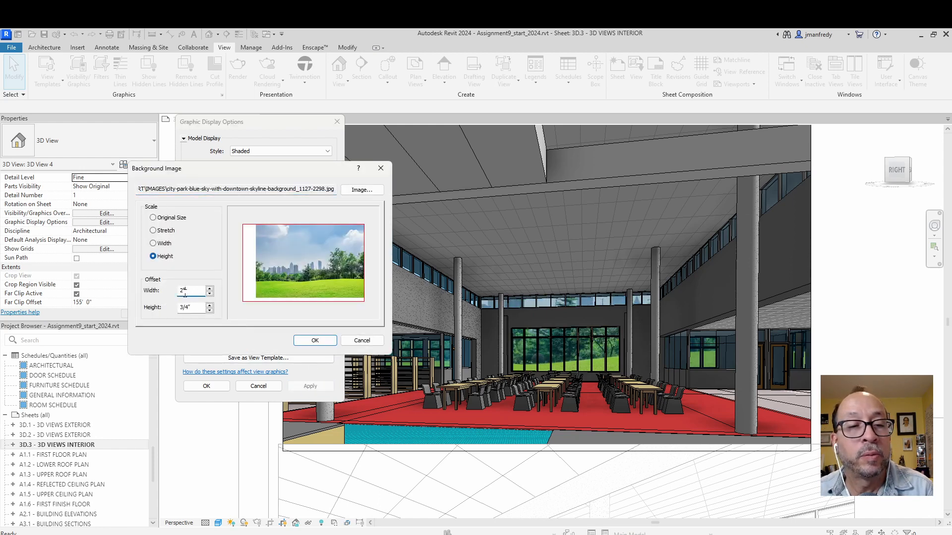
left_click(315, 340)
left_click(317, 385)
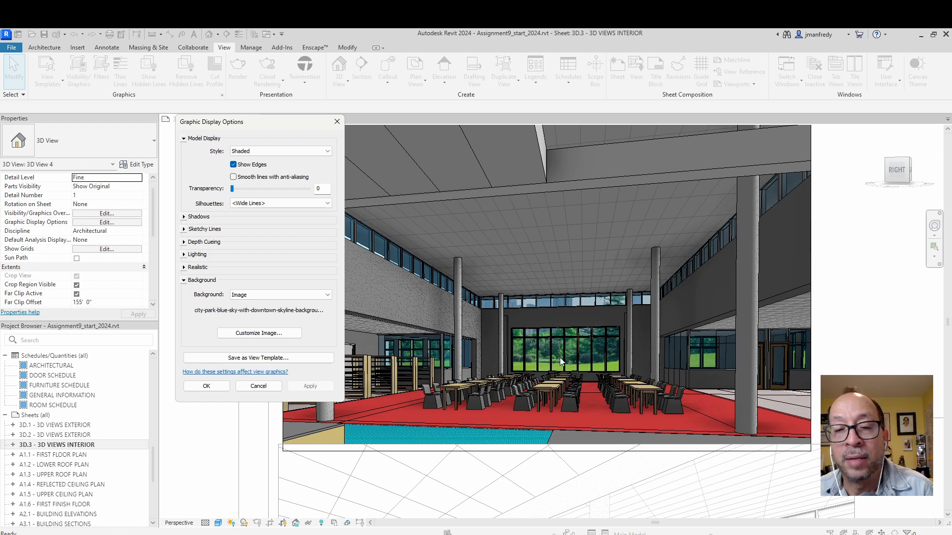
- Set the background image's height offset to 1/2", apply it, and accept the Graphic Display Options
left_click(278, 359)
key("Escape")
left_click(258, 333)
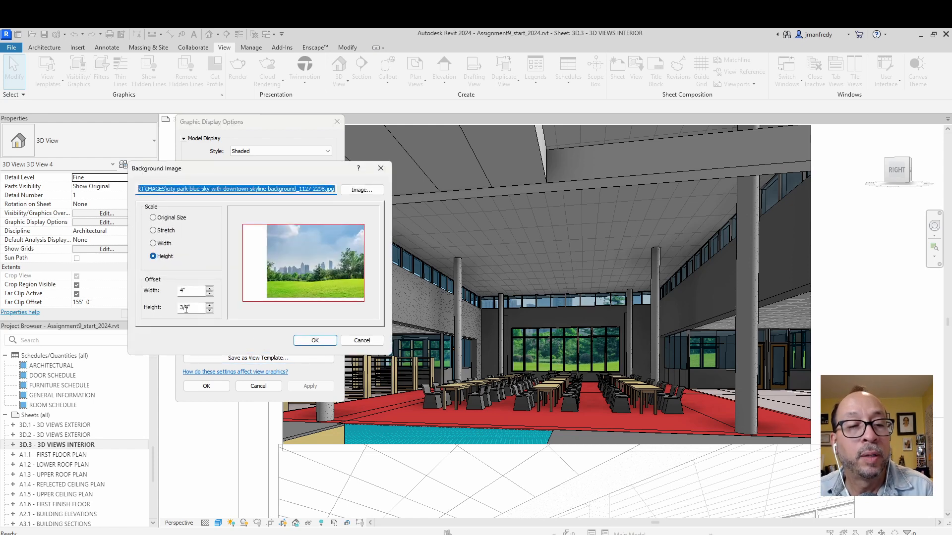
left_click_drag(188, 309, 167, 308)
type("1/")
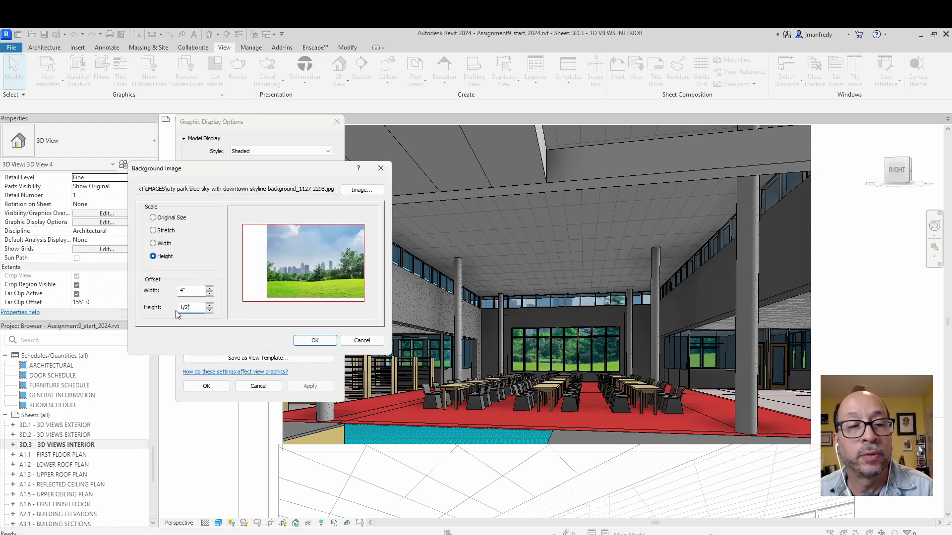
left_click(306, 341)
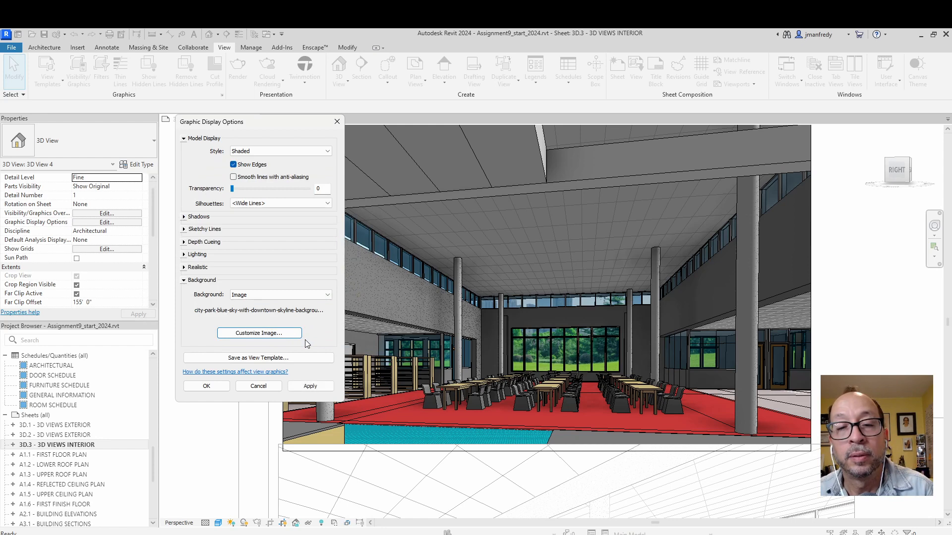
left_click(311, 387)
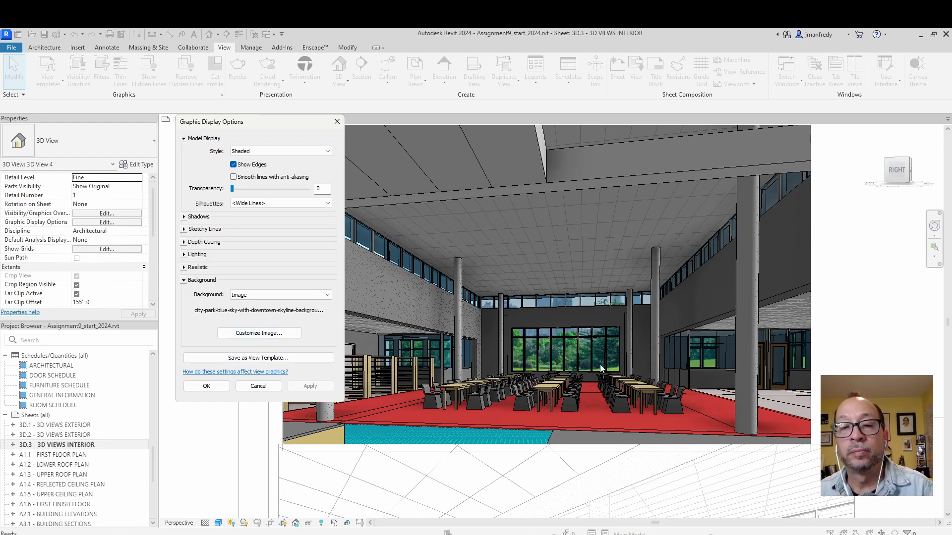
left_click(224, 385)
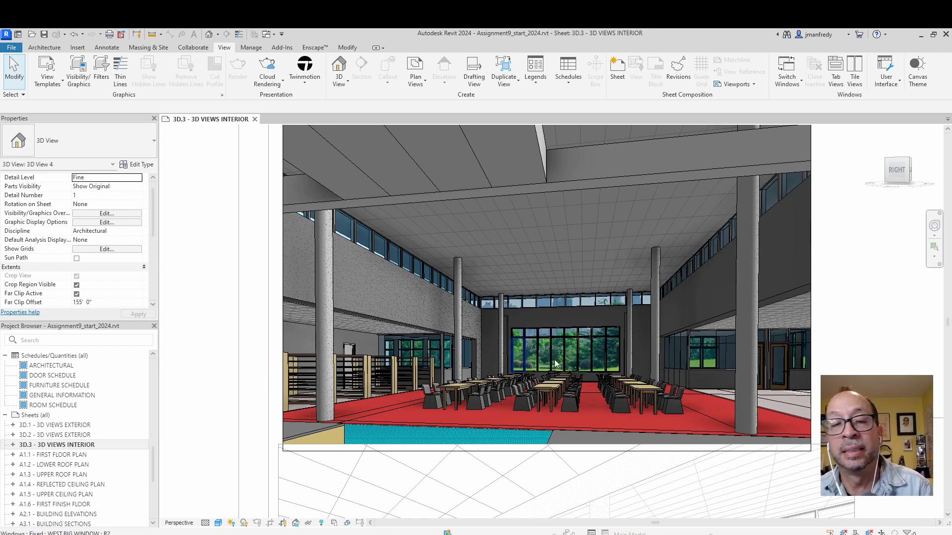
- Deactivate 3D View 4 and select its viewport on the sheet
double_click(223, 295)
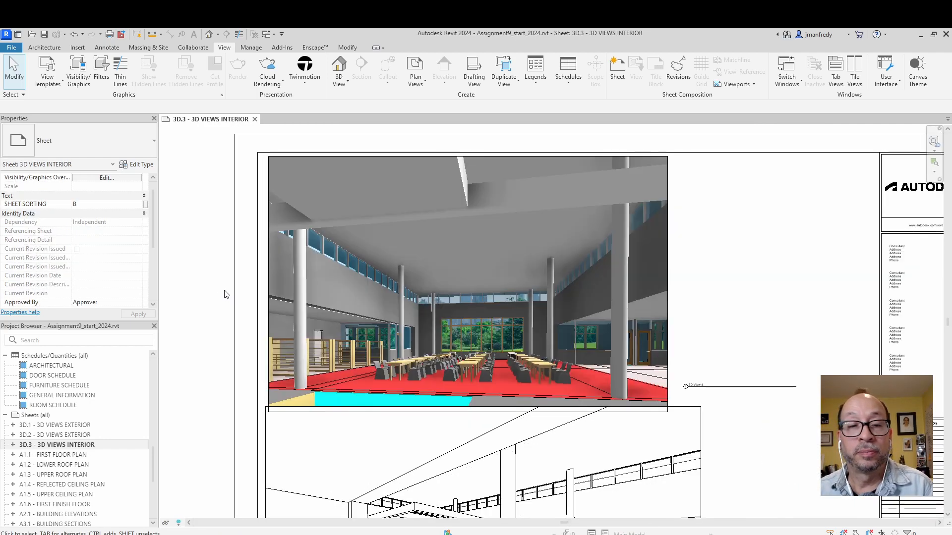
left_click(332, 270)
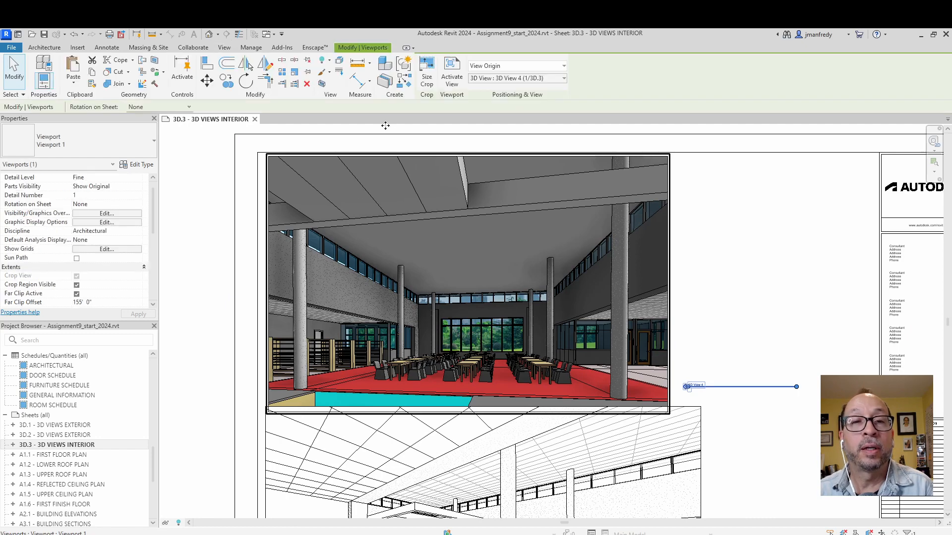
- Set the crop region width of 3D View 4 to 20" using the field of view option
left_click(426, 69)
type("20")
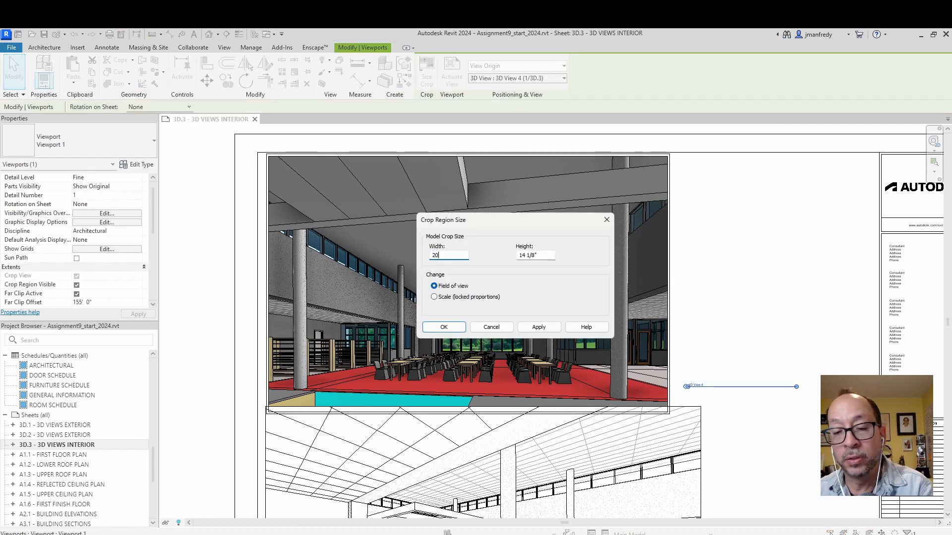
left_click(539, 328)
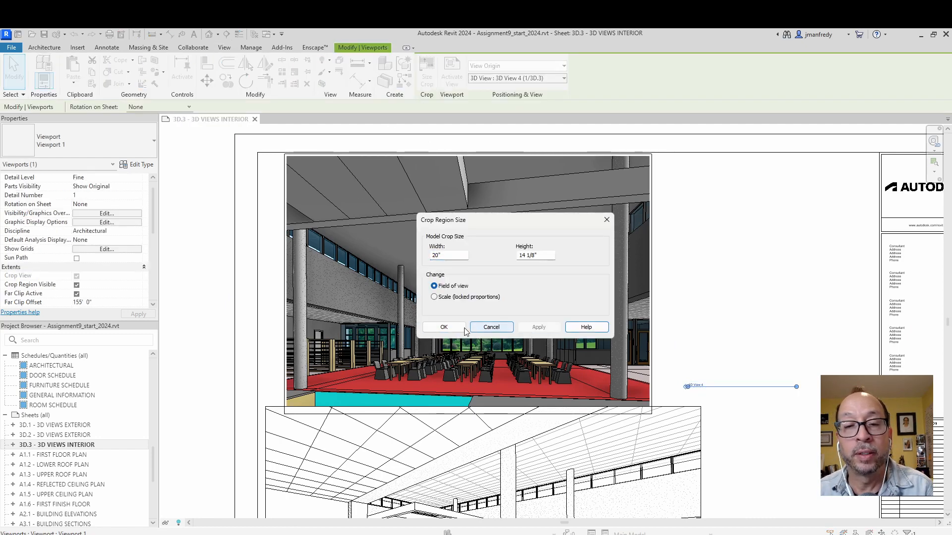
left_click(444, 327)
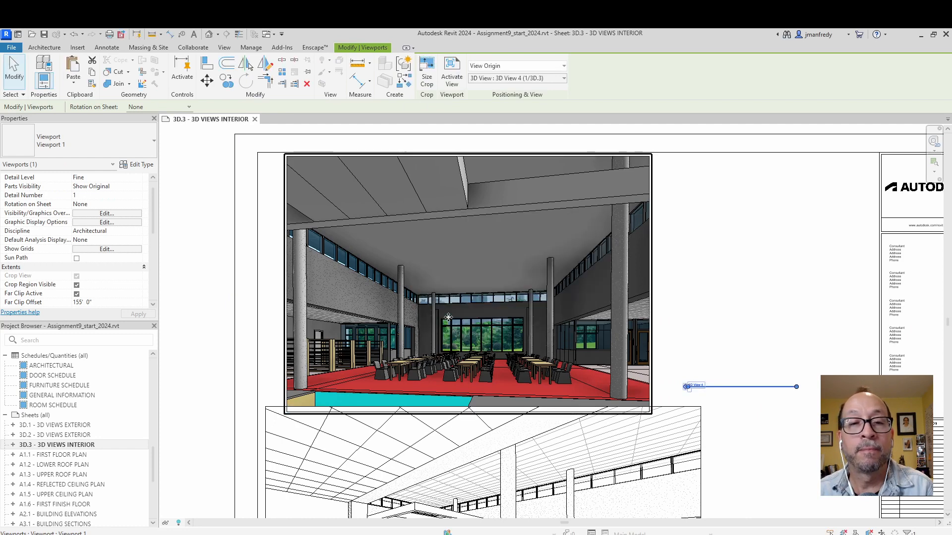
- Activate 3D View 4, lower its crop region's top edge to trim the ceiling, and deactivate the view
double_click(462, 256)
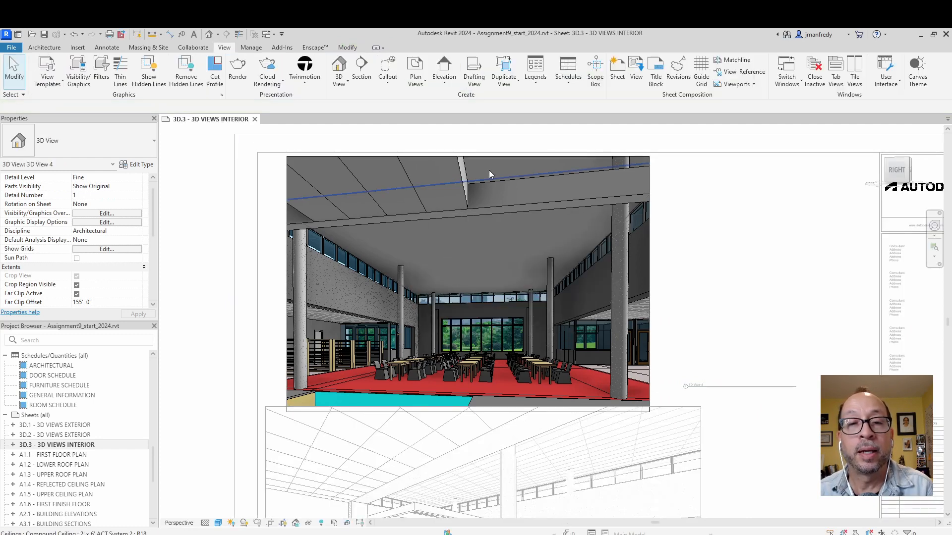
left_click(491, 156)
left_click_drag(468, 156, 470, 183)
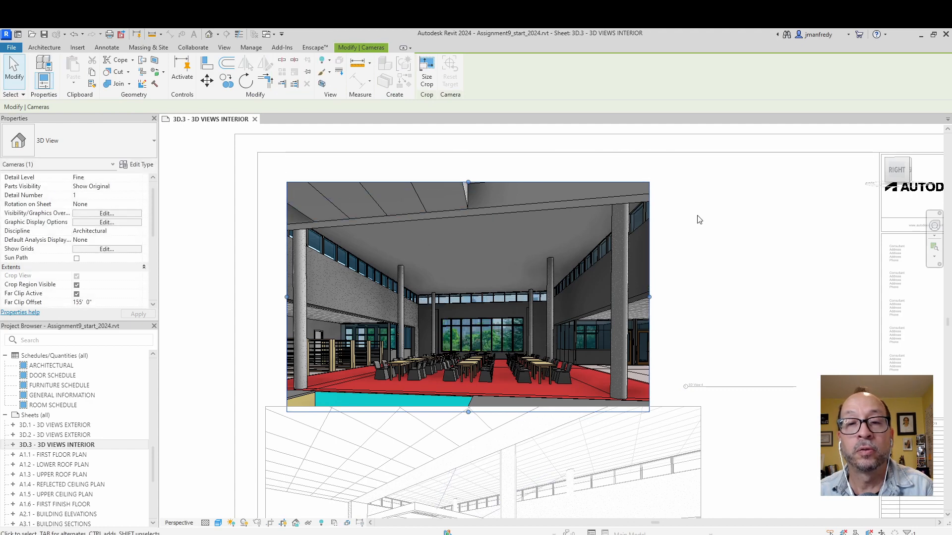
double_click(699, 219)
- Nudge the 3D View 4 viewport up and left into the sheet's upper-left corner, roughly aligned with the viewport below
left_click(565, 215)
key("shift+Up")
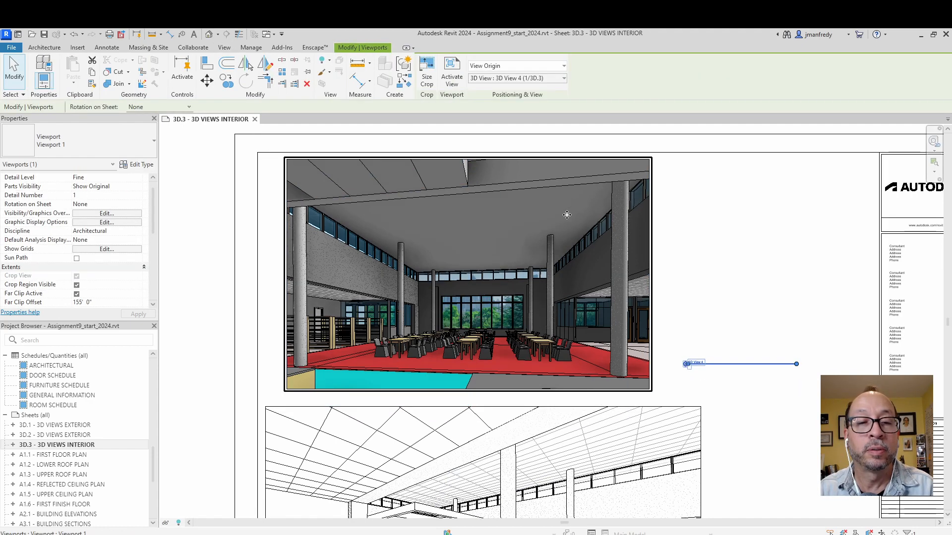
key("Left")
key("Left")
key("Left")
key("Left")
key("Left")
key("Down")
key("Down")
key("Down")
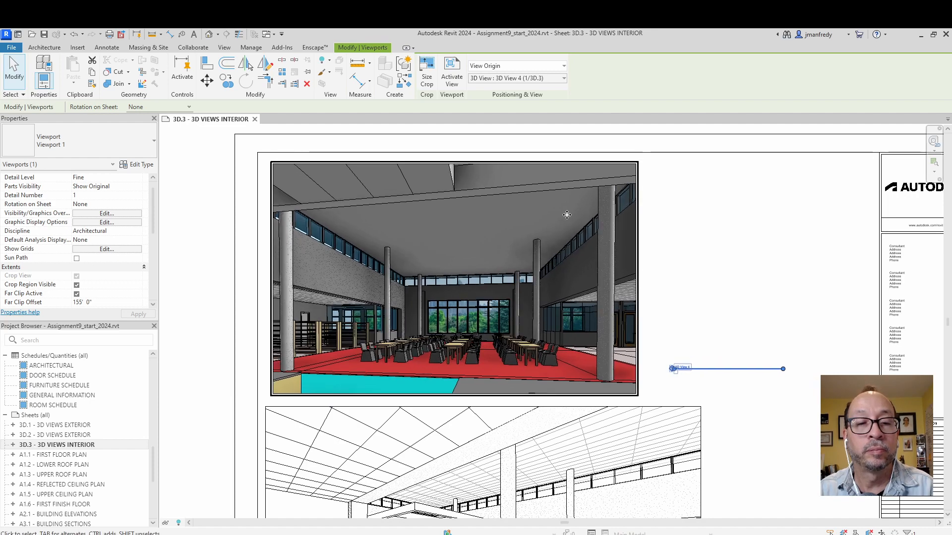
key("Left")
key("Left")
key("Up")
key("Escape")
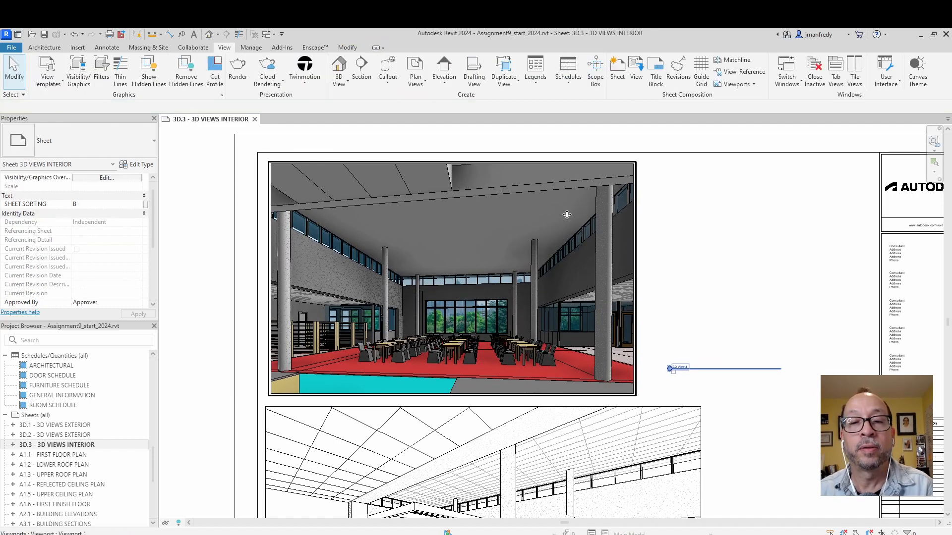
- Shift the 3D View 3 viewport slightly right to line up its left edge with the viewport above
middle_click_drag(237, 292, 249, 240)
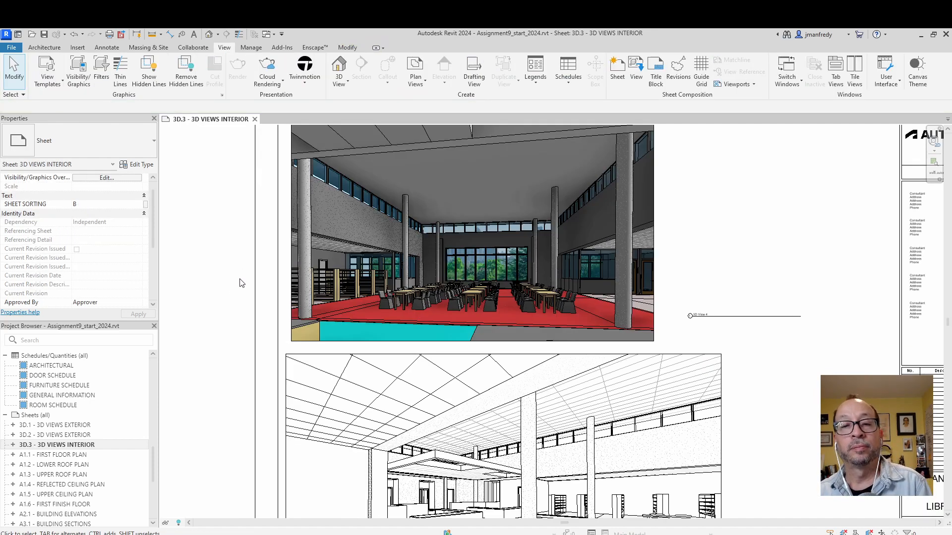
scroll(240, 279, "down", 2)
scroll(226, 300, "down", 1)
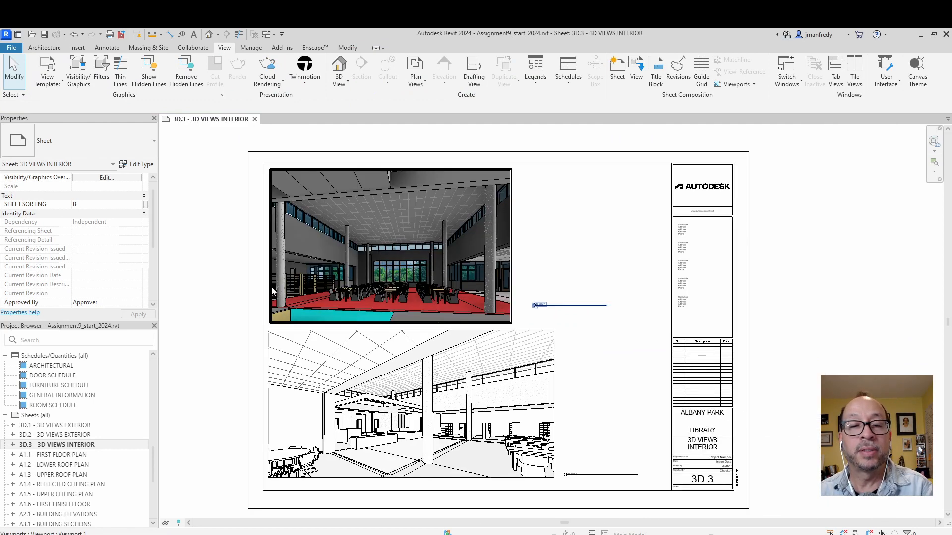
middle_click_drag(378, 288, 436, 293)
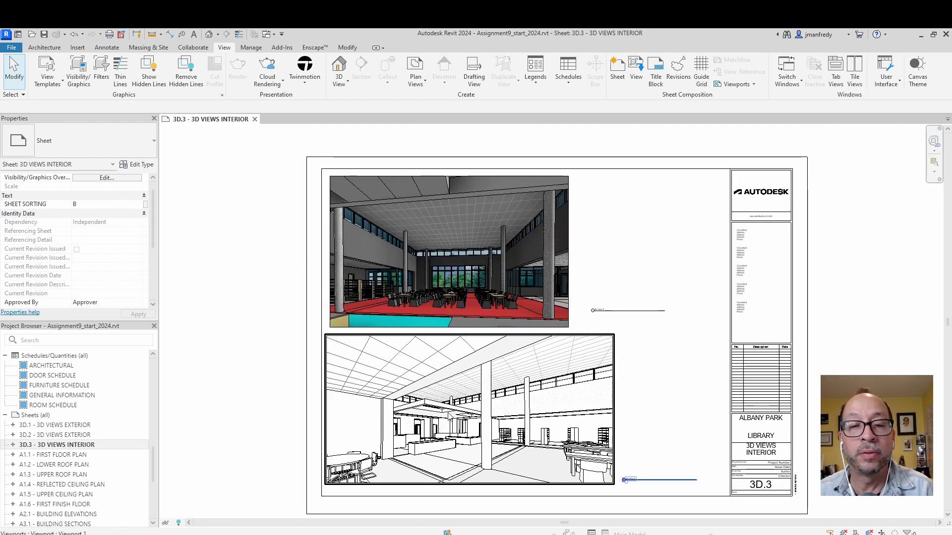
left_click(453, 415)
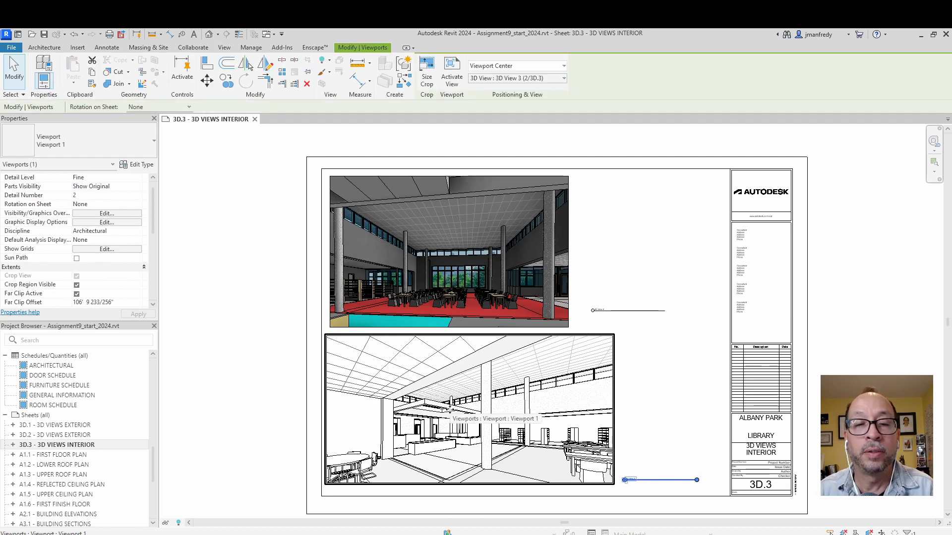
left_click_drag(452, 415, 458, 415)
key("ctrl+z")
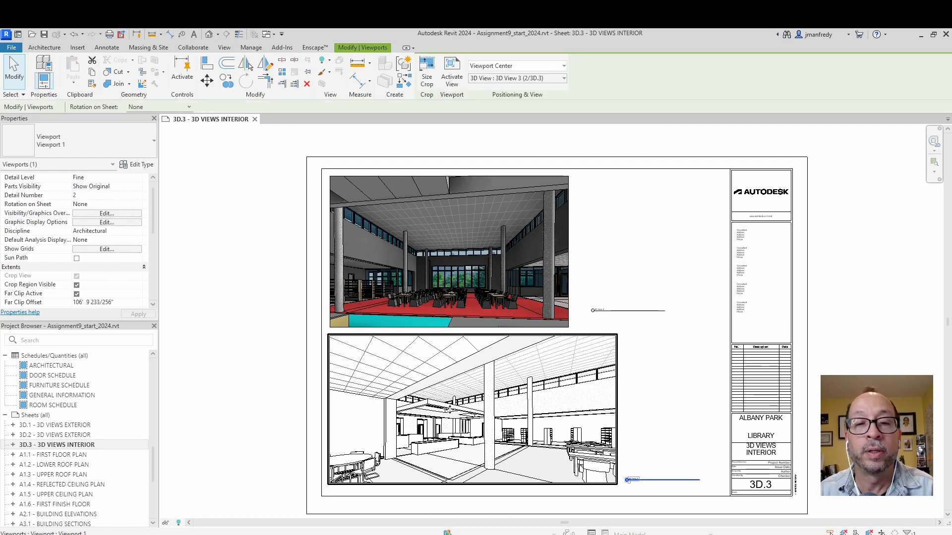
- Activate 3D View 4 and save its graphic display settings as a view template named INT COLOR PERSPECTIVE
double_click(397, 270)
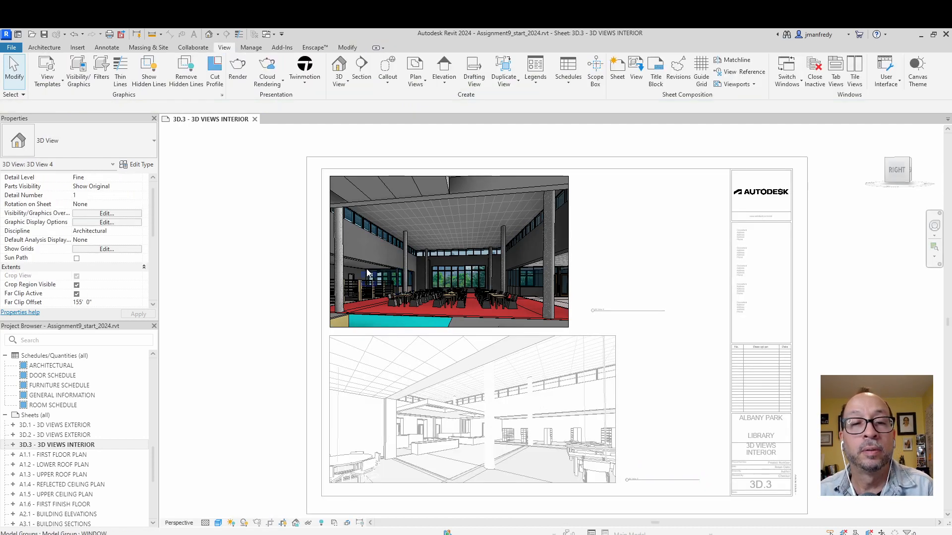
left_click(218, 523)
left_click(258, 450)
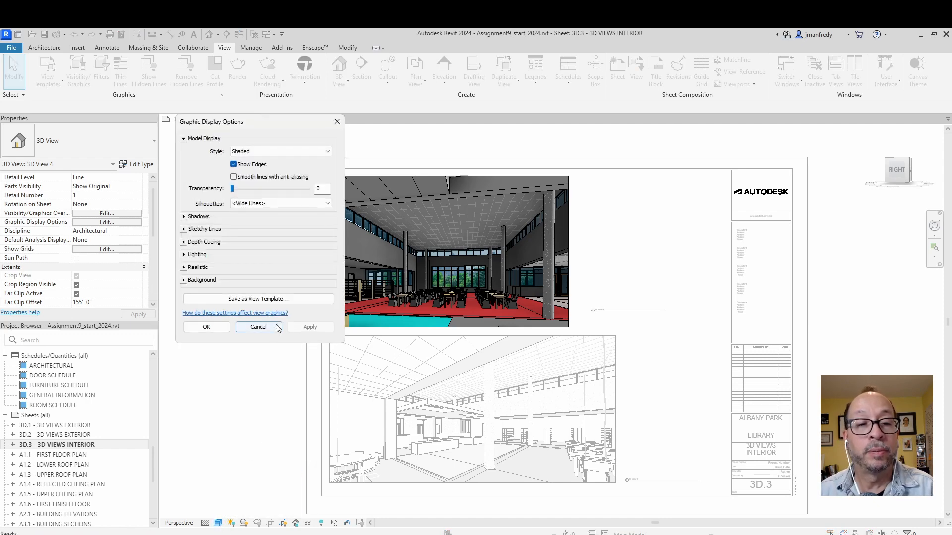
left_click(292, 300)
type("INT READING ROOM")
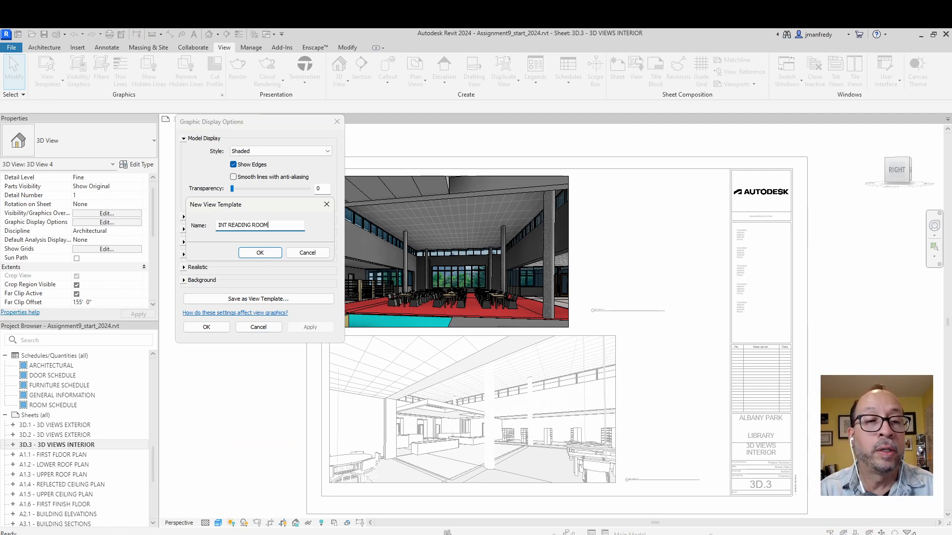
key("BackSpace")
key("BackSpace")
key("BackSpace")
key("BackSpace")
key("BackSpace")
key("BackSpace")
key("BackSpace")
key("BackSpace")
key("BackSpace")
key("BackSpace")
key("BackSpace")
type("COLOR PERSPECTIVE")
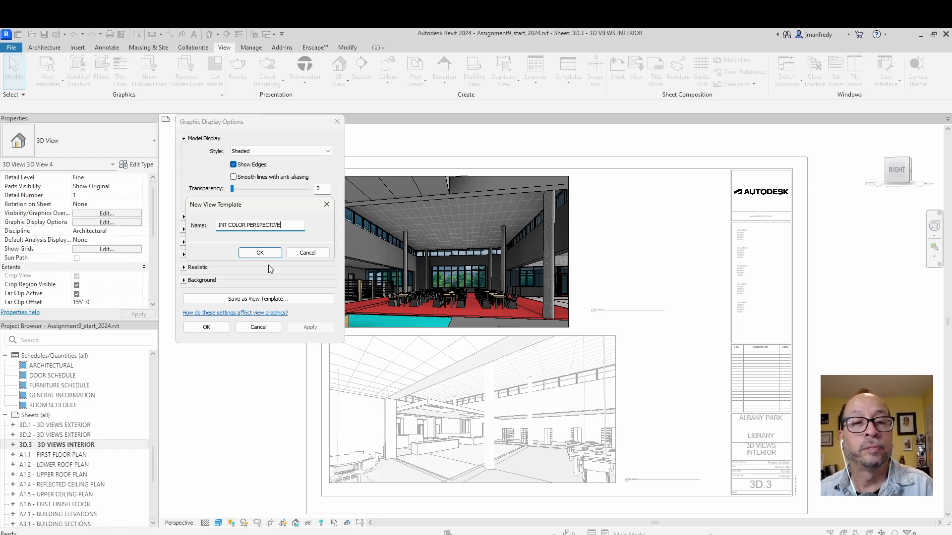
key("Return")
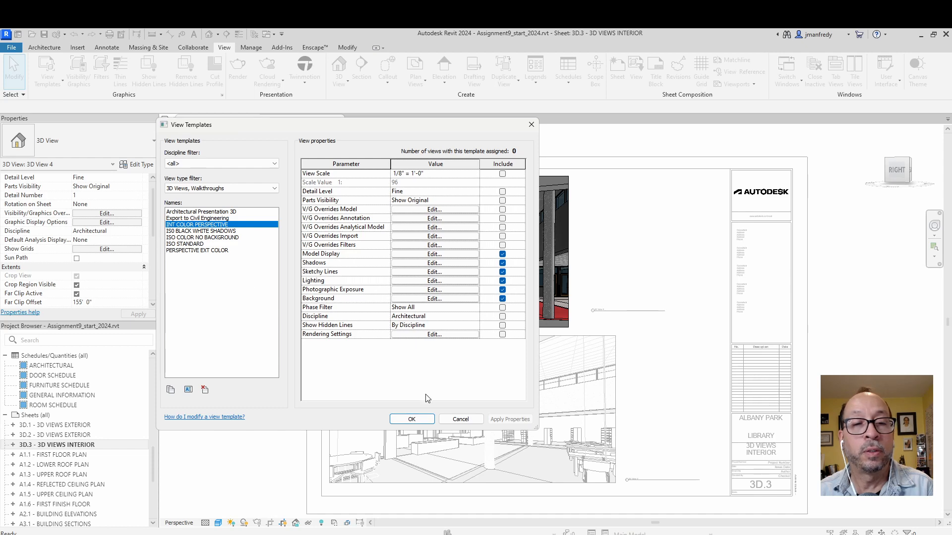
left_click(411, 419)
left_click(222, 331)
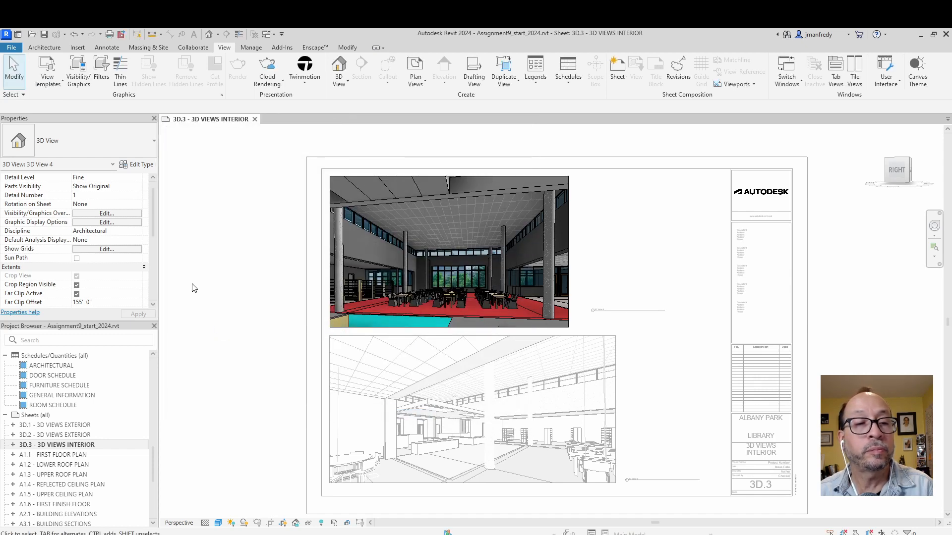
- Assign the INT COLOR PERSPECTIVE view template to 3D View 4 and deactivate the view
scroll(151, 275, "down", 5)
left_click(141, 267)
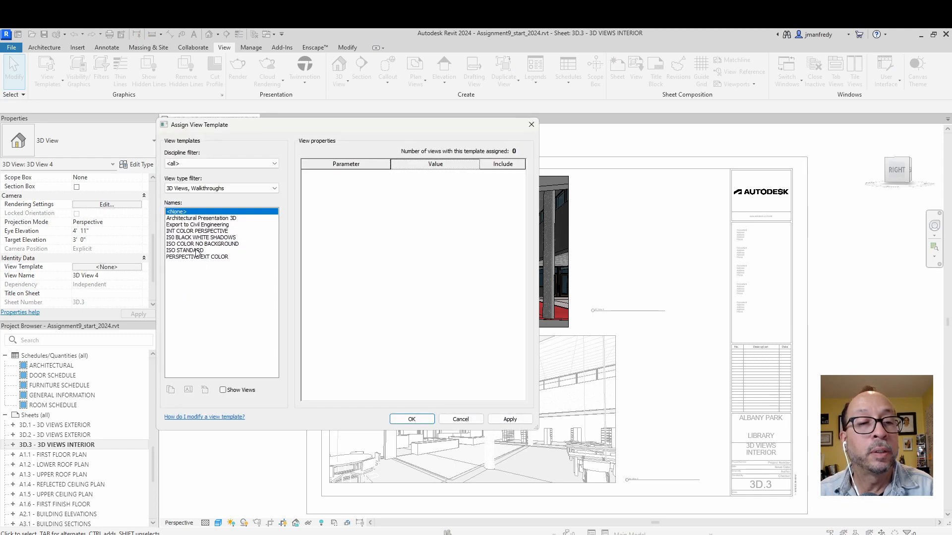
left_click(203, 232)
left_click(411, 419)
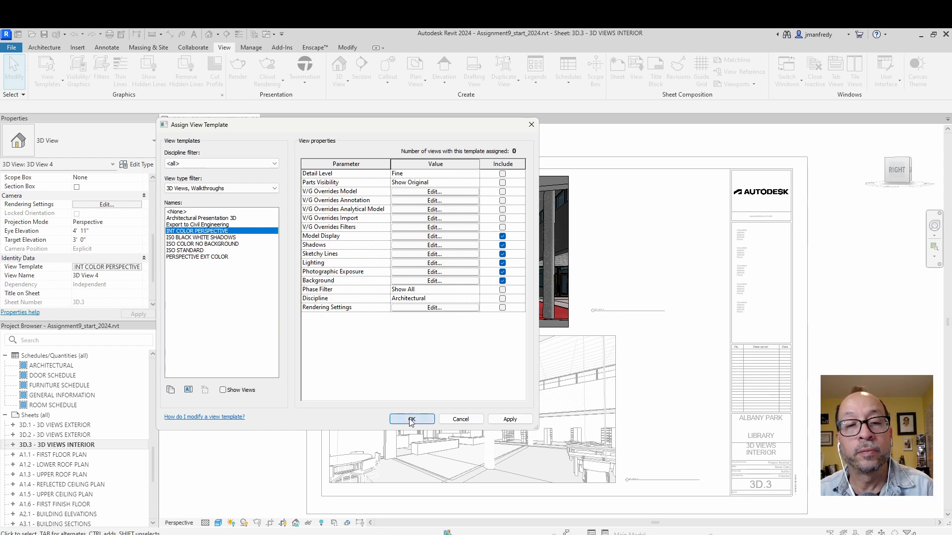
left_click(276, 336)
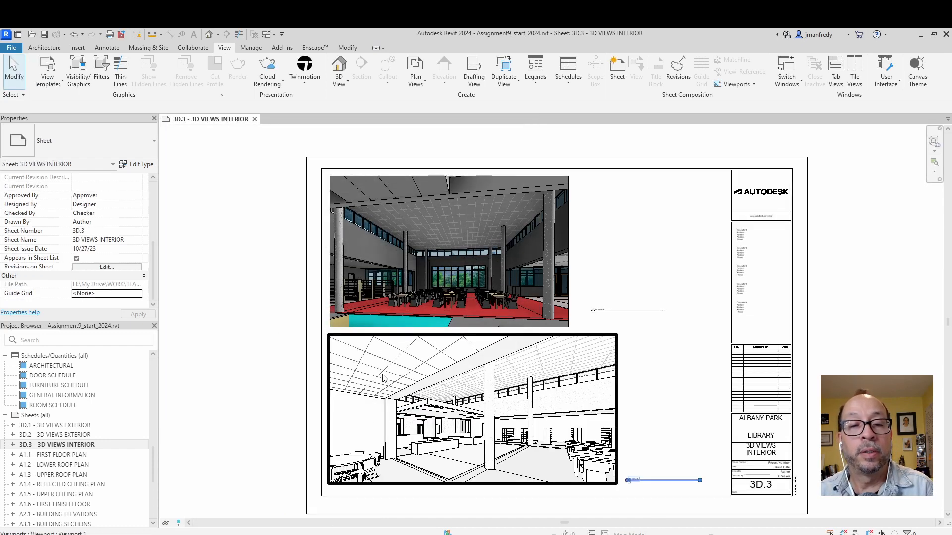
- Activate 3D View 3, assign it the INT COLOR PERSPECTIVE view template, and deactivate the view
double_click(377, 298)
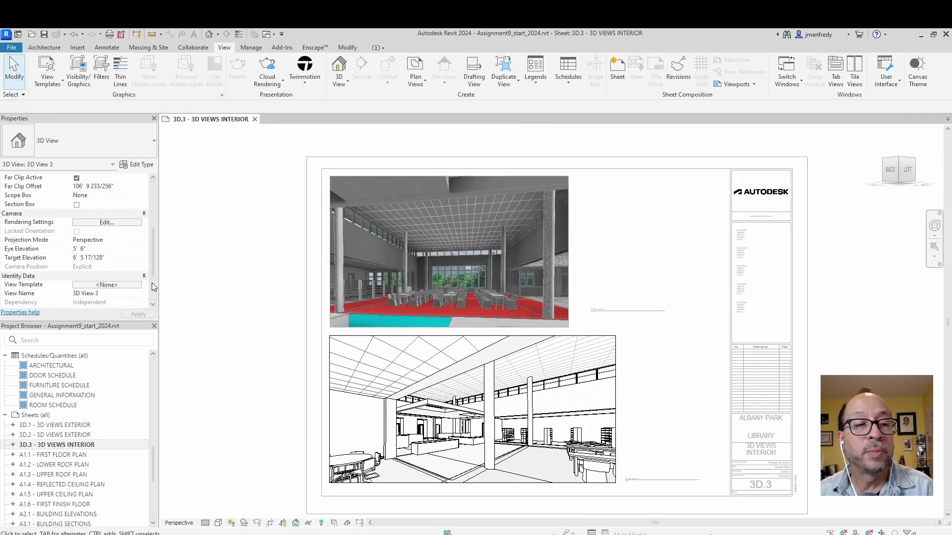
scroll(148, 279, "down", 3)
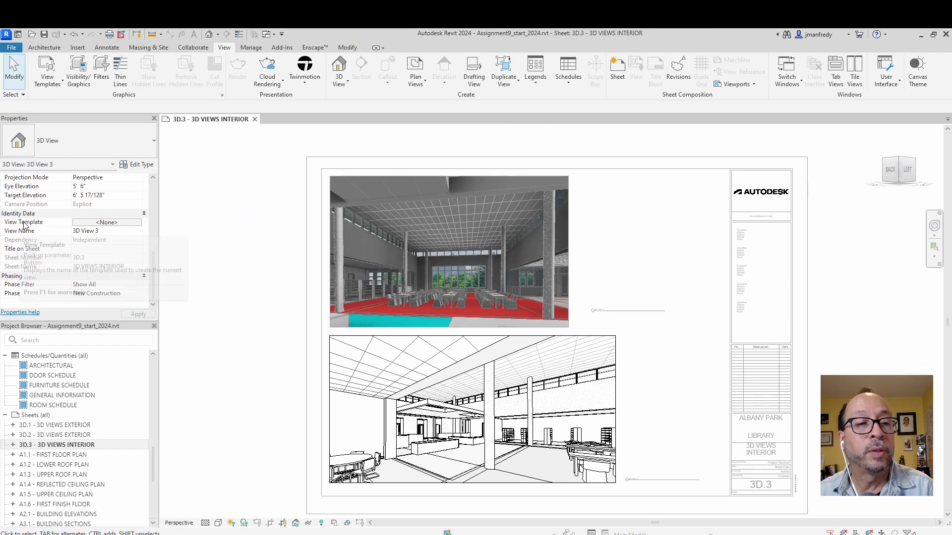
left_click(107, 222)
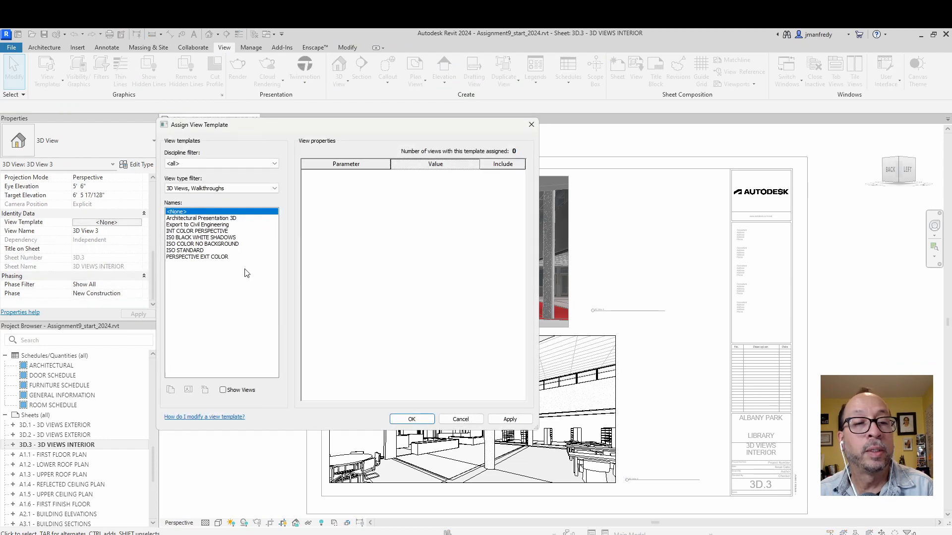
double_click(204, 231)
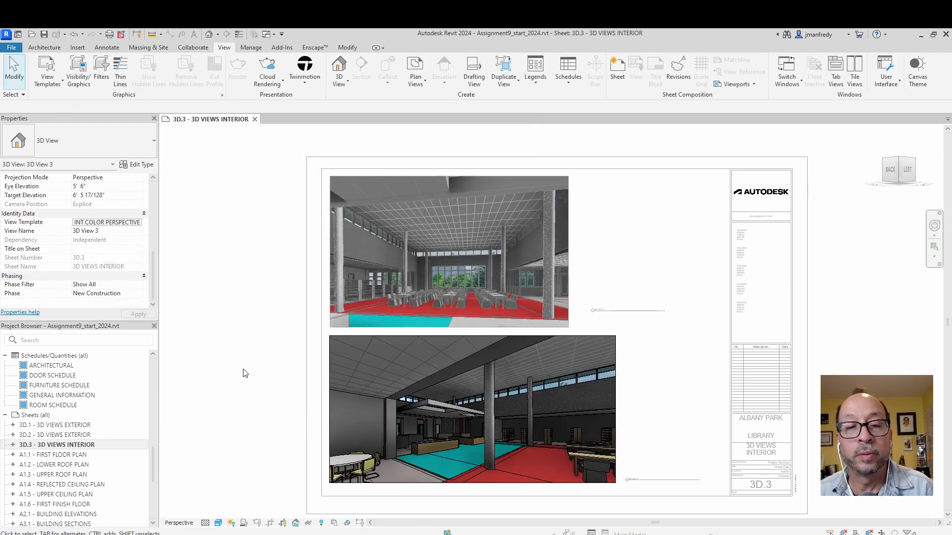
scroll(270, 400, "up", 1)
double_click(276, 395)
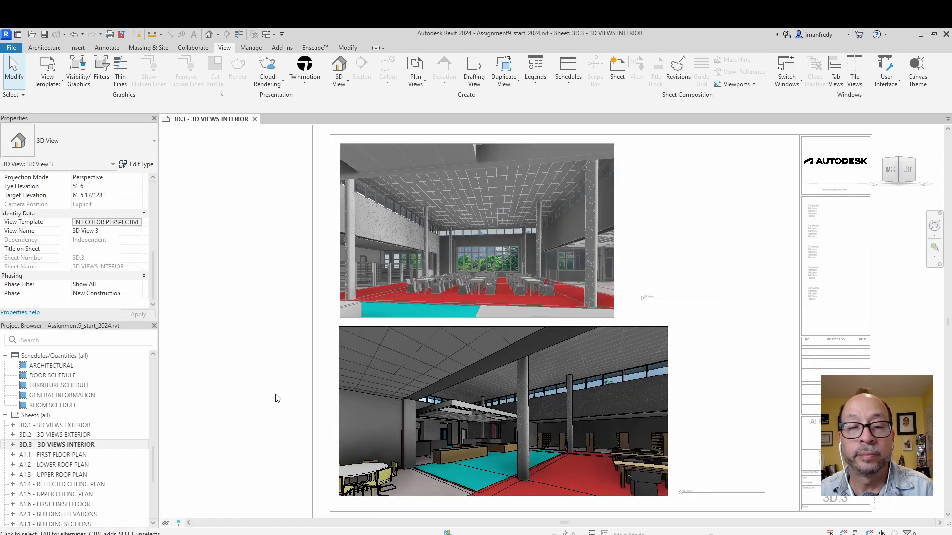
- Reactivate 3D View 3 and pull its crop region's right edge inward to cut off the reading tables
middle_click_drag(276, 397, 257, 350)
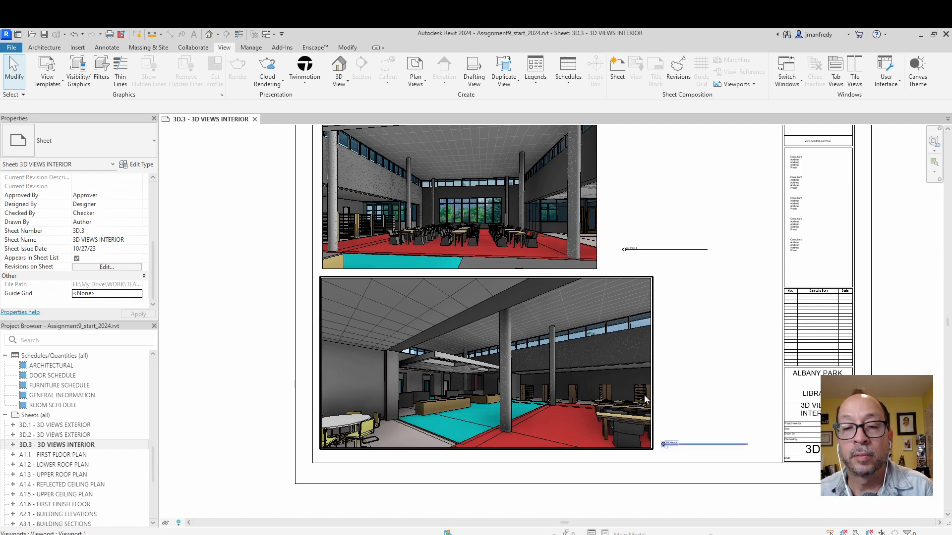
left_click(631, 425)
scroll(631, 424, "up", 1)
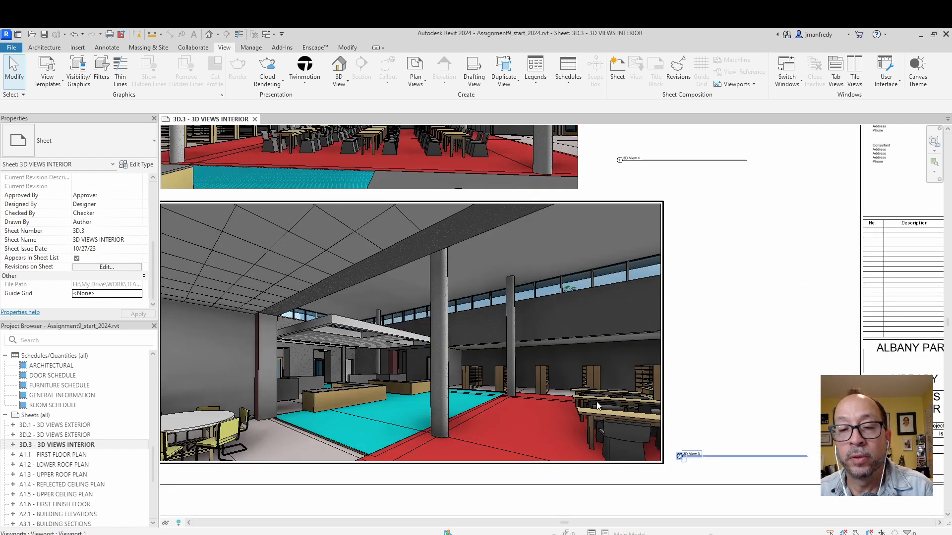
double_click(613, 391)
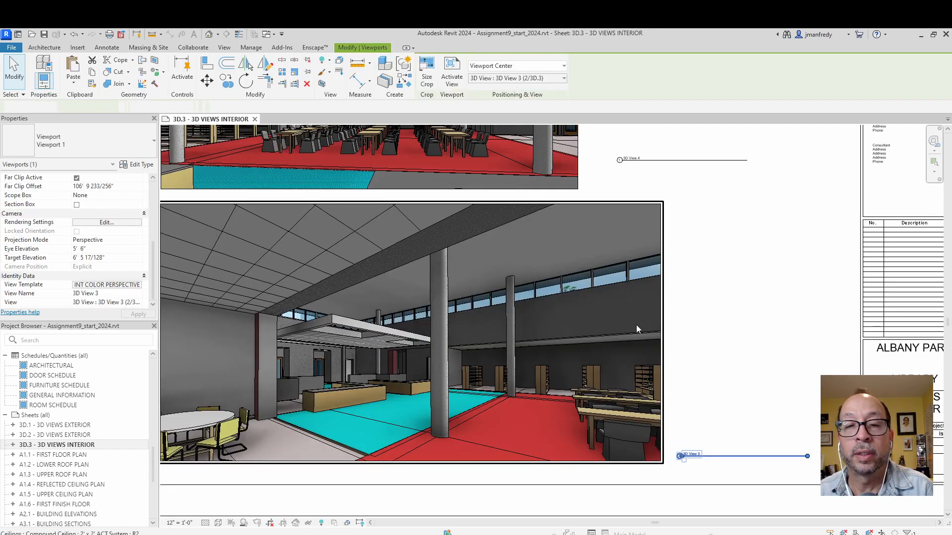
left_click(661, 327)
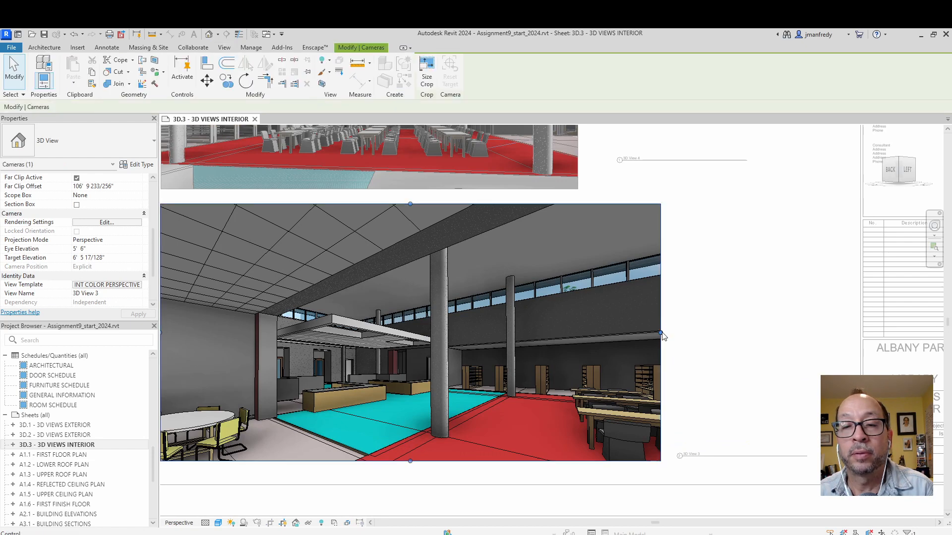
left_click_drag(559, 333, 555, 334)
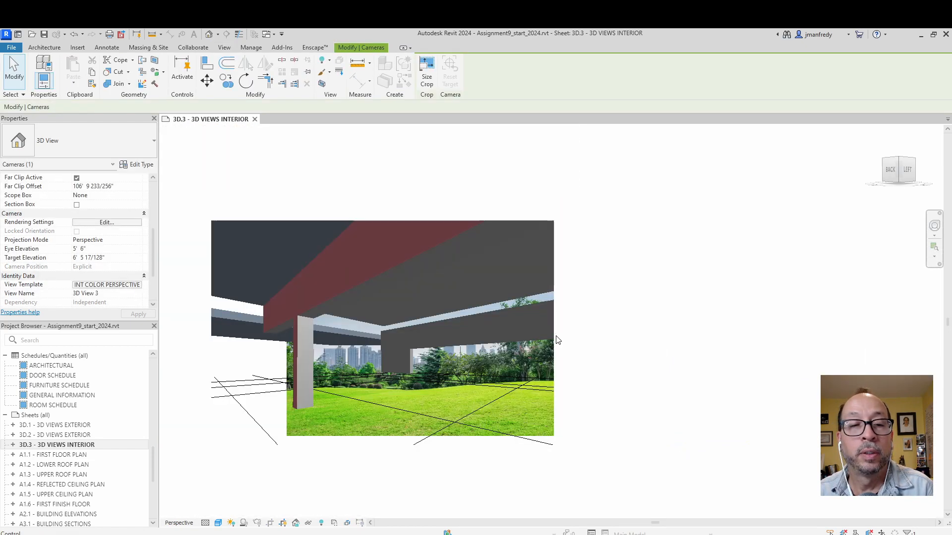
- Pull the left edge of 3D View 3's crop region inward and lower its top edge slightly
scroll(298, 404, "up", 1)
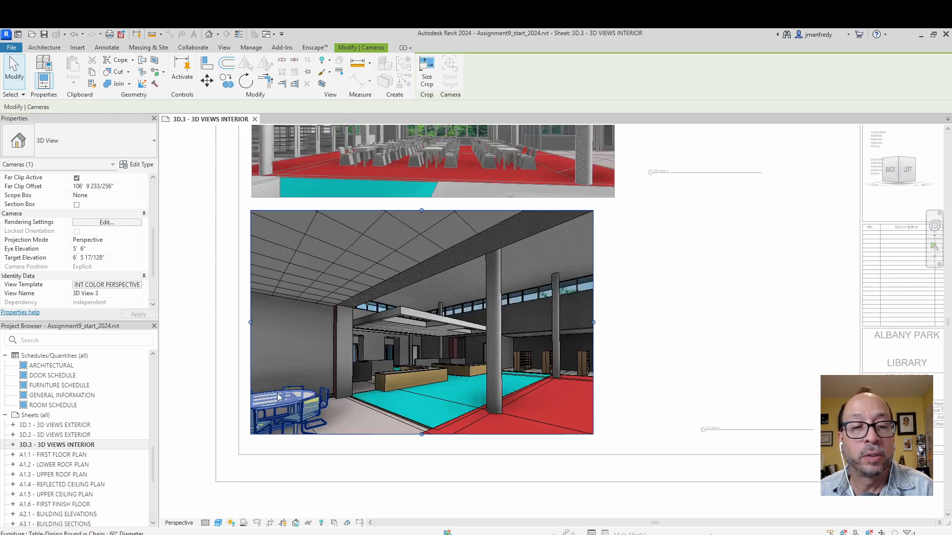
left_click_drag(251, 320, 288, 319)
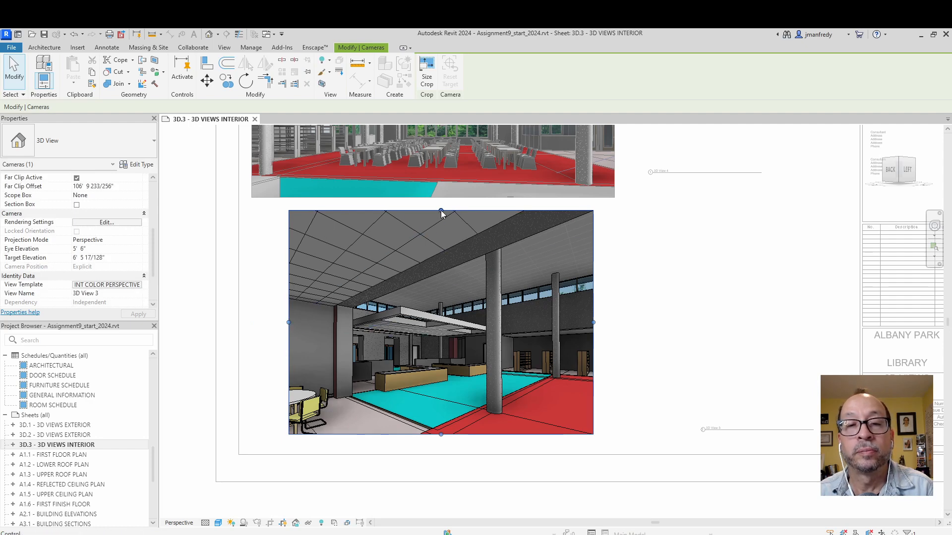
mouse_move(441, 211)
left_mouse_down()
mouse_move(441, 230)
mouse_move(441, 220)
left_mouse_up()
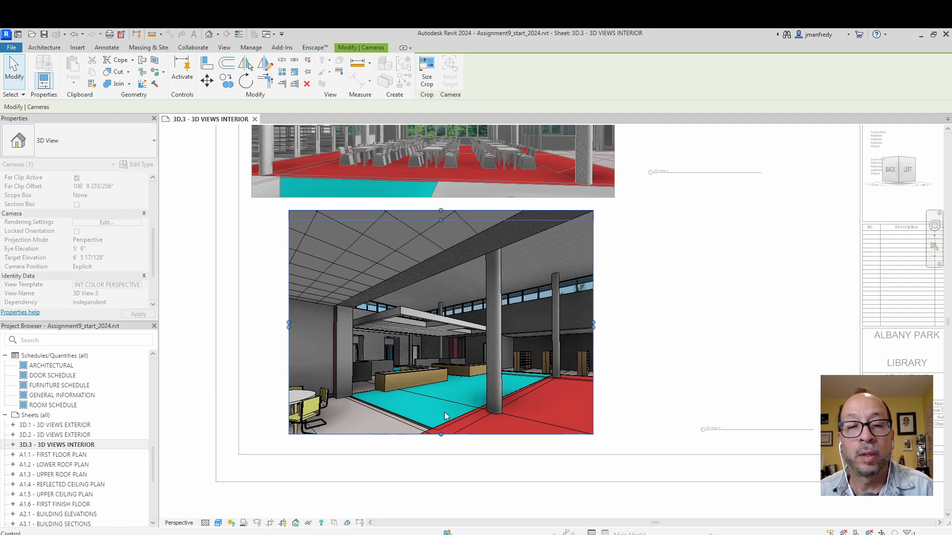
- Raise the bottom edge of 3D View 3's crop region slightly and shift its viewport left to align with the upper perspective's left edge
left_click_drag(440, 437, 447, 402)
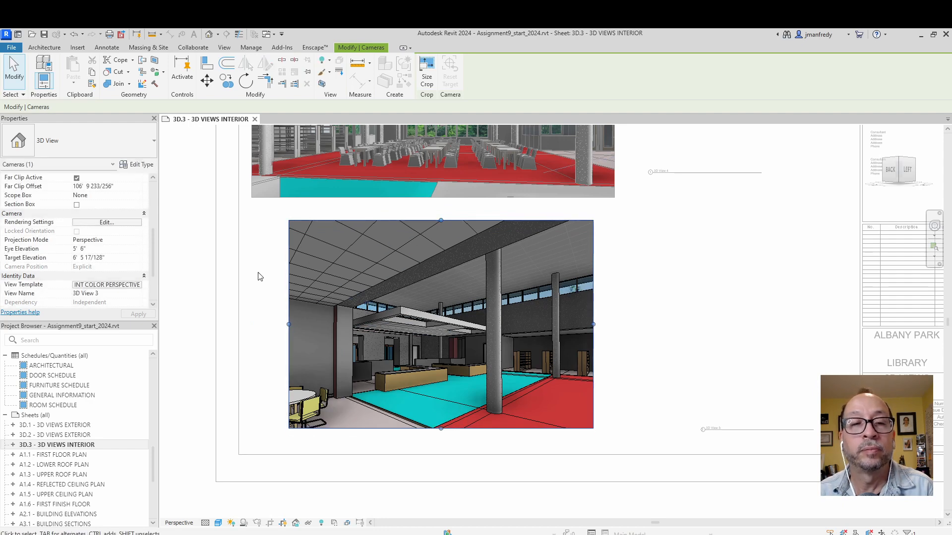
left_click(335, 275)
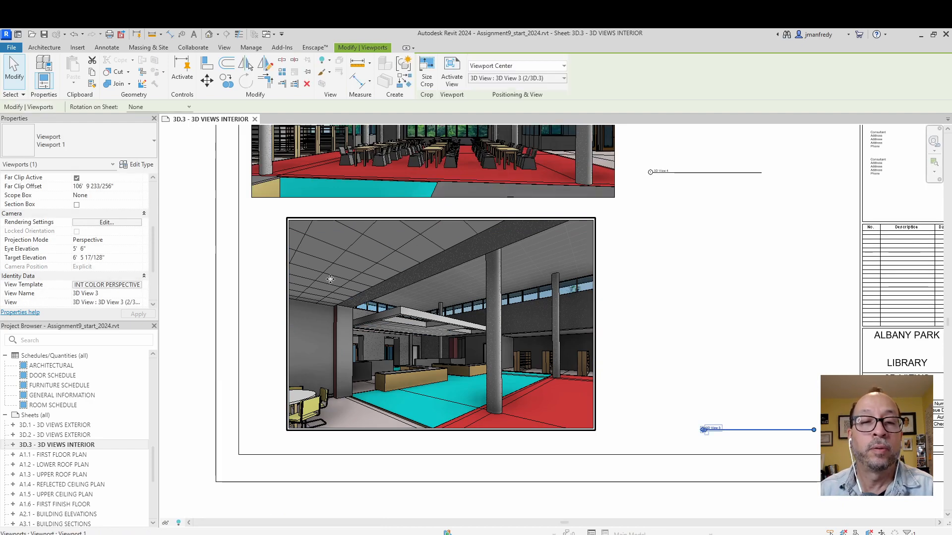
key("Left")
key("Left")
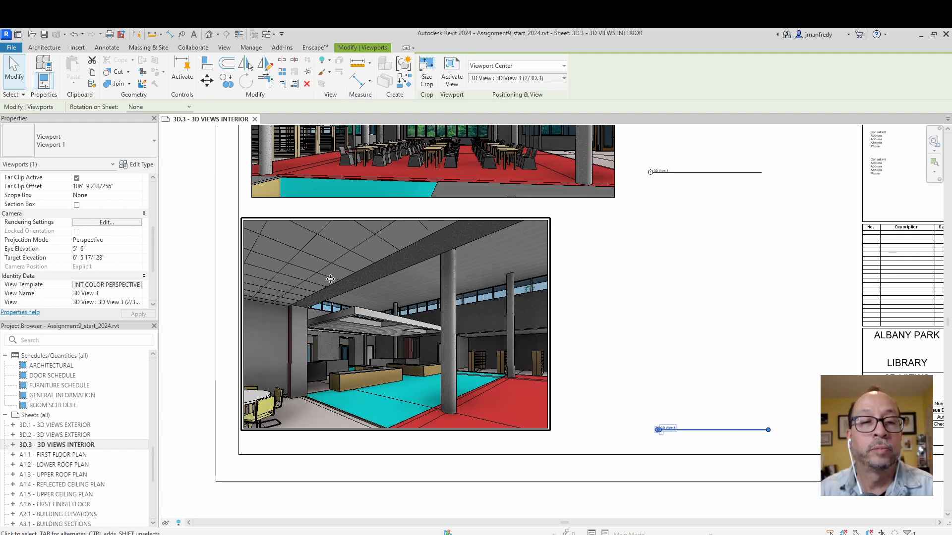
key("Right")
key("Right")
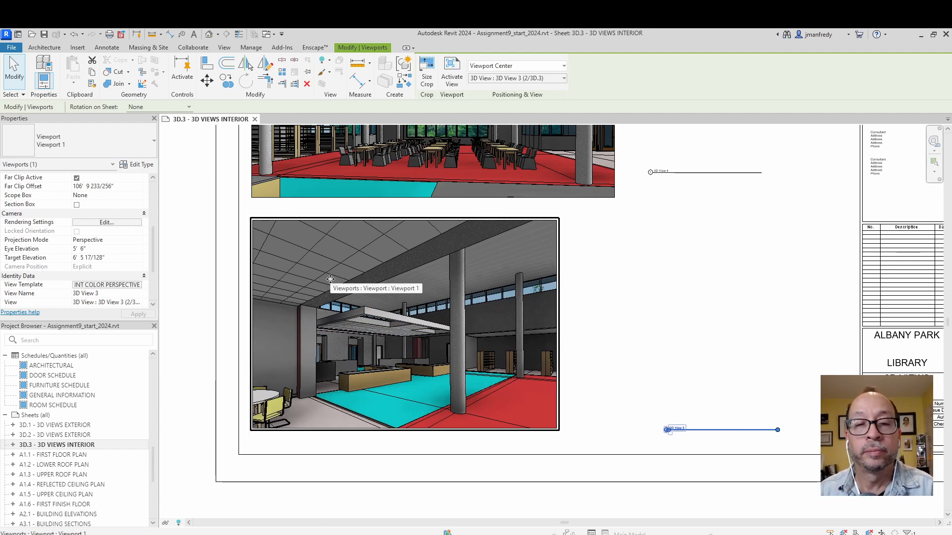
left_click(713, 367)
- Activate 3D View 3 on the sheet, select its crop region, and turn off Far Clip Active
middle_click_drag(644, 307, 657, 364)
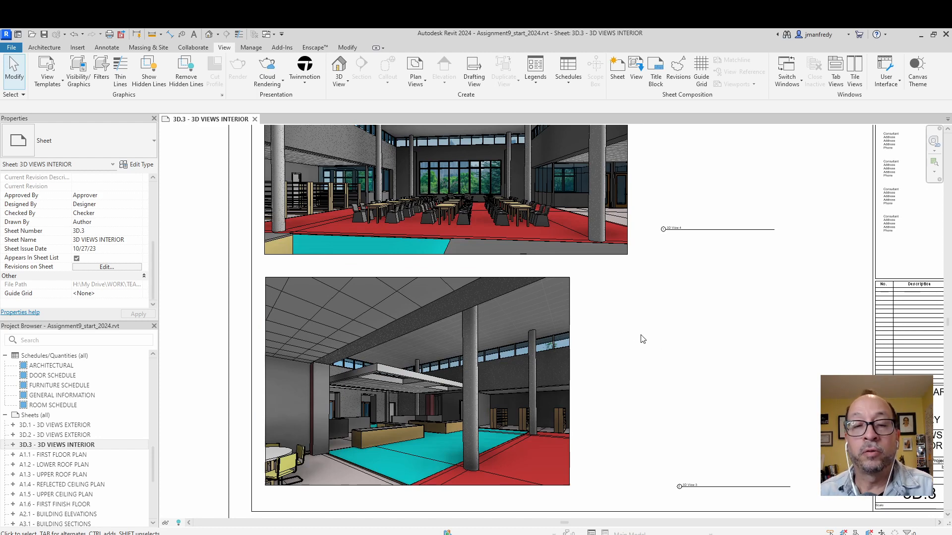
double_click(570, 341)
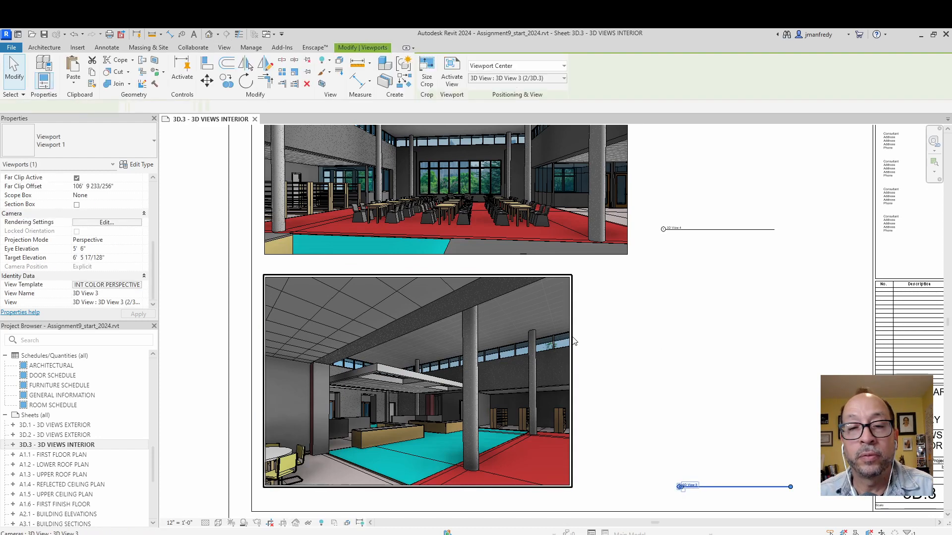
left_click(570, 326)
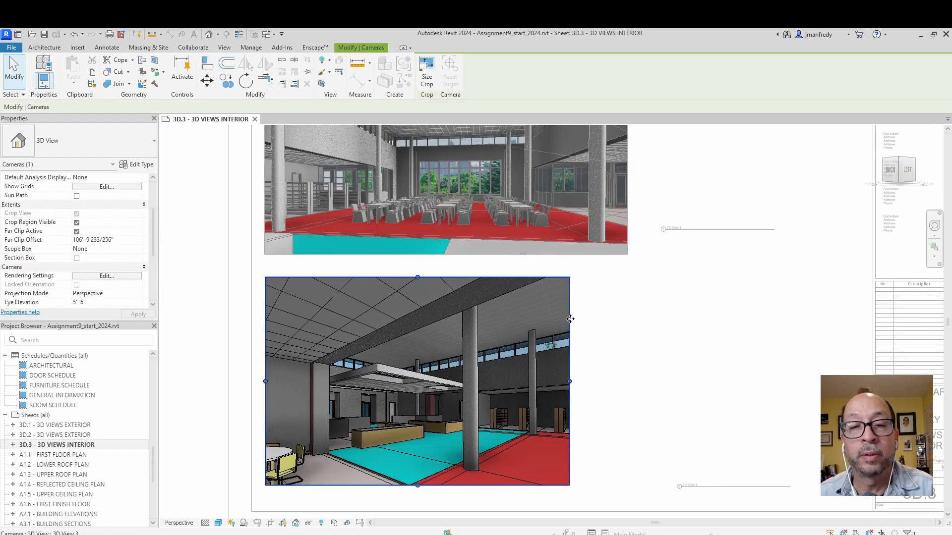
scroll(153, 245, "up", 1)
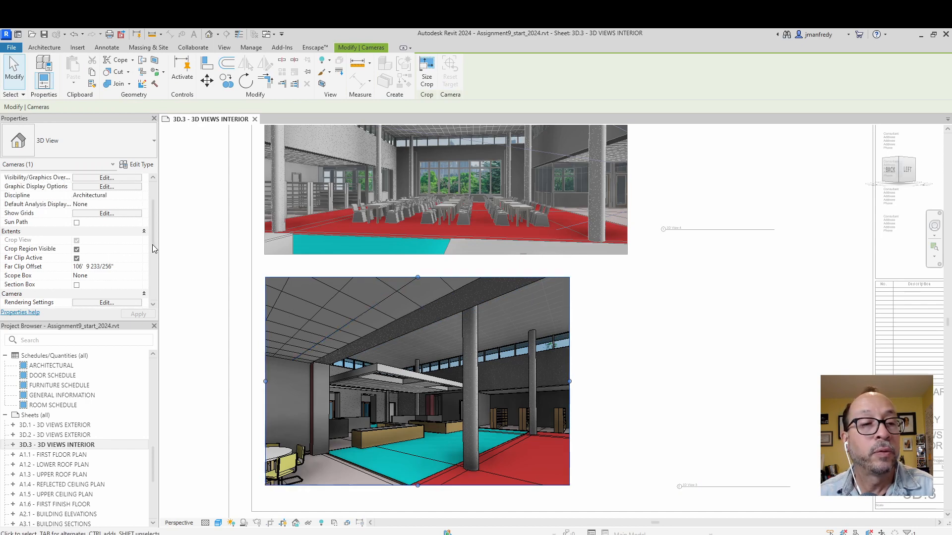
mouse_move(154, 241)
left_mouse_down()
mouse_move(156, 229)
mouse_move(155, 247)
left_mouse_up()
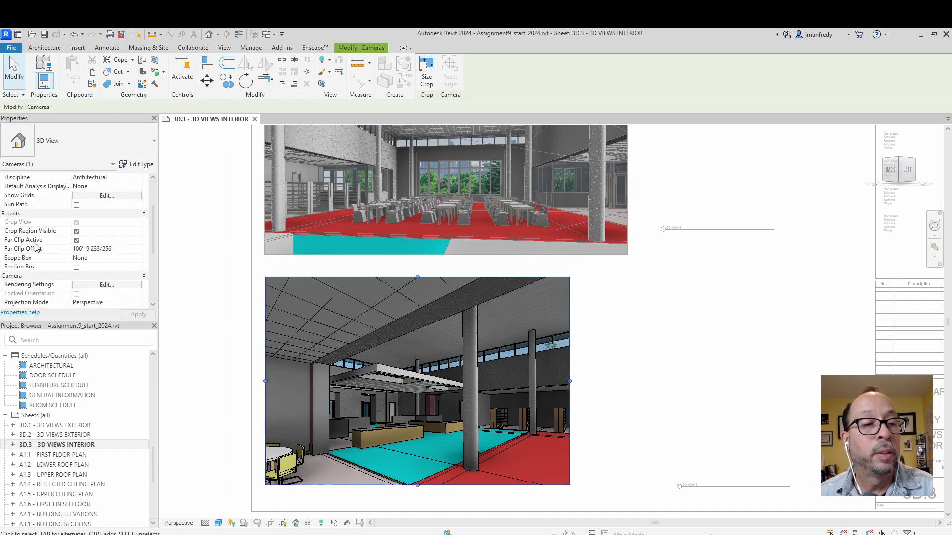
left_click(72, 241)
left_click(76, 240)
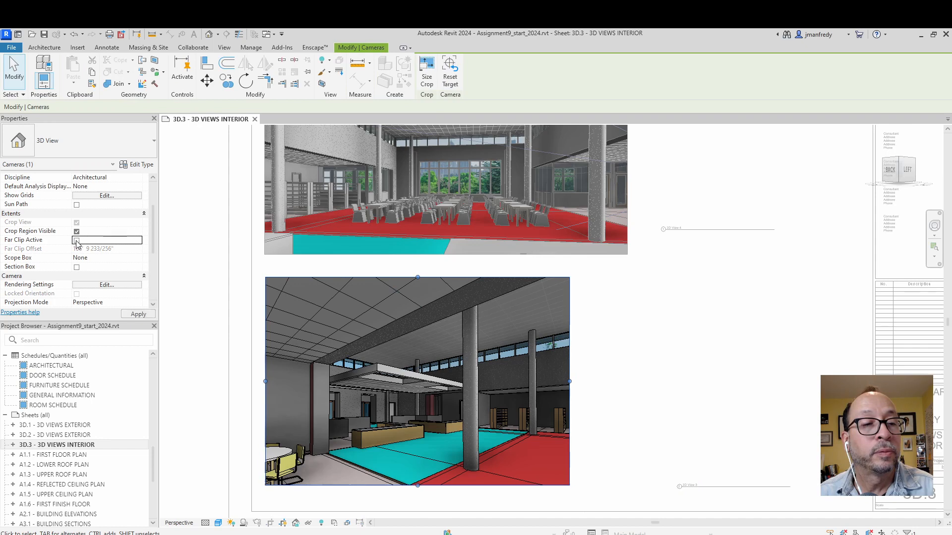
- Set 3D View 3's Eye Elevation and Target Elevation both to 5' 0", apply the changes, and deactivate the view
left_click_drag(155, 245, 154, 267)
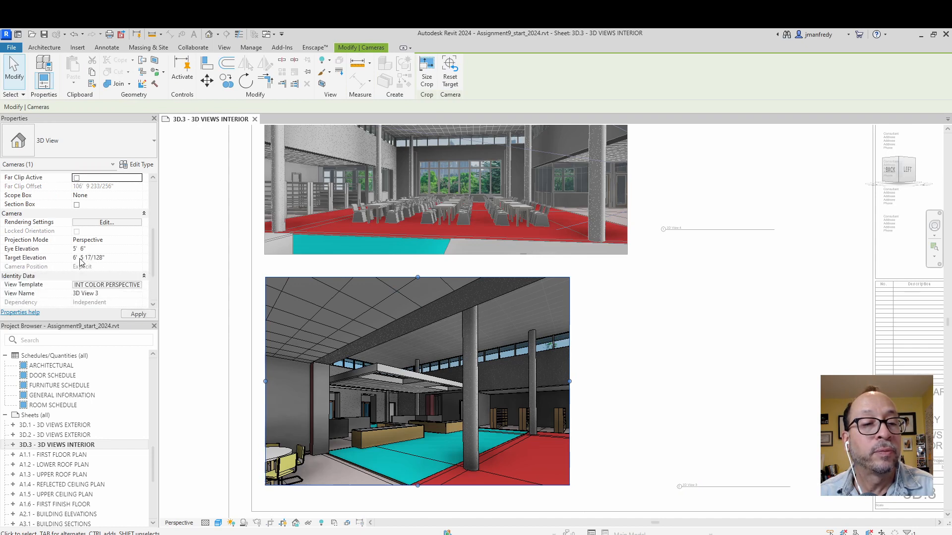
left_click(106, 249)
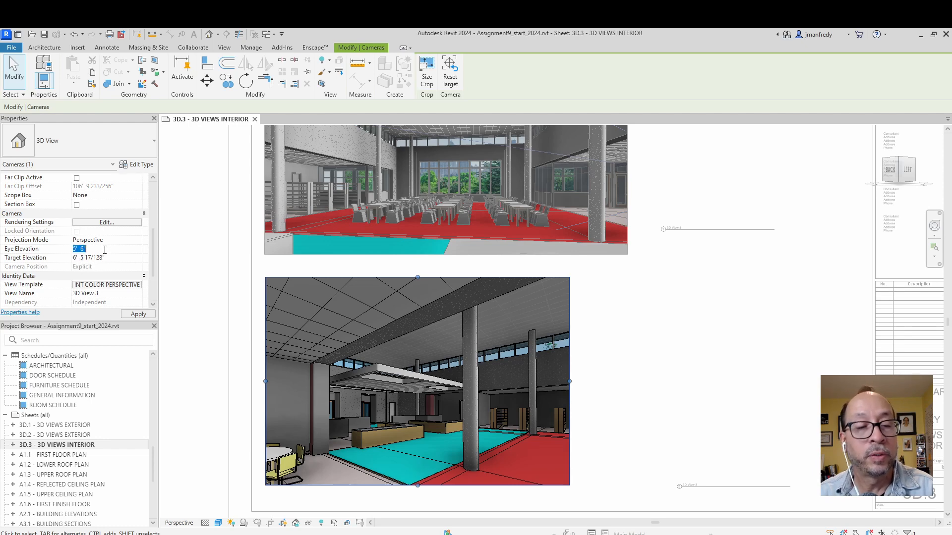
type("5")
left_click(123, 258)
type("5")
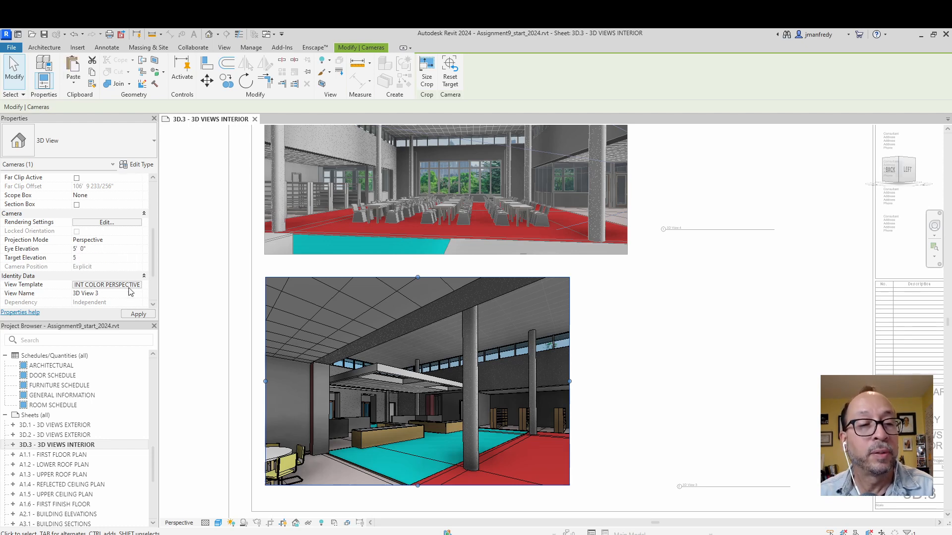
left_click(135, 316)
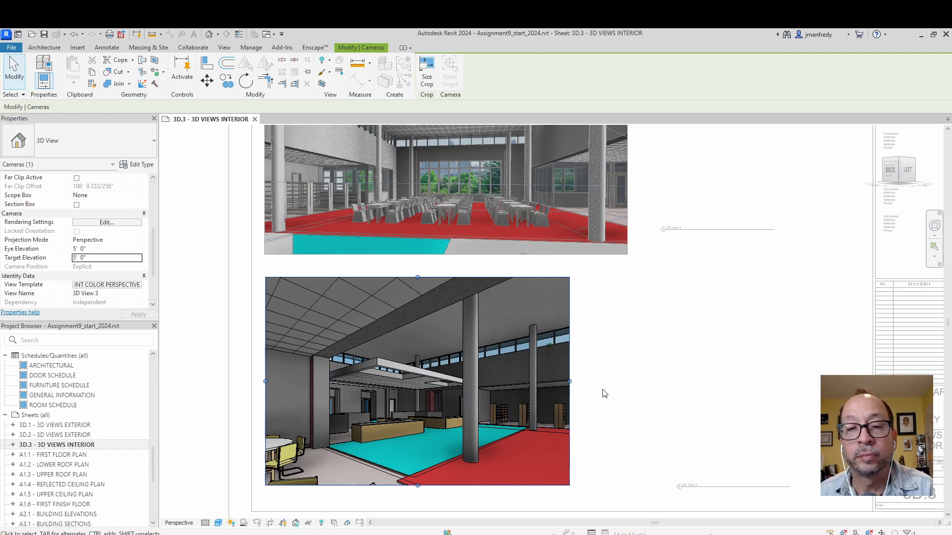
double_click(559, 266)
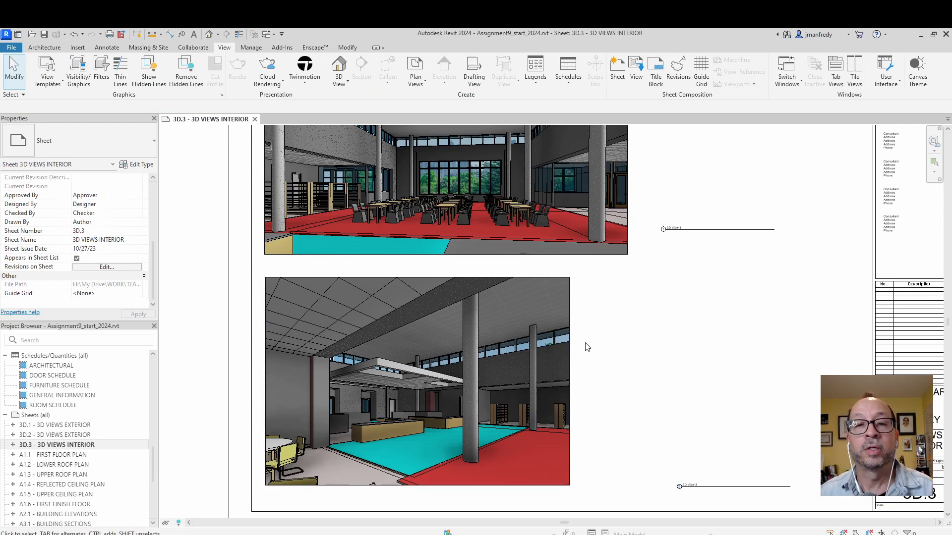
scroll(591, 352, "down", 1)
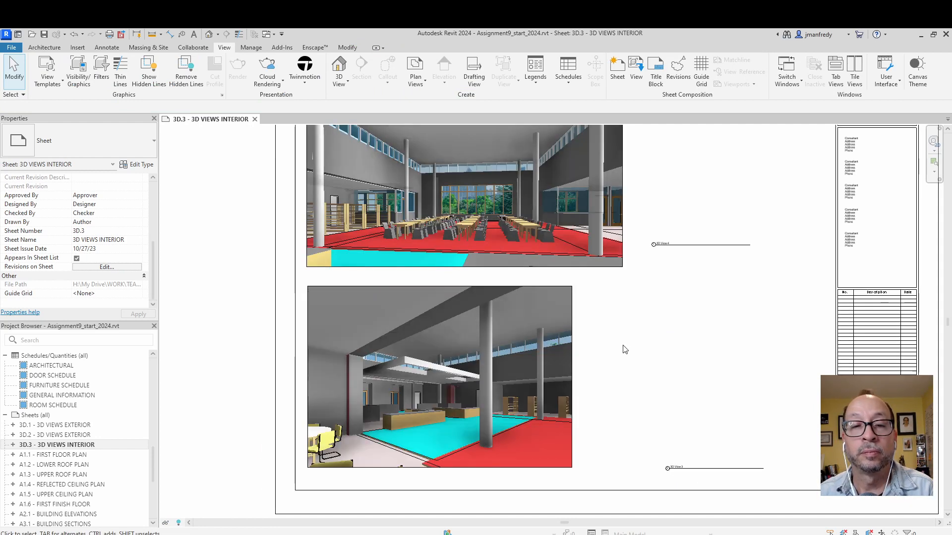
middle_click_drag(624, 349, 596, 363)
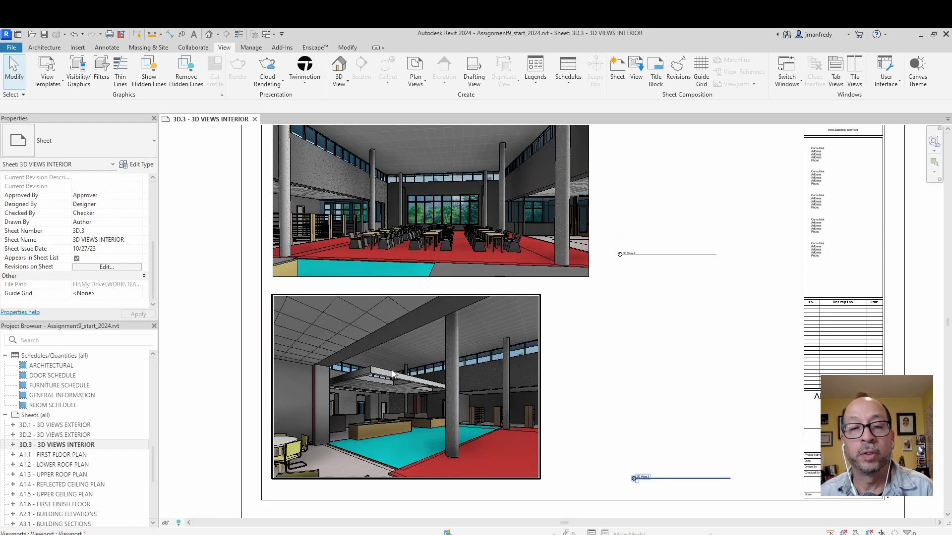
scroll(584, 347, "up", 2)
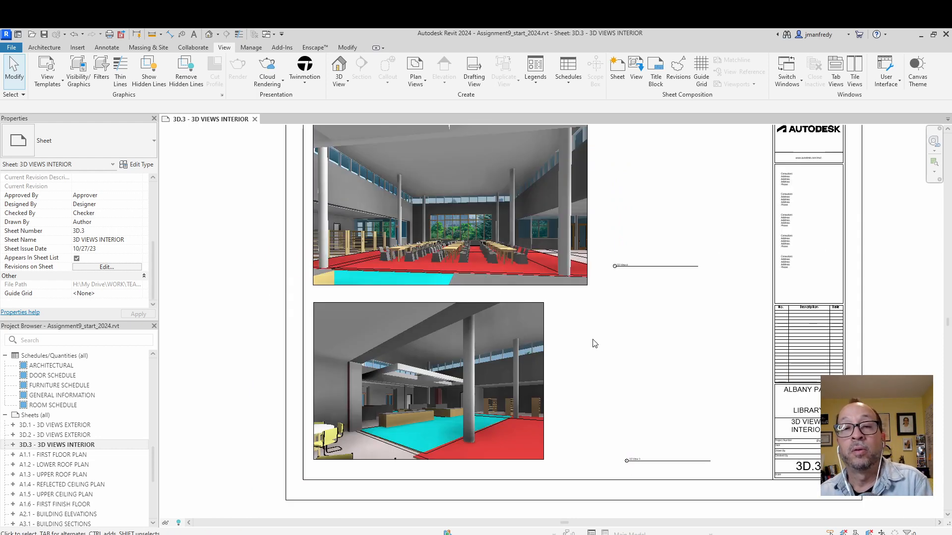
scroll(580, 353, "up", 4)
middle_click_drag(580, 352, 540, 372)
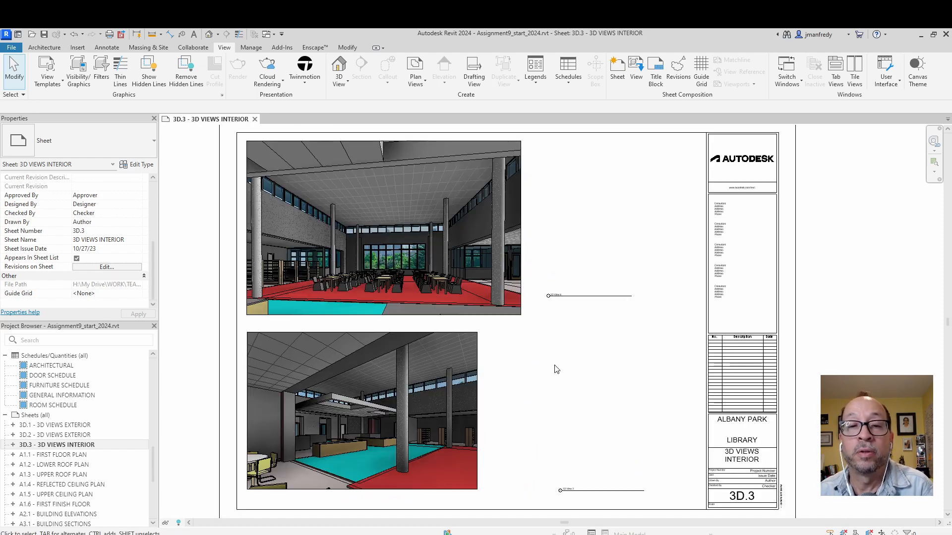